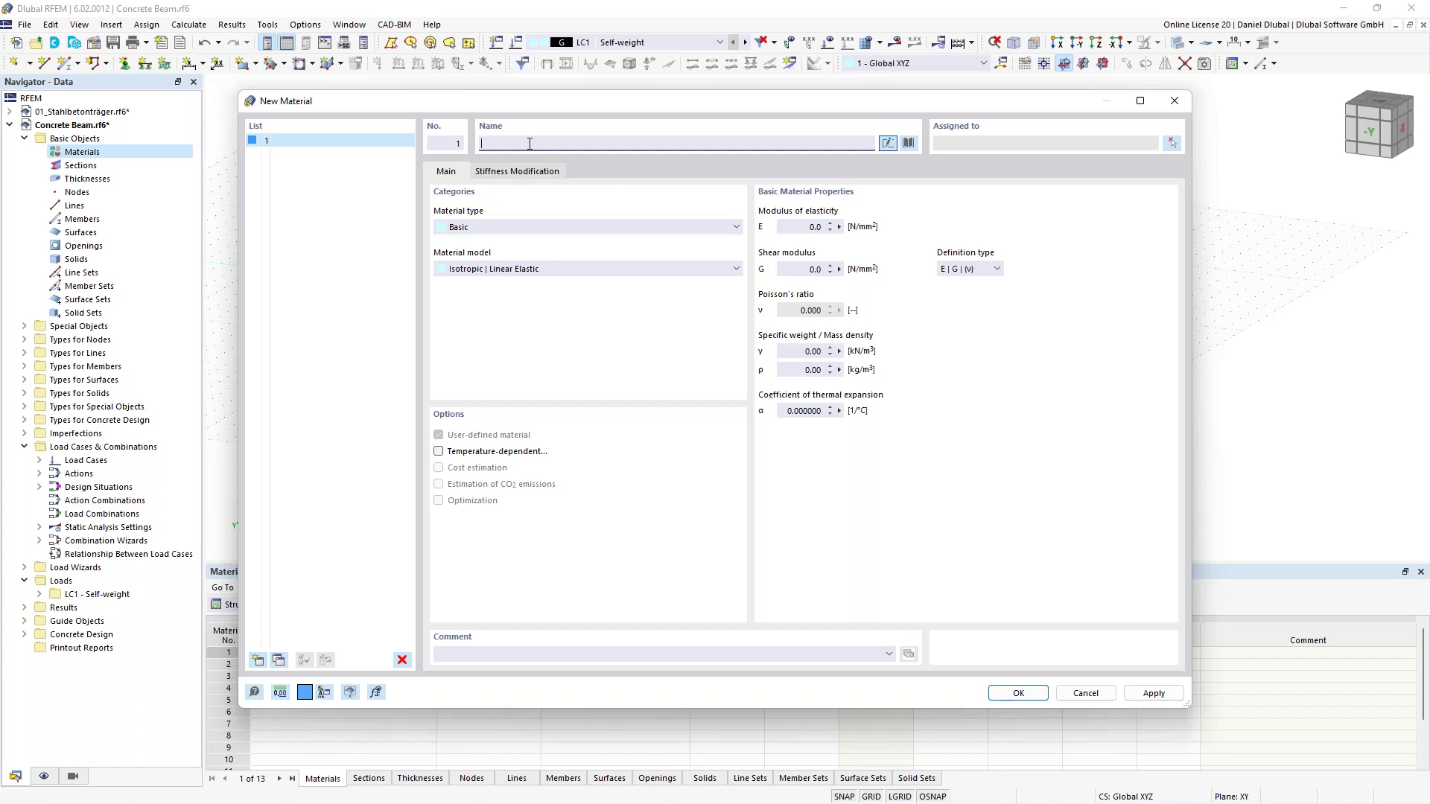
Step: Define the first material as concrete C30/37 according to EN 1992-1-1:2004/A1:2014
type("c30")
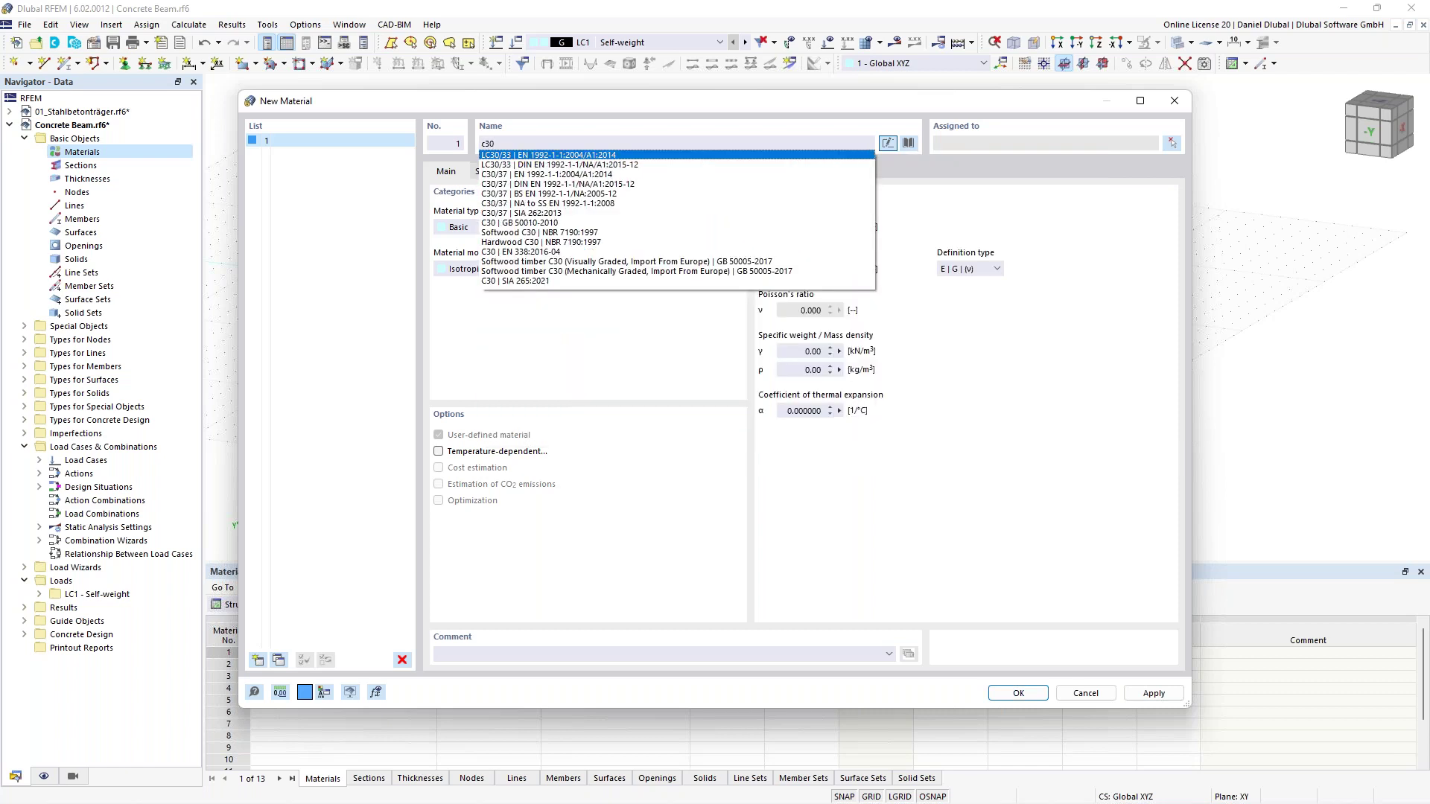
type("/37")
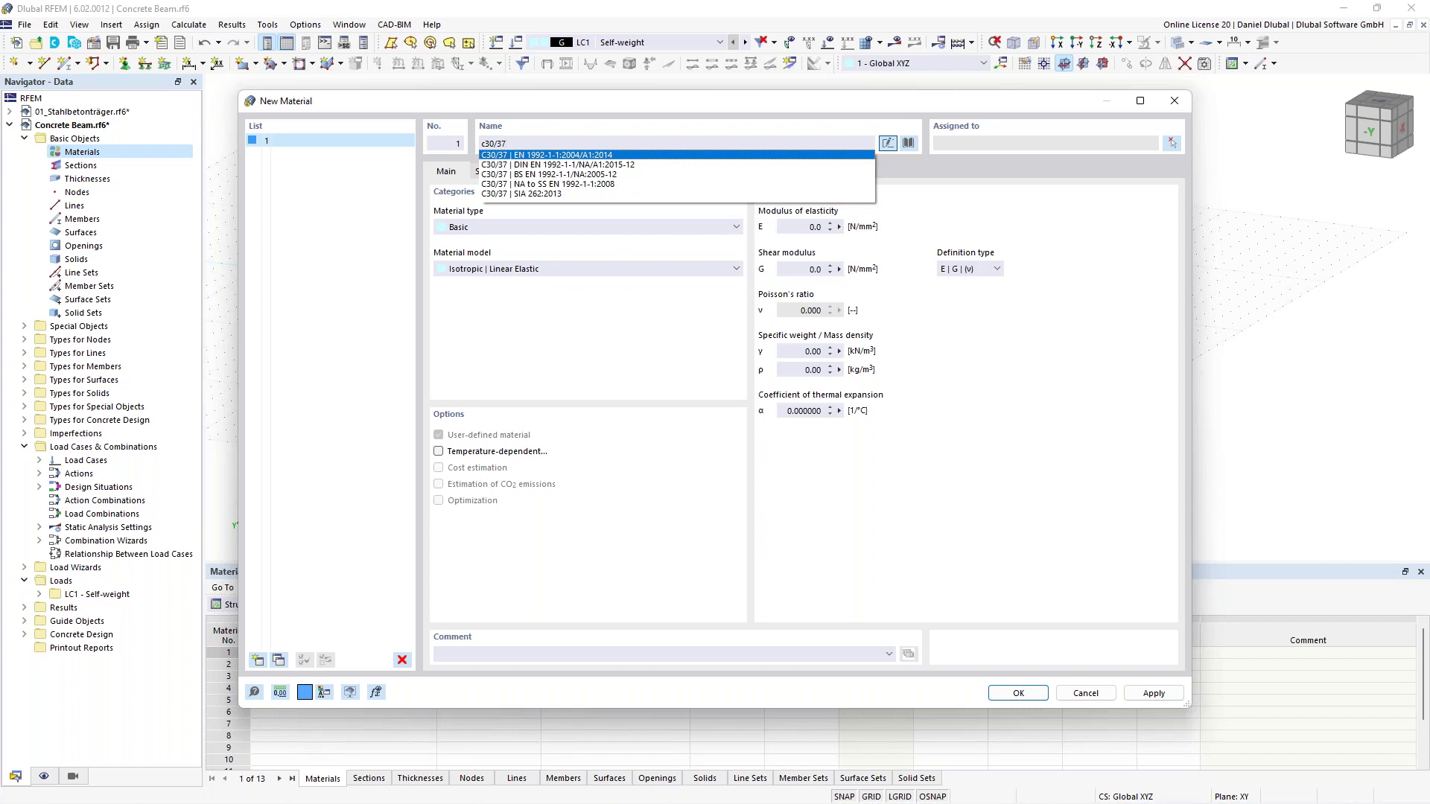
left_click(510, 155)
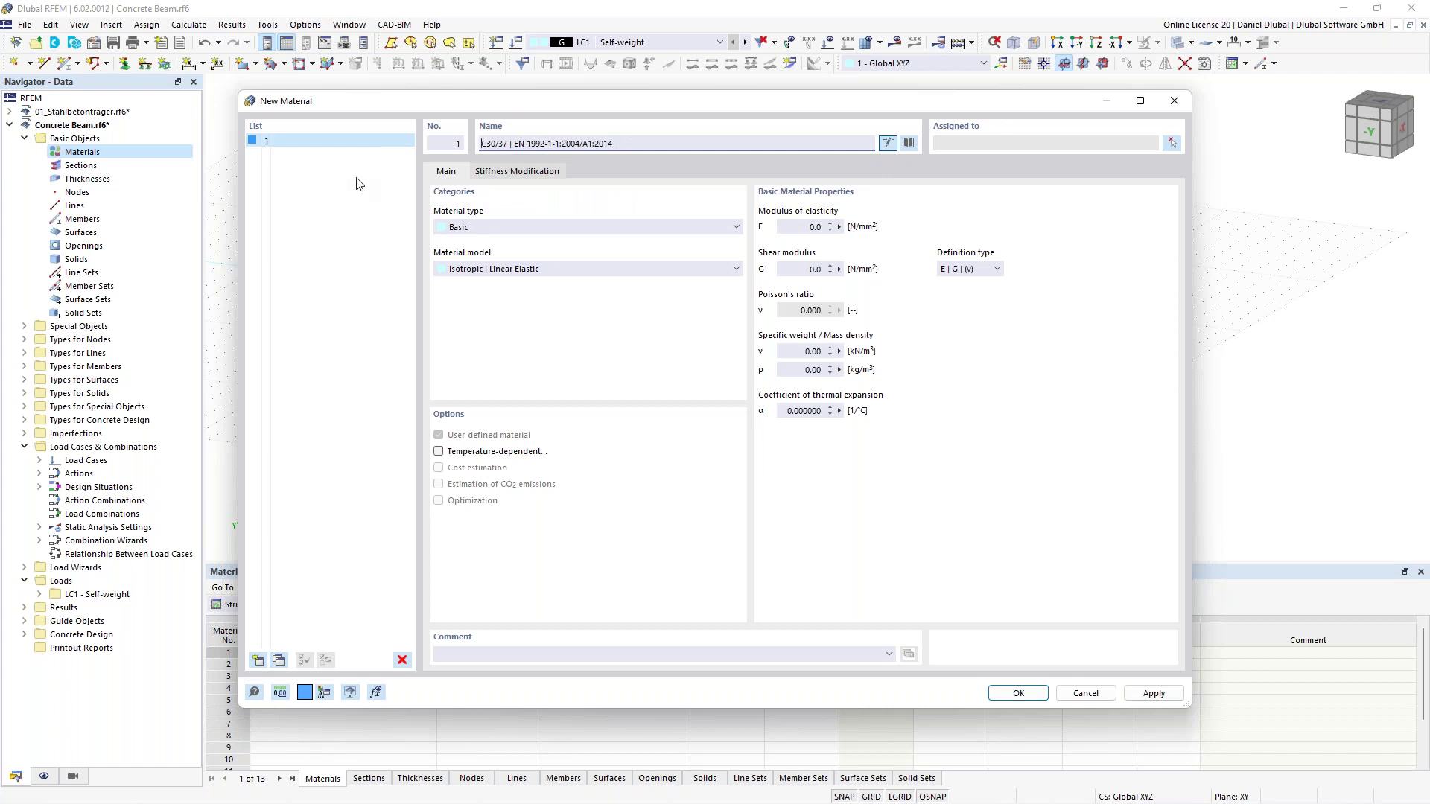
Step: Add a second material from the library, reinforcing steel B500S(A) of the European Union EN 1992-1-1 series, and accept both materials
left_click(258, 661)
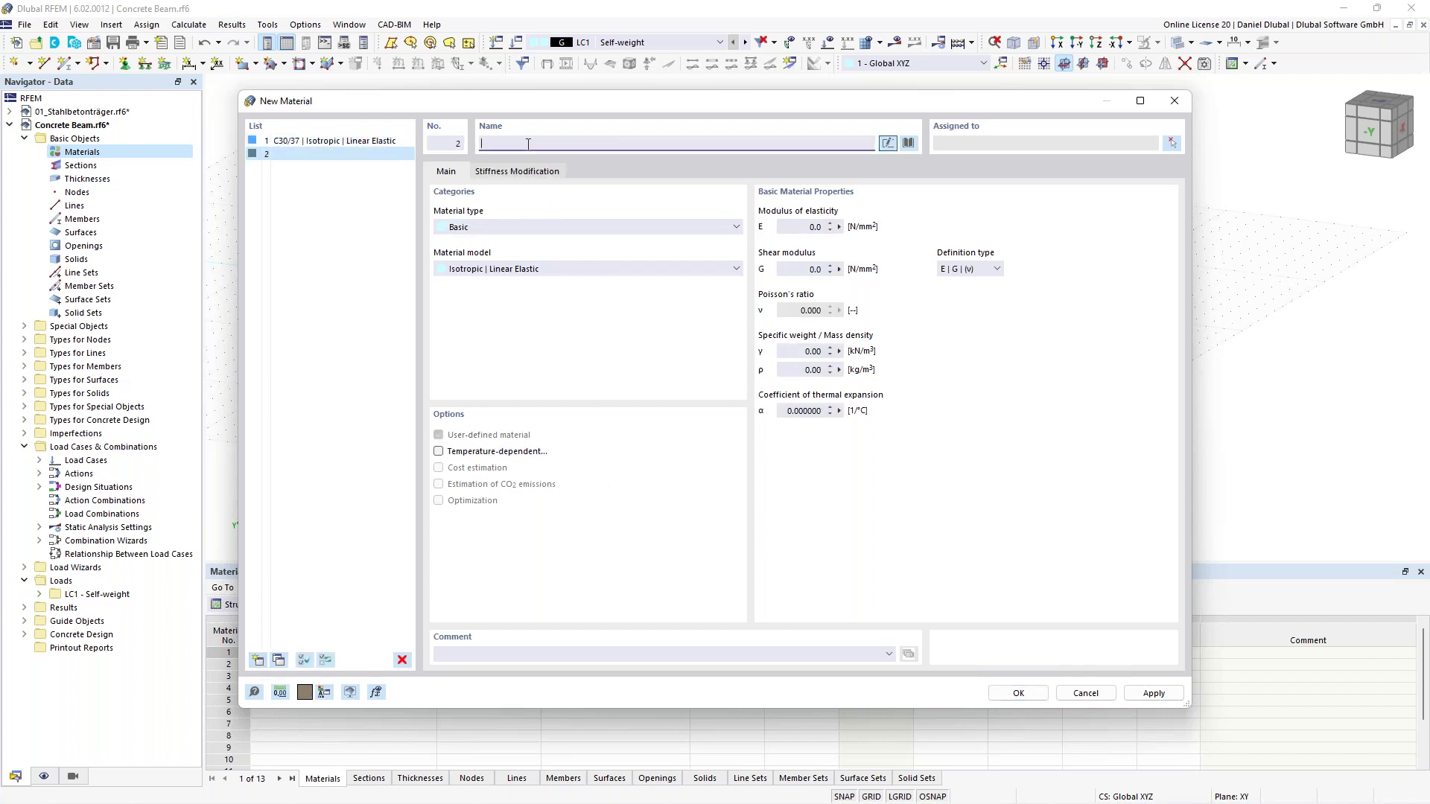
left_click(911, 145)
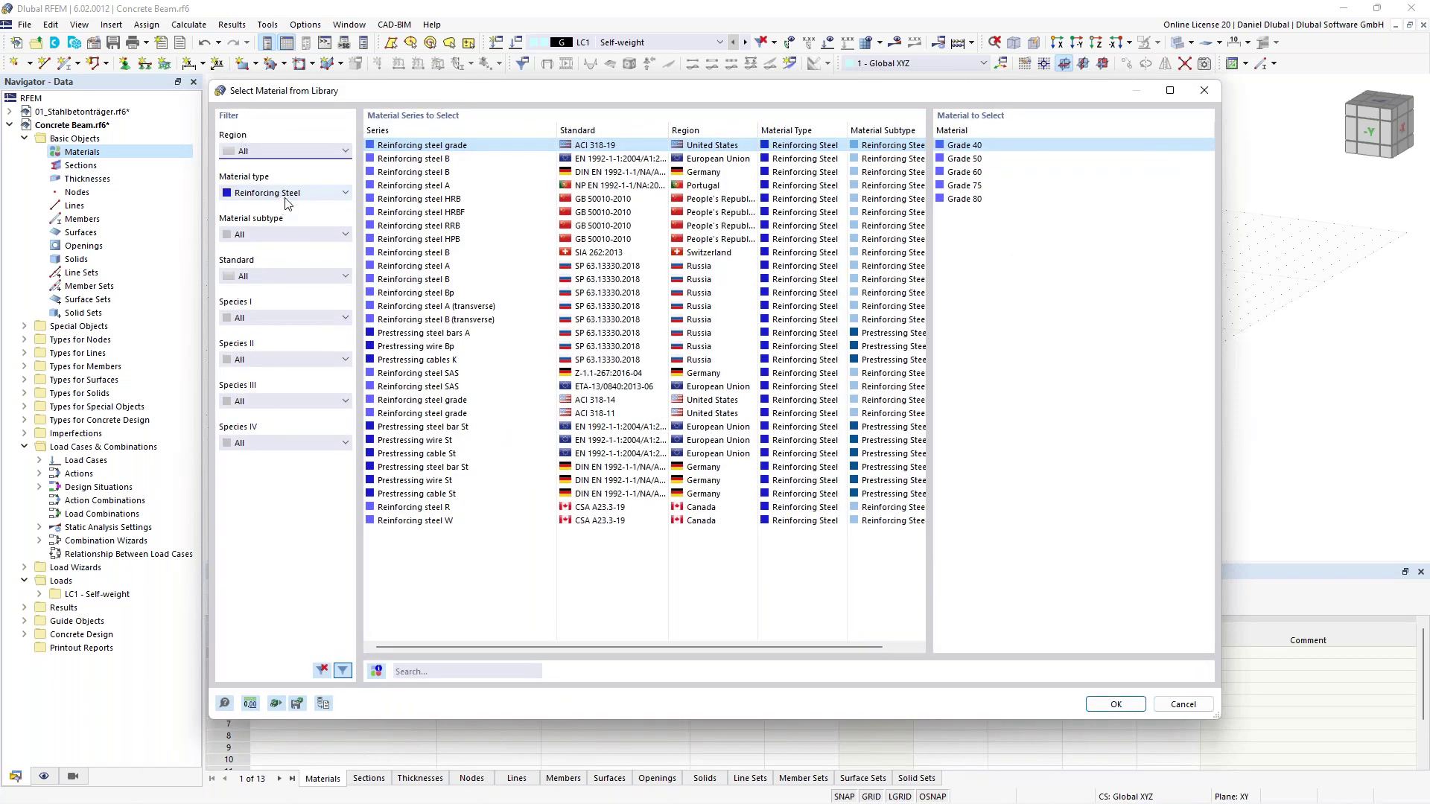
left_click(285, 196)
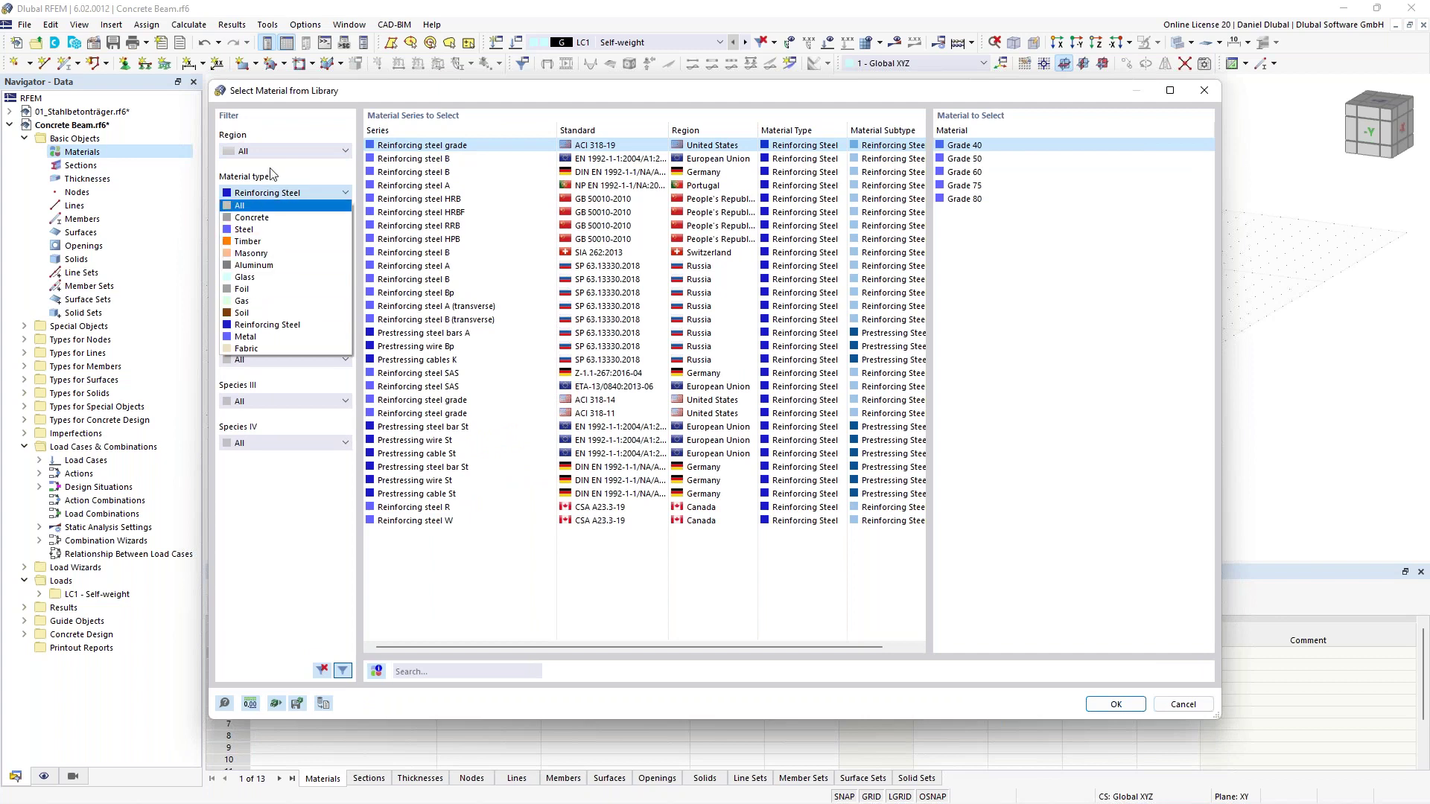
left_click(277, 327)
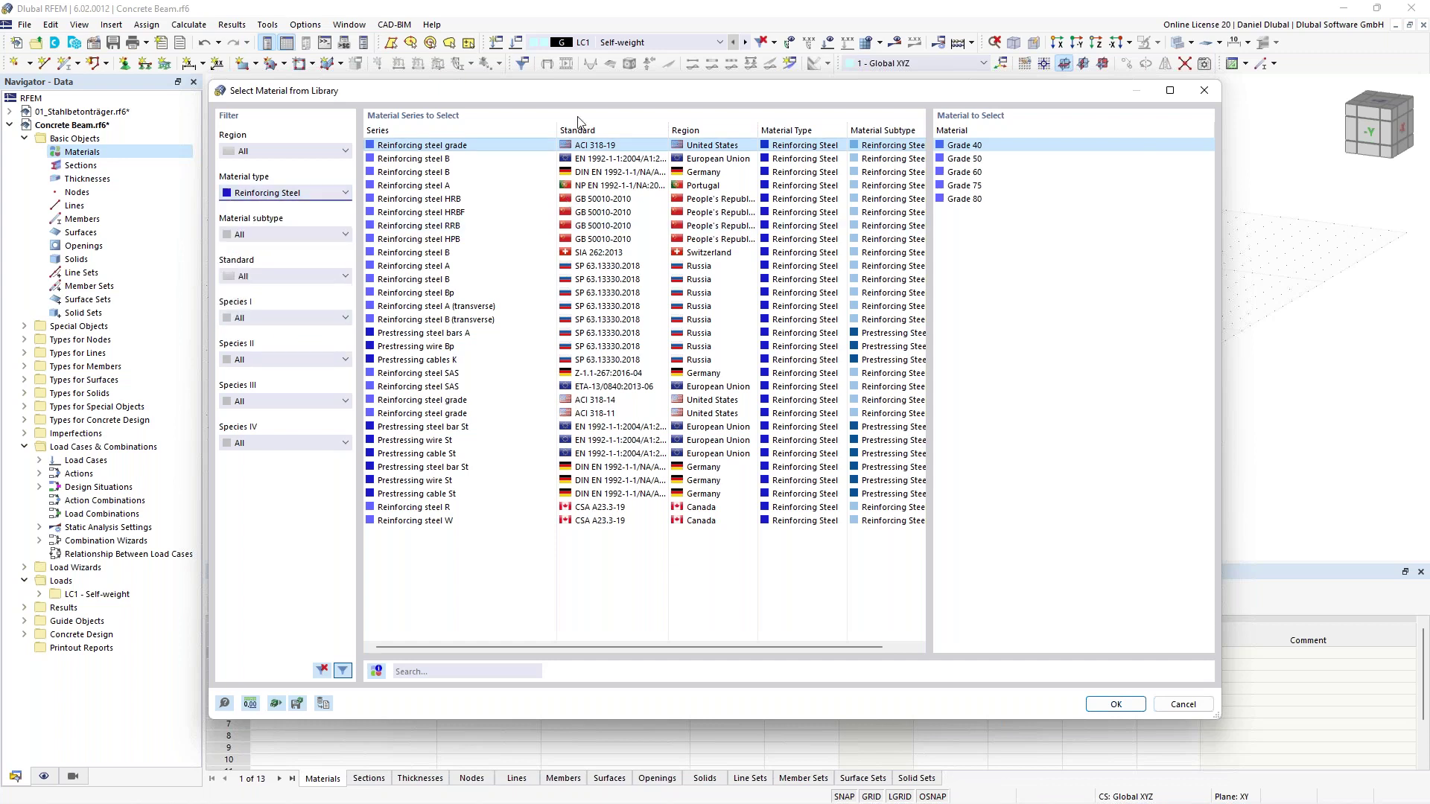
left_click(438, 160)
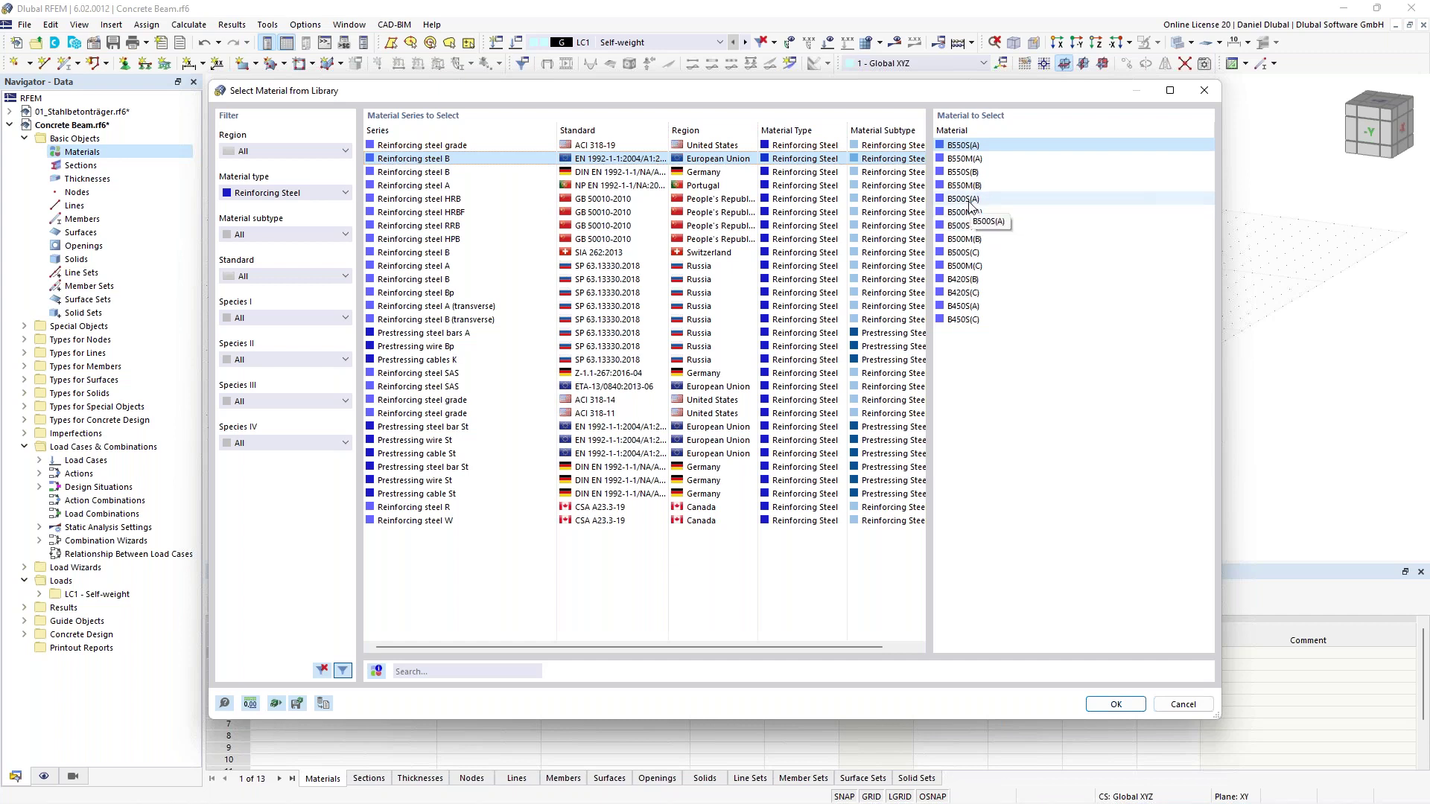
left_click(969, 199)
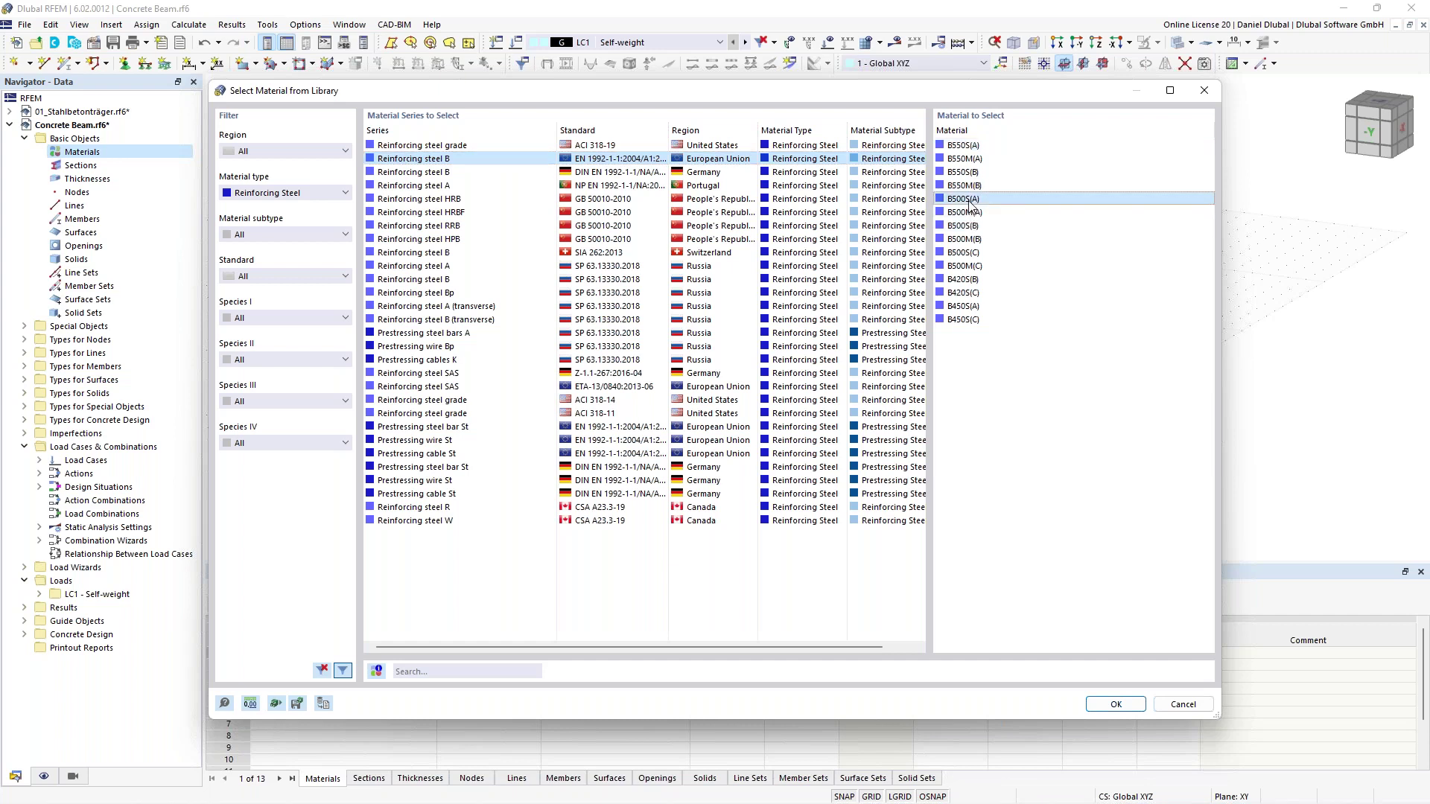
left_click(1116, 705)
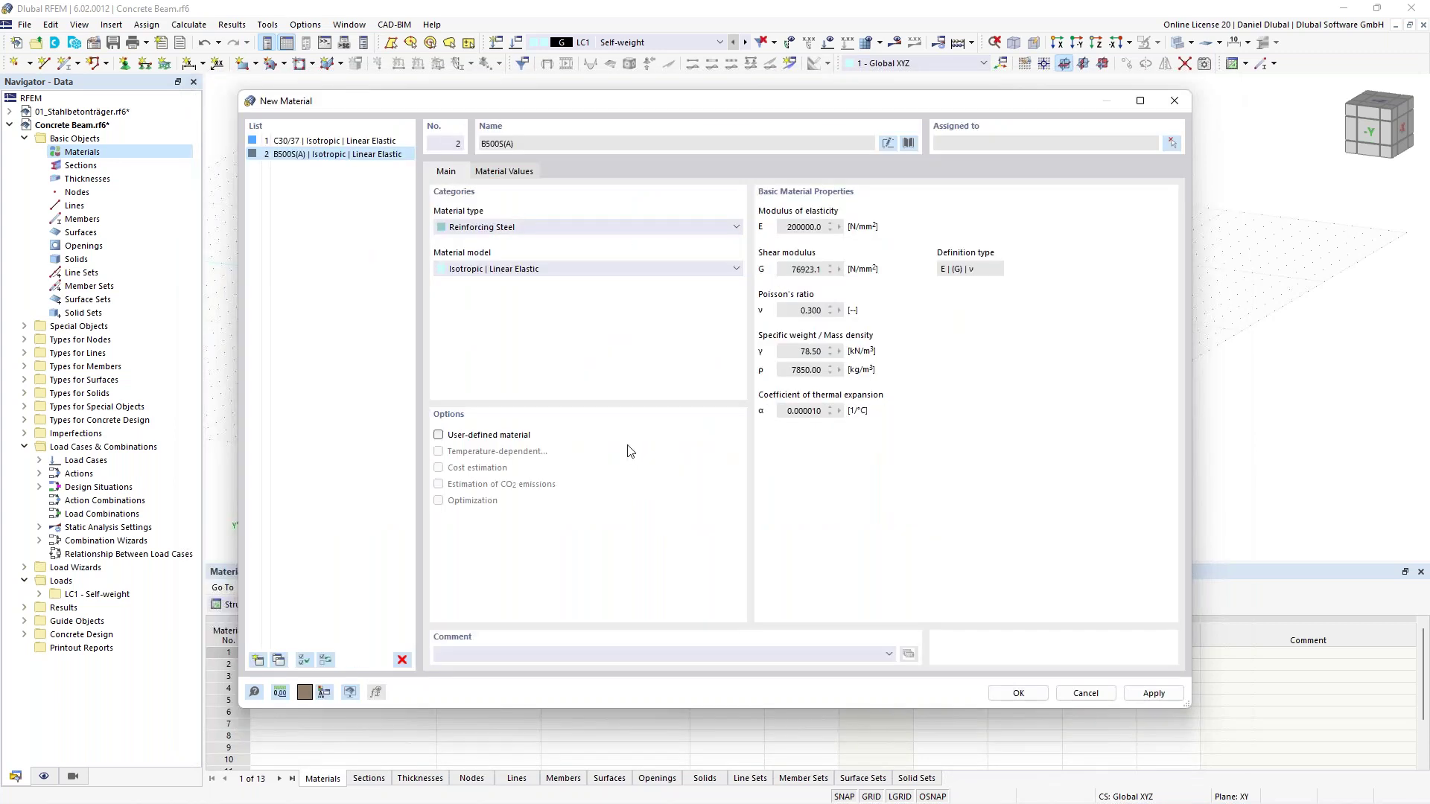
left_click(1014, 693)
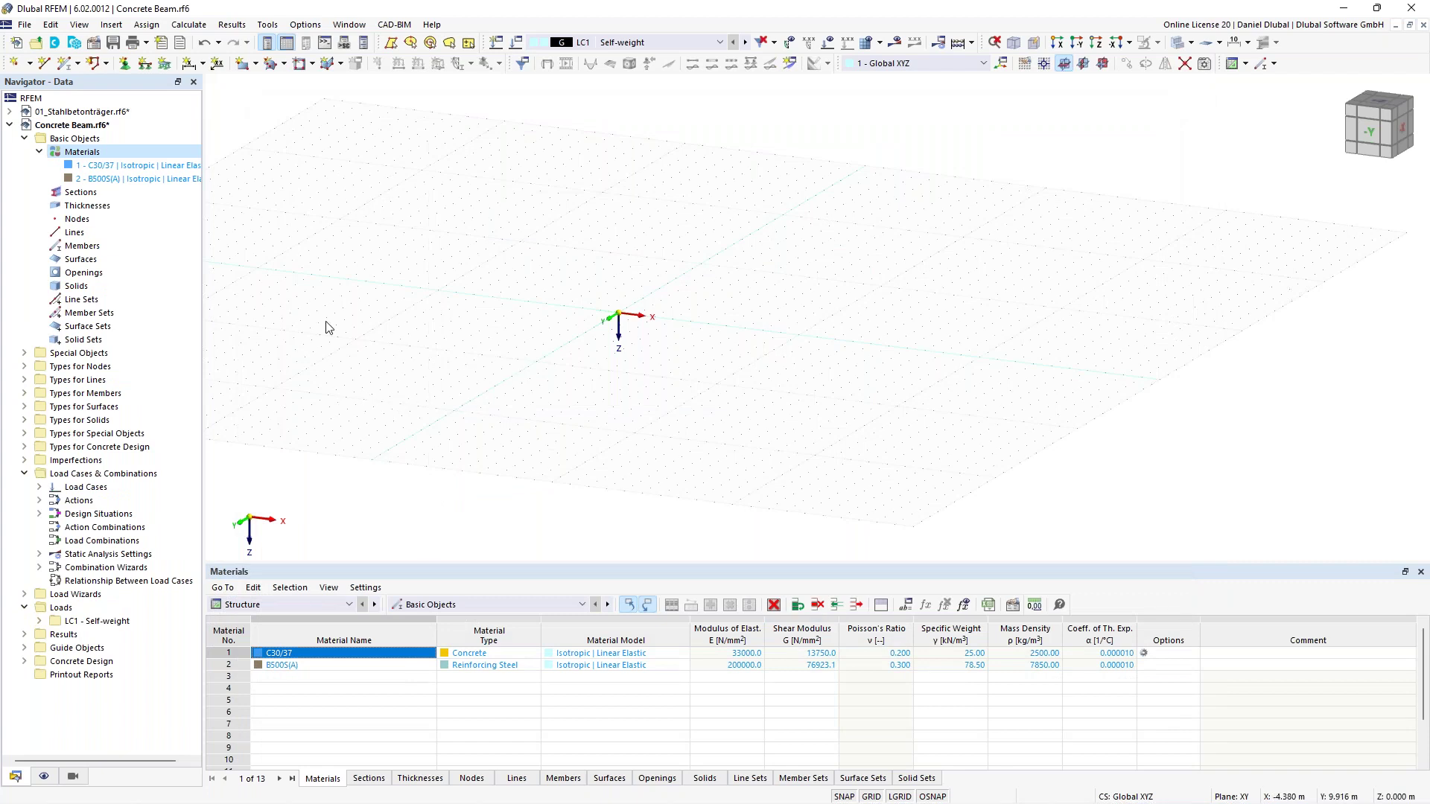
Step: Create a new section and choose the massive rectangle shape from the Massive I group of the section library
right_click(91, 194)
left_click(149, 224)
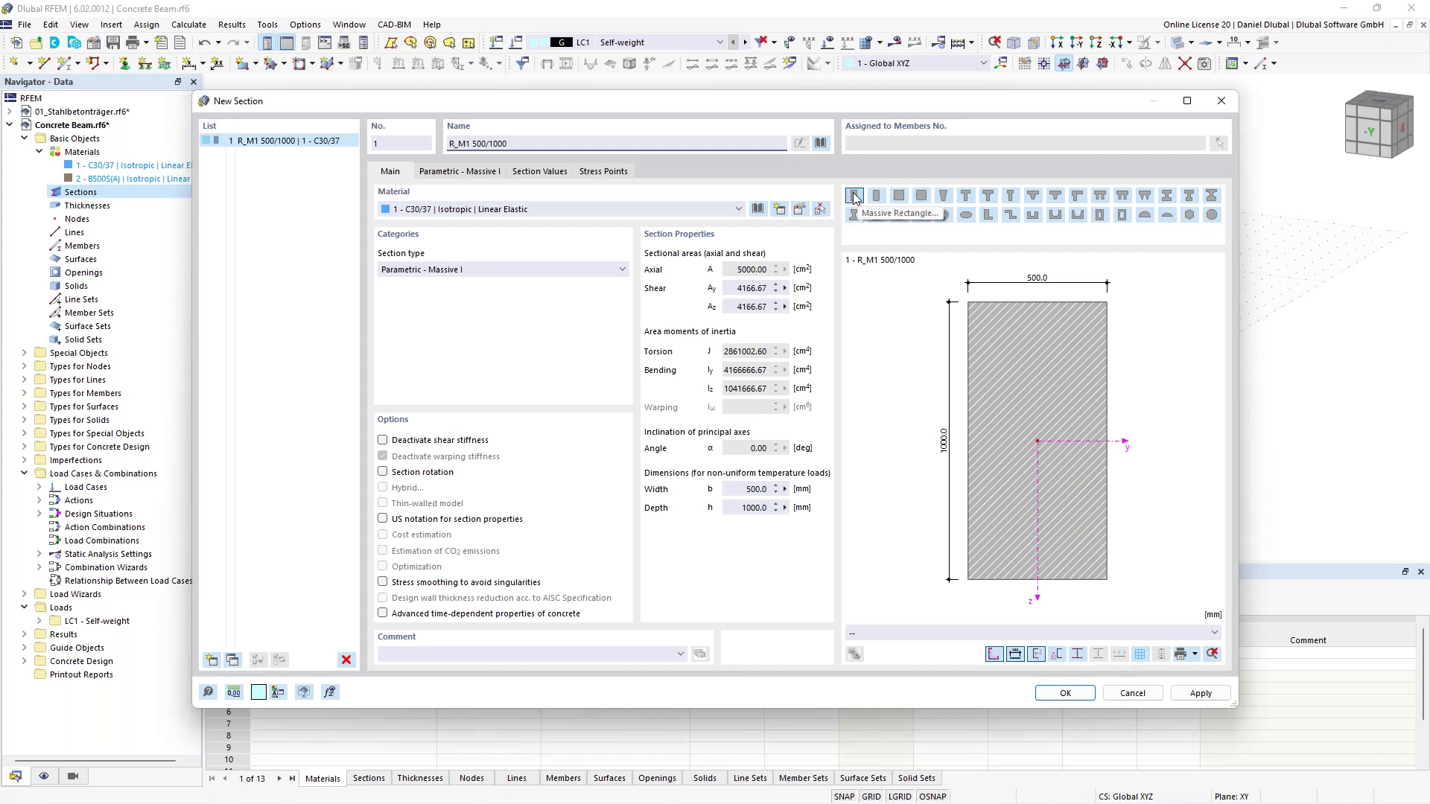
left_click(821, 144)
left_click_drag(655, 152, 532, 197)
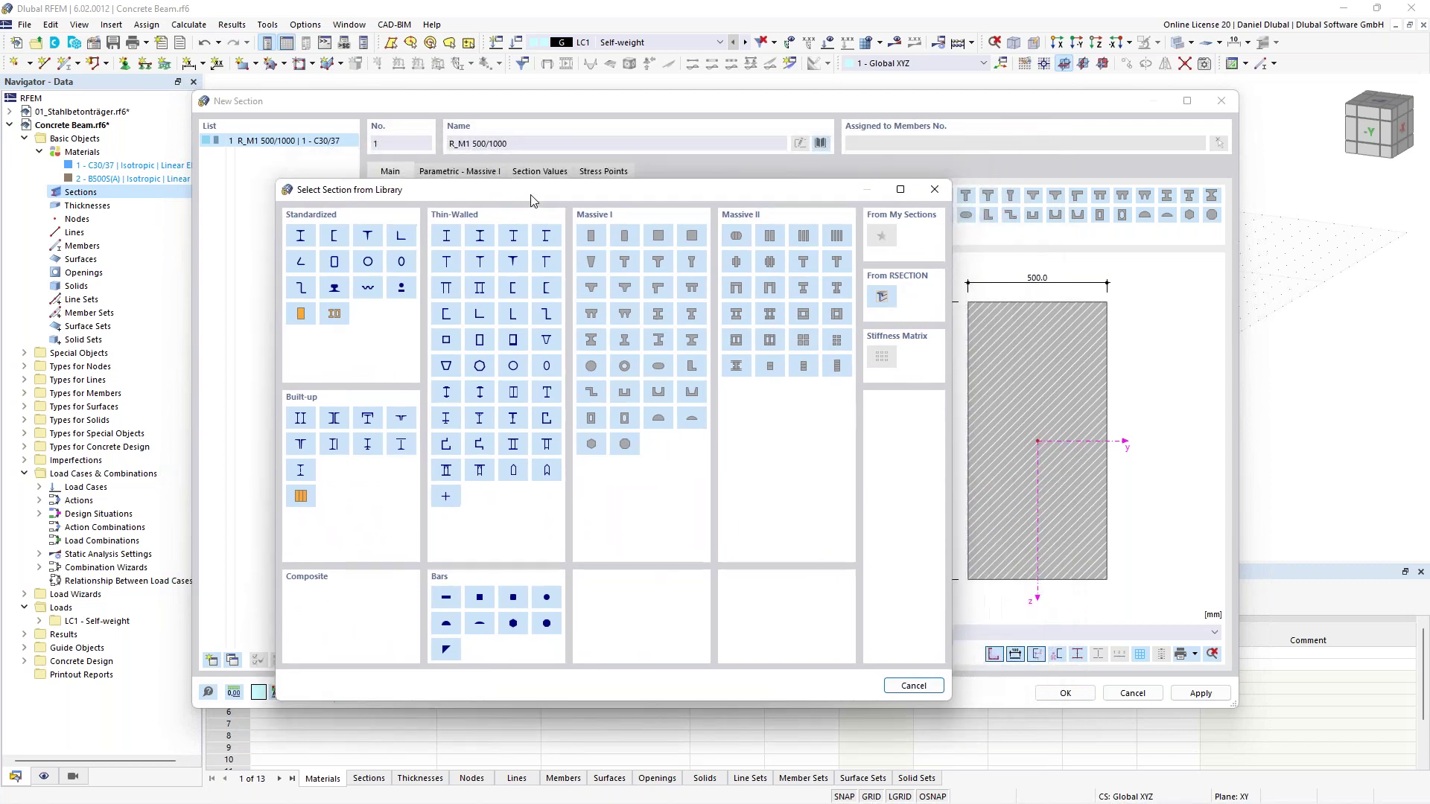
left_click(592, 237)
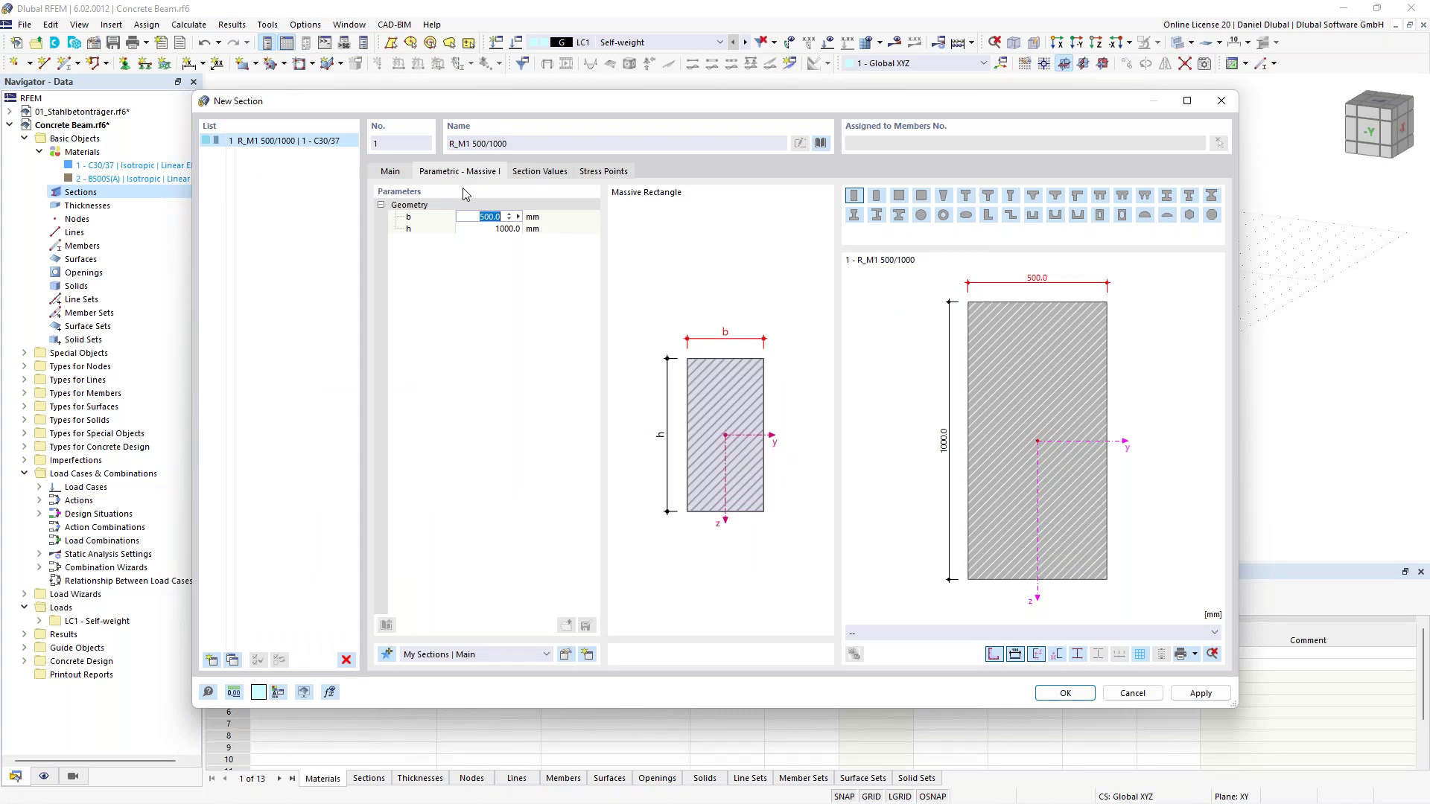
Step: Set the rectangular section's width b to 300 mm and height h to 450 mm
type("300")
left_click(506, 228)
type("450")
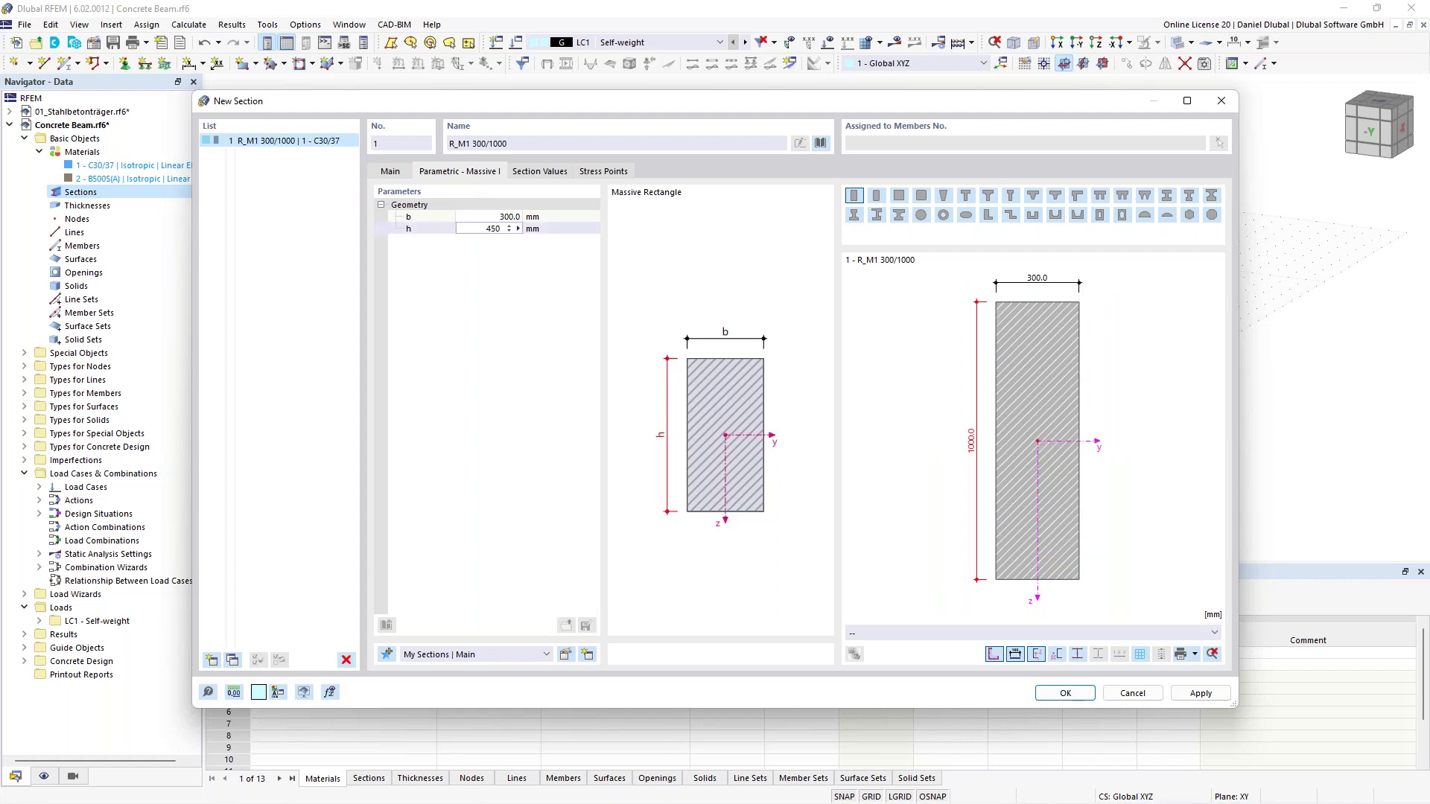
left_click(504, 217)
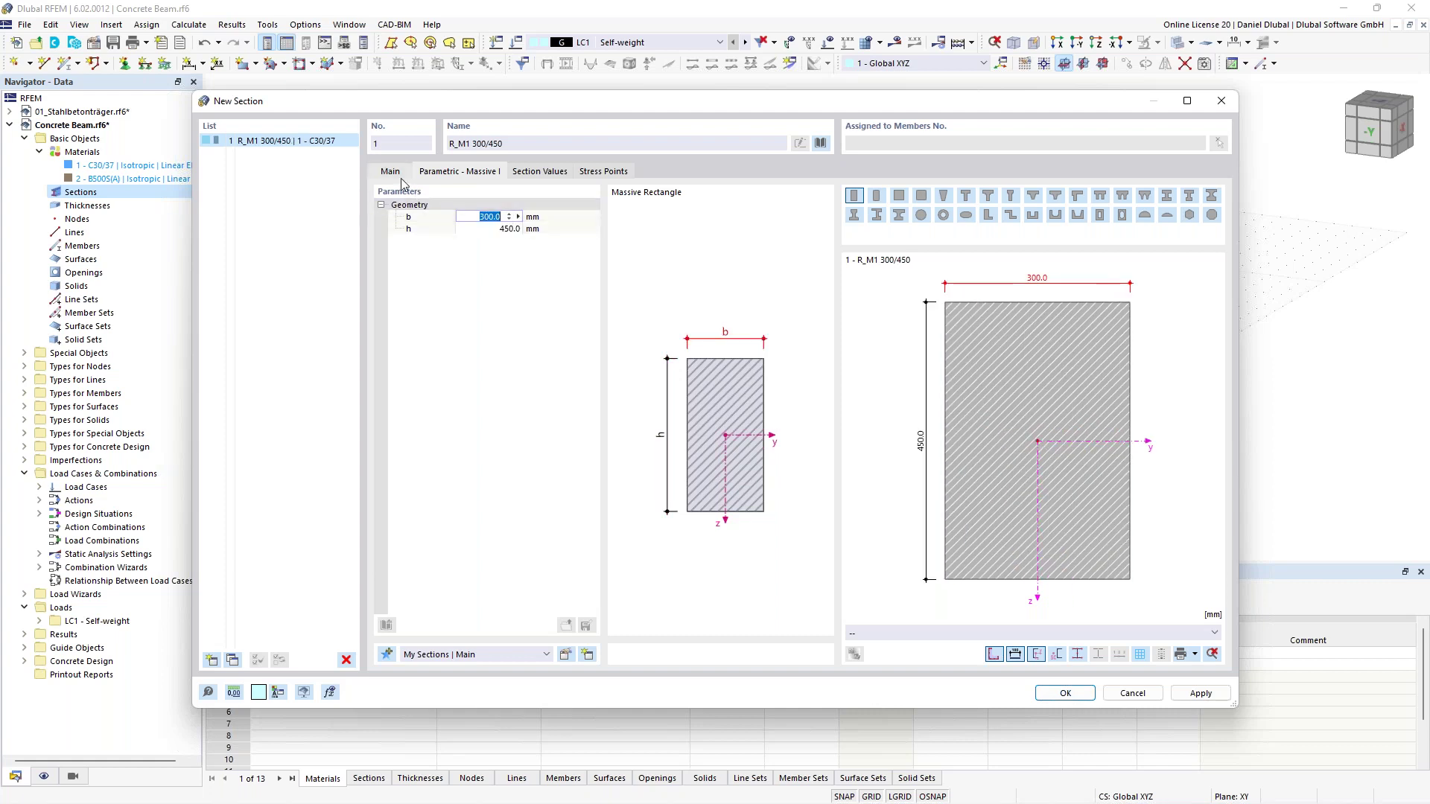
Step: Review the rectangle's section values, stress points and main properties, and accept the new section
left_click(555, 172)
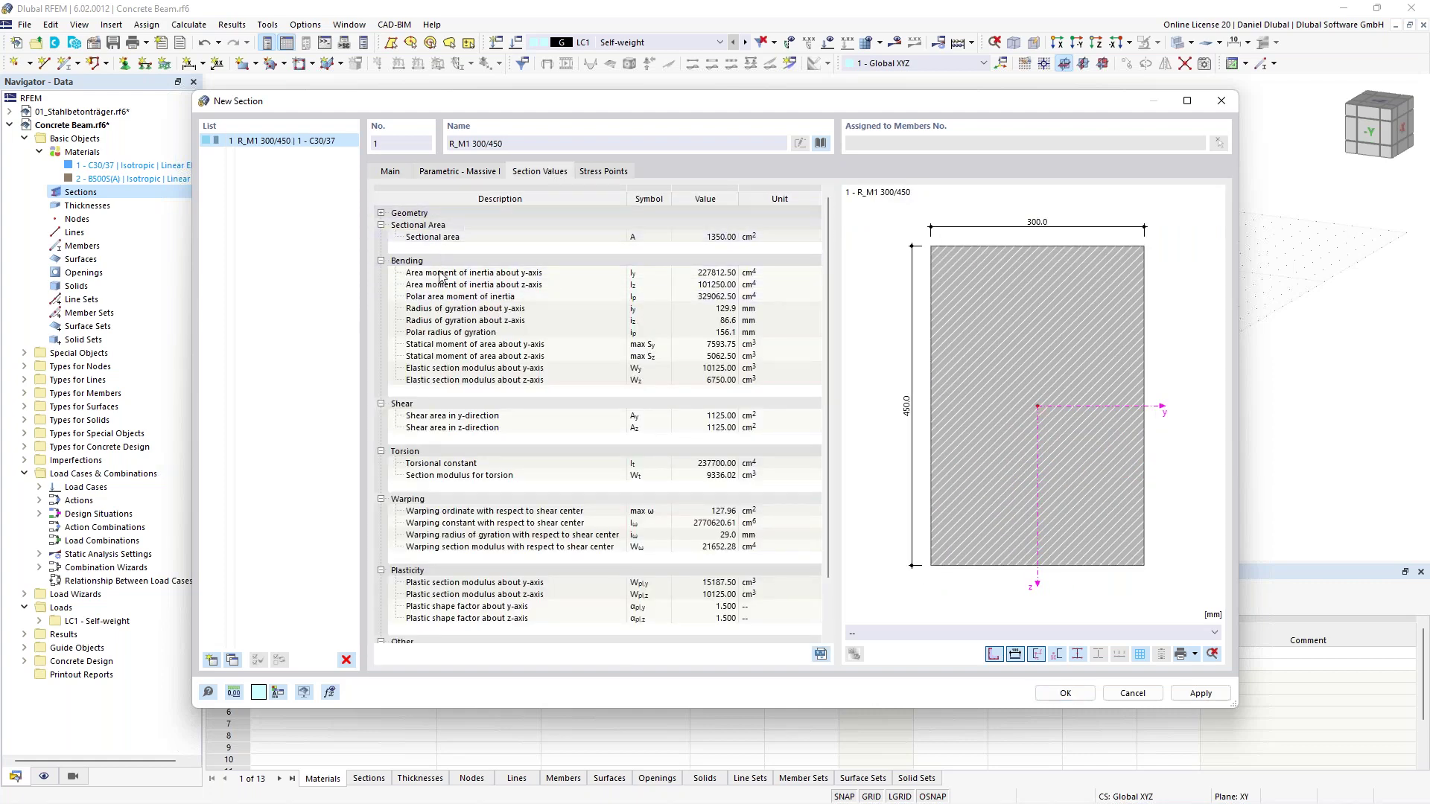
mouse_move(830, 244)
left_mouse_down()
mouse_move(825, 321)
mouse_move(825, 226)
left_mouse_up()
left_click(608, 173)
left_click(390, 172)
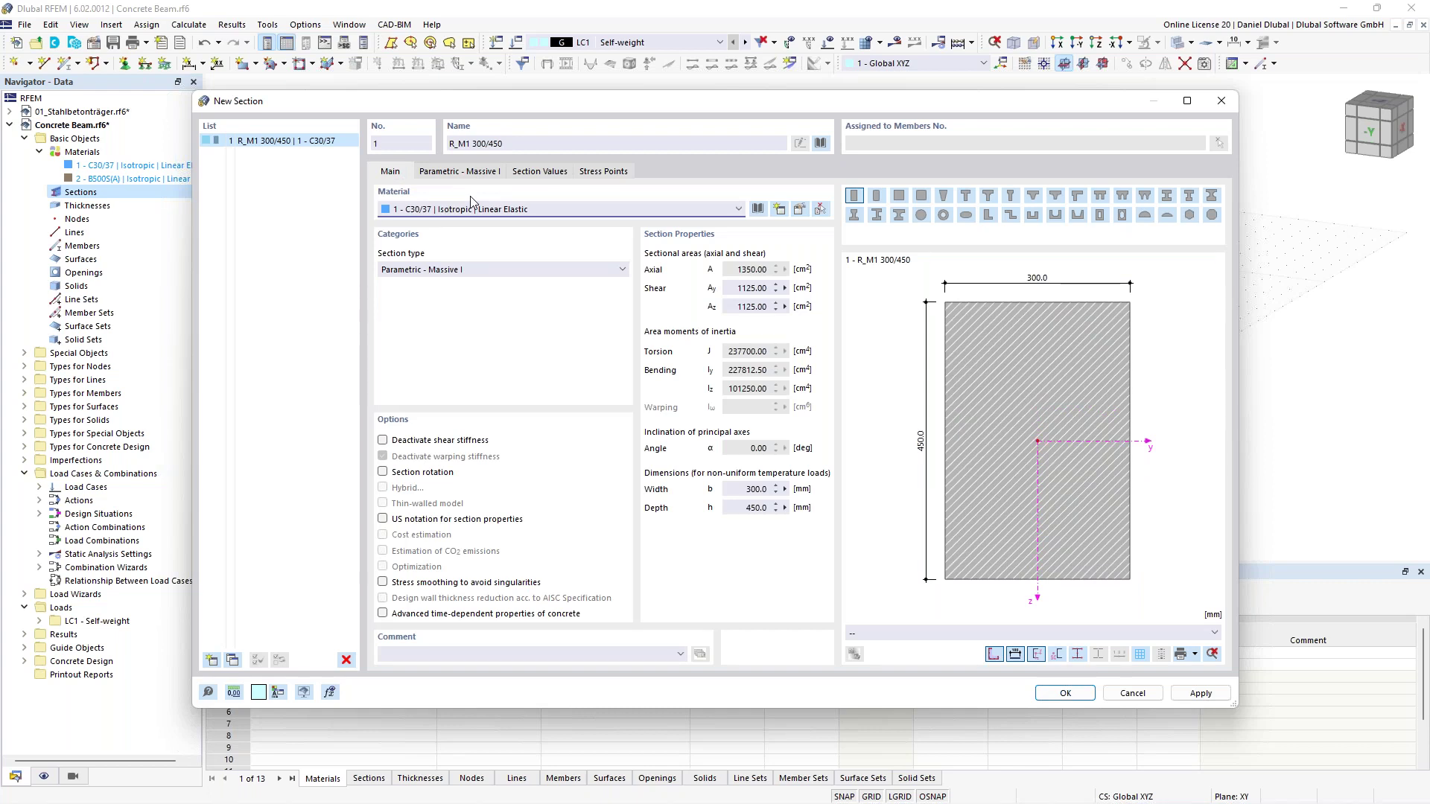
left_click(897, 442)
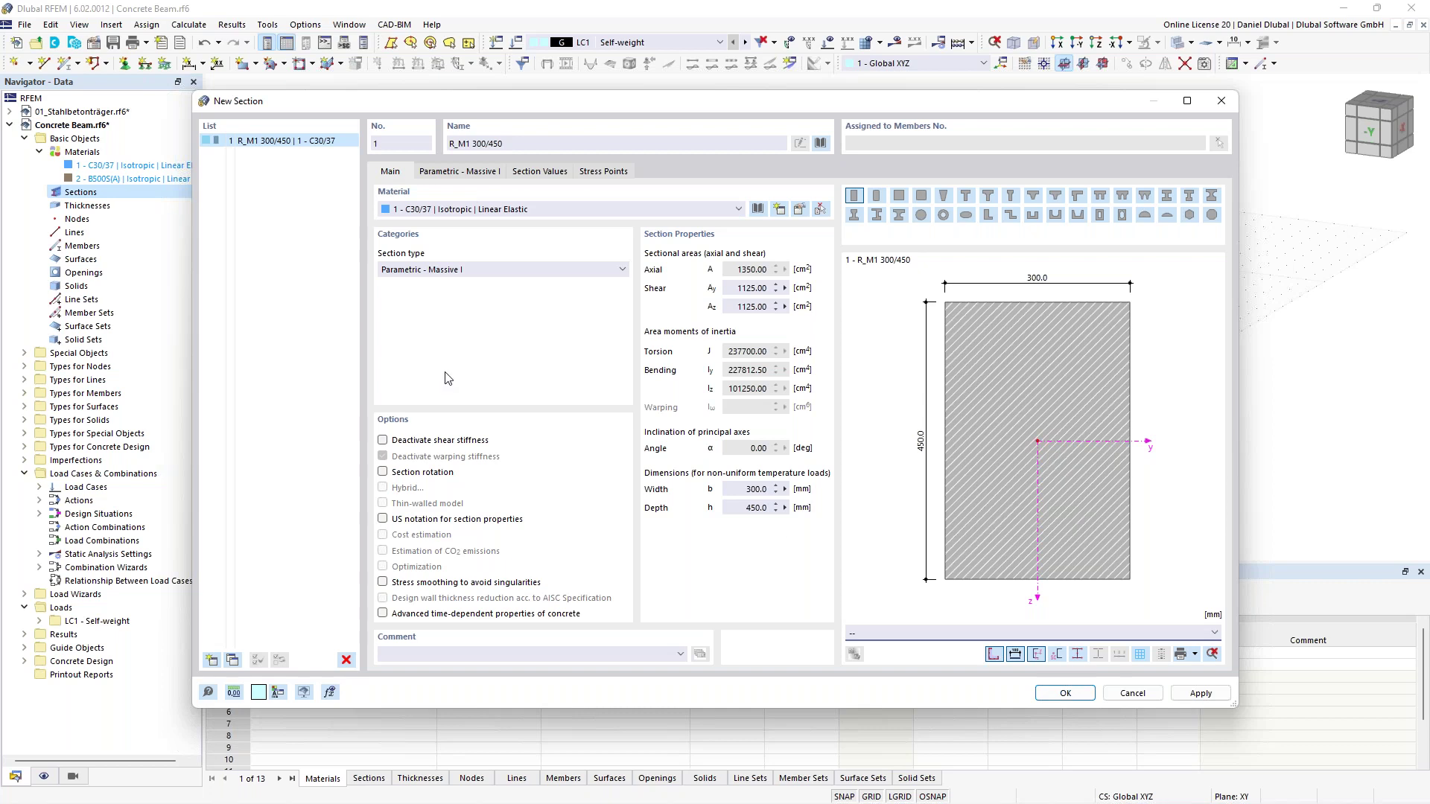
left_click(1063, 692)
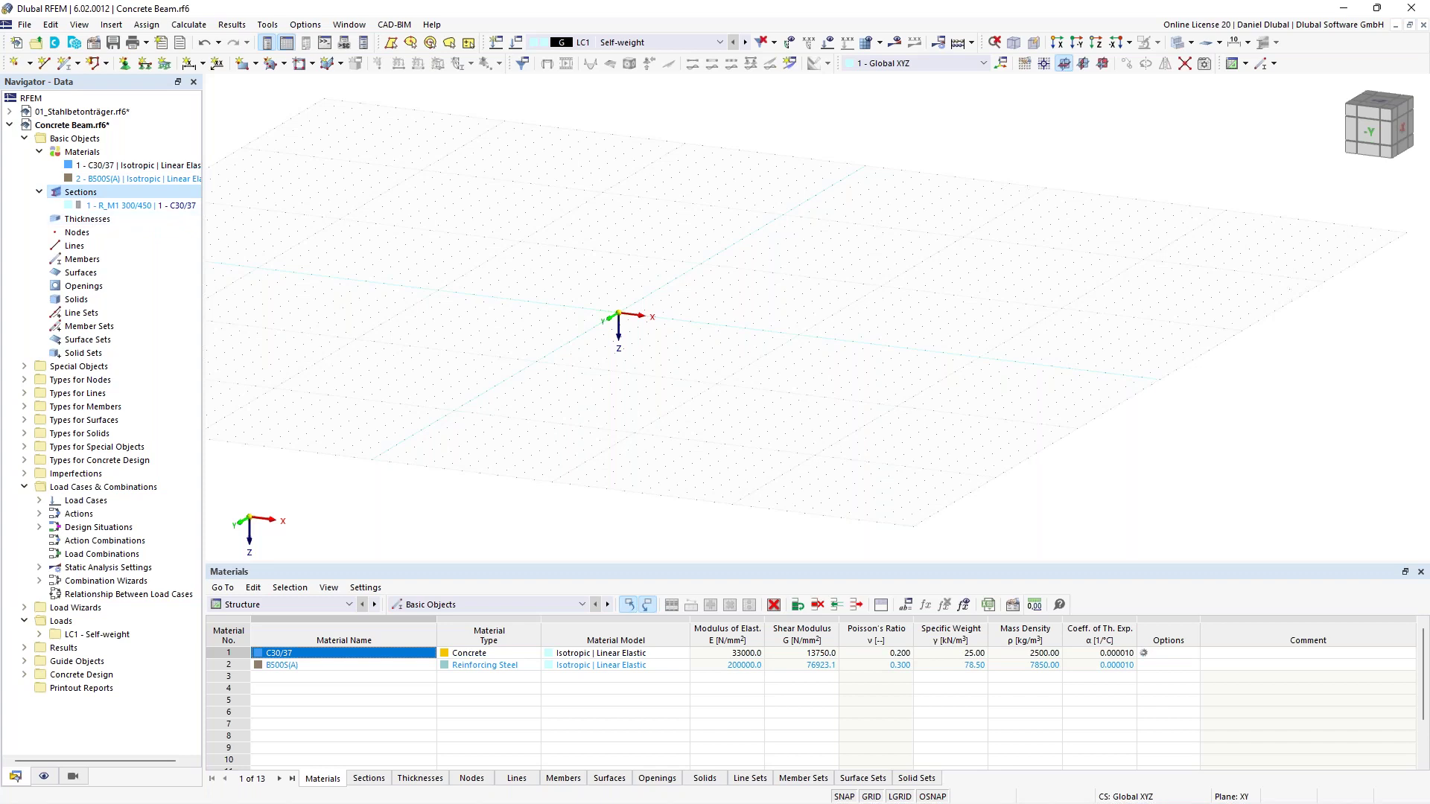
Step: Create a single beam member with section R_M1 300/450, starting at the origin and running 8 m along the X axis
middle_click_drag(393, 291, 332, 306)
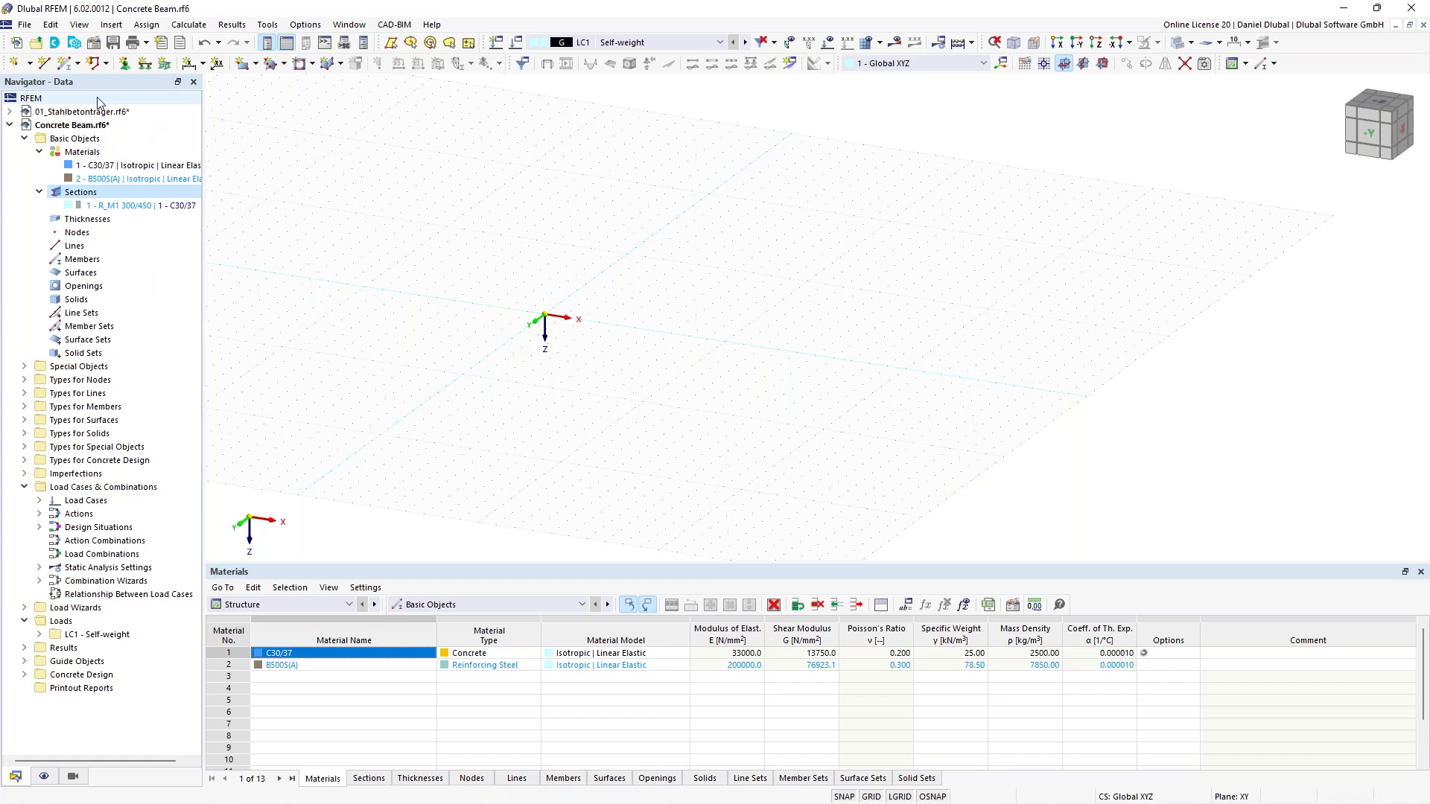
left_click(64, 61)
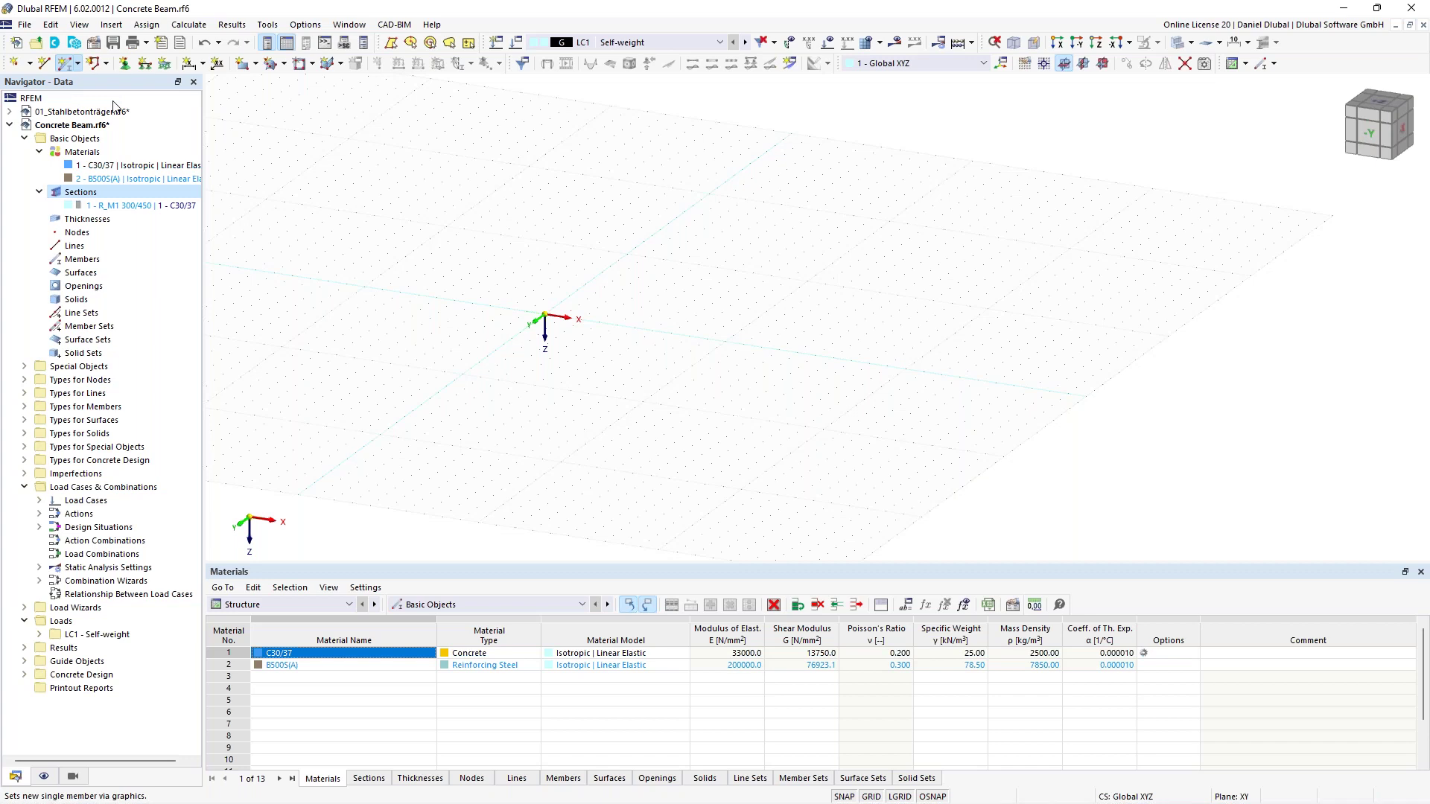
left_click(344, 167)
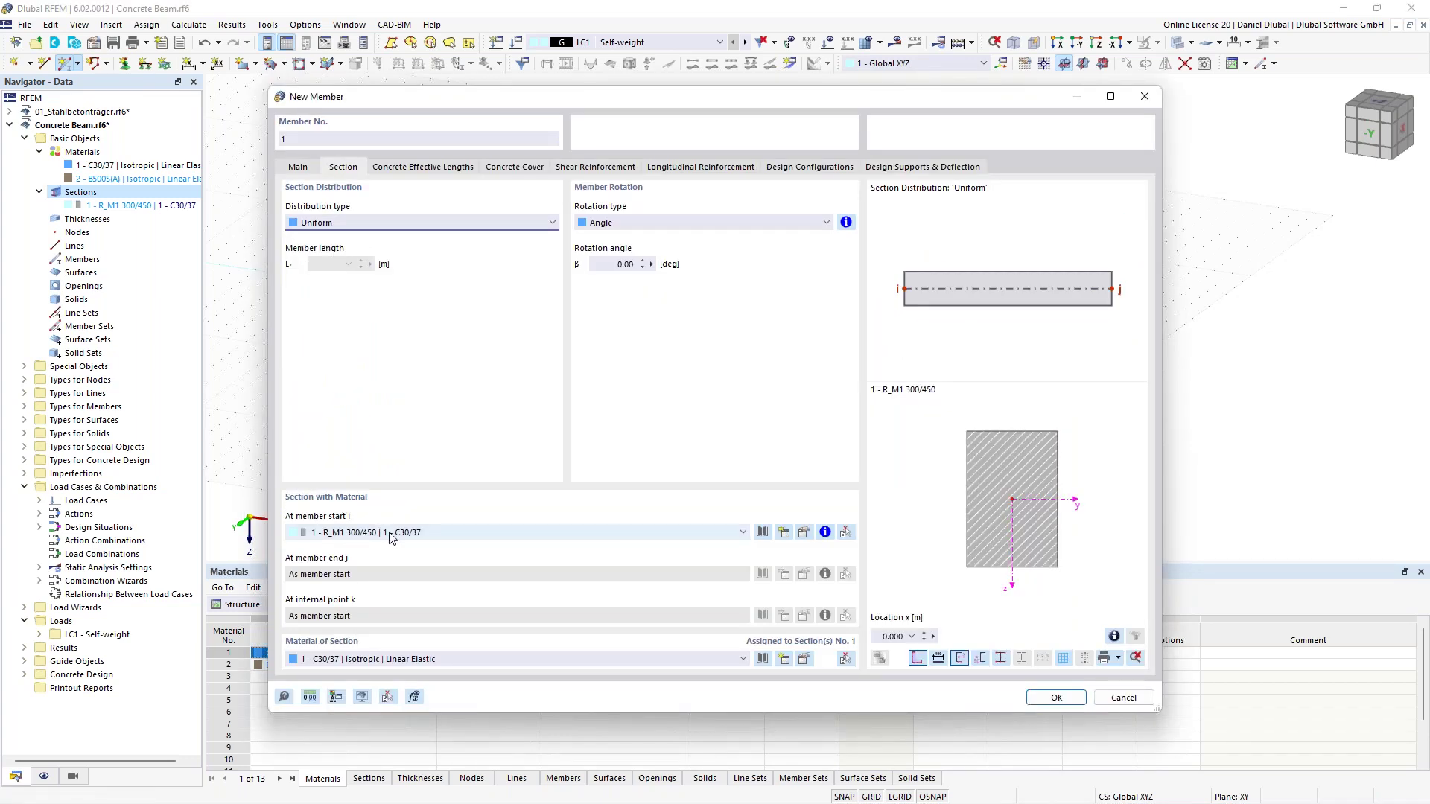
left_click(298, 167)
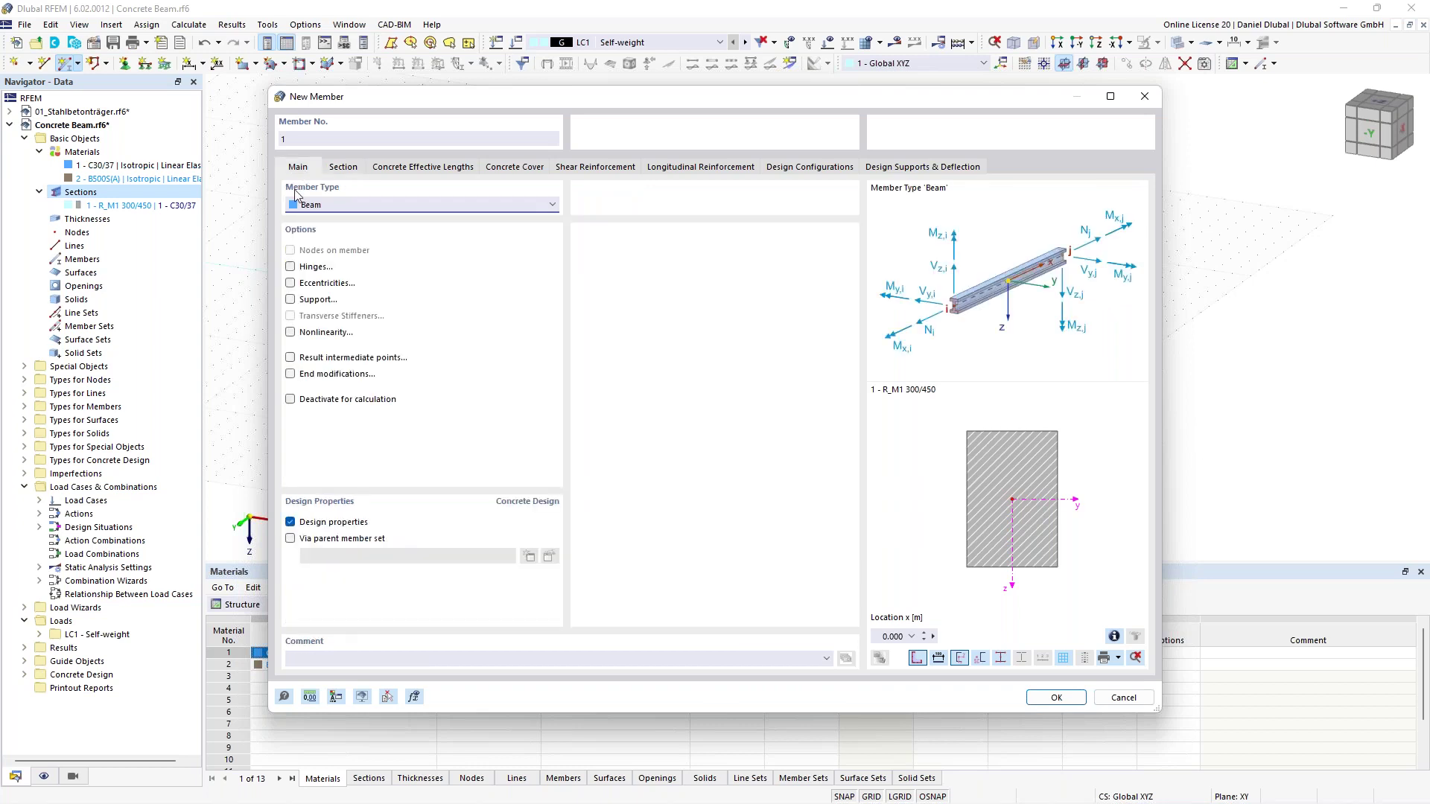
left_click(1056, 697)
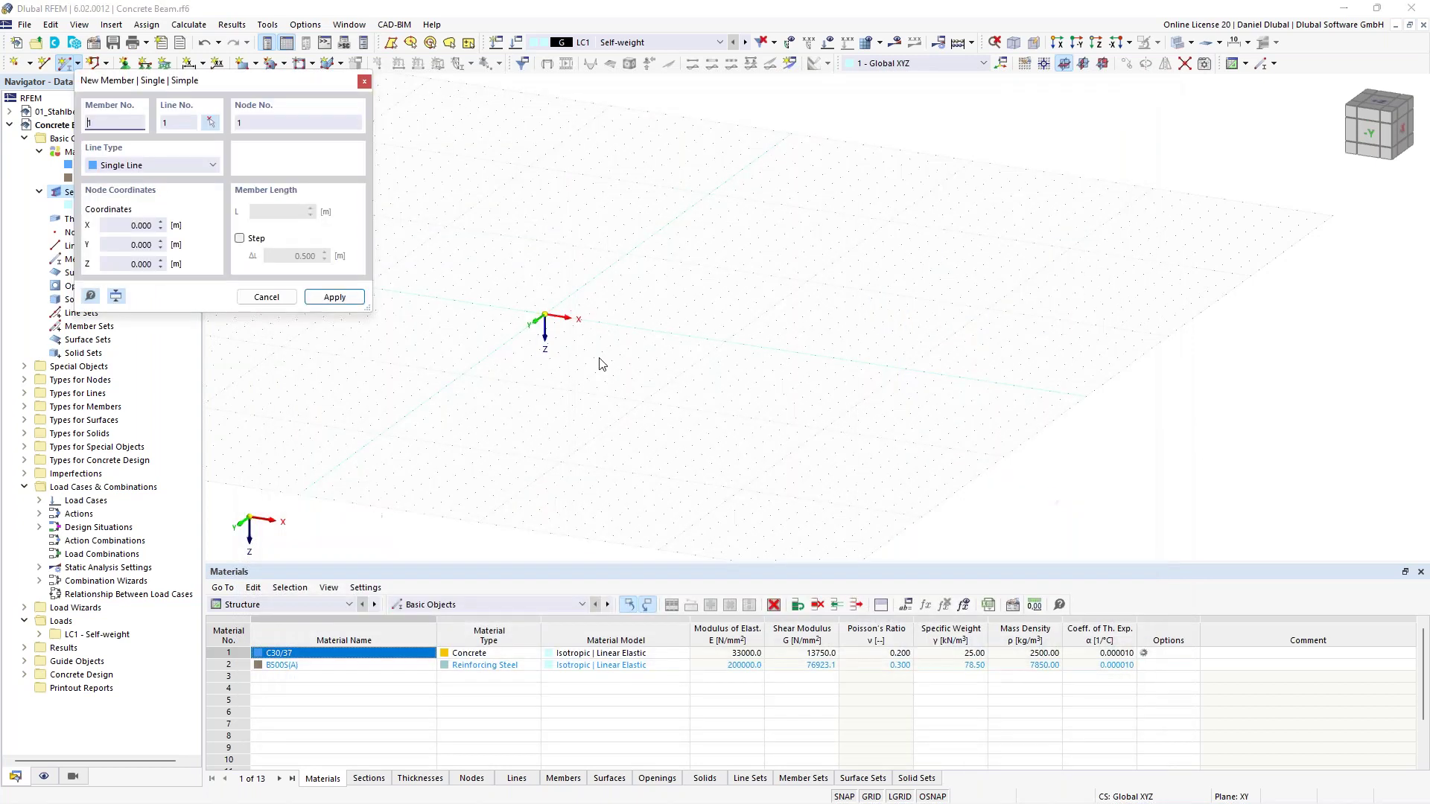
left_click(545, 315)
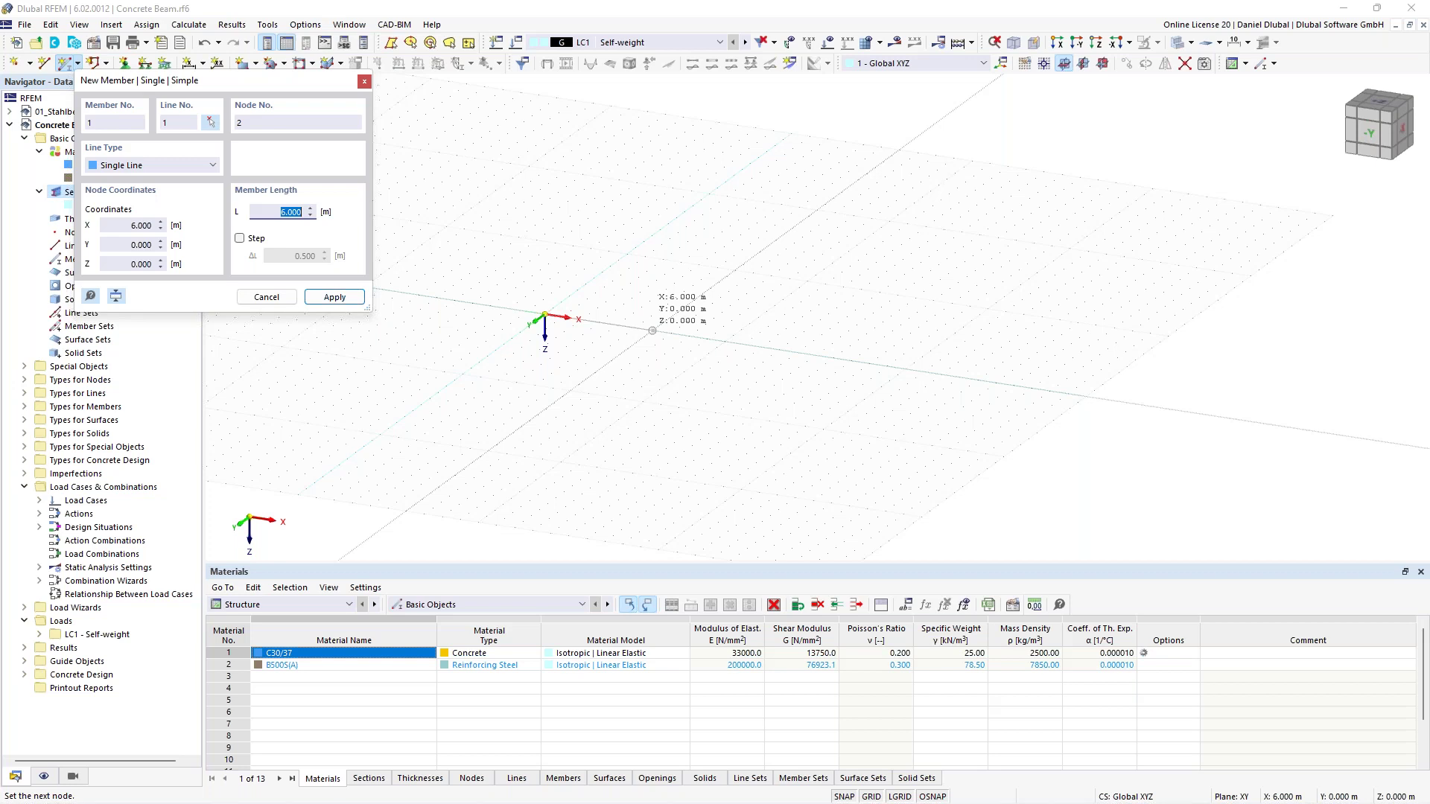
key("Return")
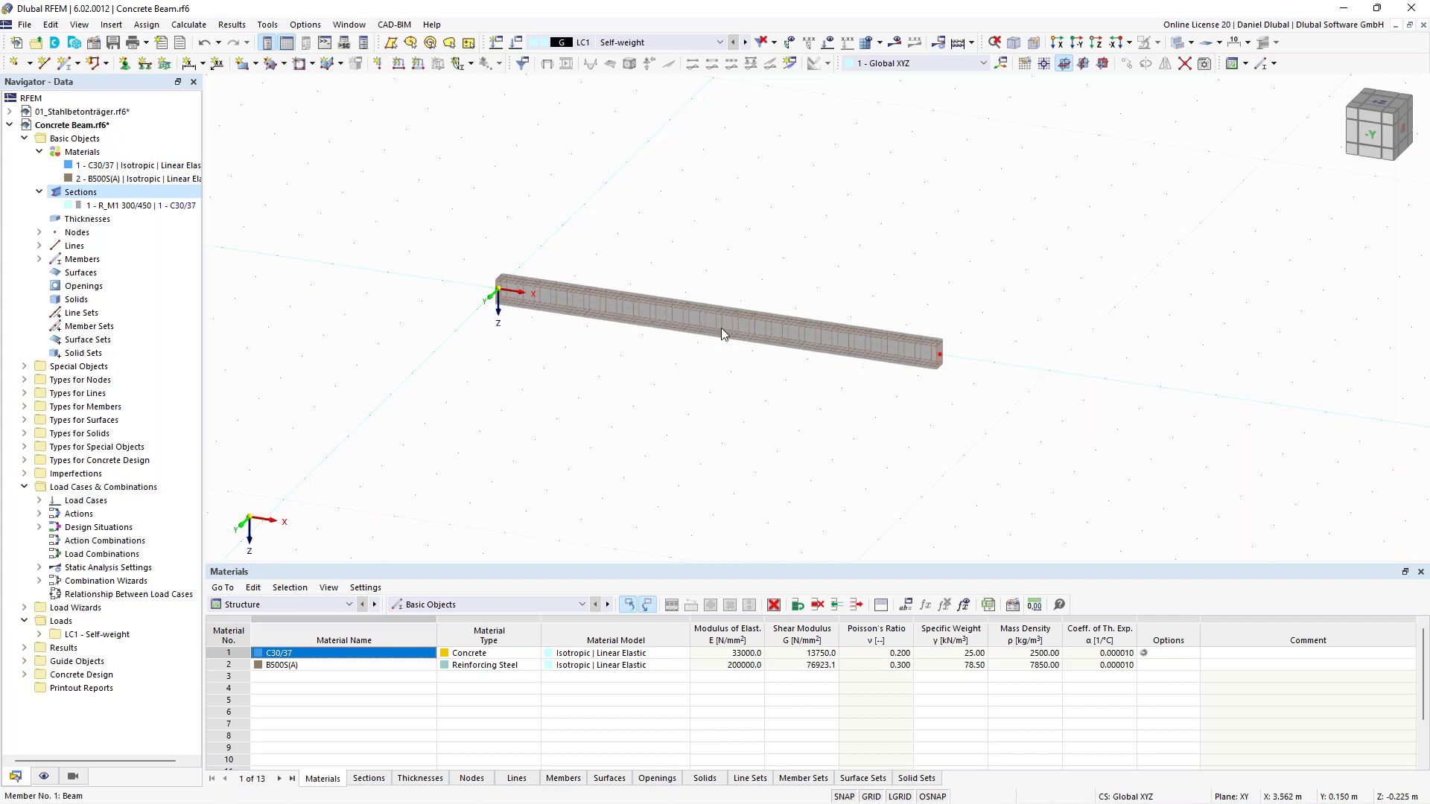
Step: Add a node on the beam member 6 m from its start and check the node's on-member parameters
middle_click_drag(722, 248, 659, 294)
scroll(670, 267, "up", 1)
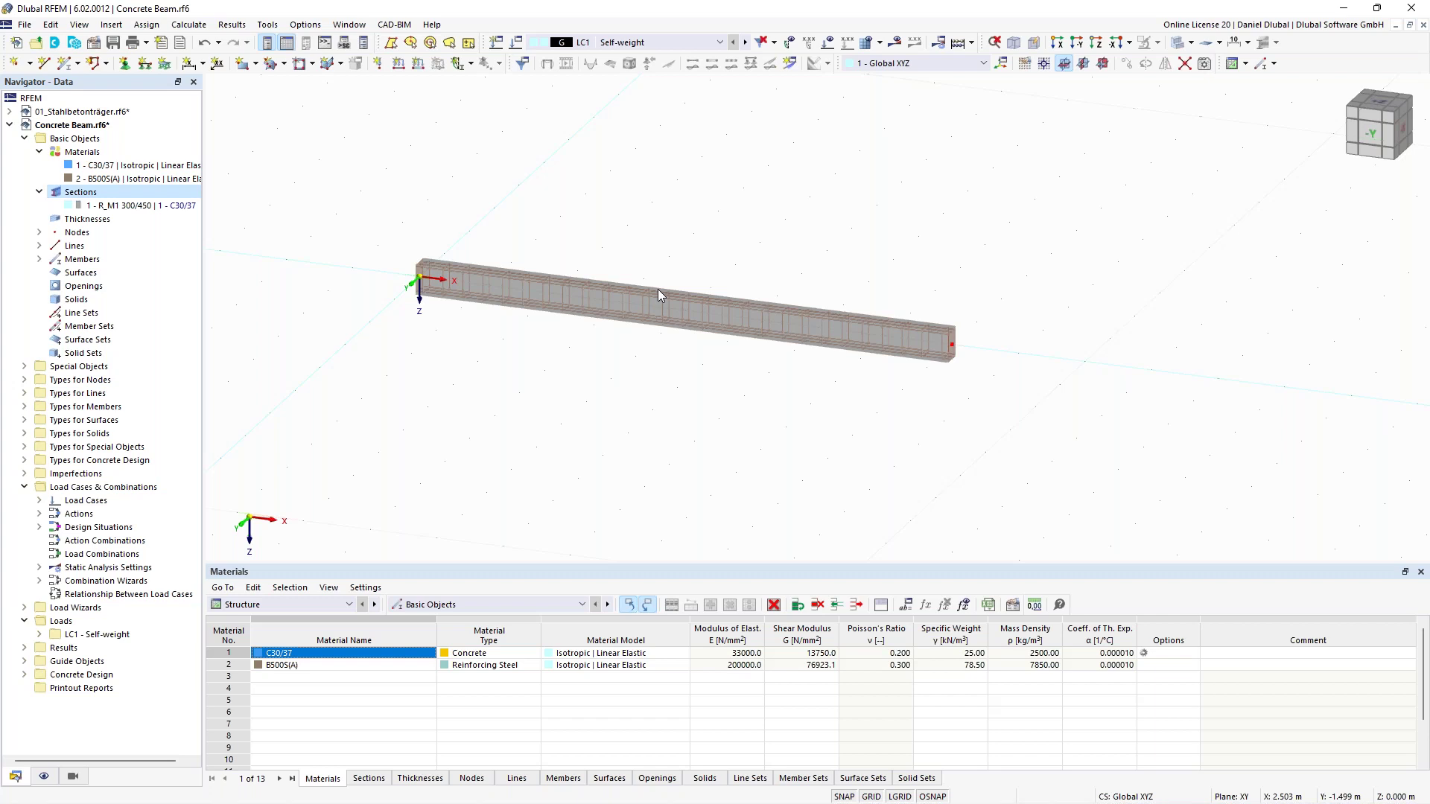
double_click(479, 283)
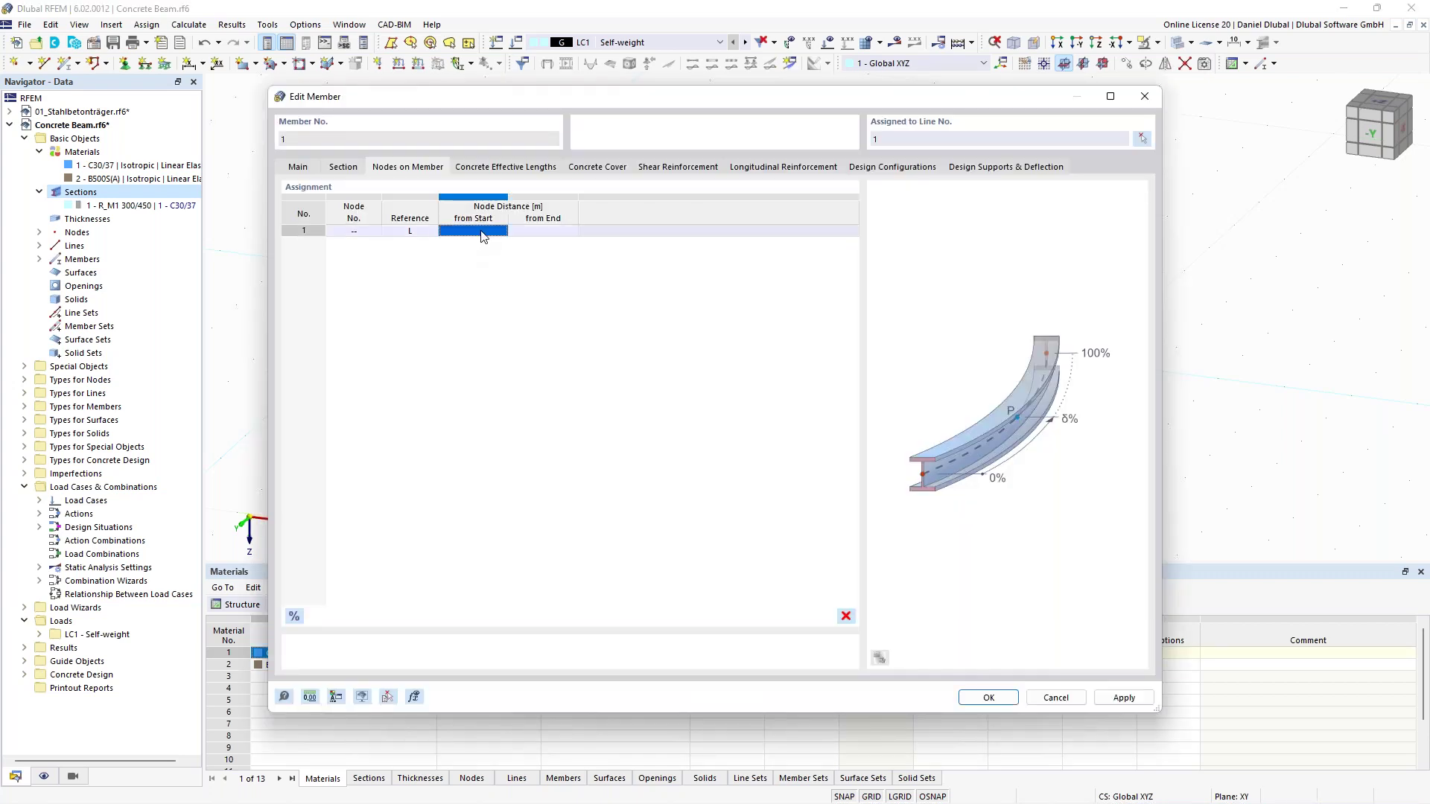
type("6")
key("Tab")
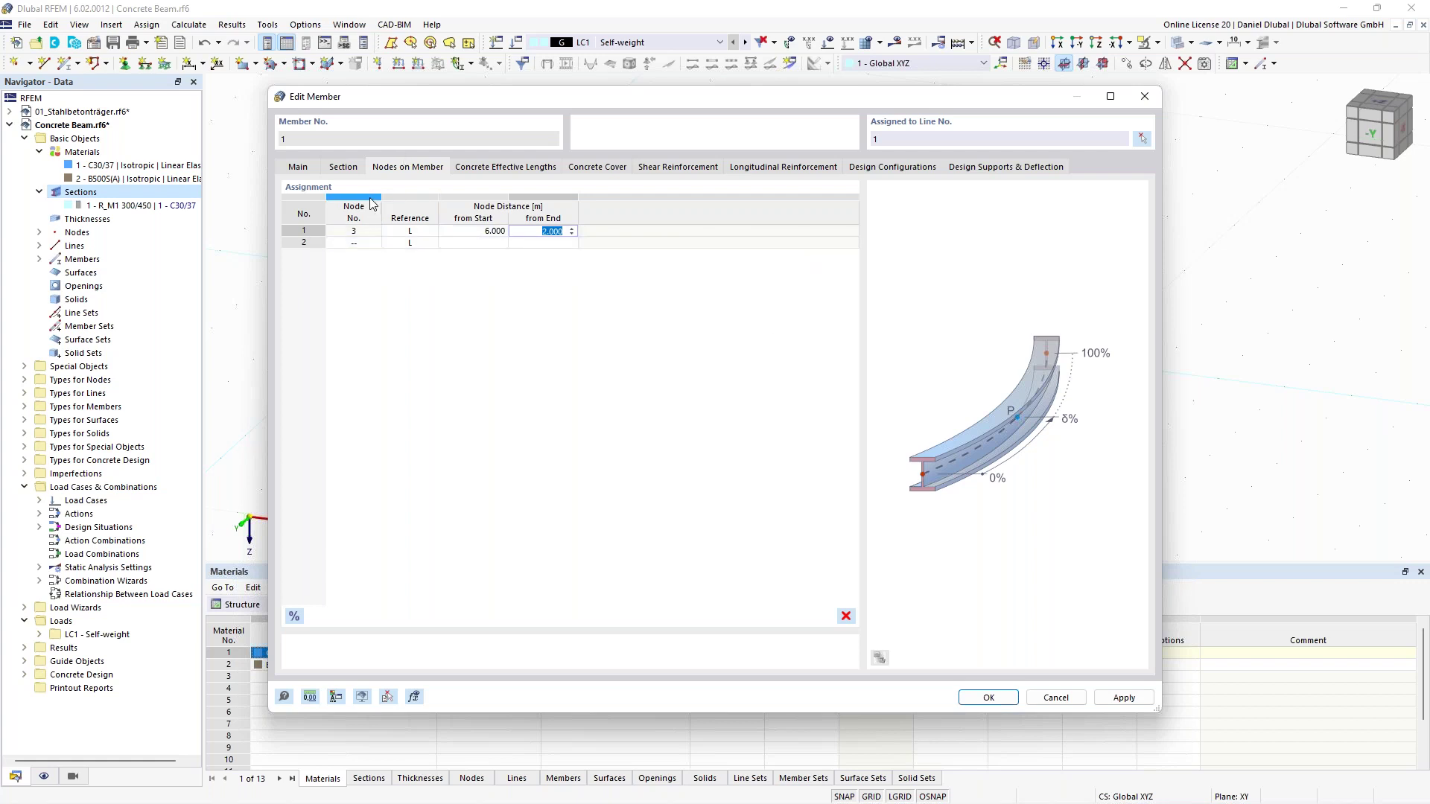
left_click(993, 700)
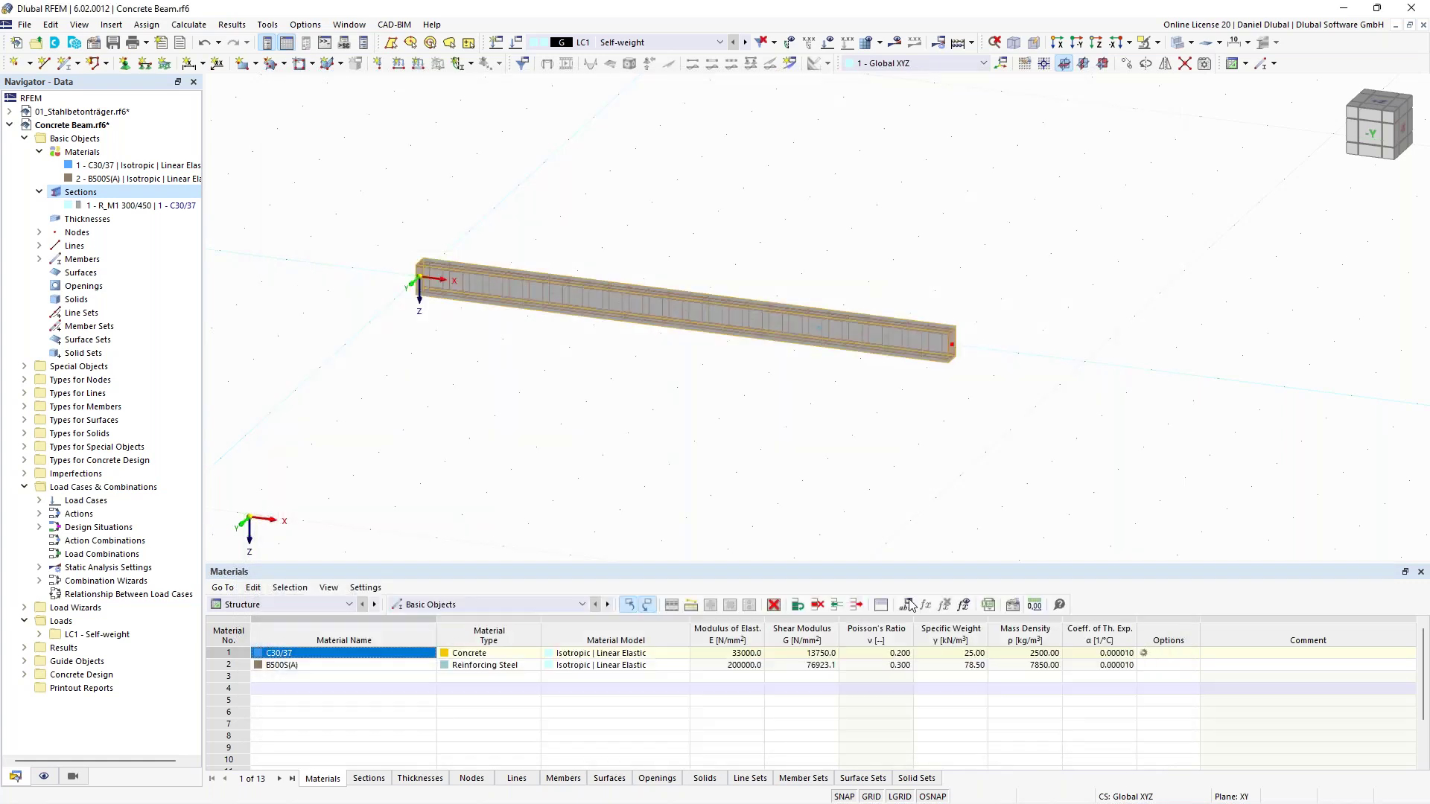
double_click(818, 328)
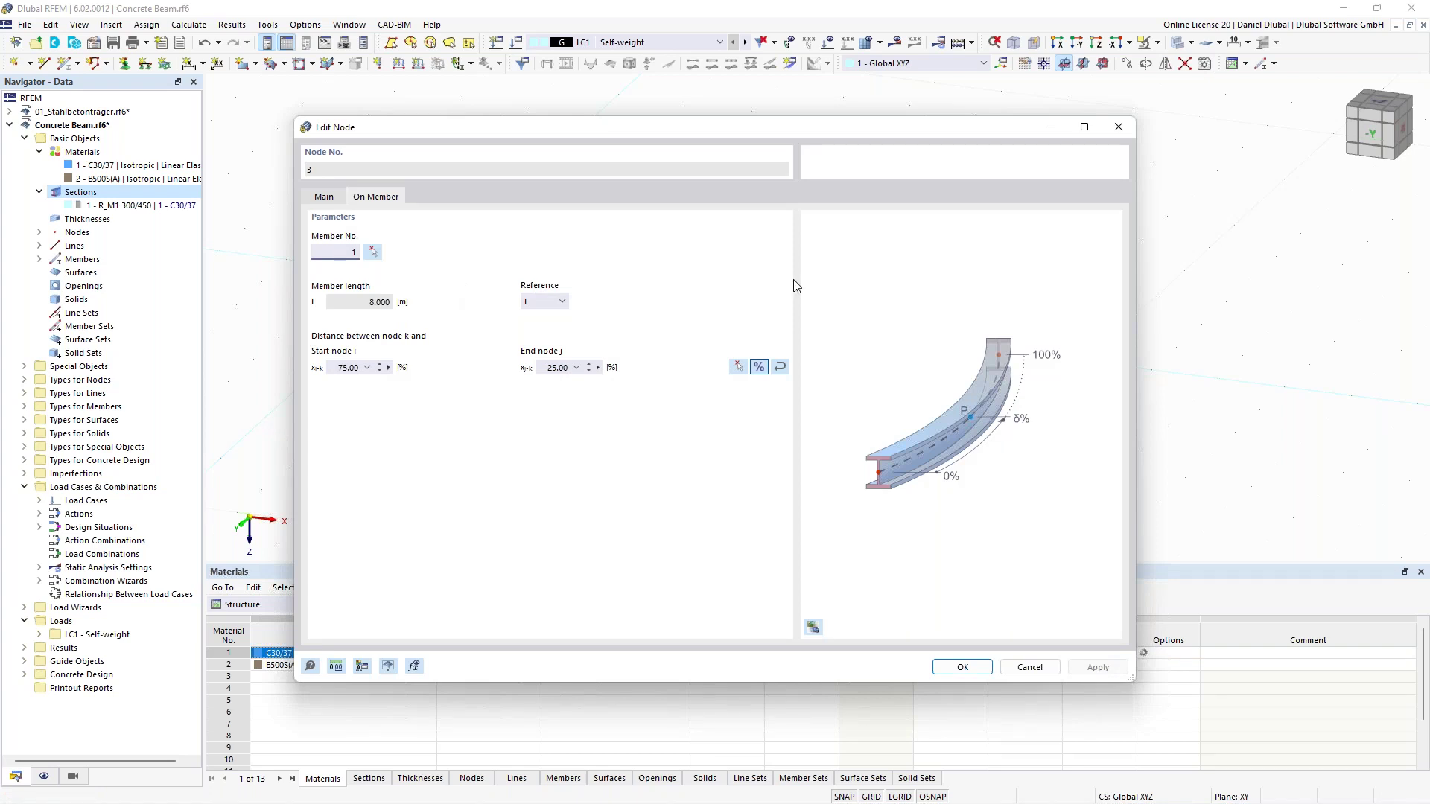
key("Escape")
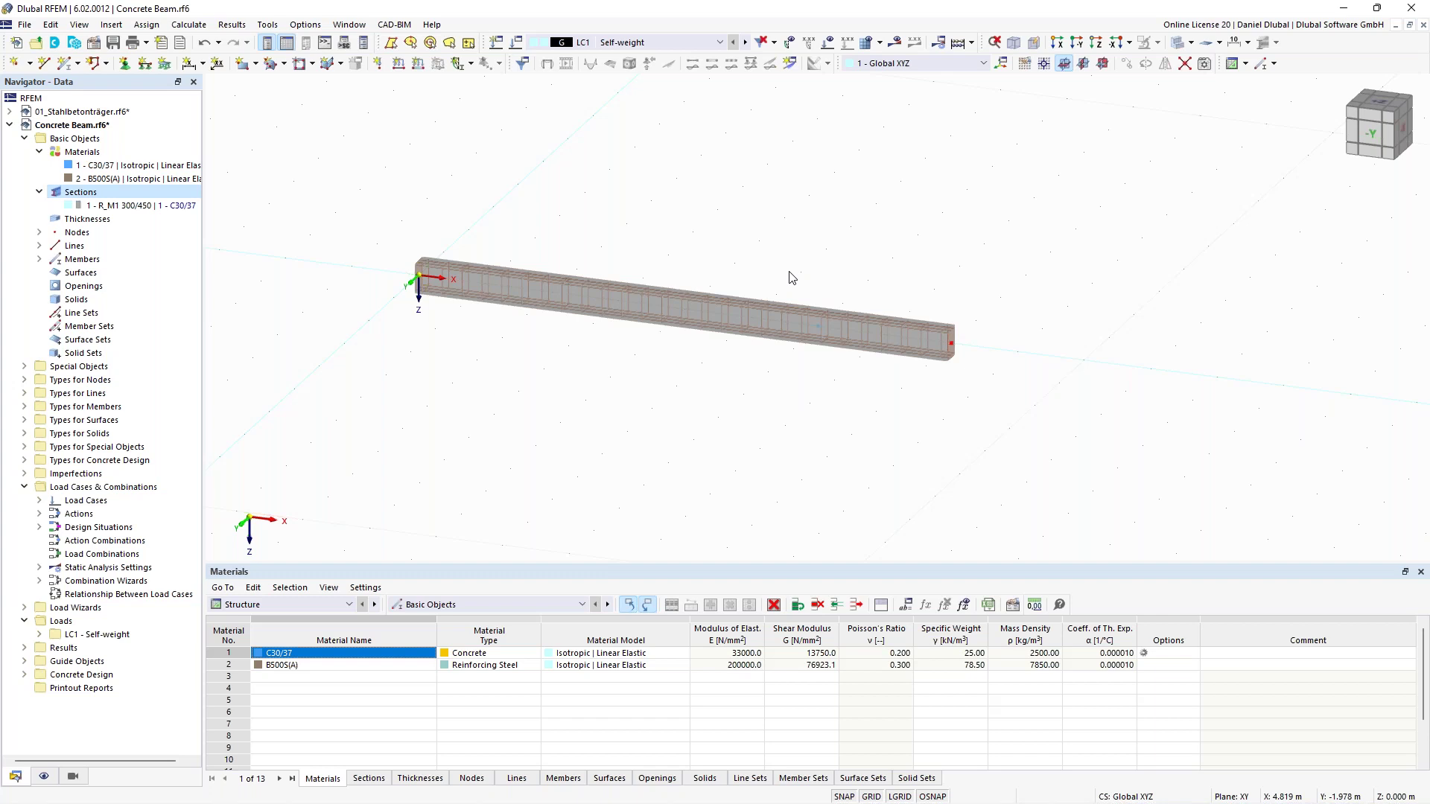
Step: Create a nodal support with uX, uY, uZ and φZ fixed, and assign it to the beam's start node
middle_click_drag(798, 246, 744, 223)
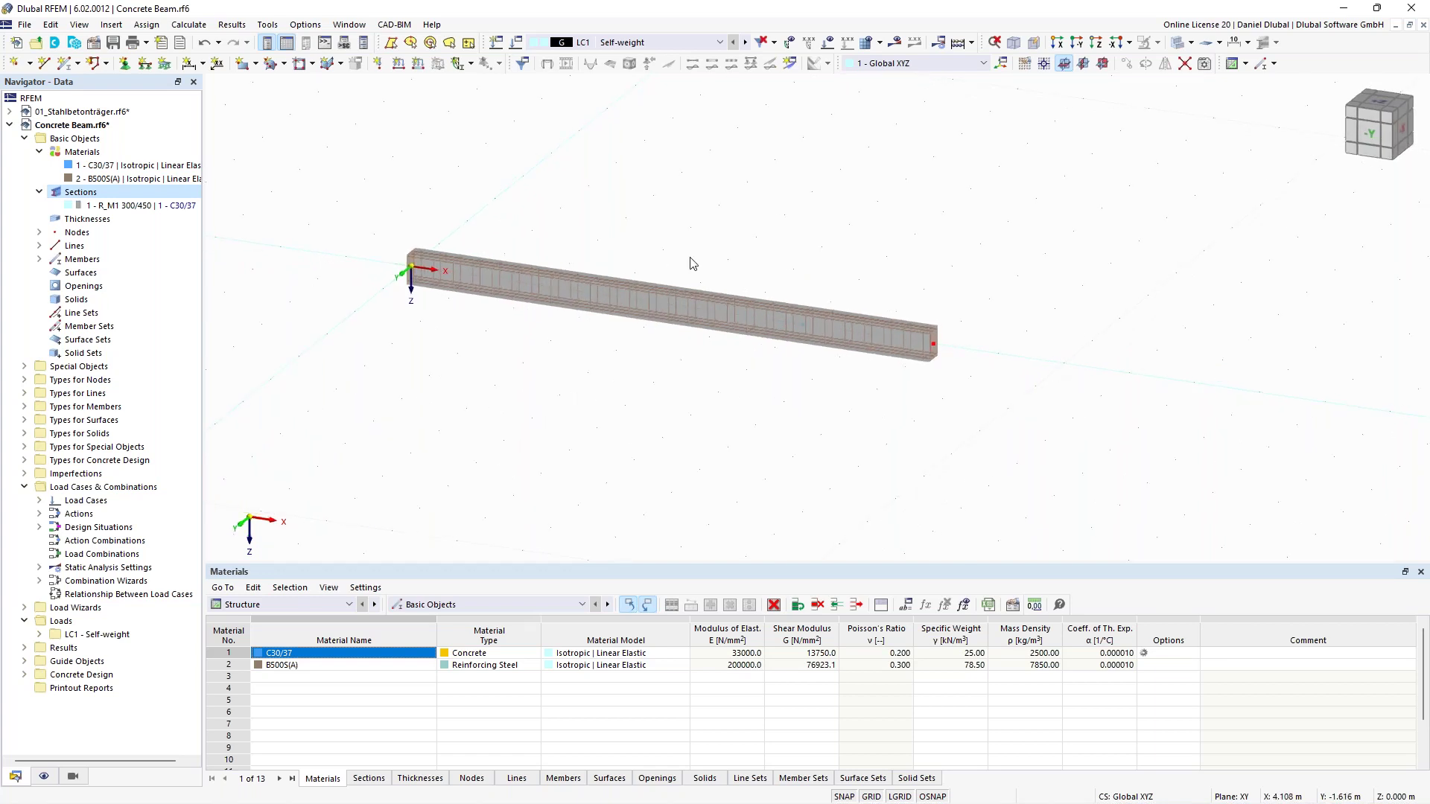
left_click(125, 66)
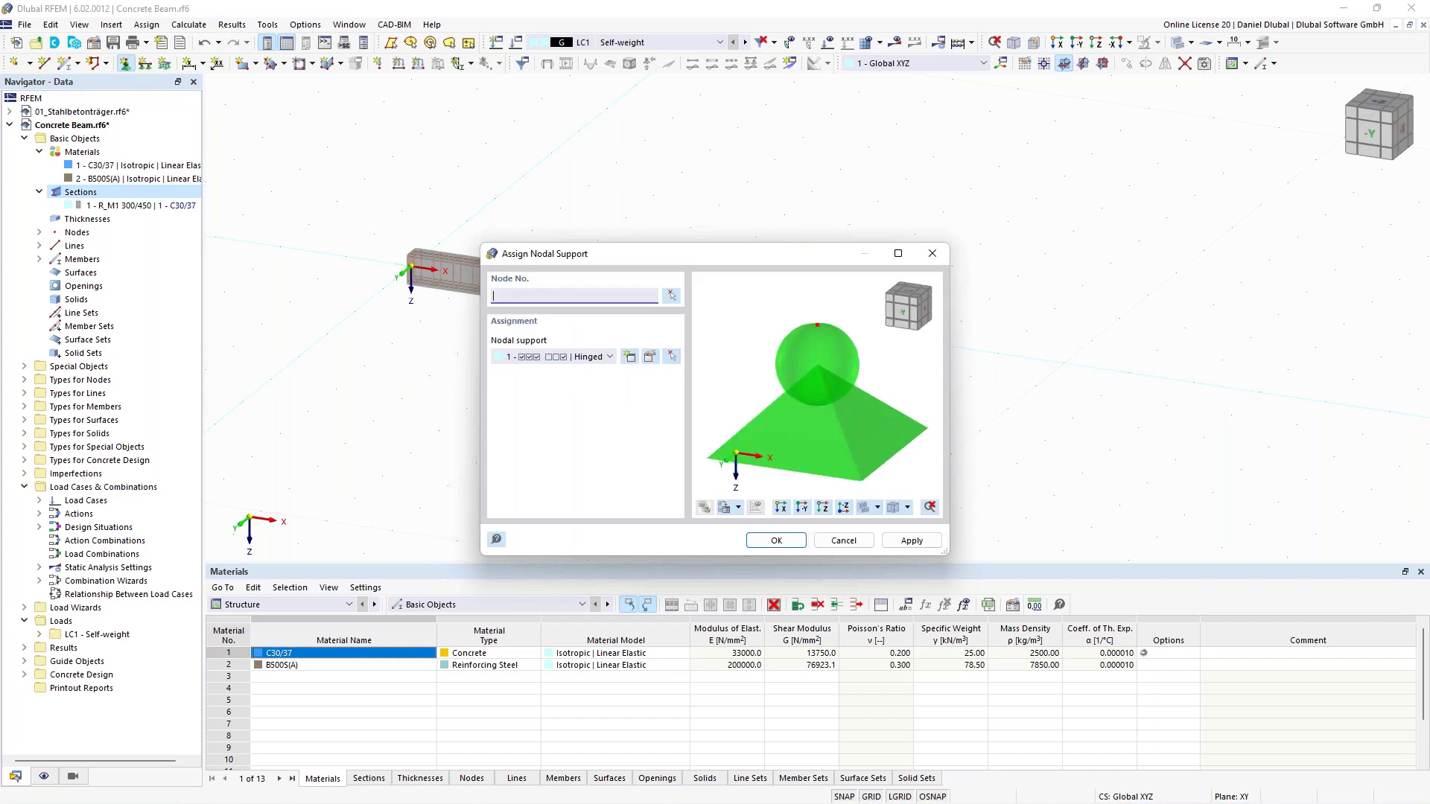
left_click(631, 358)
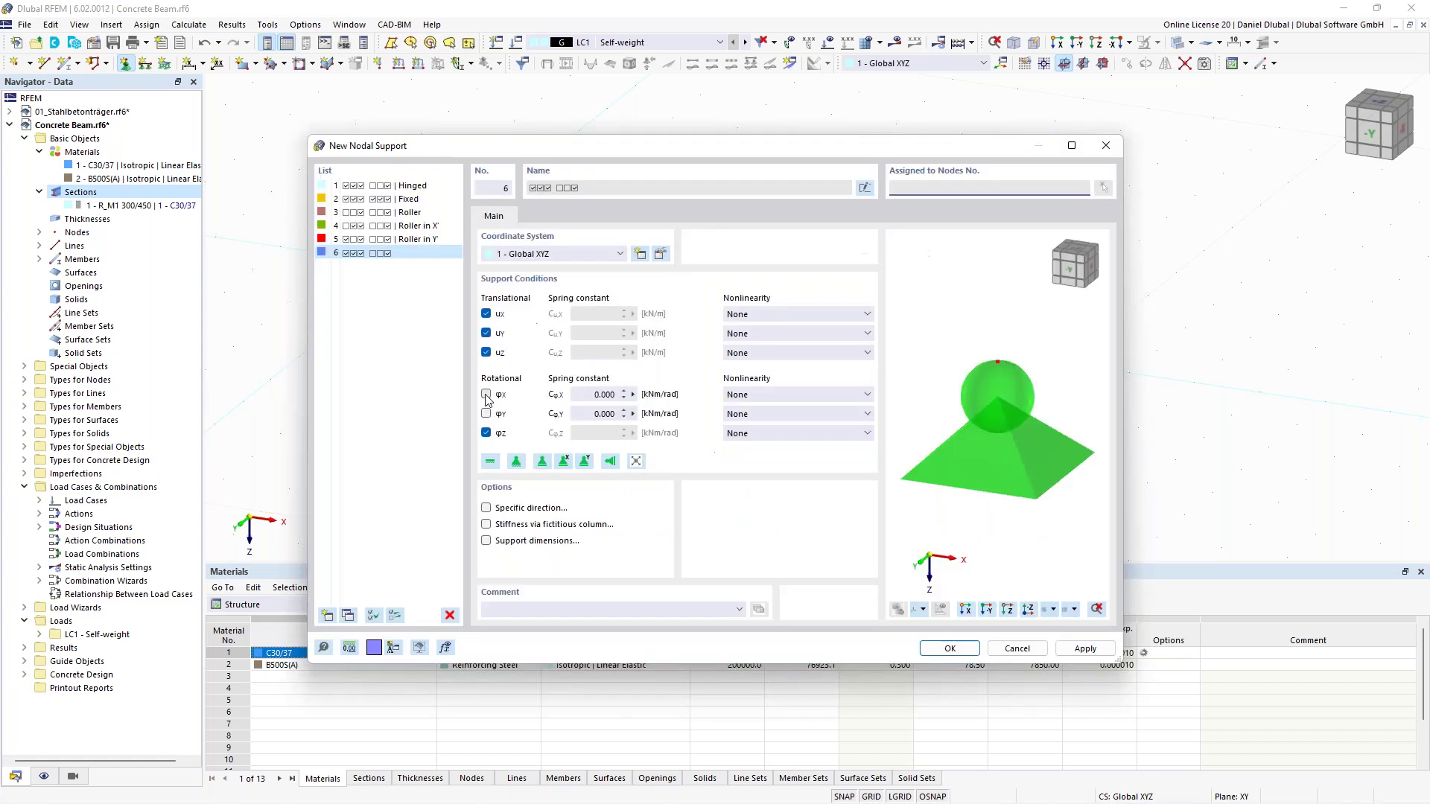
left_click(485, 396)
left_click(485, 395)
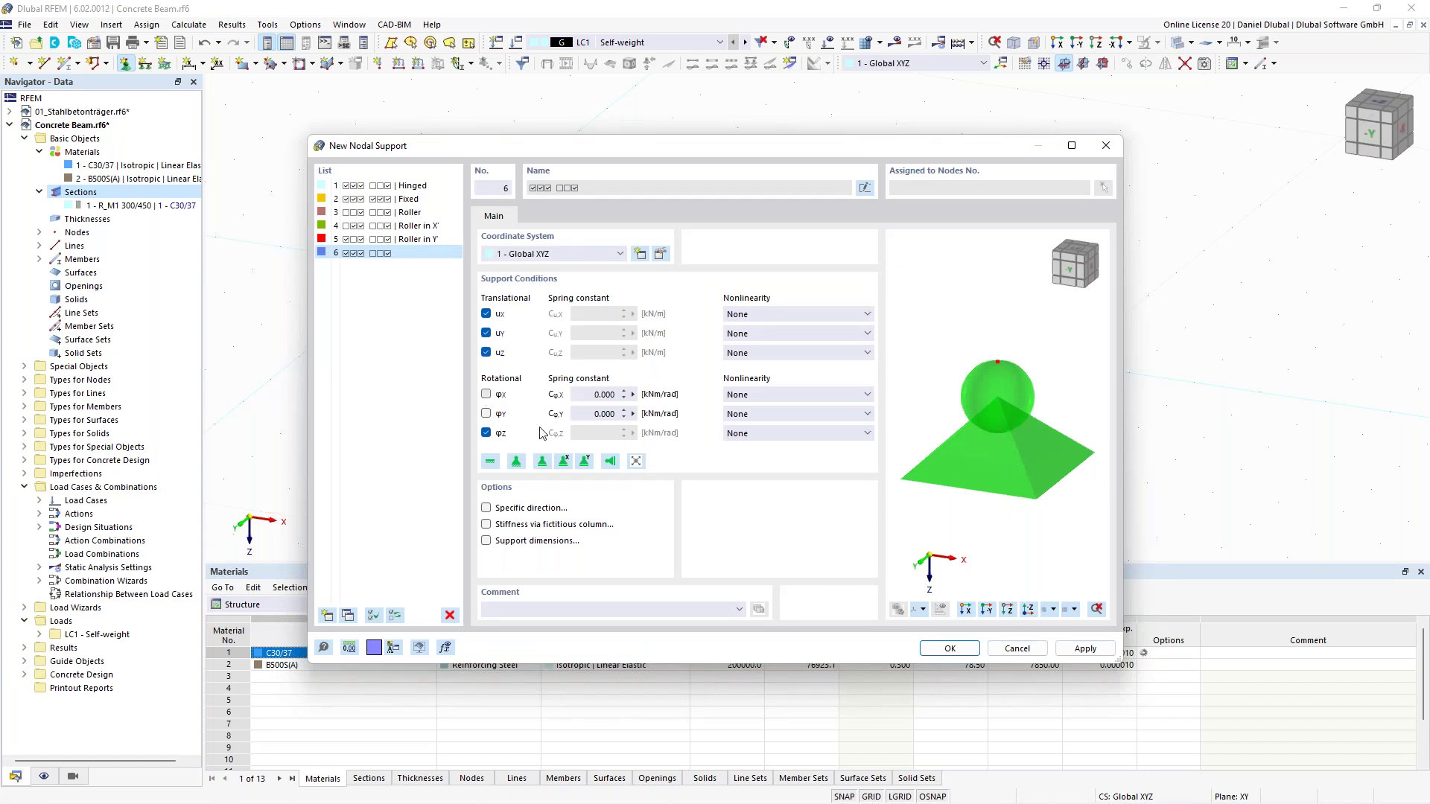
left_click(949, 648)
left_click(788, 542)
left_click_drag(374, 212, 496, 369)
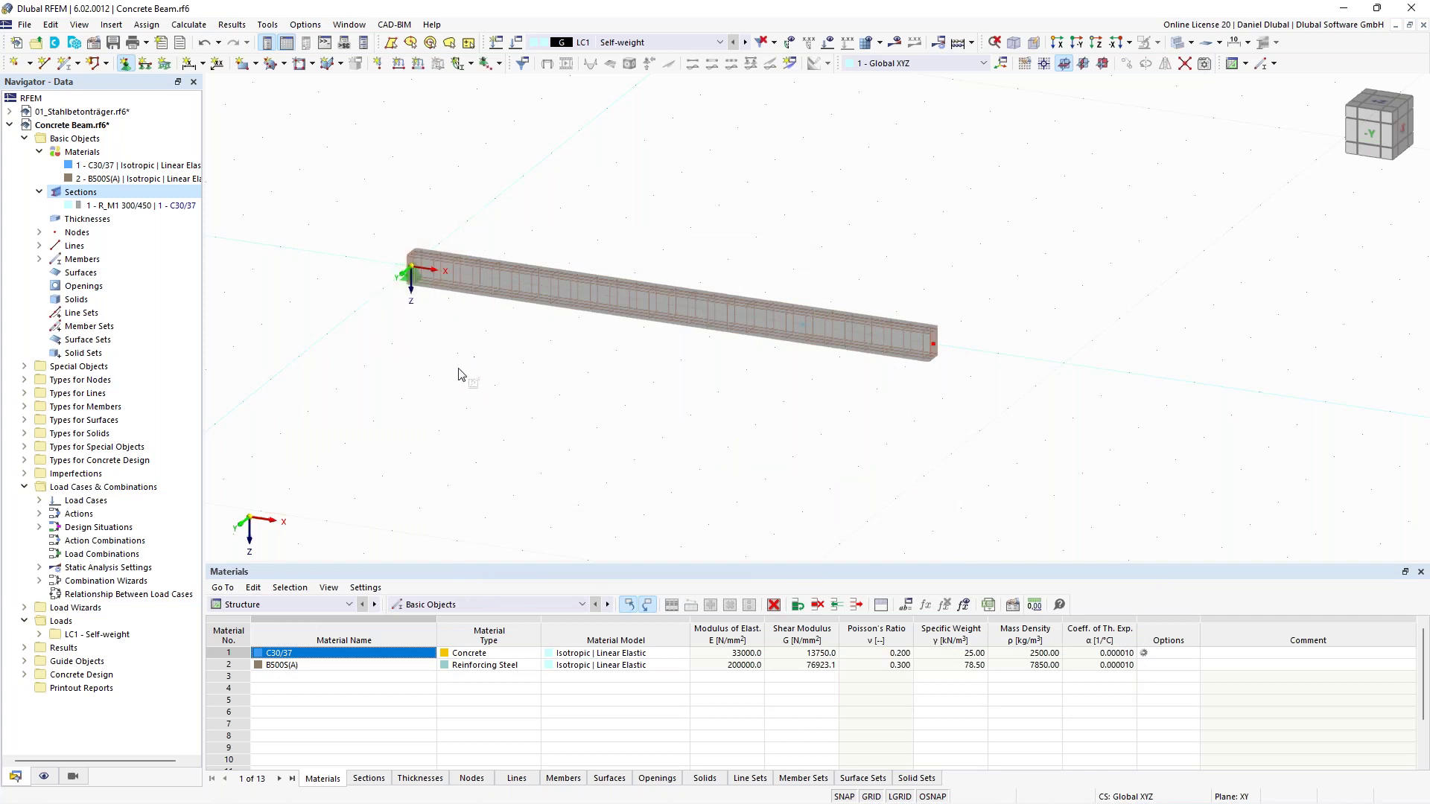
Step: Assign the predefined Roller in X nodal support to the intermediate node on the beam
right_click(641, 243)
left_click(609, 356)
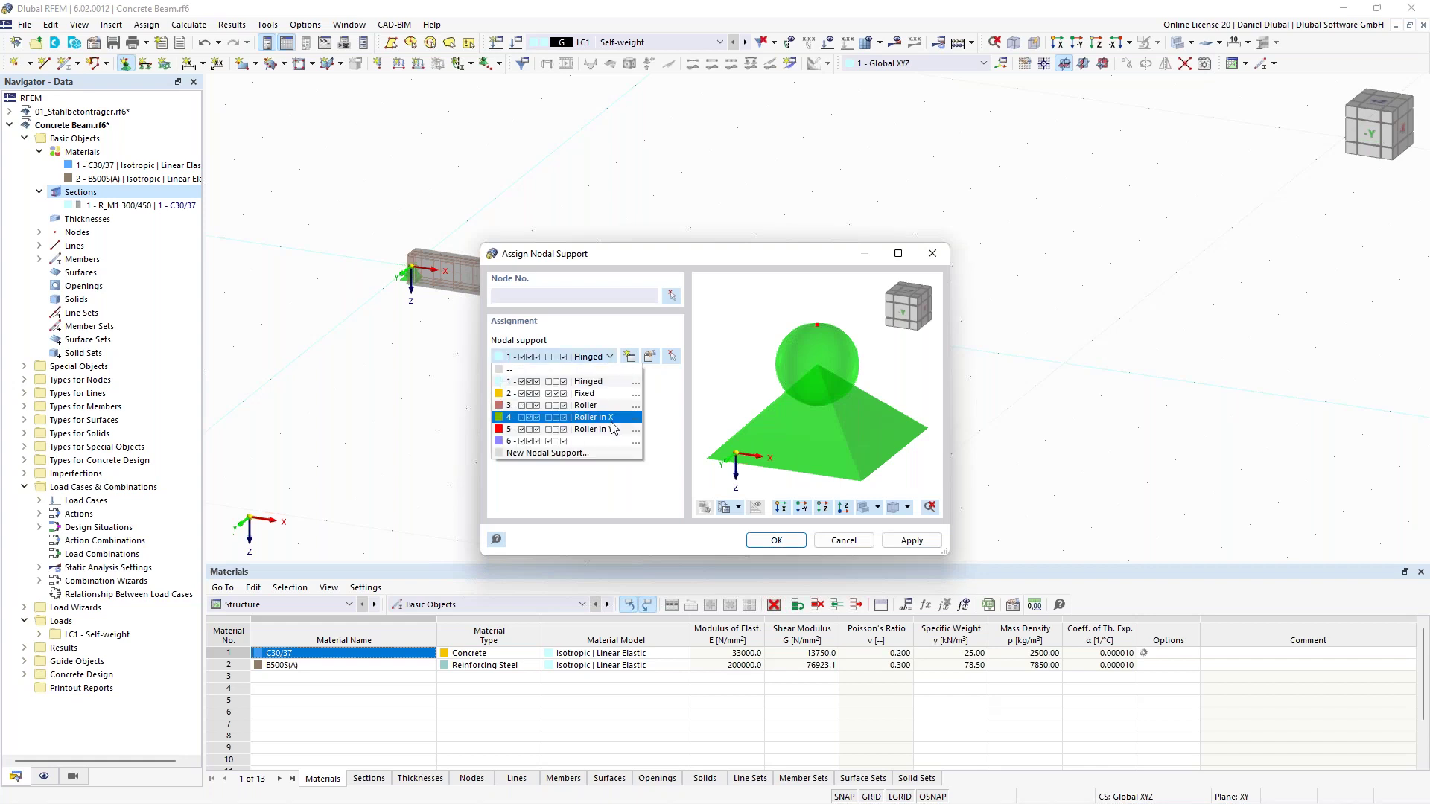
left_click(611, 418)
left_click(775, 540)
left_click_drag(754, 239, 840, 405)
key("Escape")
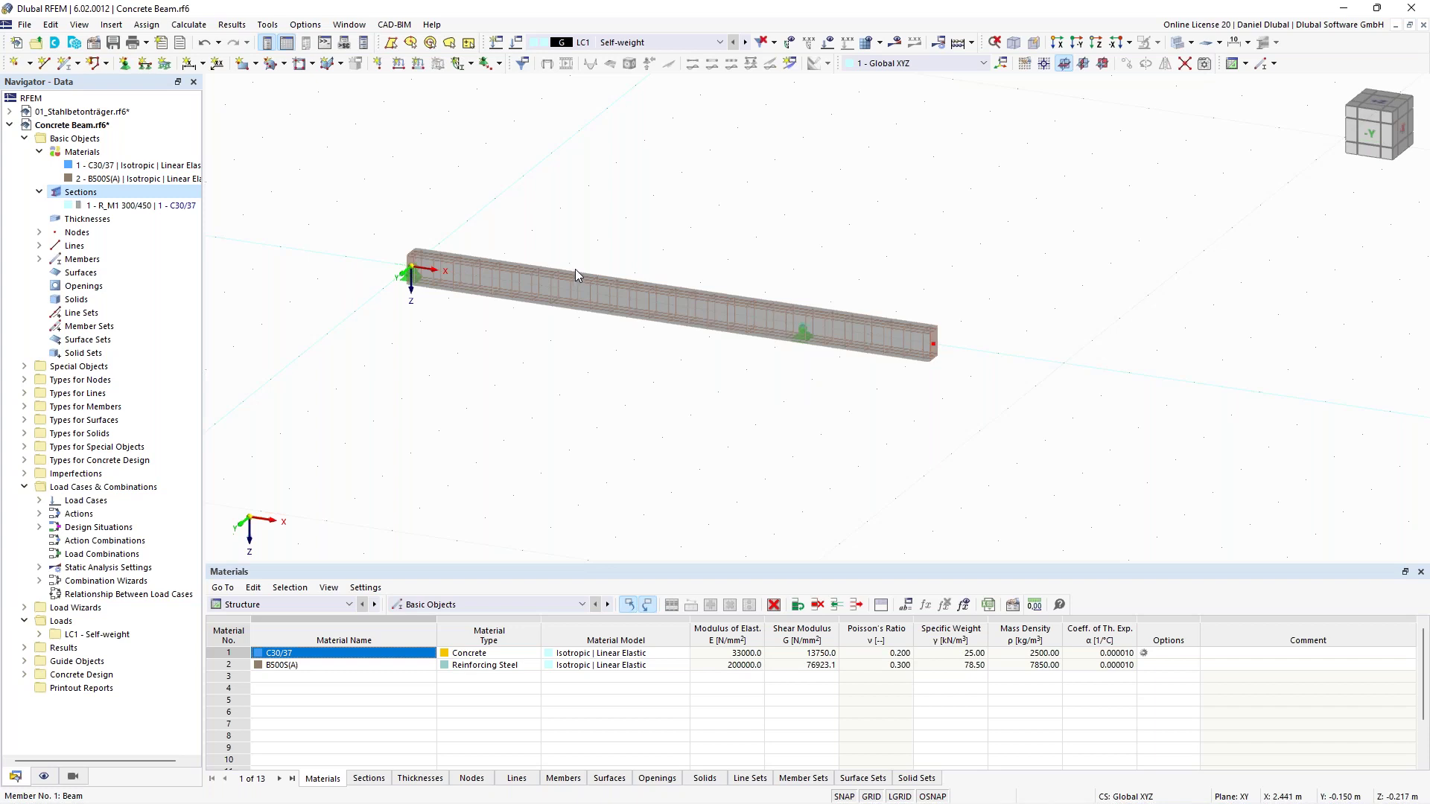
Step: Create load case LC2 named "Imposed Load - Field 1" with the action category Imposed loads - category A: domestic, residential areas
middle_click_drag(575, 269, 617, 205, "ctrl")
scroll(617, 205, "up", 1)
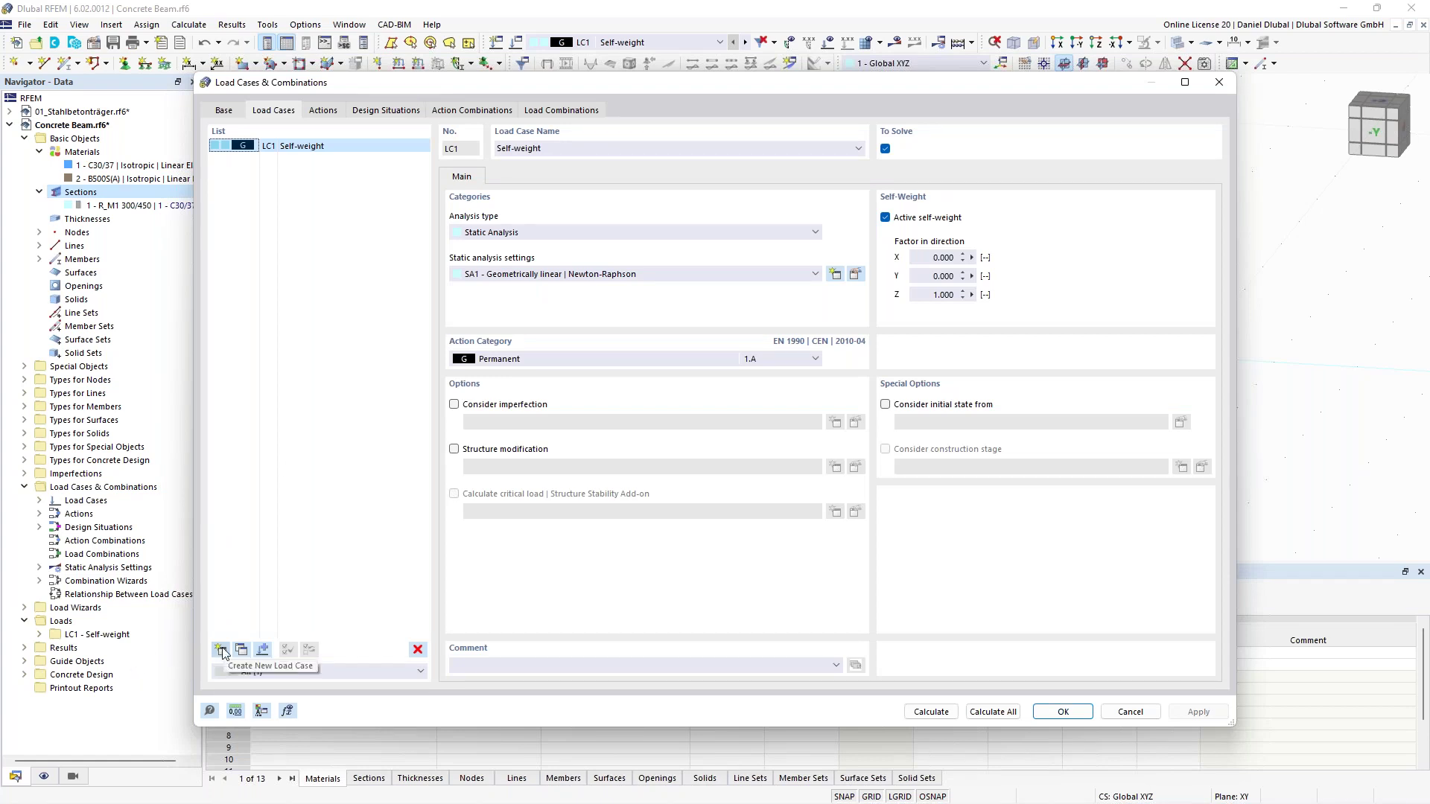
left_click_drag(614, 88, 620, 427)
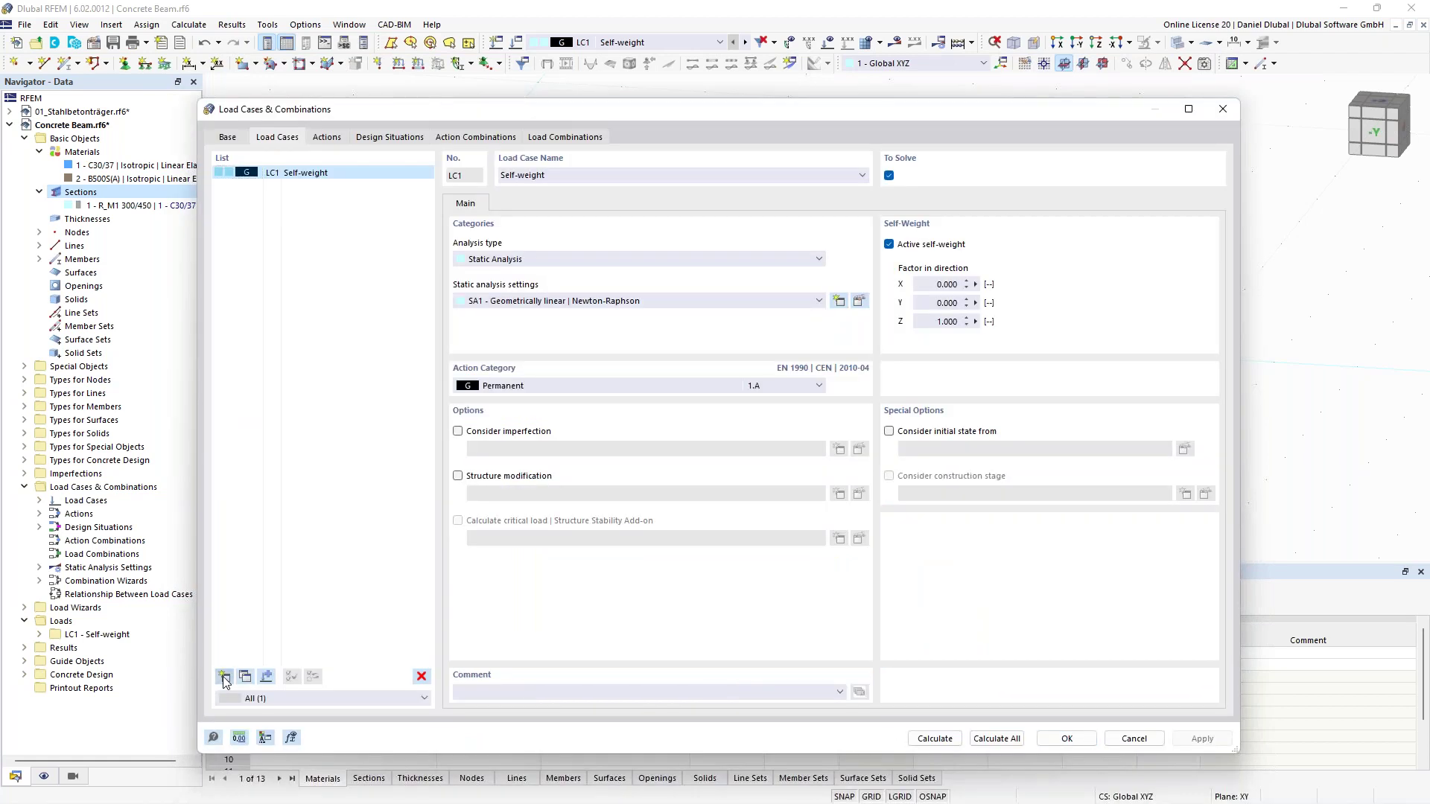
left_click(224, 676)
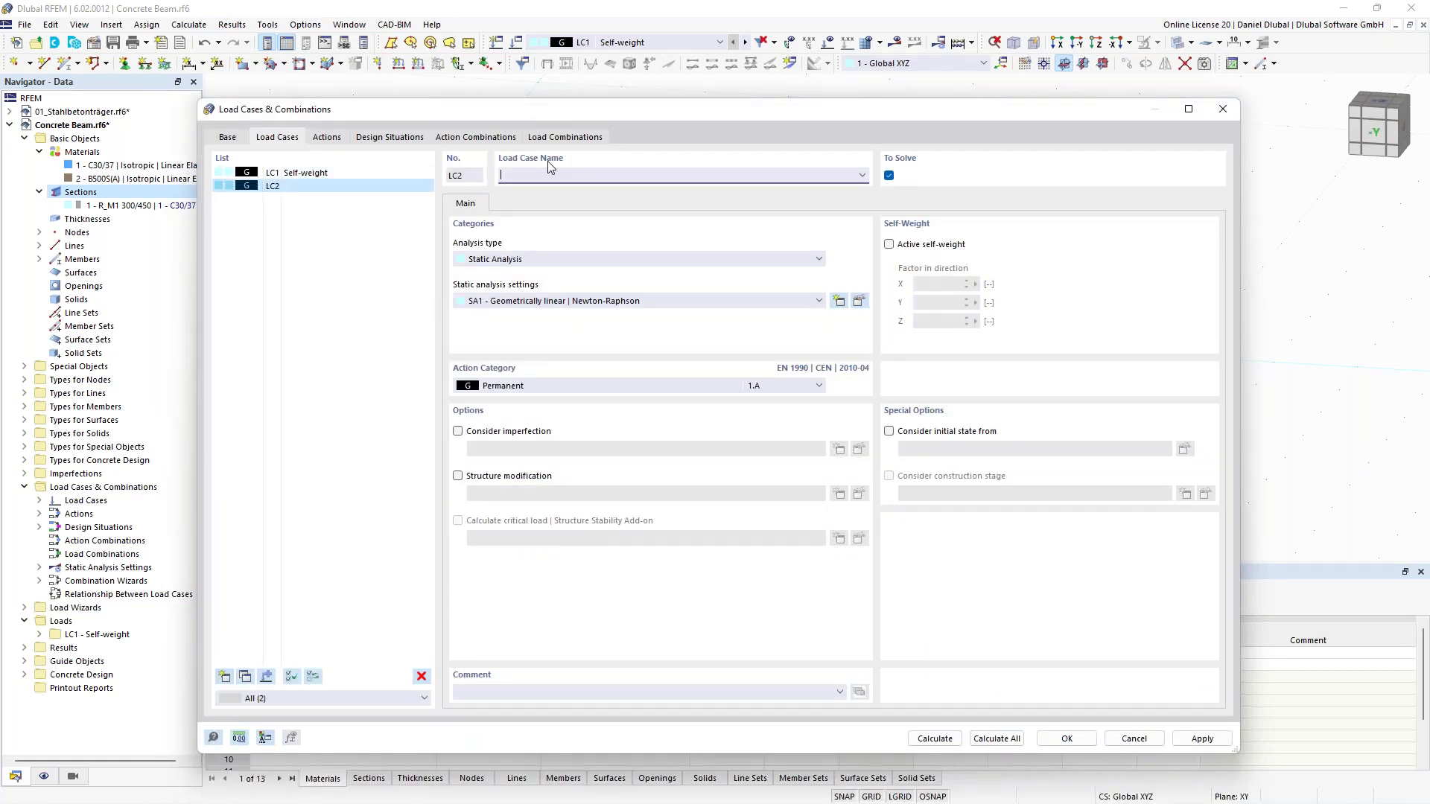
type("Imposed Load")
left_click(599, 385)
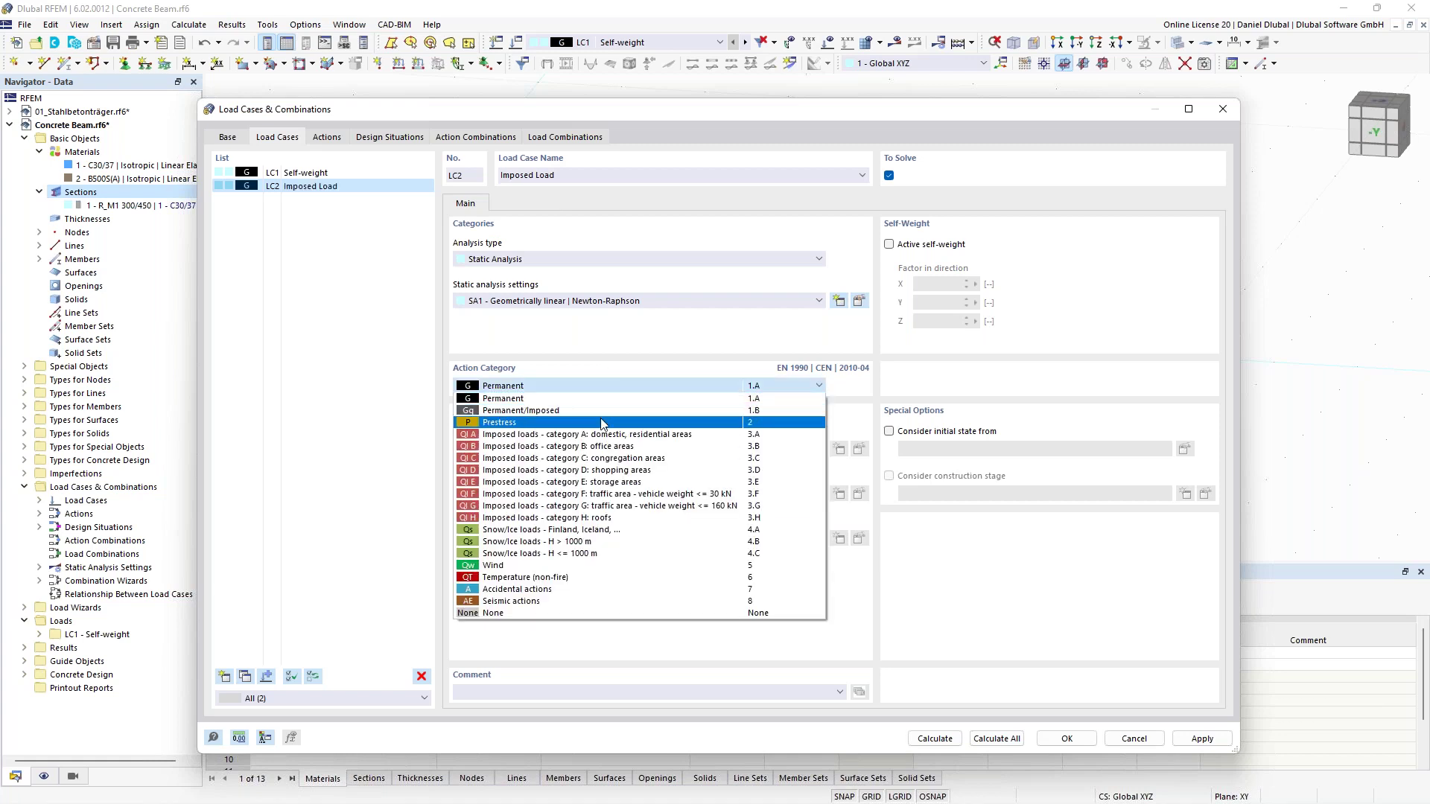
left_click(603, 434)
left_click(584, 177)
type("- Field 1")
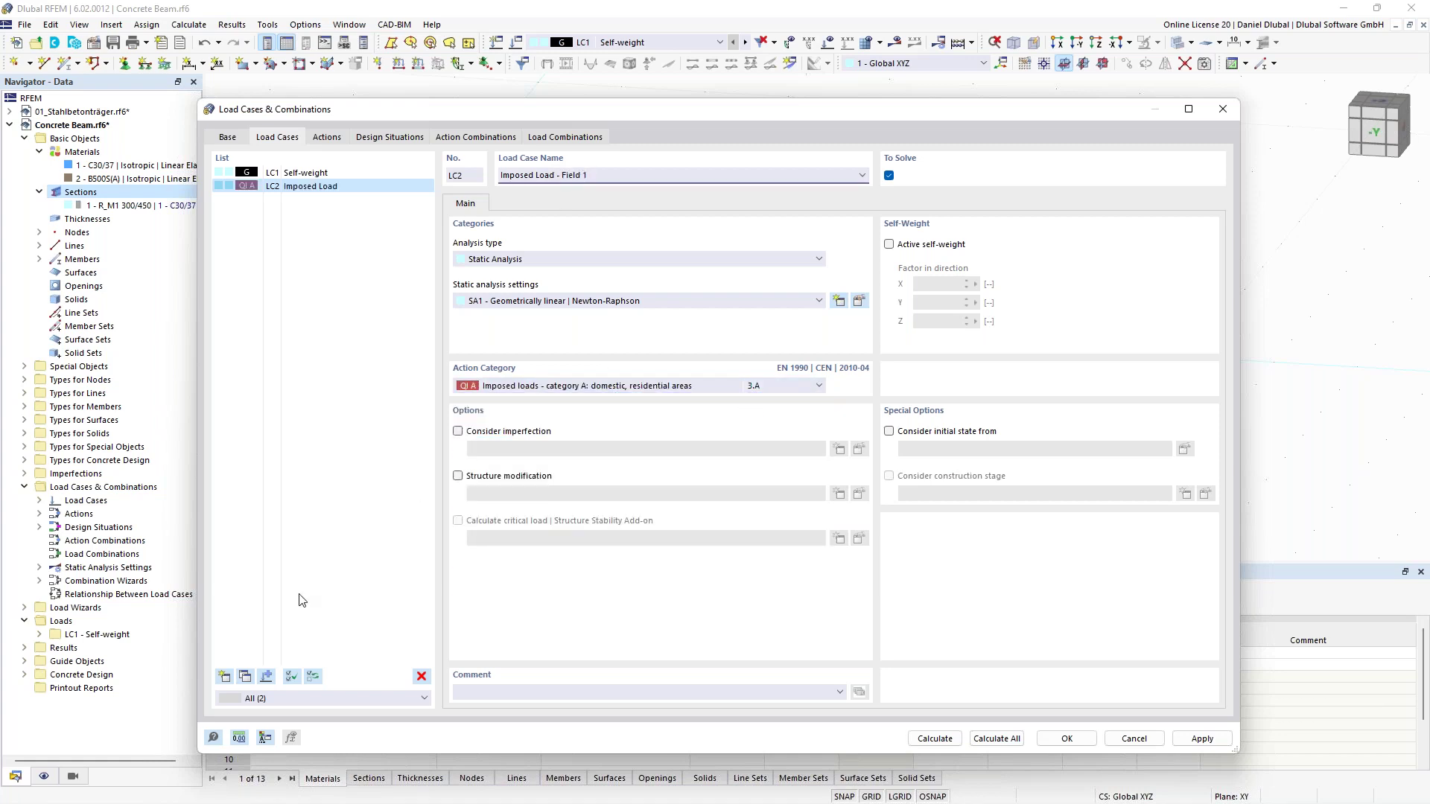
Step: Copy LC2 to a third load case named "Imposed Load - Field 2" and accept the load cases
left_click(245, 676)
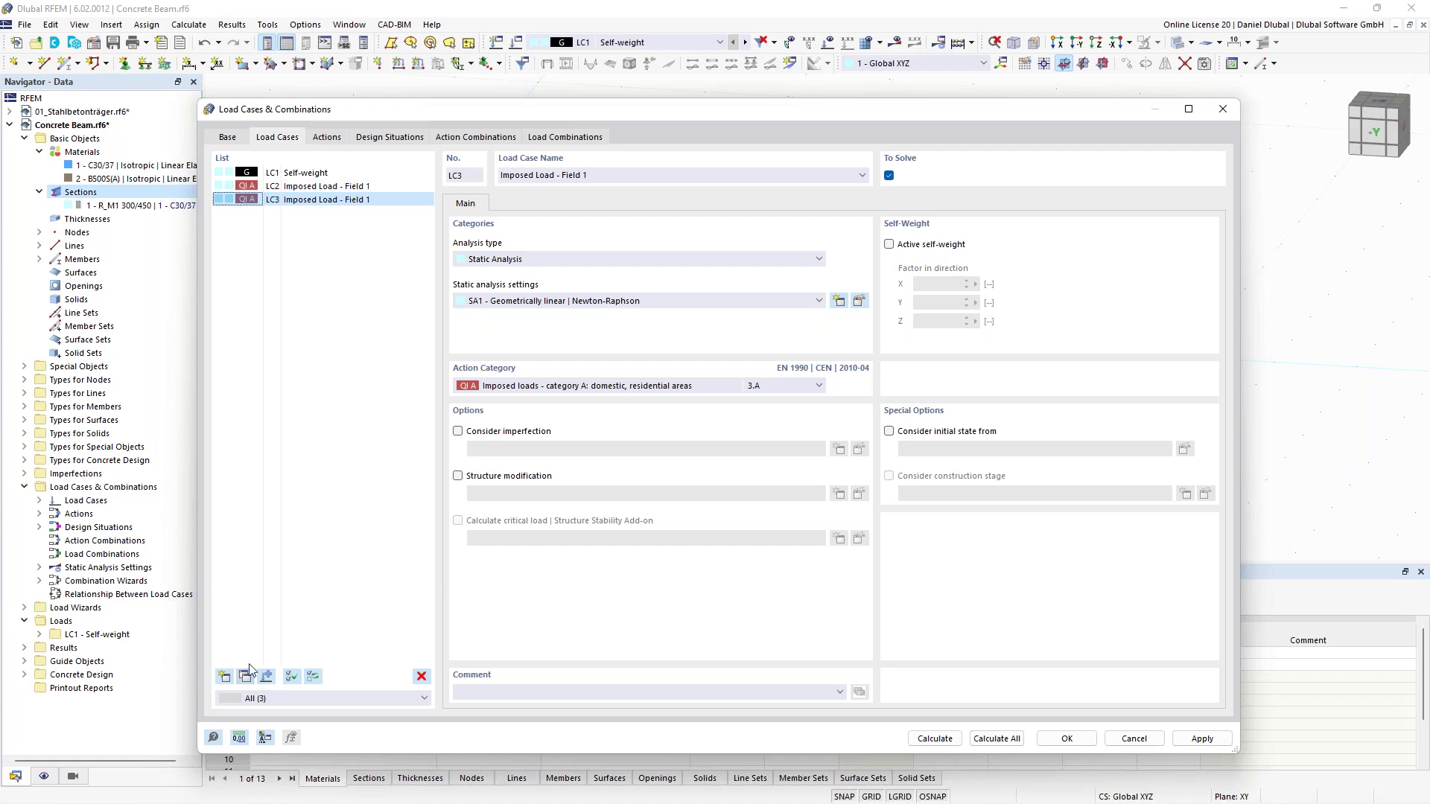
left_click(600, 177)
key("BackSpace")
type("2")
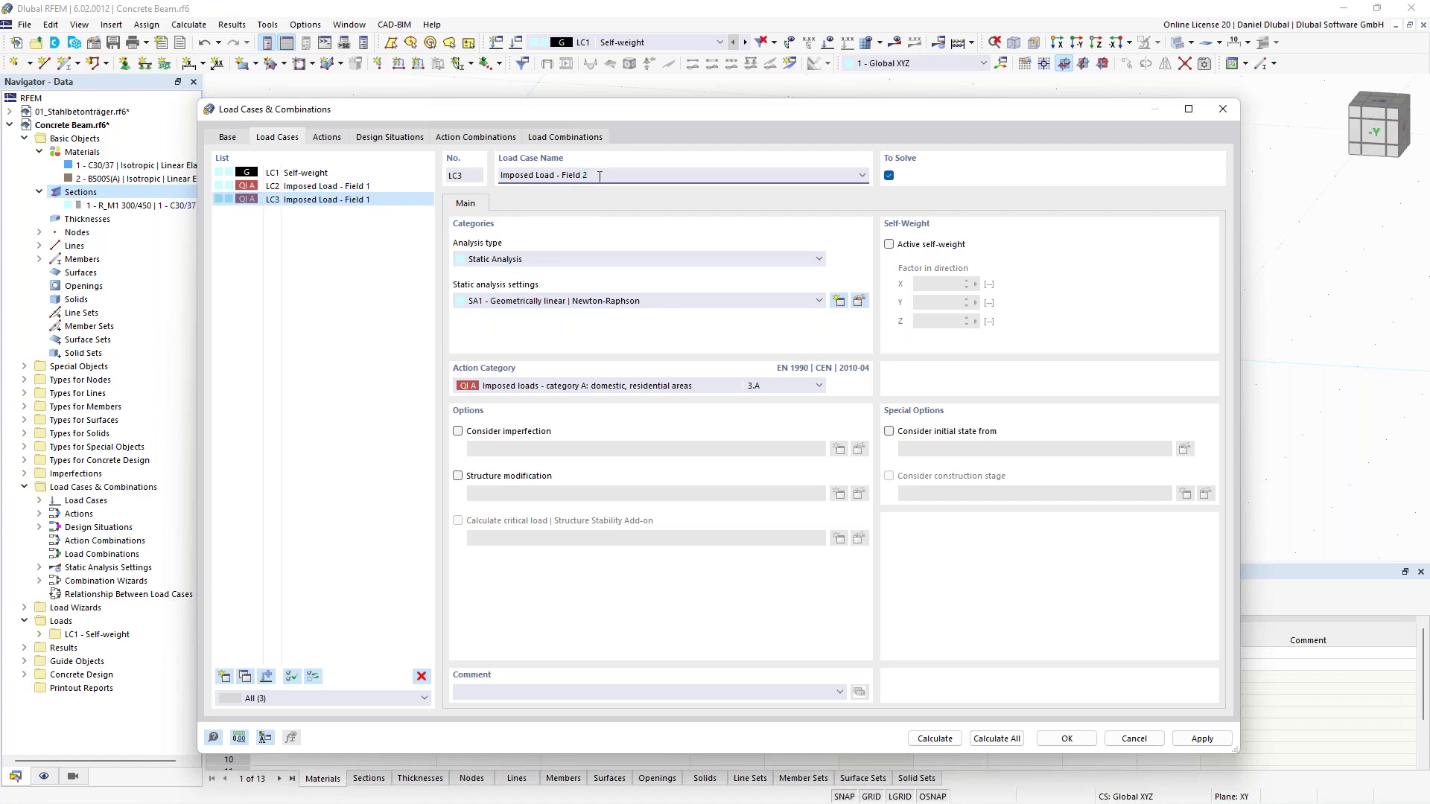
left_click(327, 173)
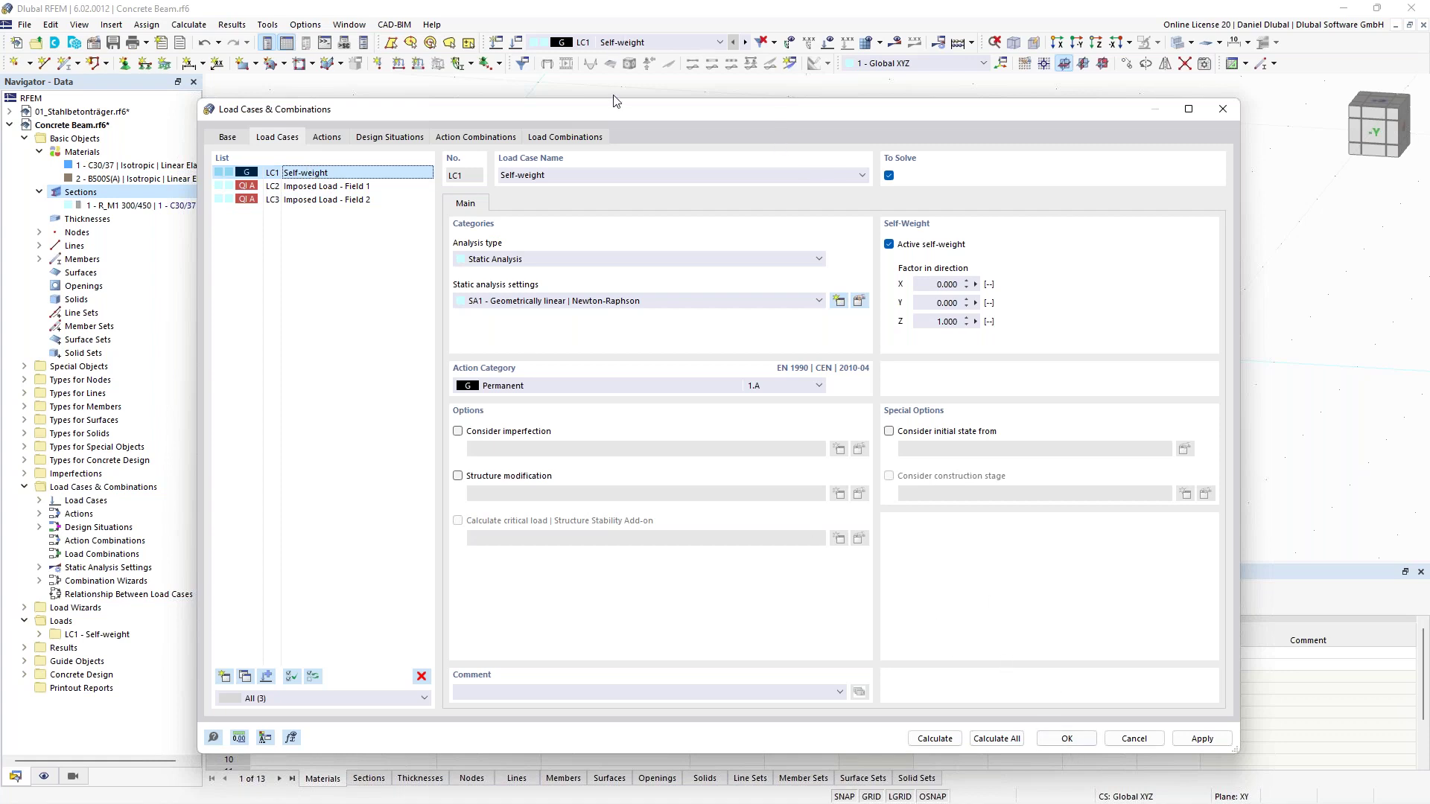
left_click(1066, 739)
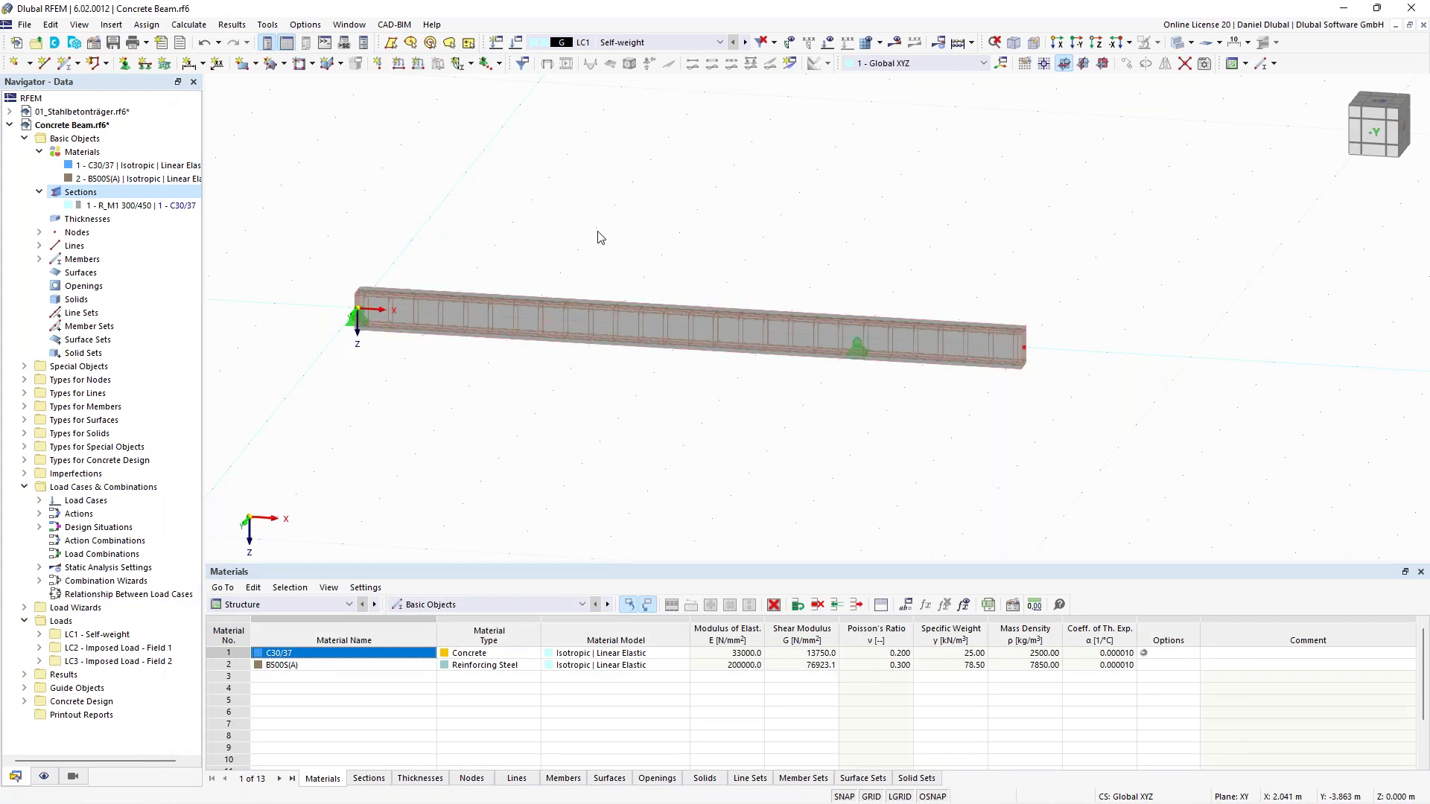
Step: Apply a uniform member load of 10 kN/m in the global Z direction to the beam in LC1 Self-weight
scroll(631, 232, "down", 1)
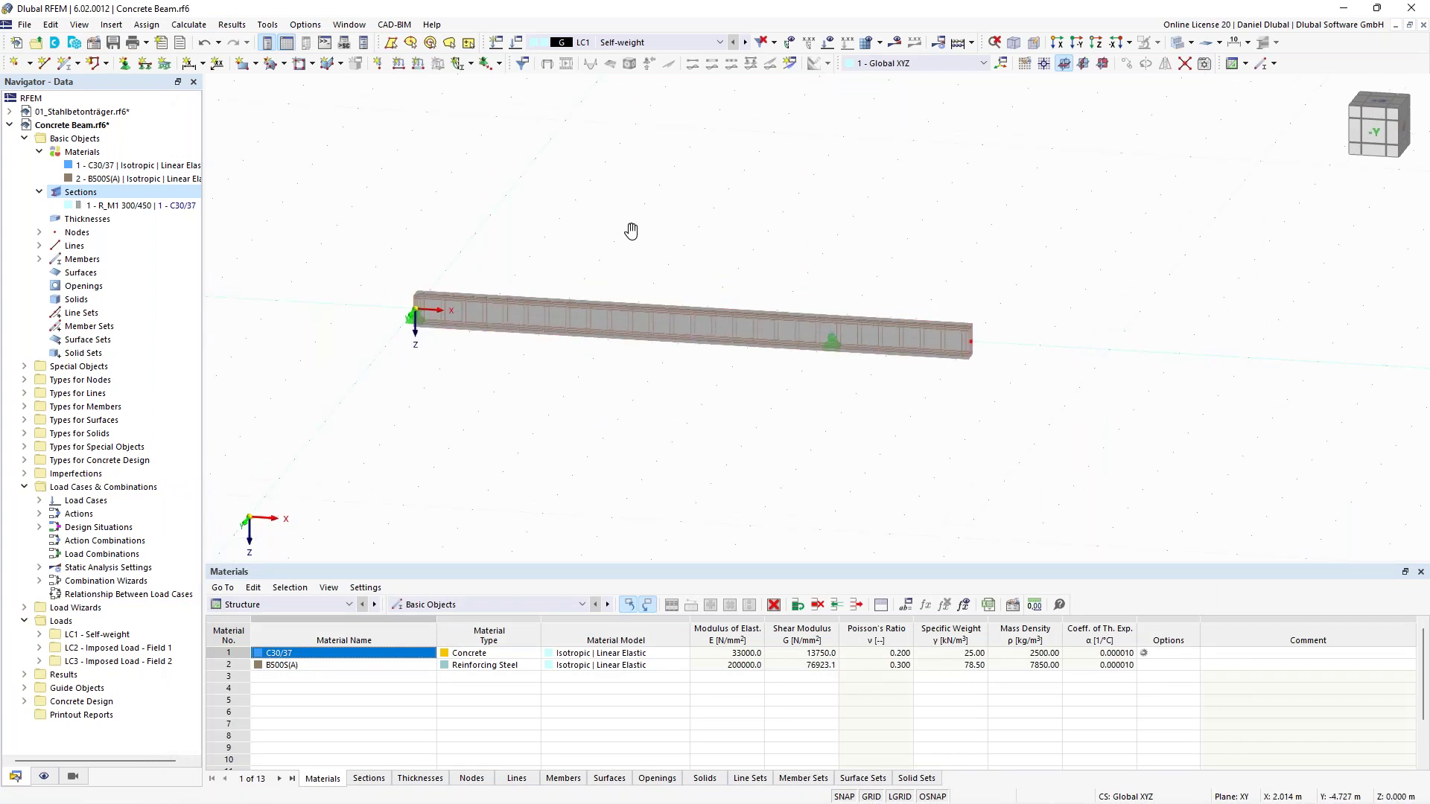
middle_click_drag(632, 232, 679, 222)
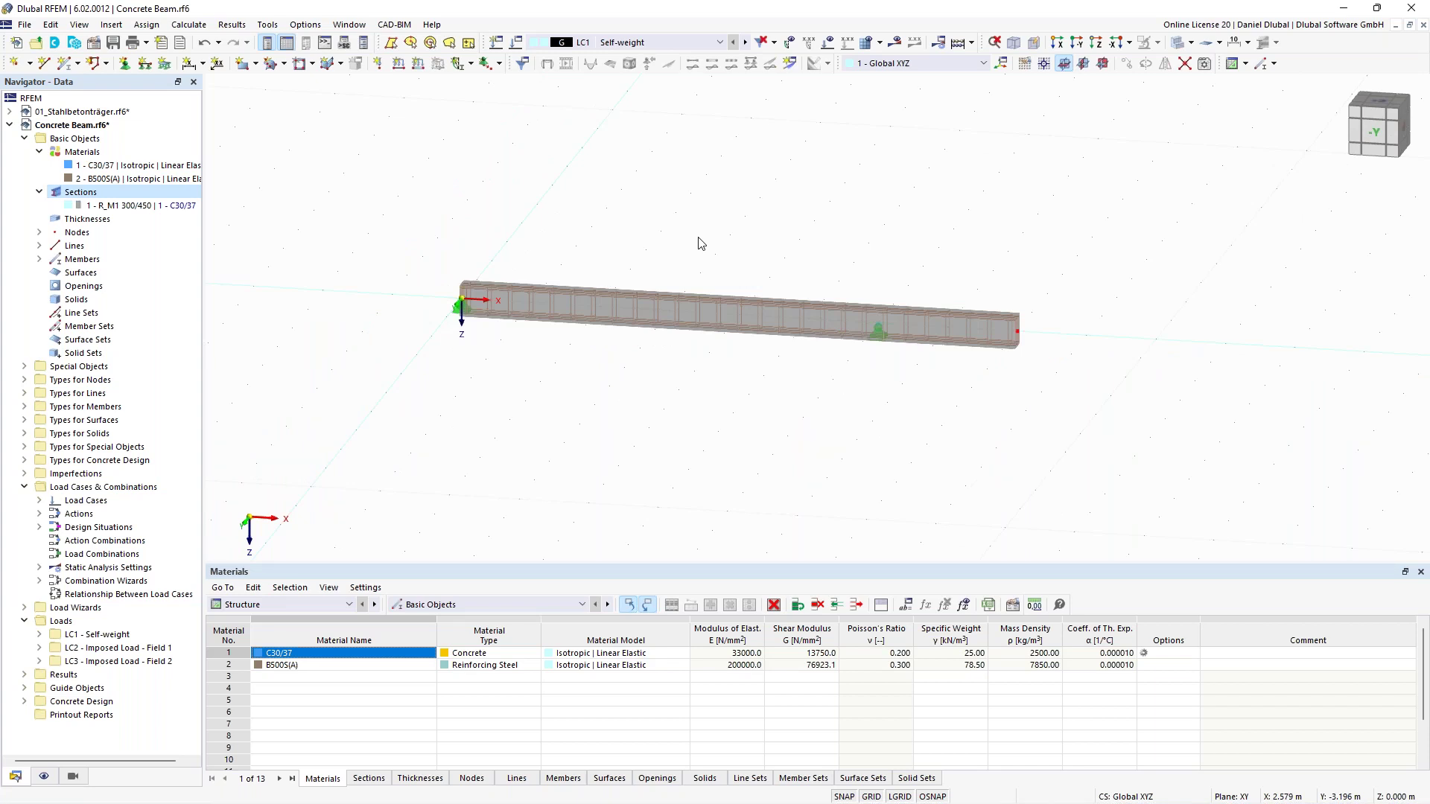
left_click(419, 65)
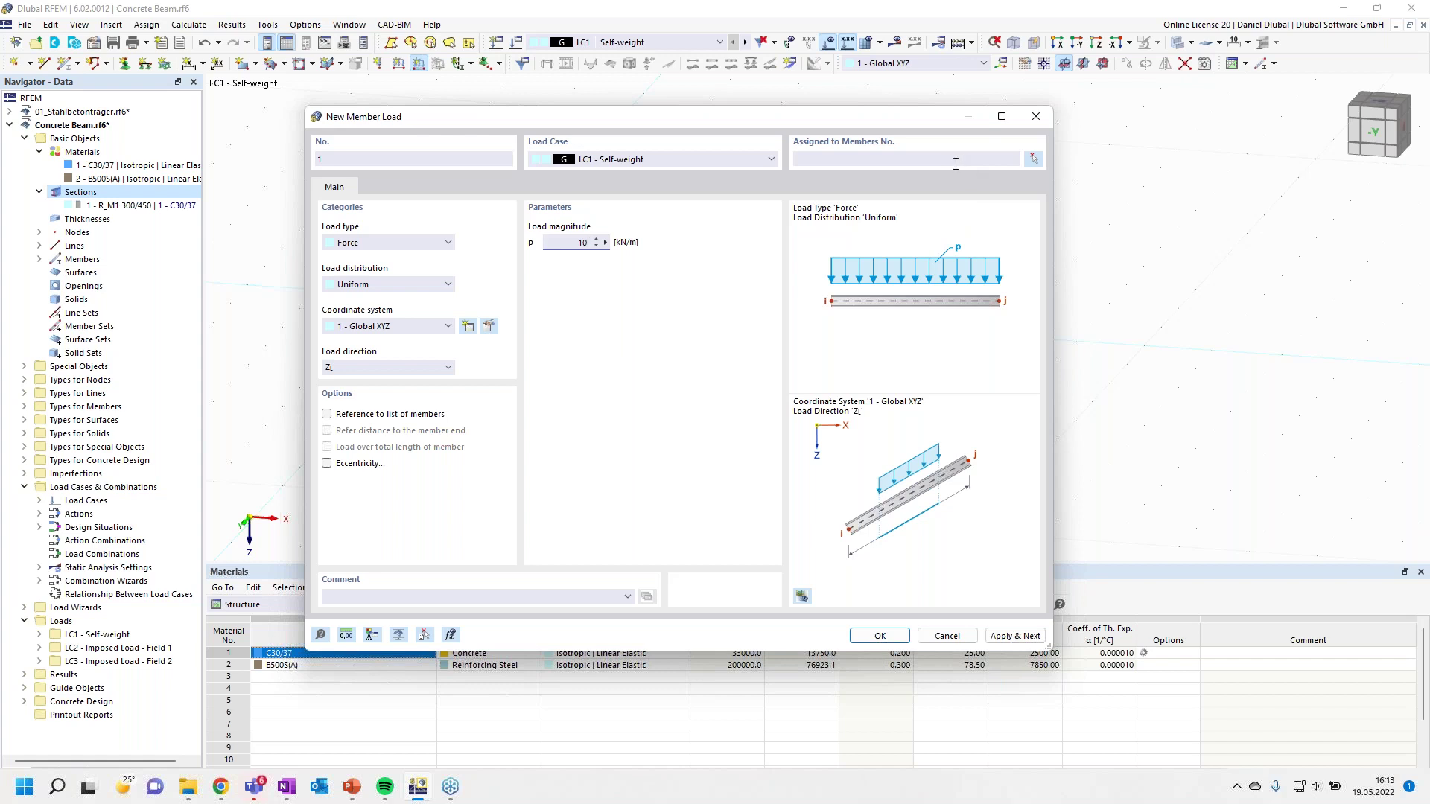
left_click(1033, 160)
left_click(650, 298)
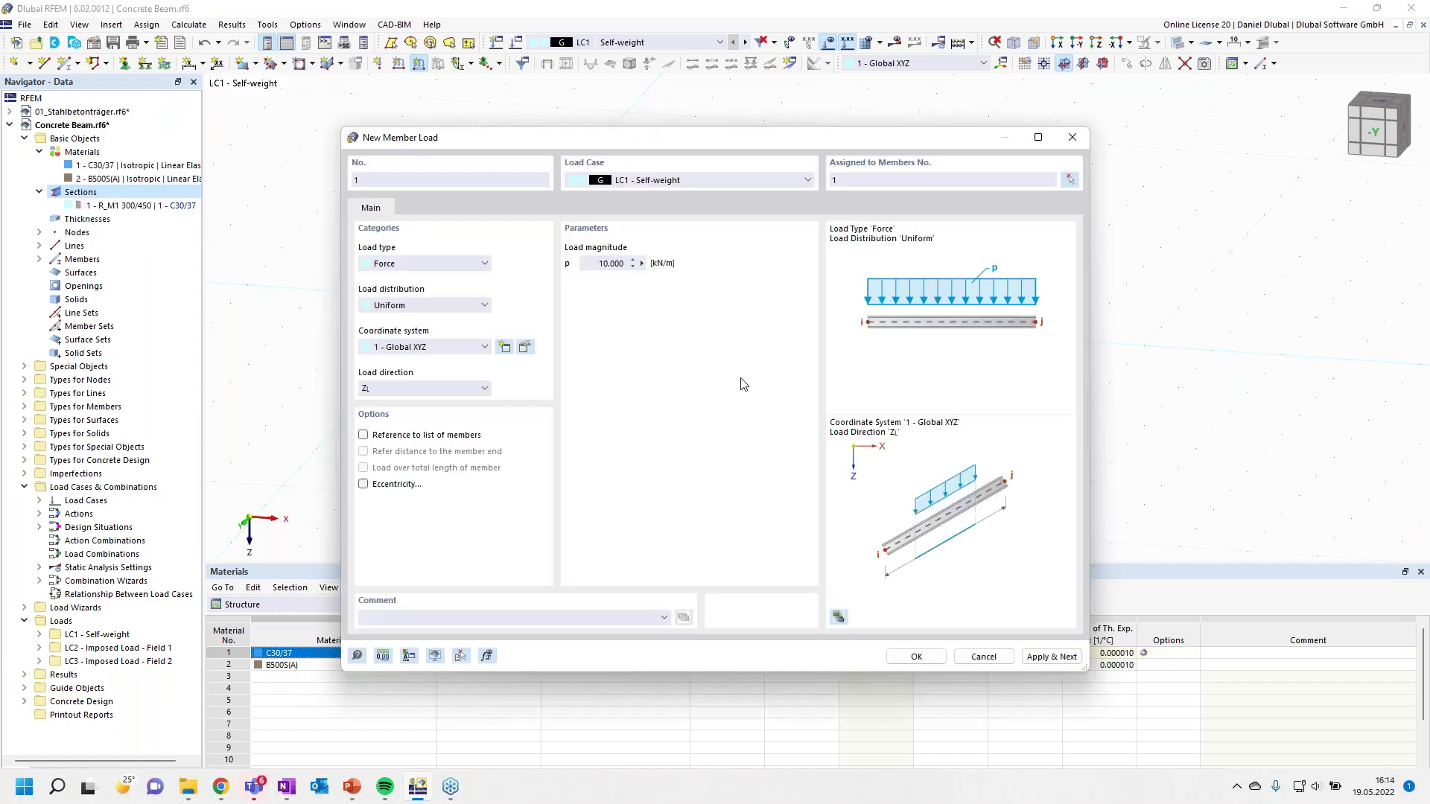
left_click(1045, 658)
Step: Define a trapezoidal member load in LC2 with p1 and p2 of 20 kN/m and load distance B of 6 m
left_click(689, 180)
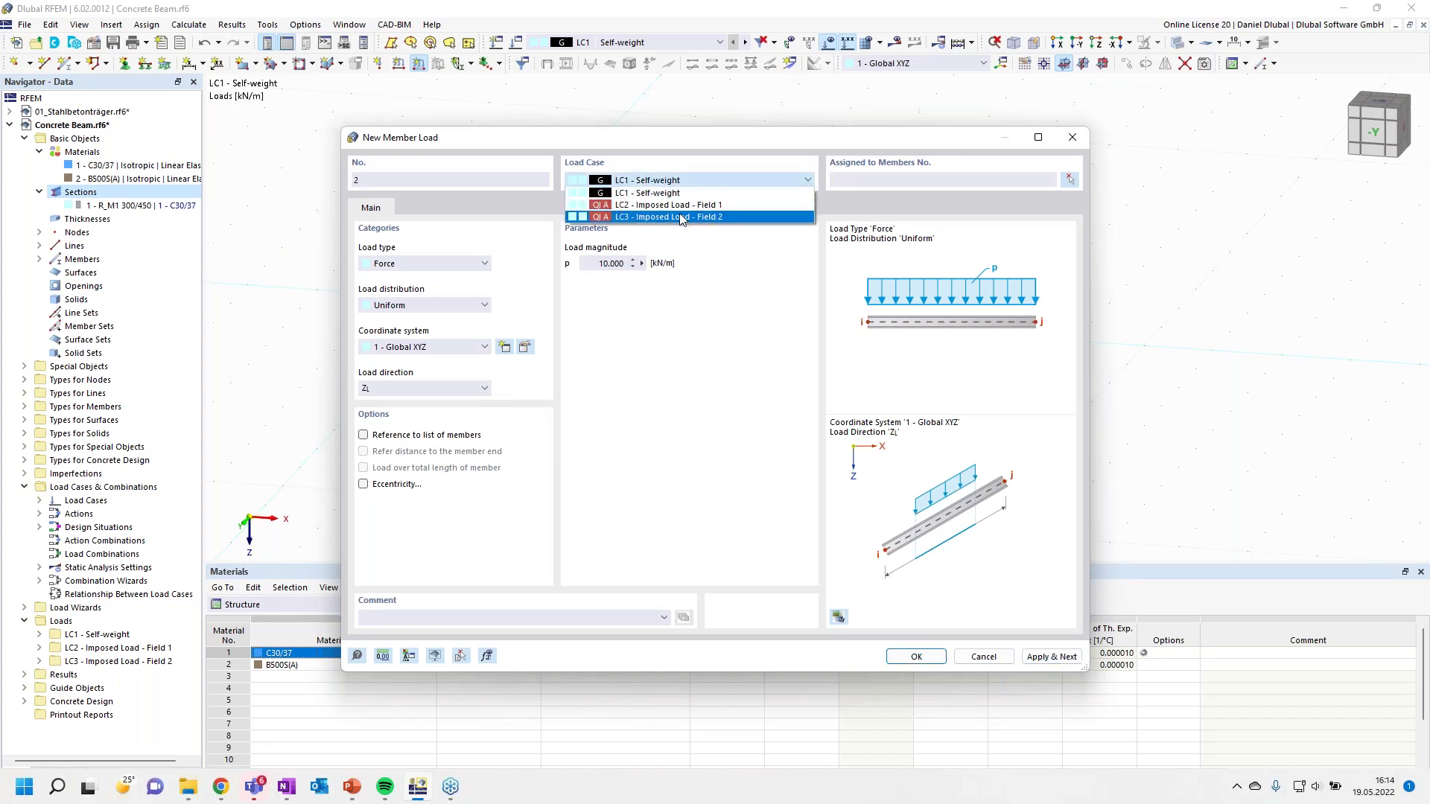
left_click(683, 206)
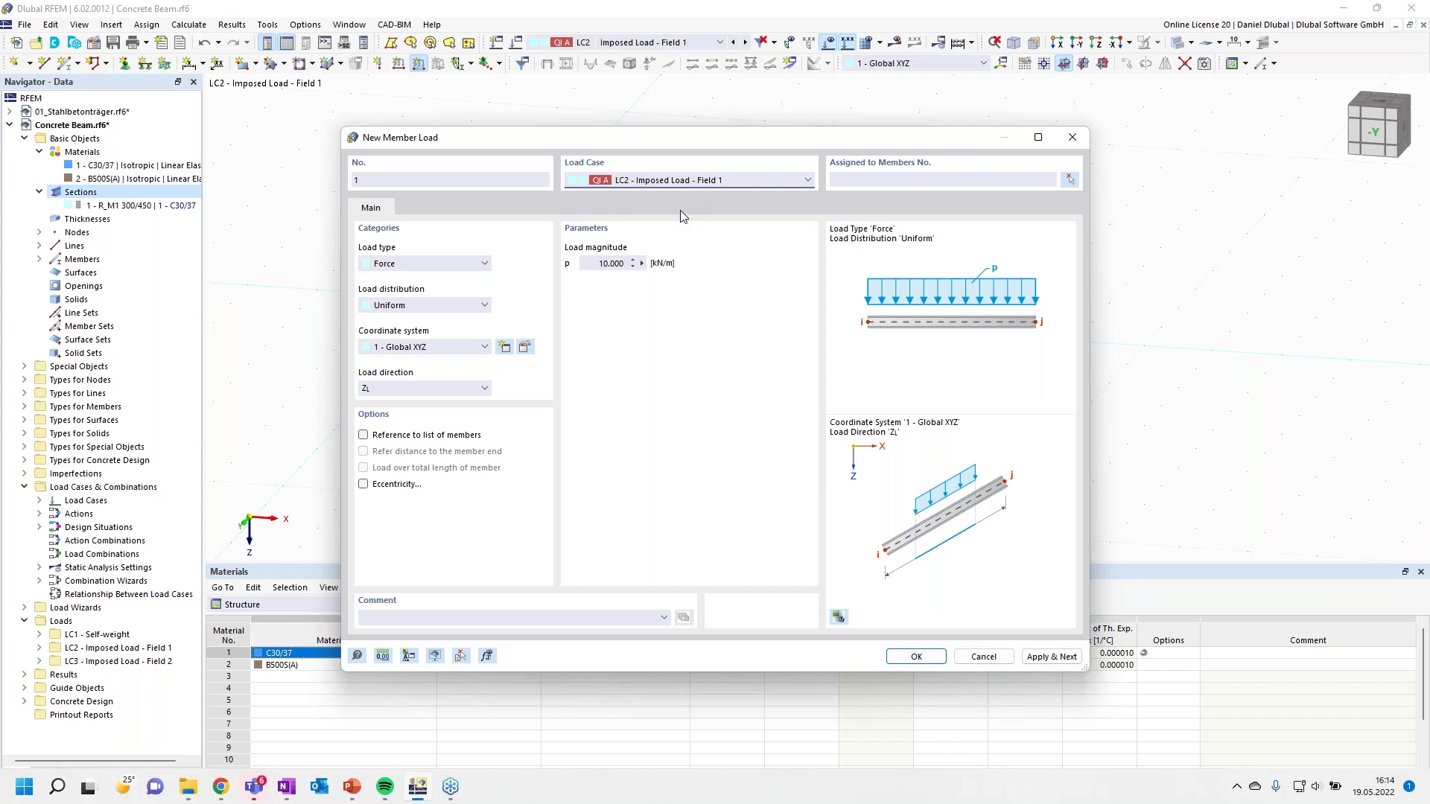
left_click(439, 307)
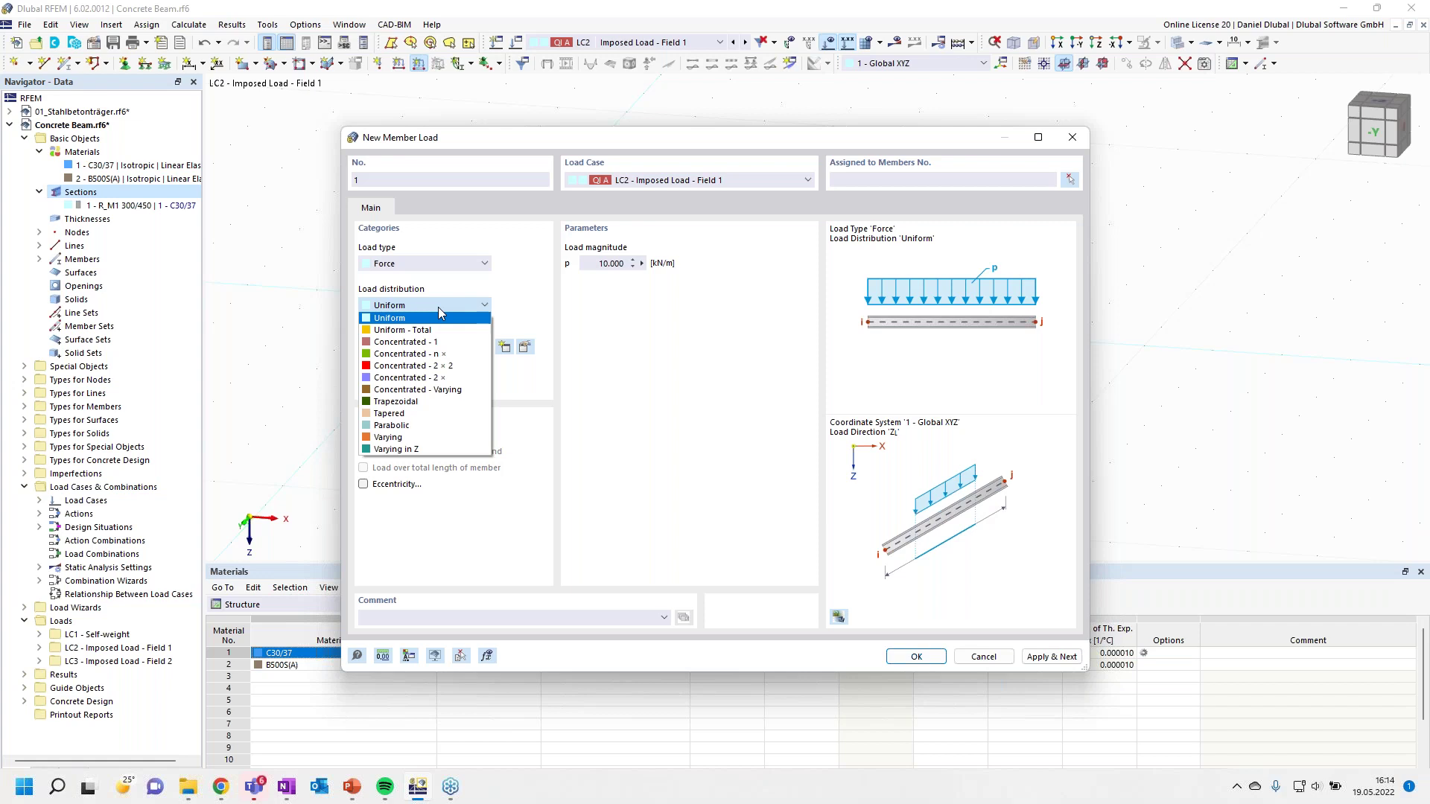
left_click(430, 402)
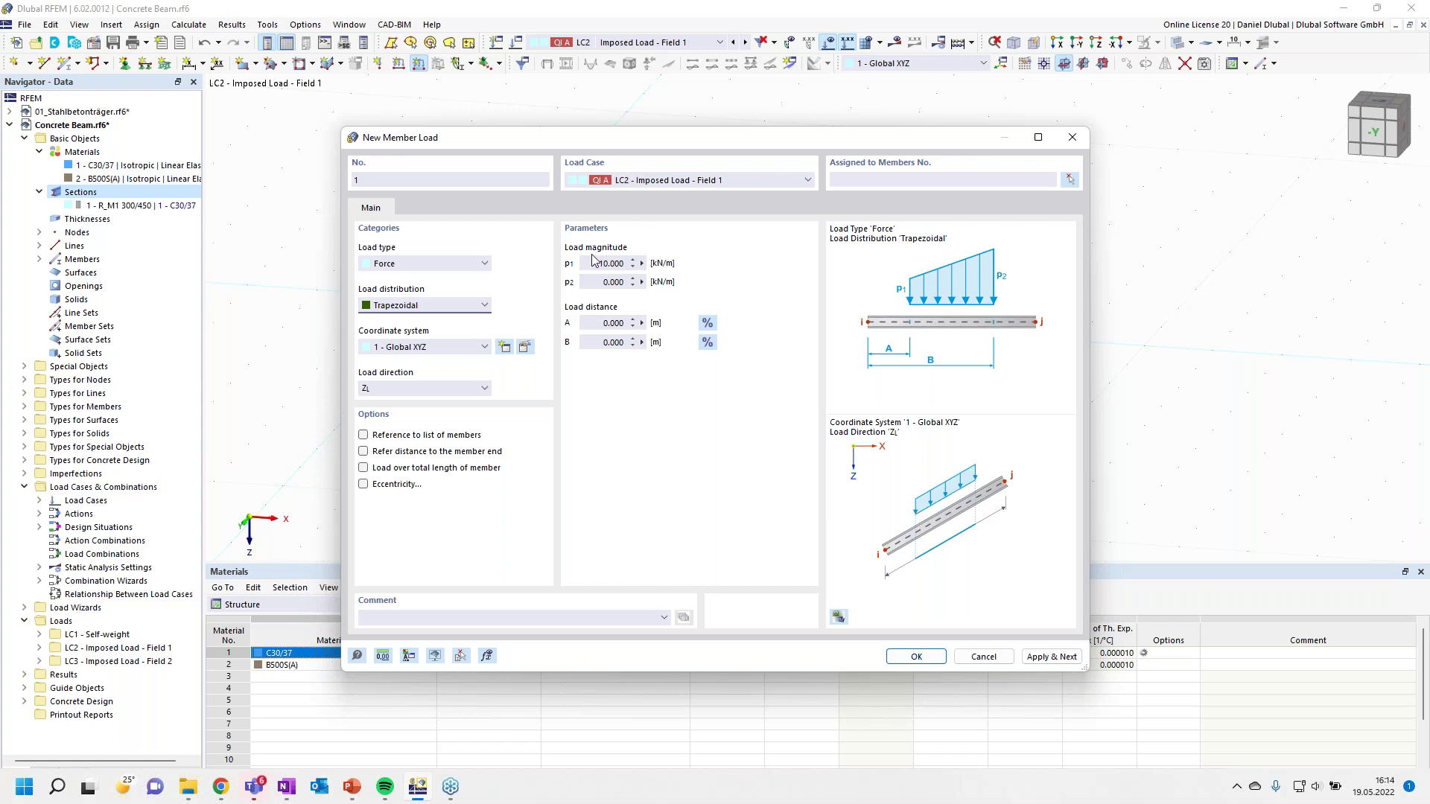
left_click(595, 262)
type("20")
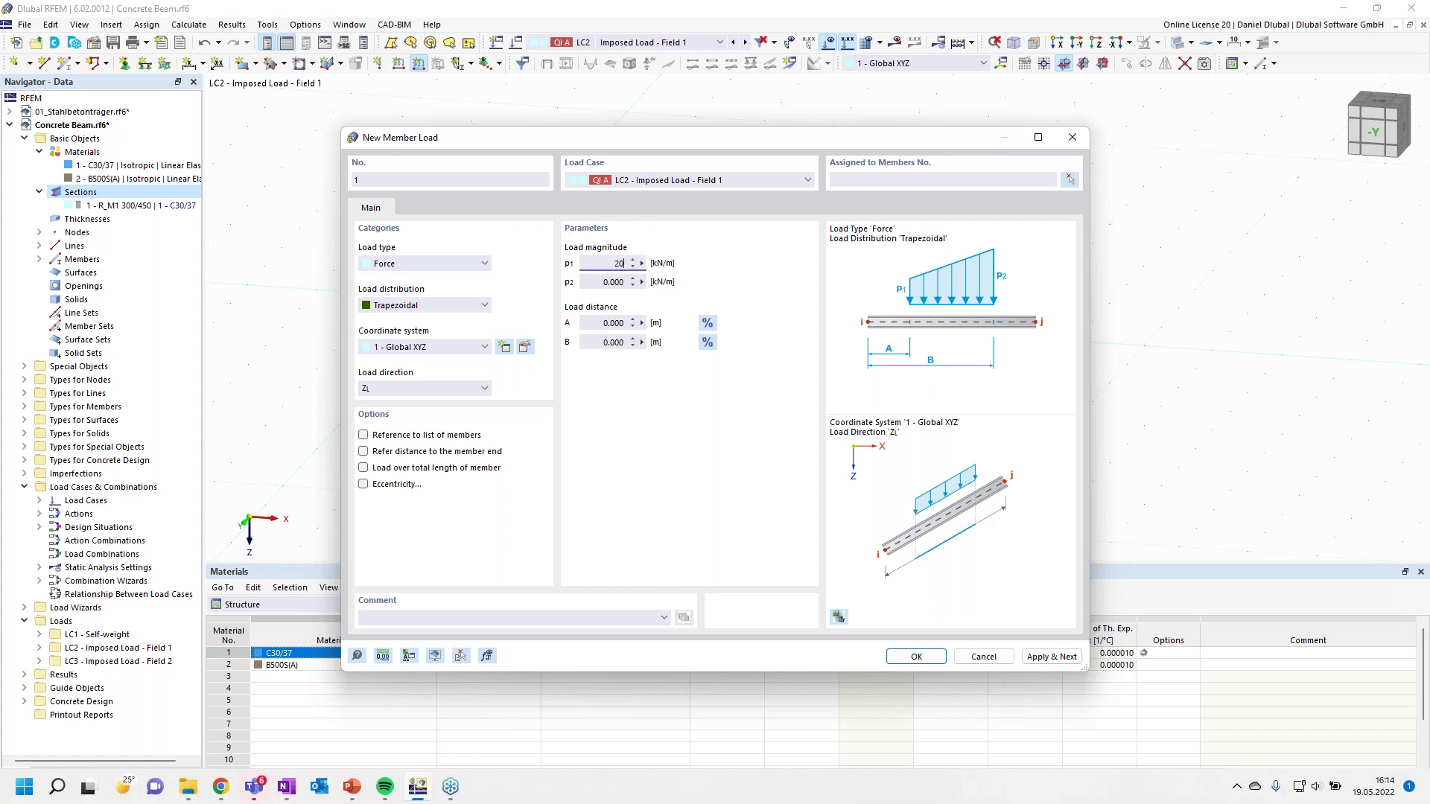
key("Tab")
type("20")
left_click(600, 342)
type("6")
Step: Assign the Field 1 trapezoidal load to the beam member and apply it
left_click(1070, 181)
left_click(672, 253)
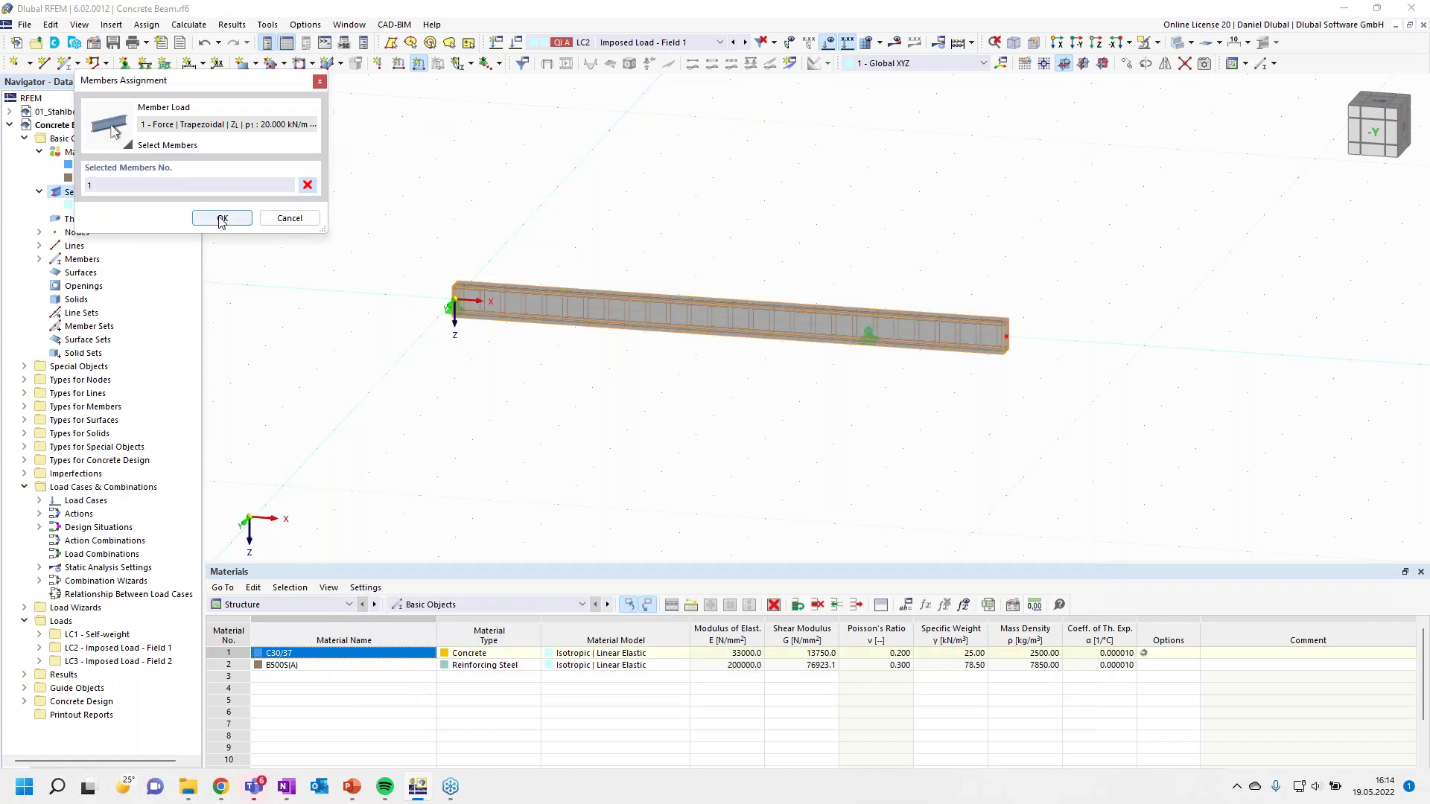
left_click(217, 217)
left_click(1052, 656)
Step: Add a 20 kN/m member load in LC3 over the overhang beyond the intermediate support, and check the loads of LC2 and LC1
left_click(749, 178)
left_click(736, 218)
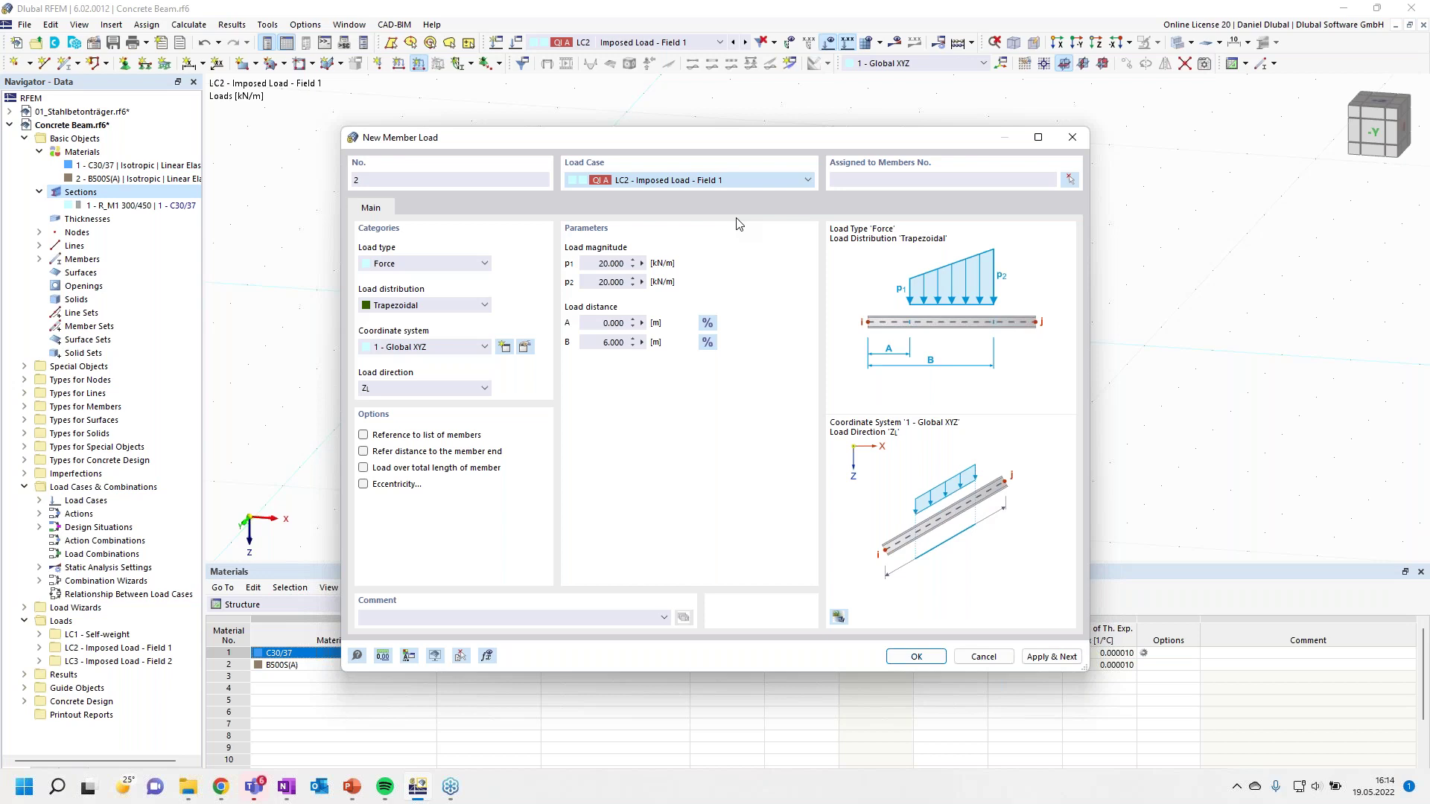
key("Escape")
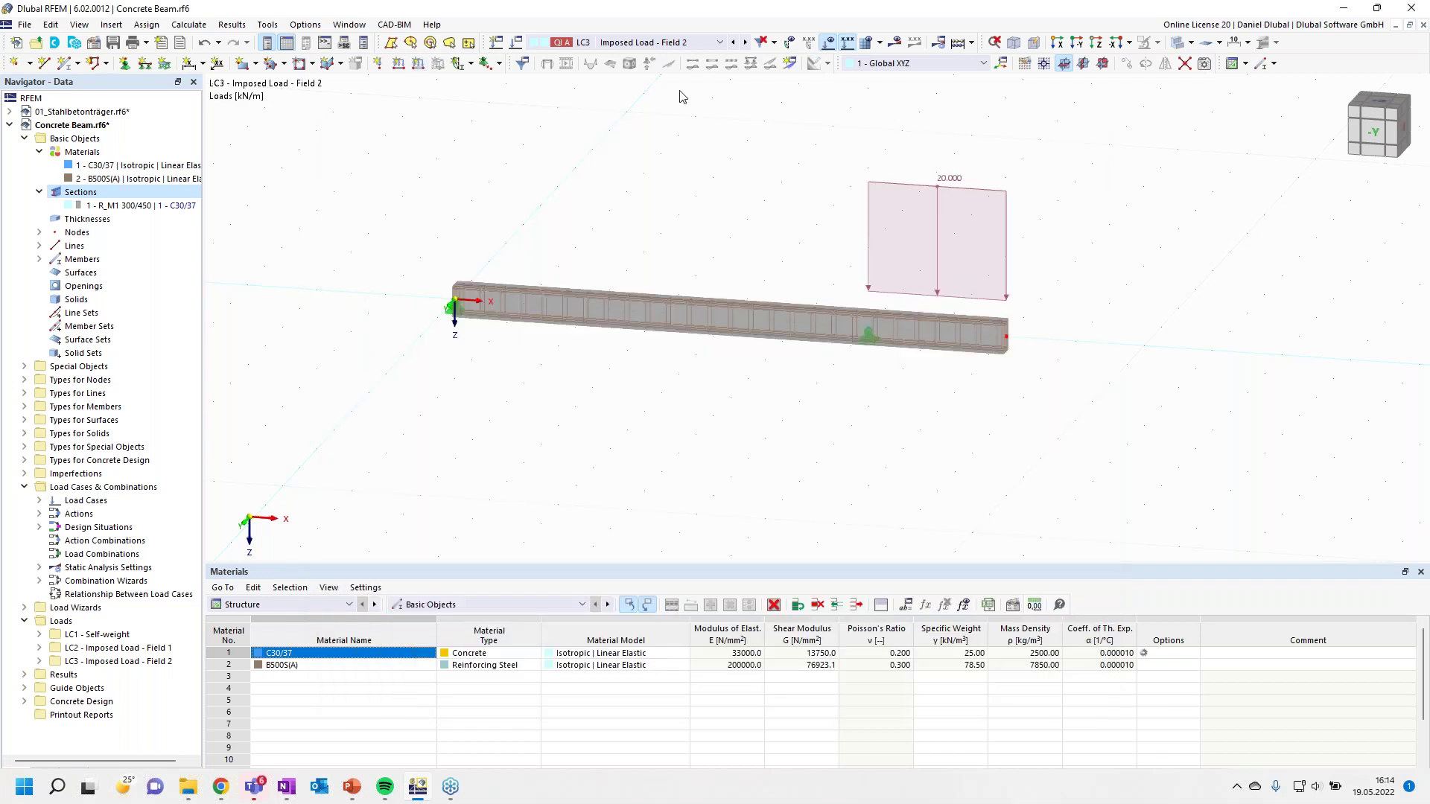
left_click(732, 43)
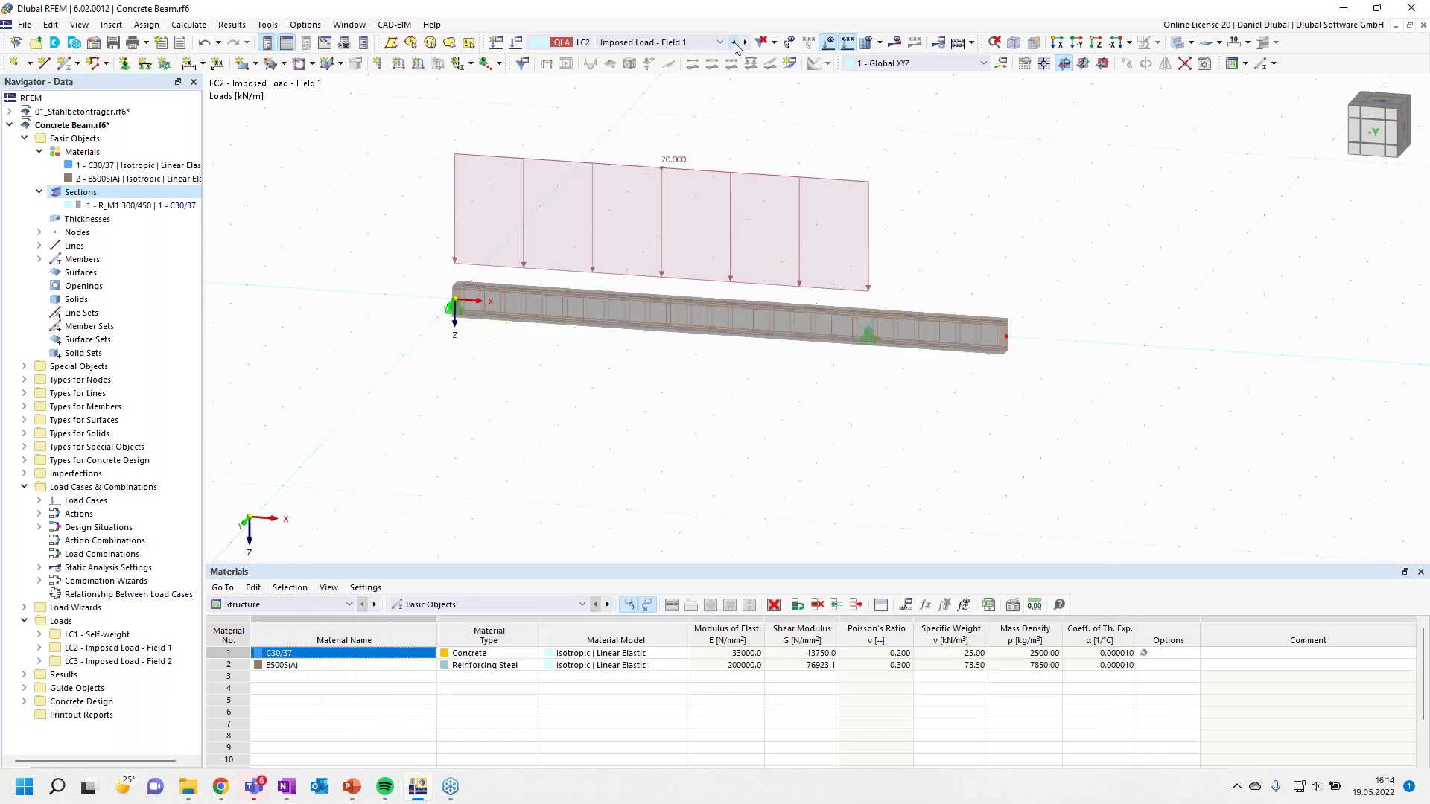
left_click(735, 43)
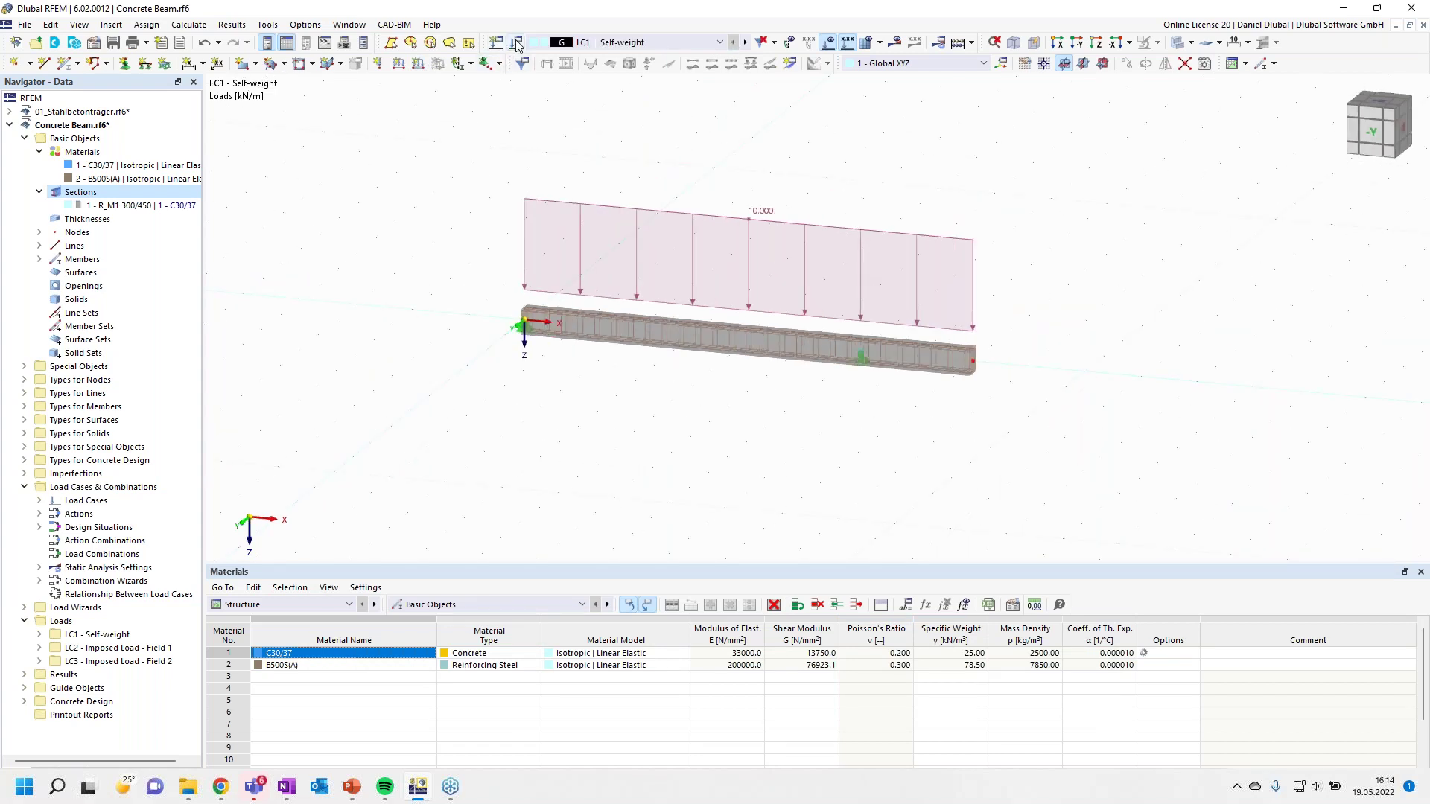
Step: Review the combination wizard's base settings, the load cases and the imposed loads action in Load Cases & Combinations
left_click(517, 45)
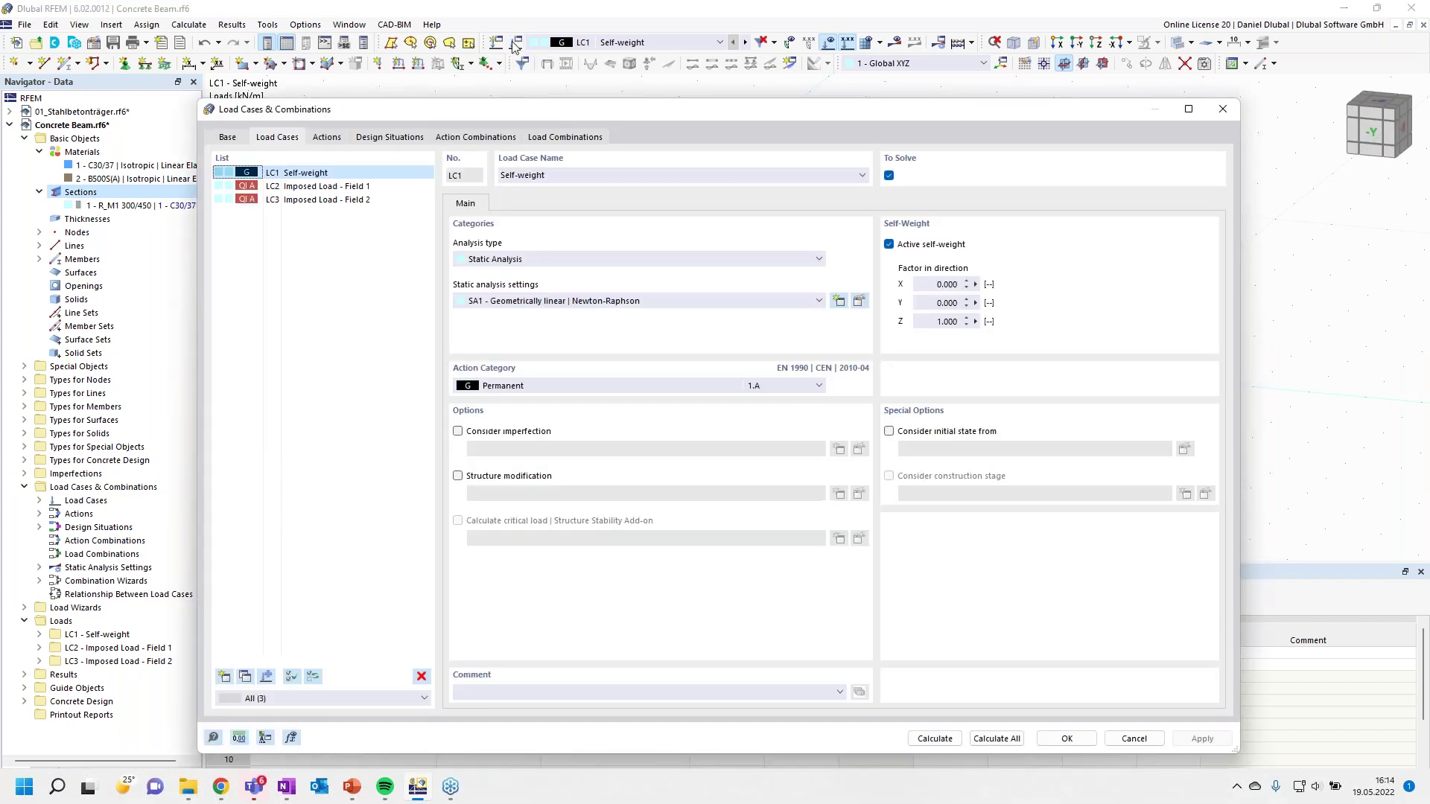
left_click(237, 141)
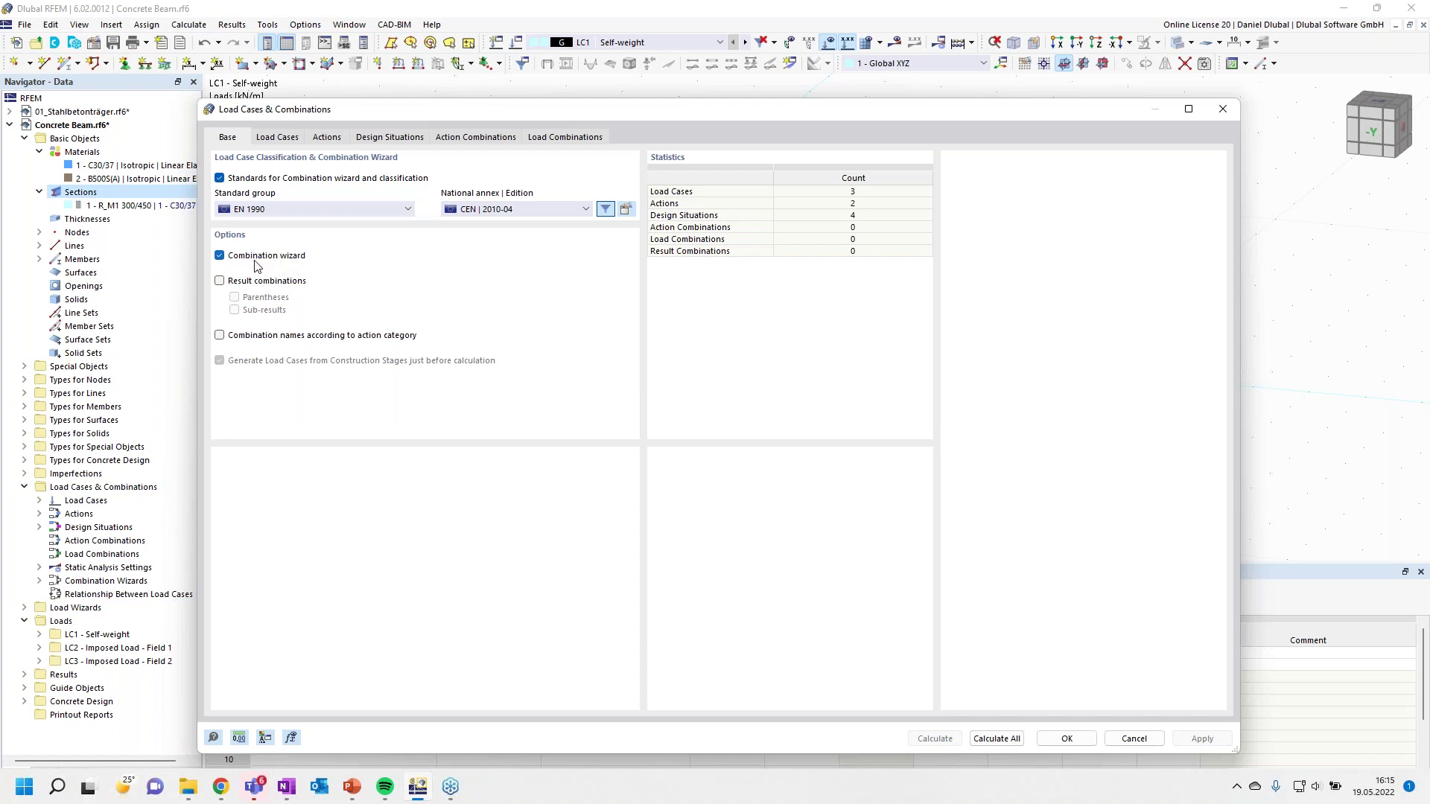
left_click(292, 141)
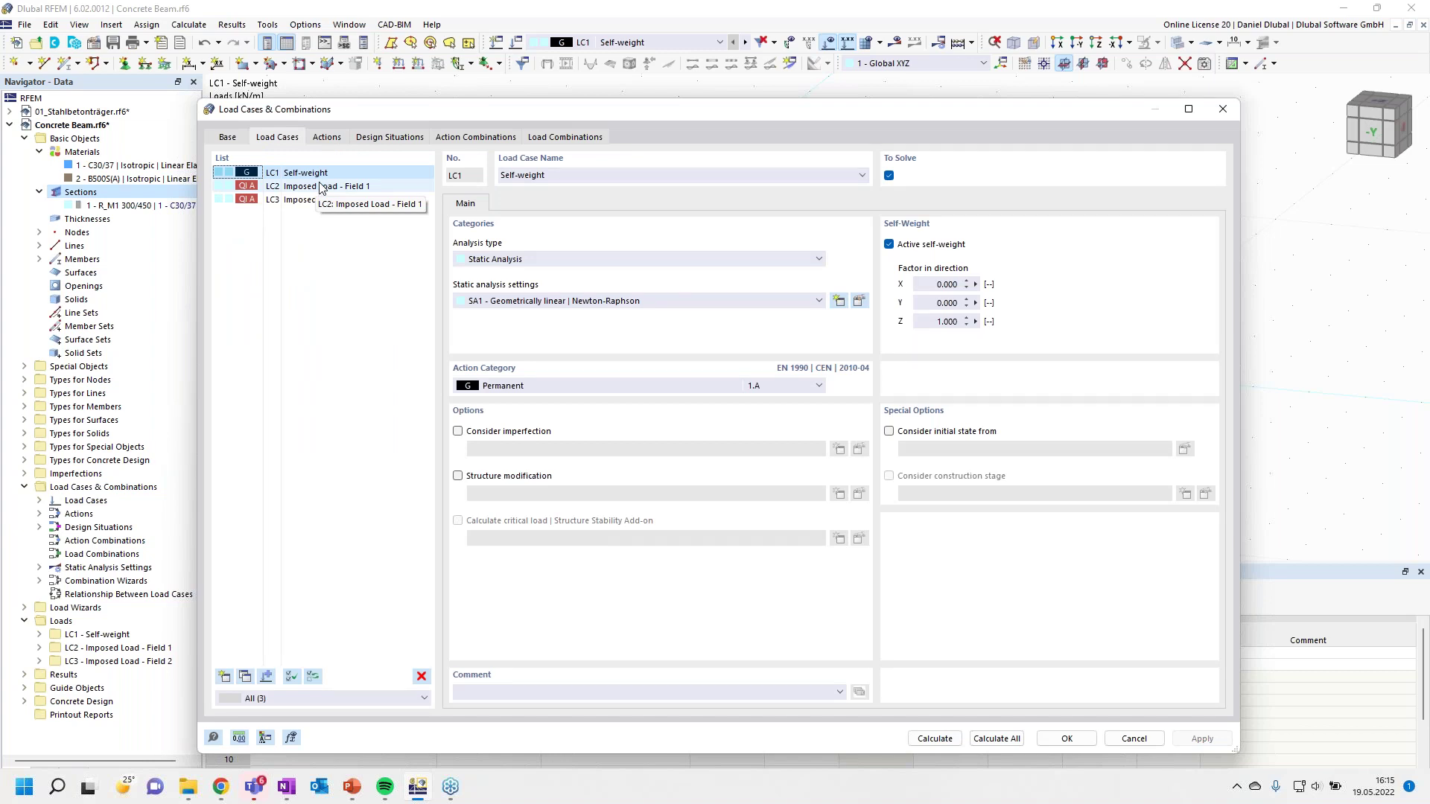
left_click(334, 139)
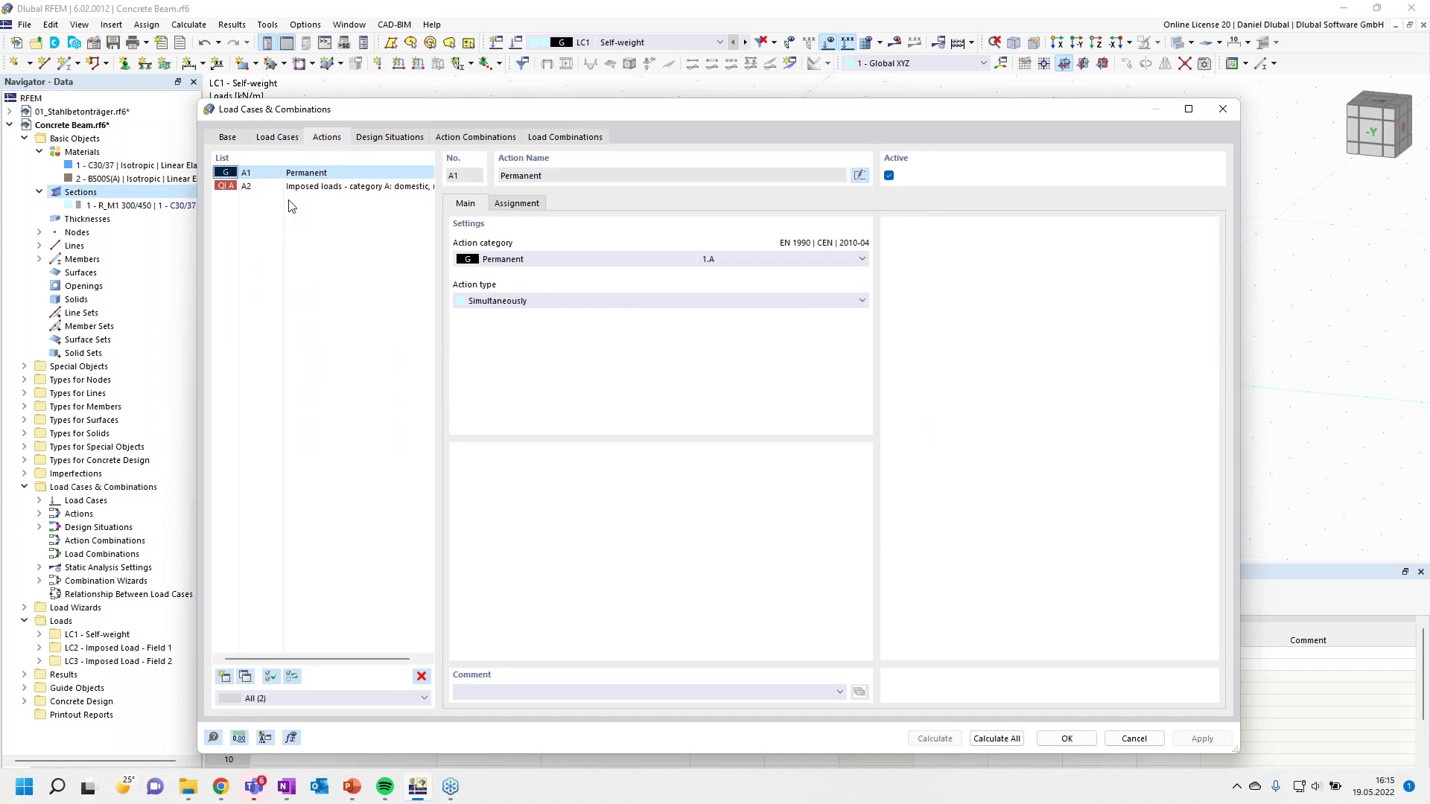
left_click(335, 193)
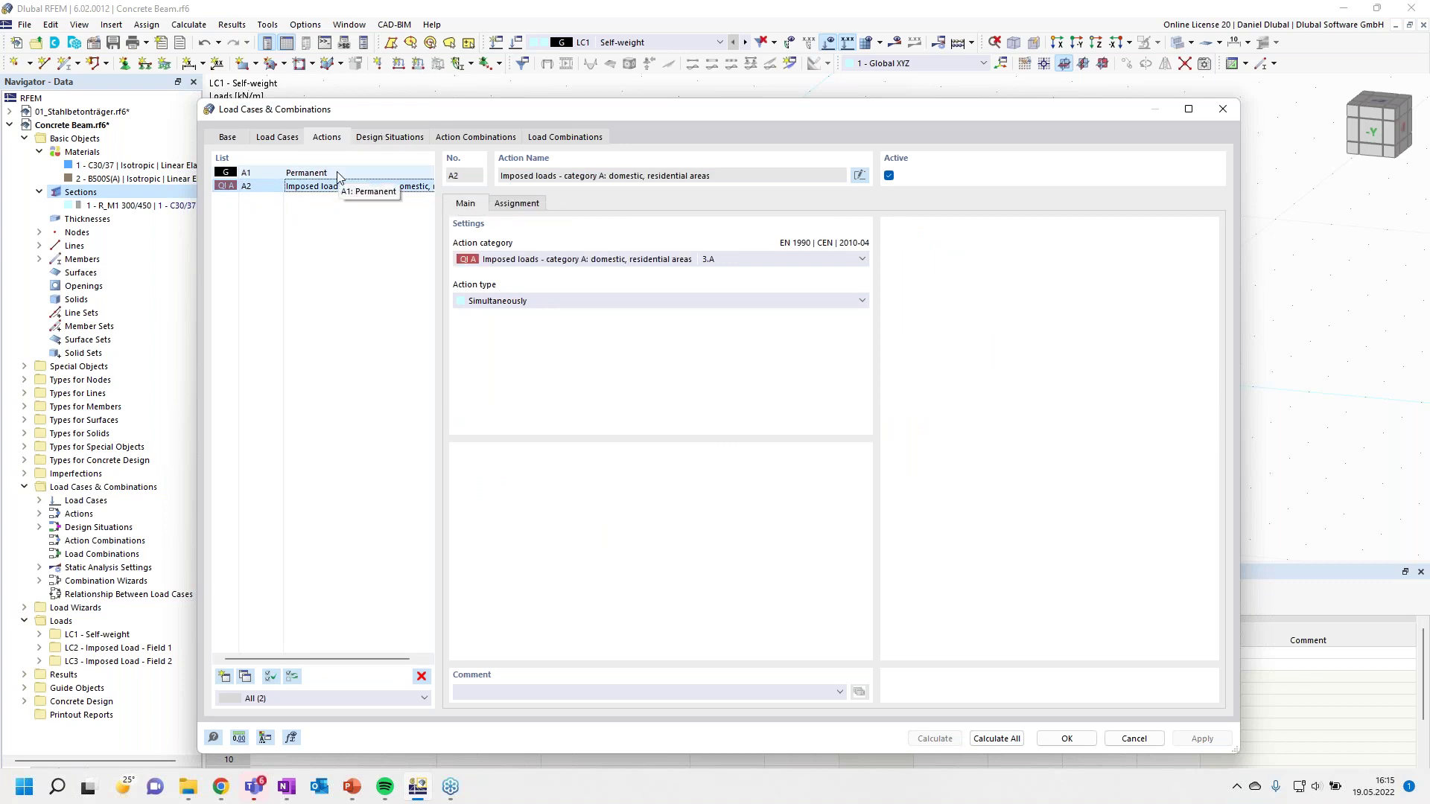
Step: Review the permanent and imposed load actions and the combination rules of the ULS design situation DS1
left_click(338, 176)
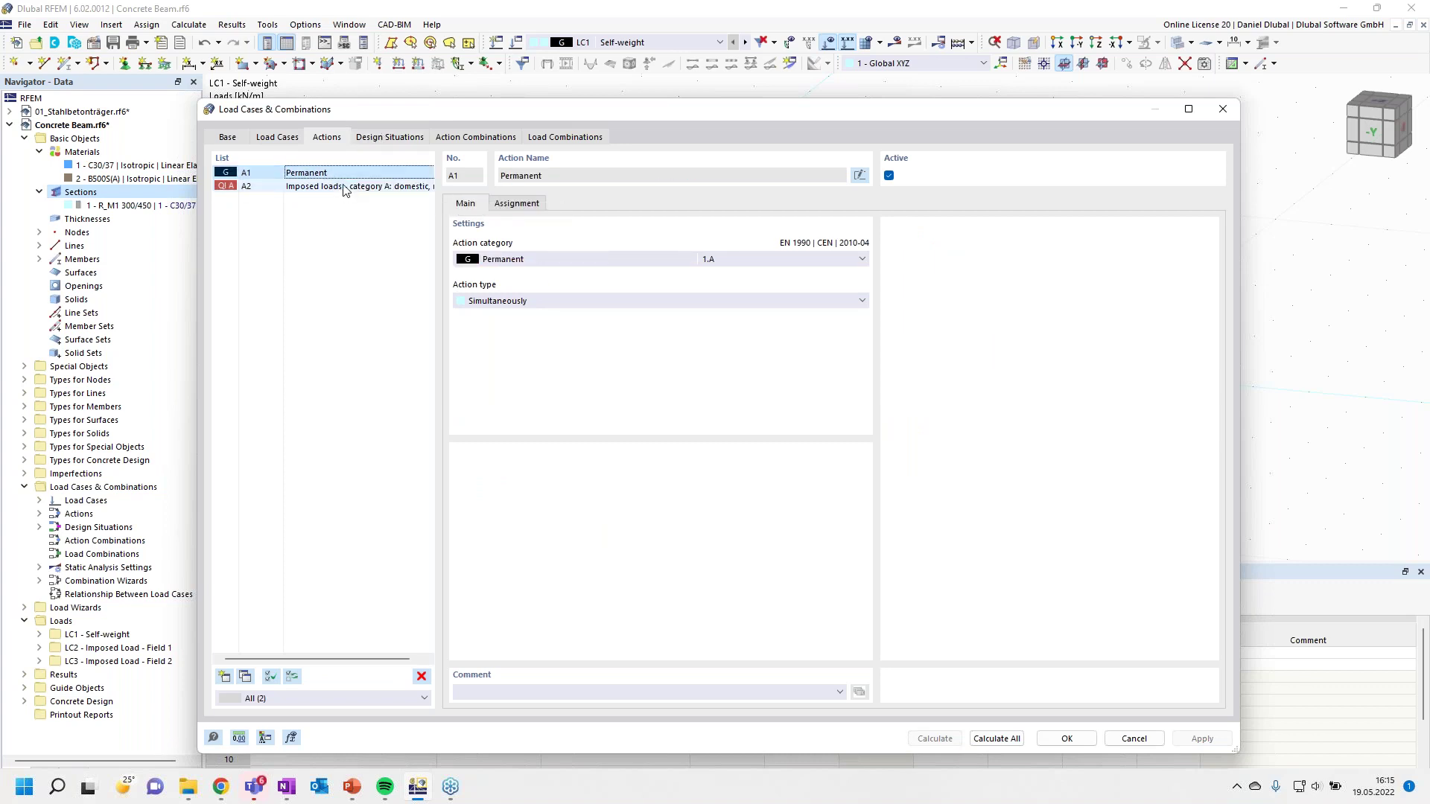
left_click(344, 187)
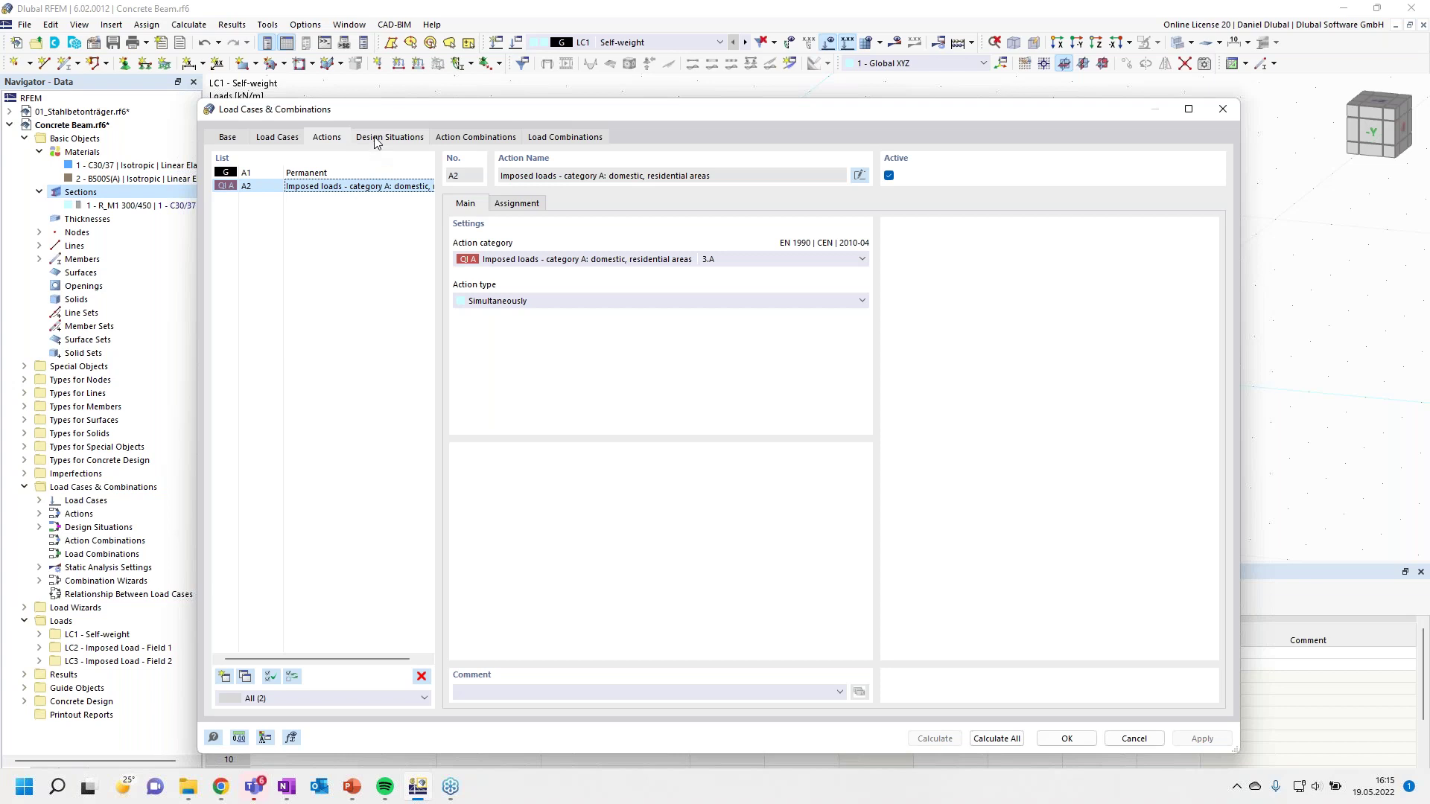
left_click(407, 140)
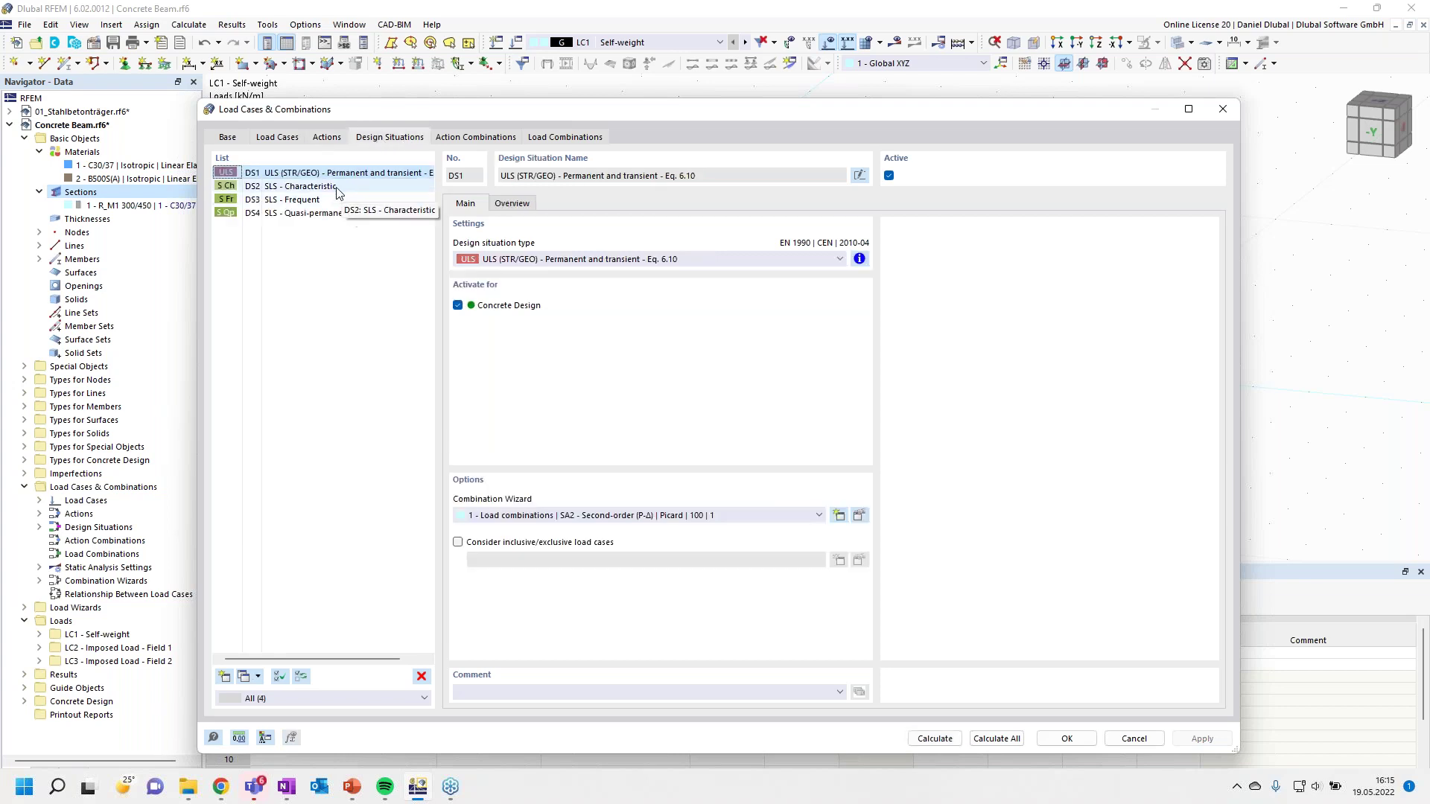
left_click(860, 261)
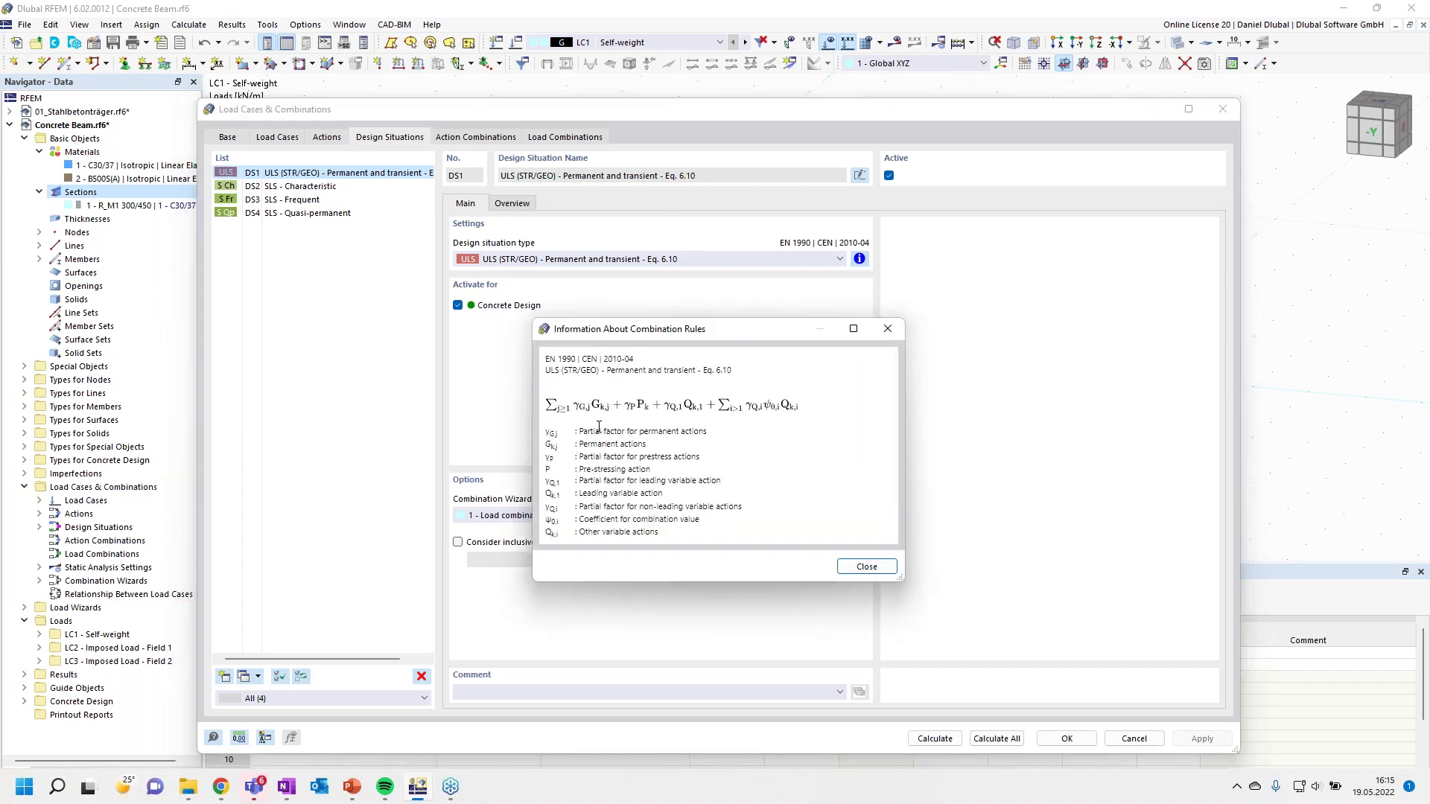
left_click(886, 330)
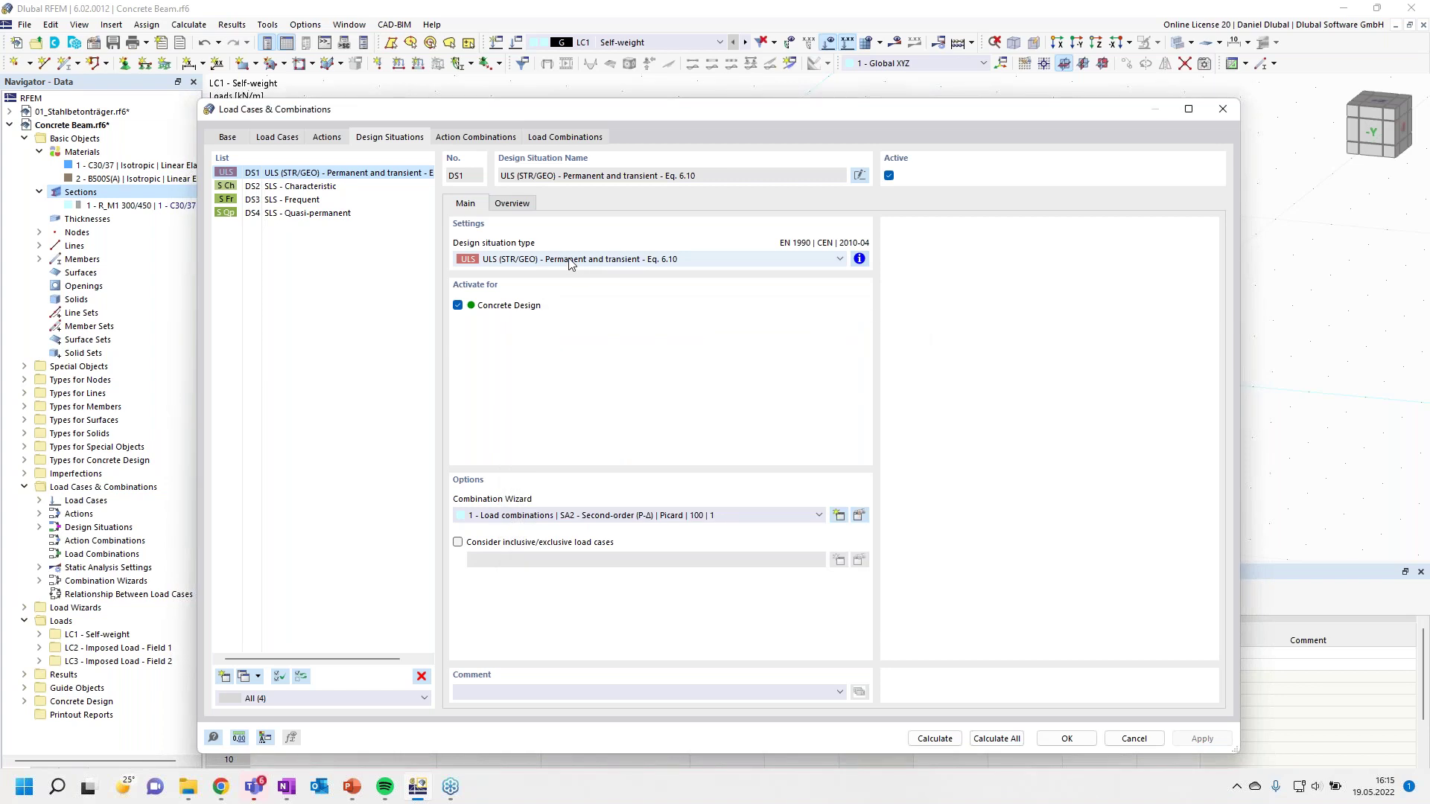
Step: Delete the design situations SLS - Characteristic and SLS - Frequent
left_click(305, 187)
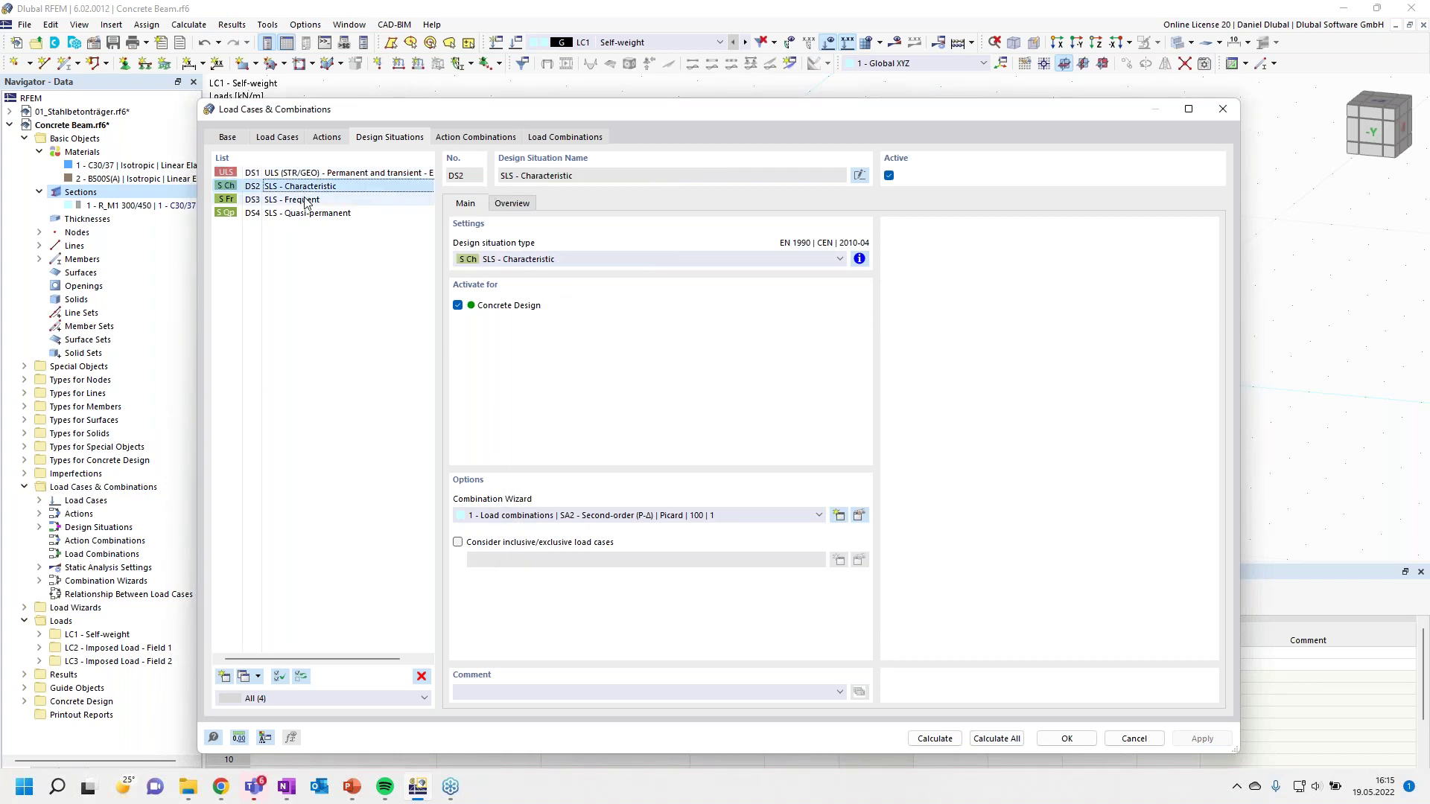
left_click(305, 200, "ctrl")
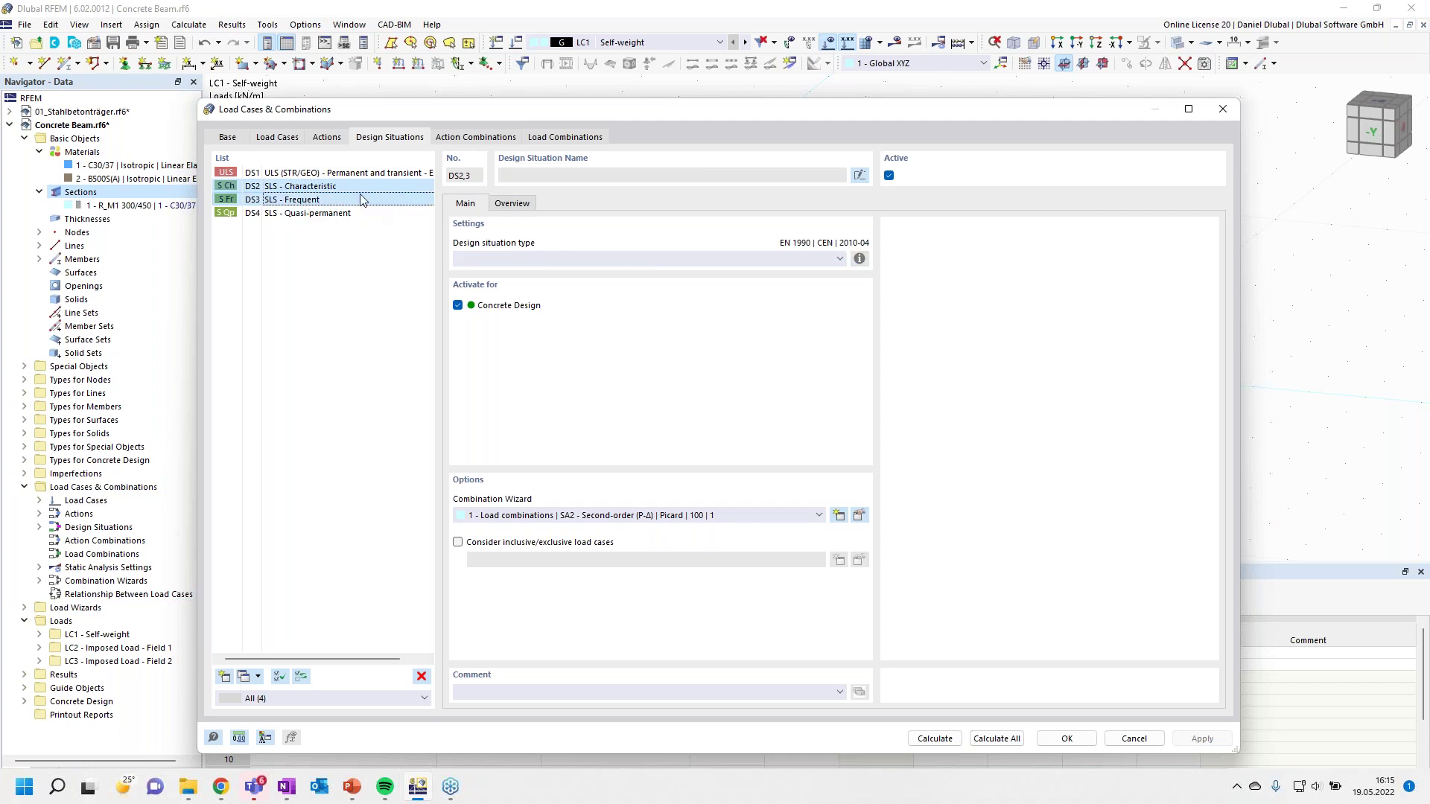
left_click(420, 677)
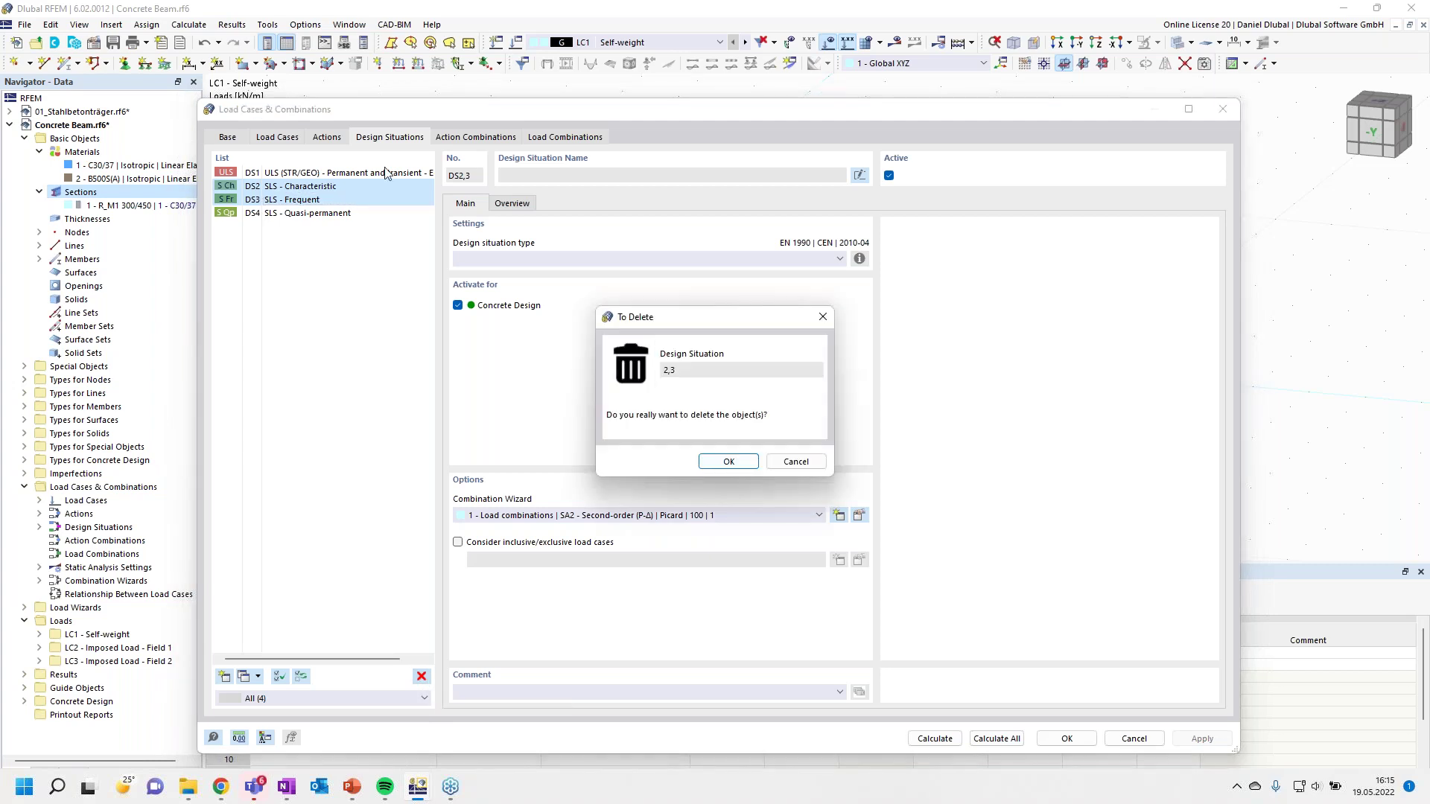
left_click(729, 461)
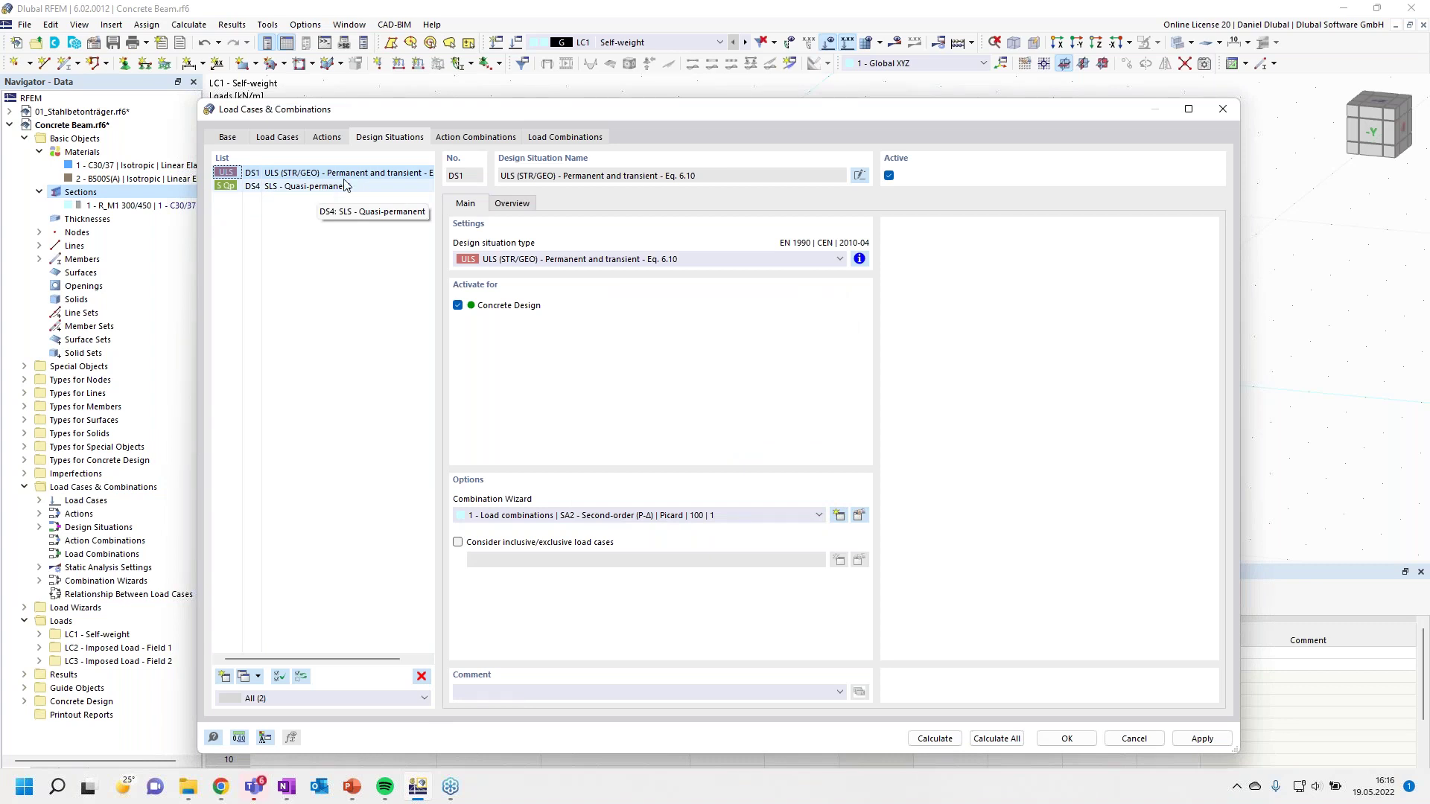
Step: Generate the action and load combinations, check CO2 to CO4, and accept the load cases and combinations
left_click(462, 137)
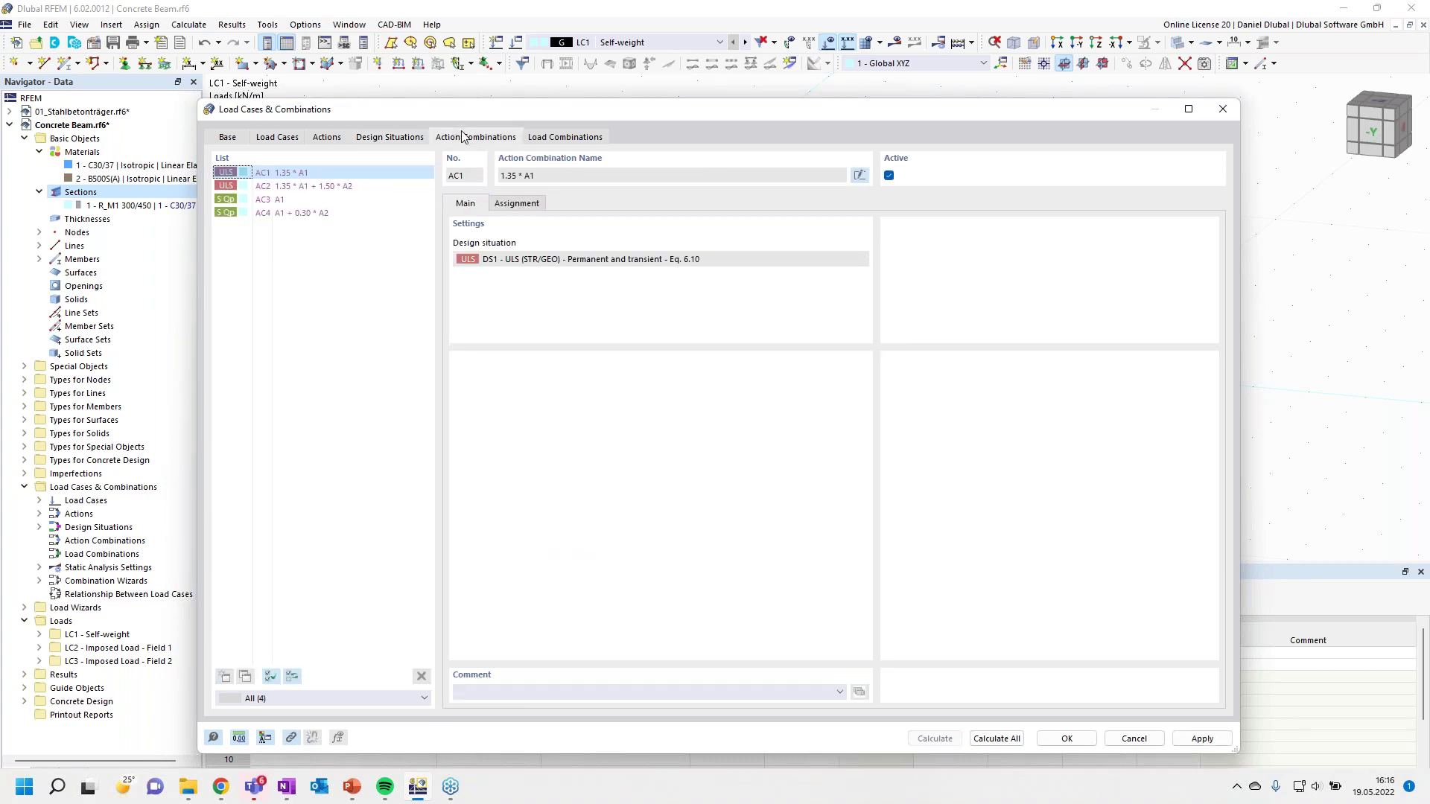
left_click(350, 186)
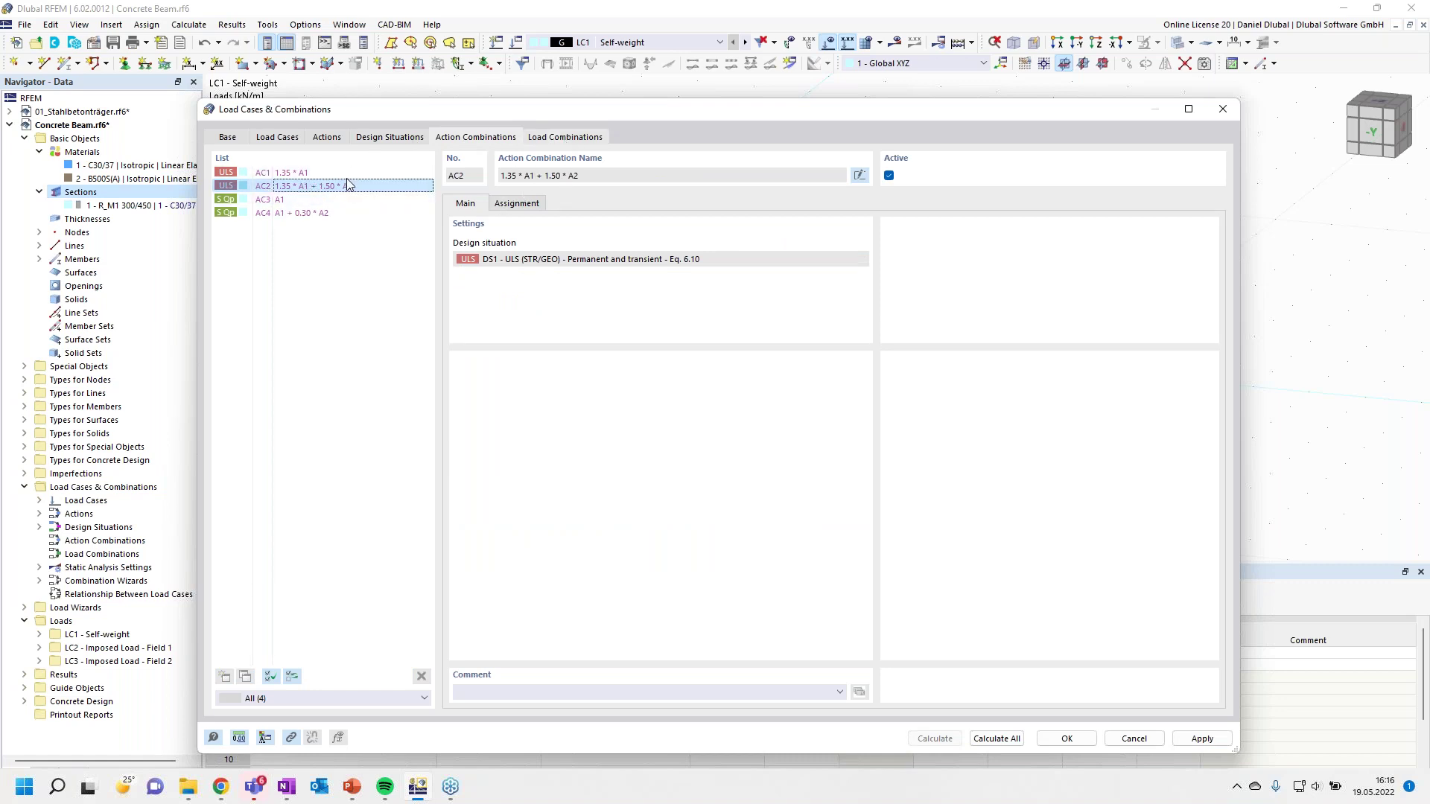
left_click(565, 137)
left_click(298, 188)
left_click(298, 201)
left_click(300, 214)
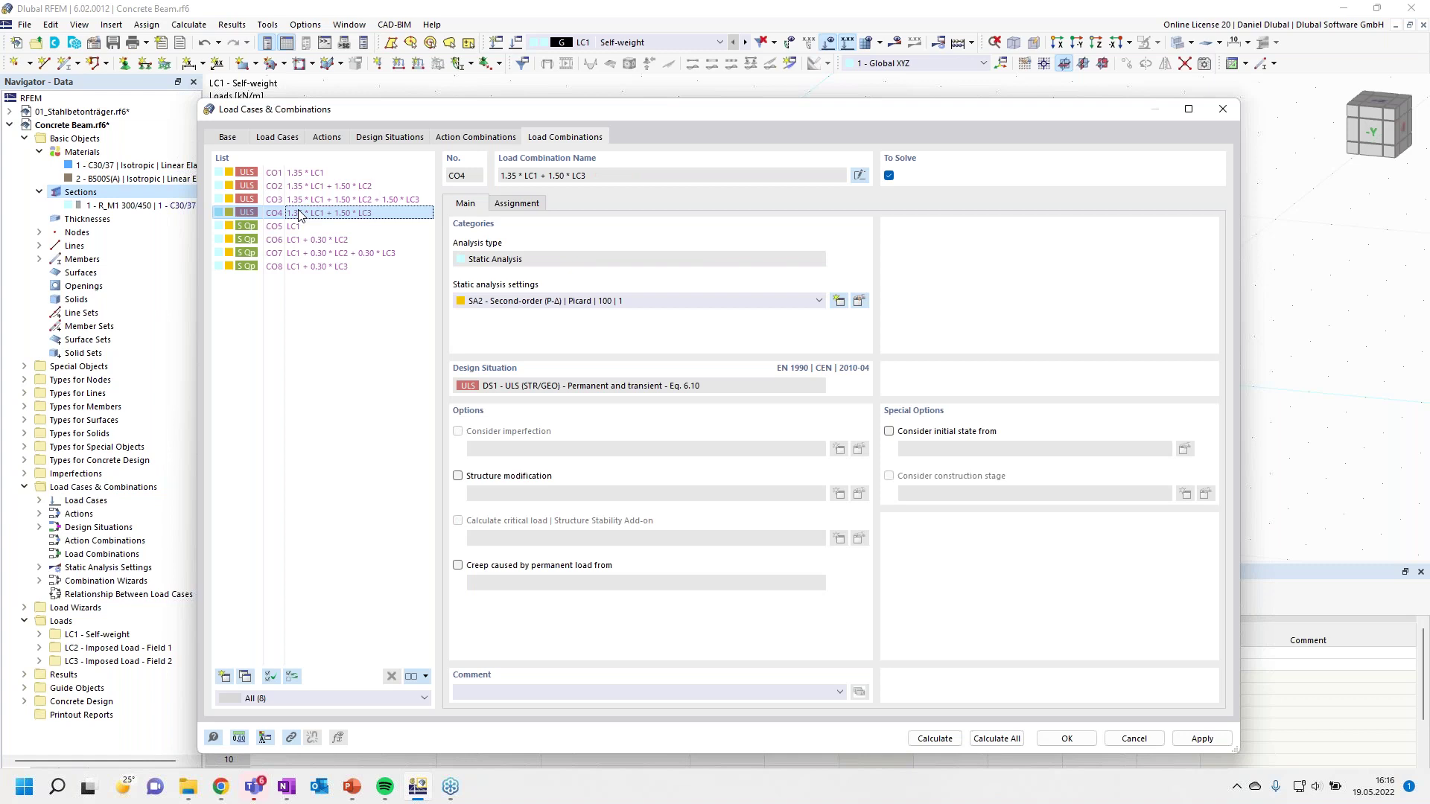
left_click(1066, 739)
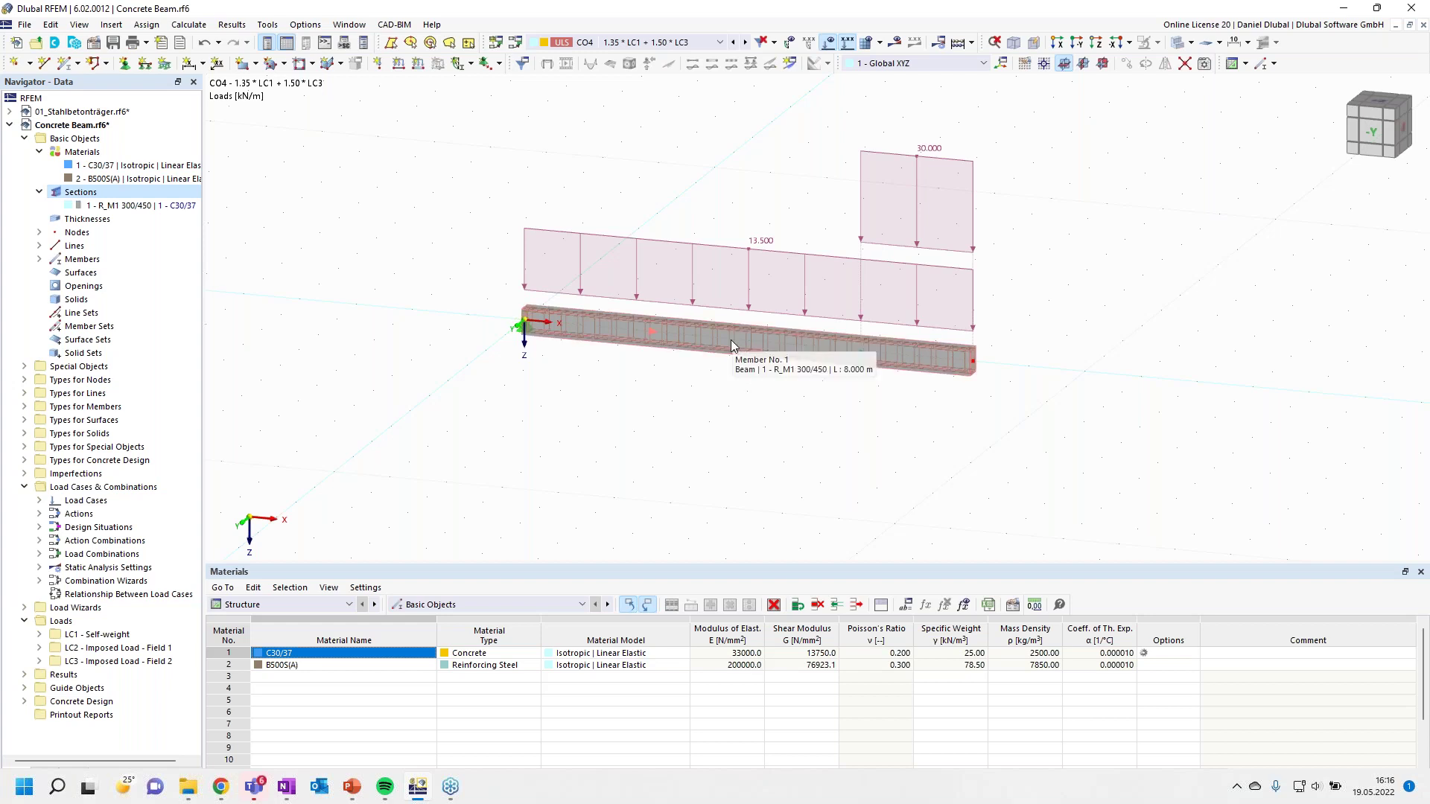
Step: Open the beam member for editing and switch its concrete design properties off and on again
double_click(730, 345)
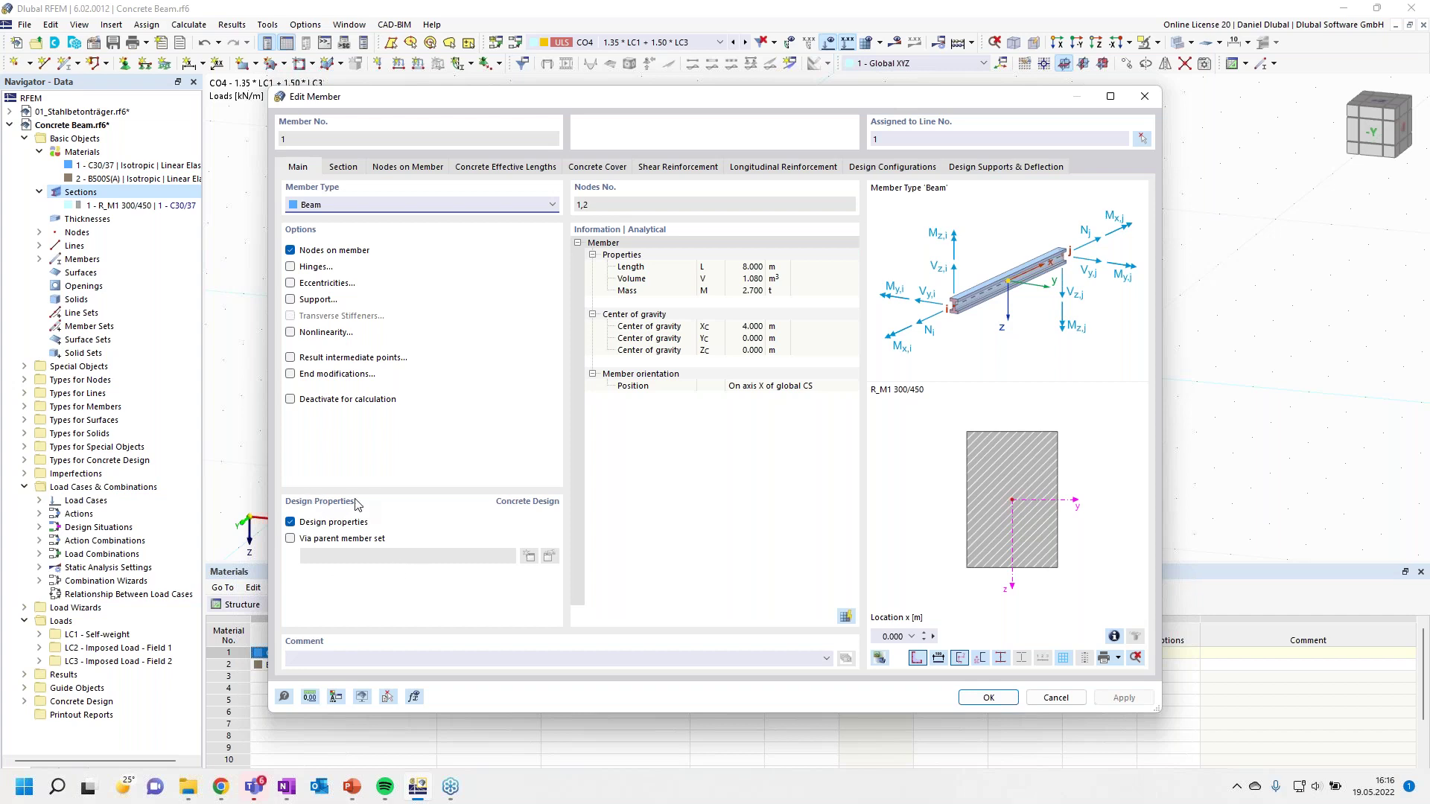
left_click(293, 528)
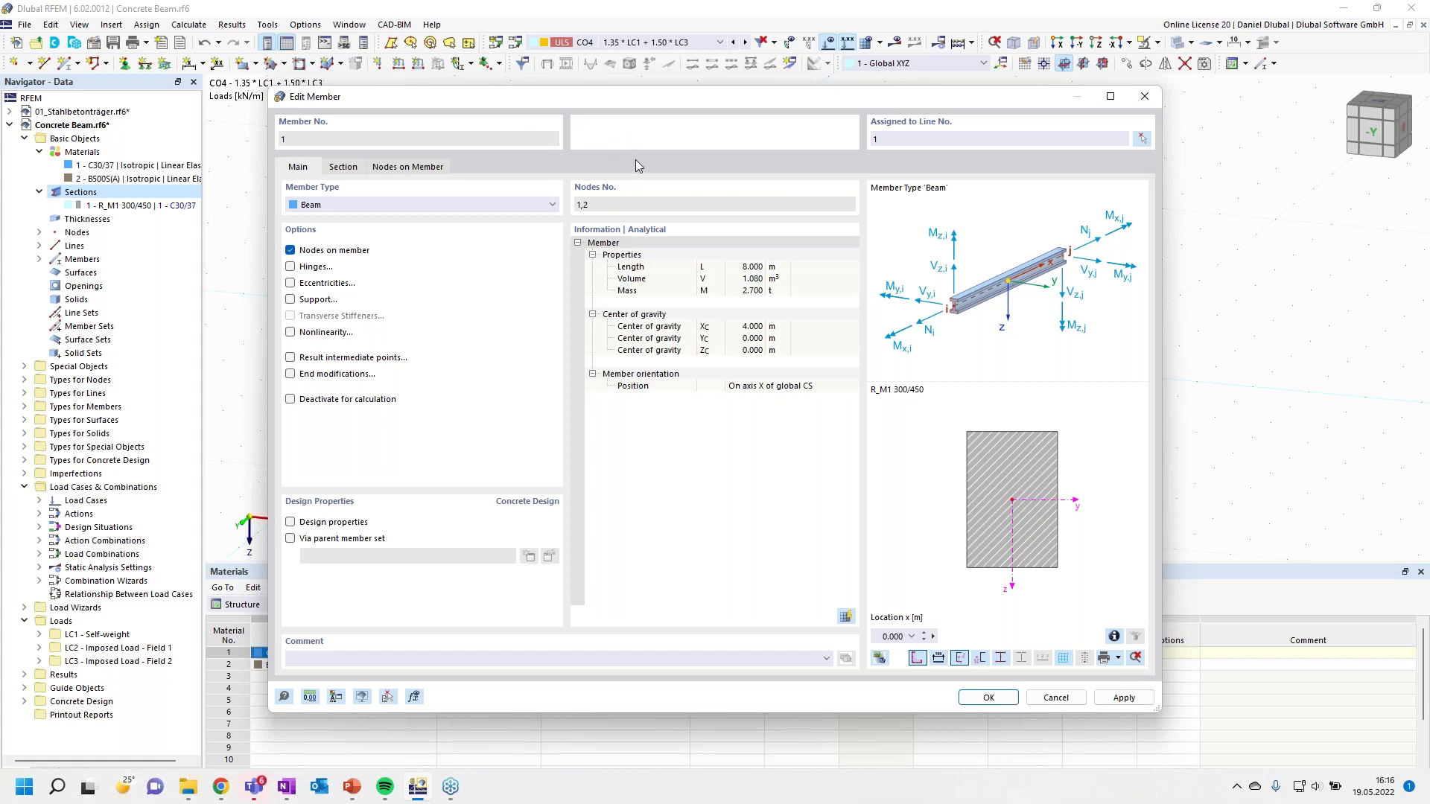
left_click(290, 522)
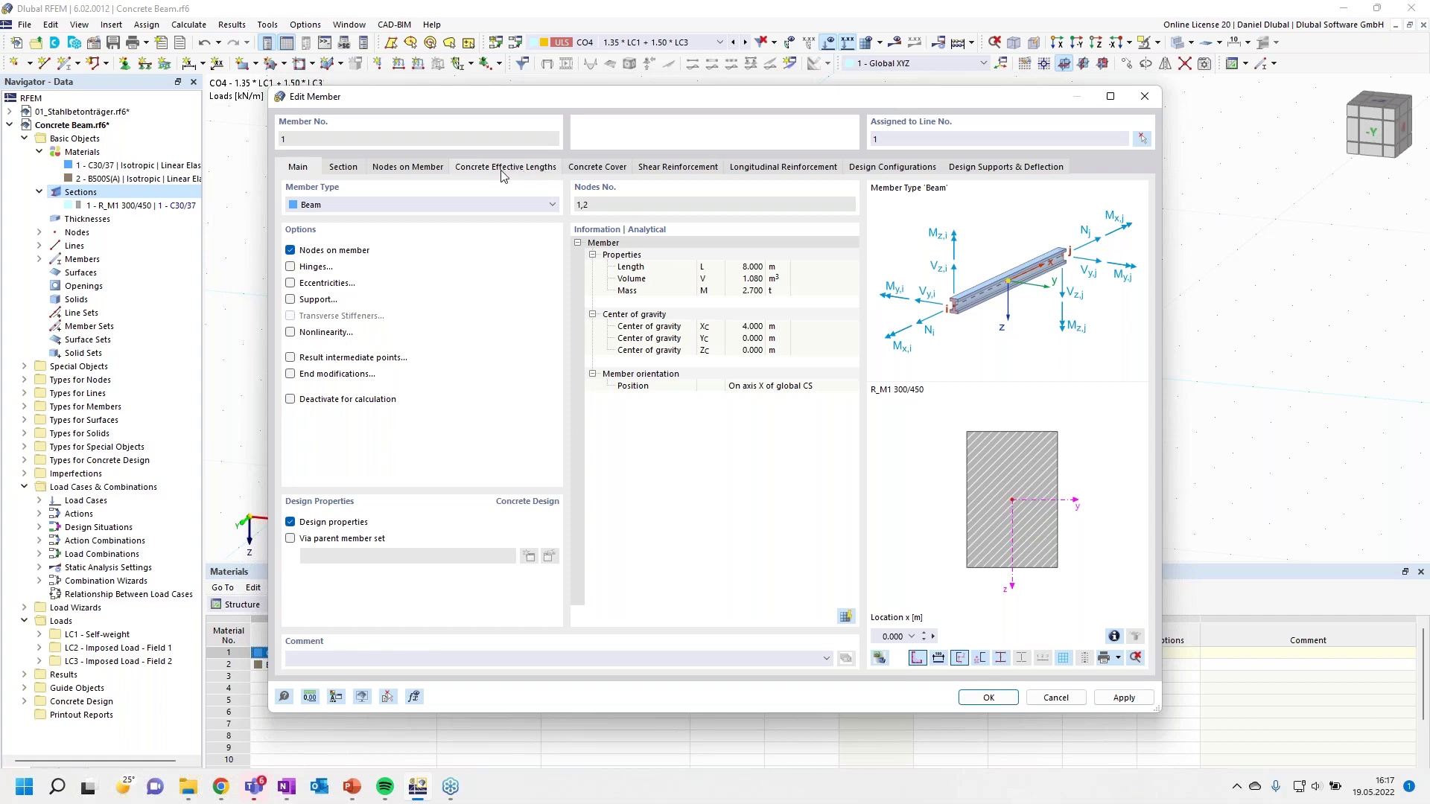
left_click_drag(601, 99, 605, 140)
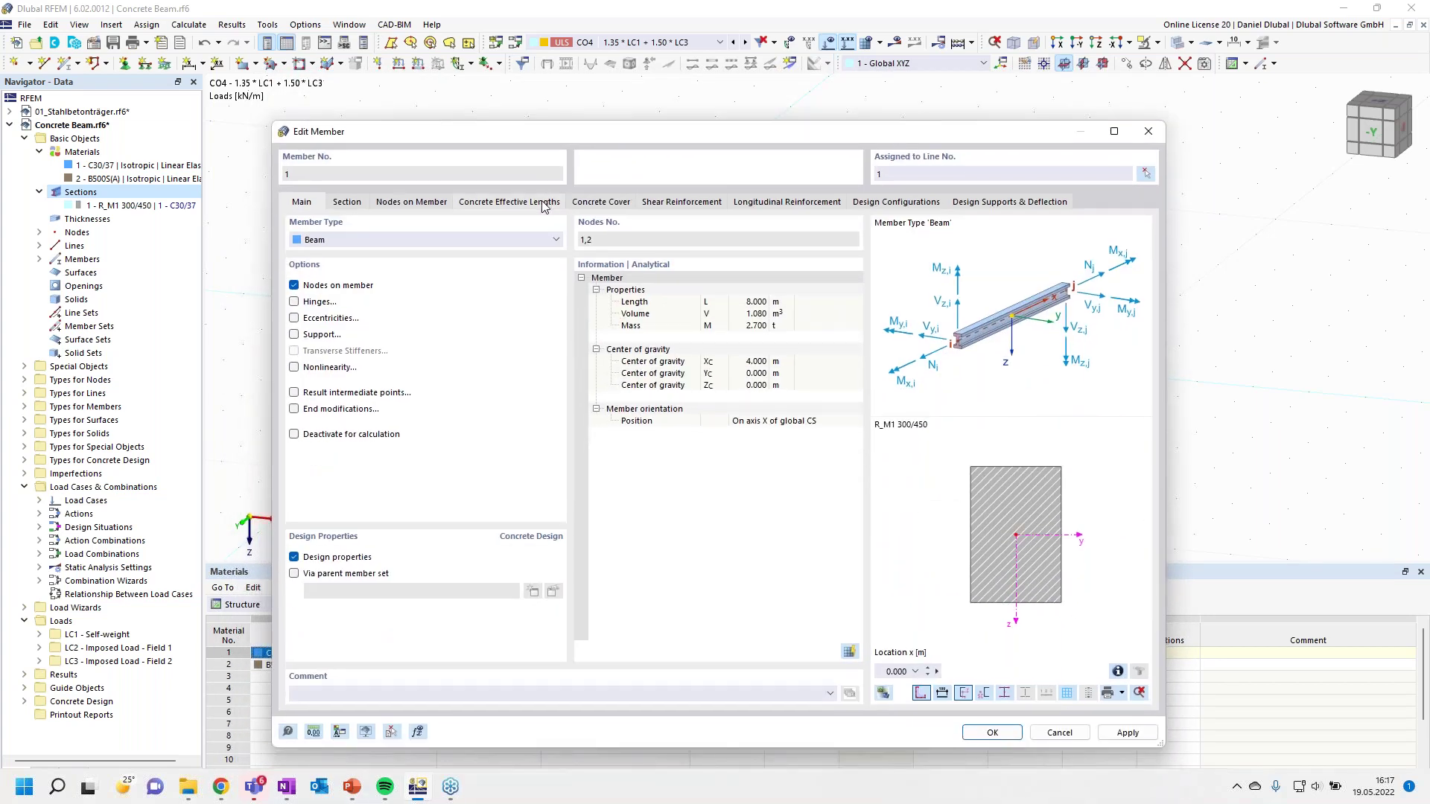
Step: Open the concrete durability of the member's cover and choose XC1 - Dry or permanently wet for corrosion induced by carbonation
left_click(601, 202)
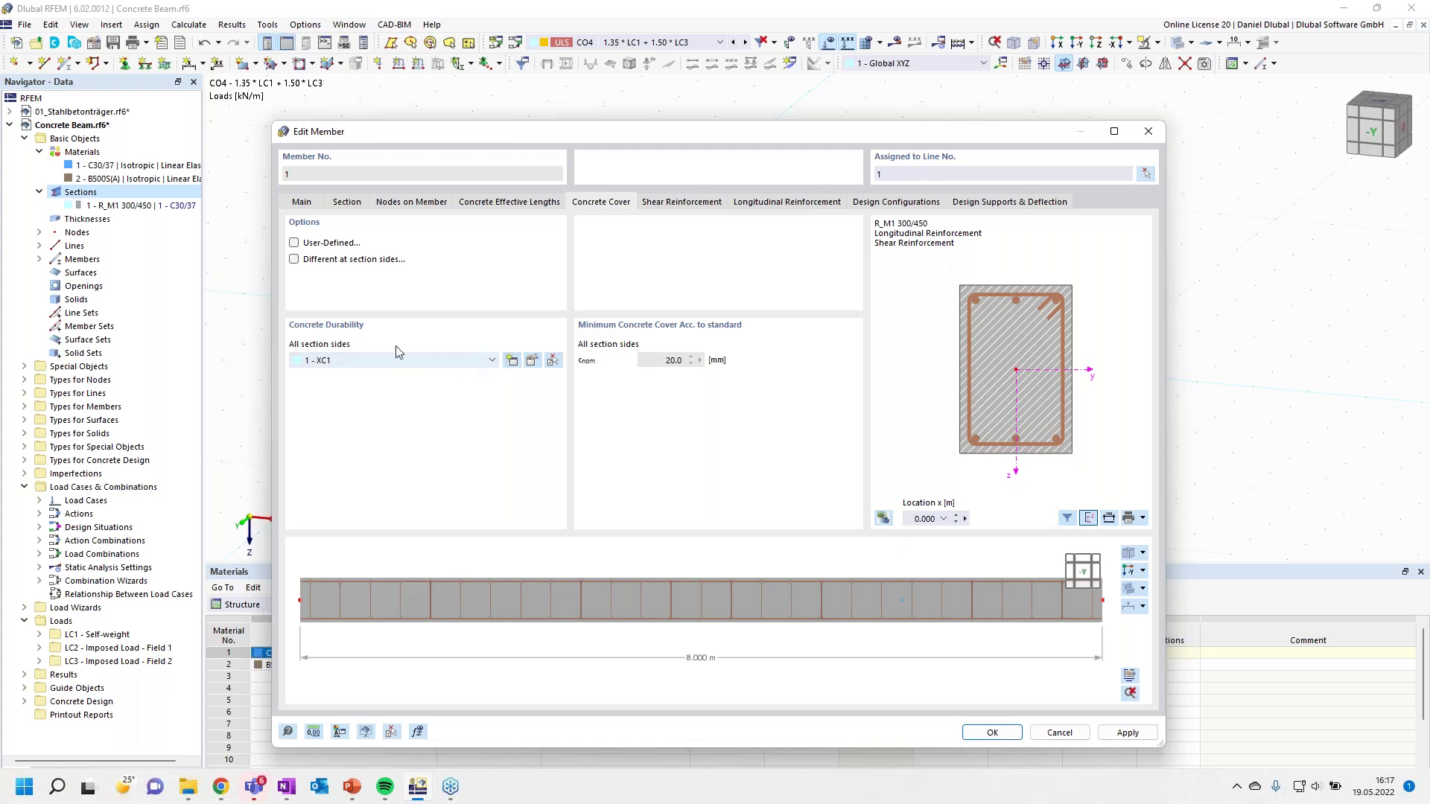
left_click(294, 243)
left_click(294, 243)
left_click(531, 363)
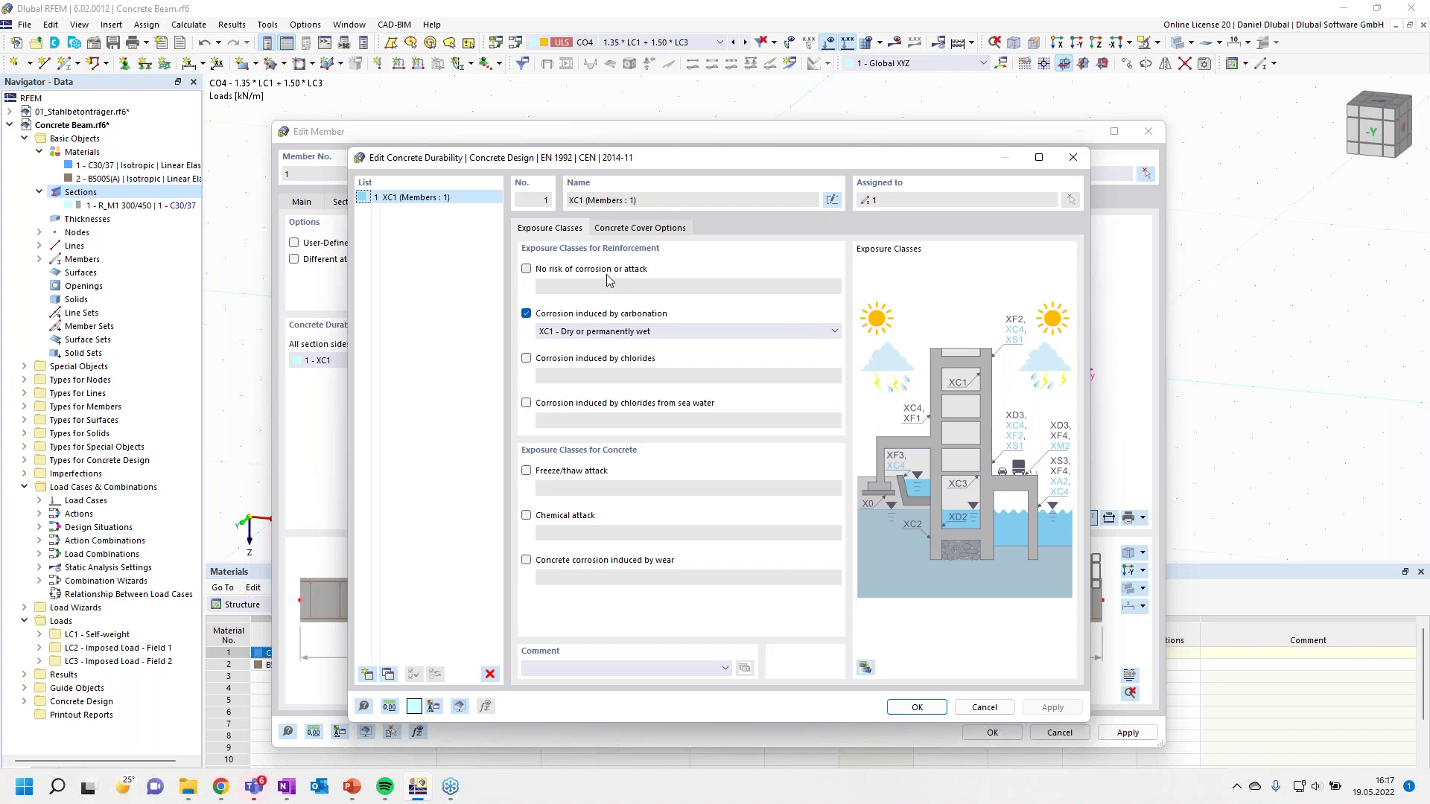
left_click(563, 333)
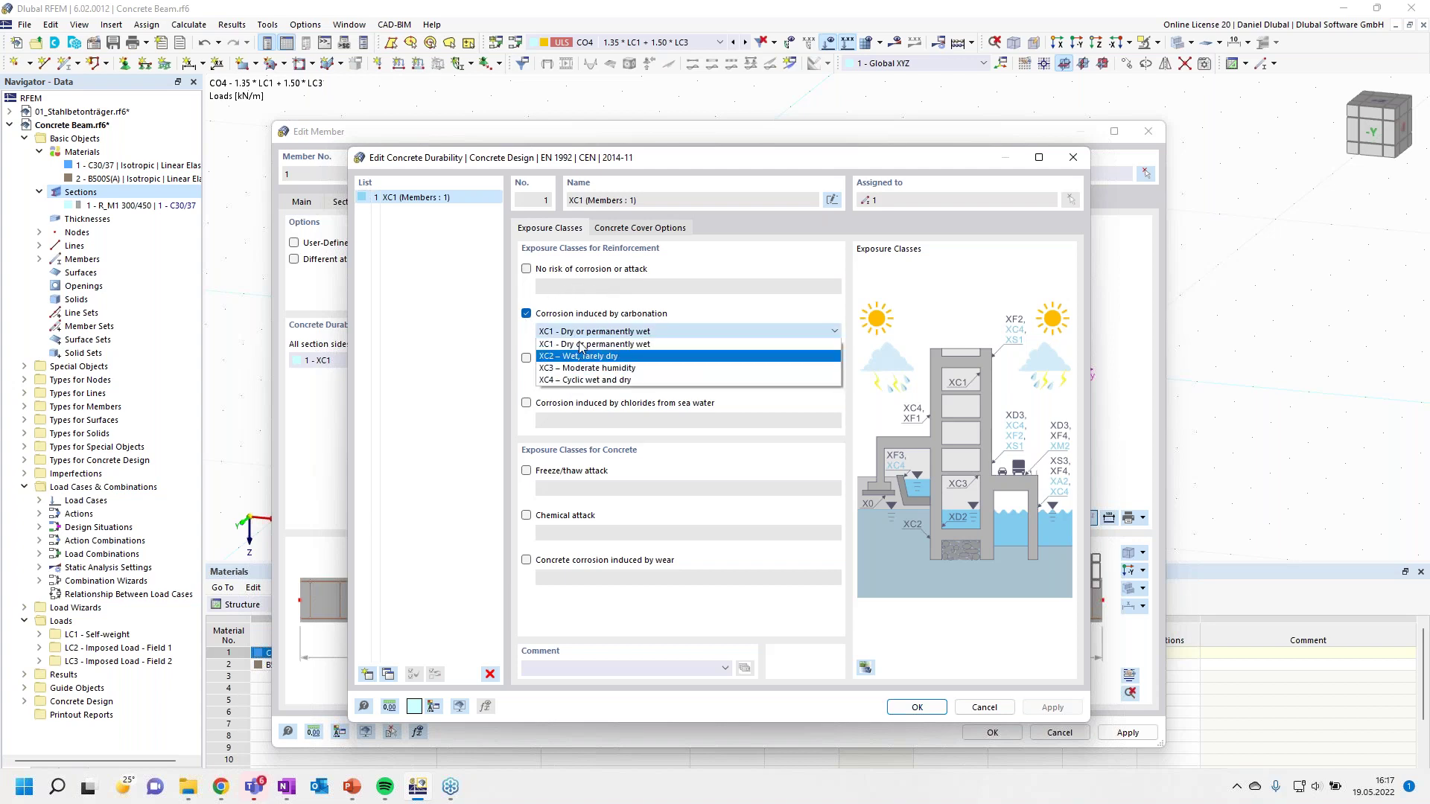
left_click(581, 343)
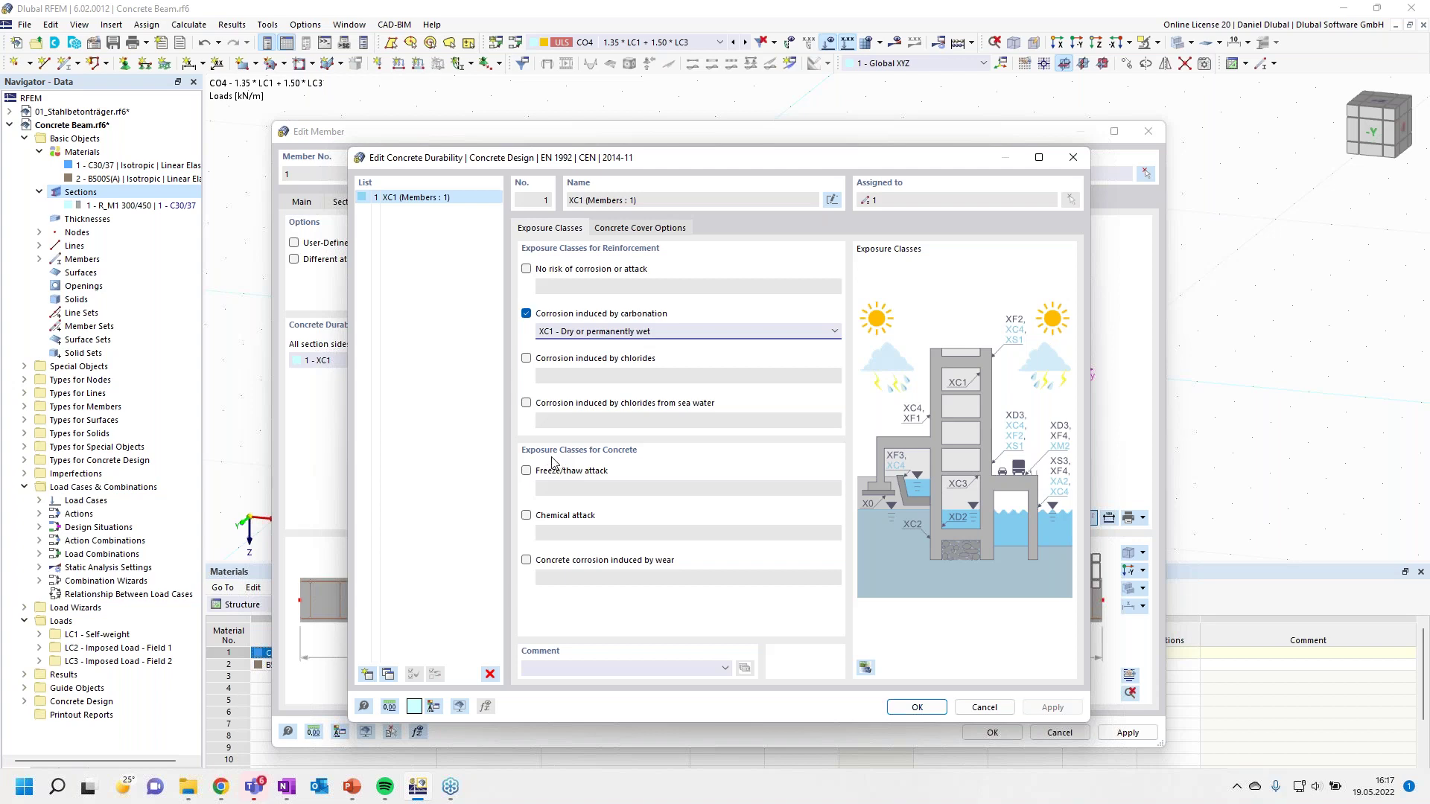
Step: Try freeze/thaw attack class XF3 - High water saturation, without de-icing agents, for the concrete durability and remove it
left_click(523, 473)
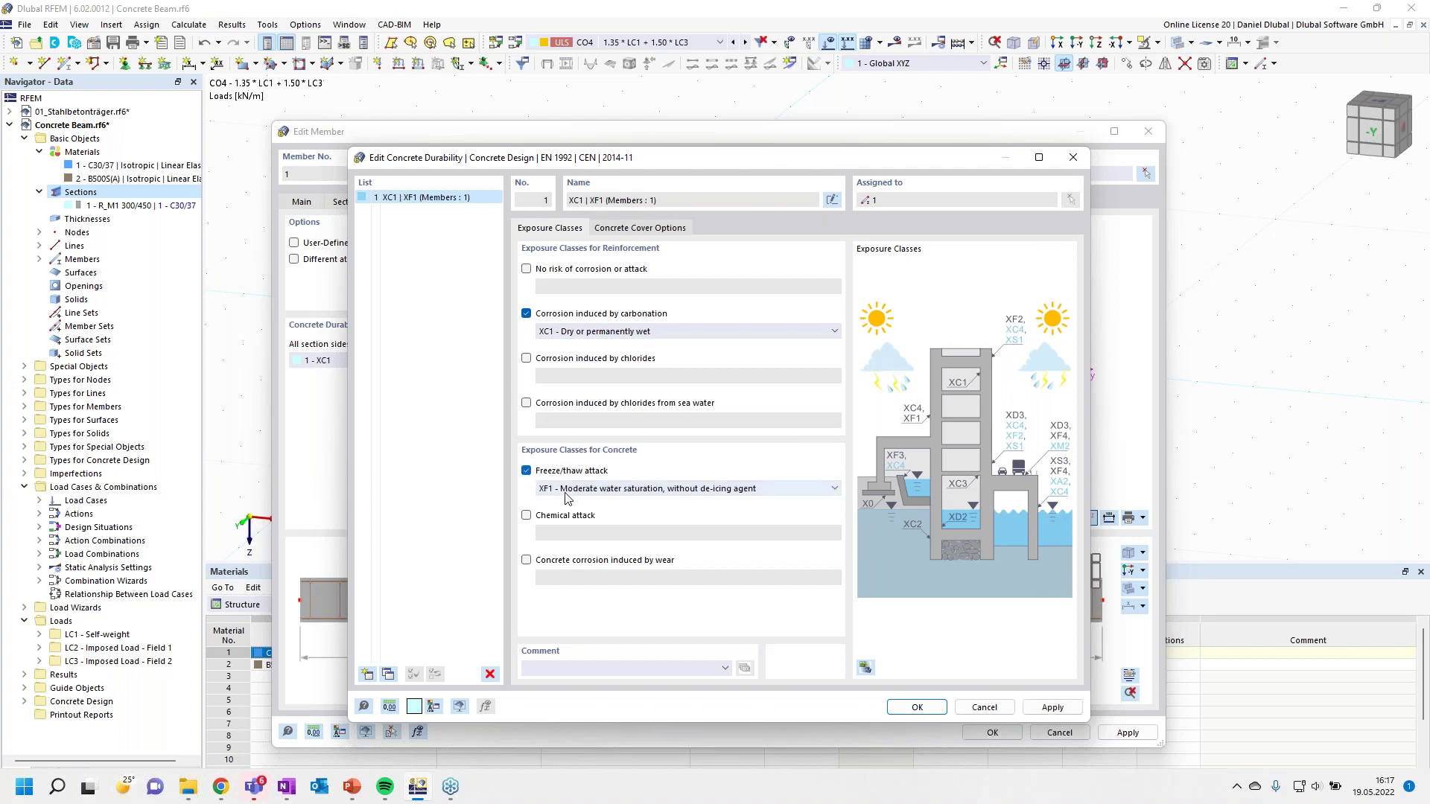
left_click(567, 494)
left_click(581, 530)
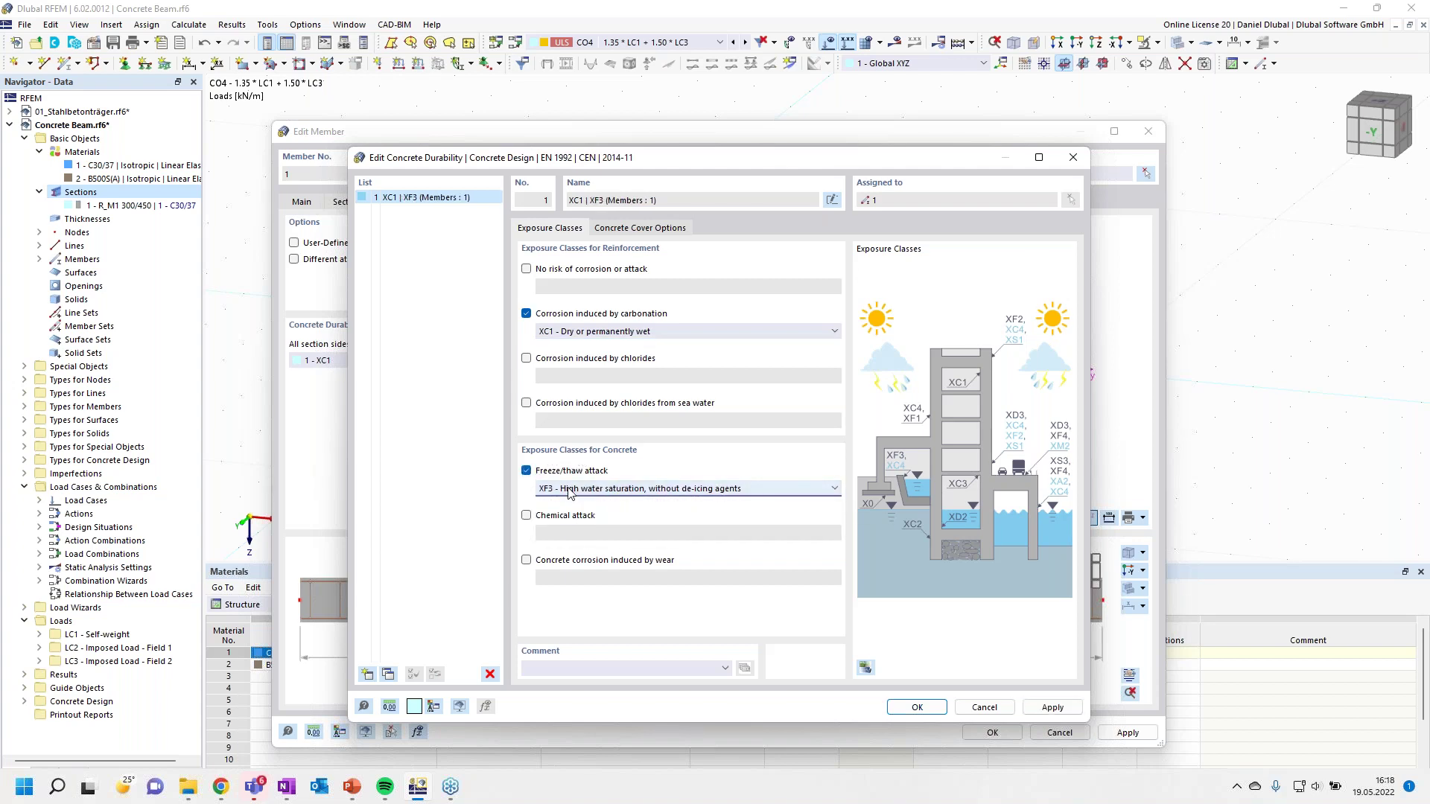
left_click(527, 472)
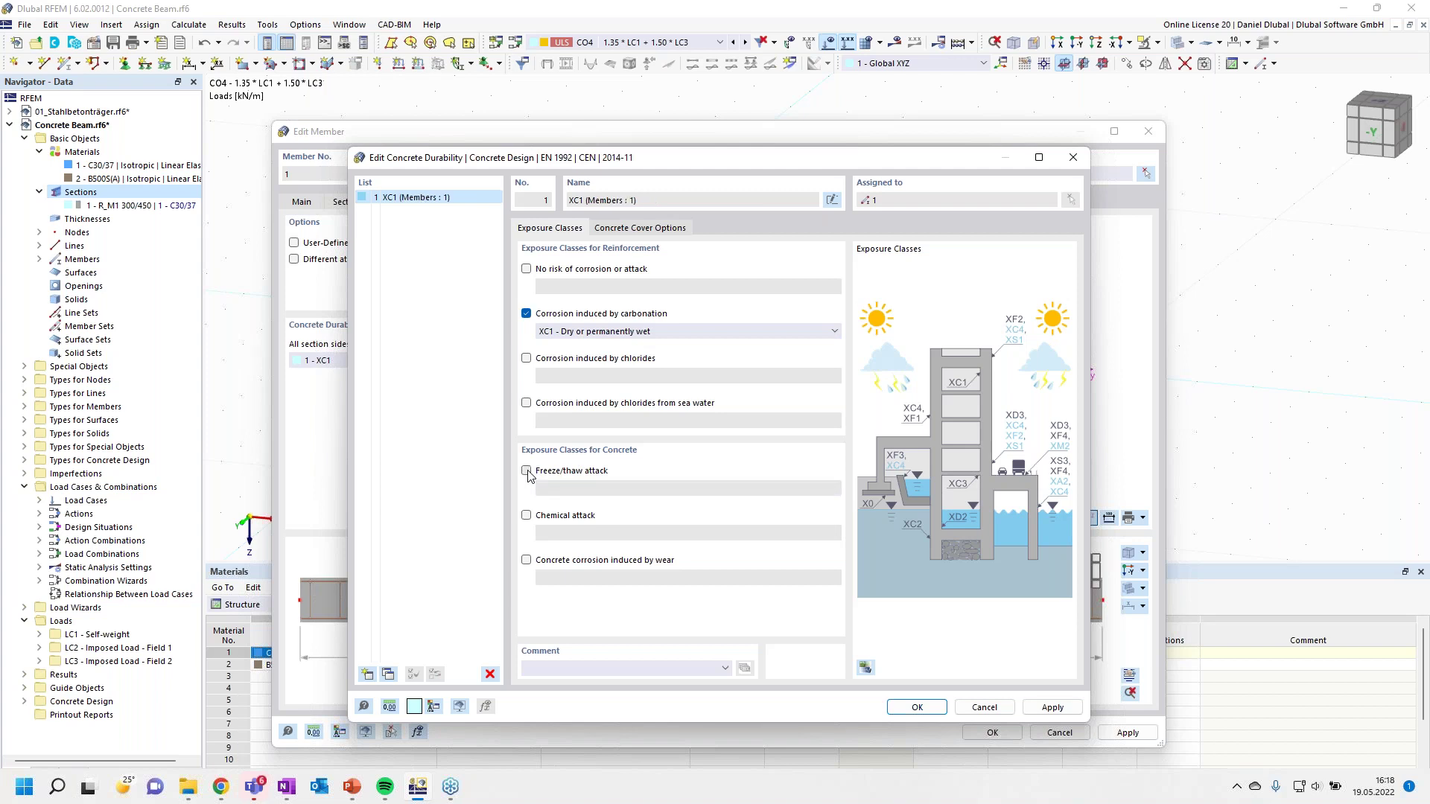
Step: Accept the XC1 concrete durability for all section sides of the beam
left_click_drag(520, 159, 897, 196)
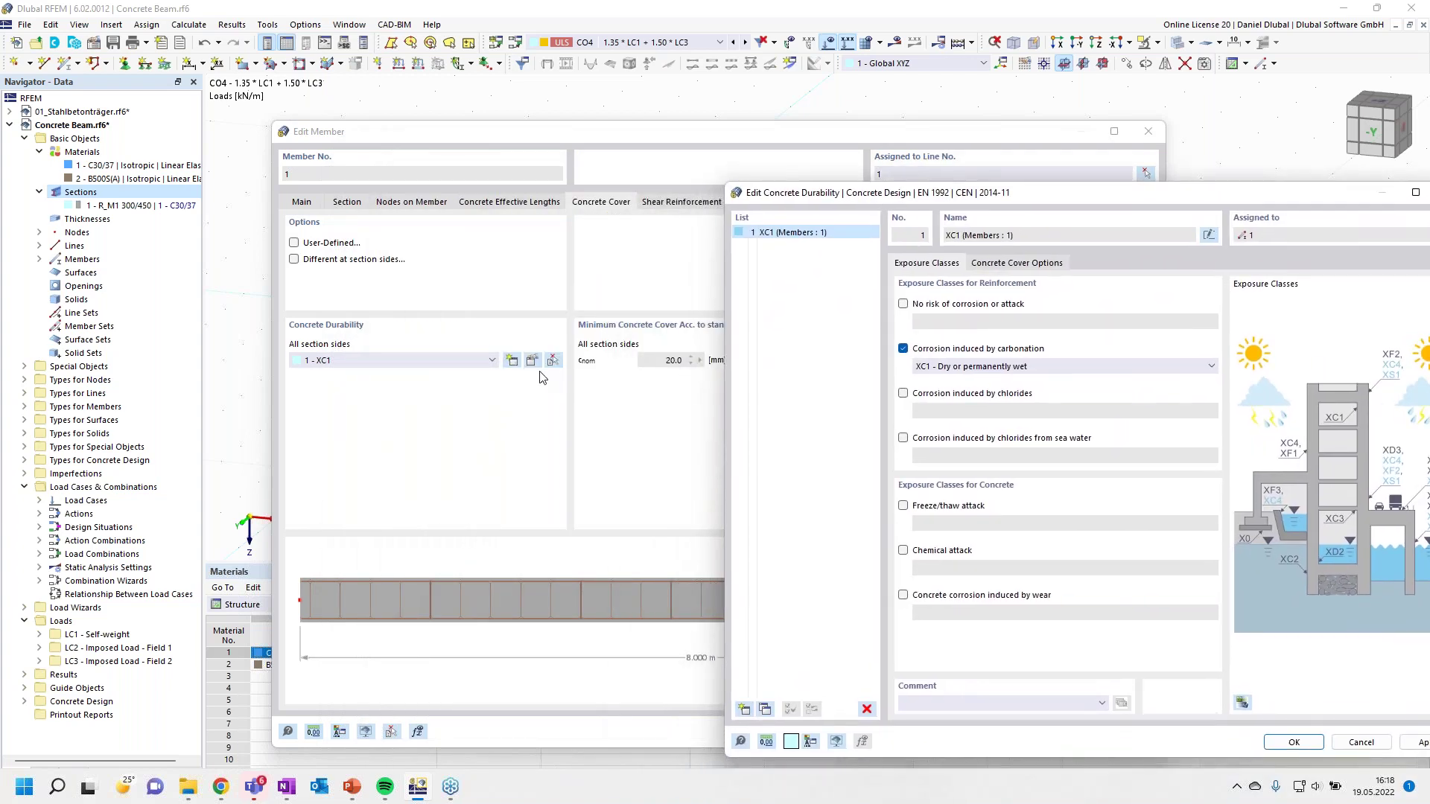
double_click(926, 195)
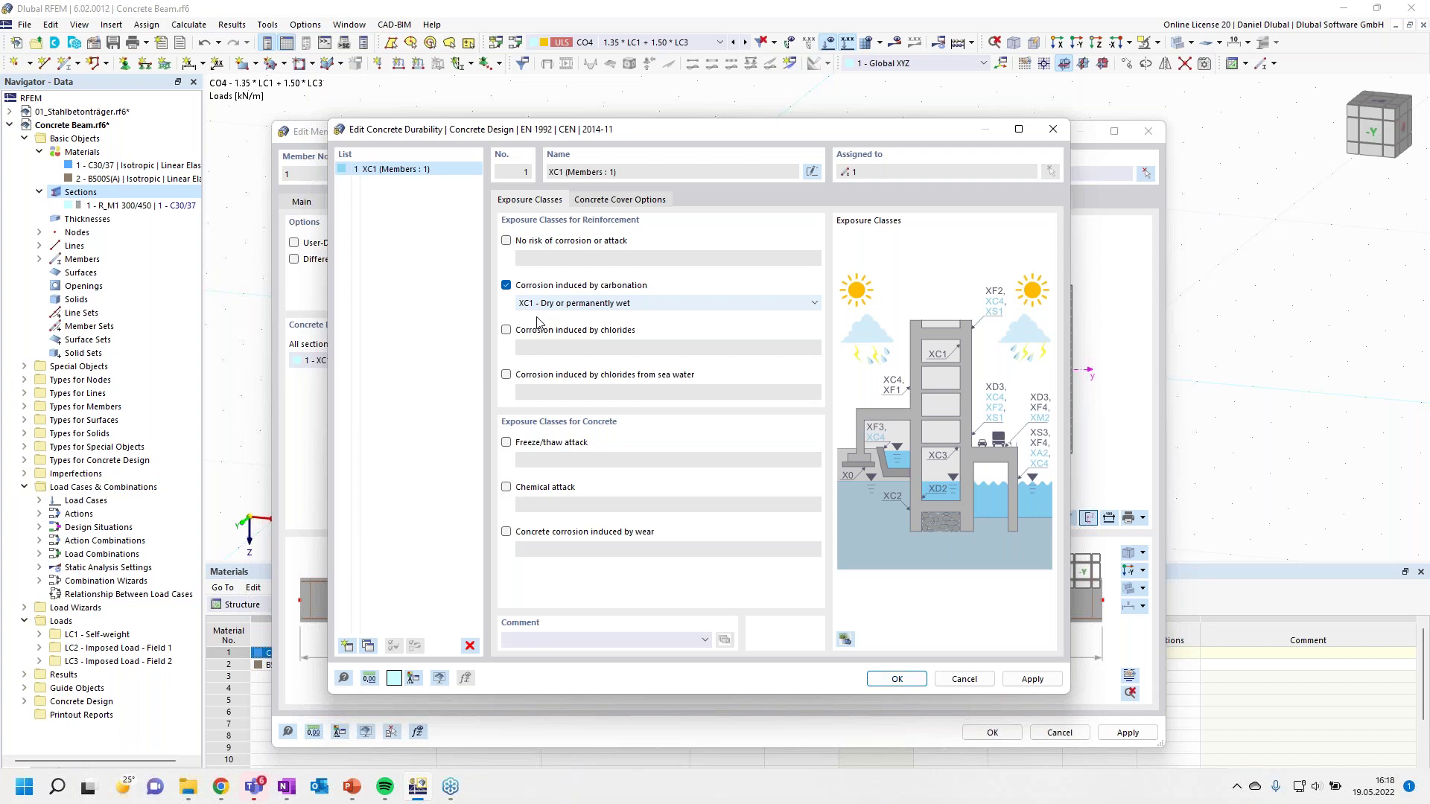
key("Return")
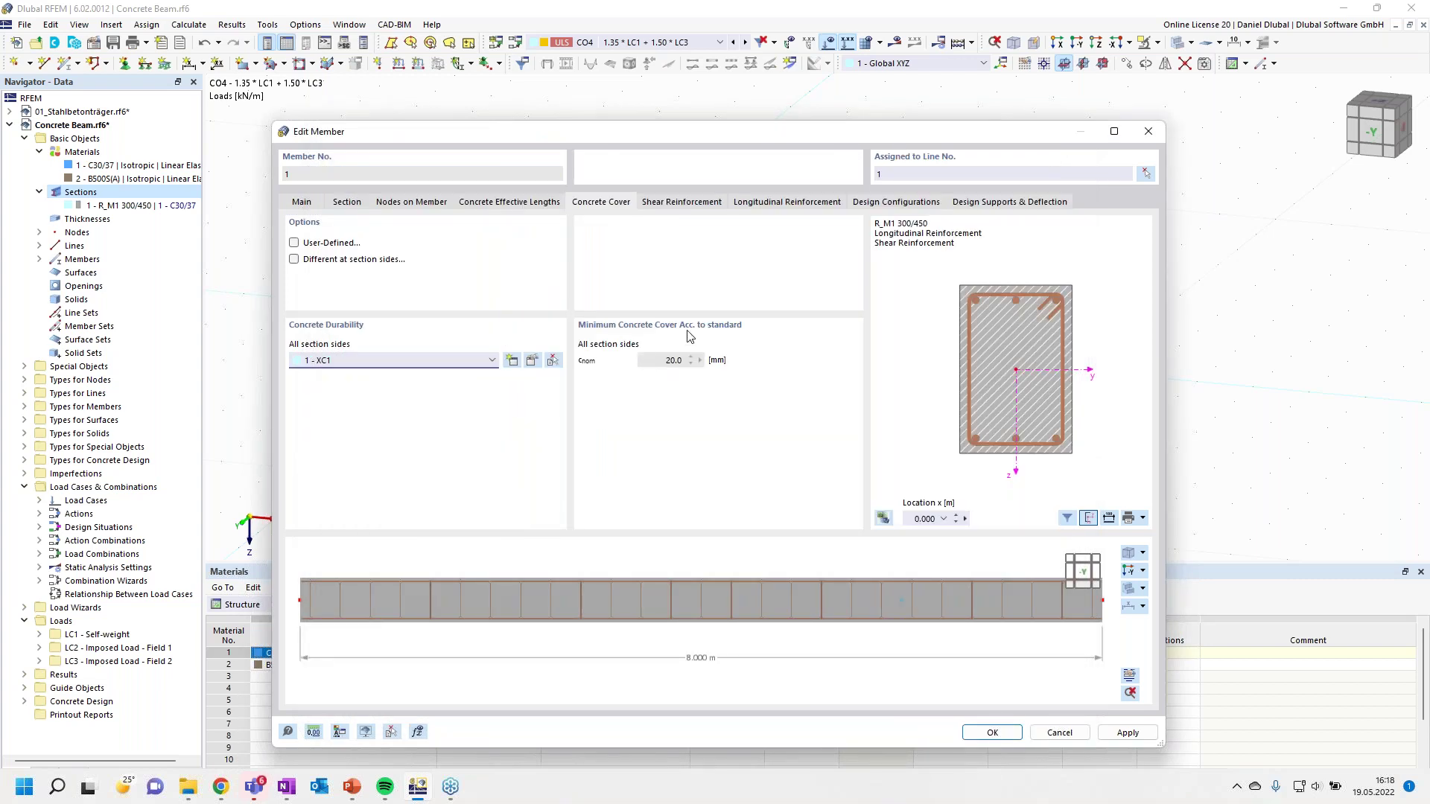
left_click_drag(585, 133, 537, 91)
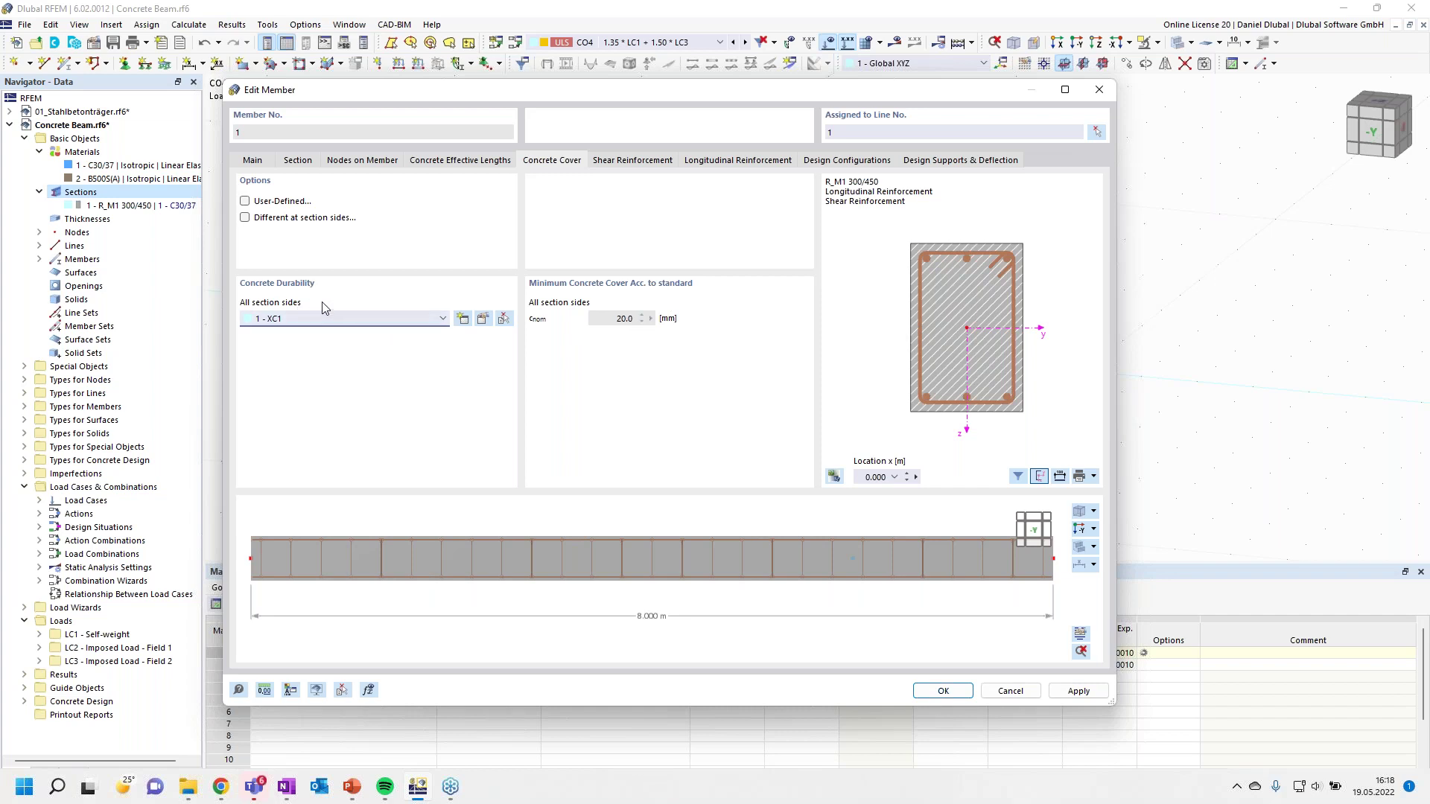
Step: Try the user-defined concrete cover and the different cover at section sides, switching each option off again
left_click(244, 201)
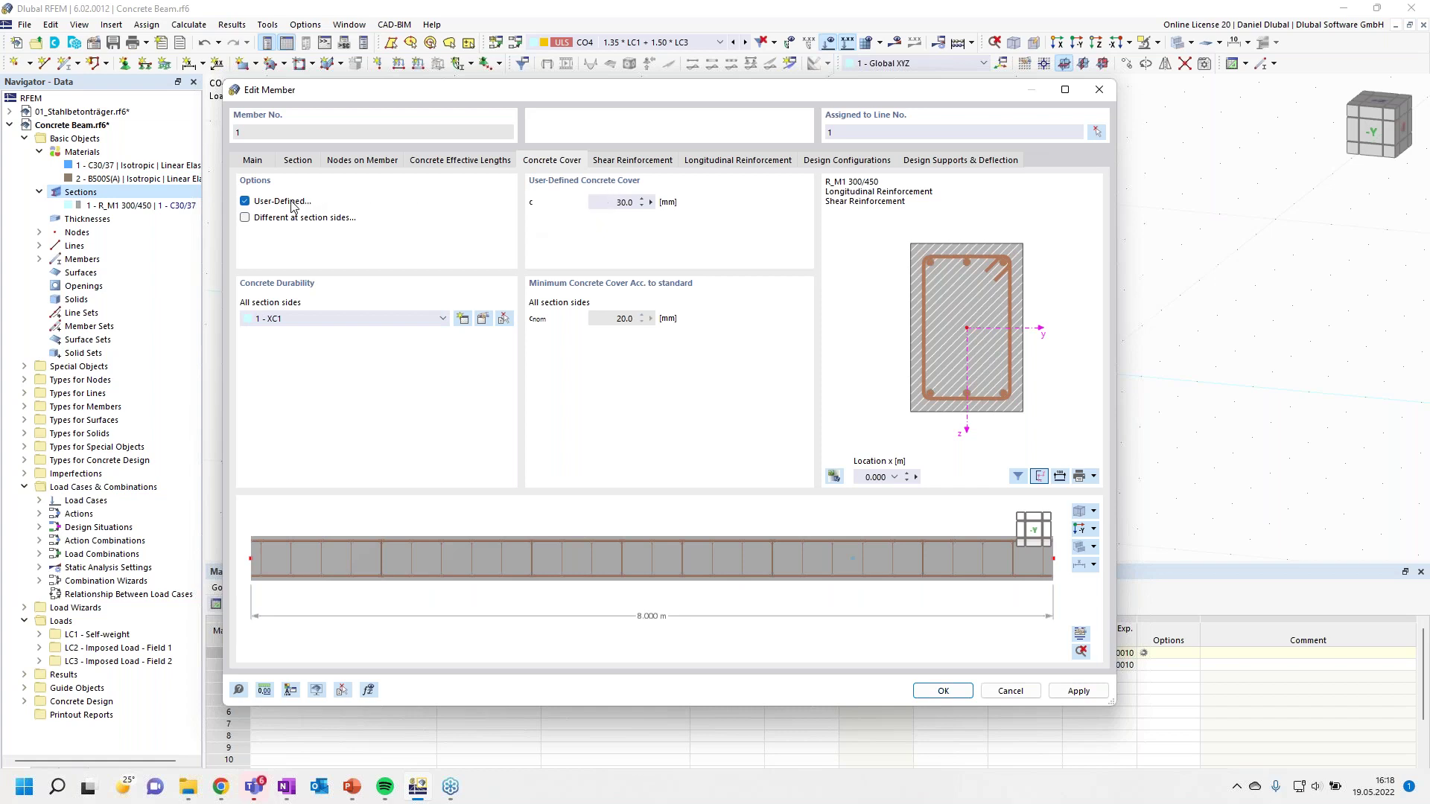
left_click(245, 201)
left_click(245, 217)
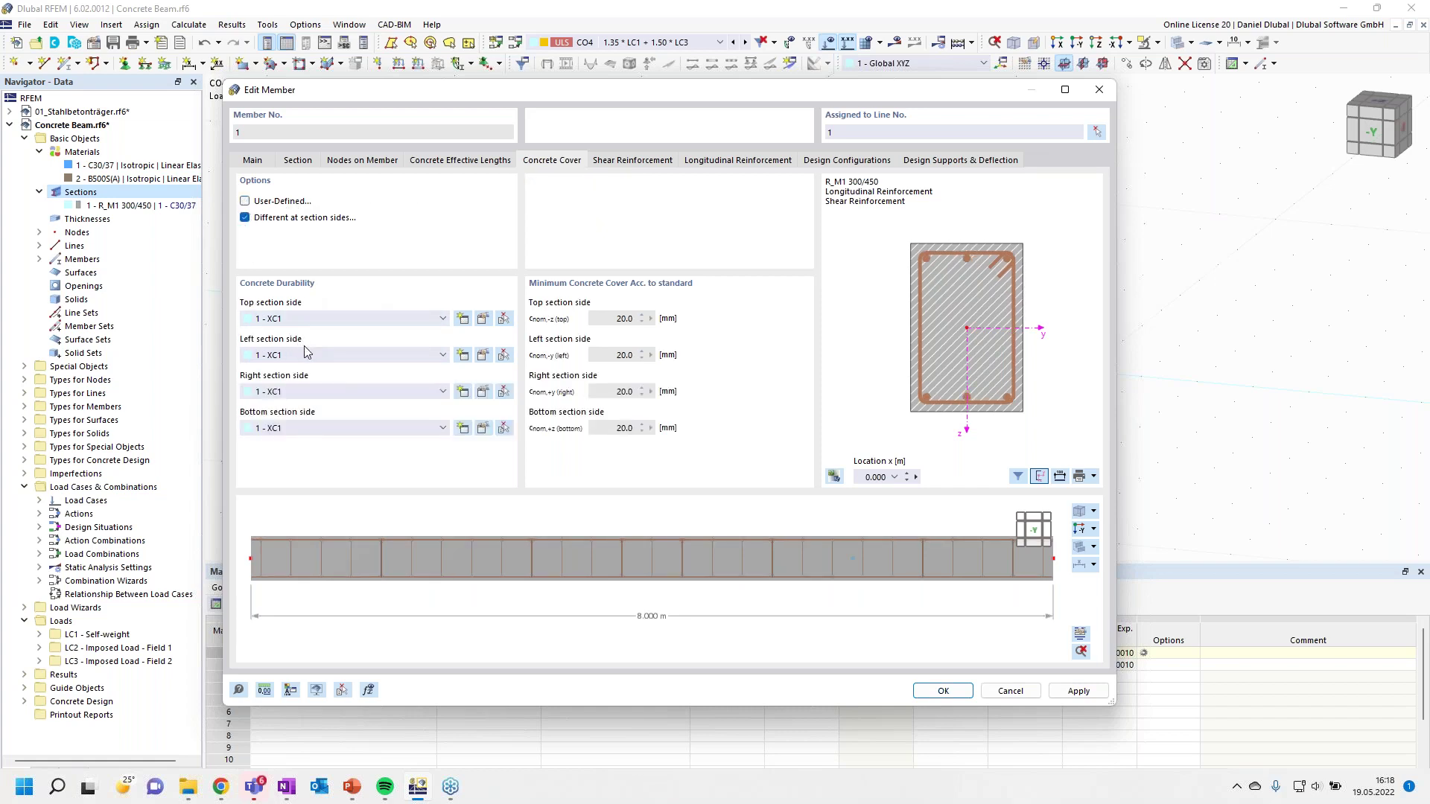
left_click(246, 218)
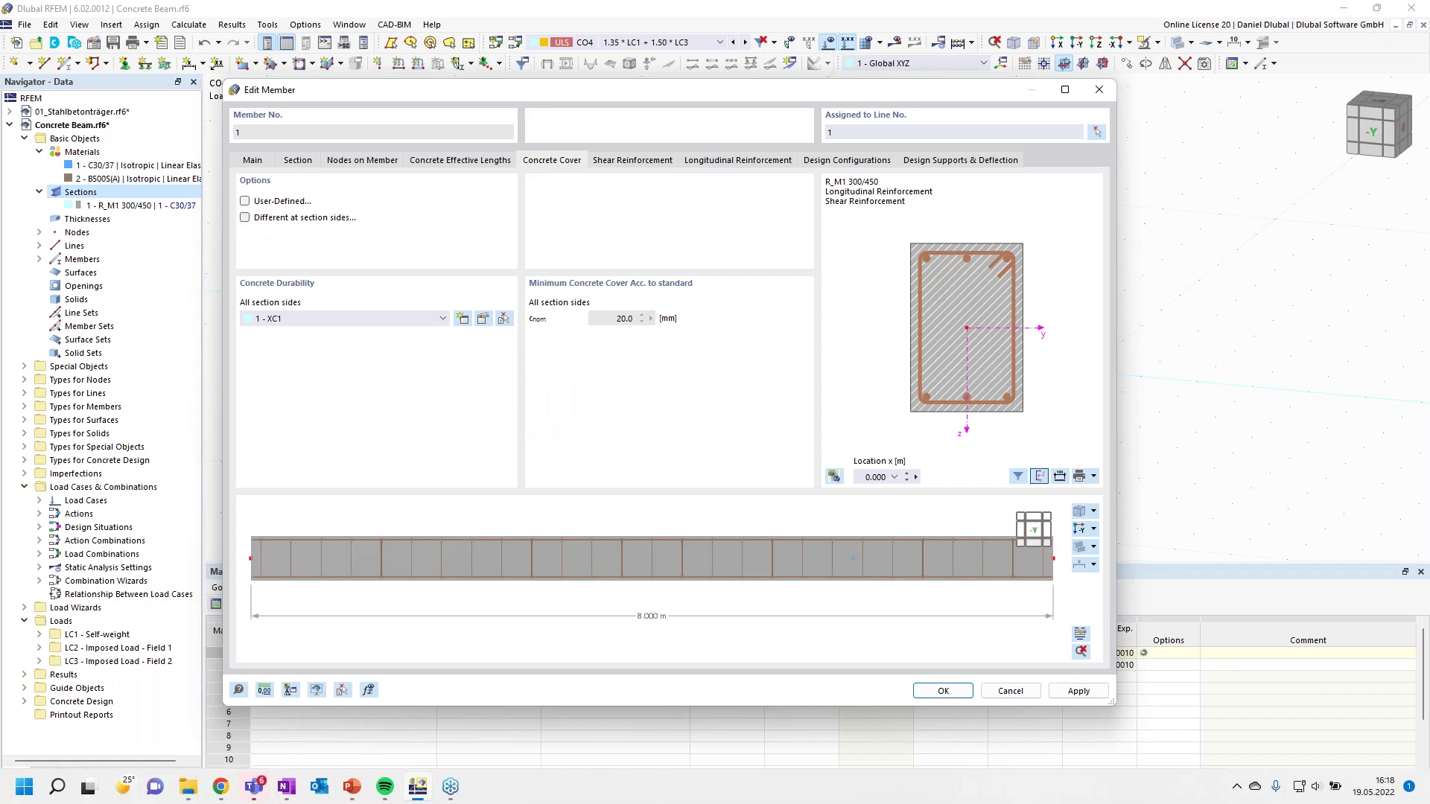
Step: Try stirrup types B | Two legged | Closed | Hook 90° and H | Four legged | Closed | Hook 135°, returning to type A
left_click(660, 163)
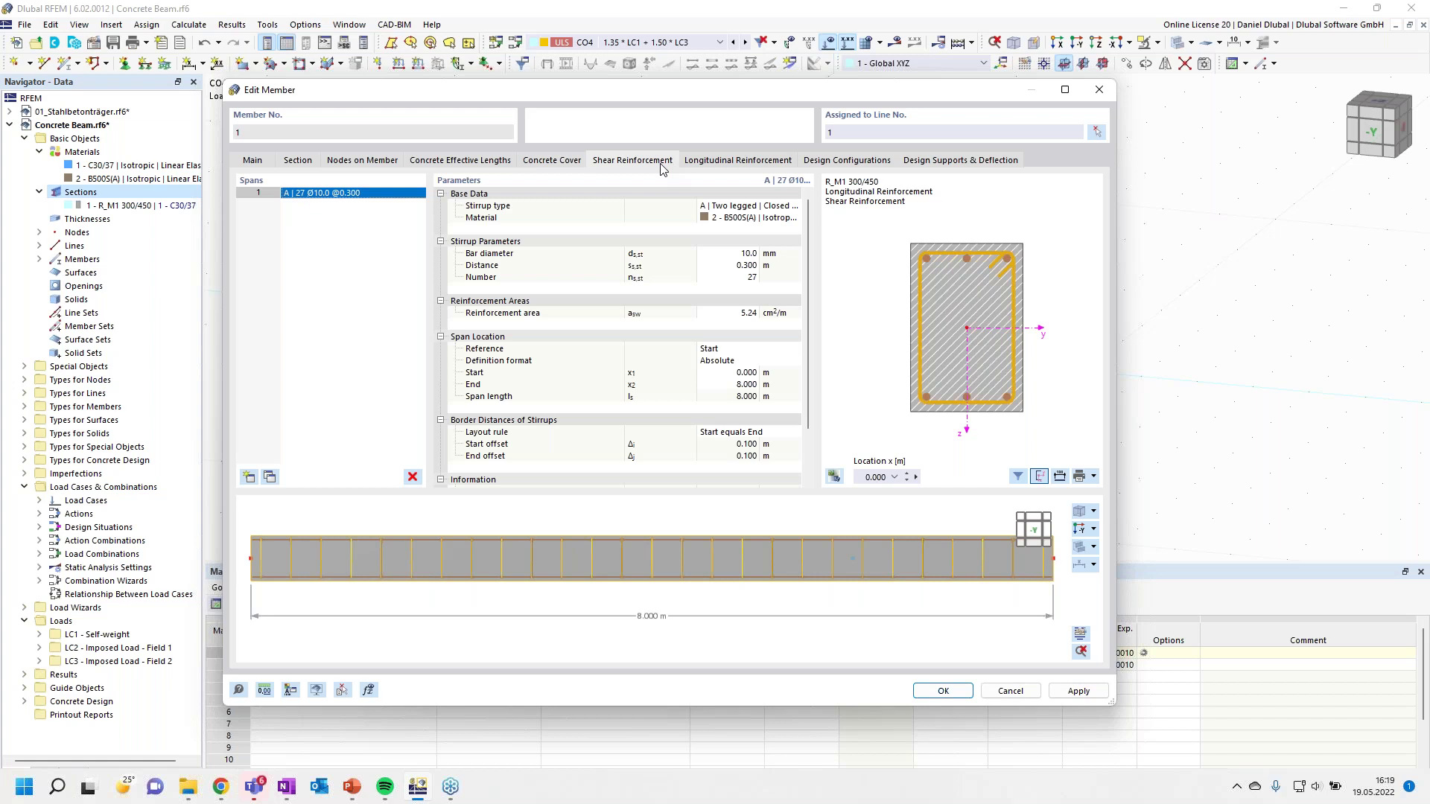
left_click(737, 205)
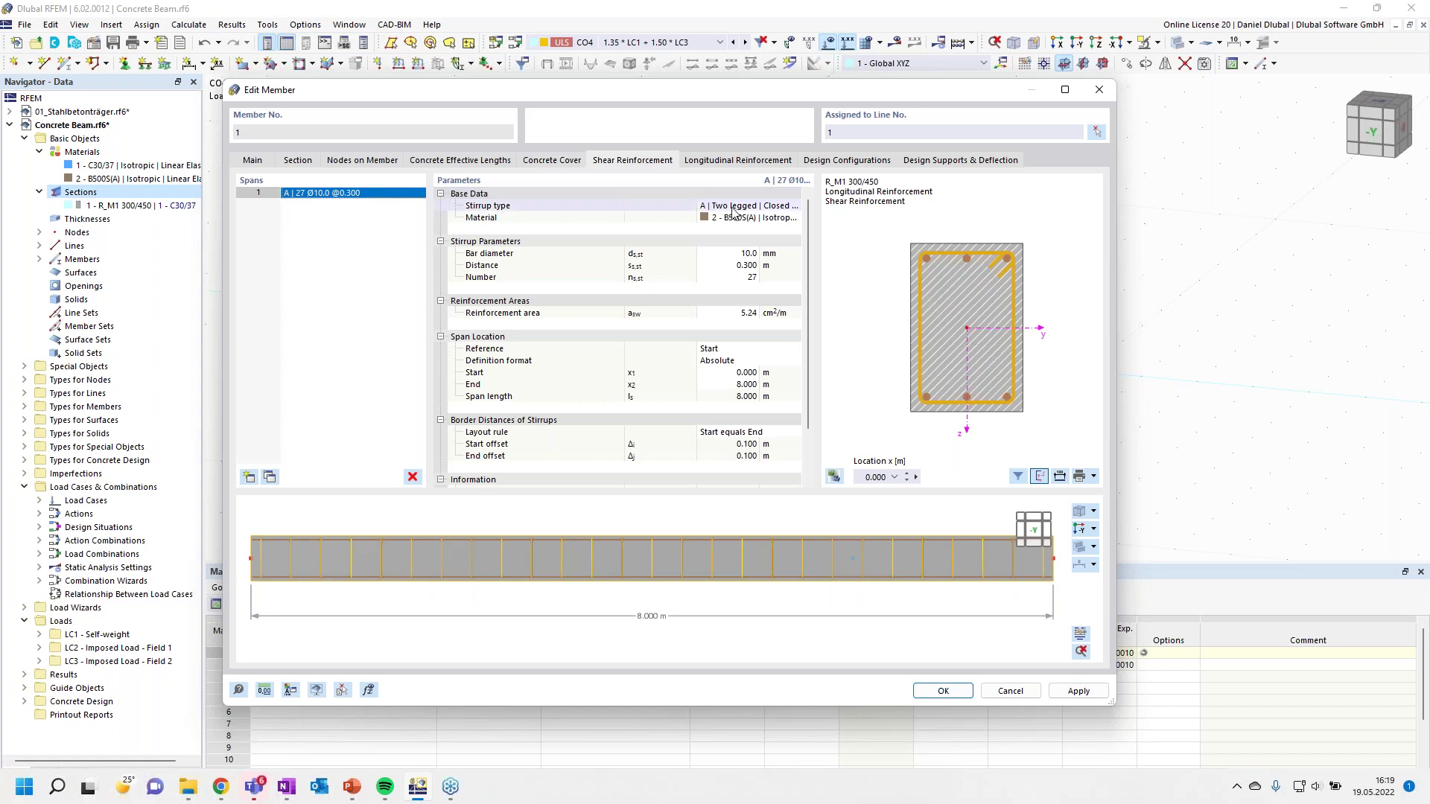
left_click(784, 211)
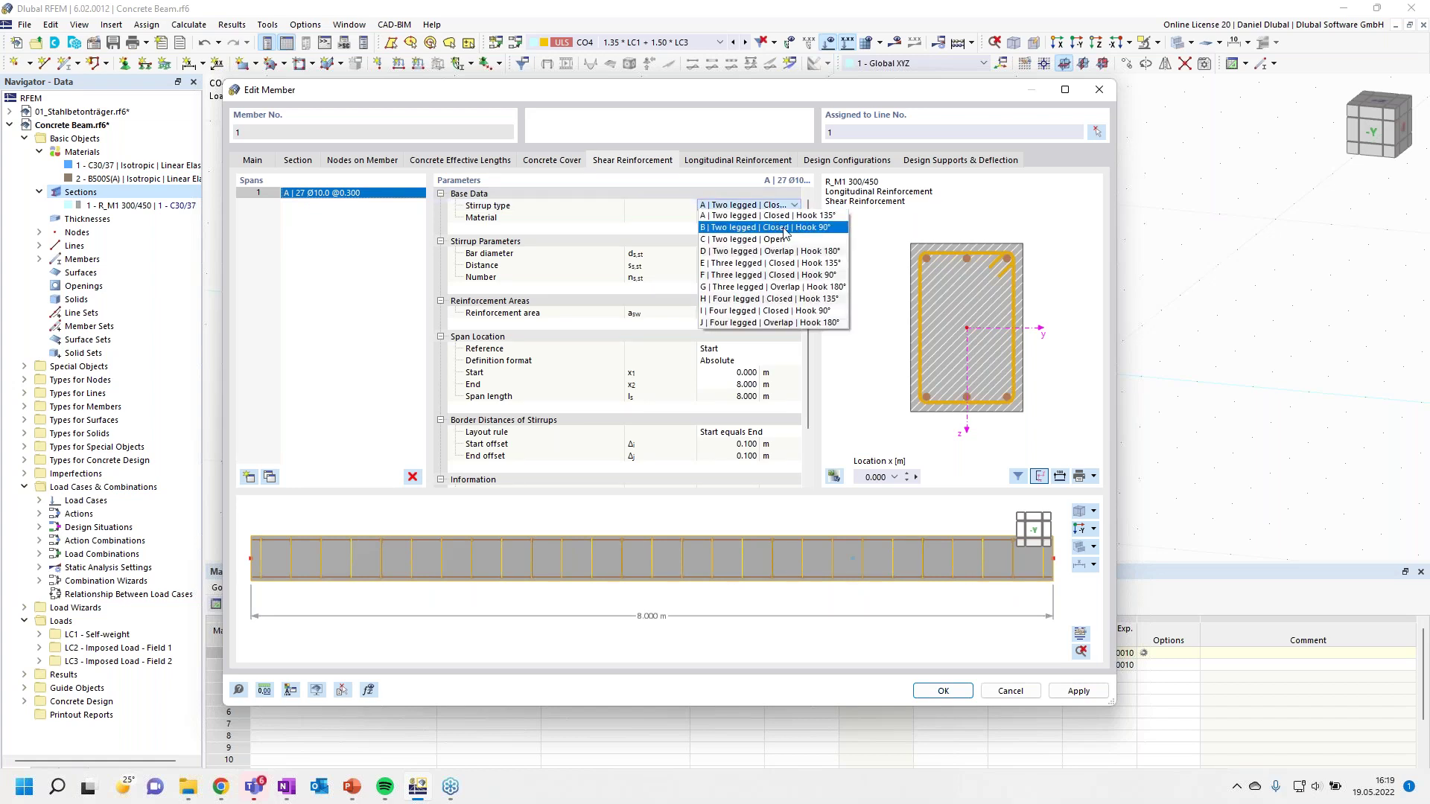
left_click(787, 218)
left_click(791, 206)
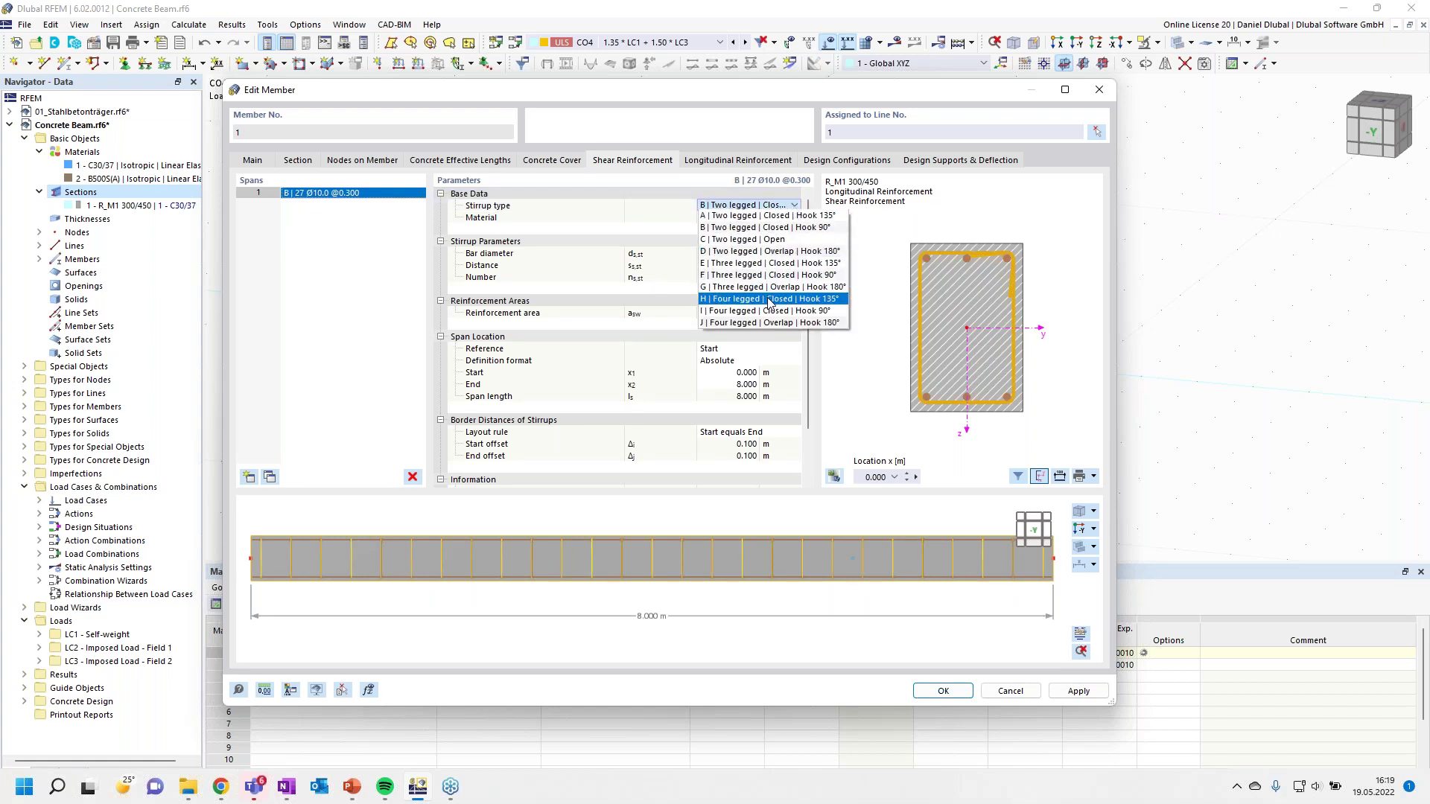
left_click(772, 280)
left_click(794, 206)
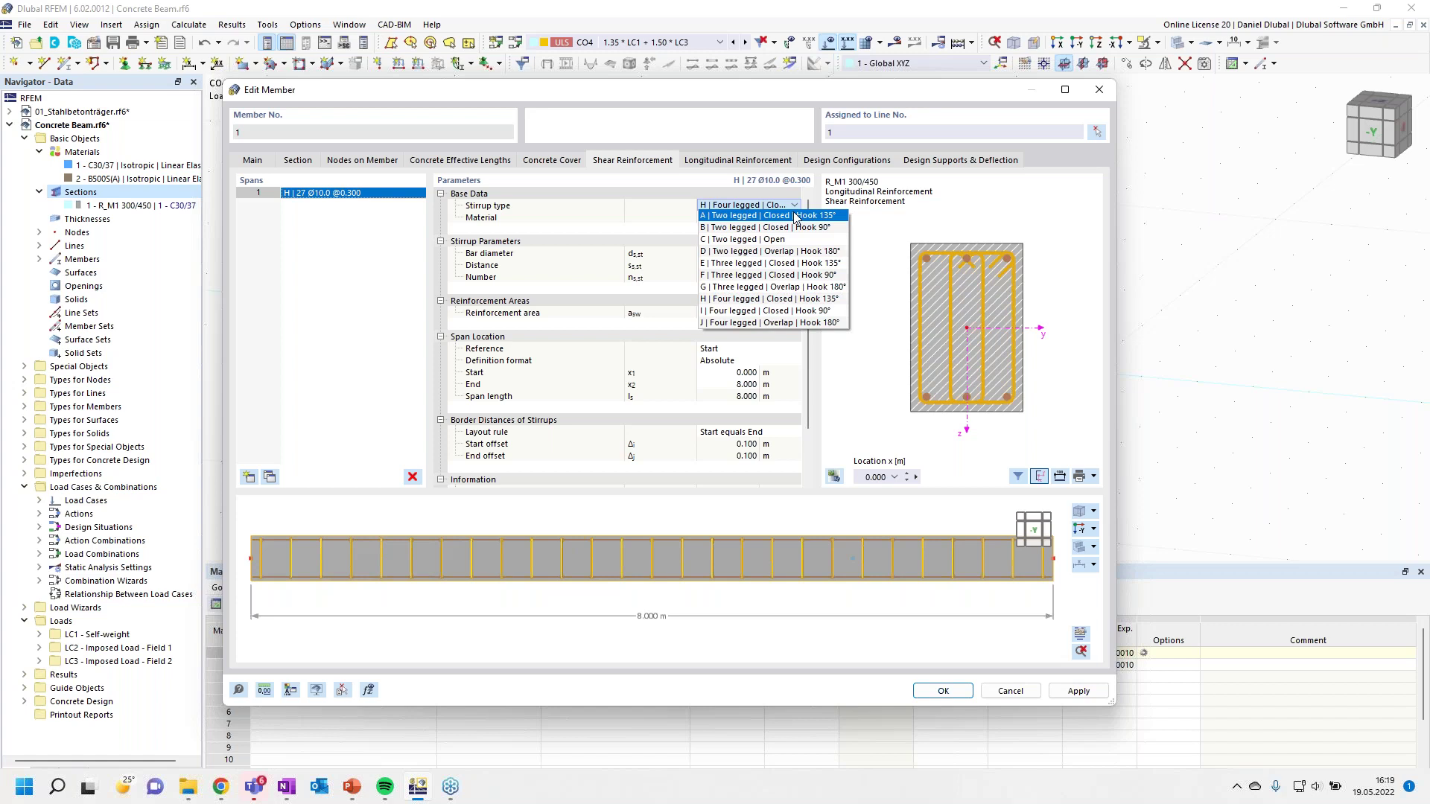
left_click(794, 215)
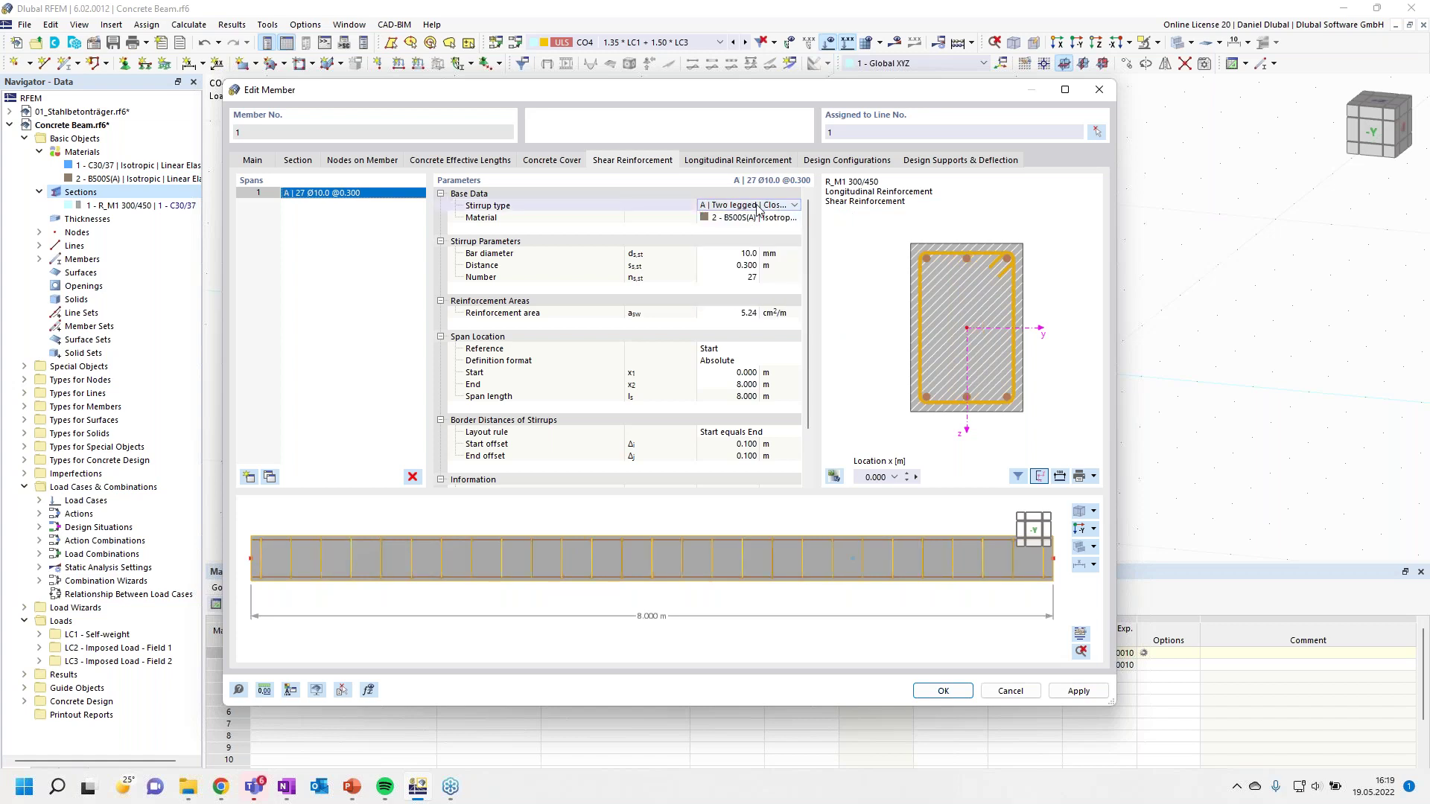
left_click(794, 206)
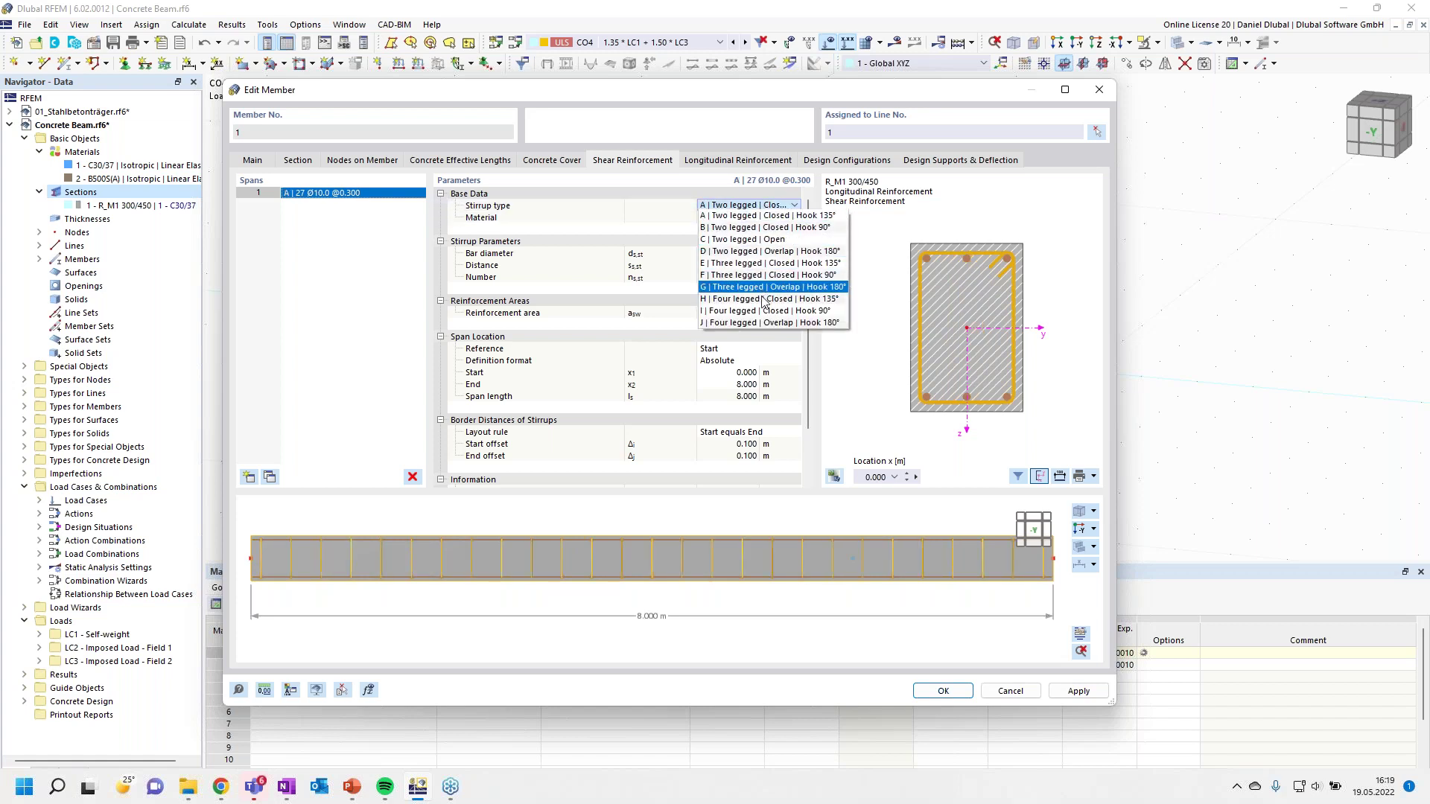
left_click(748, 216)
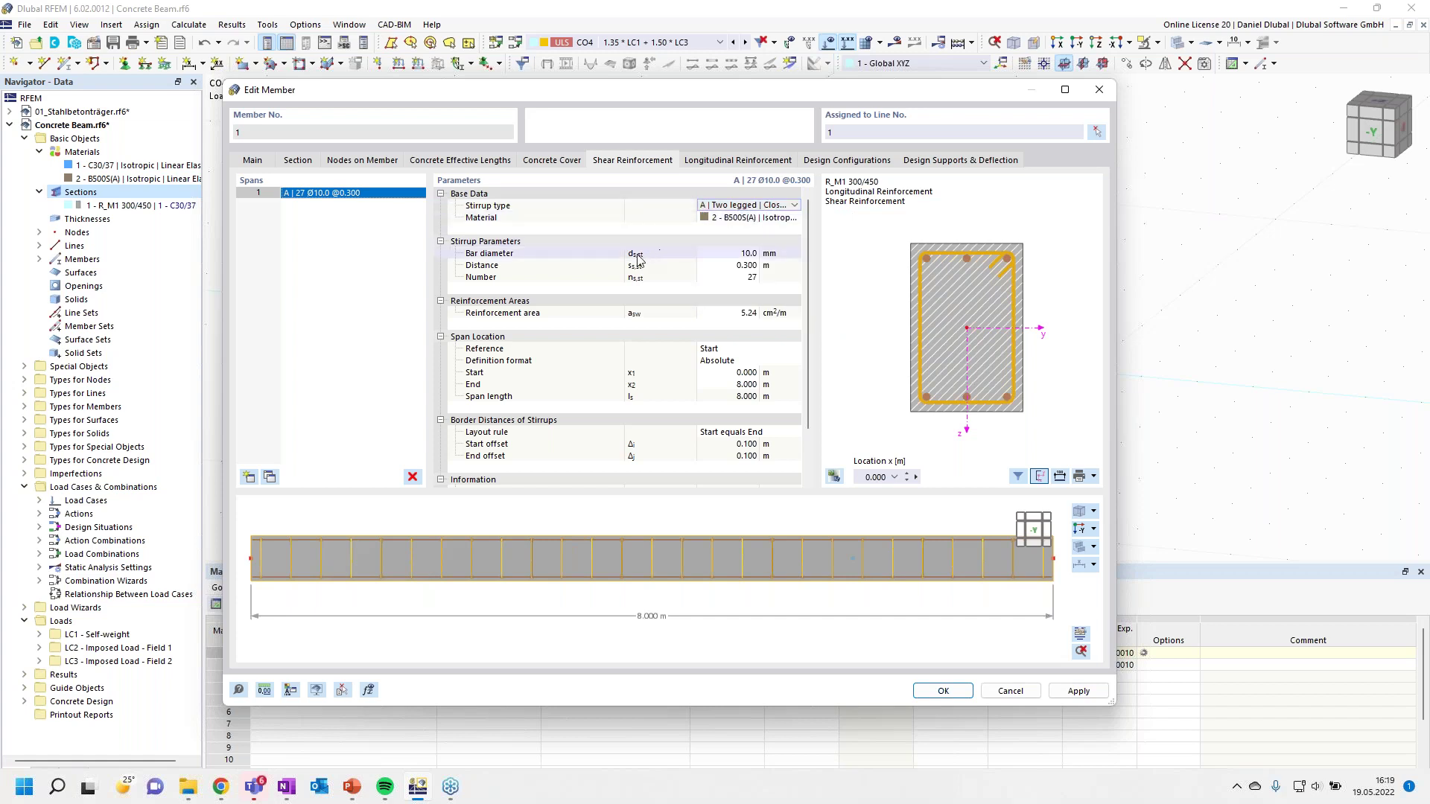
Step: Set the stirrups' bar diameter to 8 mm and their distance to 0.150 m in the shear reinforcement
left_click(737, 254)
type("8")
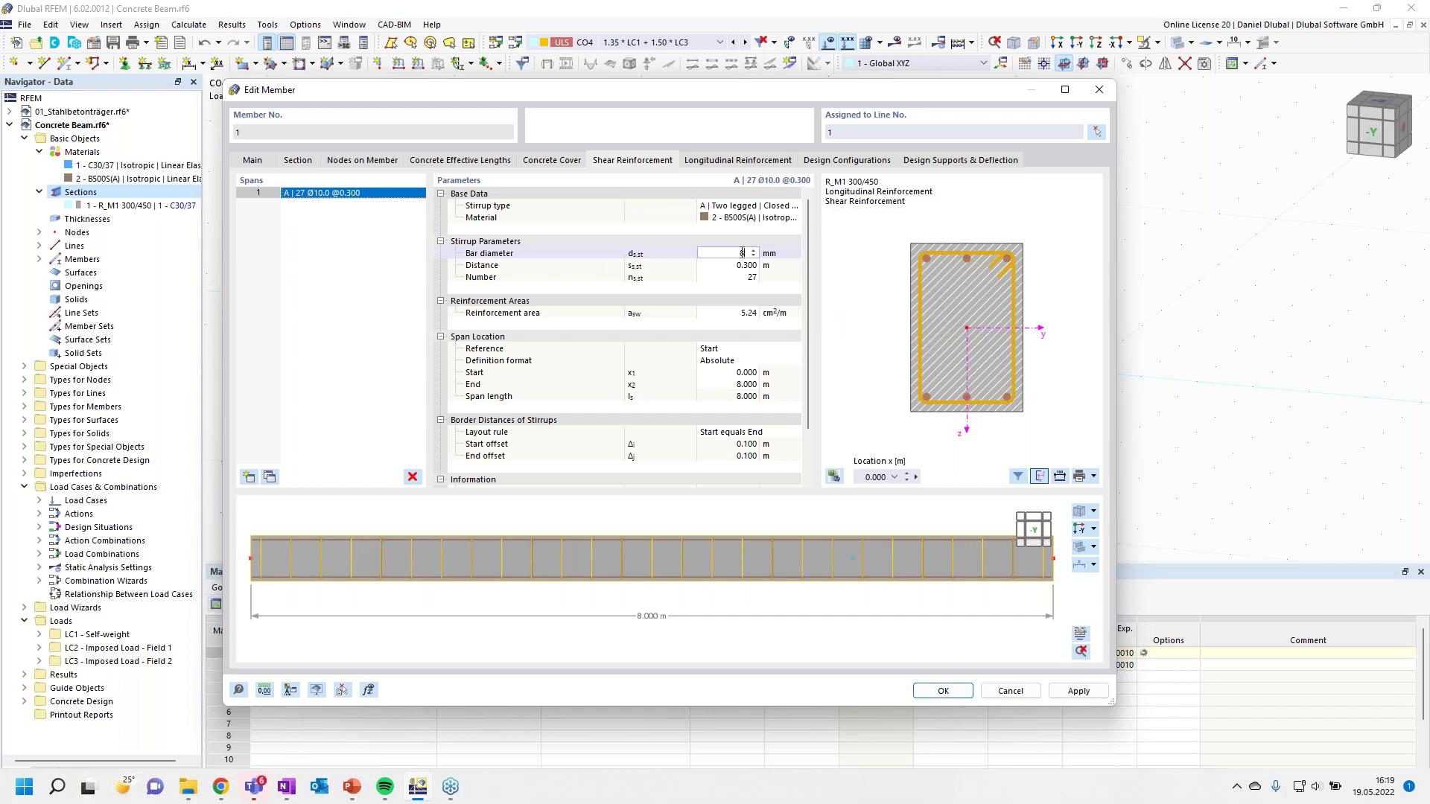
left_click(780, 277)
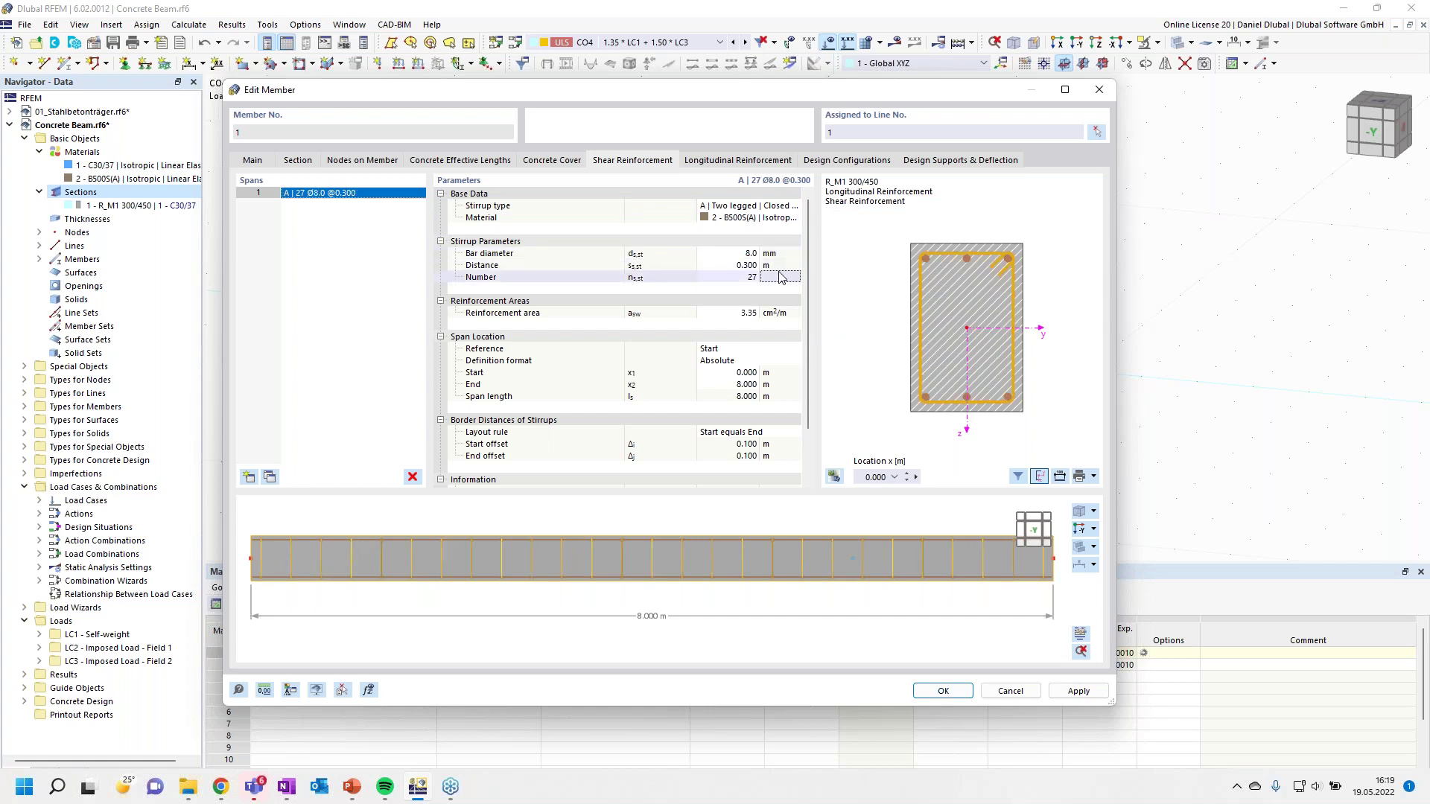
left_click(741, 266)
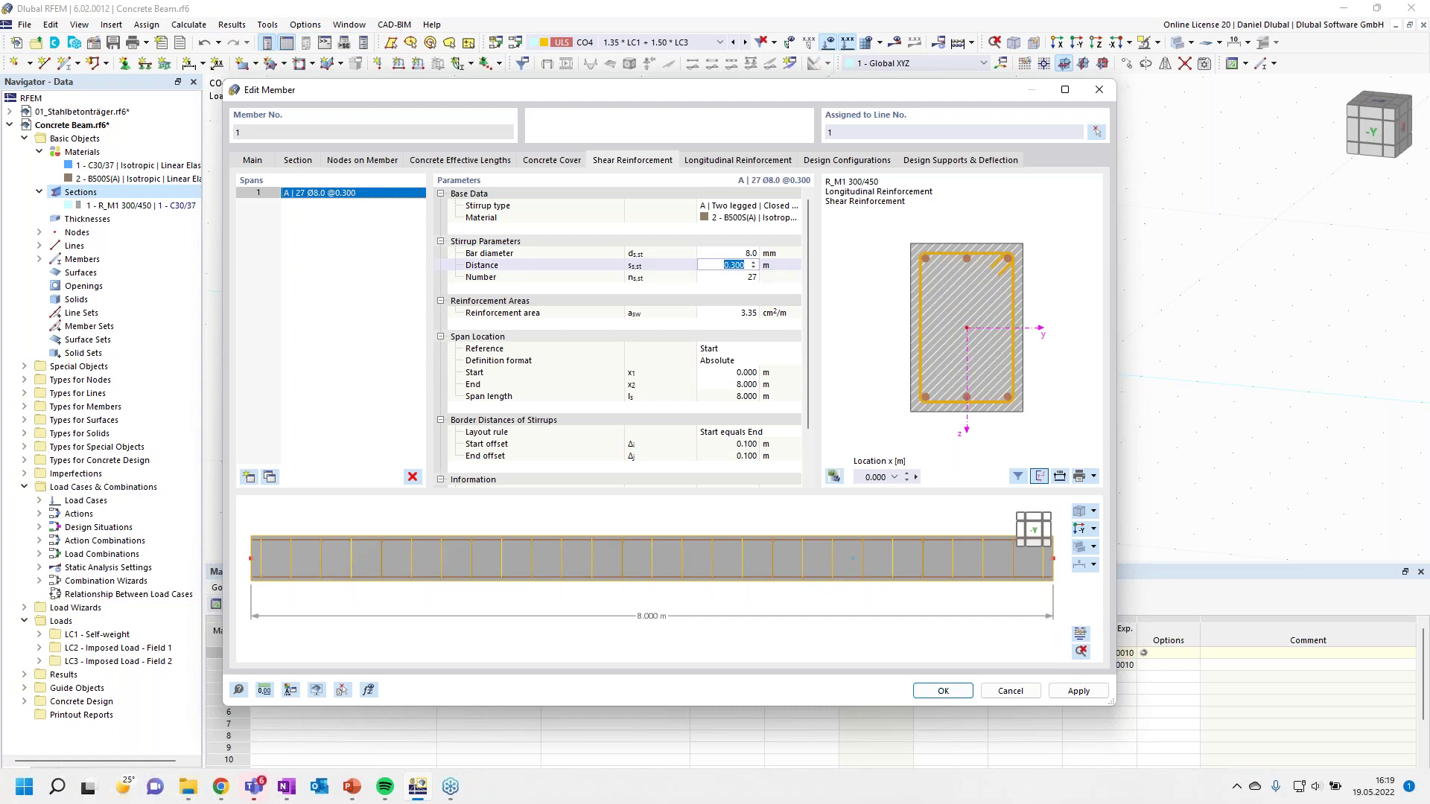
type("0,15")
left_click(774, 254)
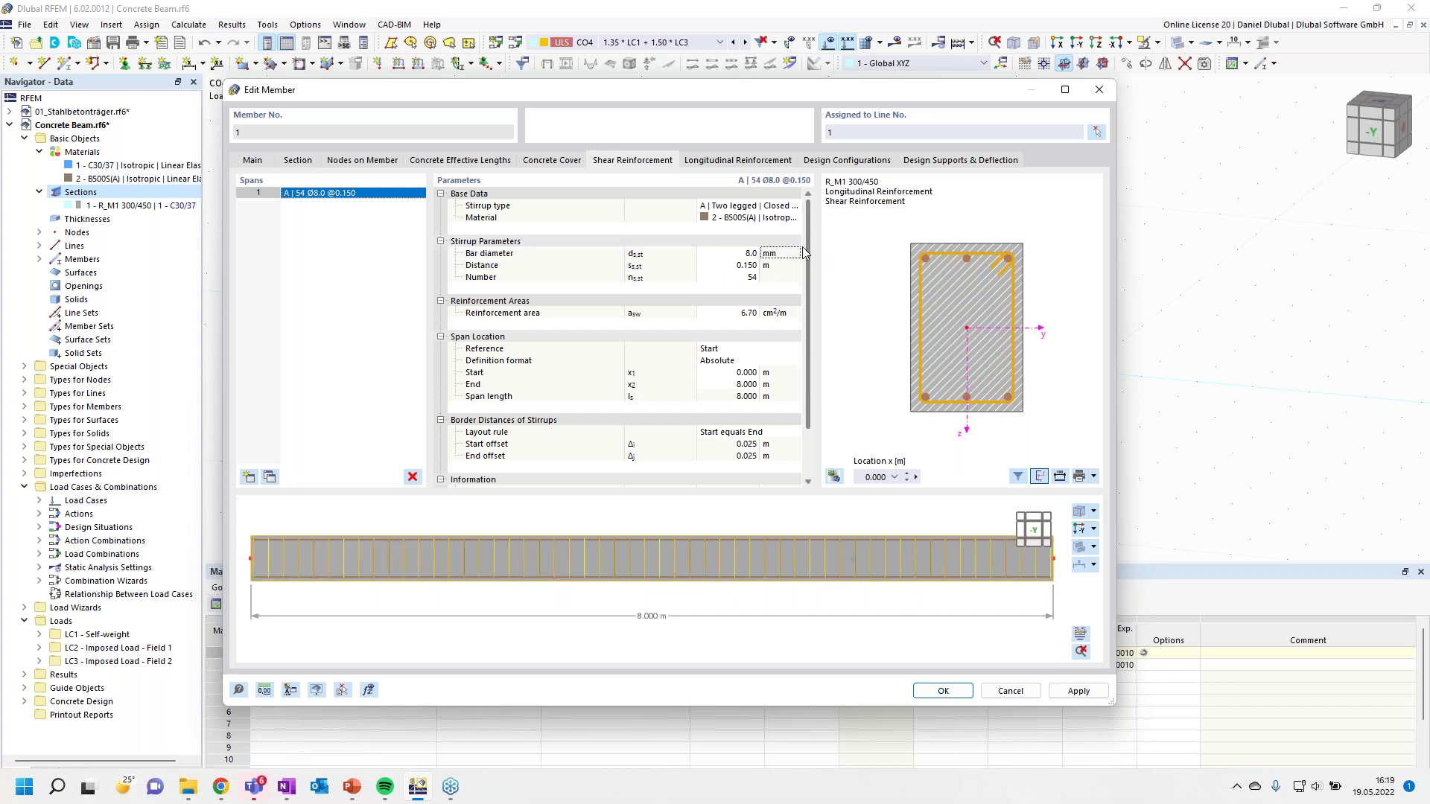
scroll(808, 289, "down", 1)
scroll(808, 289, "down", 1)
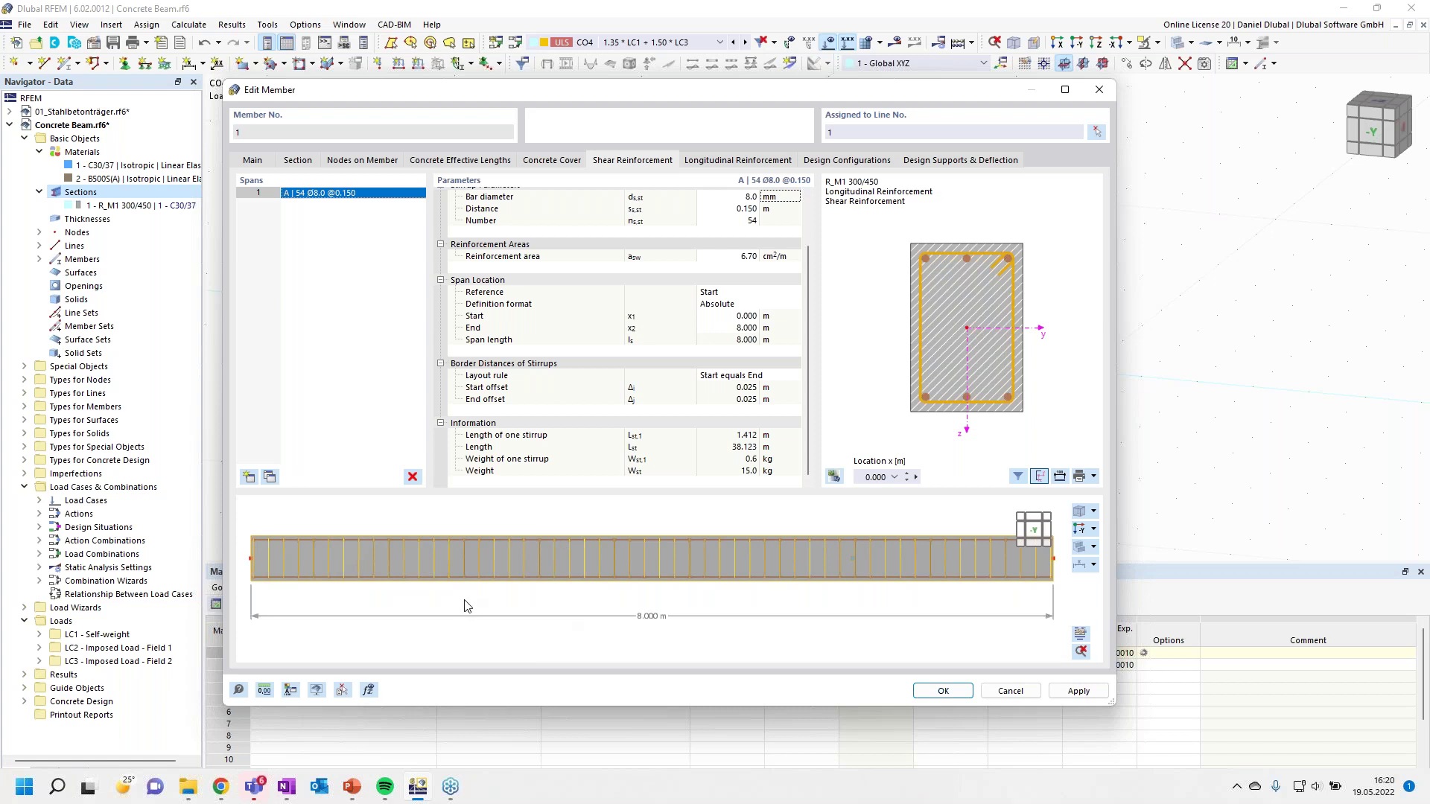
Step: Change the rebar type of the beam's longitudinal reinforcement to B | Unsymmetrical
left_click(754, 161)
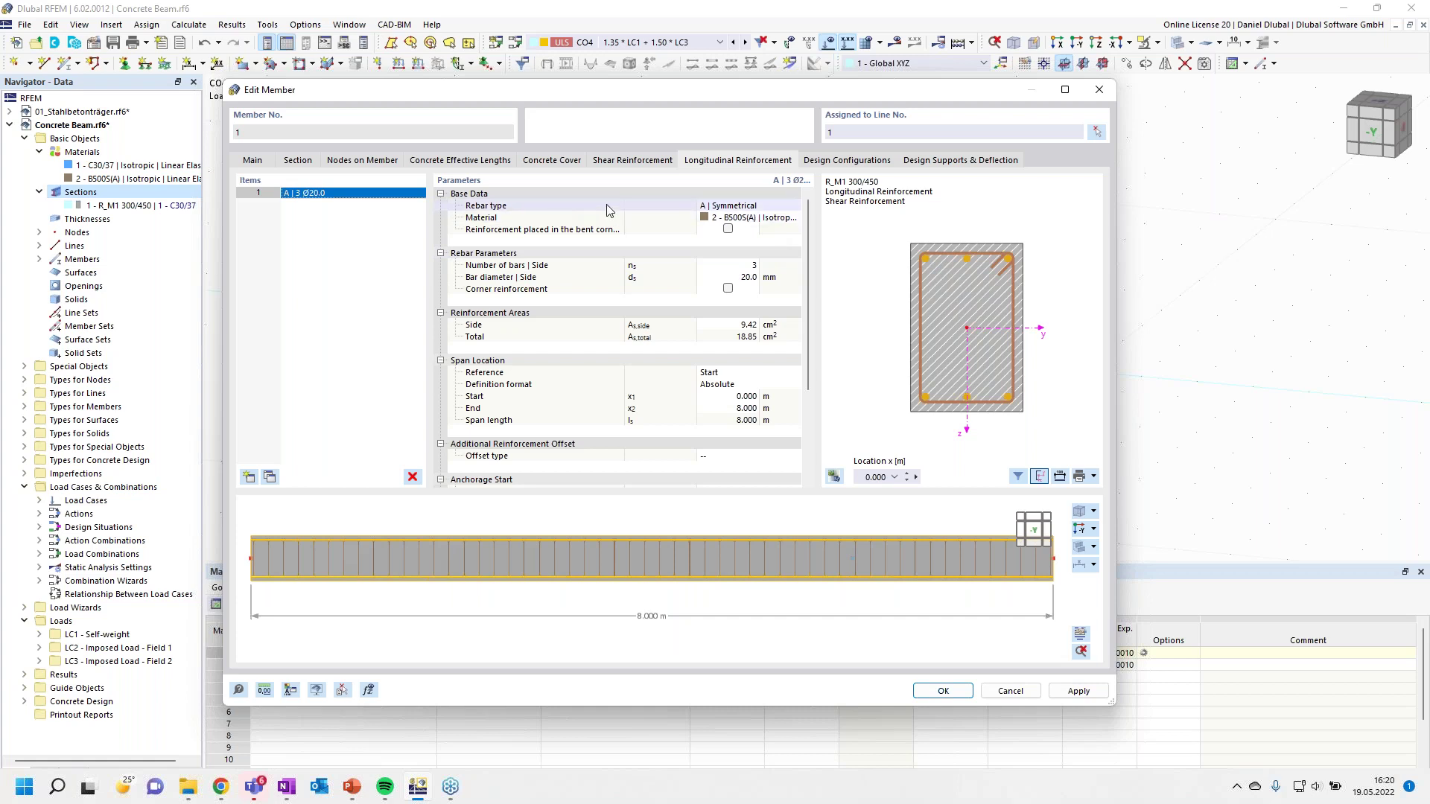
left_click(760, 208)
left_click(789, 205)
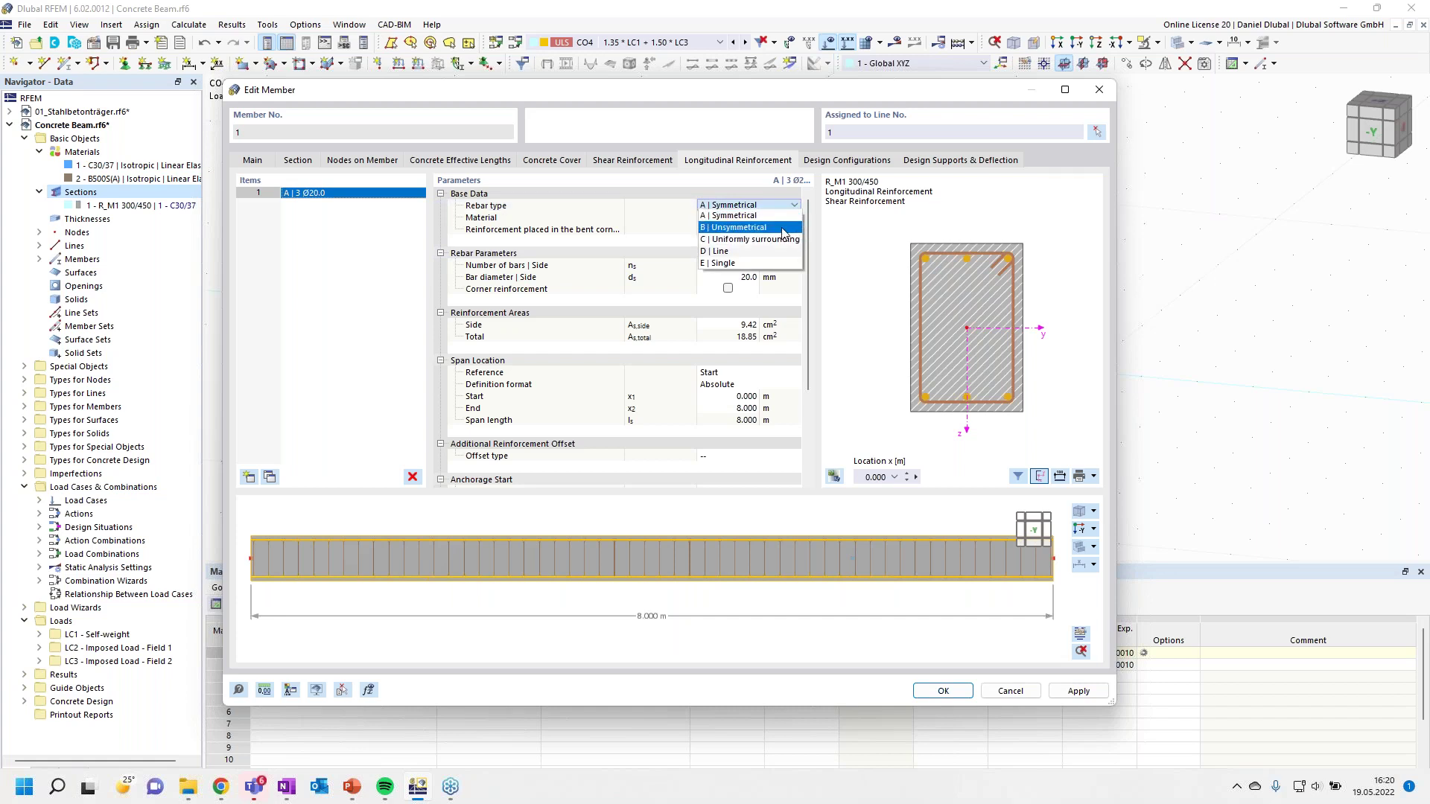
left_click(782, 227)
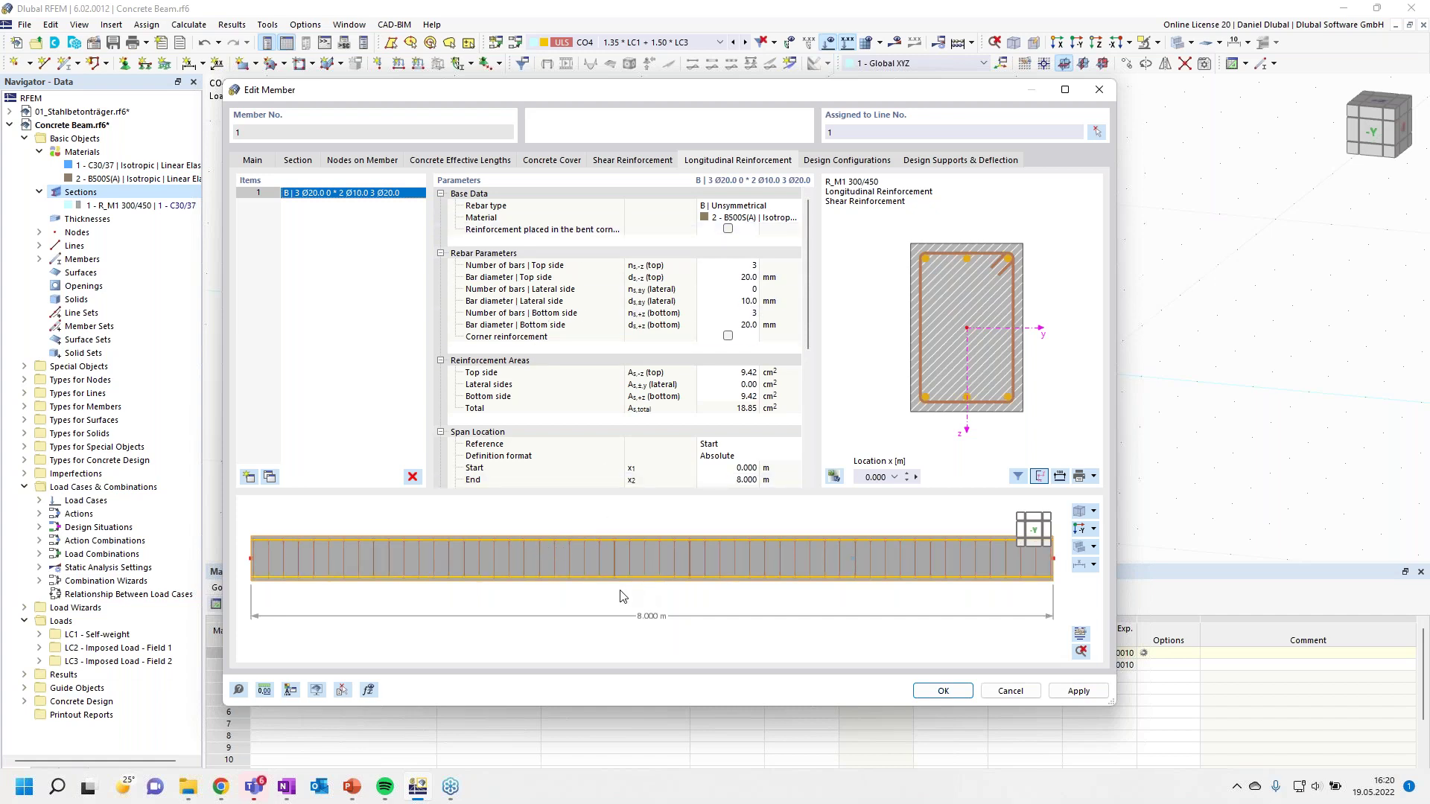
Step: Set the longitudinal reinforcement to 2 bars of 12 mm on the top side and 1 bar on the lateral side
left_click(745, 266)
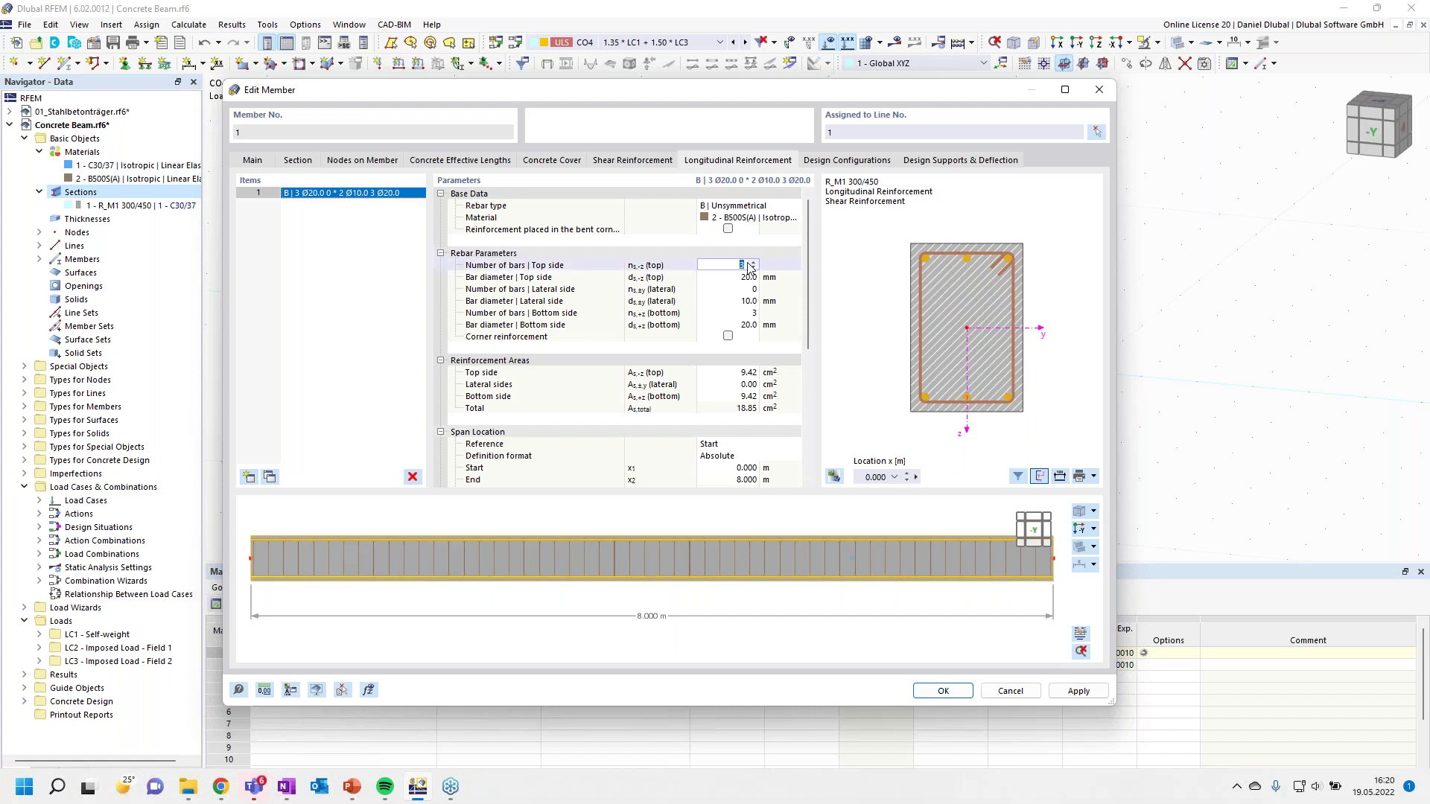
left_click(748, 276)
type("1")
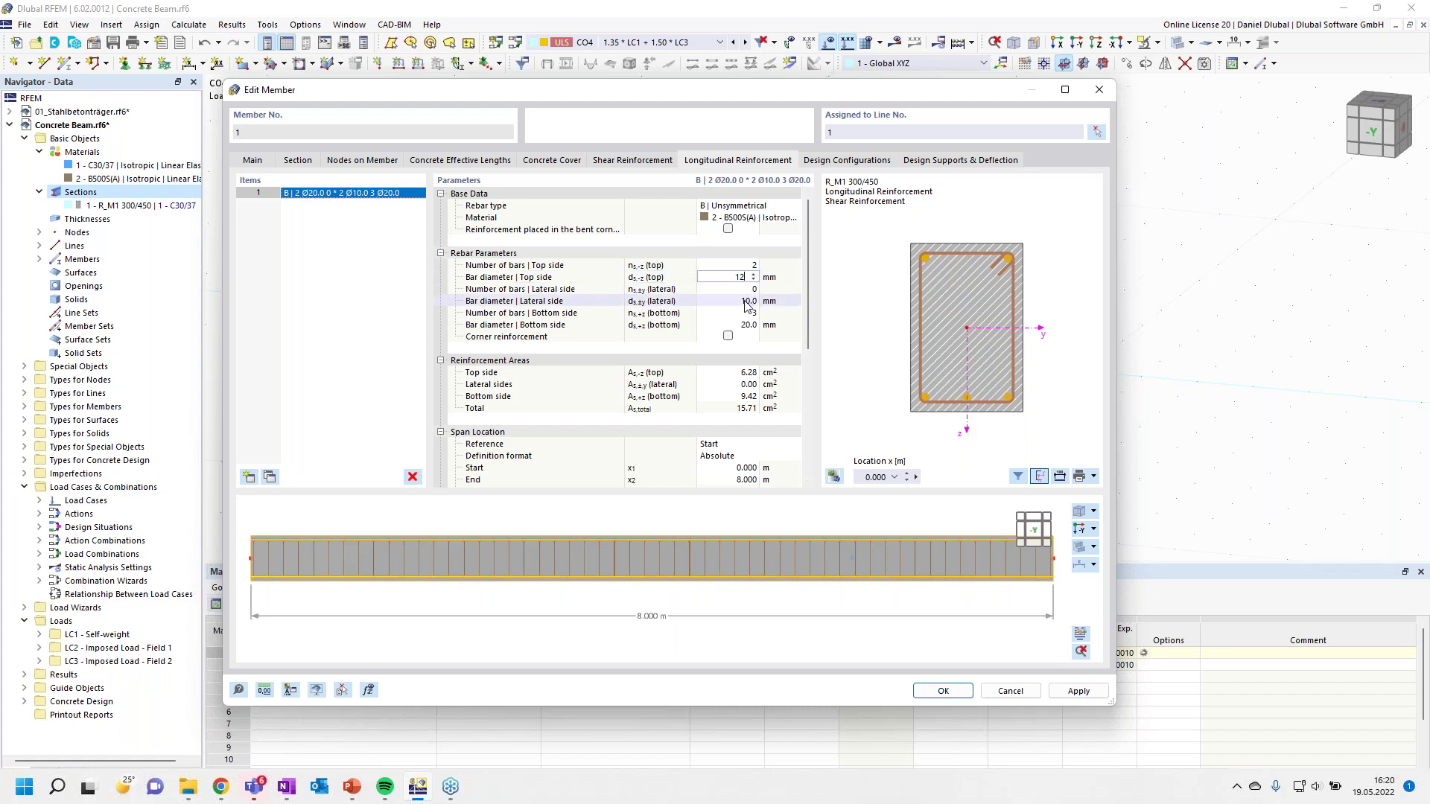
left_click(746, 288)
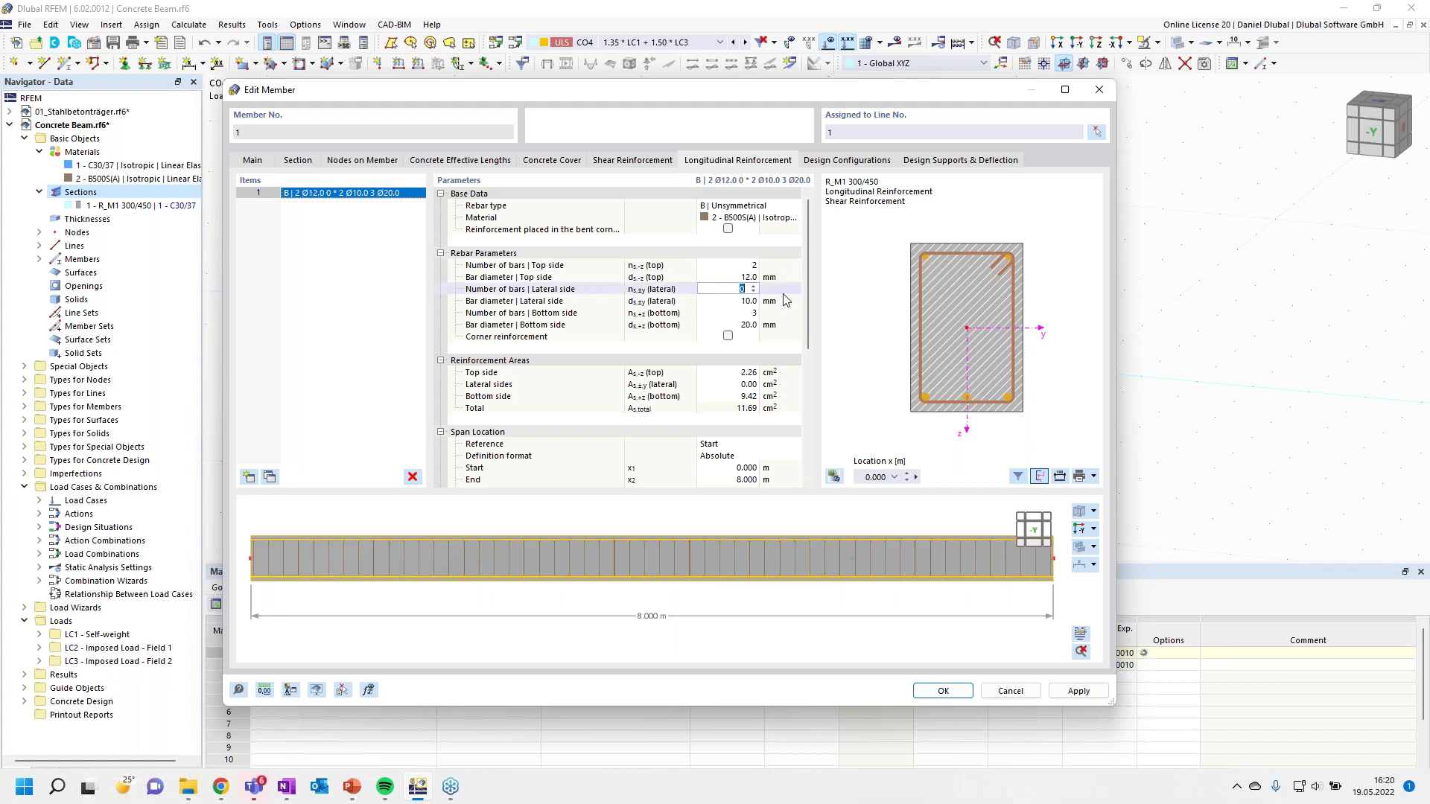
type("1")
left_click(741, 301)
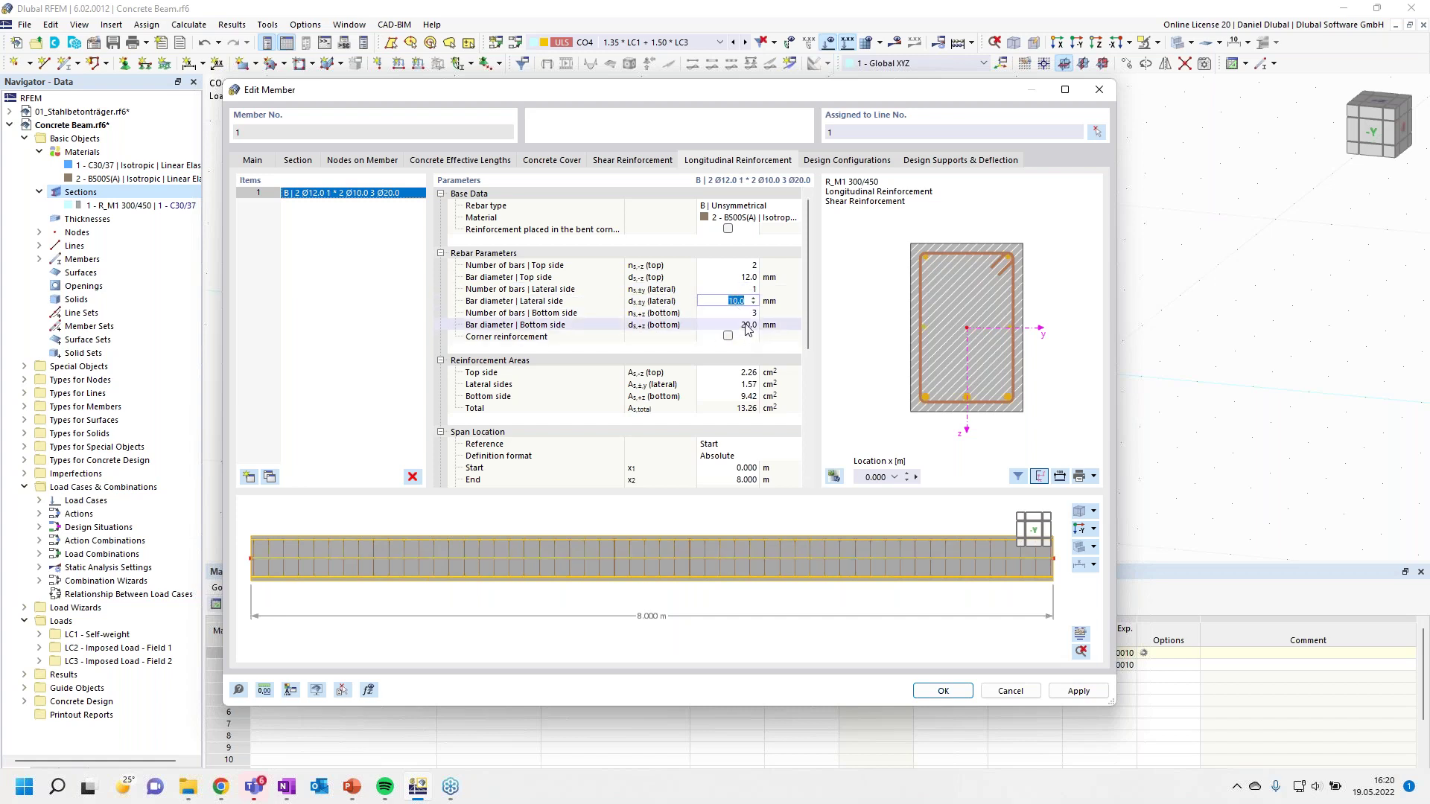
Step: Set the bar diameter of the bottom longitudinal reinforcement to 16 mm and review the remaining reinforcement parameters
left_click(750, 314)
left_click(744, 325)
type("1")
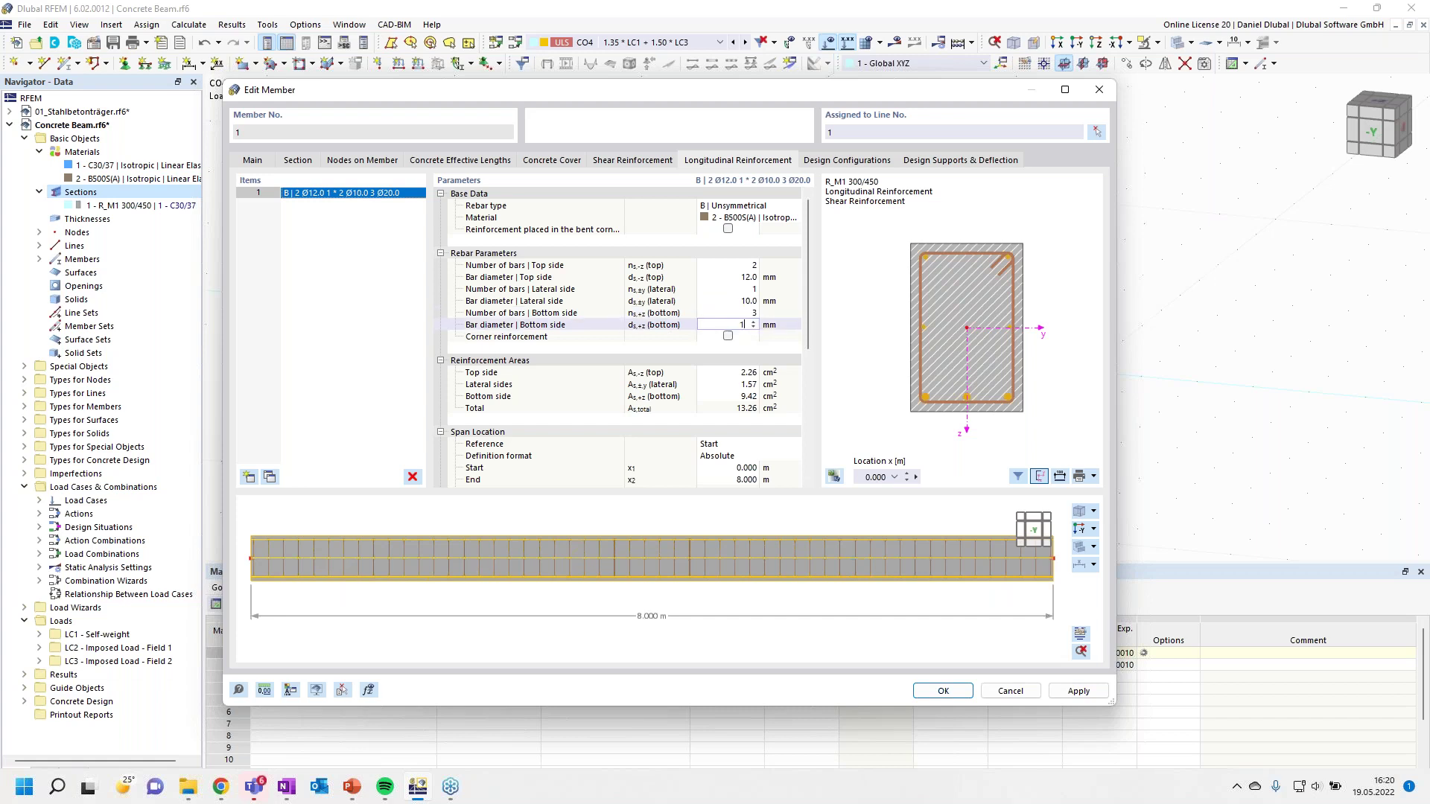
type("6")
left_click(750, 314)
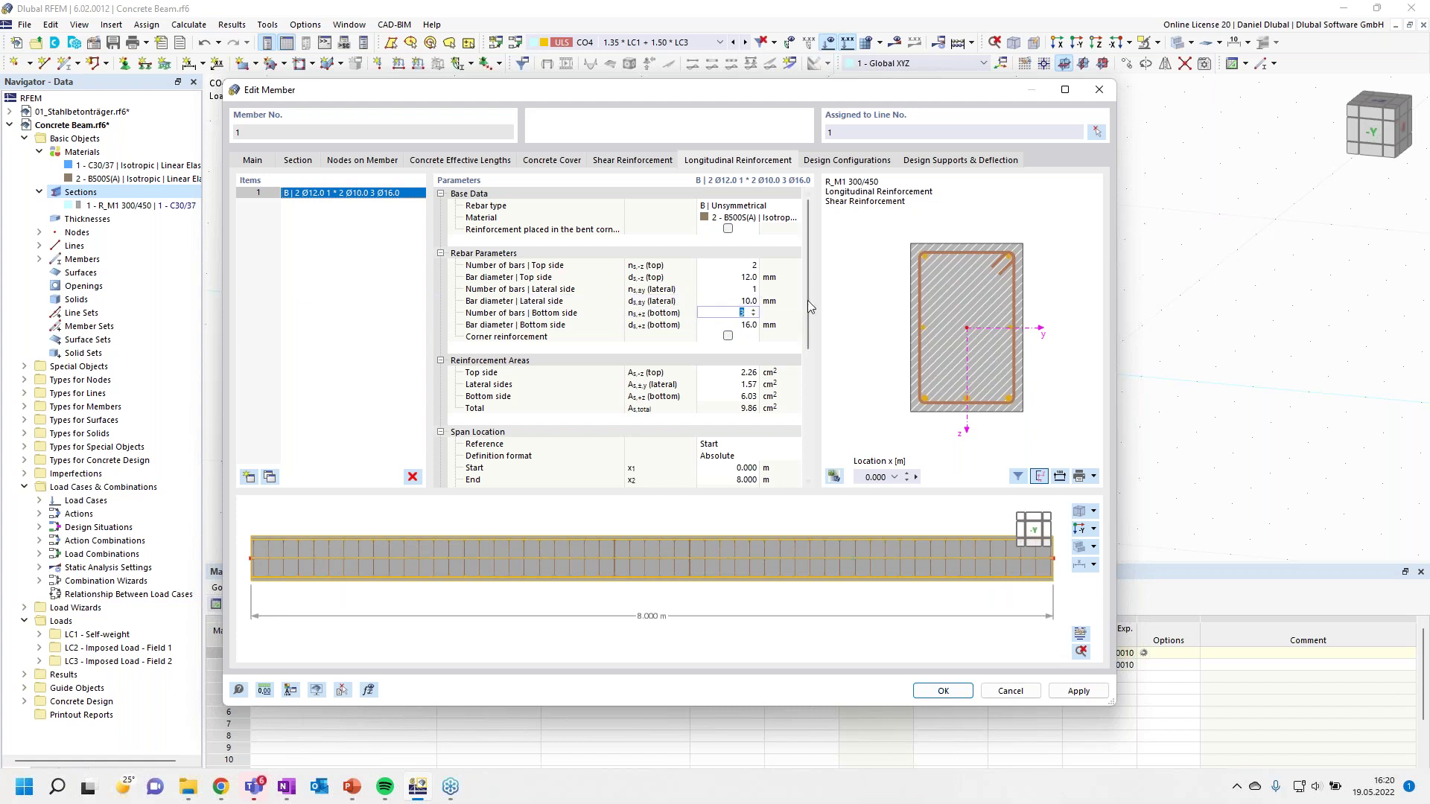
left_click_drag(811, 312, 808, 324)
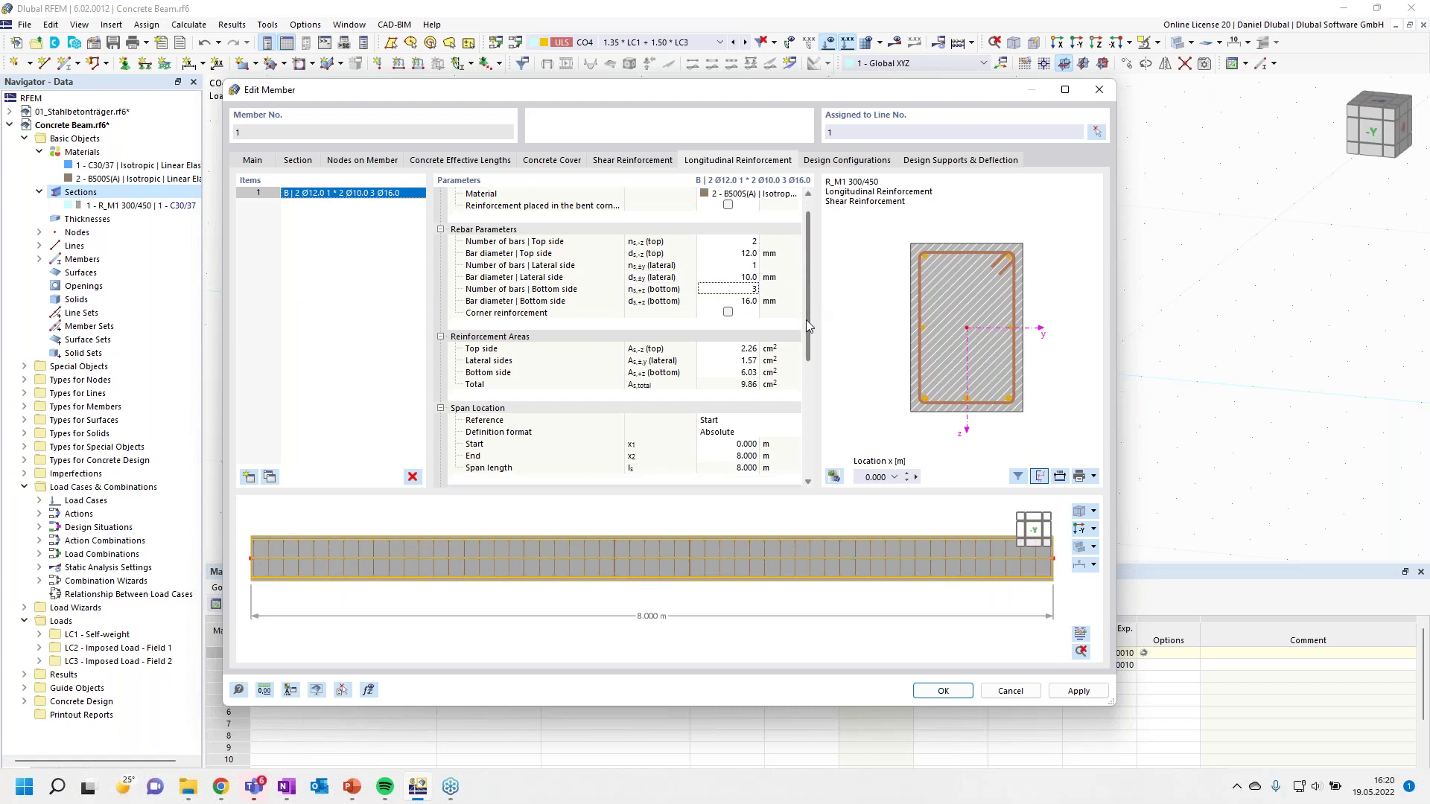
scroll(524, 303, "down", 6)
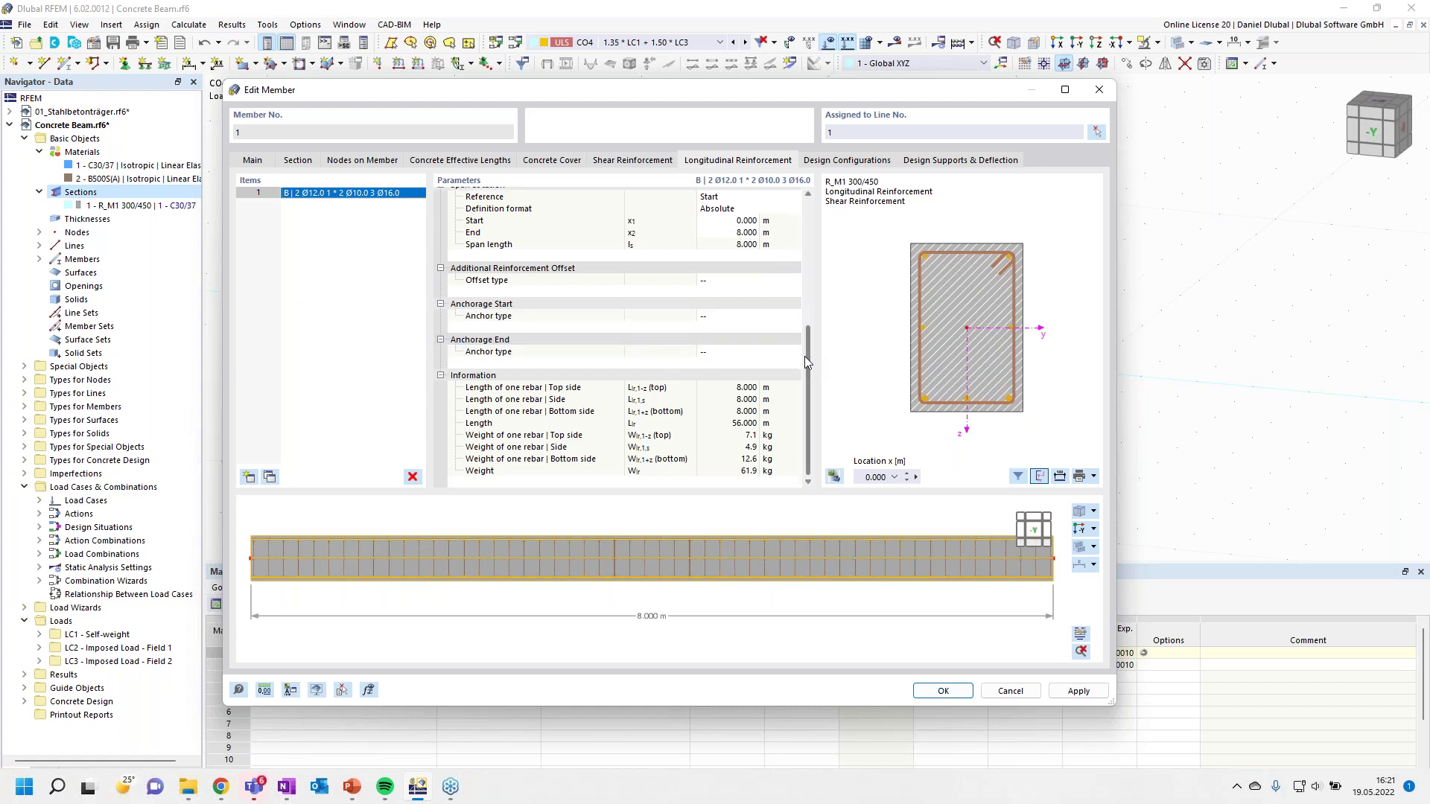
scroll(811, 335, "up", 2)
scroll(807, 327, "up", 5)
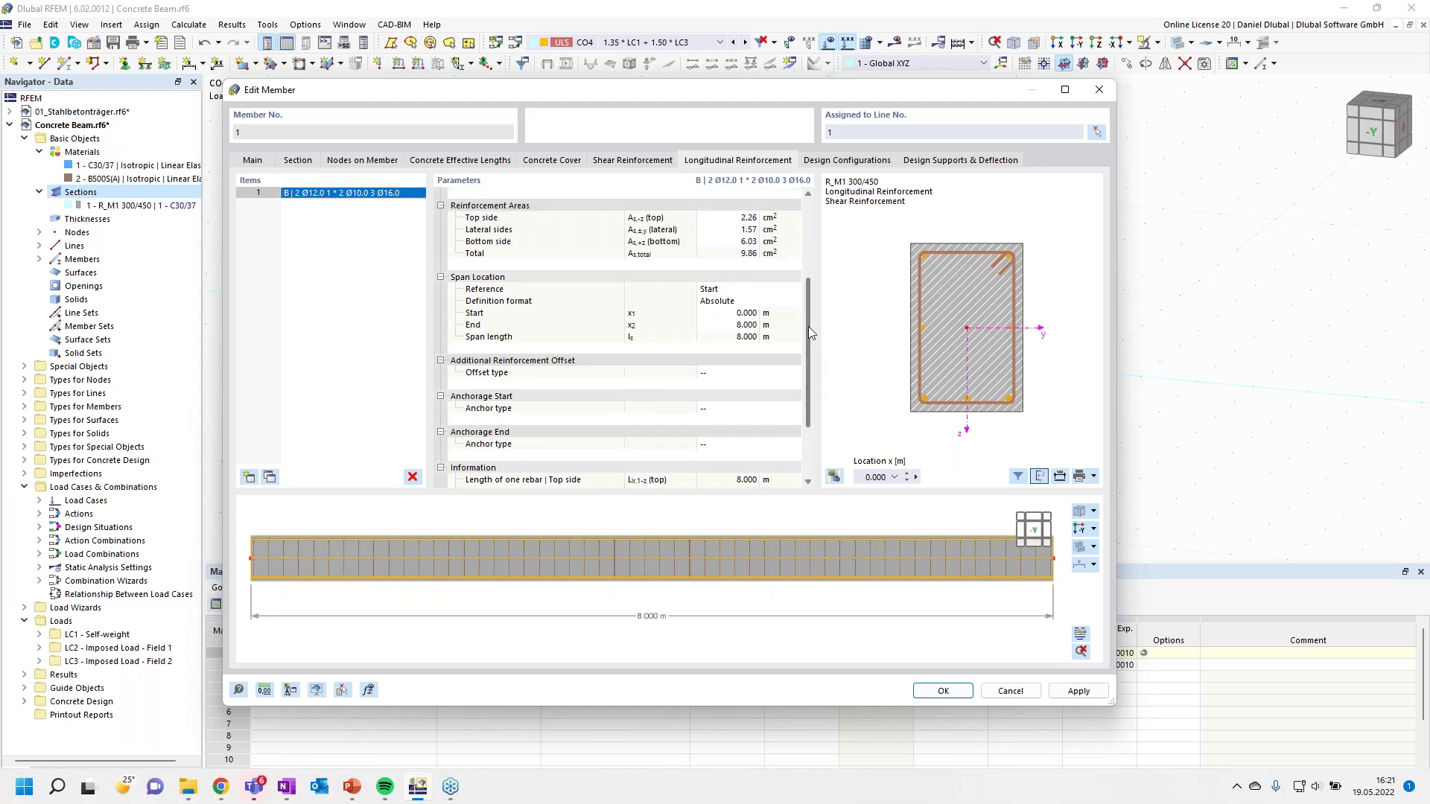
Step: Enable limited redistribution of the supporting moments and moment reduction at the face of a monolithic support in the Default ultimate configuration
left_click(837, 162)
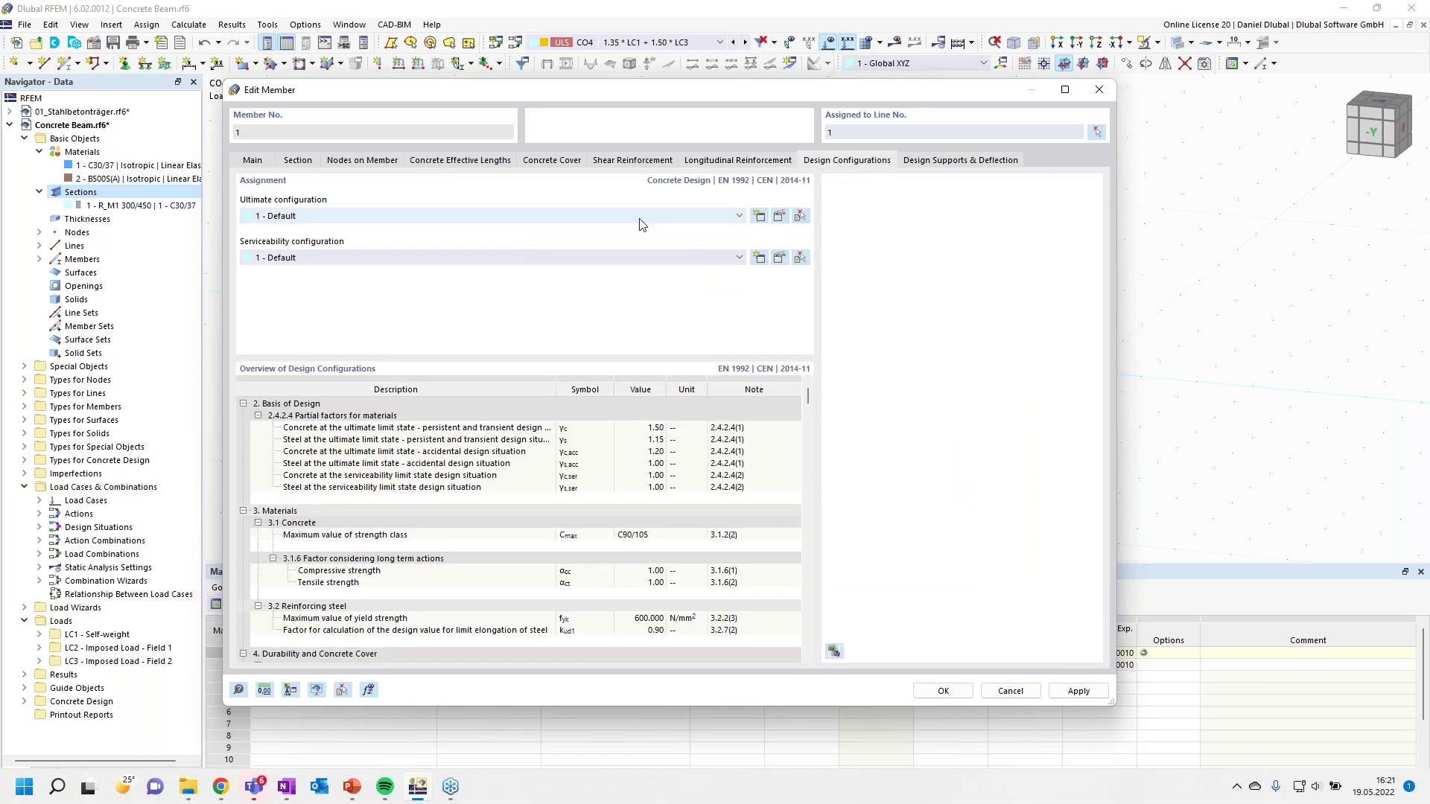
left_click(778, 218)
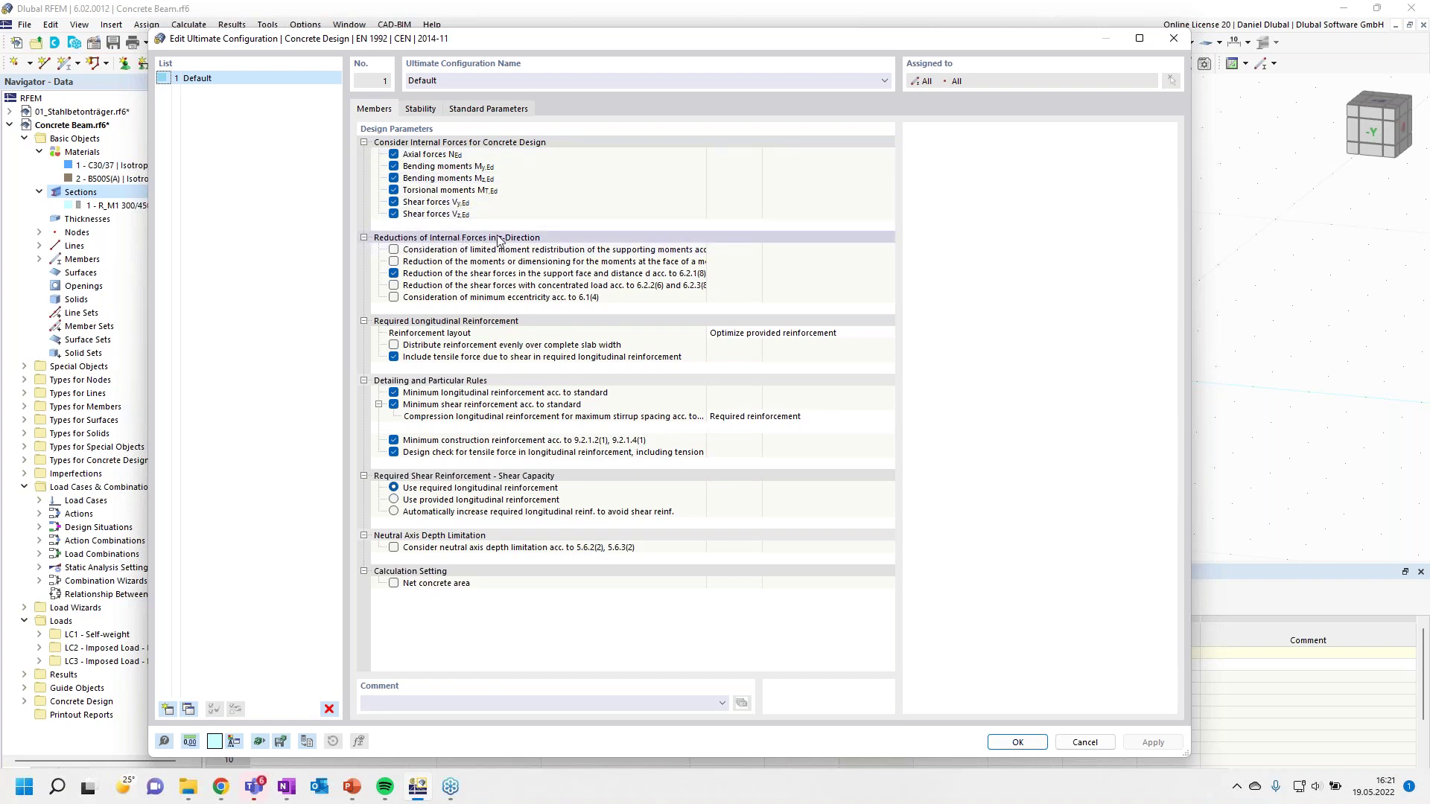
left_click(395, 251)
left_click(394, 250)
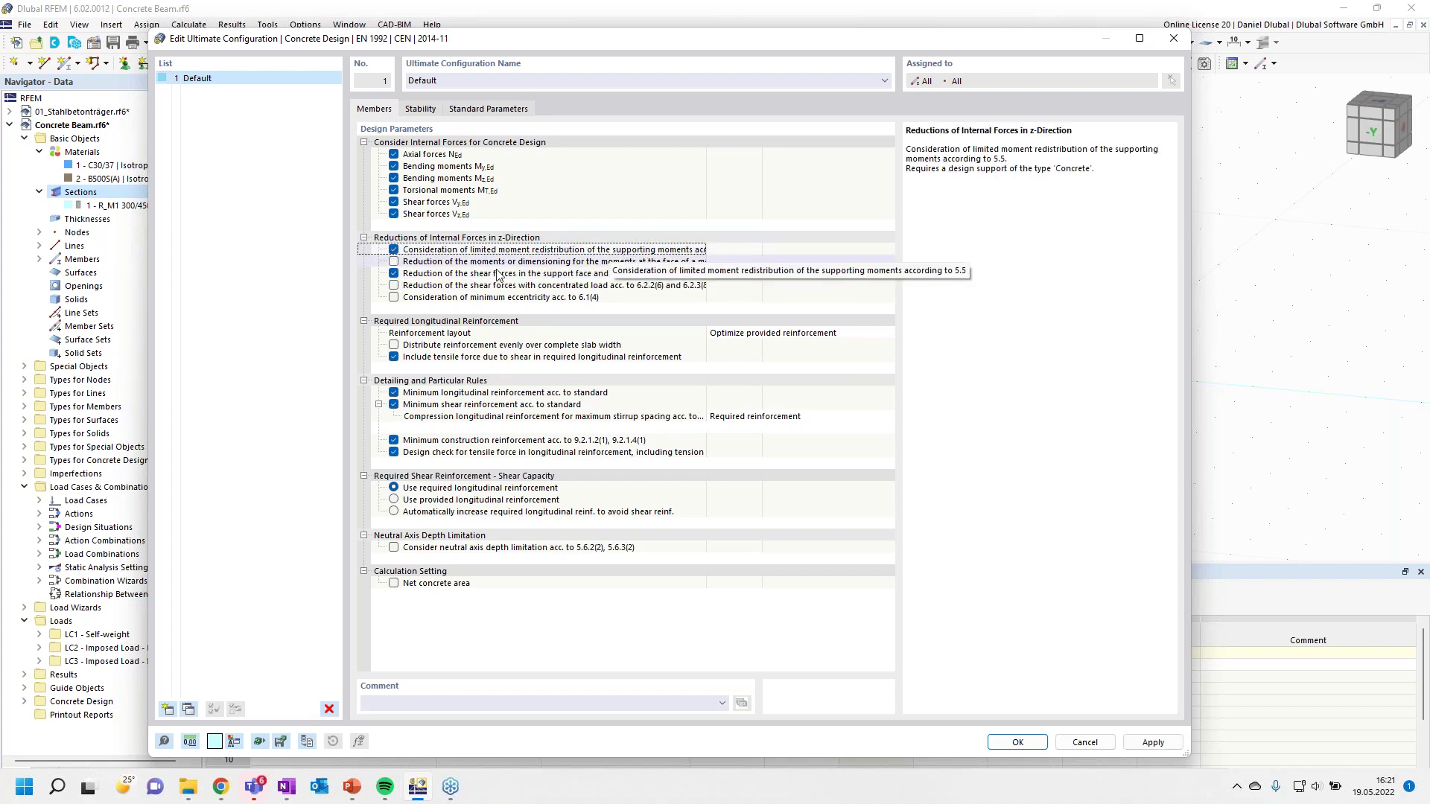
left_click(394, 262)
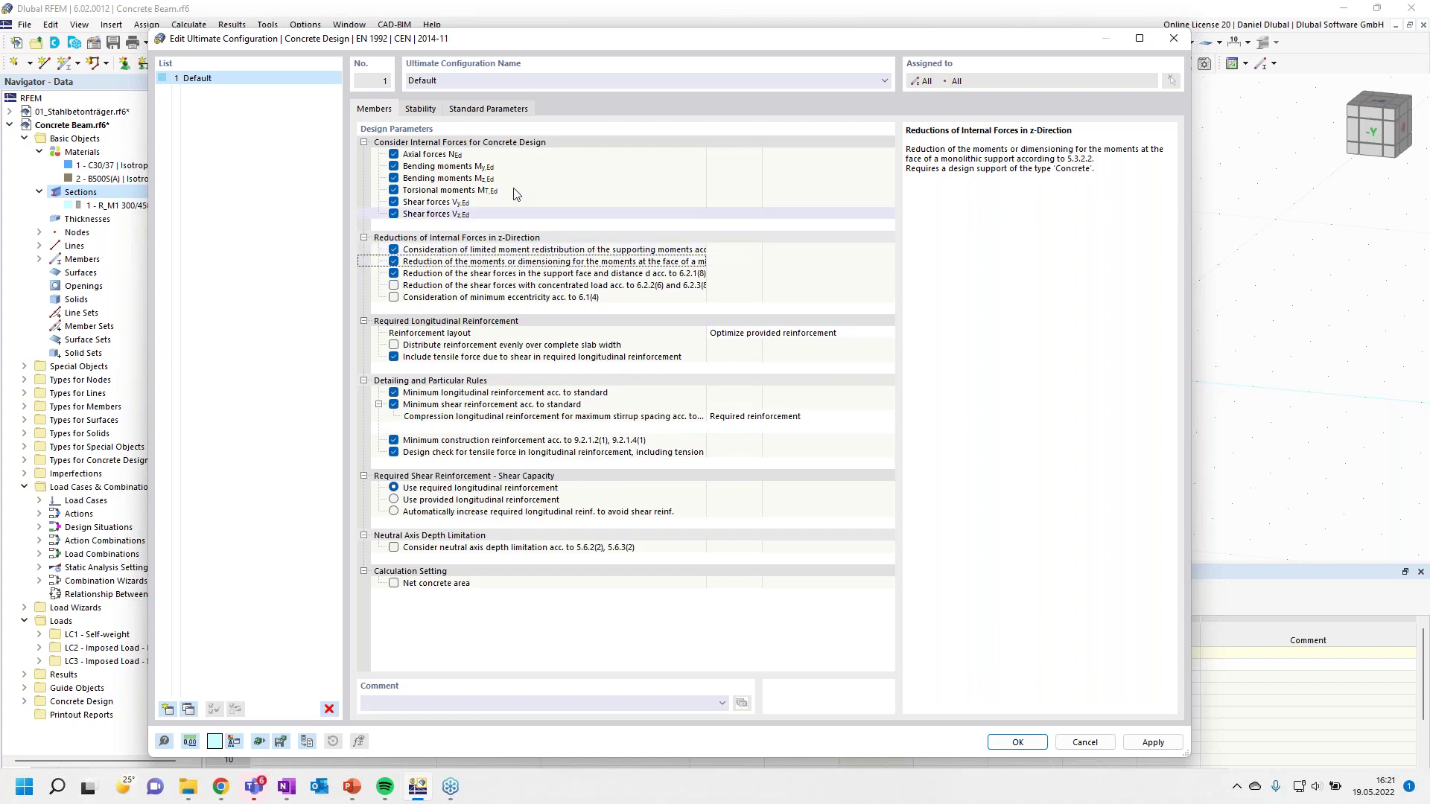
left_click(428, 113)
left_click(381, 111)
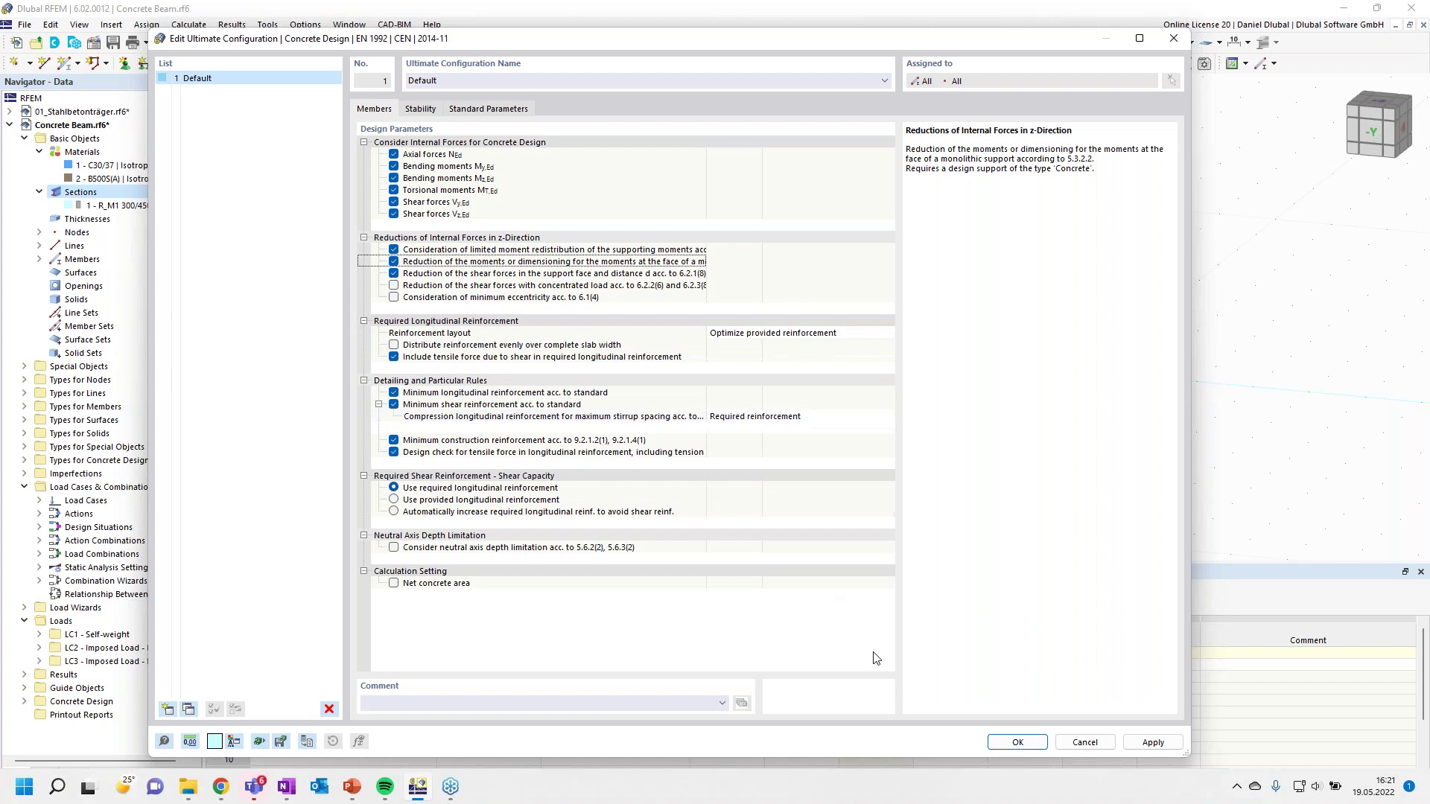
left_click(1016, 742)
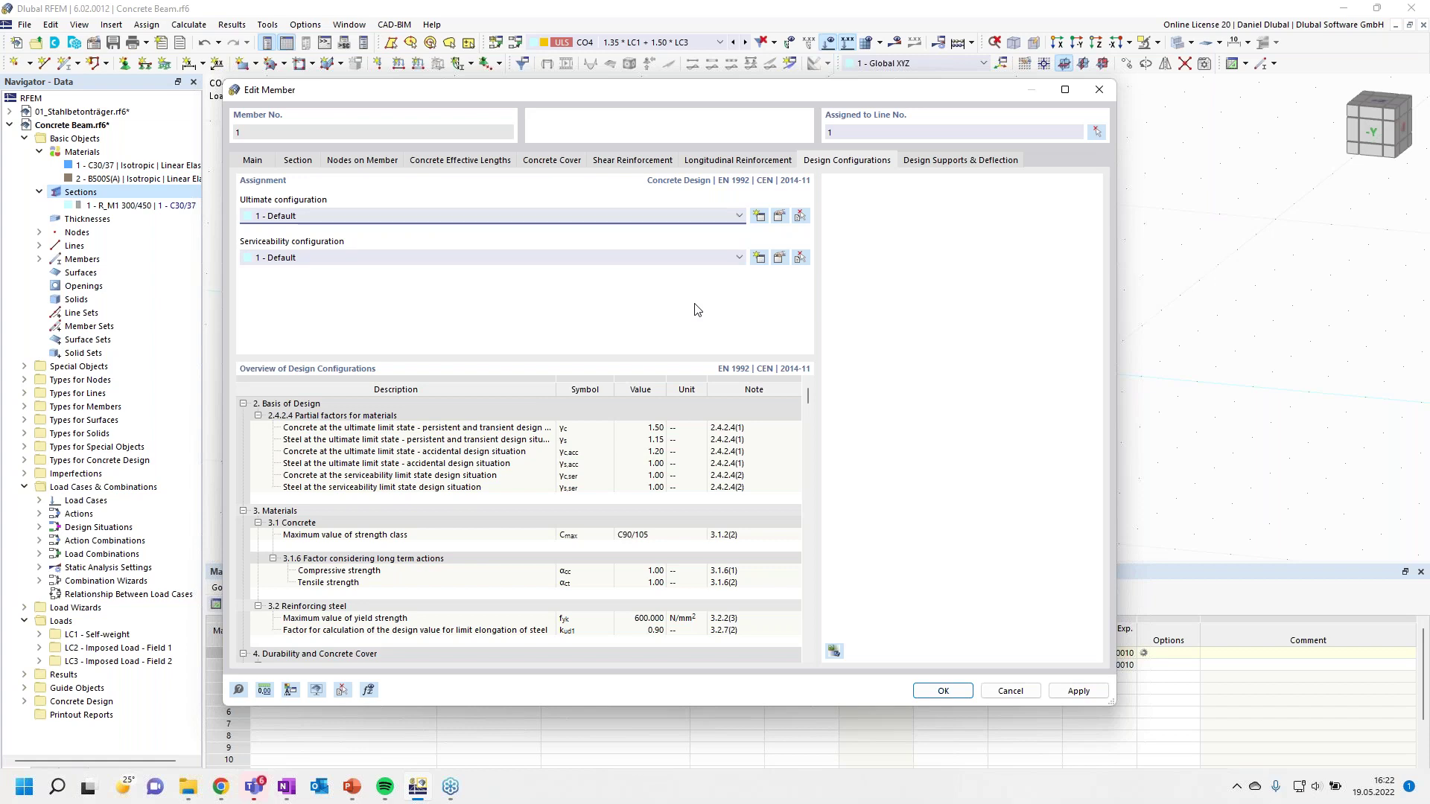
Step: Create a direct concrete design support 360 mm wide as an end support, excluded from deflection design in the y-axis
key("ctrl+Tab")
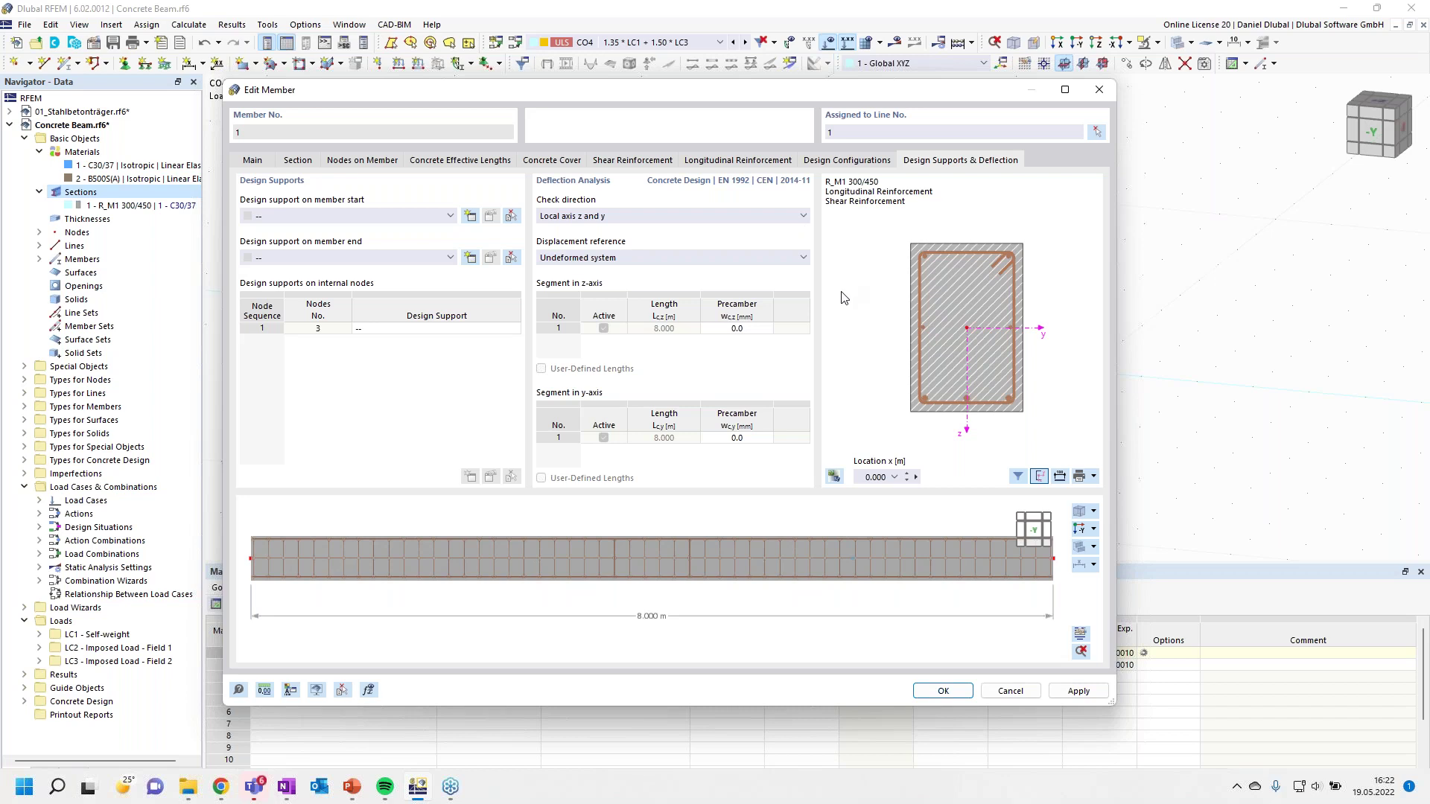
left_click(471, 217)
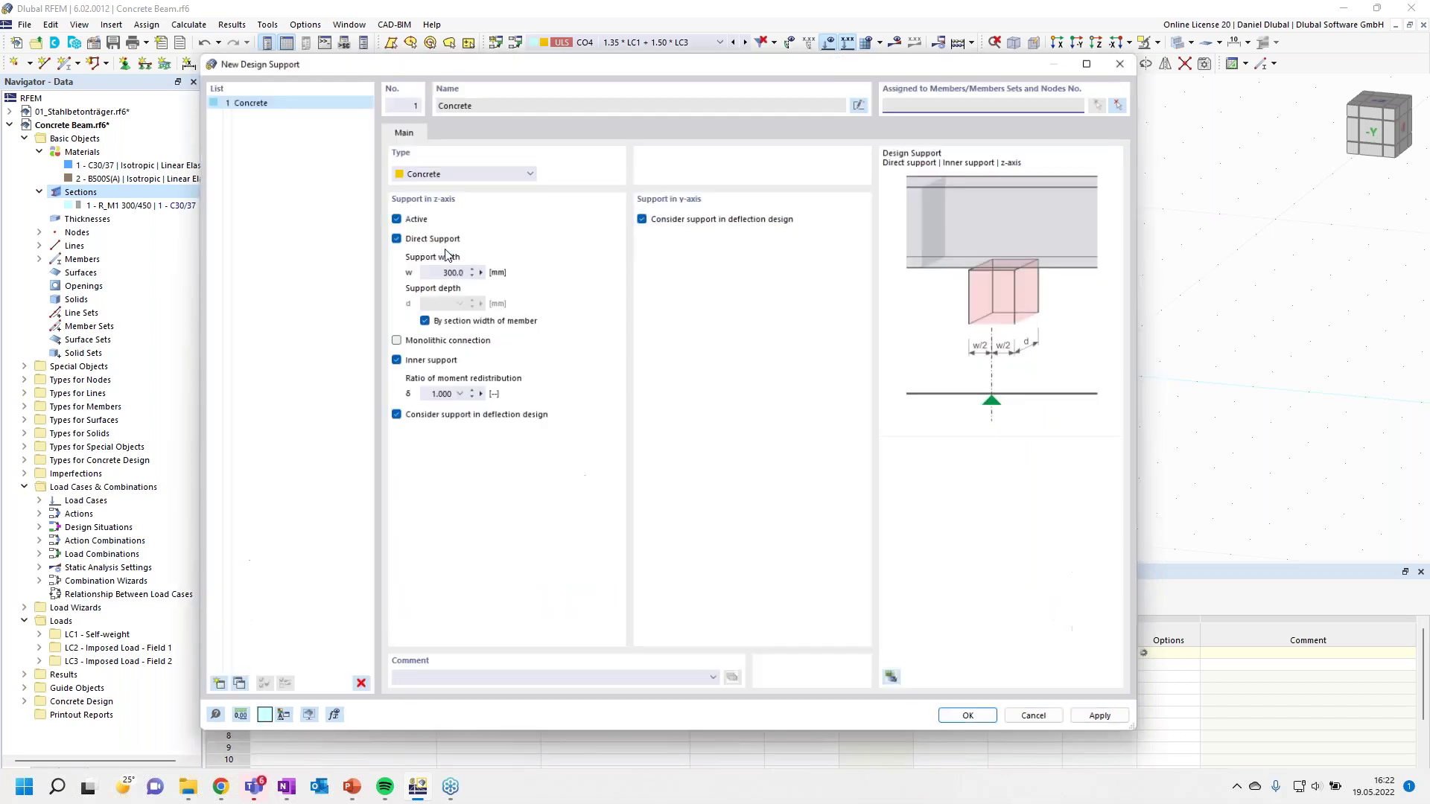
double_click(436, 268)
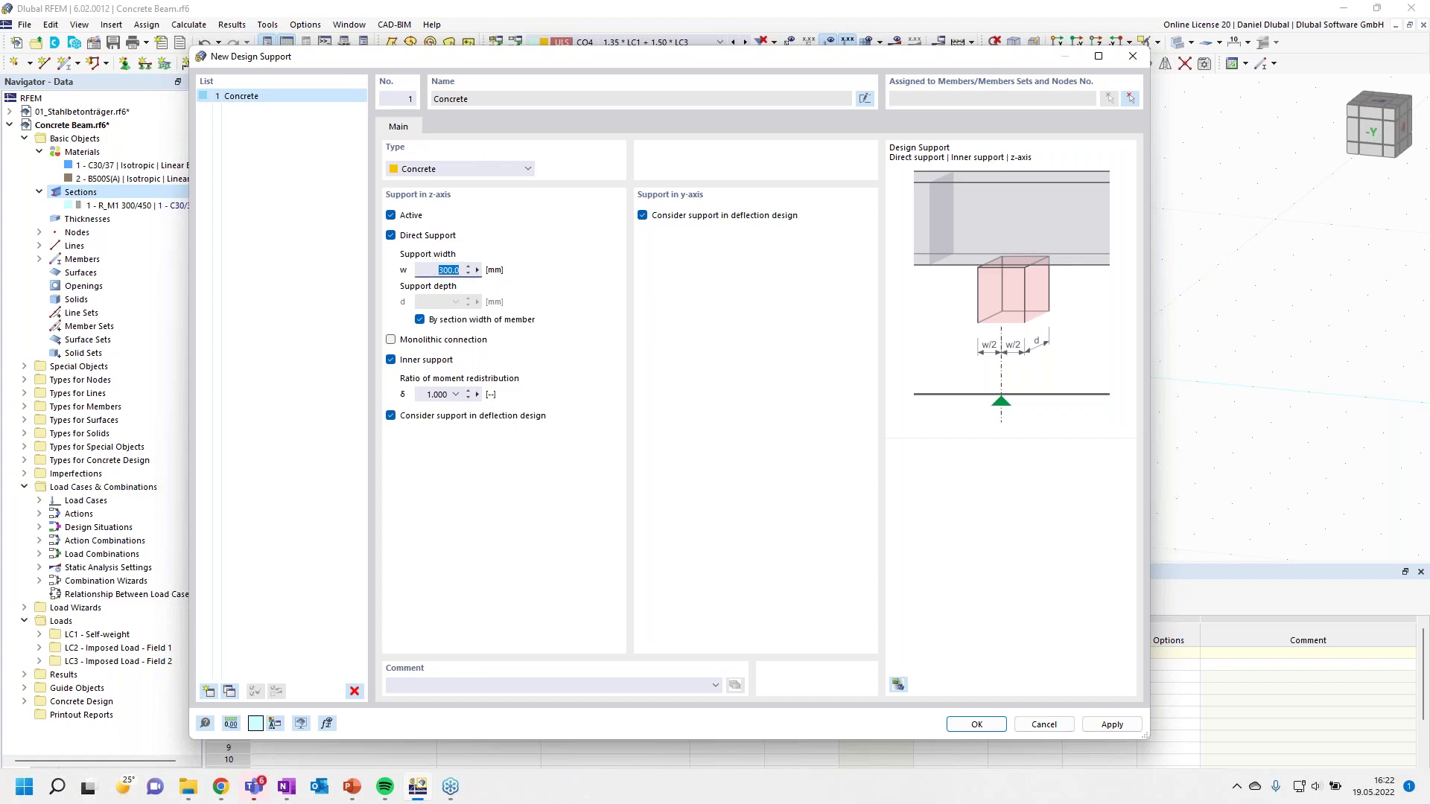
type("360")
left_click(391, 361)
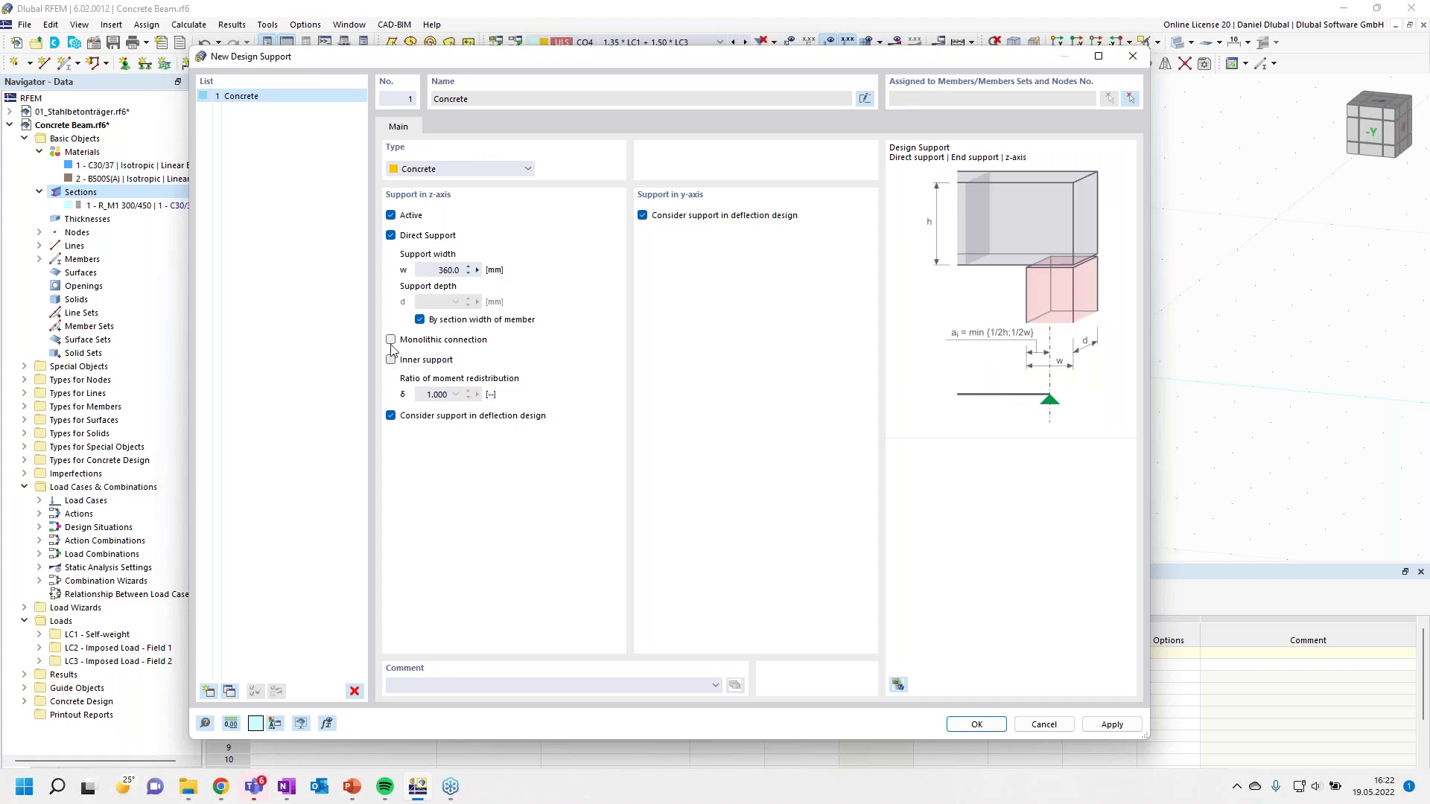
left_click(642, 216)
Step: Add a second concrete design support 360 mm wide with monolithic connection, moment redistribution ratio 0.9 and no y-axis deflection consideration
left_click(209, 691)
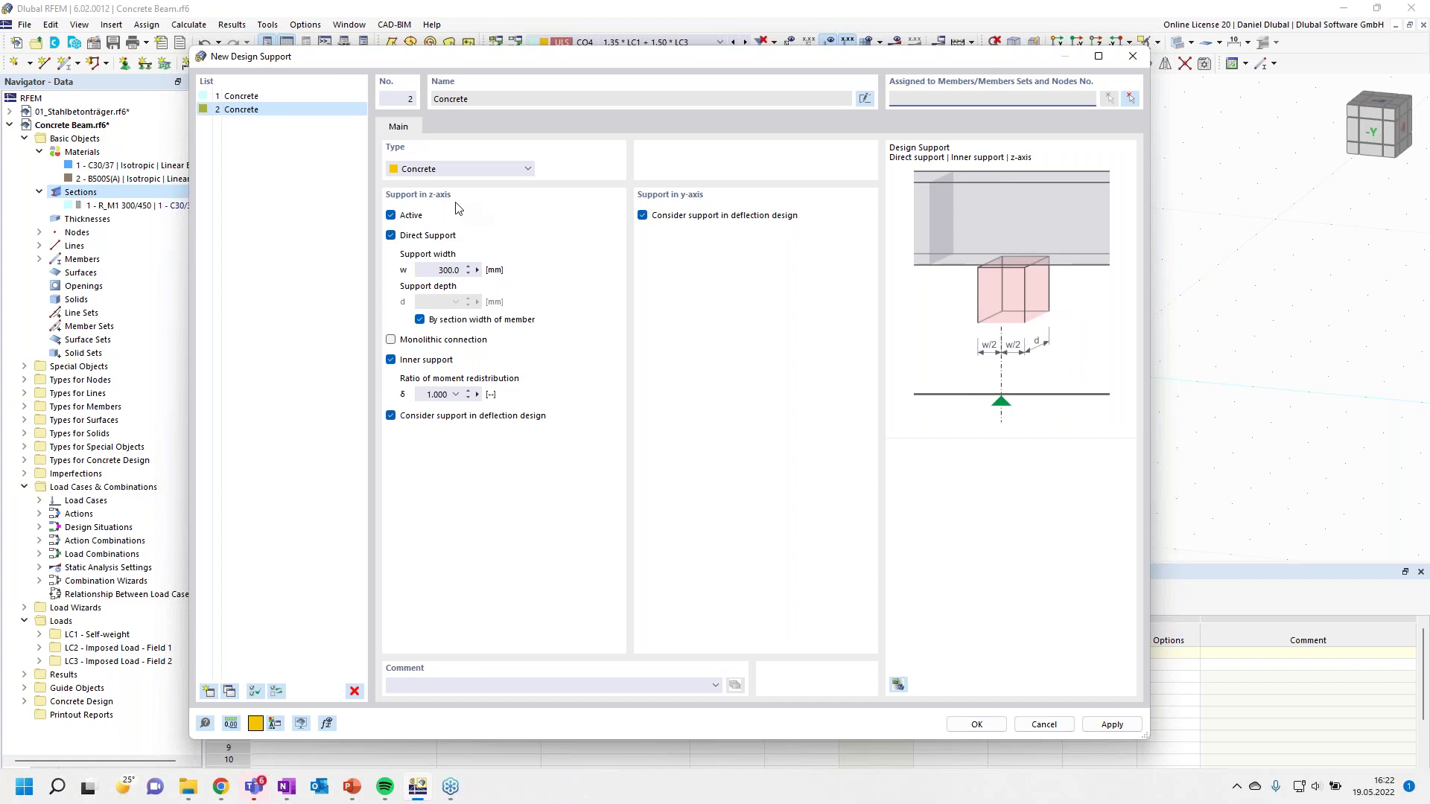
left_click(447, 270)
type("360")
left_click(391, 340)
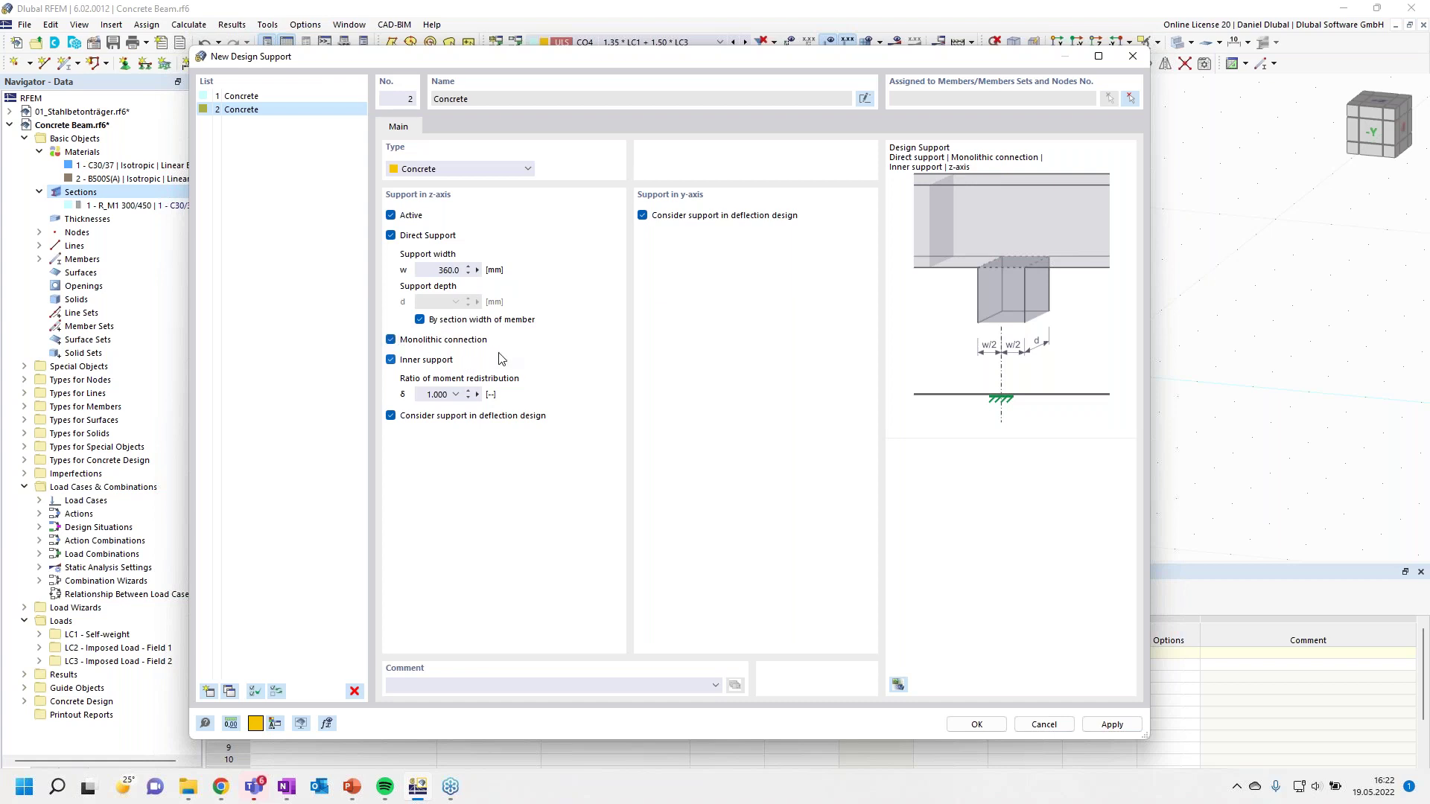
left_click(440, 394)
type("0,9")
left_click(642, 215)
left_click(973, 725)
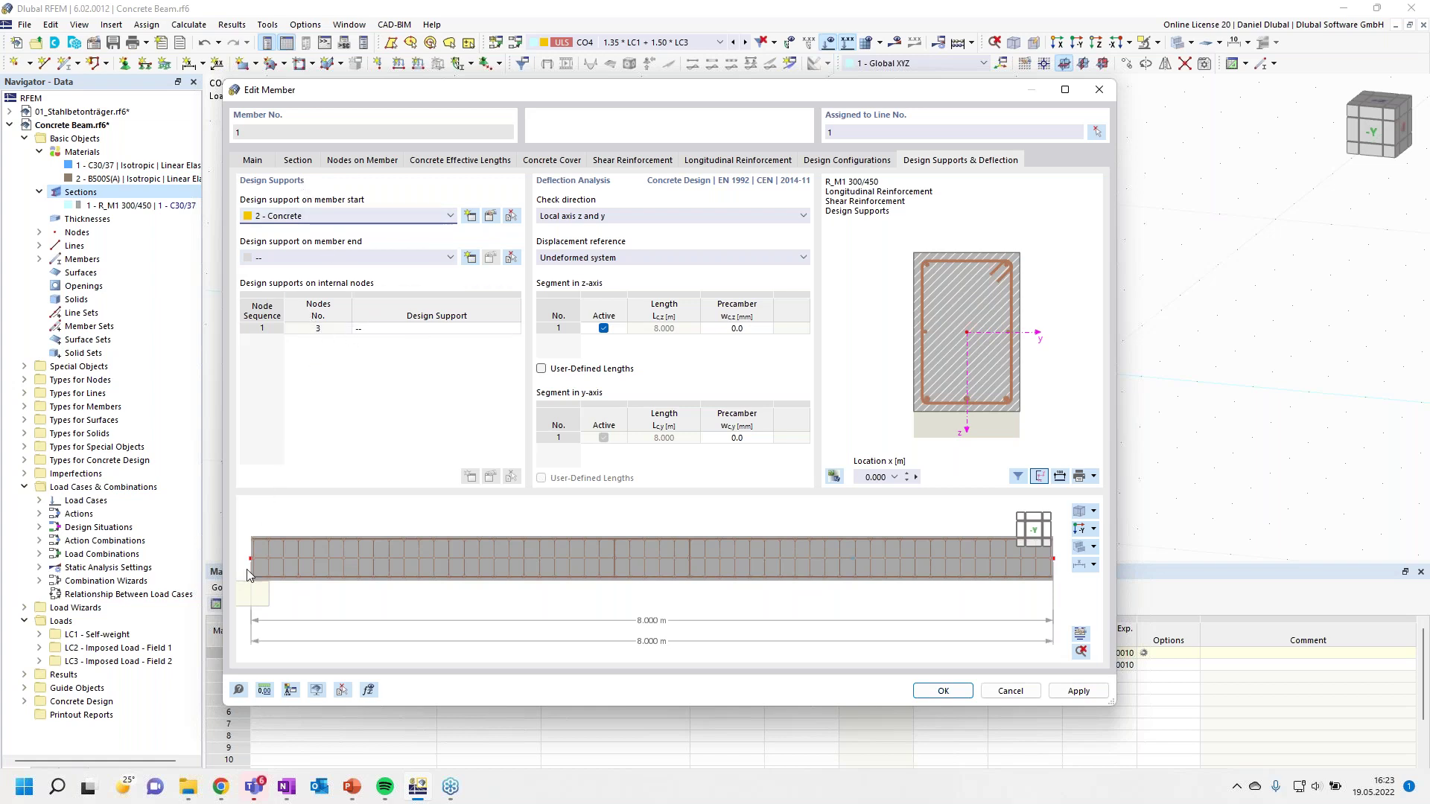
Step: Assign design support 1 - Concrete to the beam's internal node 3
left_click(430, 328)
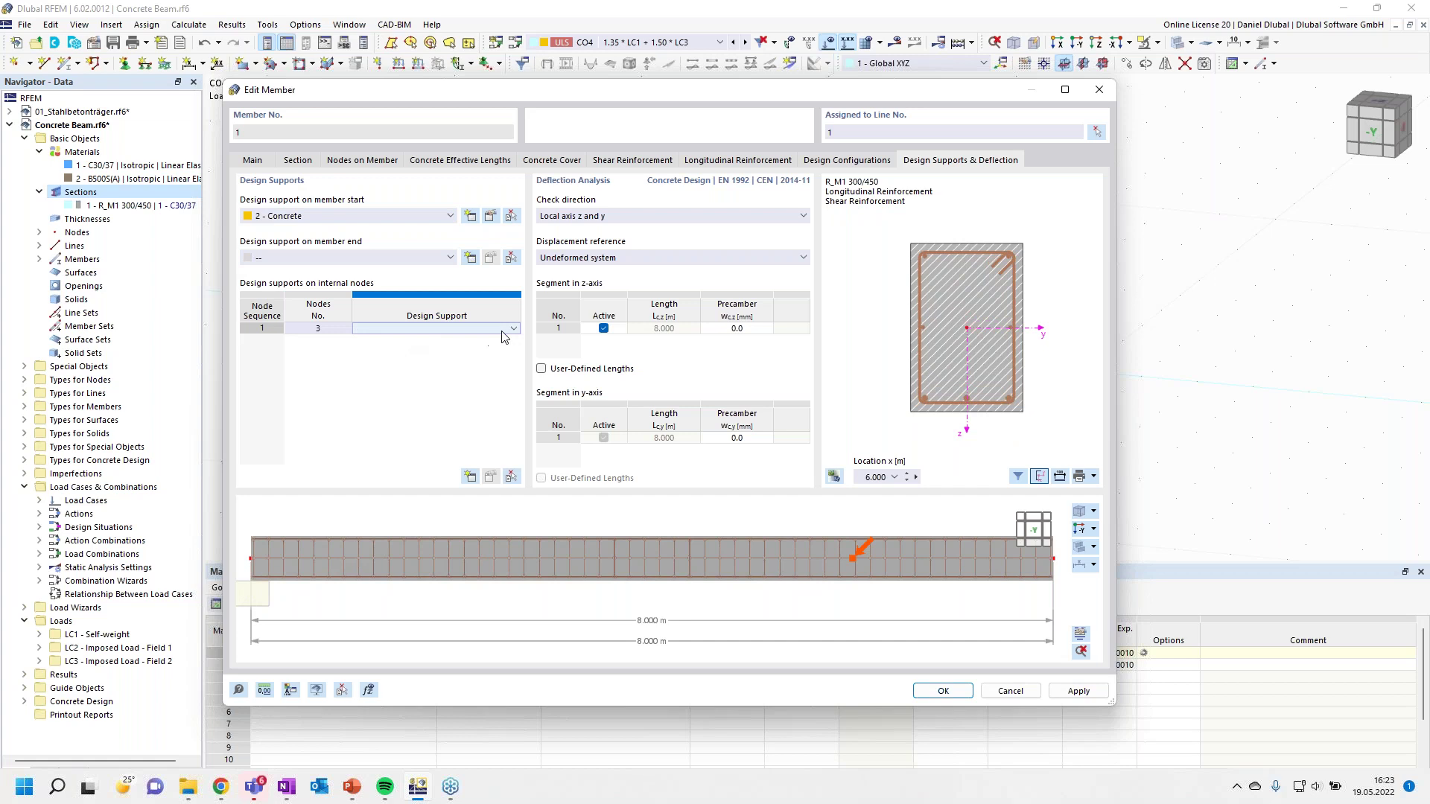
left_click(513, 329)
left_click(463, 339)
left_click(464, 337)
left_click(439, 336)
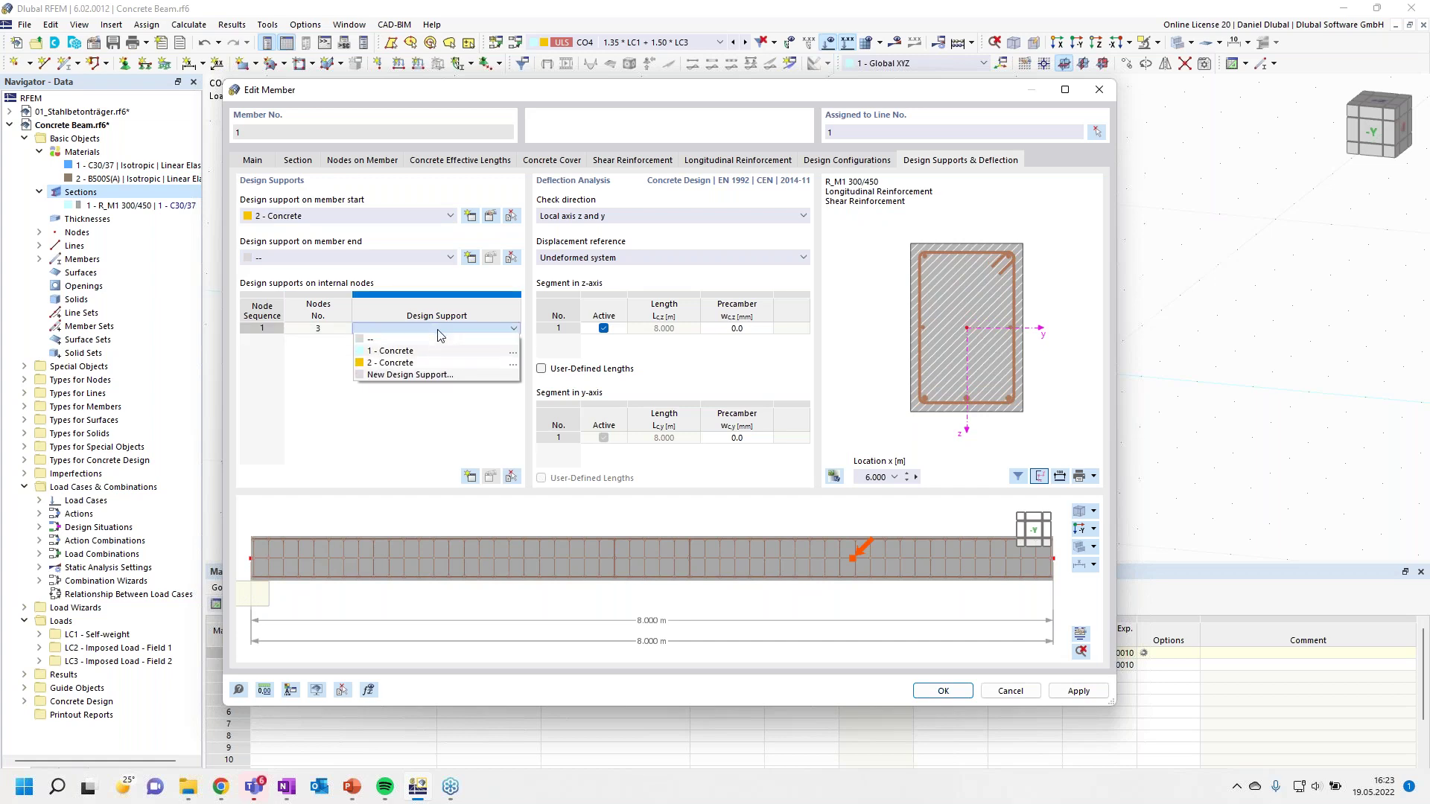
left_click(399, 351)
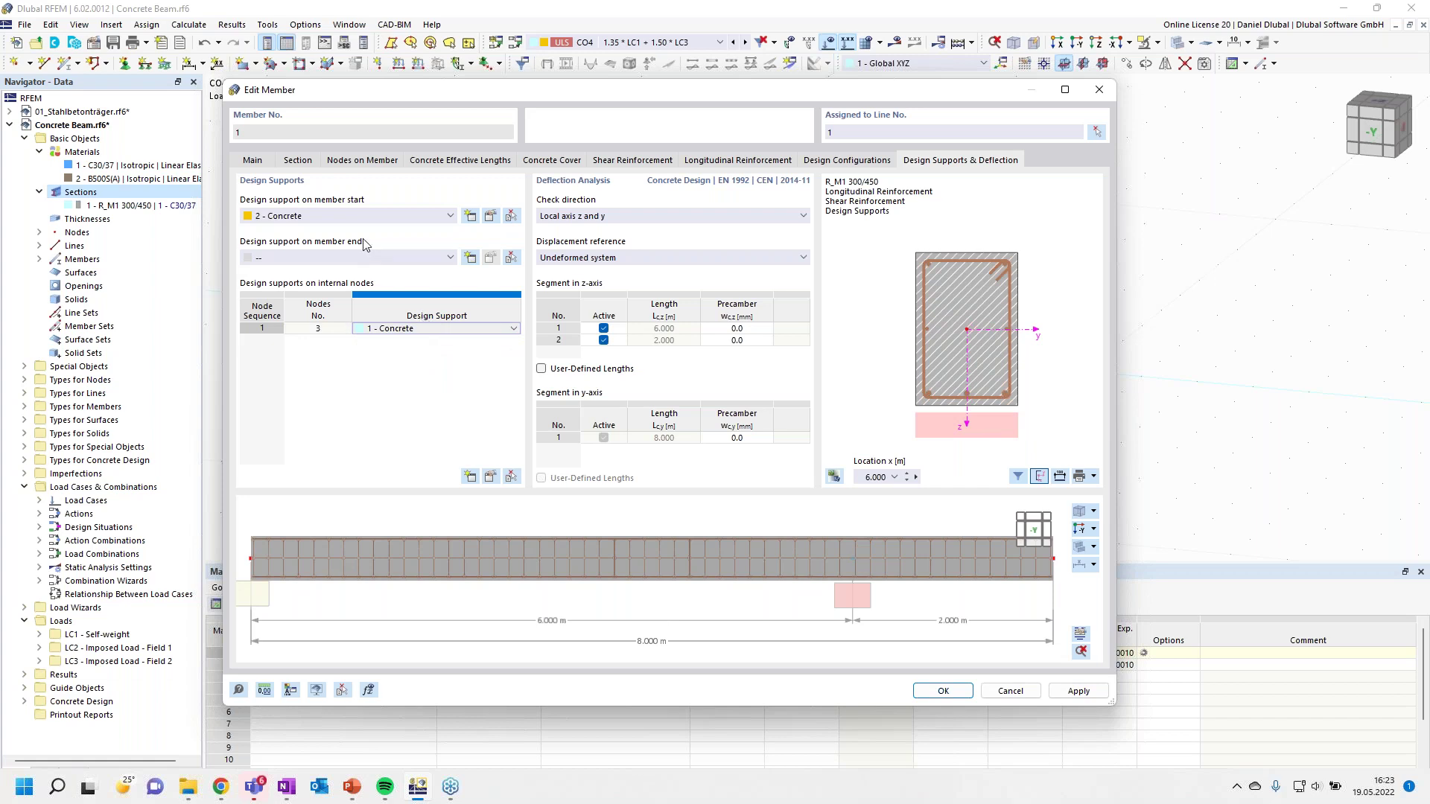
Step: Assign design support 1 - Concrete to the member start and 2 - Concrete to internal node 3, and accept the member settings
left_click(357, 216)
left_click(350, 235)
left_click(407, 328)
left_click(409, 332)
left_click(410, 363)
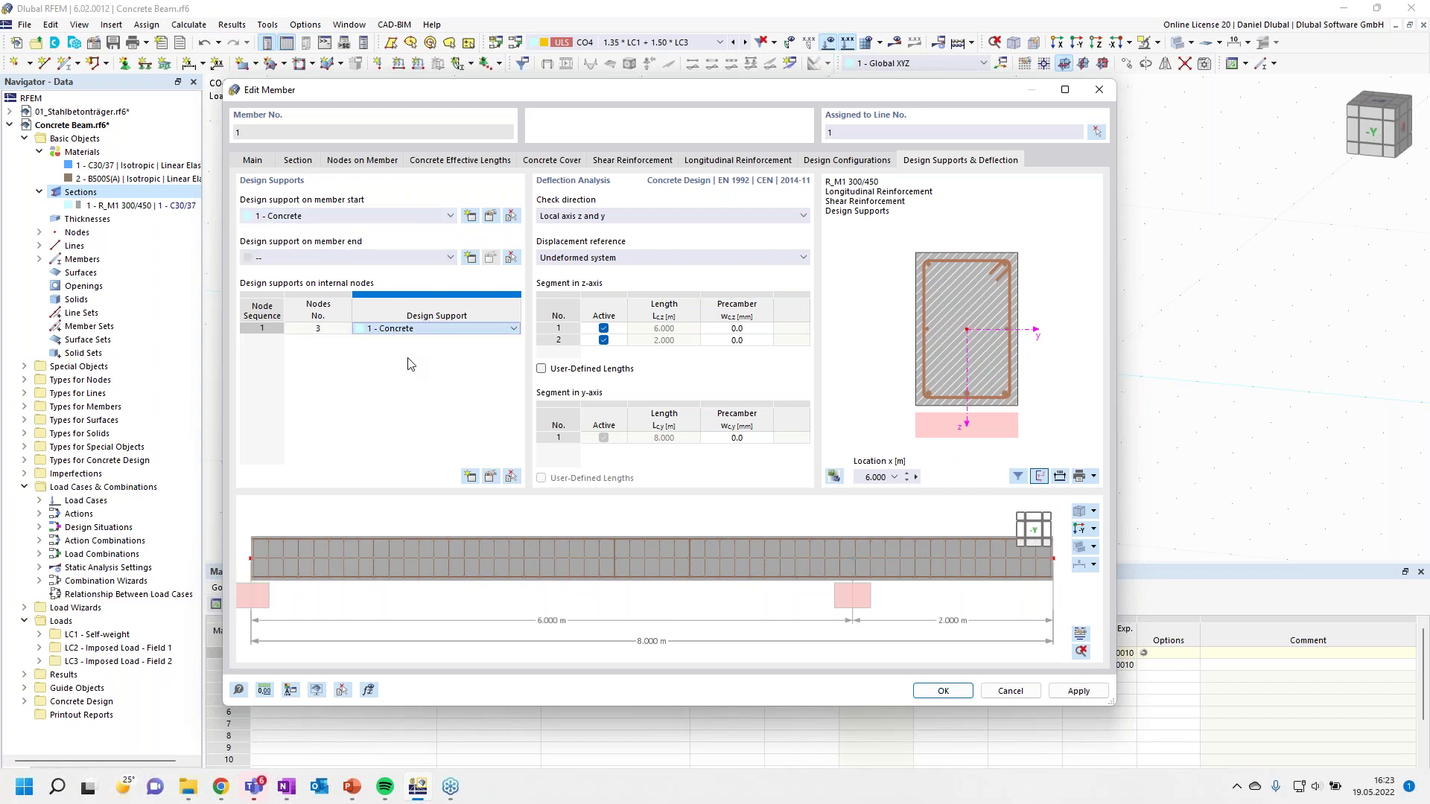
left_click(943, 691)
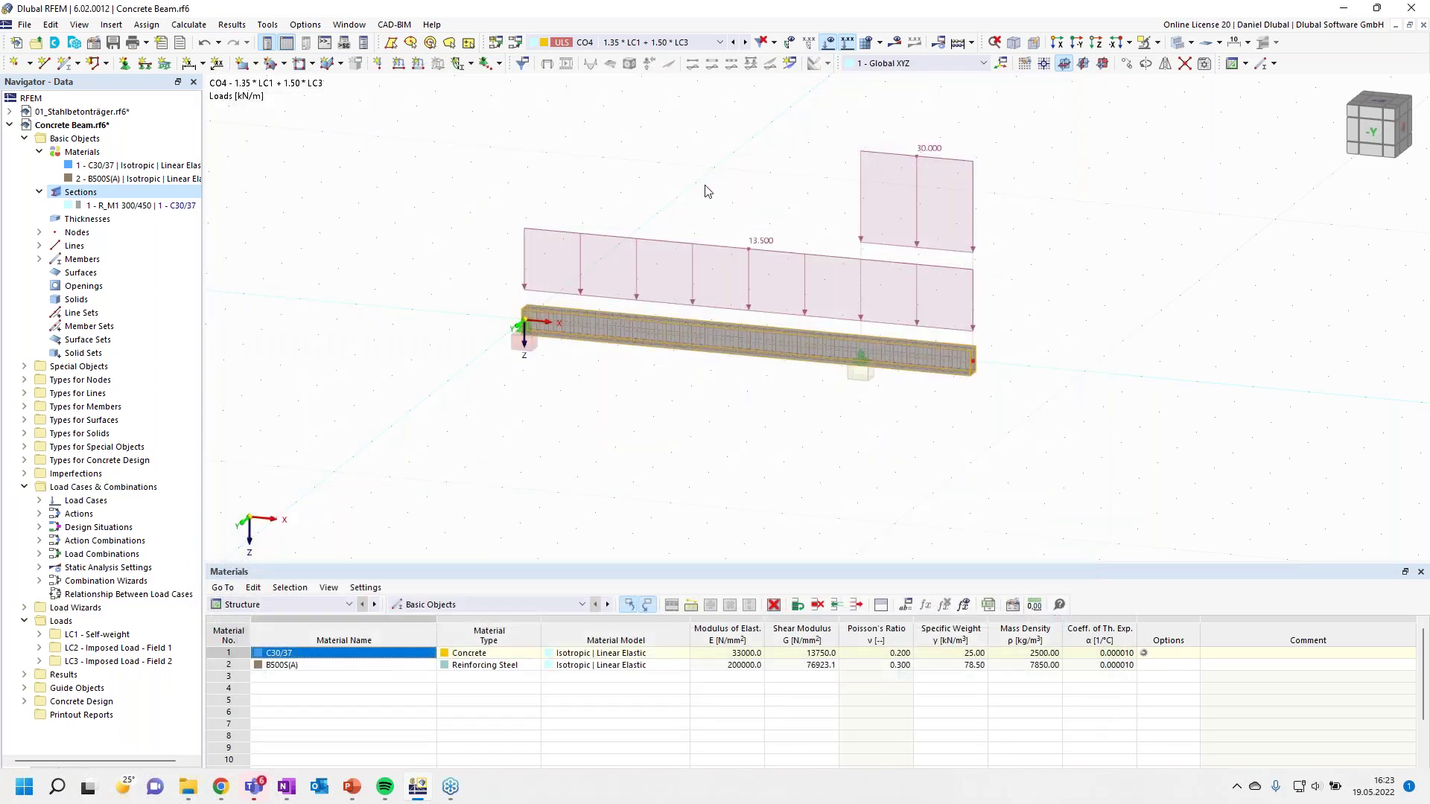
Step: Run Calculate All for the beam model
middle_click_drag(686, 140, 678, 171)
left_click(972, 42)
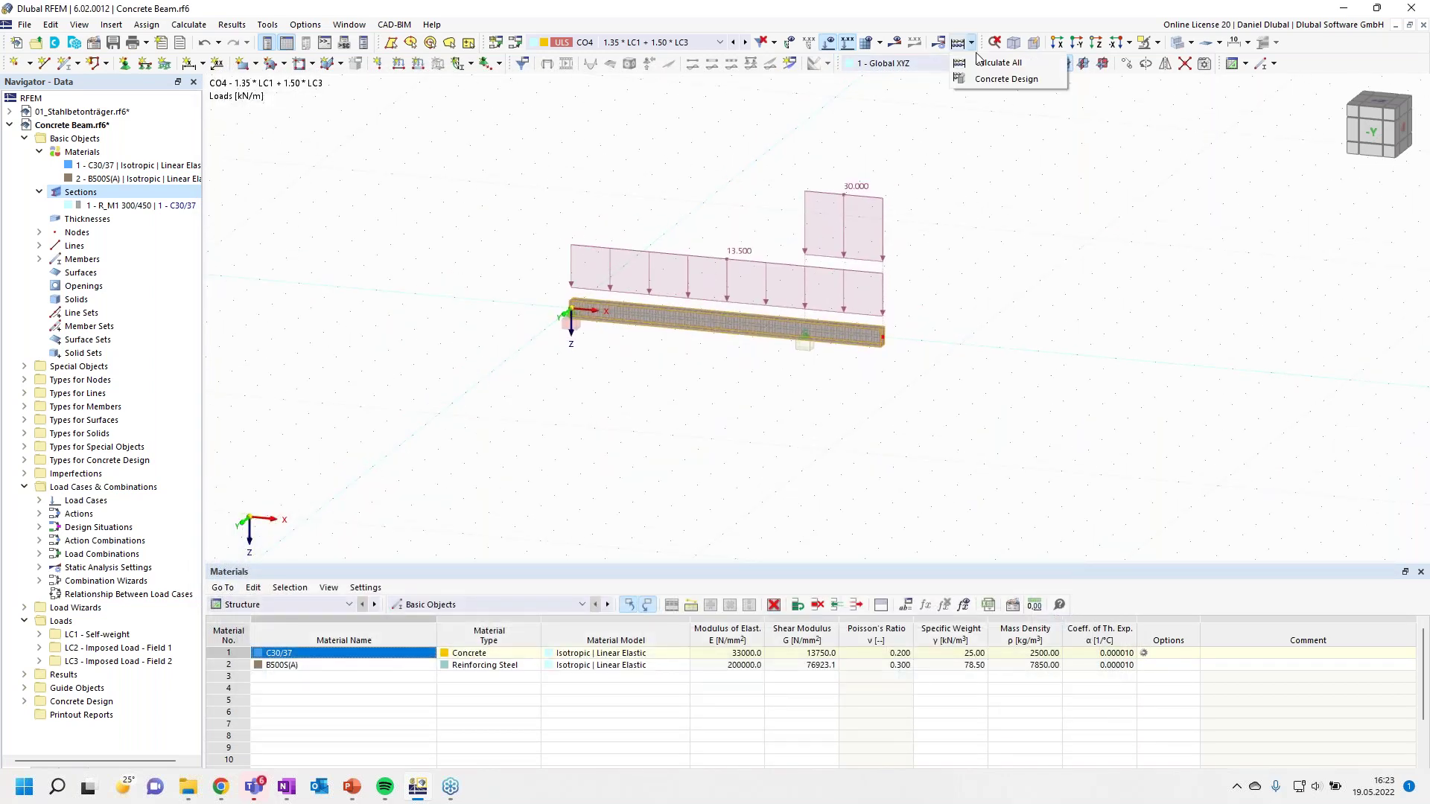
left_click(998, 63)
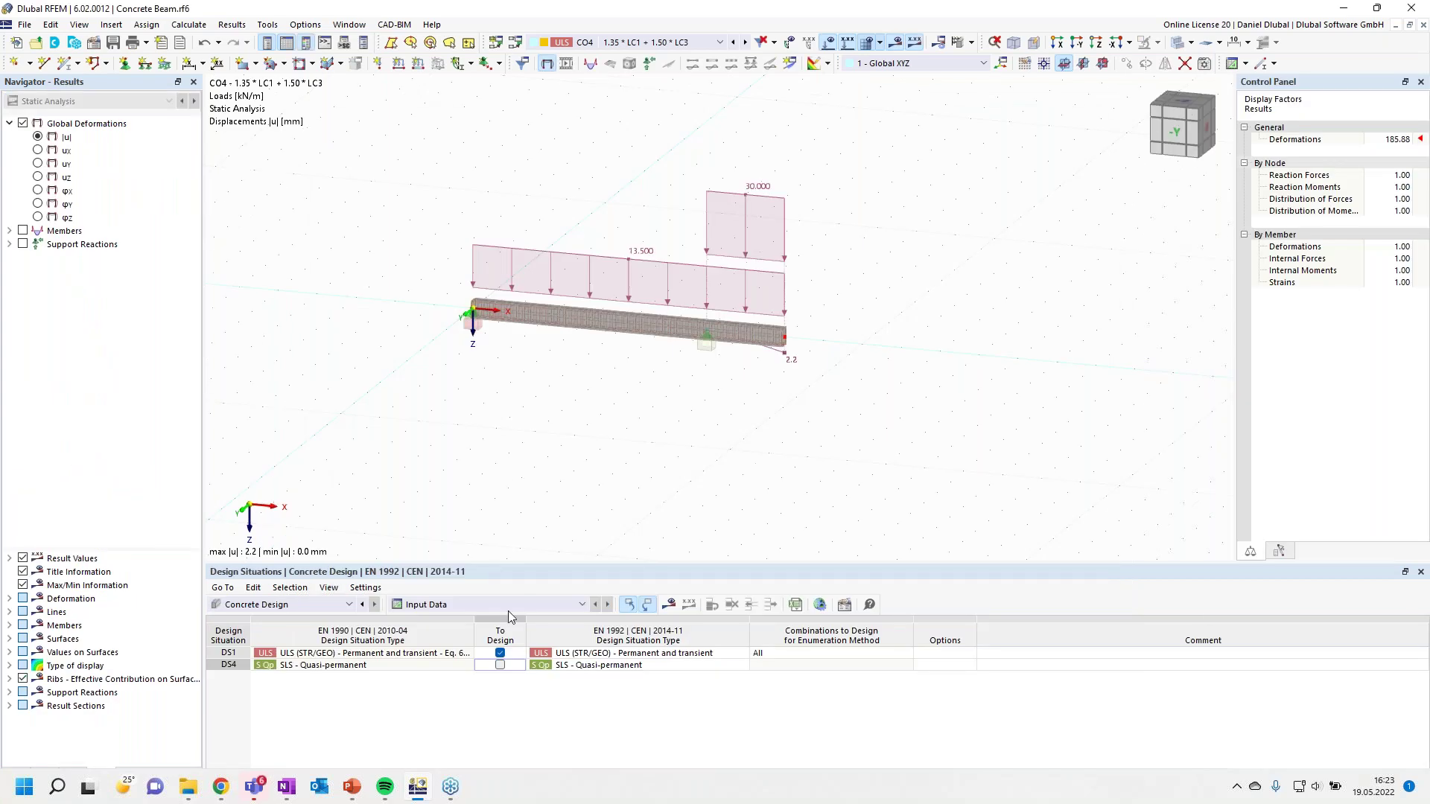
Step: Run the concrete design and show the table of design ratios on members
left_click(511, 604)
left_click(545, 503)
scroll(609, 189, "up", 3)
left_click(971, 43)
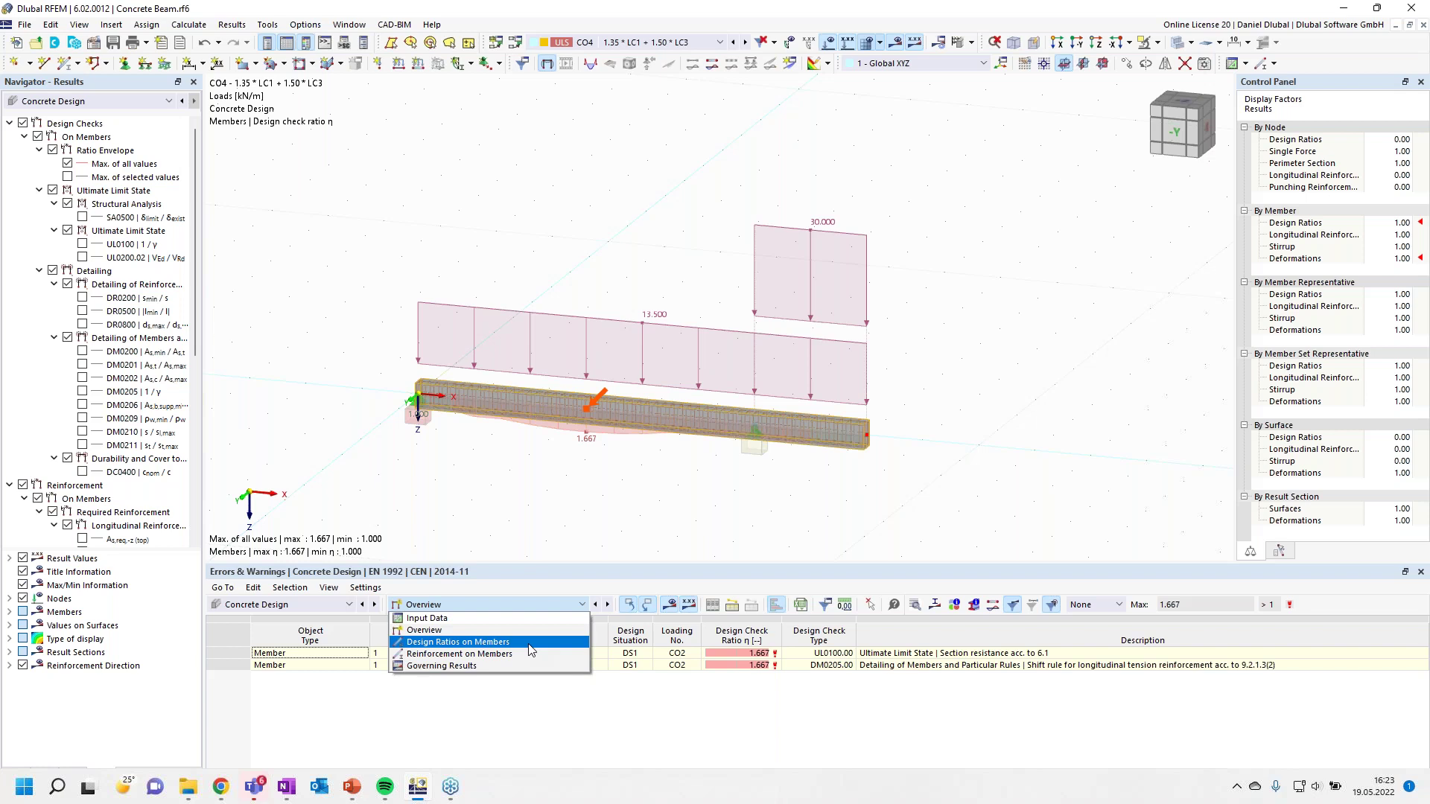
left_click(529, 644)
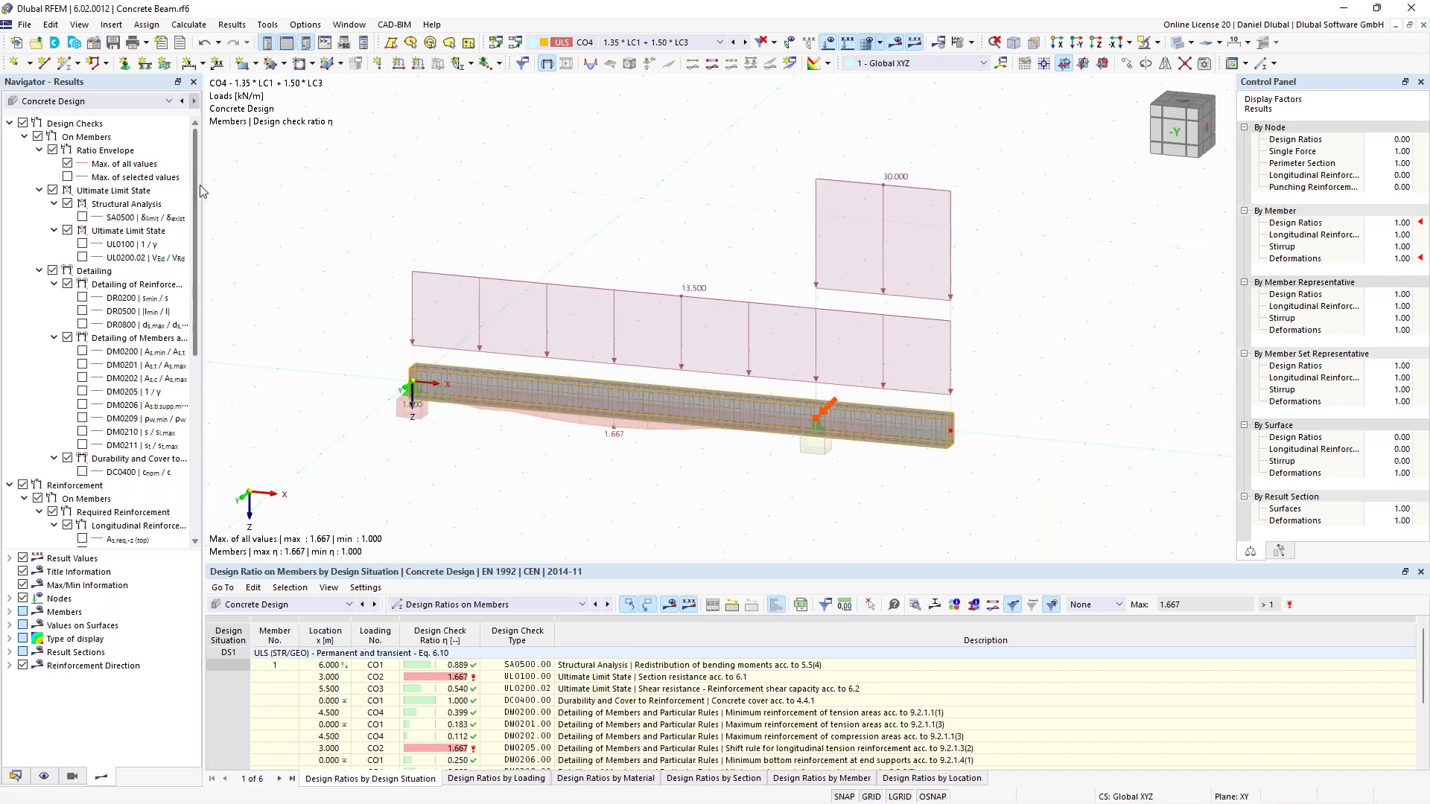
Step: Hide the loads and examine the required top and bottom longitudinal reinforcement and the required shear stirrup reinforcement along the beam
left_click_drag(193, 187, 190, 284)
left_click(828, 42)
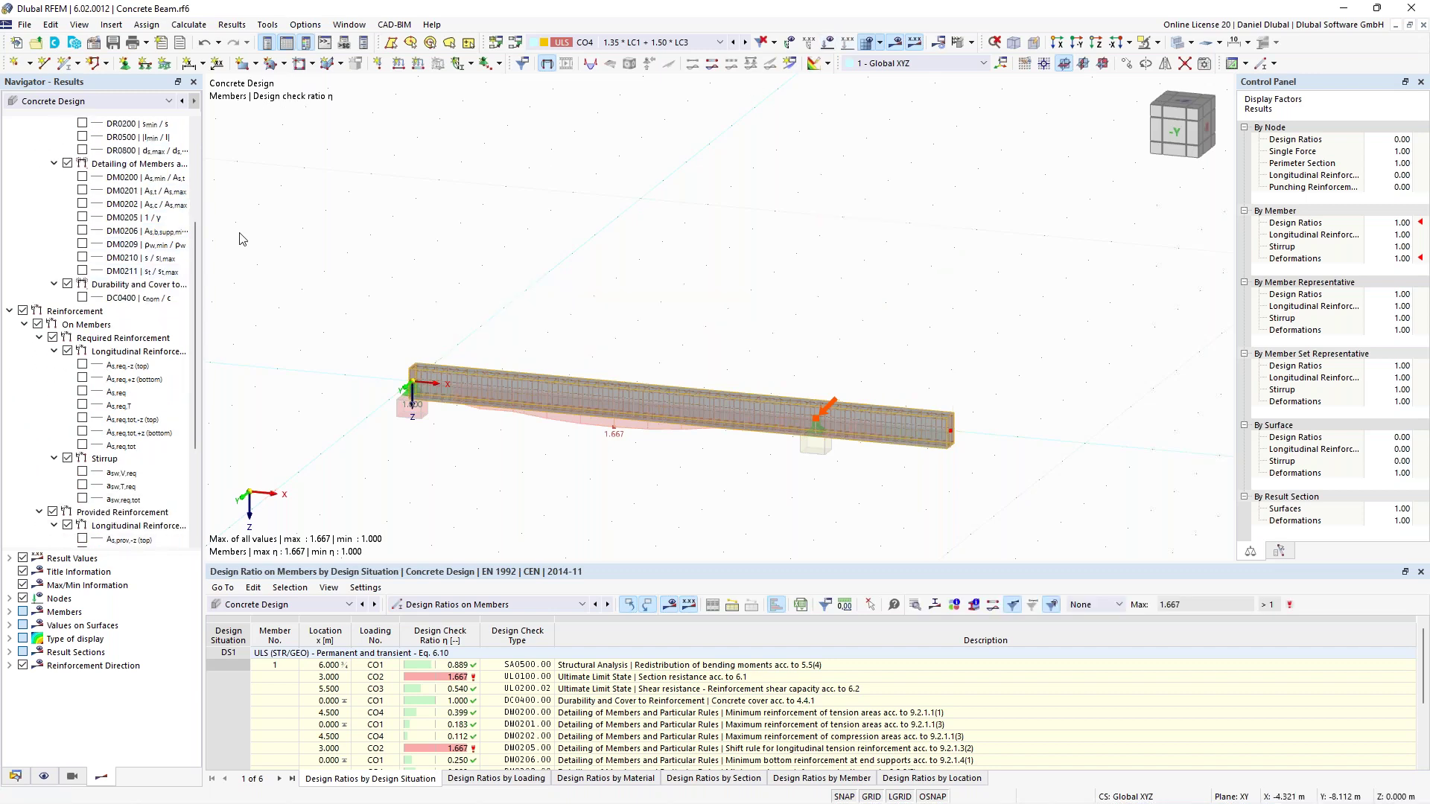
left_click_drag(195, 331, 195, 360)
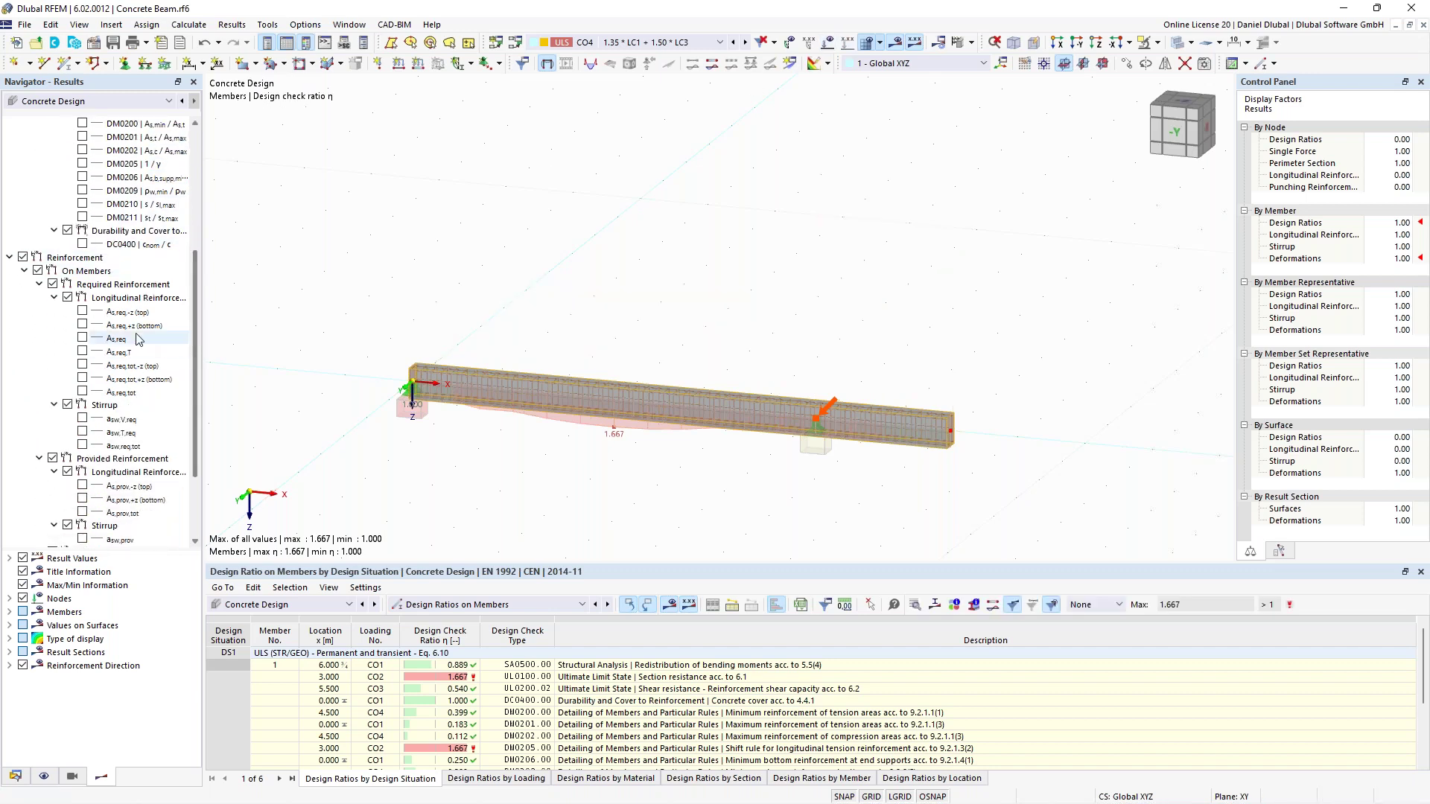
left_click(82, 310)
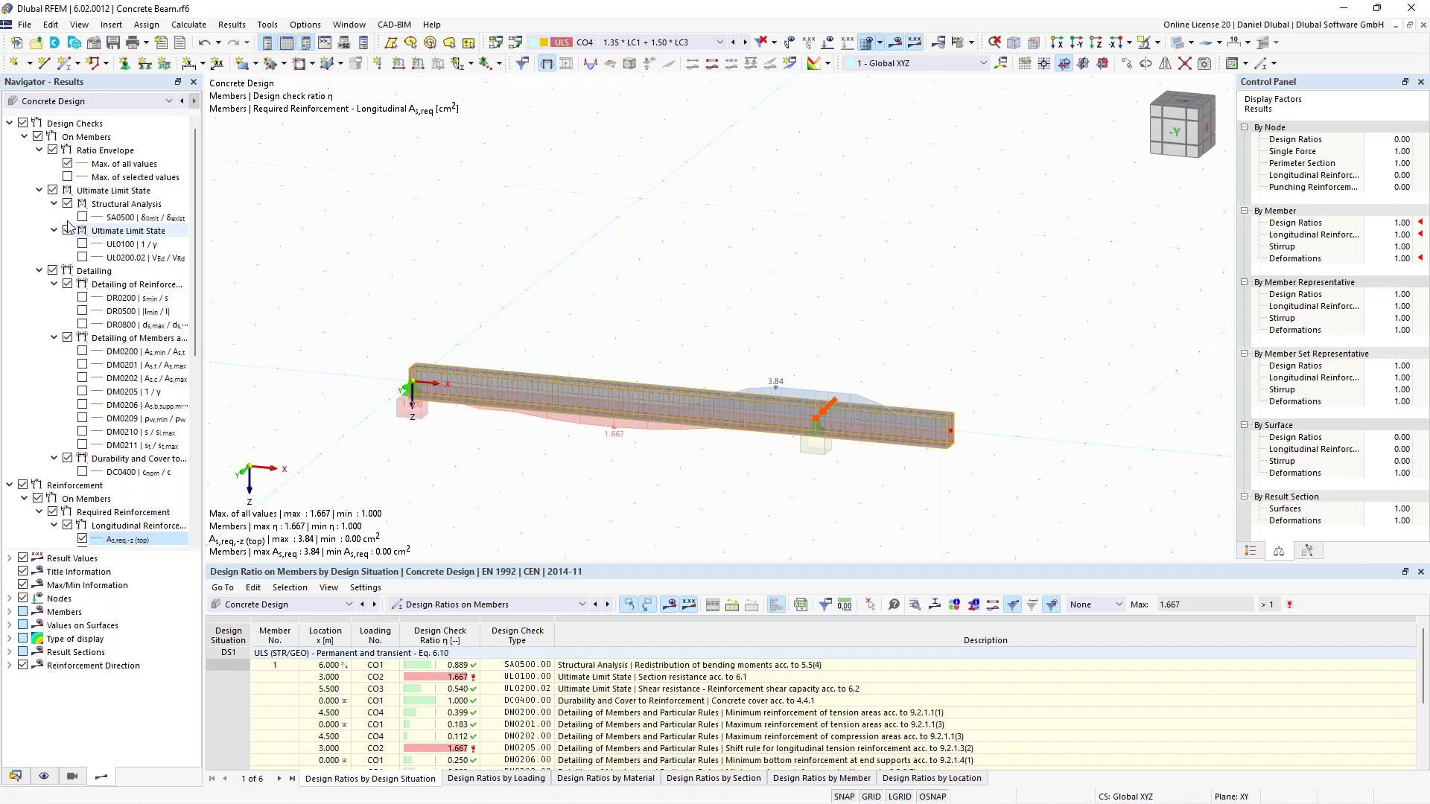
left_click(83, 324)
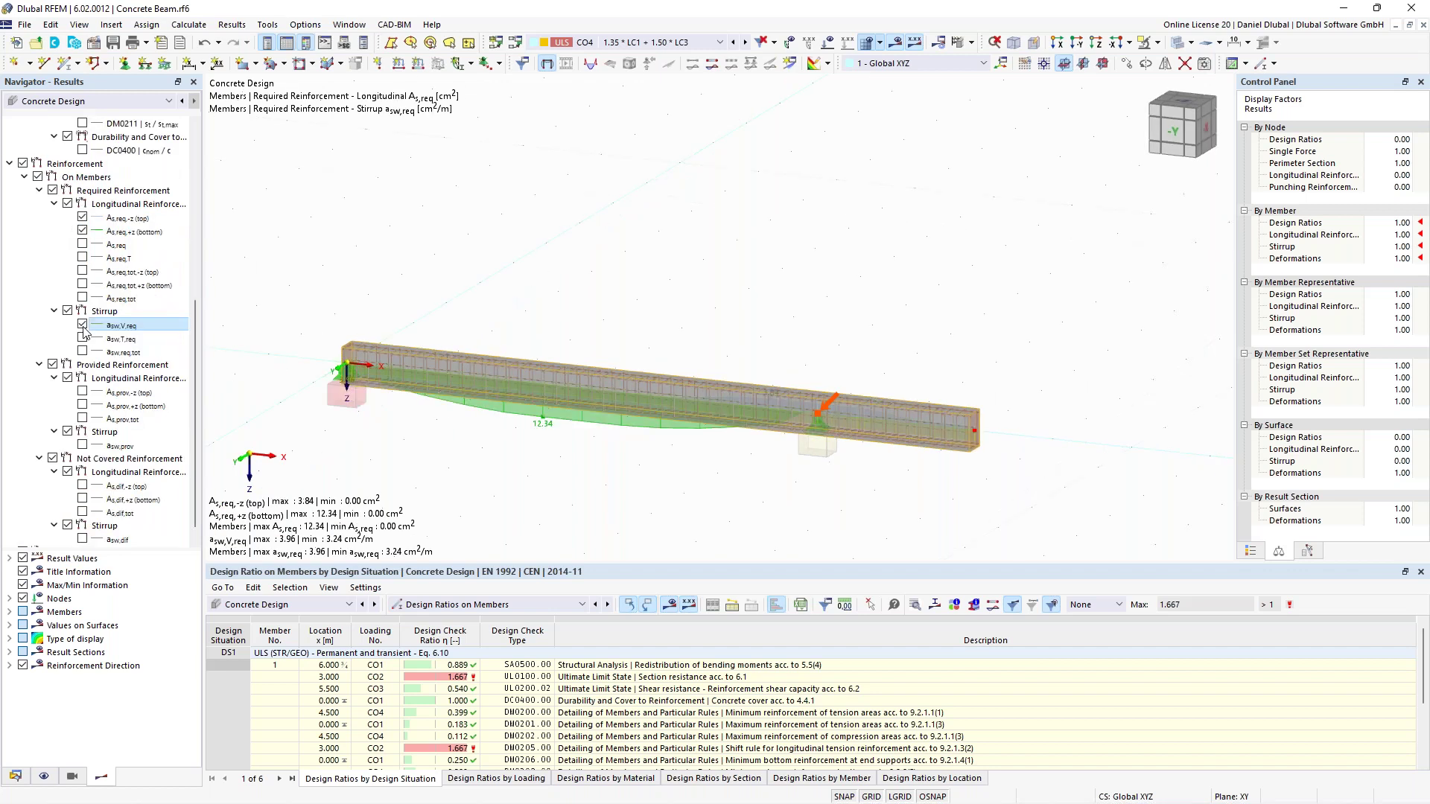
left_click(82, 324)
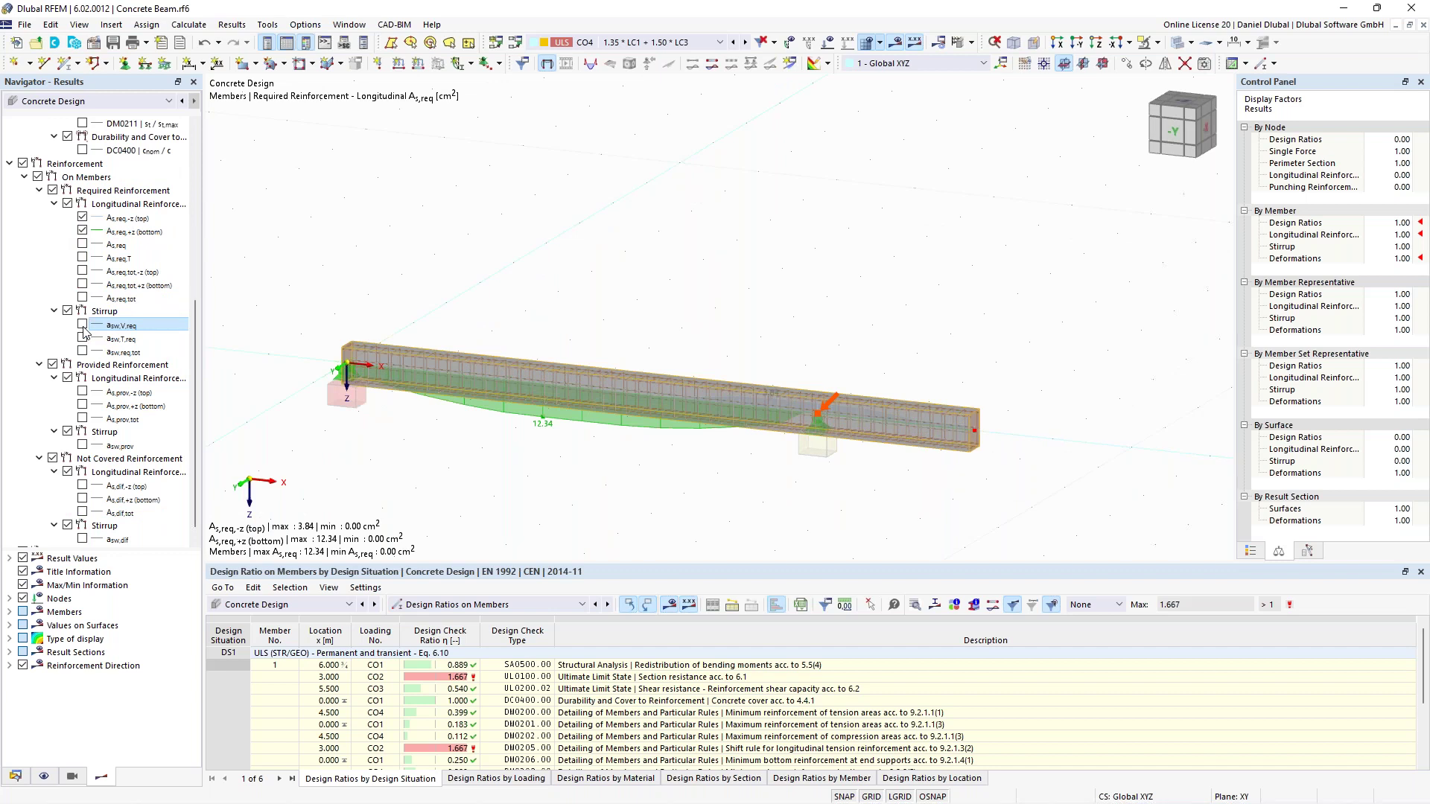
Step: Compare the provided top and bottom longitudinal reinforcement with the required diagrams, and hide the provided reinforcement again
left_click(83, 392)
left_click(83, 405)
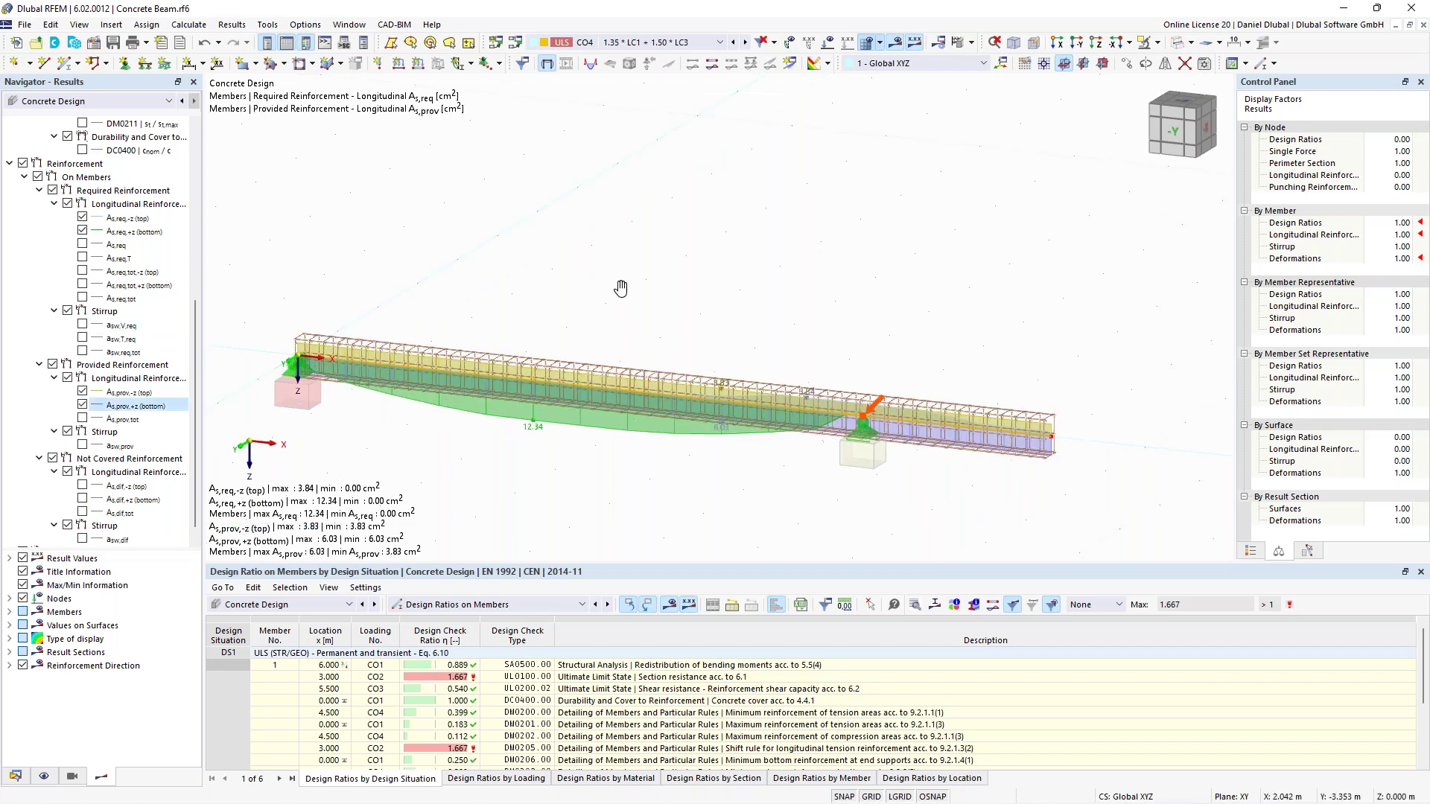
left_click(44, 777)
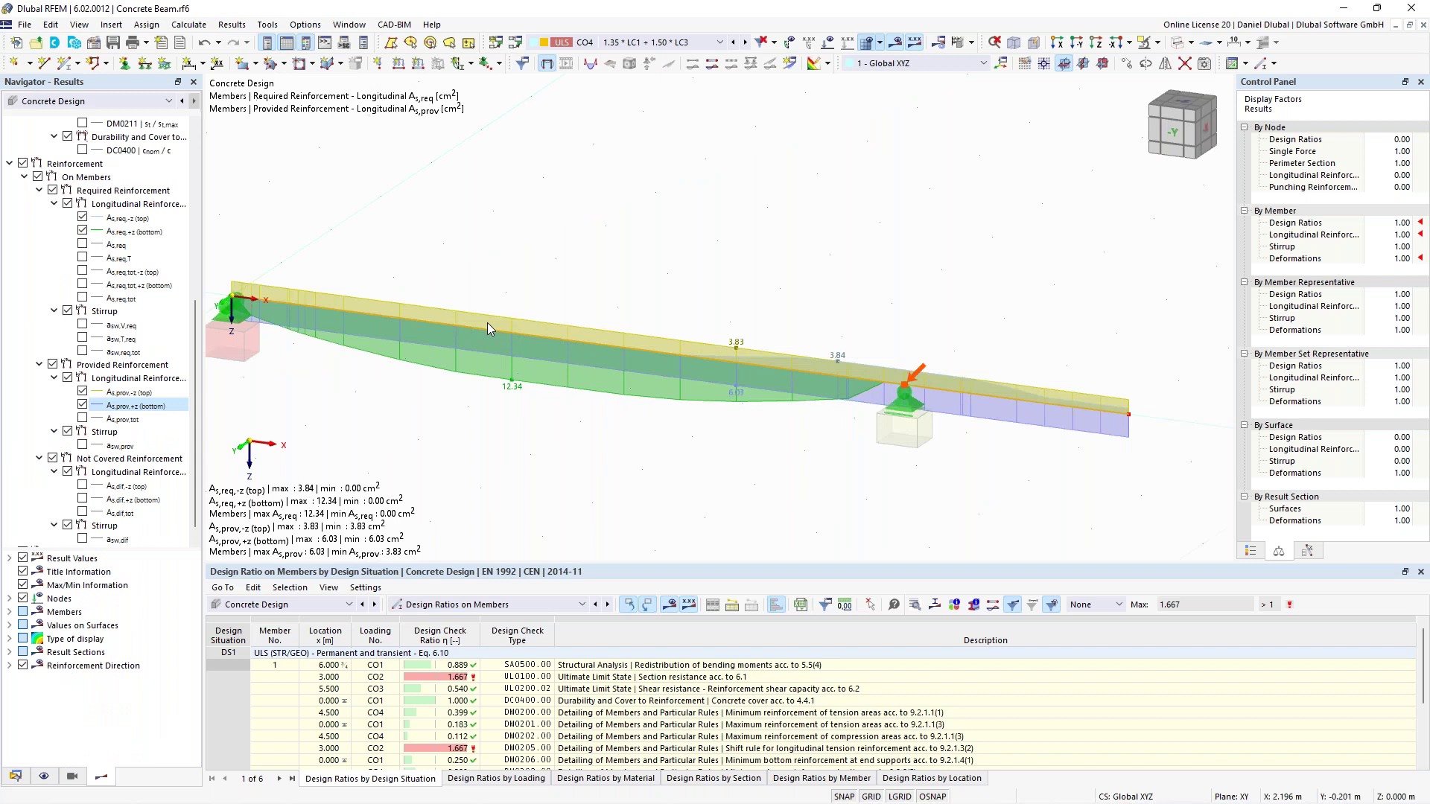
left_click(82, 405)
left_click(82, 391)
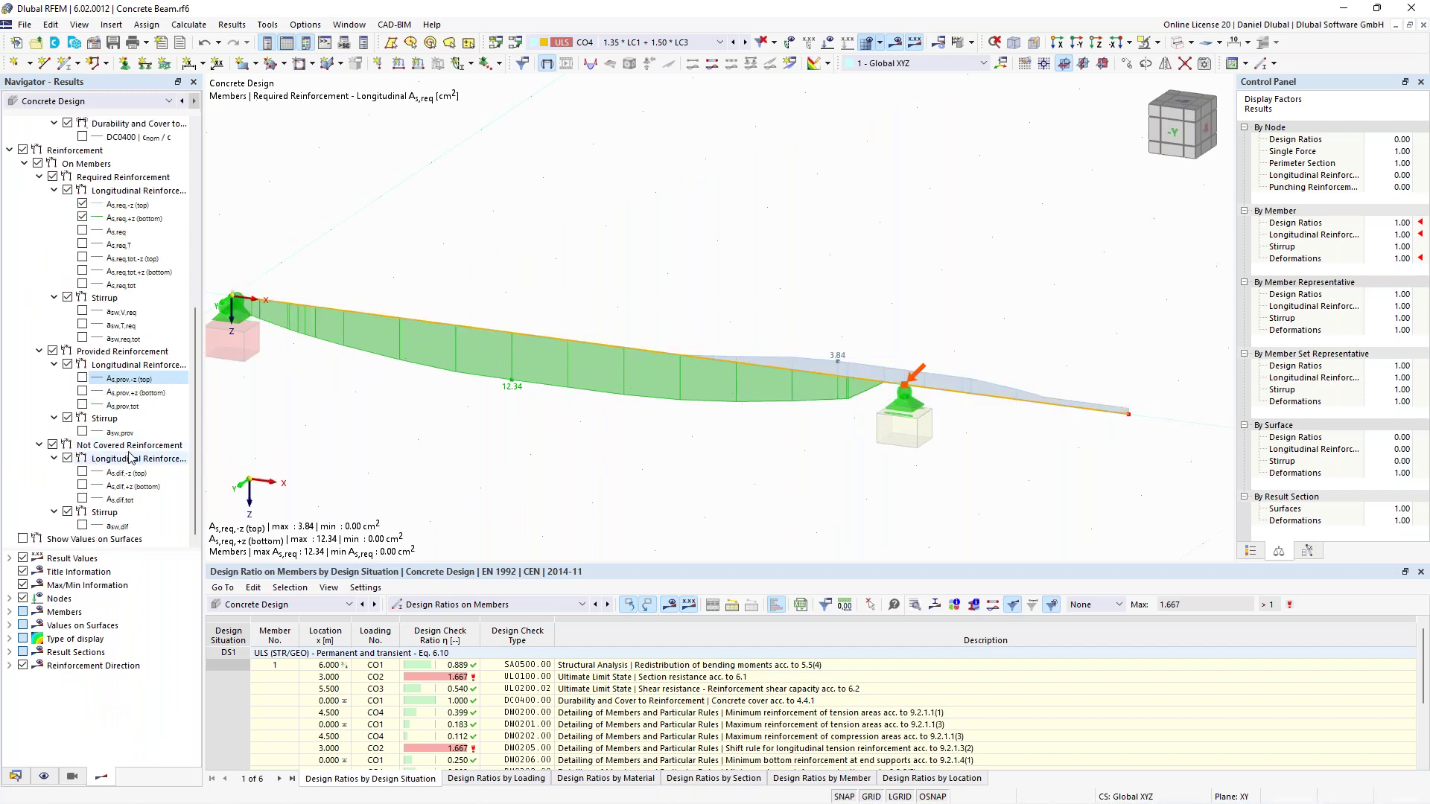
Step: Examine the not covered top and bottom longitudinal reinforcement along the beam, and hide both diagrams again
left_click(82, 472)
left_click(82, 485)
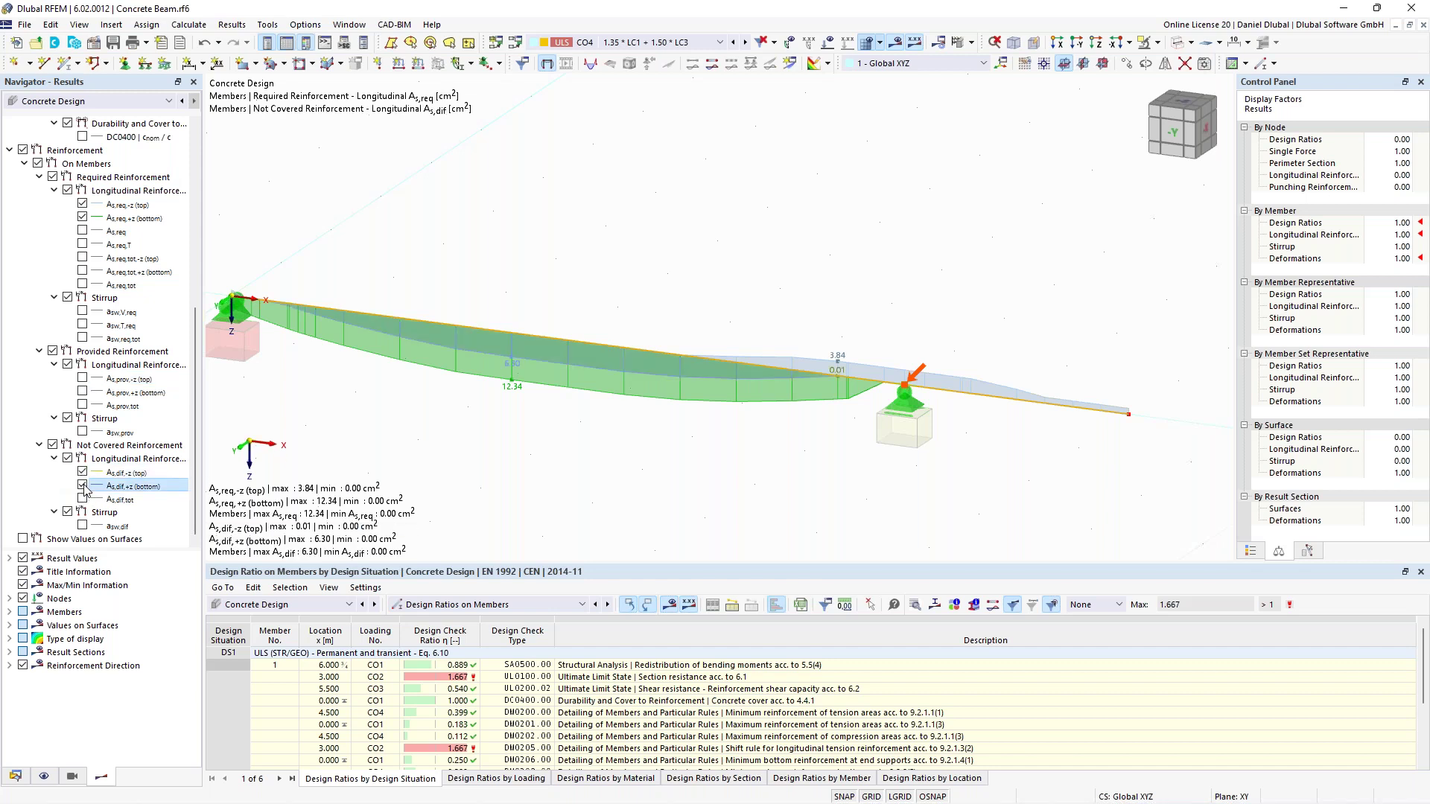
left_click(82, 486)
left_click(82, 473)
scroll(435, 406, "down", 1)
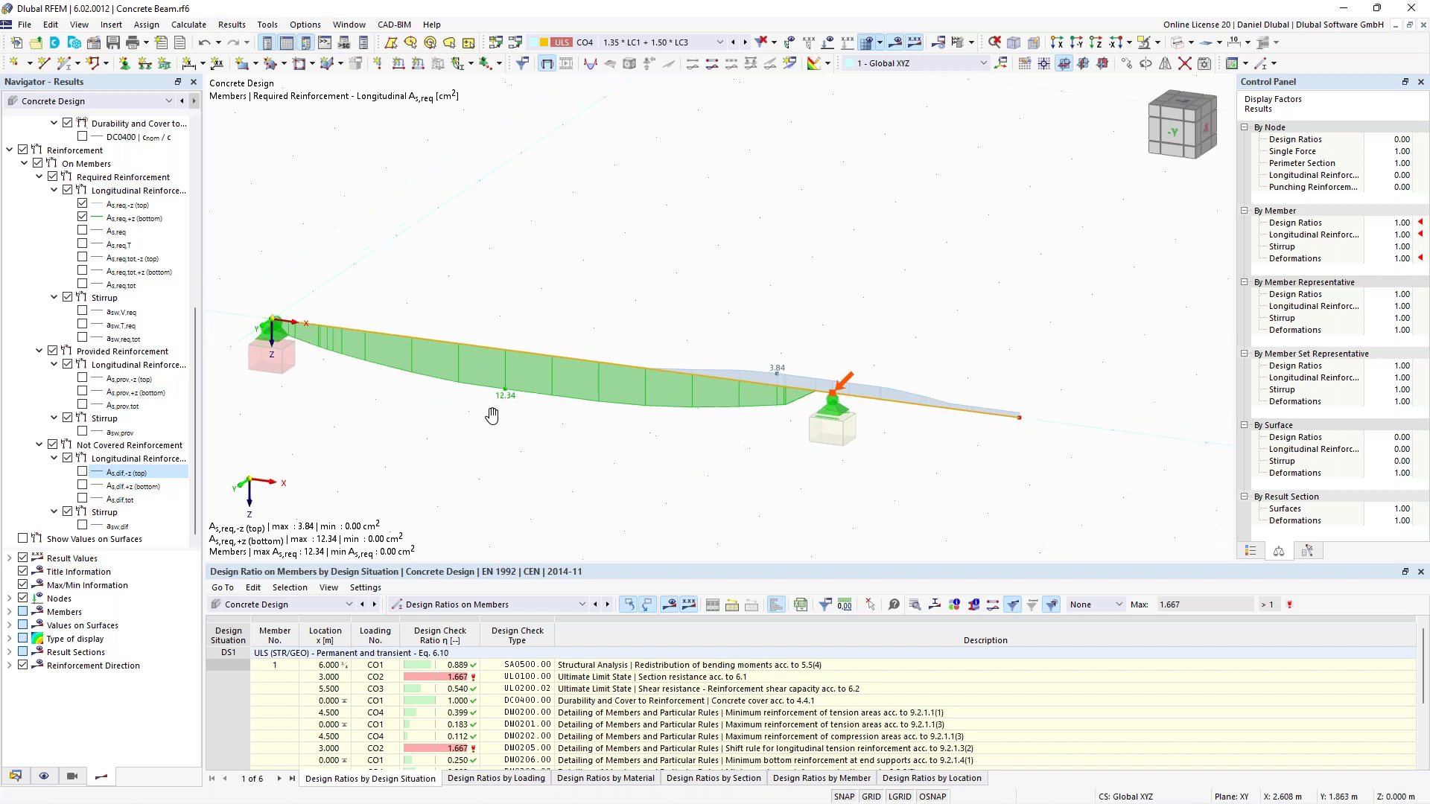
Step: Open the beam's shear reinforcement for editing and set the end of stirrup span 1 to 5 m
double_click(596, 367)
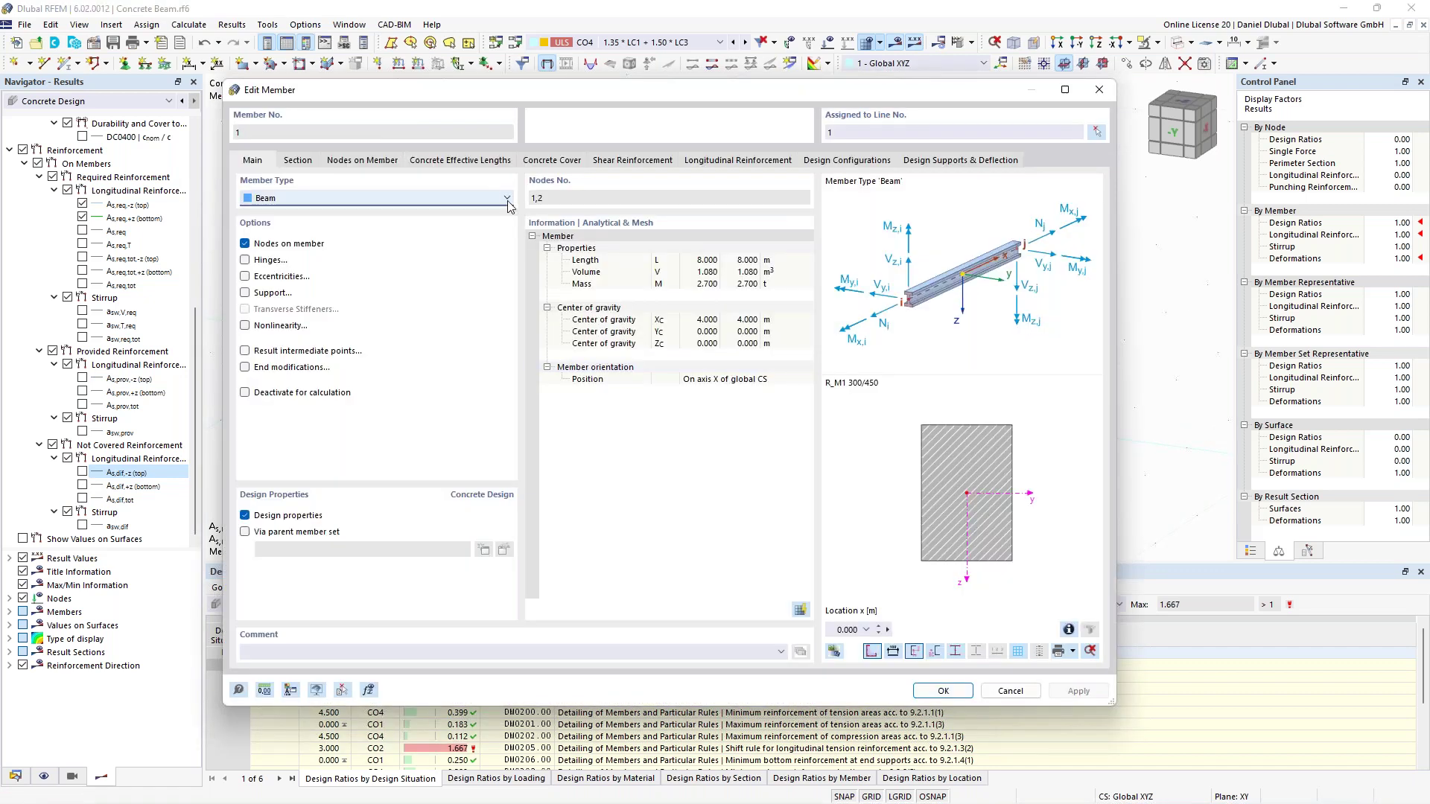
left_click(633, 161)
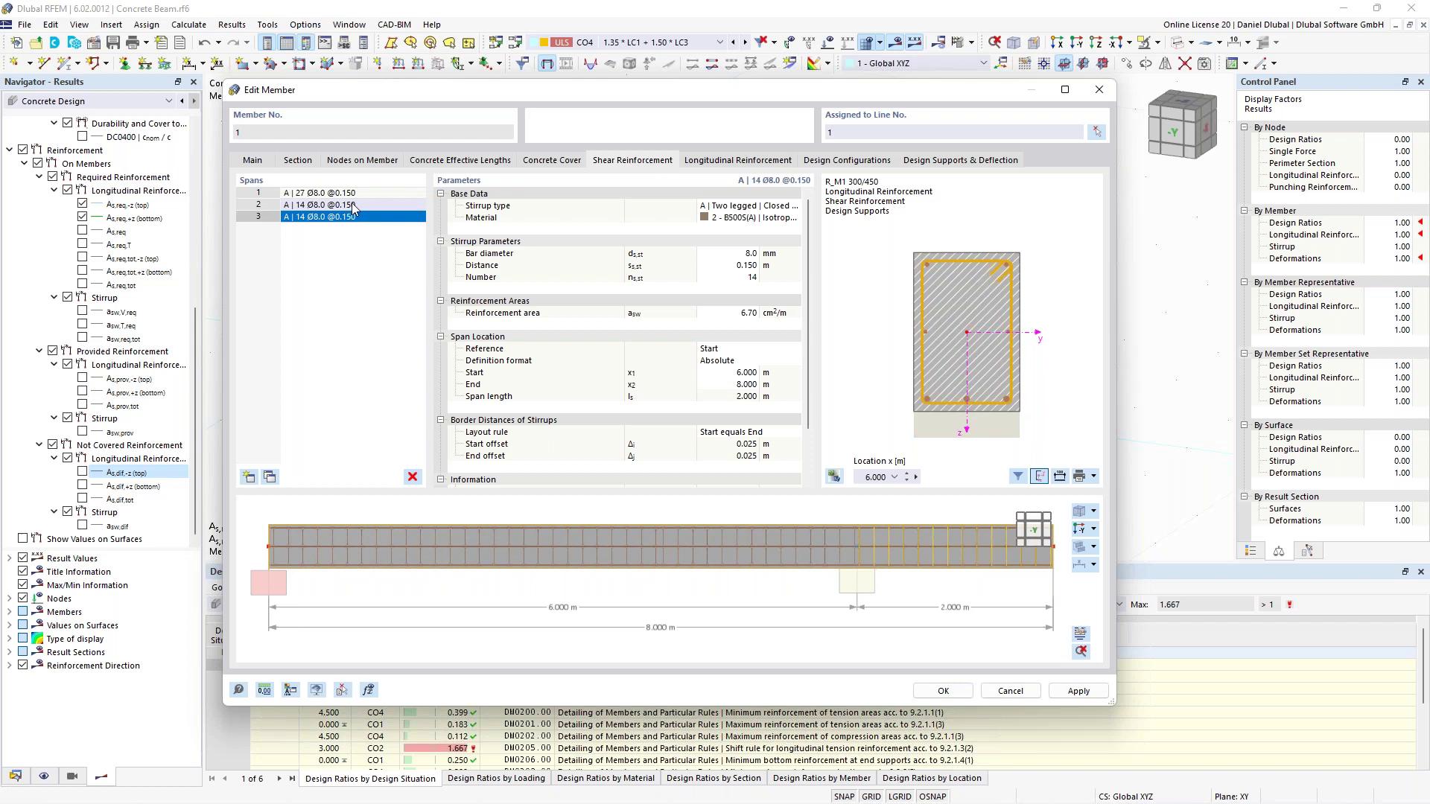
left_click(315, 194)
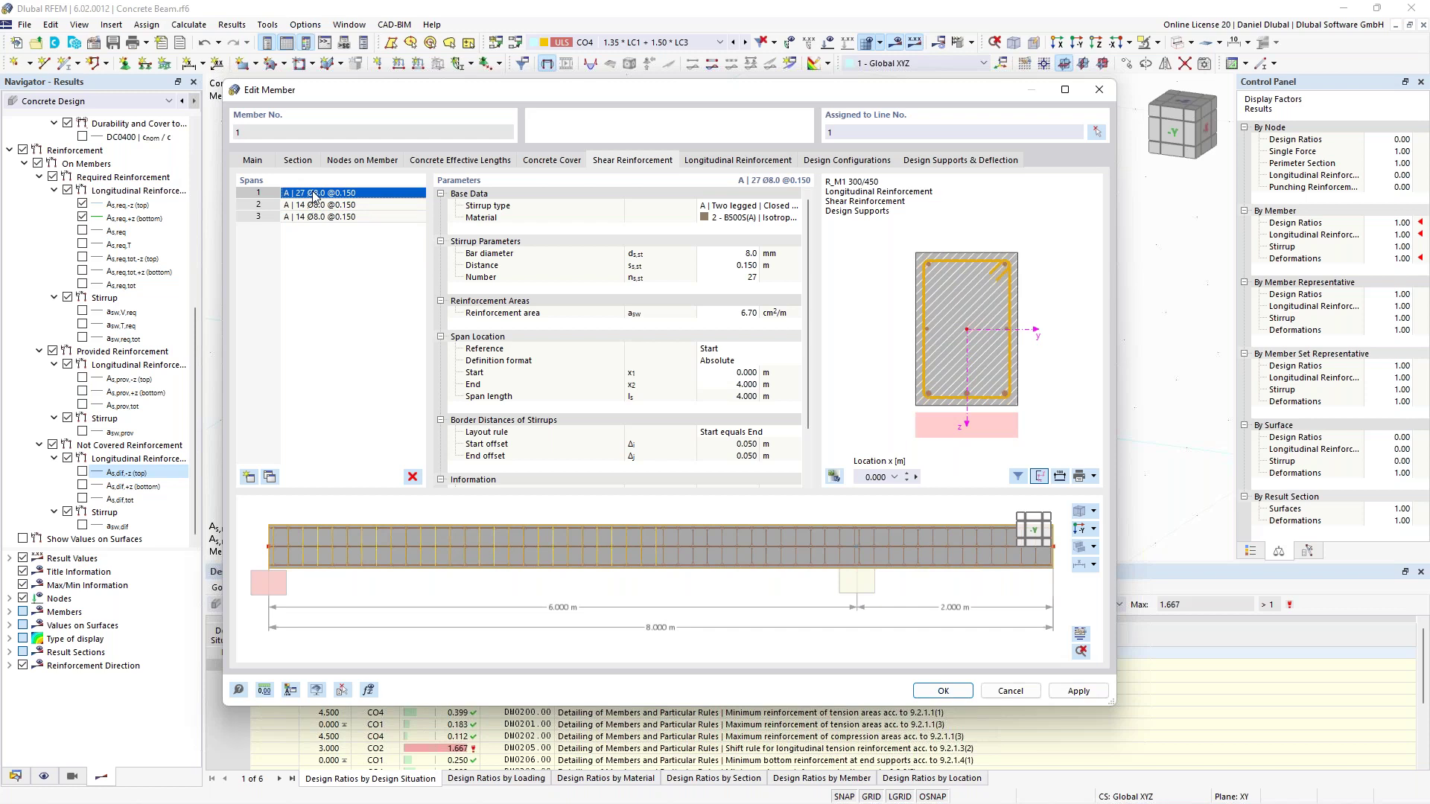
left_click(344, 208)
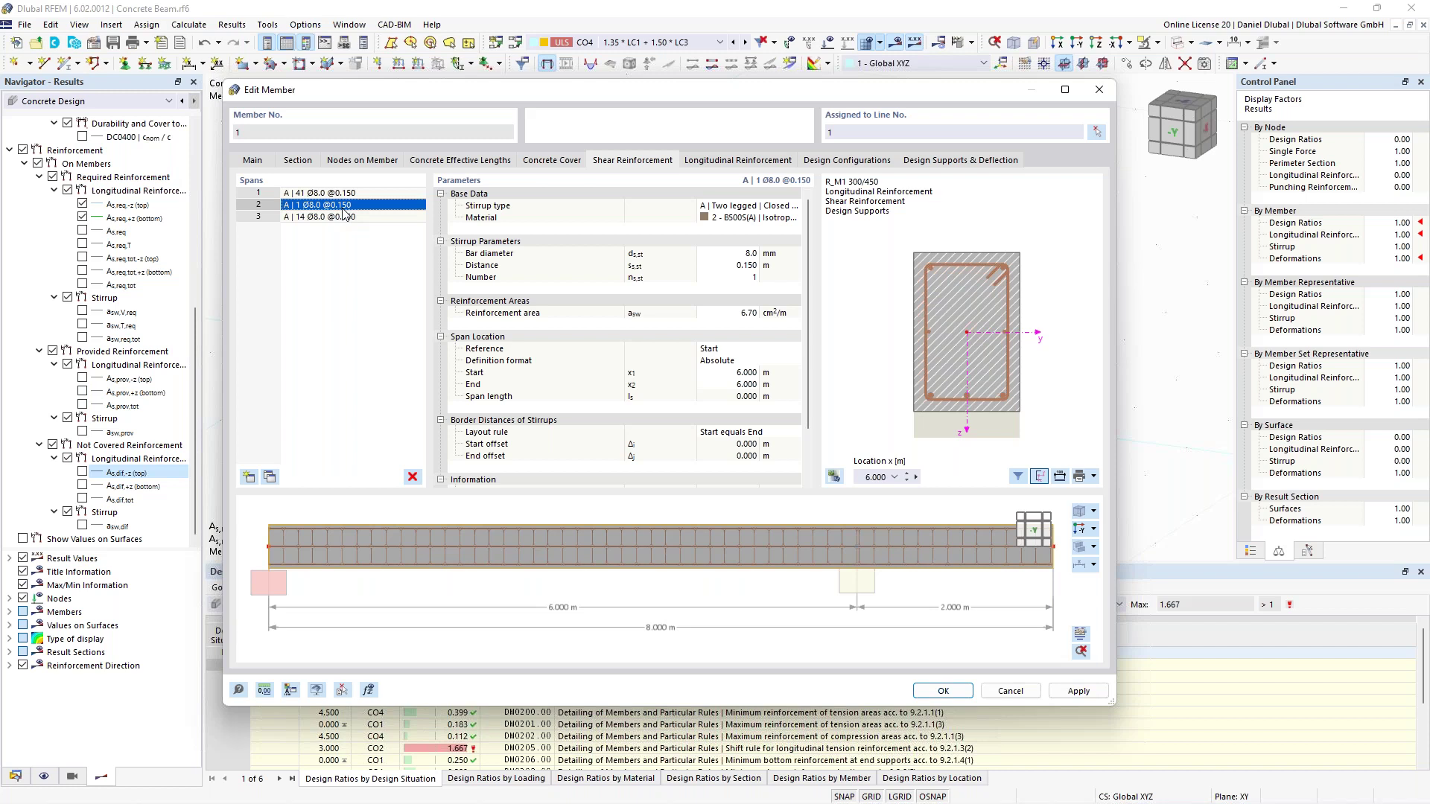
left_click(343, 193)
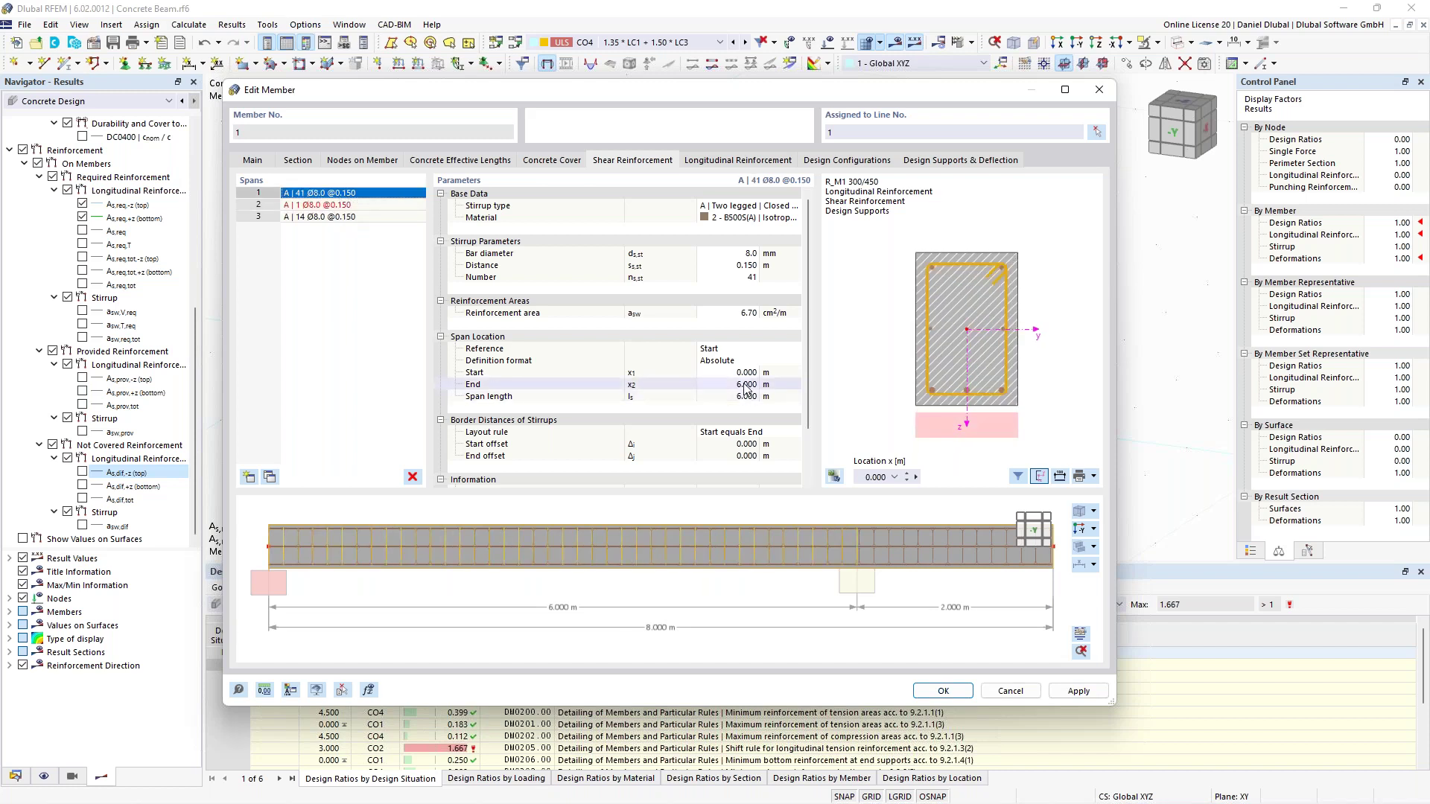
left_click(746, 384)
type("5")
Step: Set the end of stirrup span 2 to 7 m and its stirrup distance to 0.1 m
left_click(305, 205)
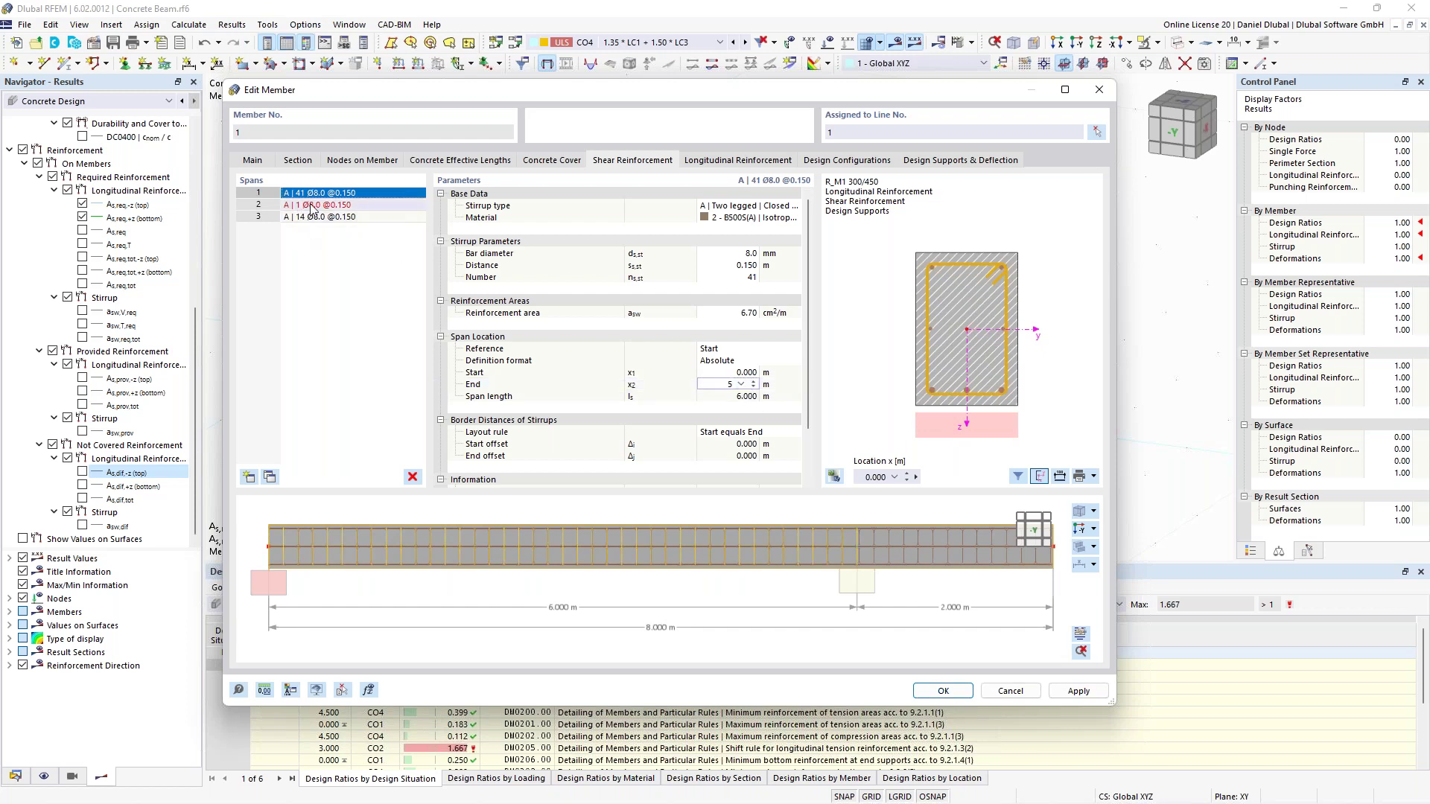
left_click(742, 384)
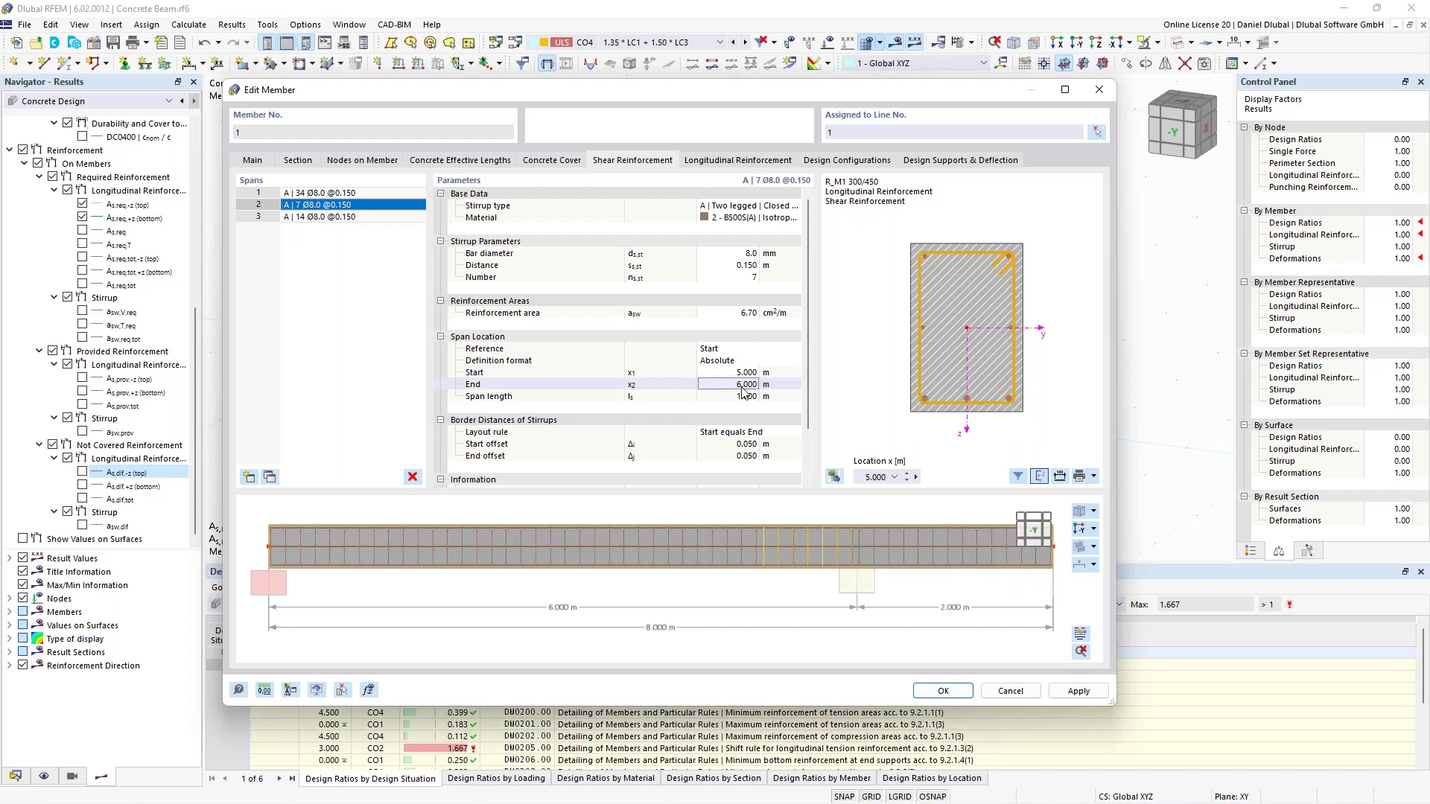
type("7")
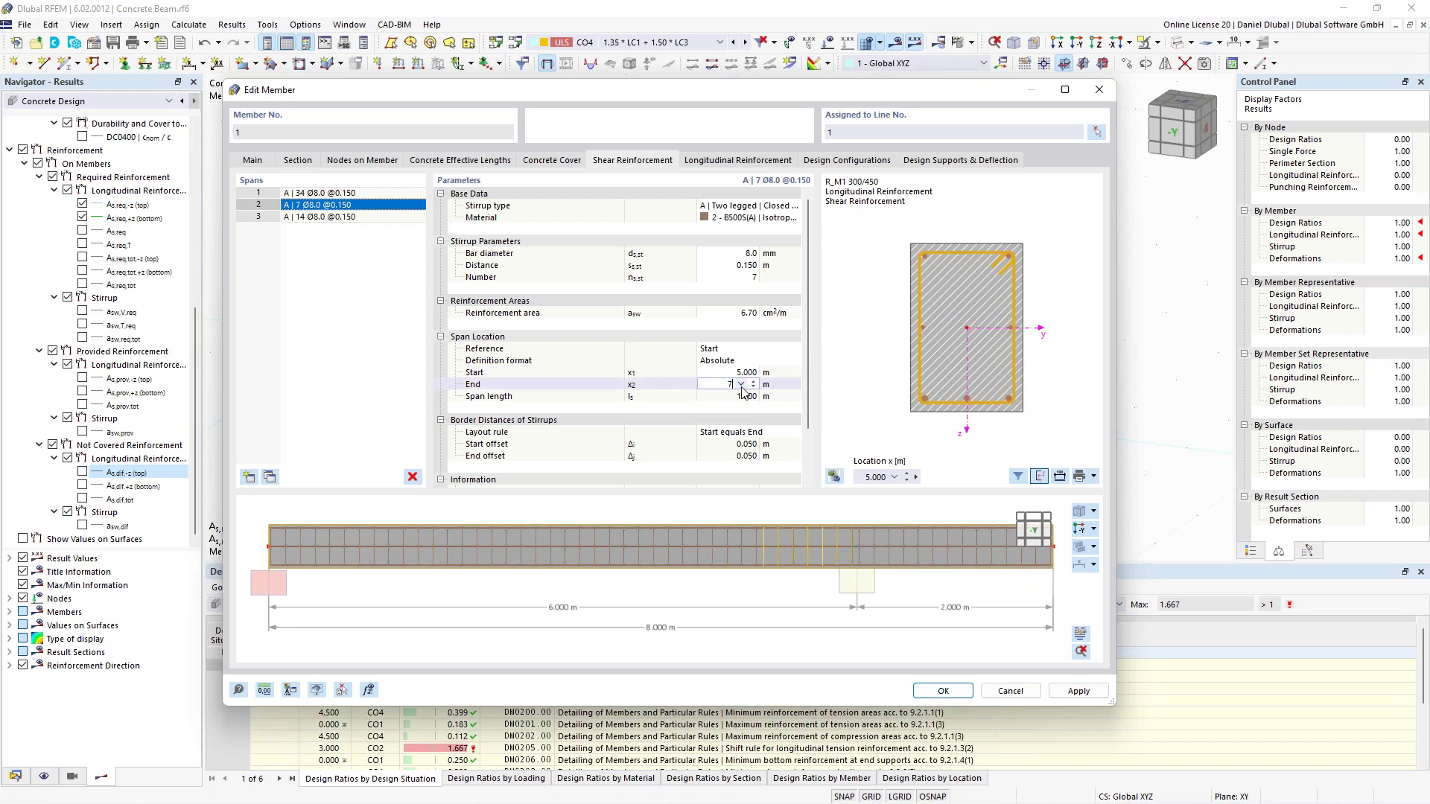
left_click(737, 265)
type("0,1")
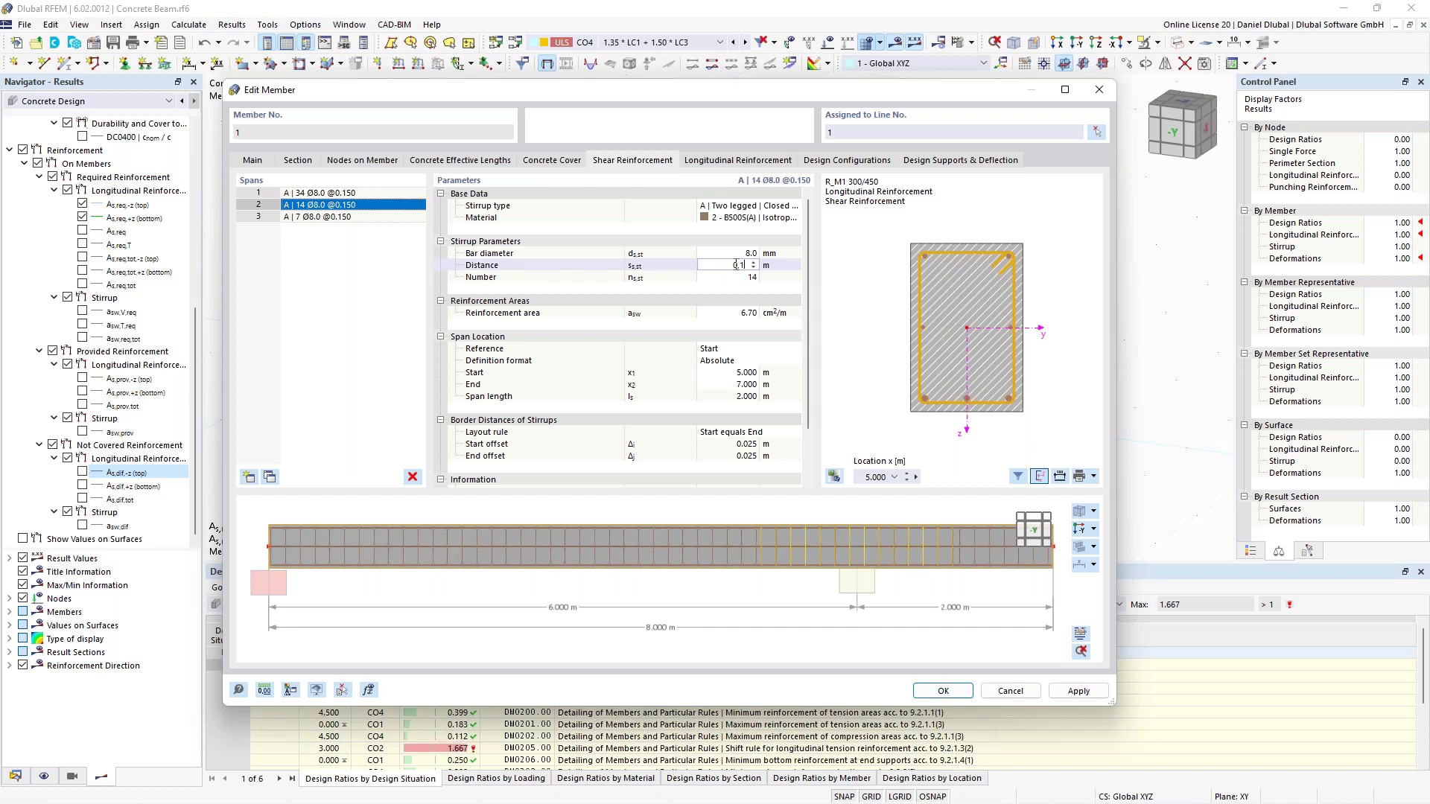
Step: Set the beam's longitudinal reinforcement to 14 mm top bars and five 20 mm bottom bars
left_click(319, 217)
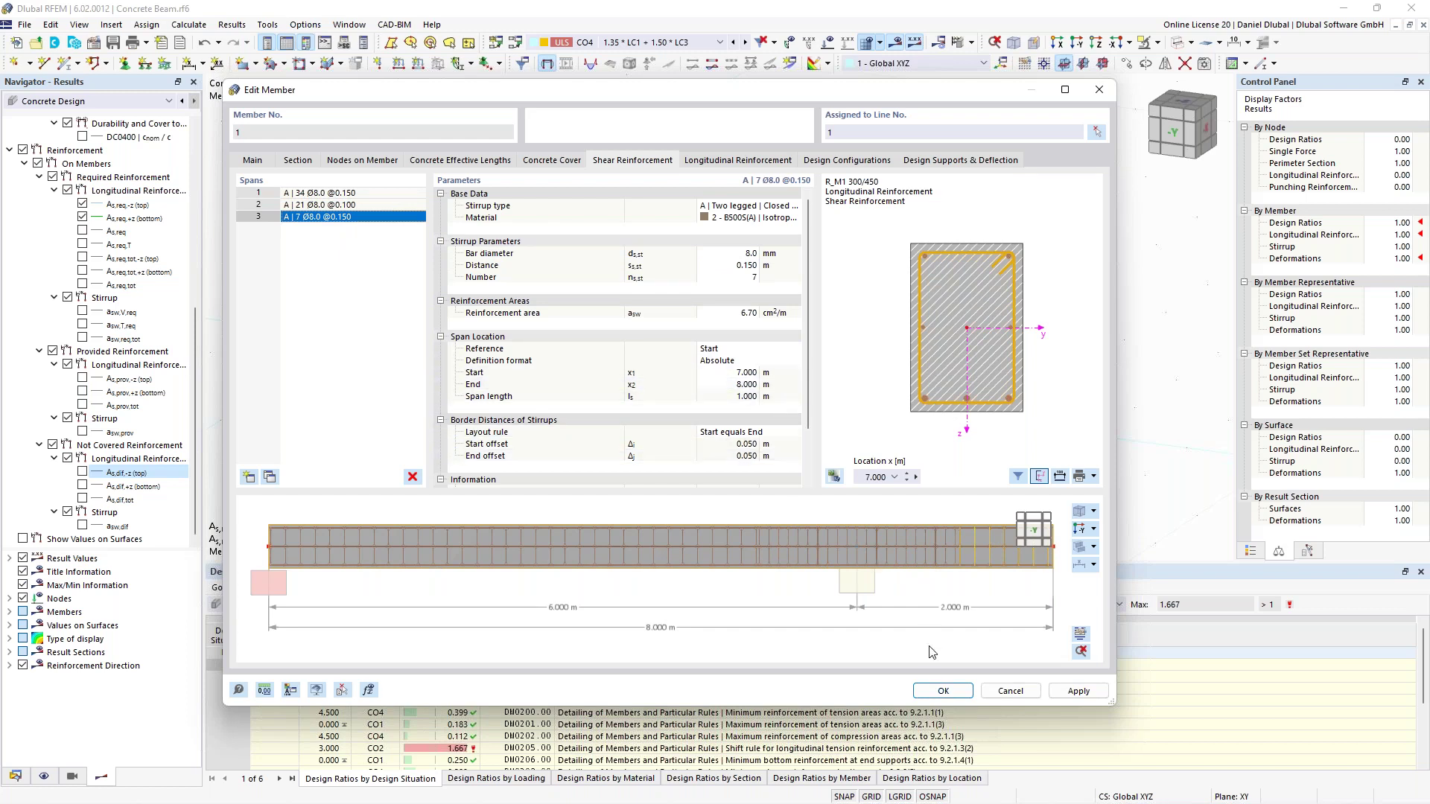
left_click(755, 162)
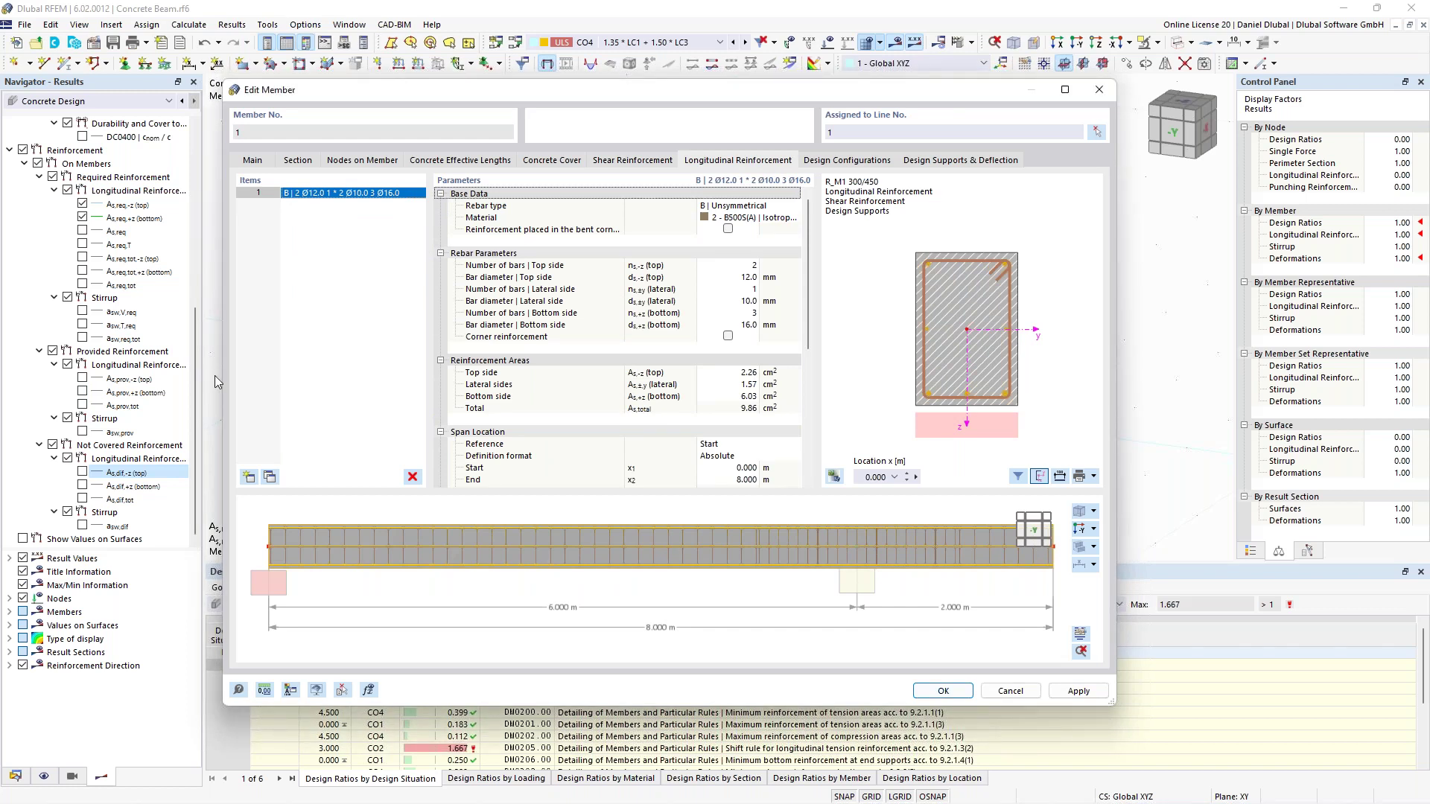
left_click(750, 278)
type("14")
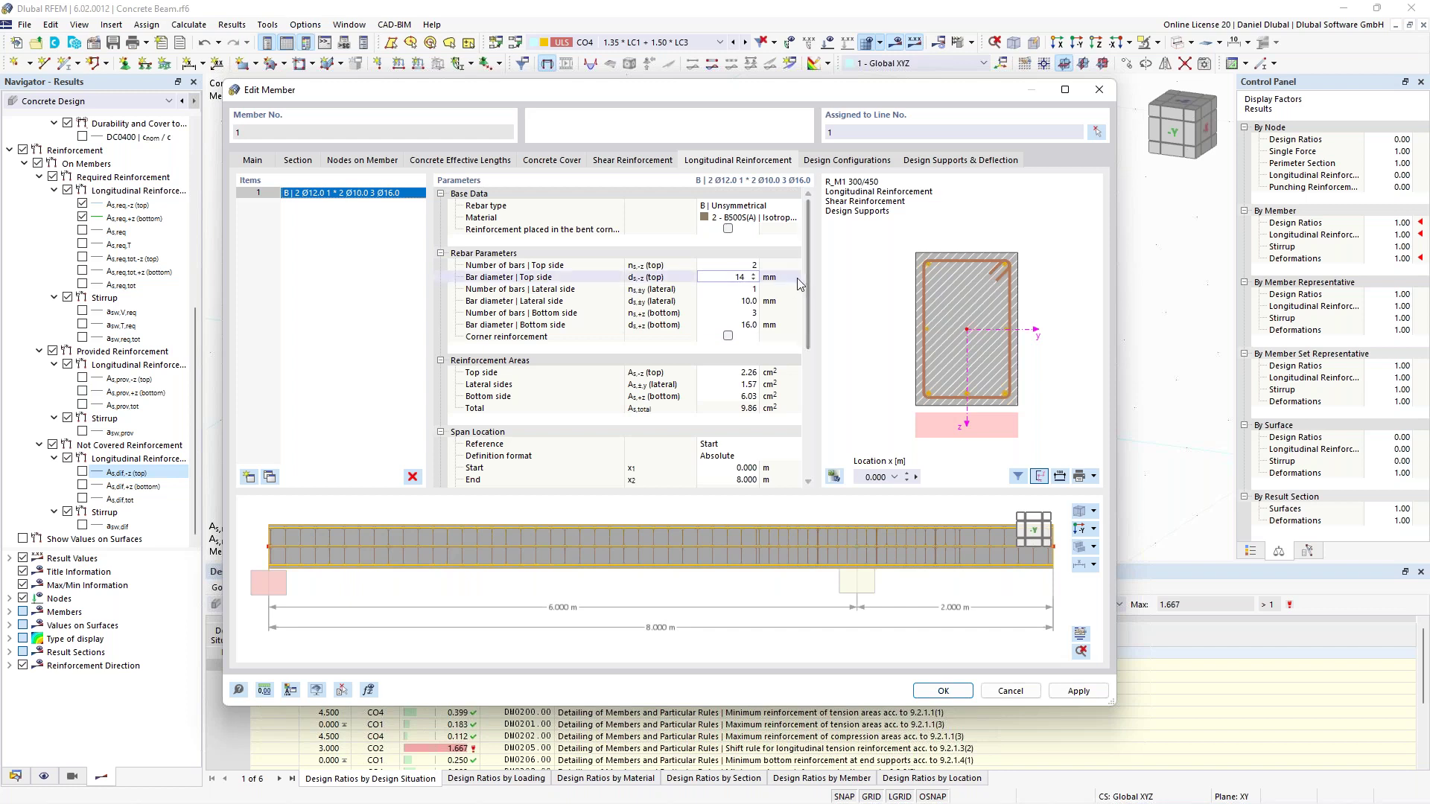
left_click(750, 326)
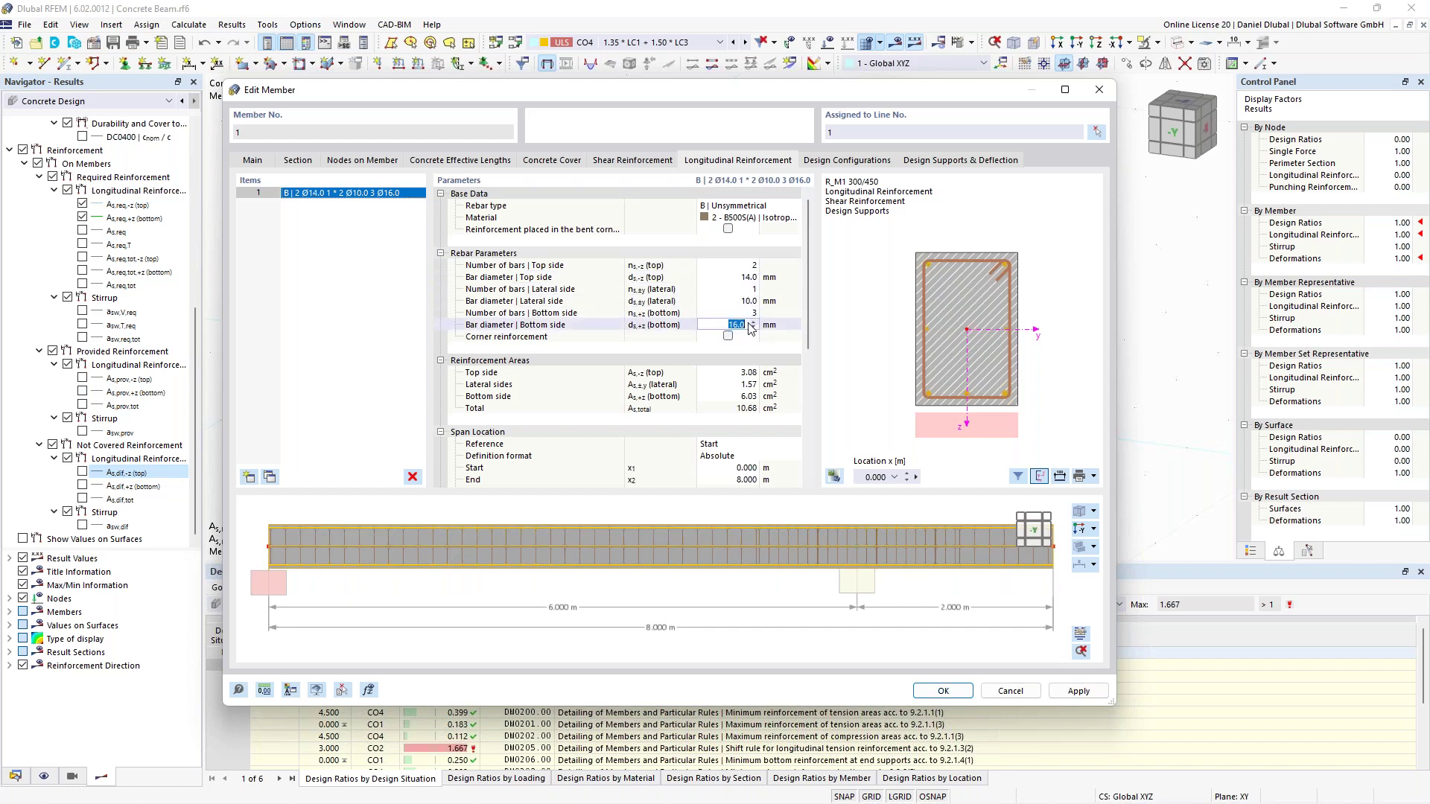
type("20")
left_click(754, 314)
type("5")
left_click(758, 301)
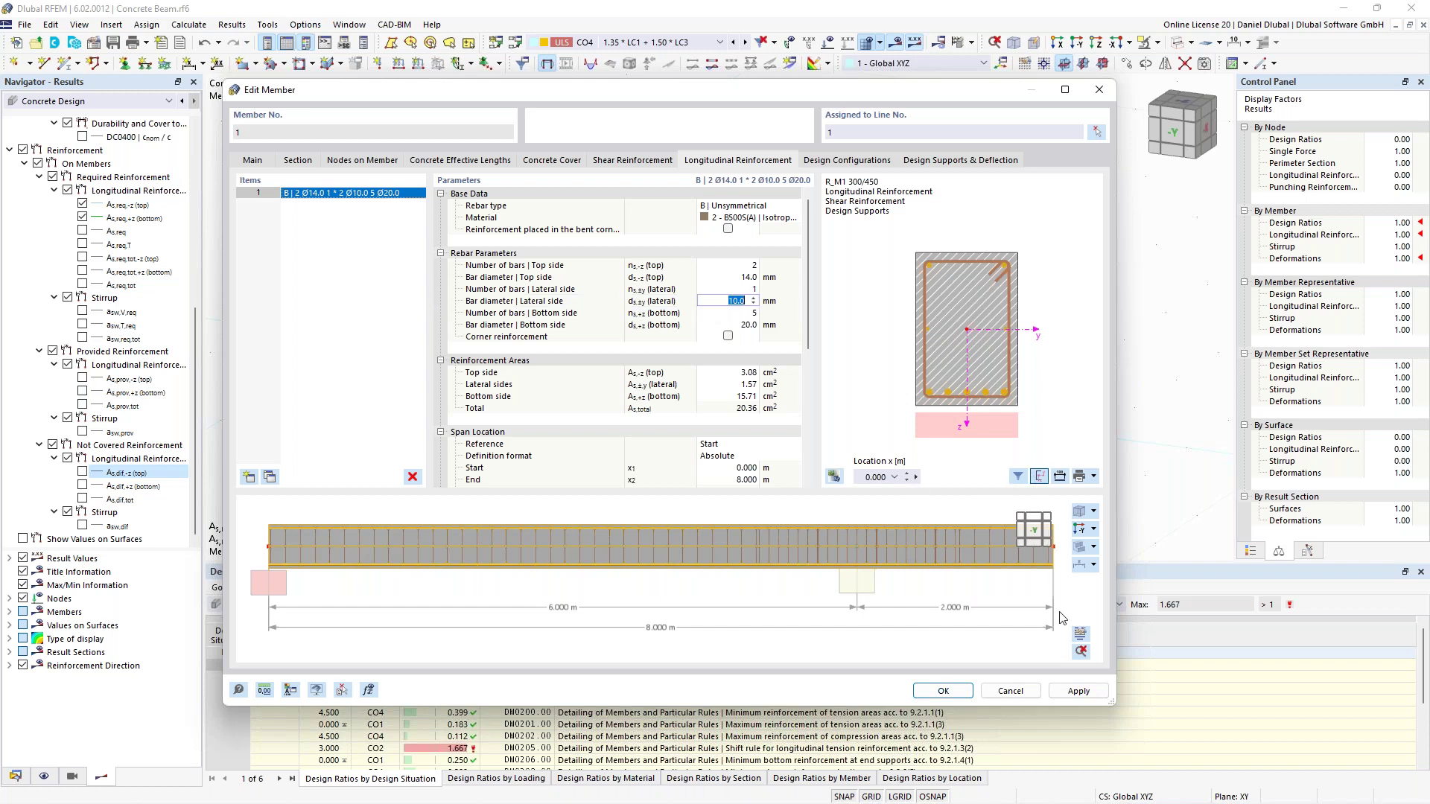
left_click(1080, 635)
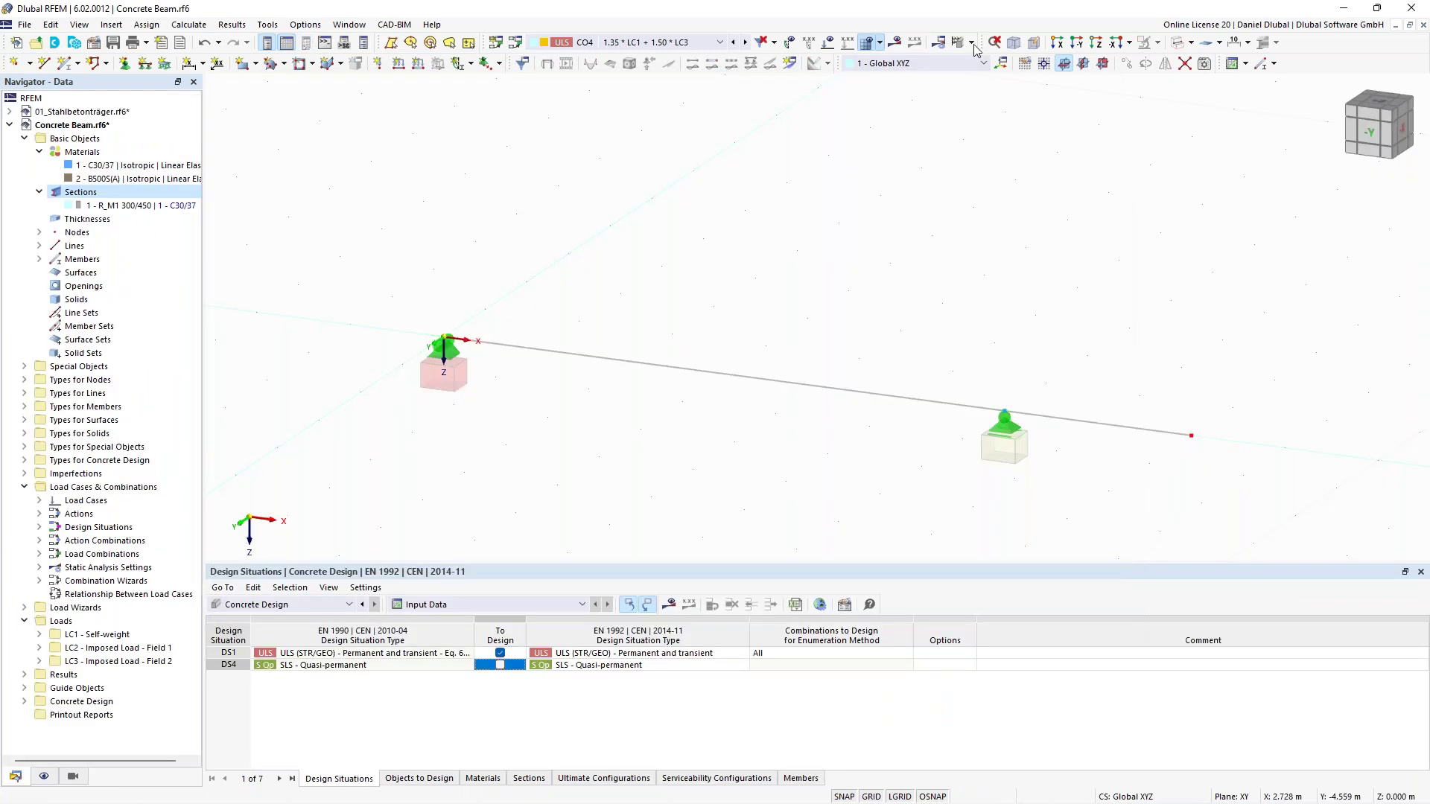
Step: Run the concrete design again and review the beam's design ratios by design situation
left_click(972, 43)
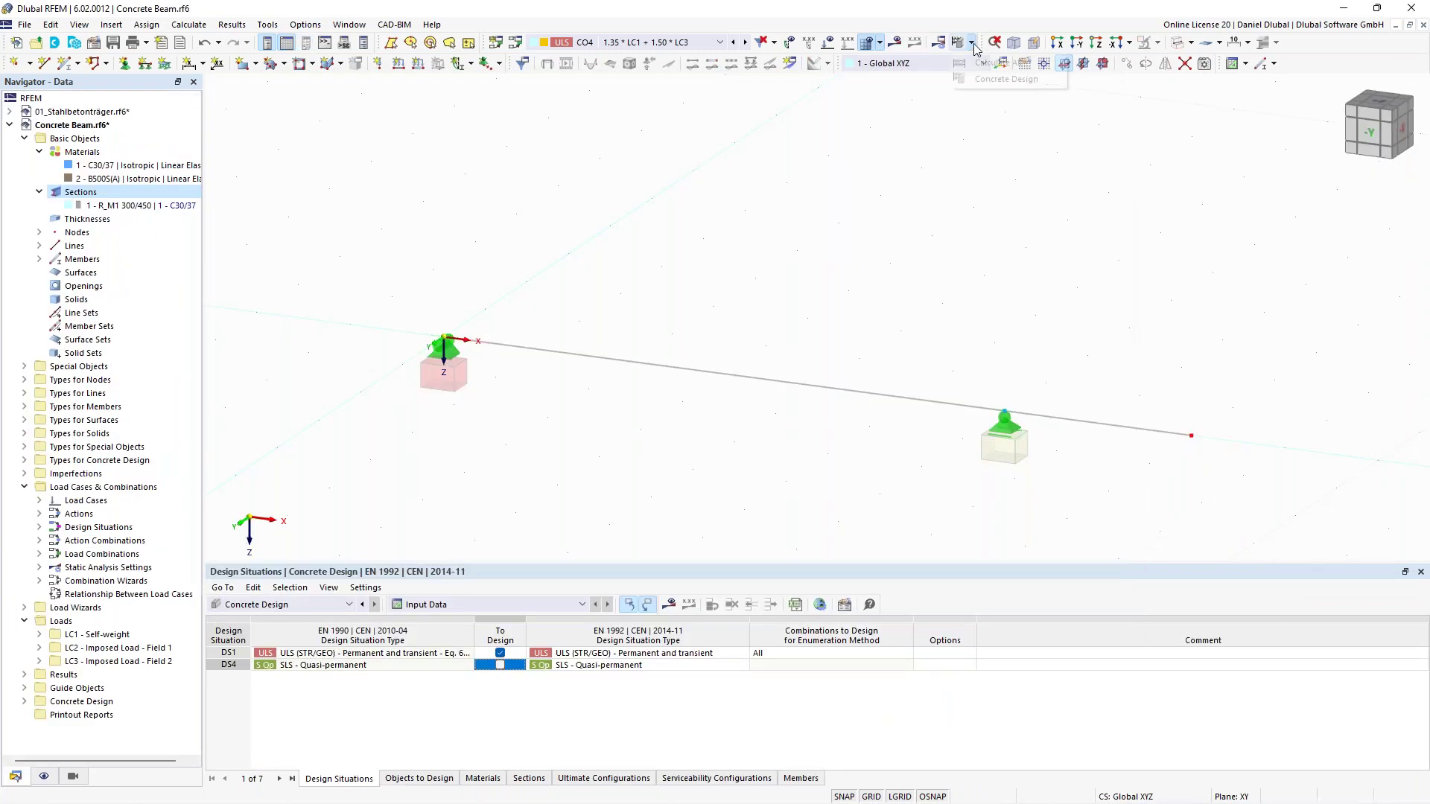
left_click(991, 63)
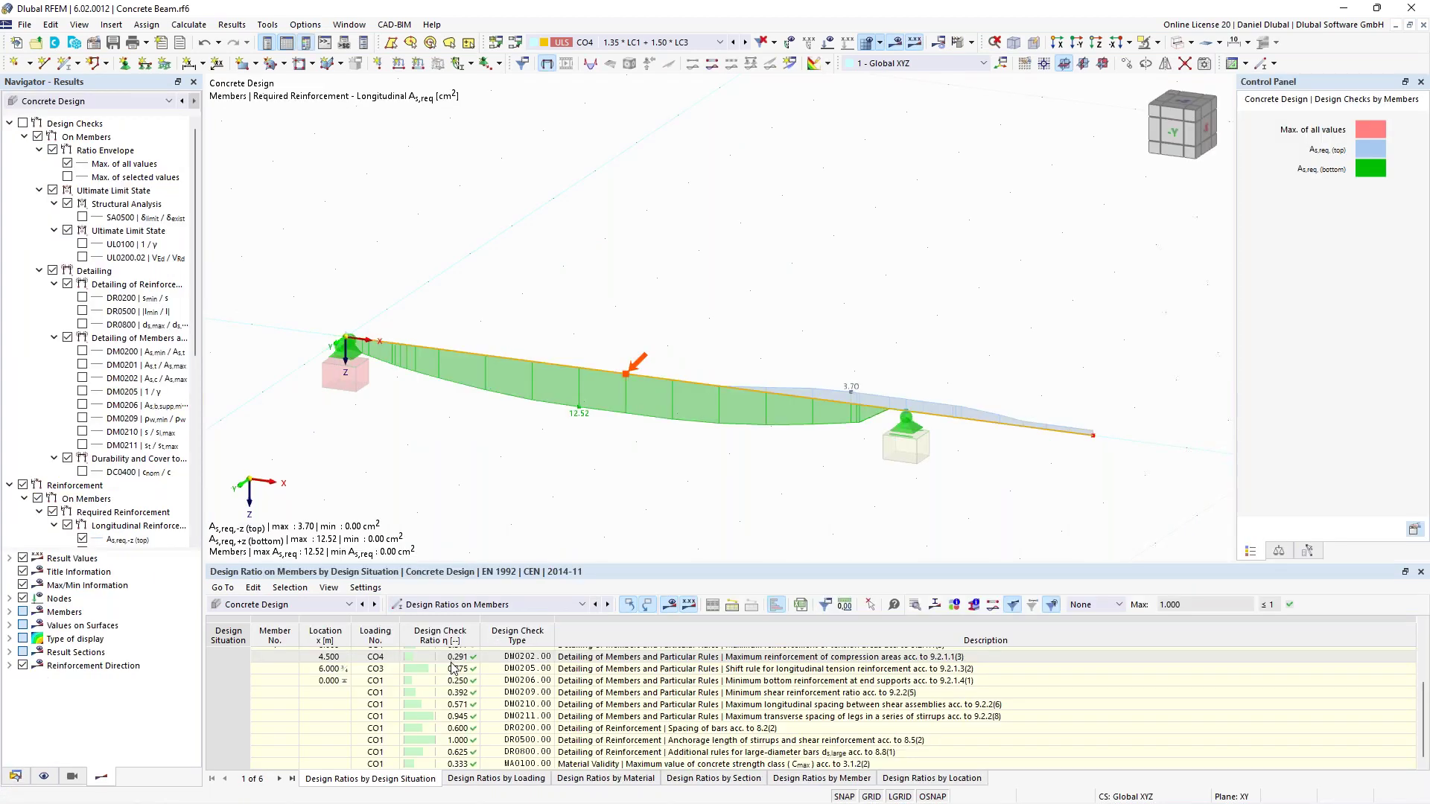
scroll(566, 694, "up", 3)
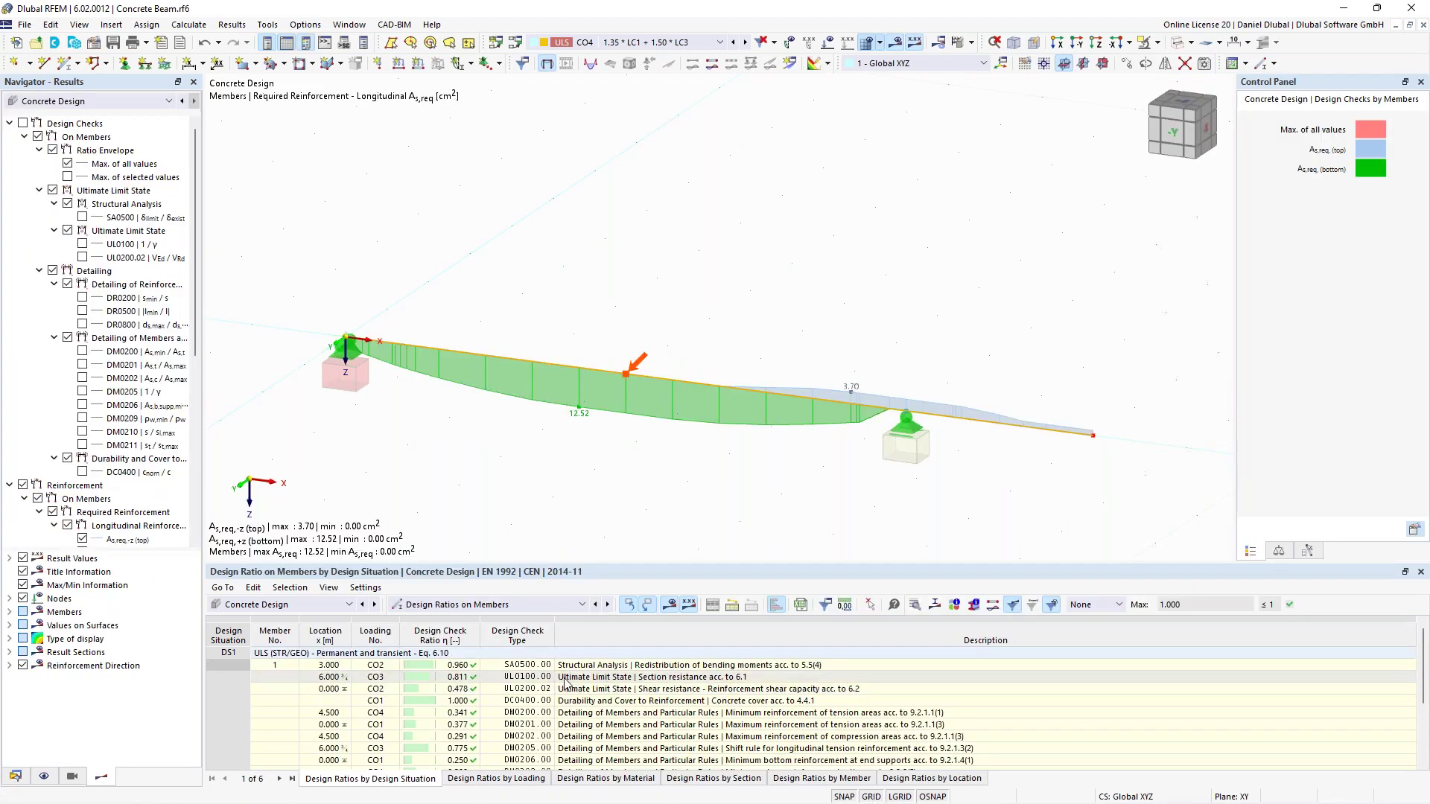
Step: Examine the section resistance and shear resistance check details for CO3 at x = 6.000 m, including the shear formulas, and close the details
left_click(645, 604)
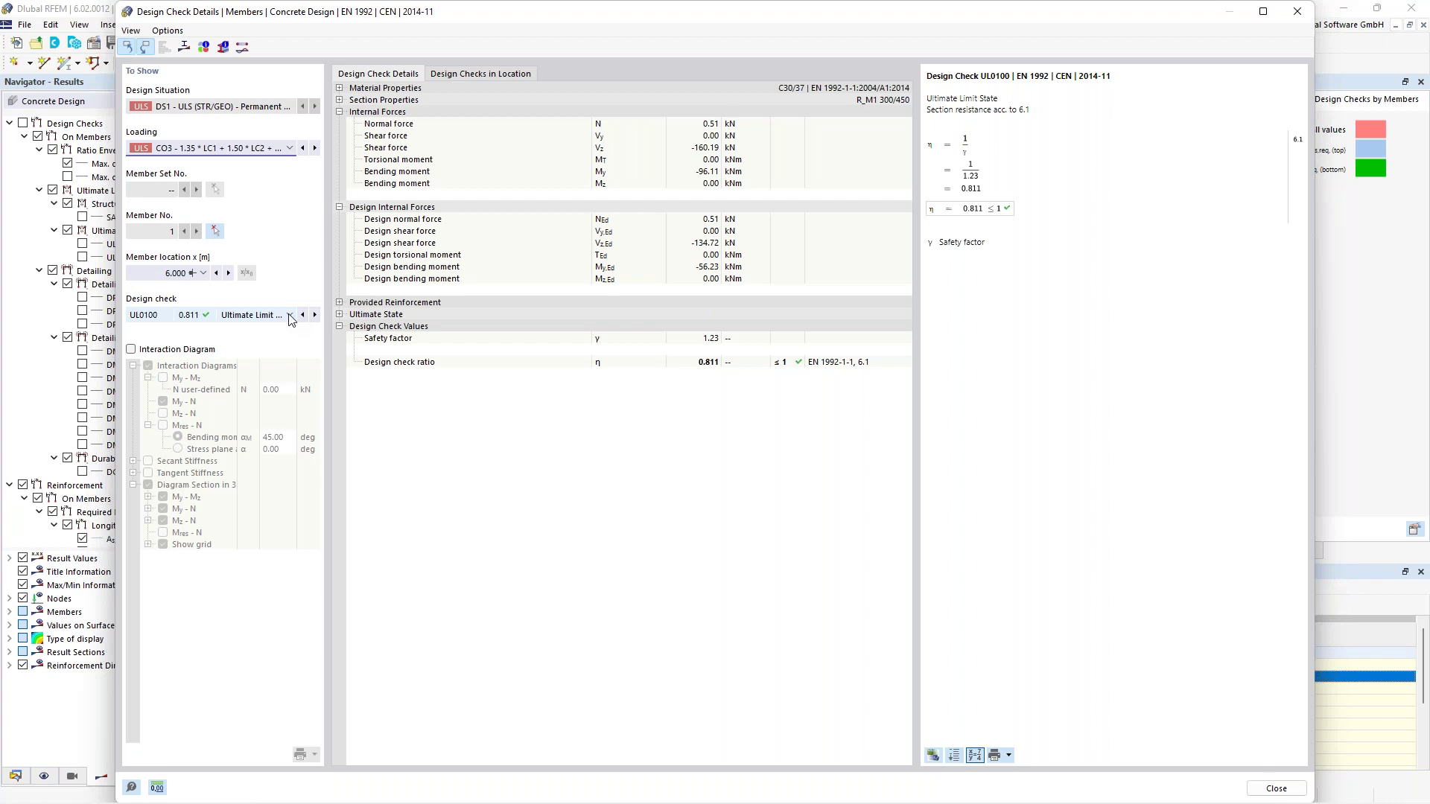
left_click(315, 315)
left_click_drag(1028, 76, 1132, 83)
left_click_drag(950, 110, 1105, 111)
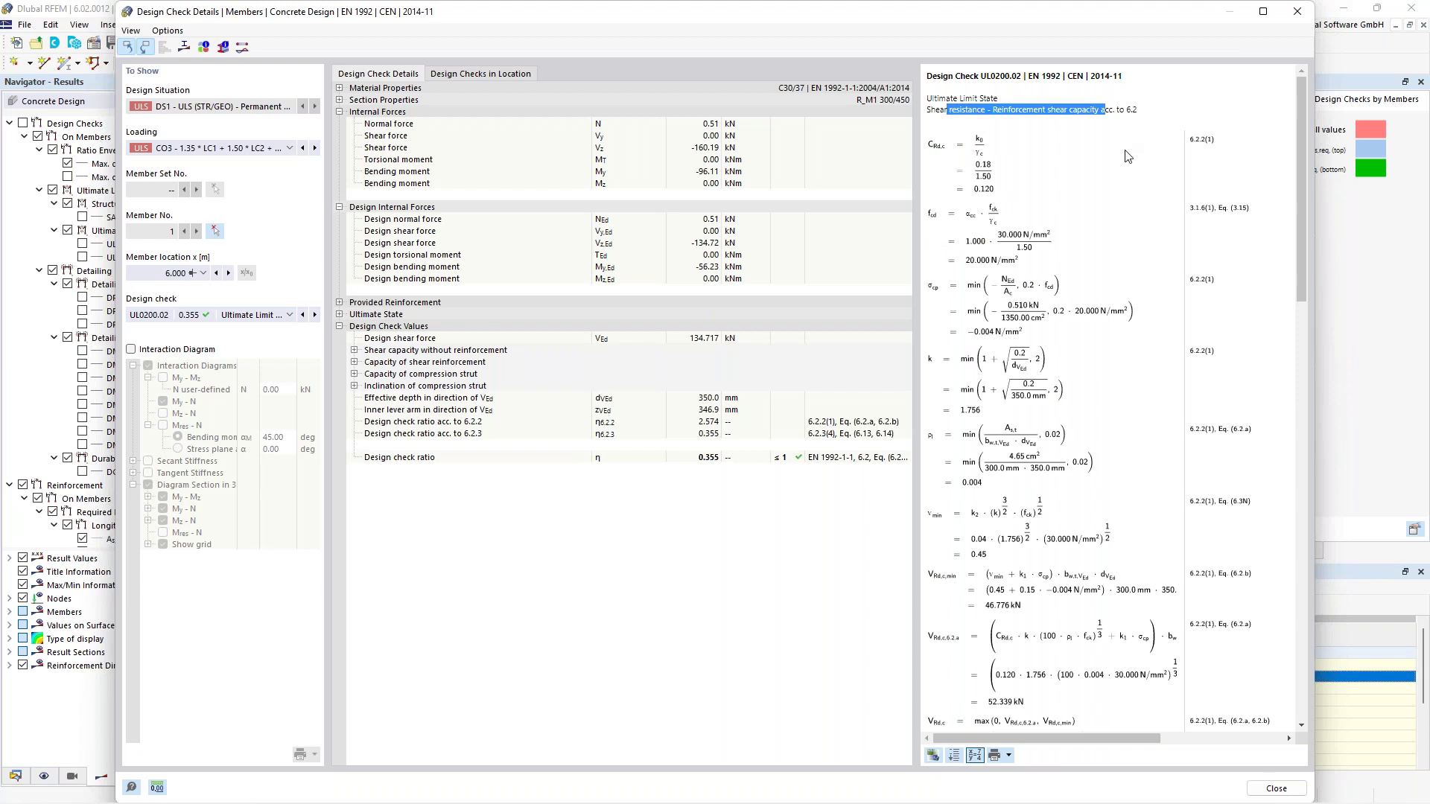
left_click(1169, 106)
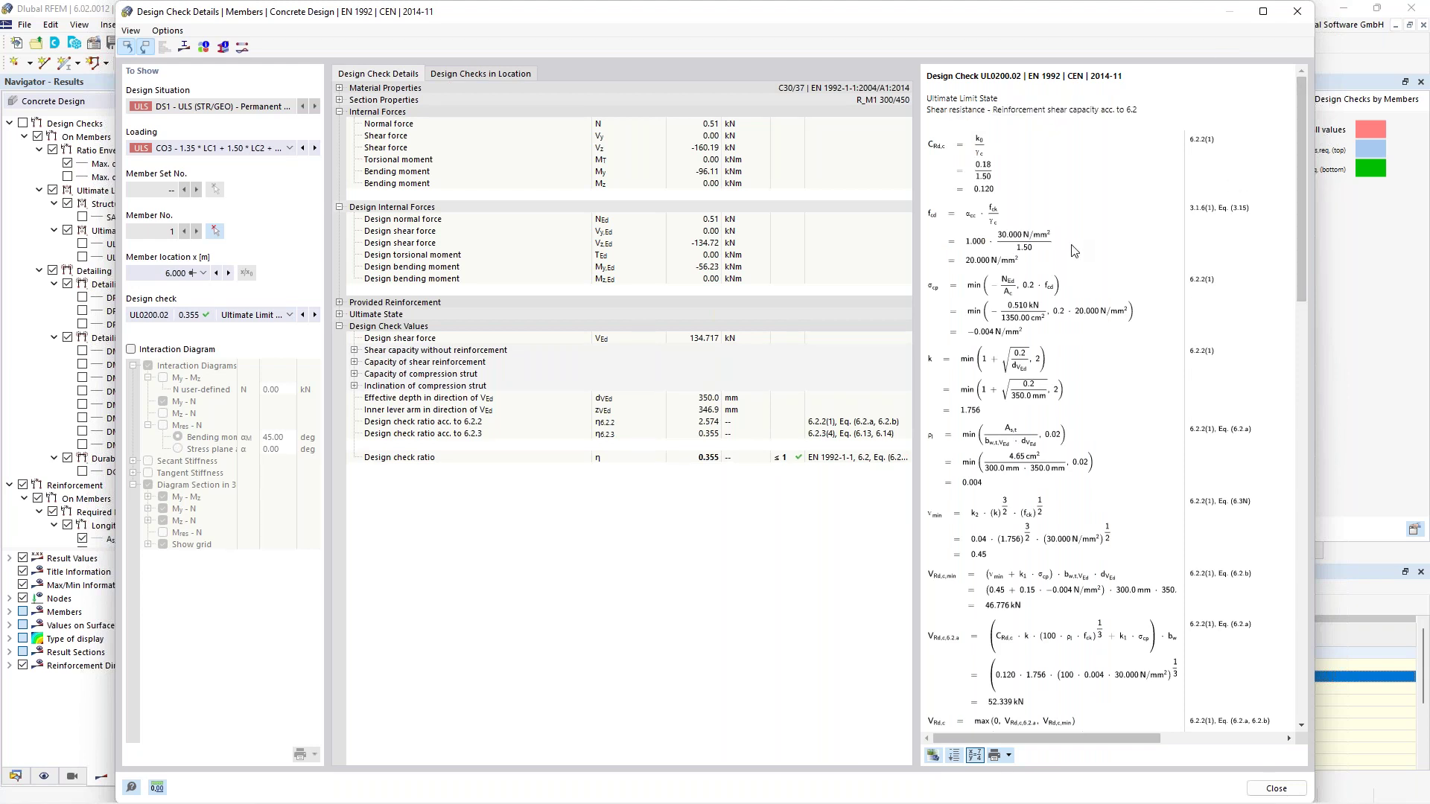
scroll(1074, 251, "down", 2)
scroll(1074, 251, "up", 1)
scroll(1074, 251, "down", 1)
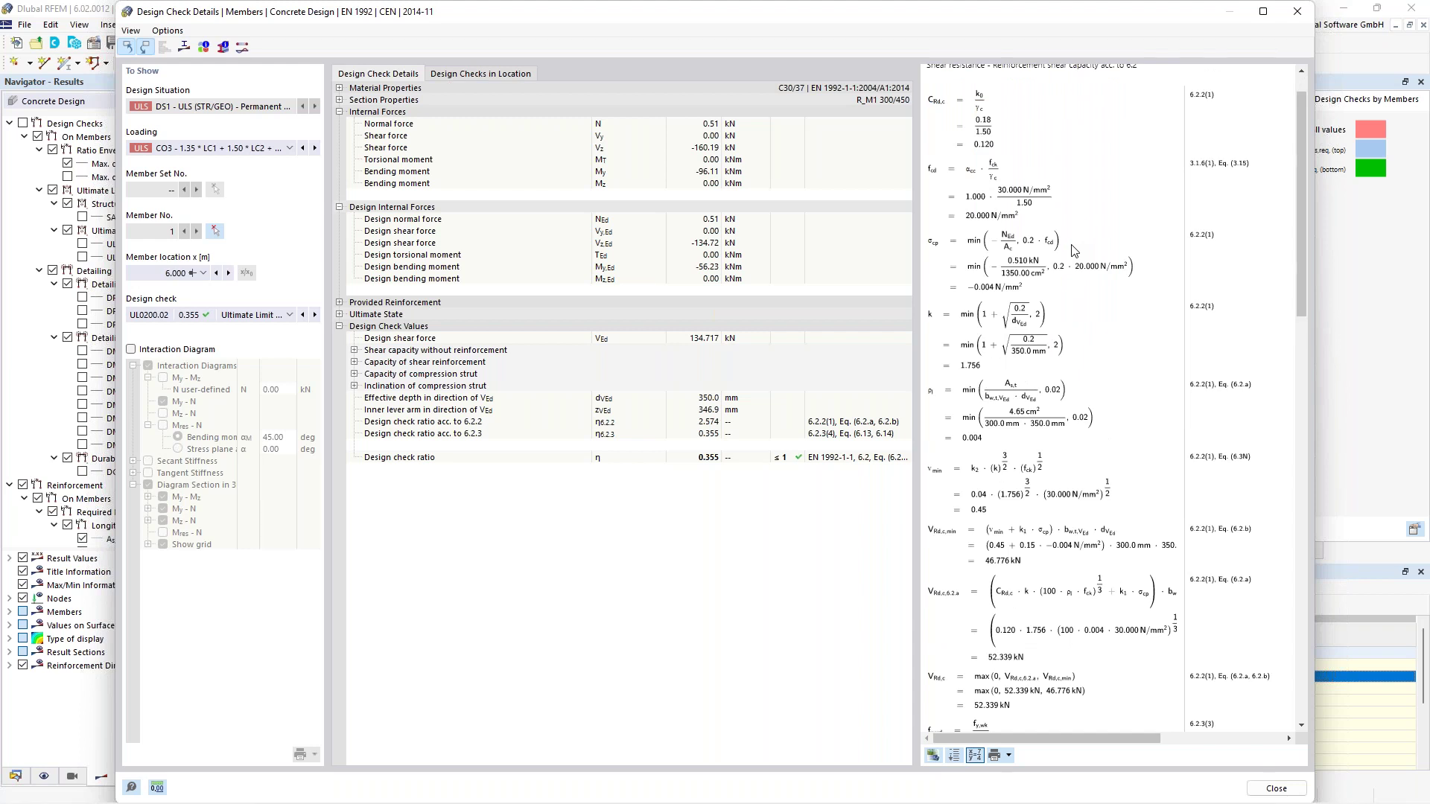
scroll(1072, 247, "down", 7)
left_click_drag(1301, 256, 1300, 119)
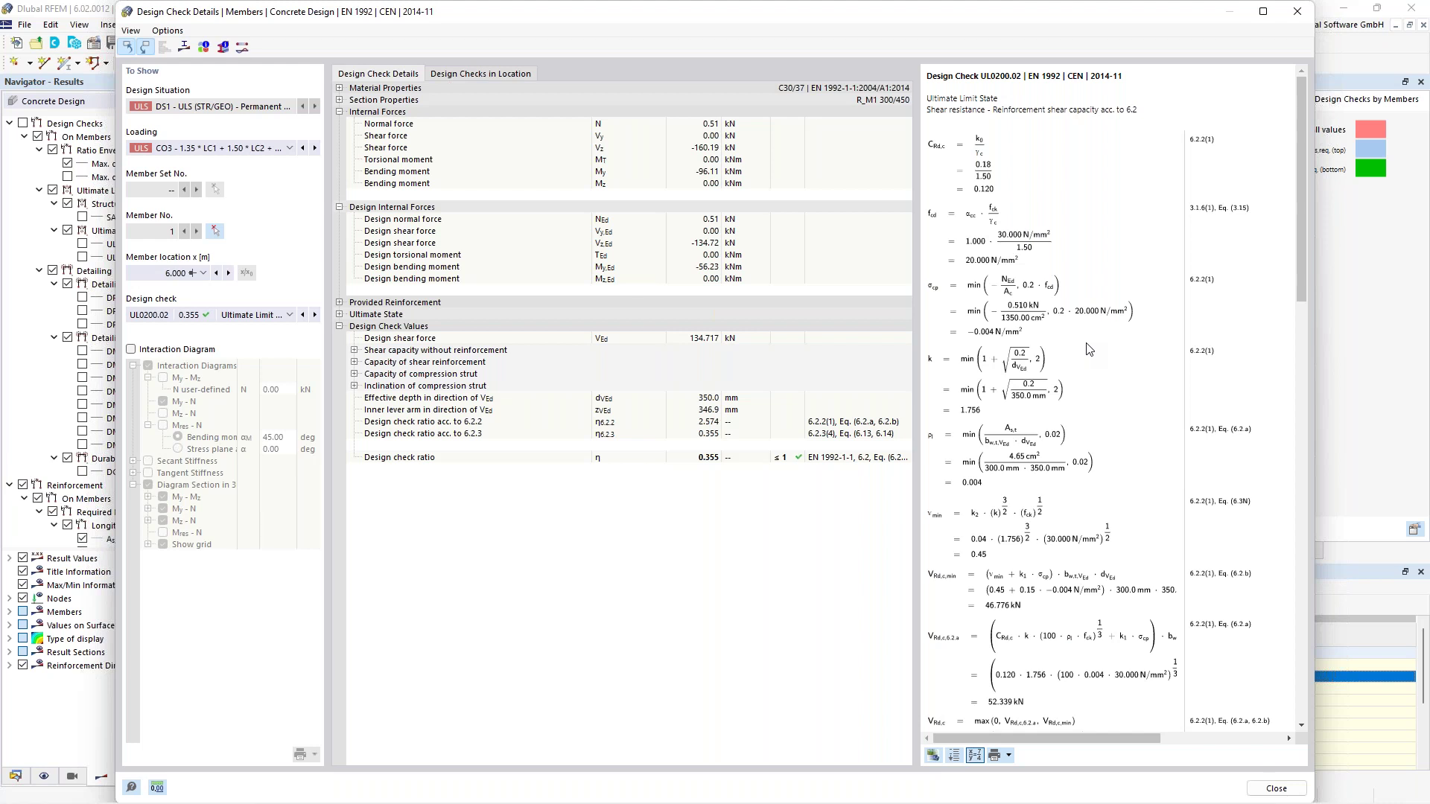
key("Escape")
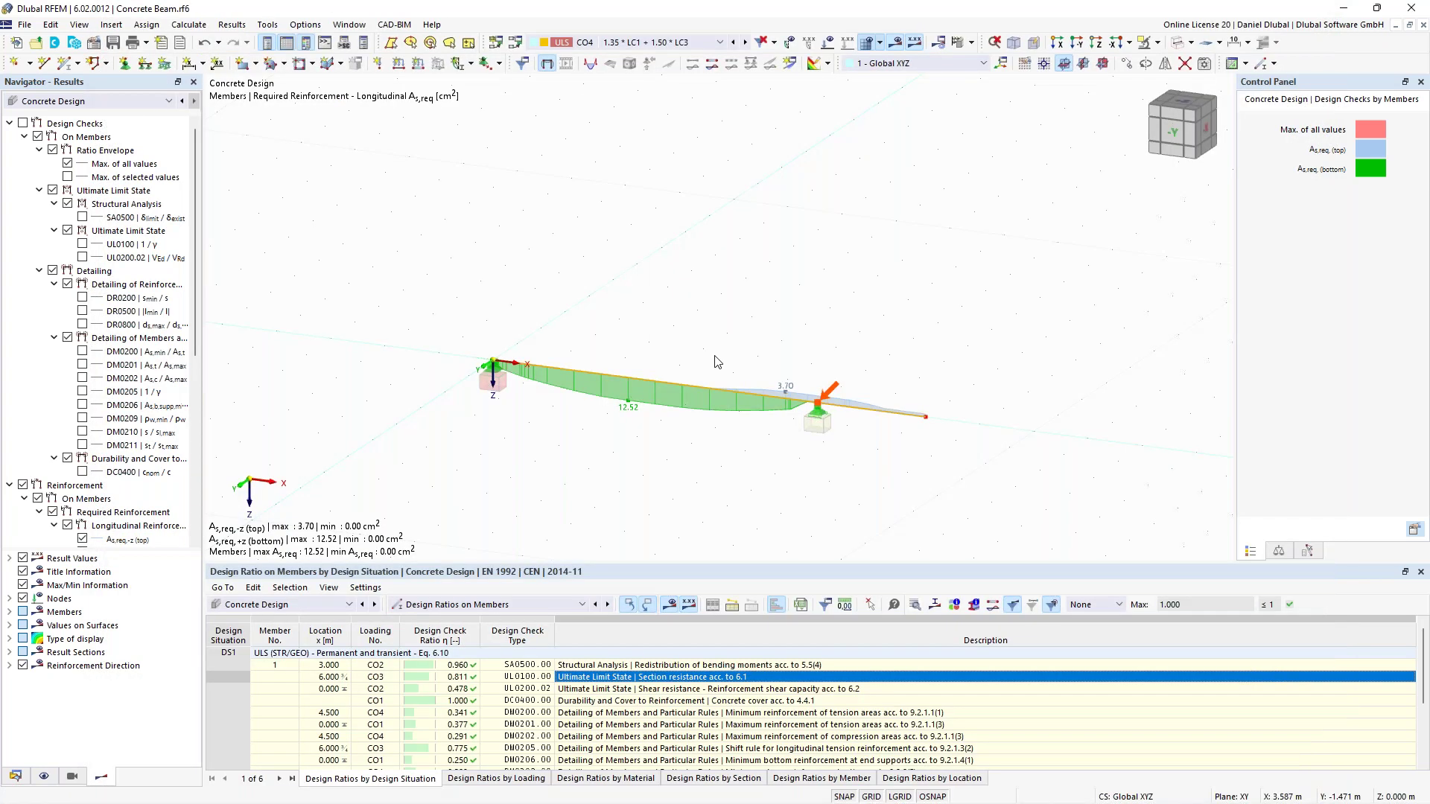
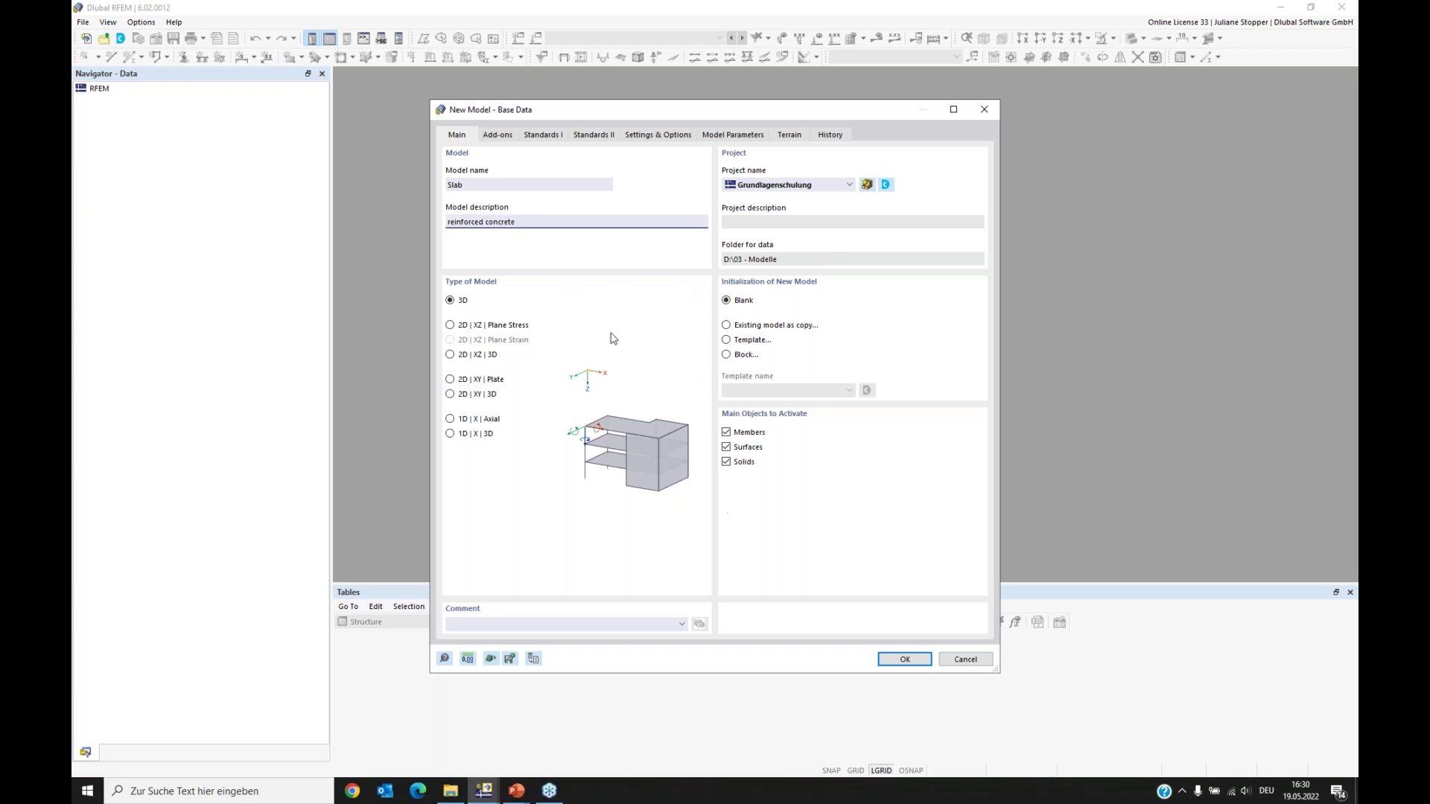
Step: Review the add-ons and standards of the new model Slab and create it, overwriting the existing model
left_click(499, 135)
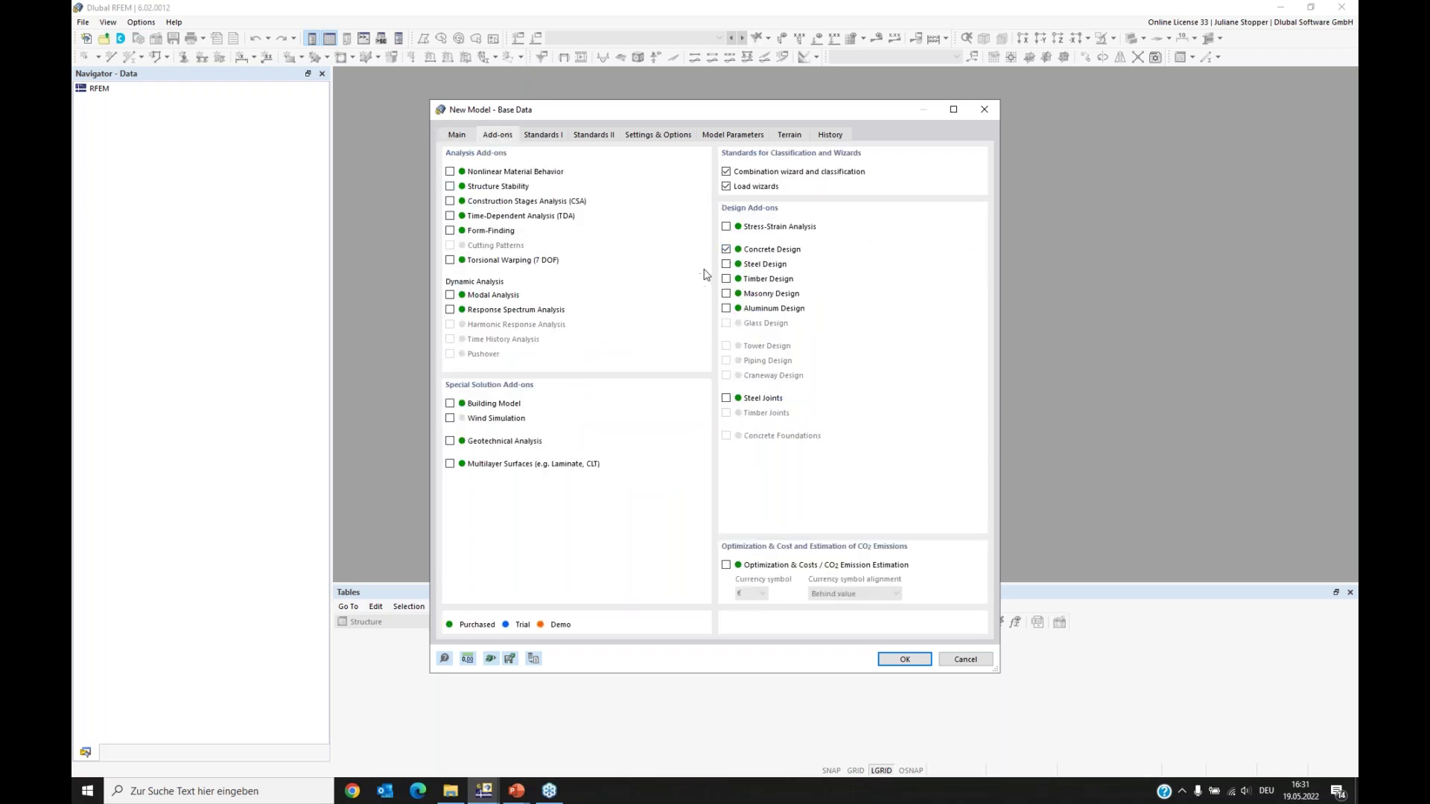
left_click(546, 137)
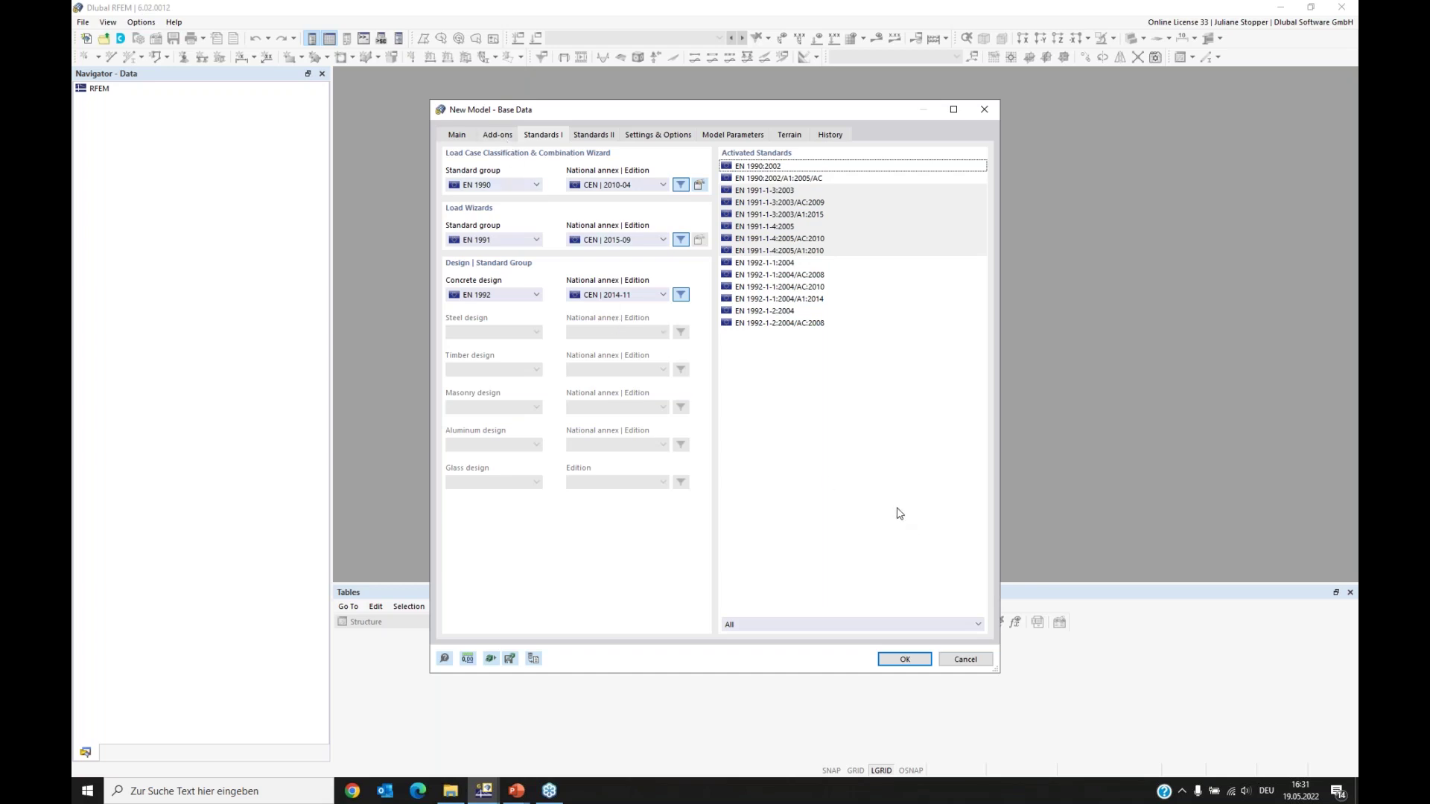
left_click(905, 661)
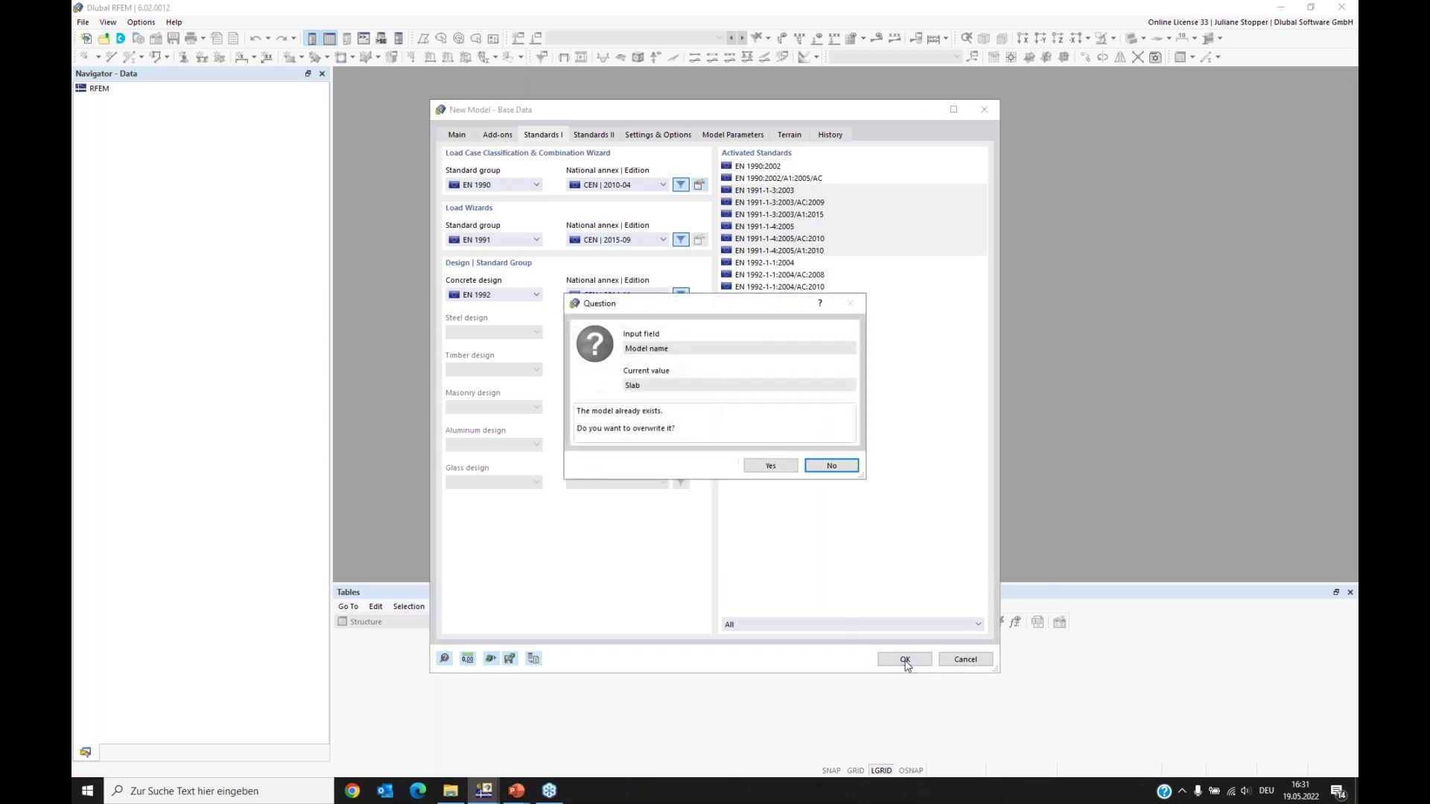
left_click(770, 467)
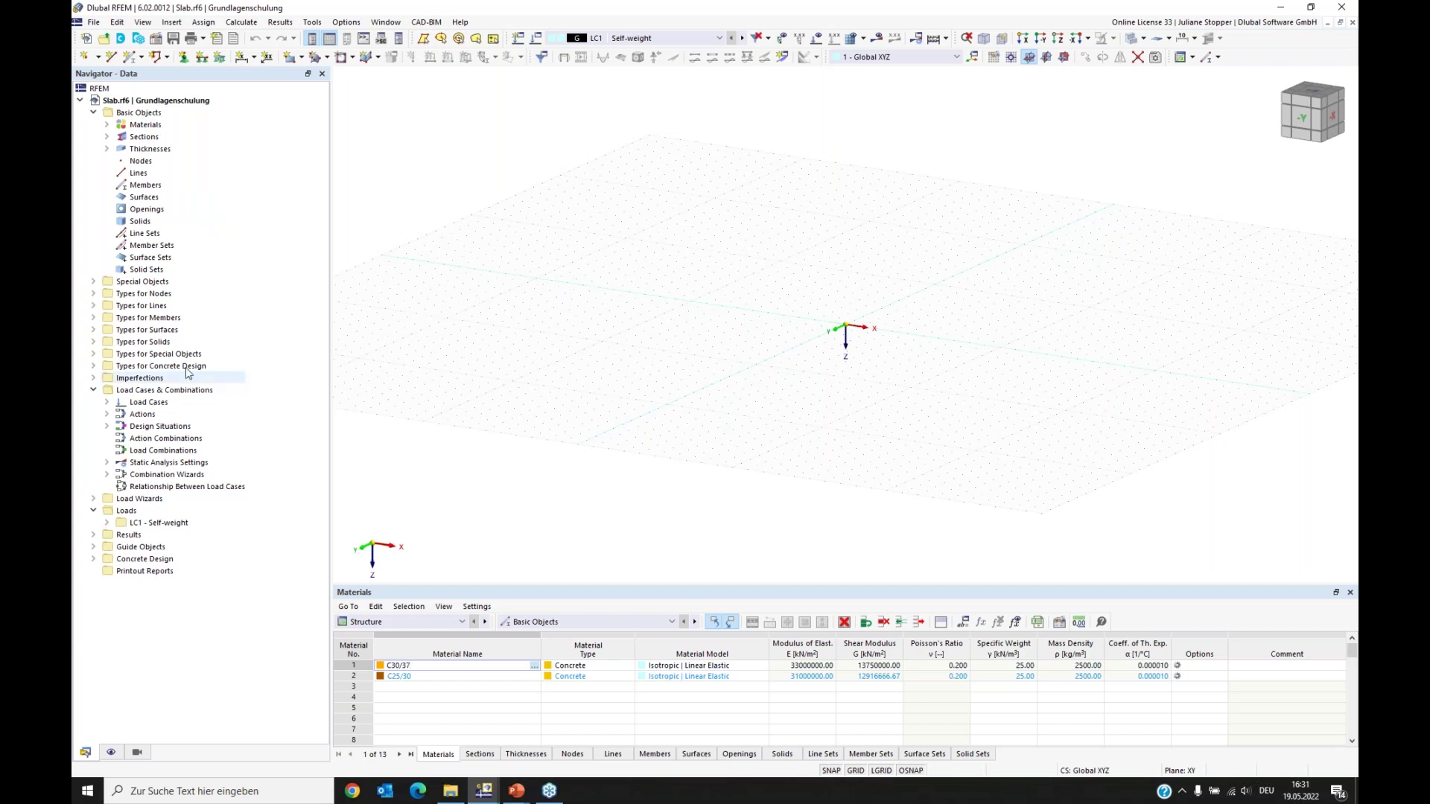
Step: Create a new background layer among the guide objects and load Ground-plan.dxf from the EN folder into it
left_click(93, 391)
left_click(93, 415)
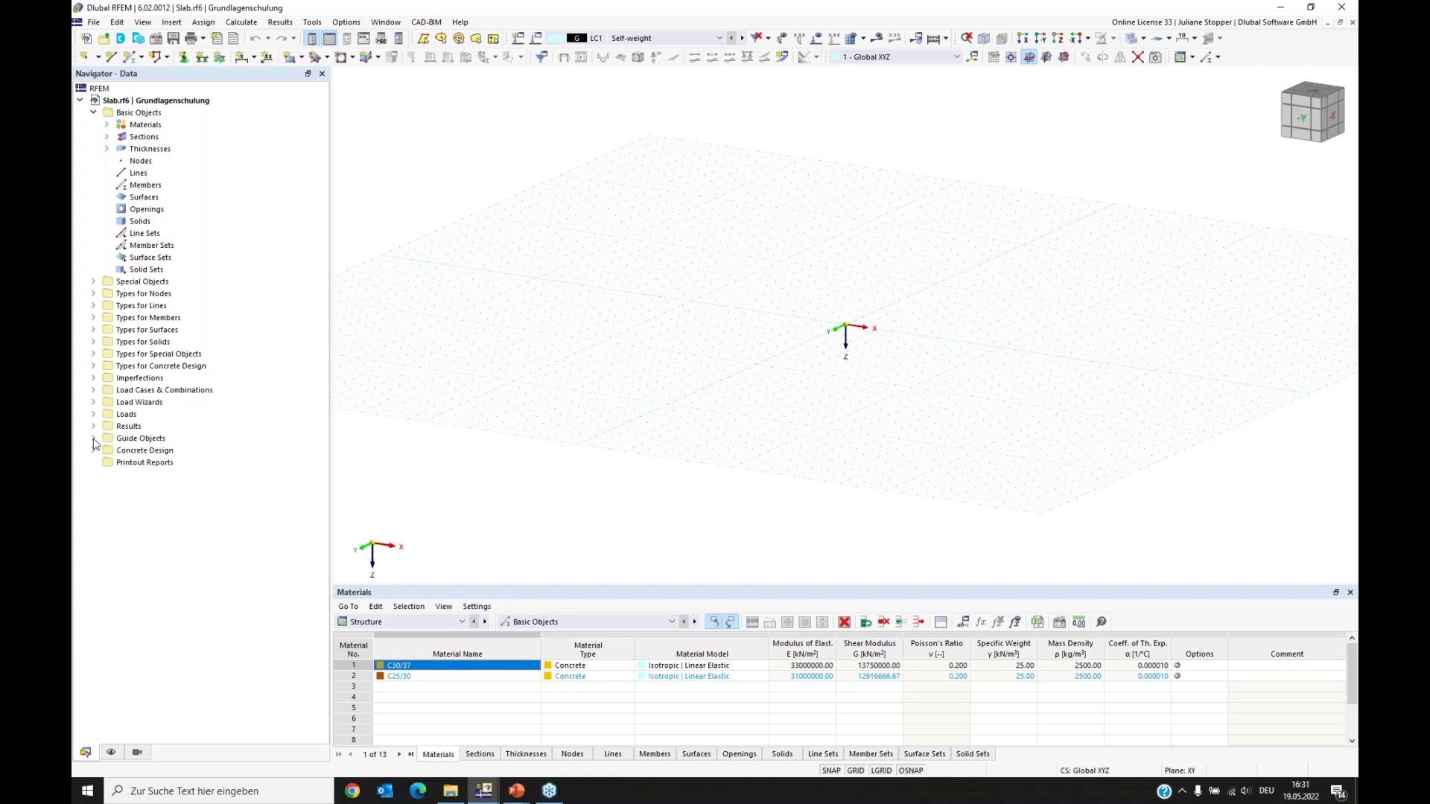
left_click(93, 440)
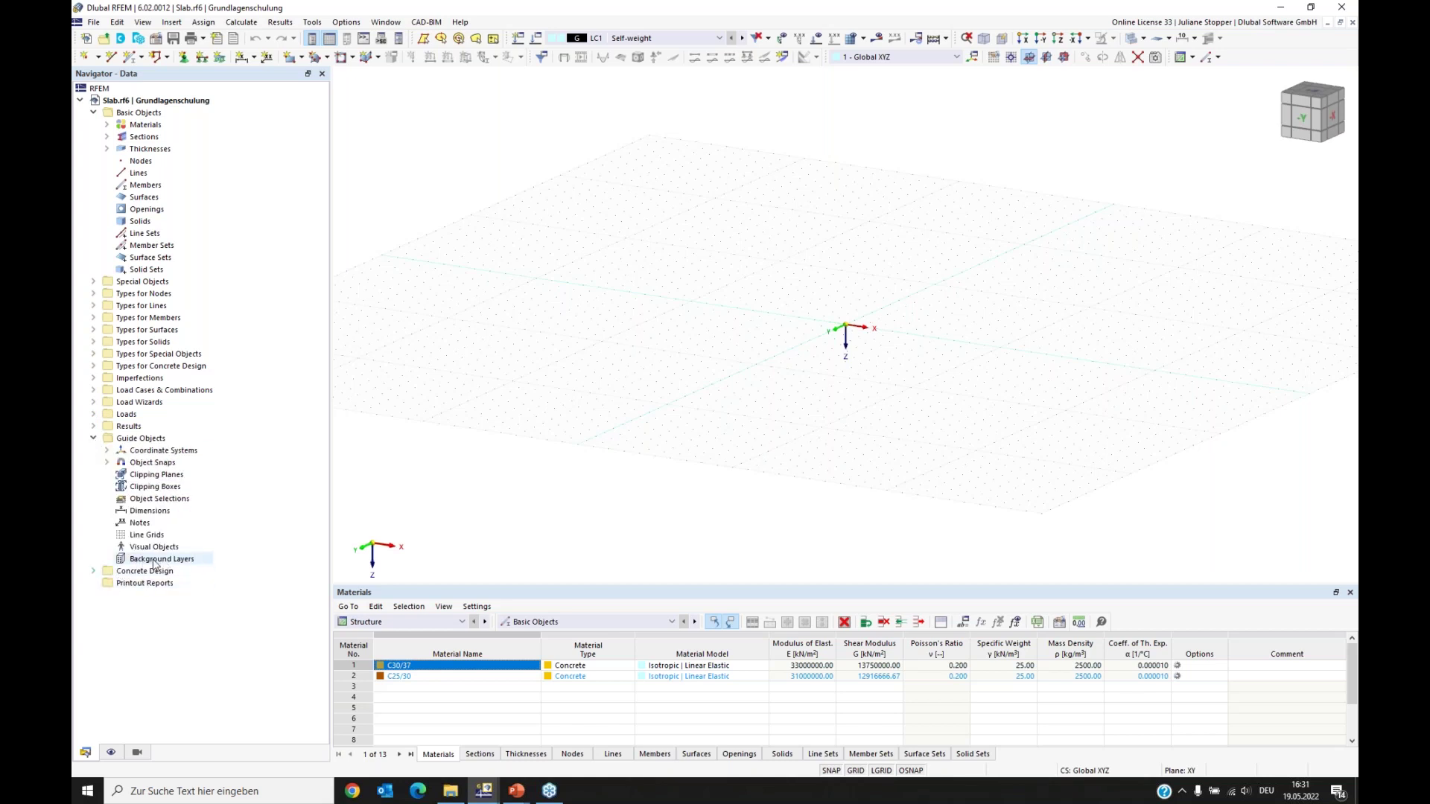
right_click(153, 560)
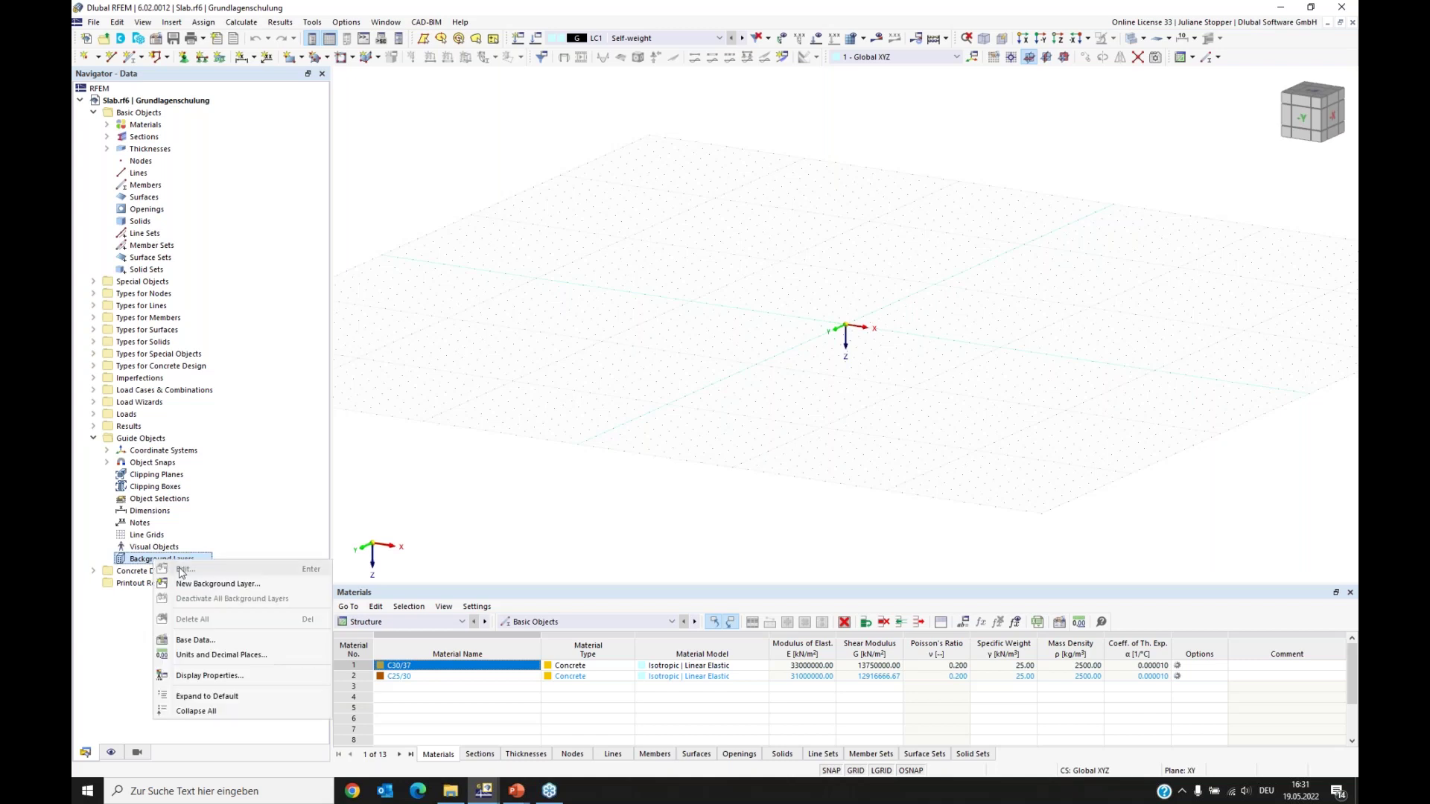
left_click(192, 586)
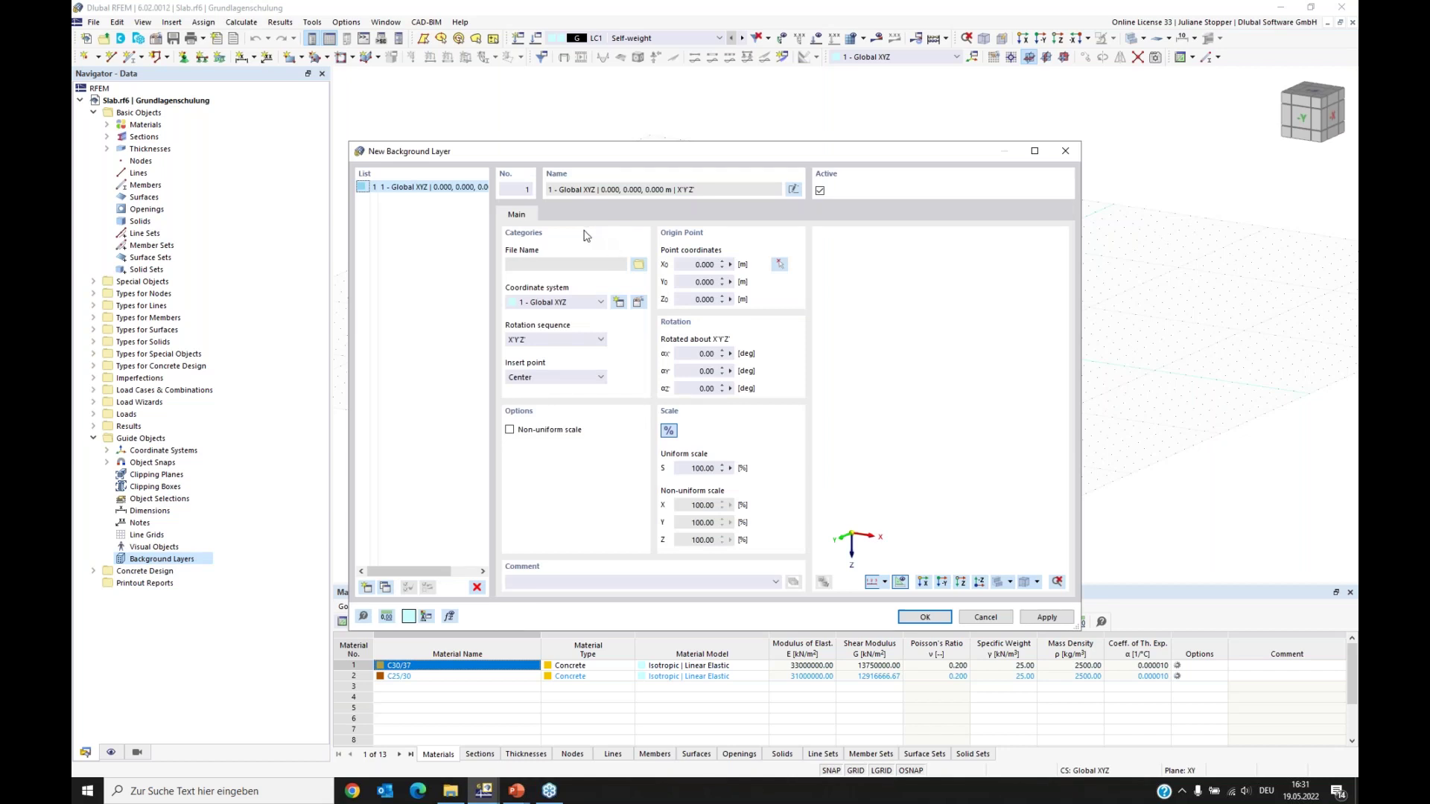
left_click(639, 265)
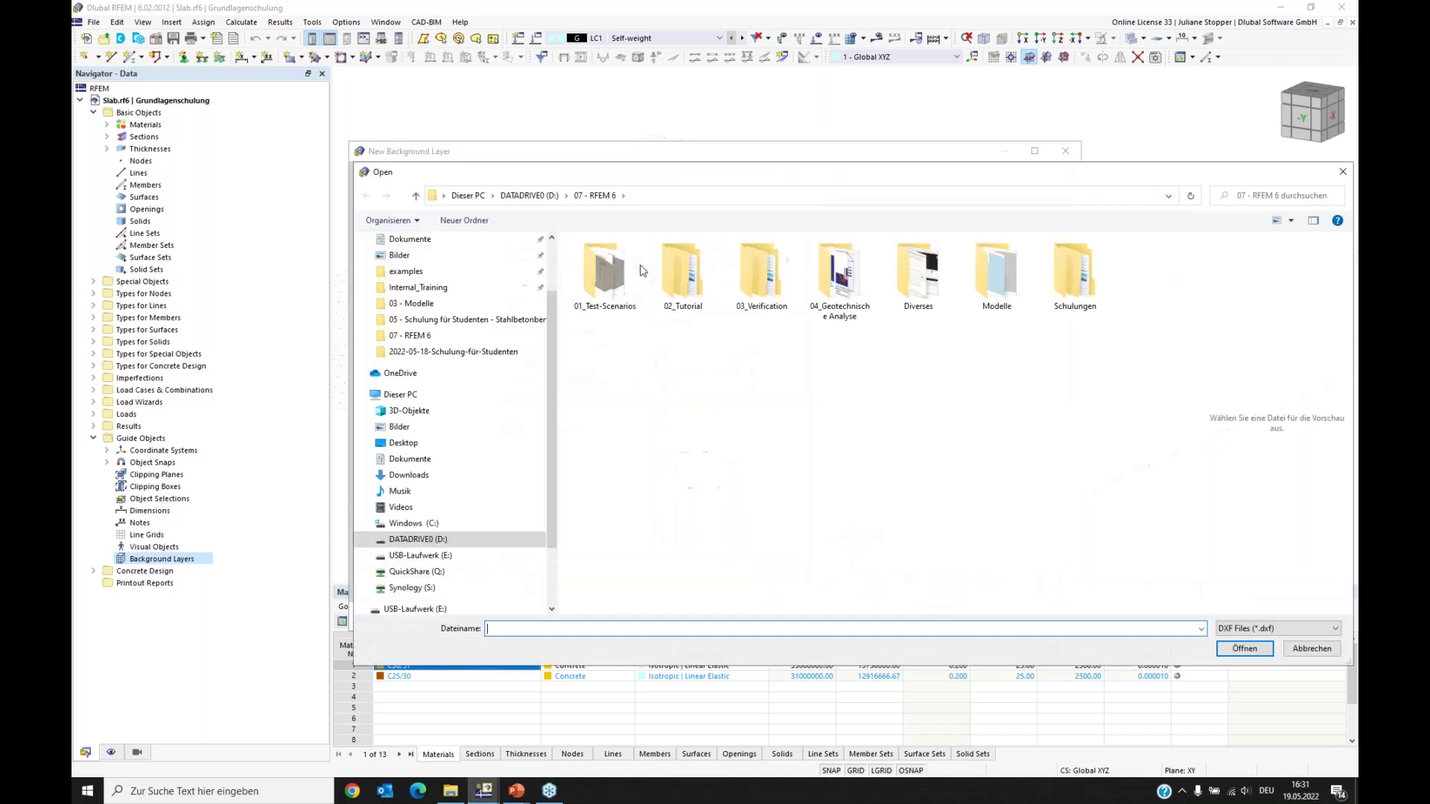
left_click(446, 328)
double_click(596, 275)
left_click(645, 270)
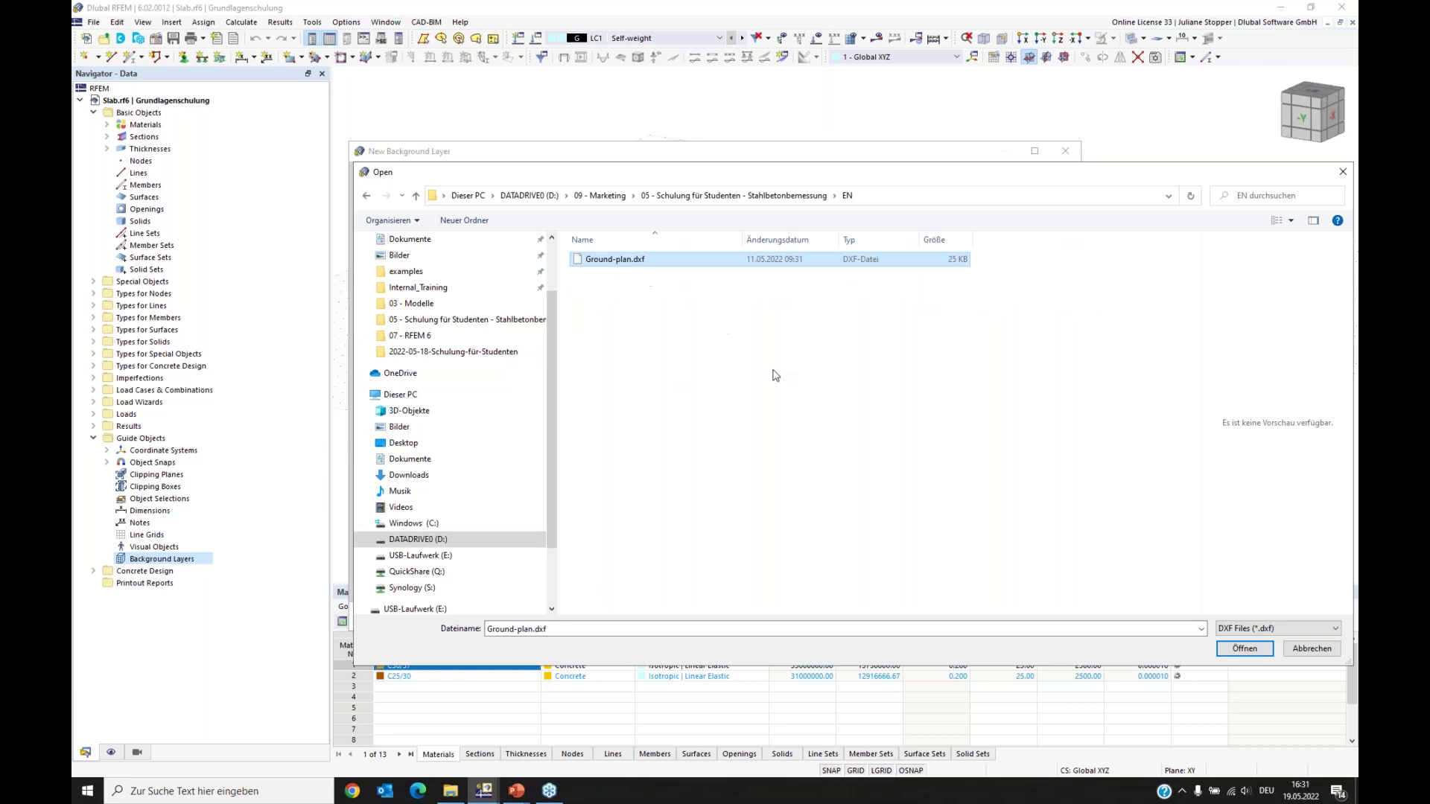
left_click(1246, 651)
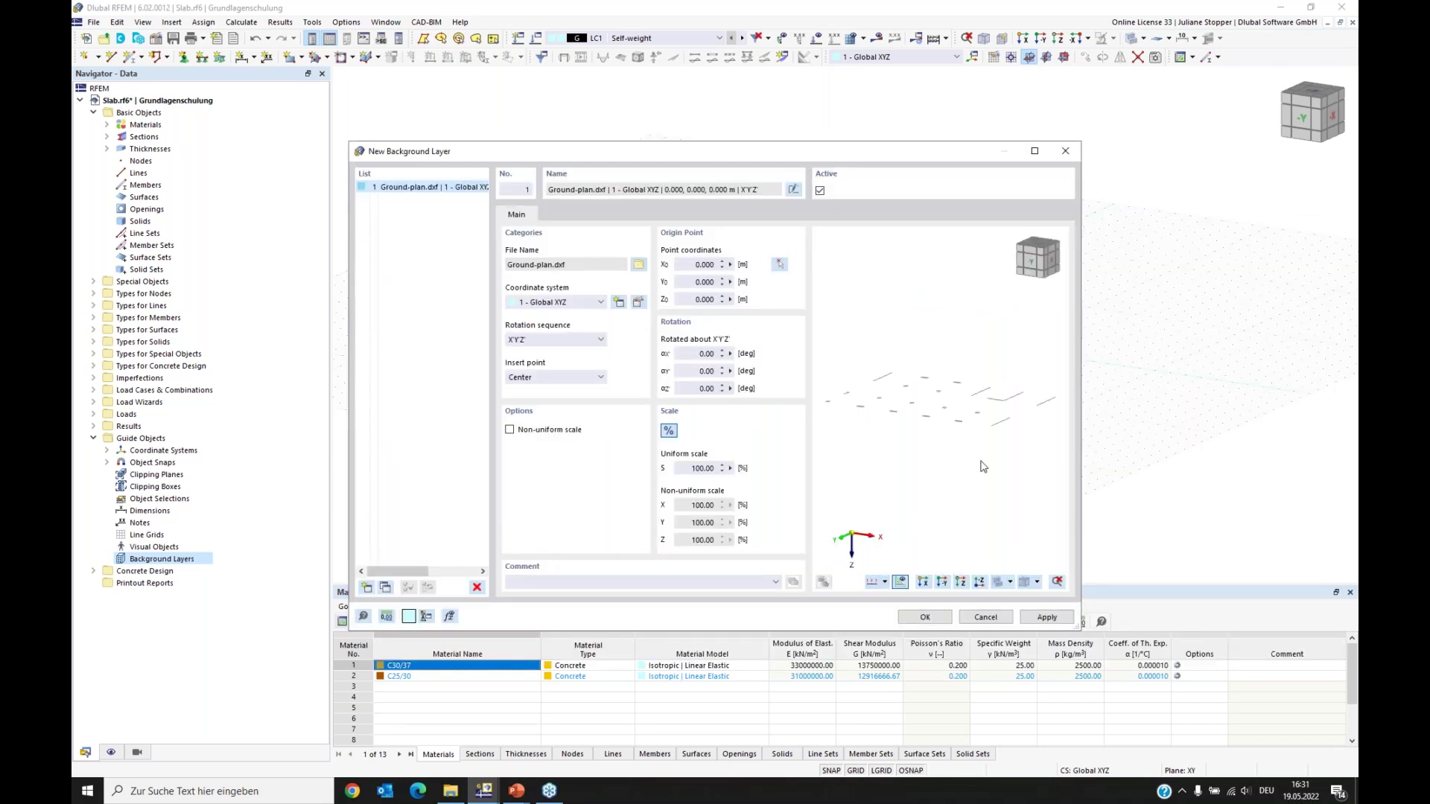
Step: Rotate the ground plan background layer 180° about the Y-axis and insert it into the model
left_click(959, 583)
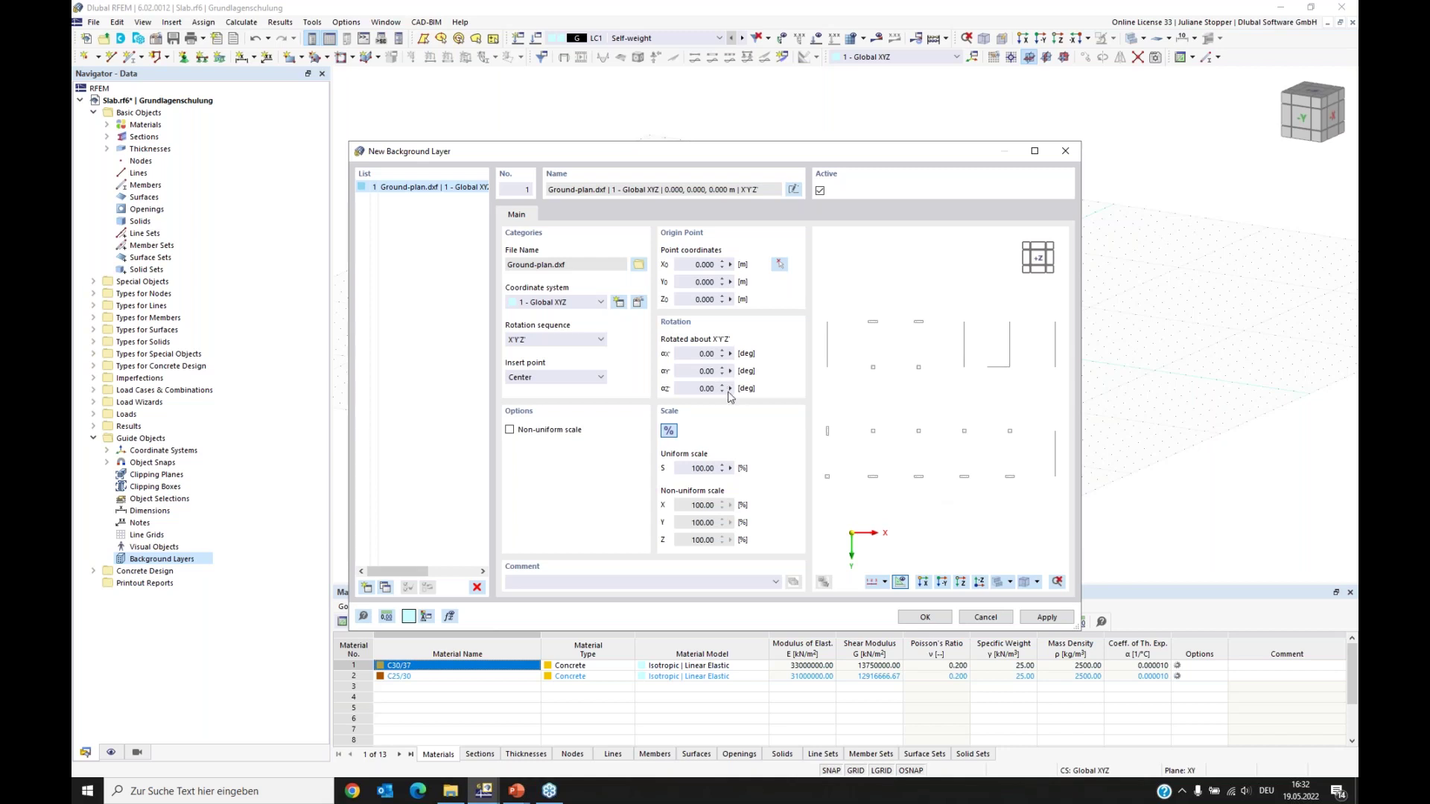
left_click(683, 370)
left_click(706, 388)
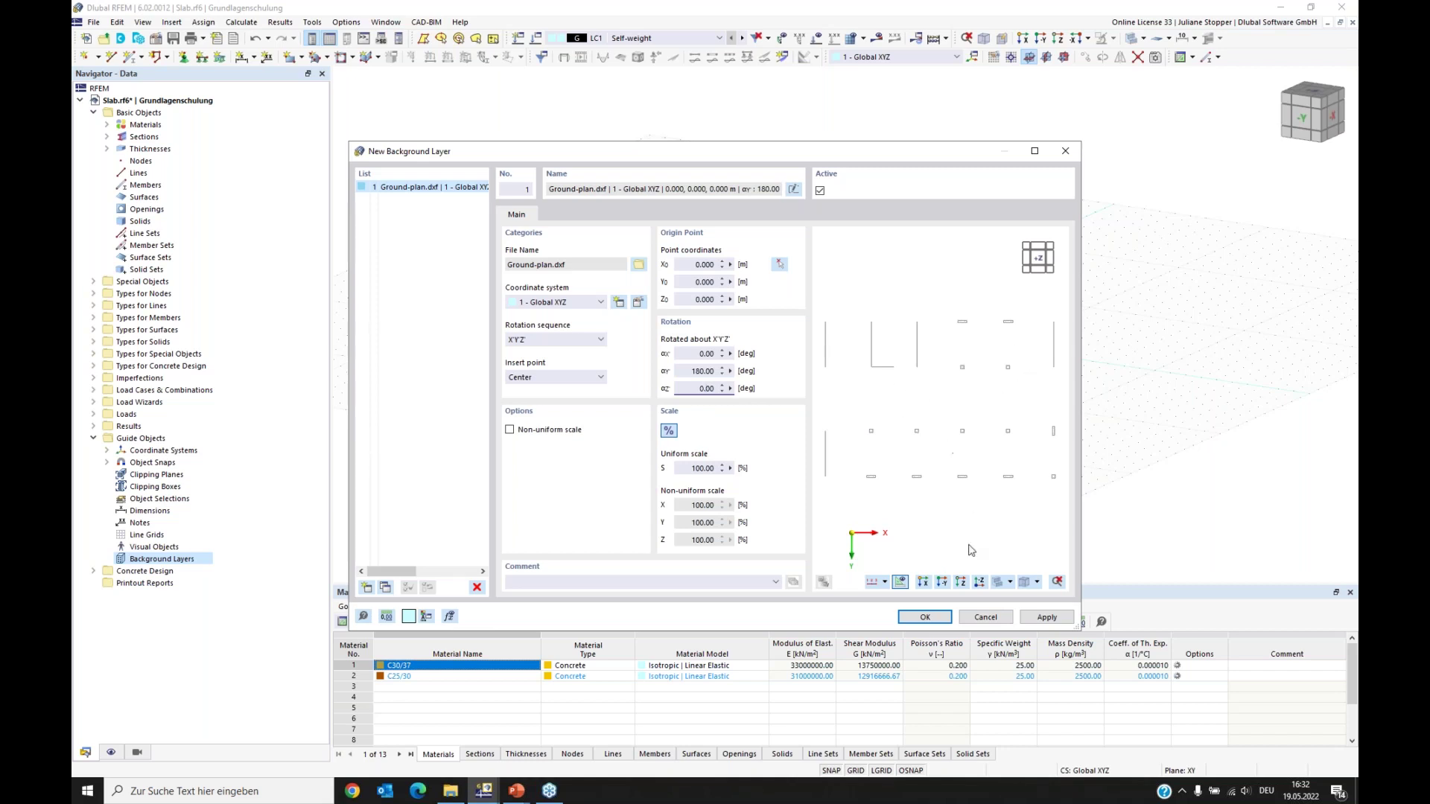
left_click(925, 617)
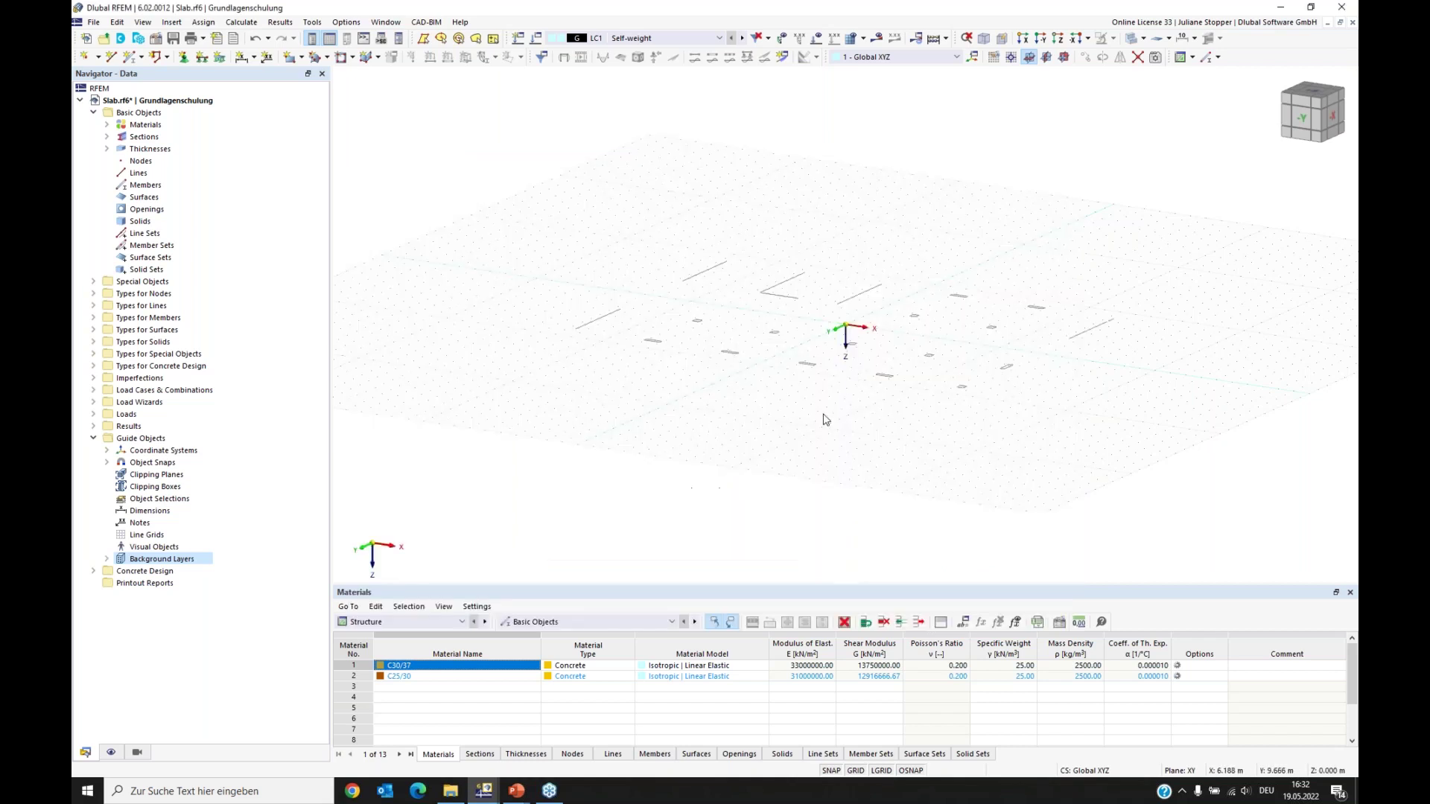
Step: In plan view, draw the slab's upper boundary line and its left boundary line between the end points of the ground plan
left_click(1058, 39)
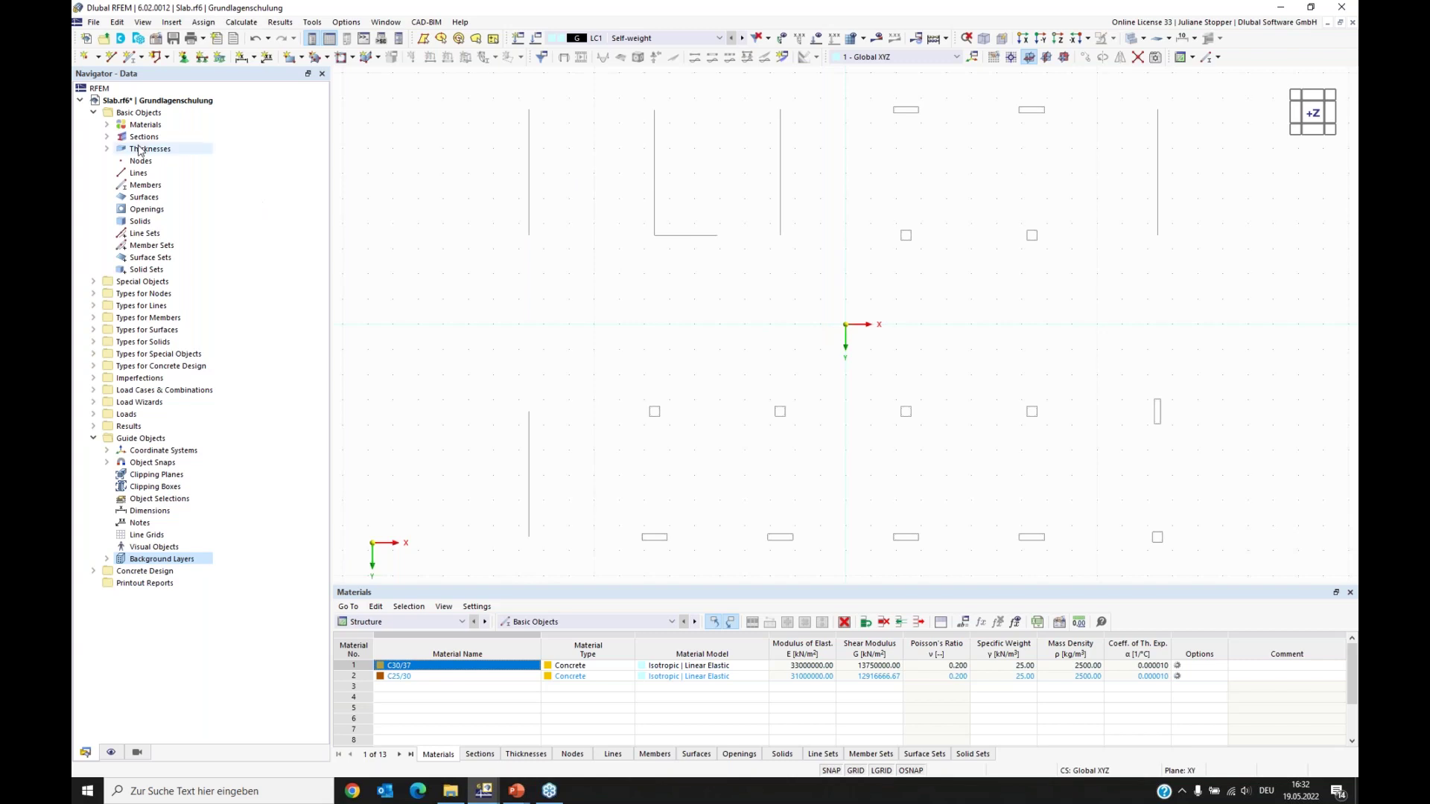
left_click(112, 58)
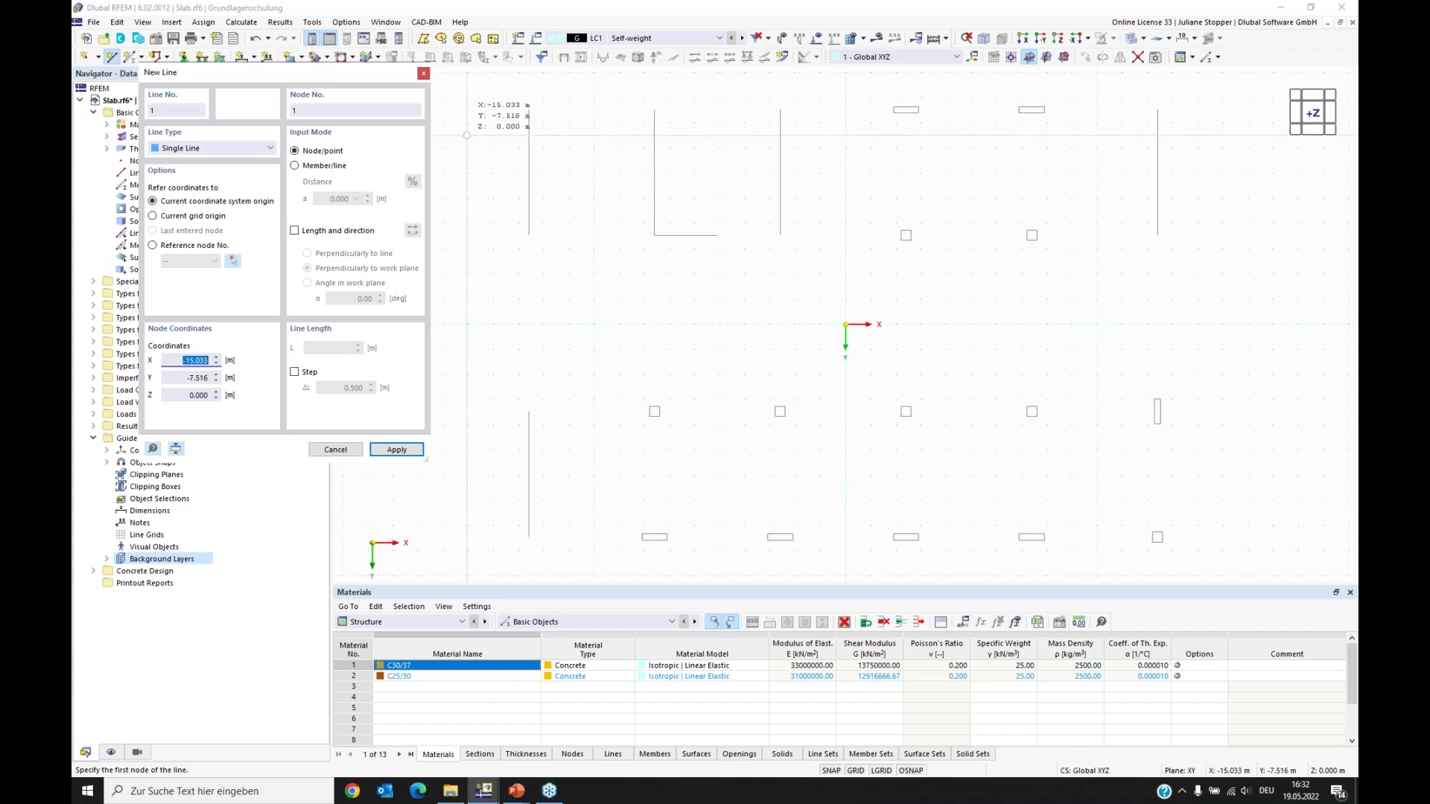
left_click(529, 109)
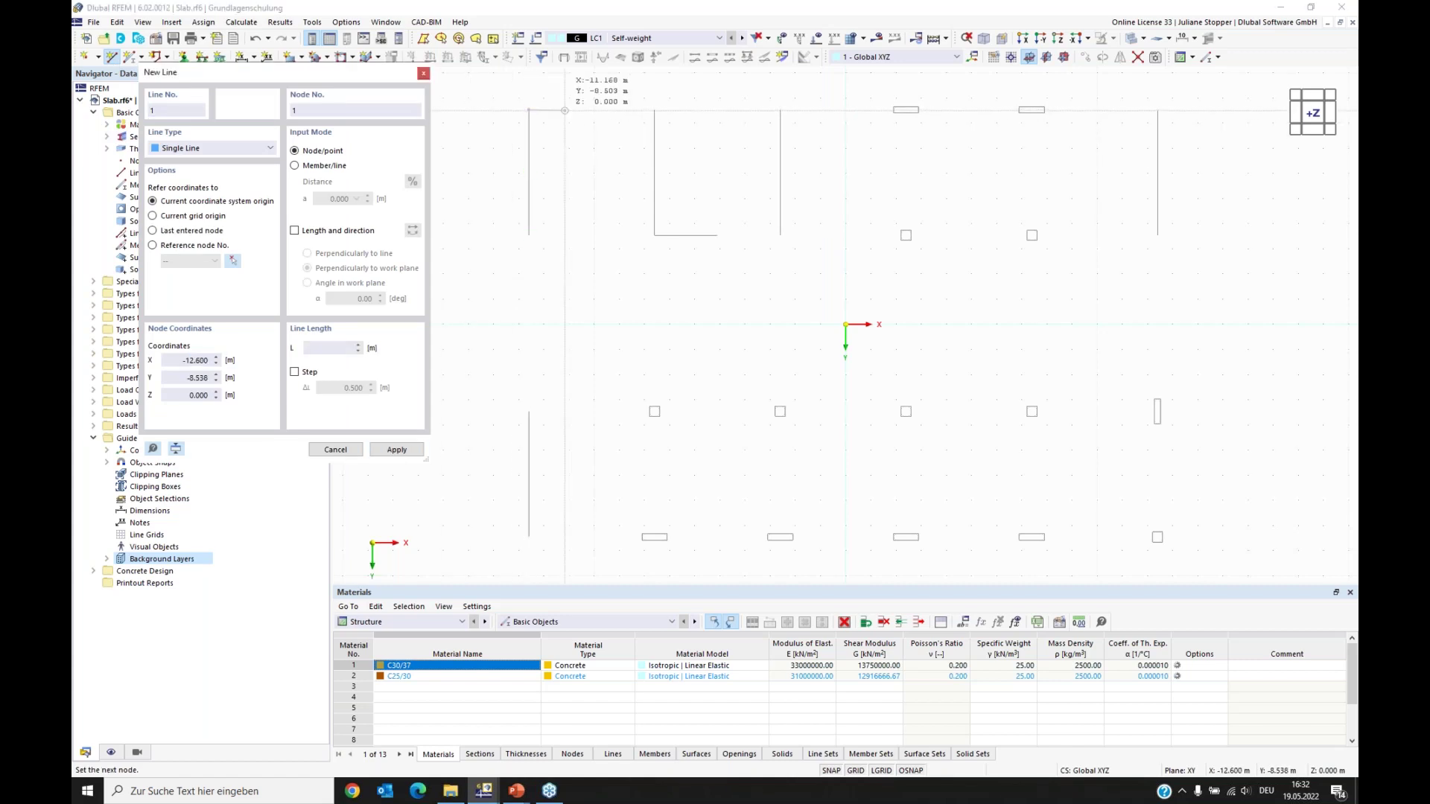
left_click(1157, 109)
key("Escape")
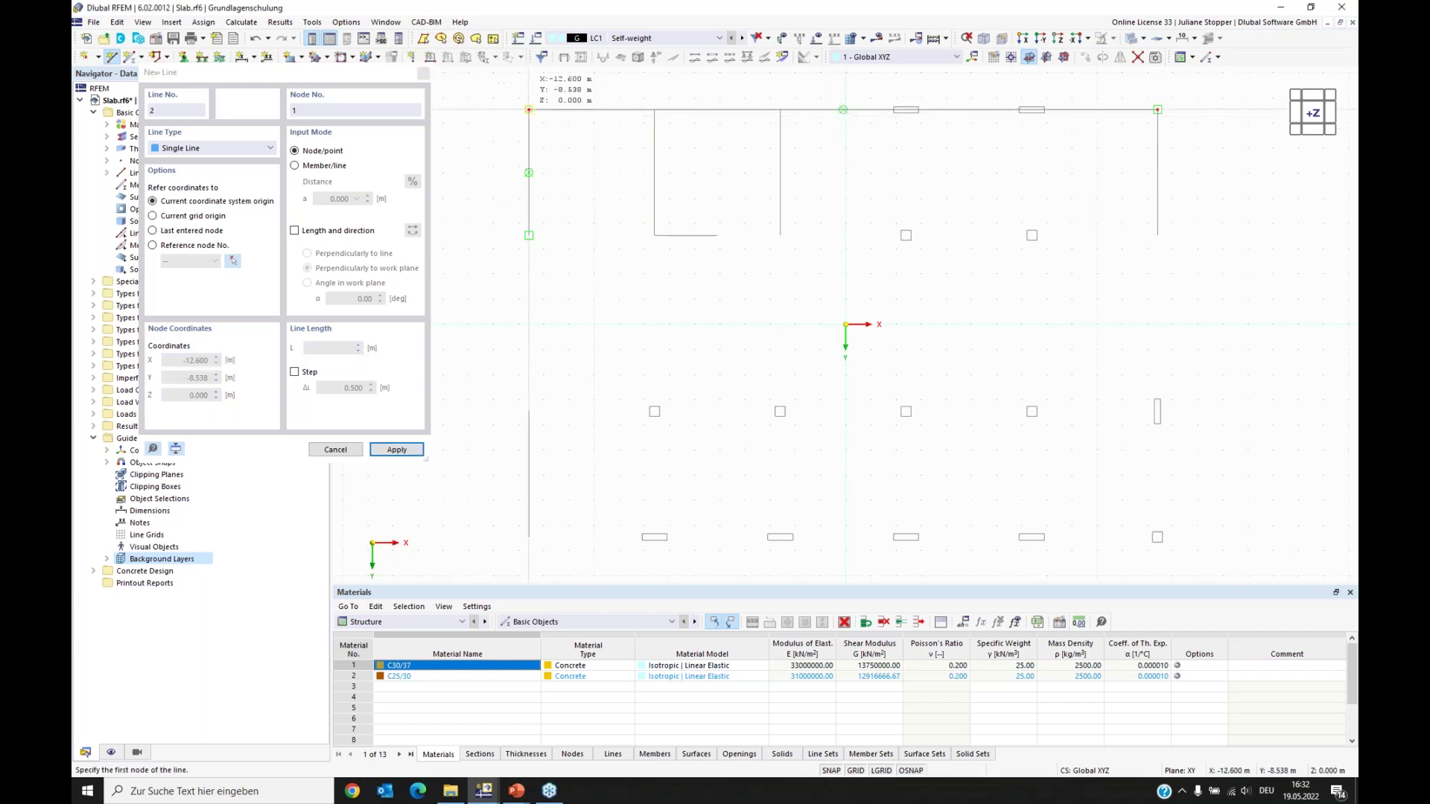
left_click(529, 109)
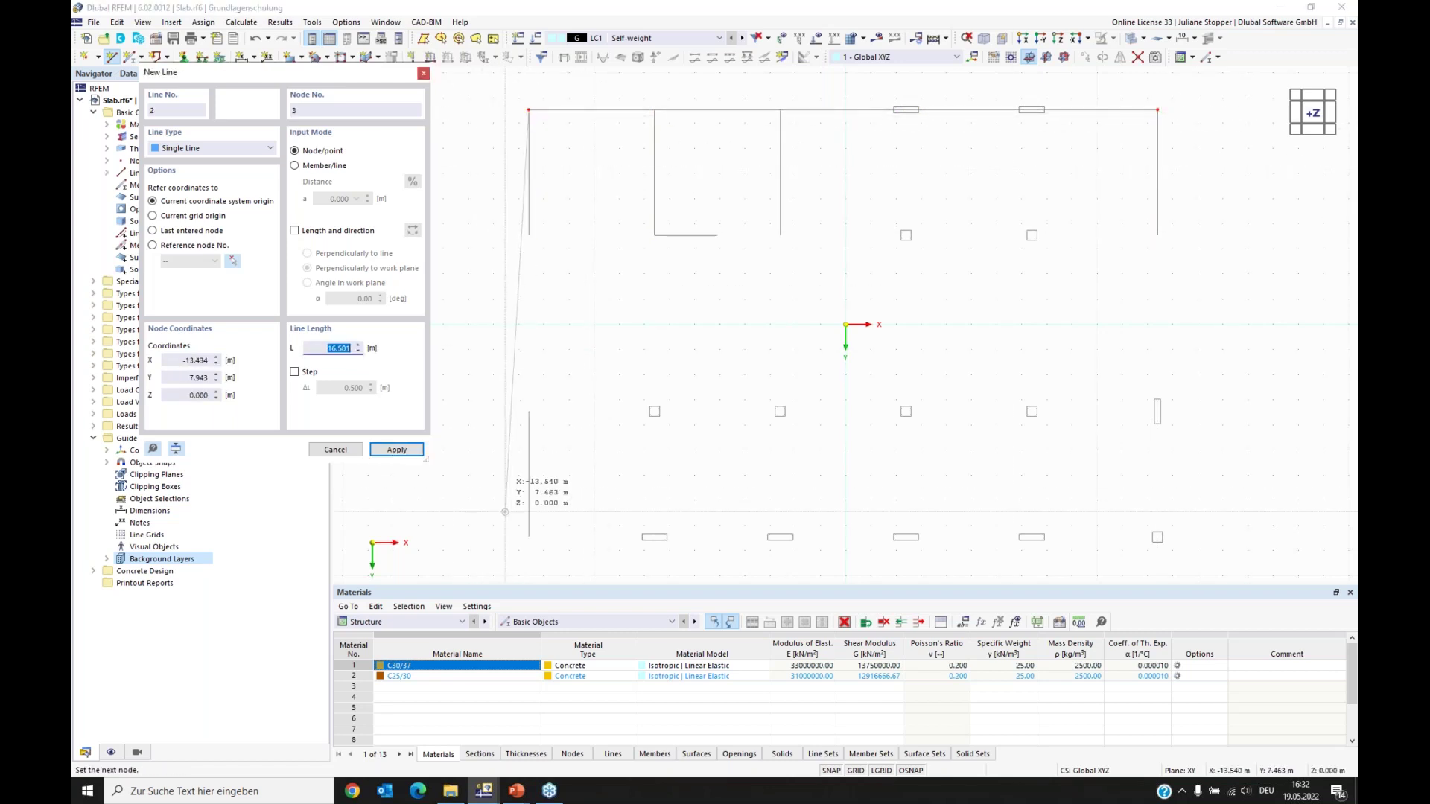
left_click(529, 536)
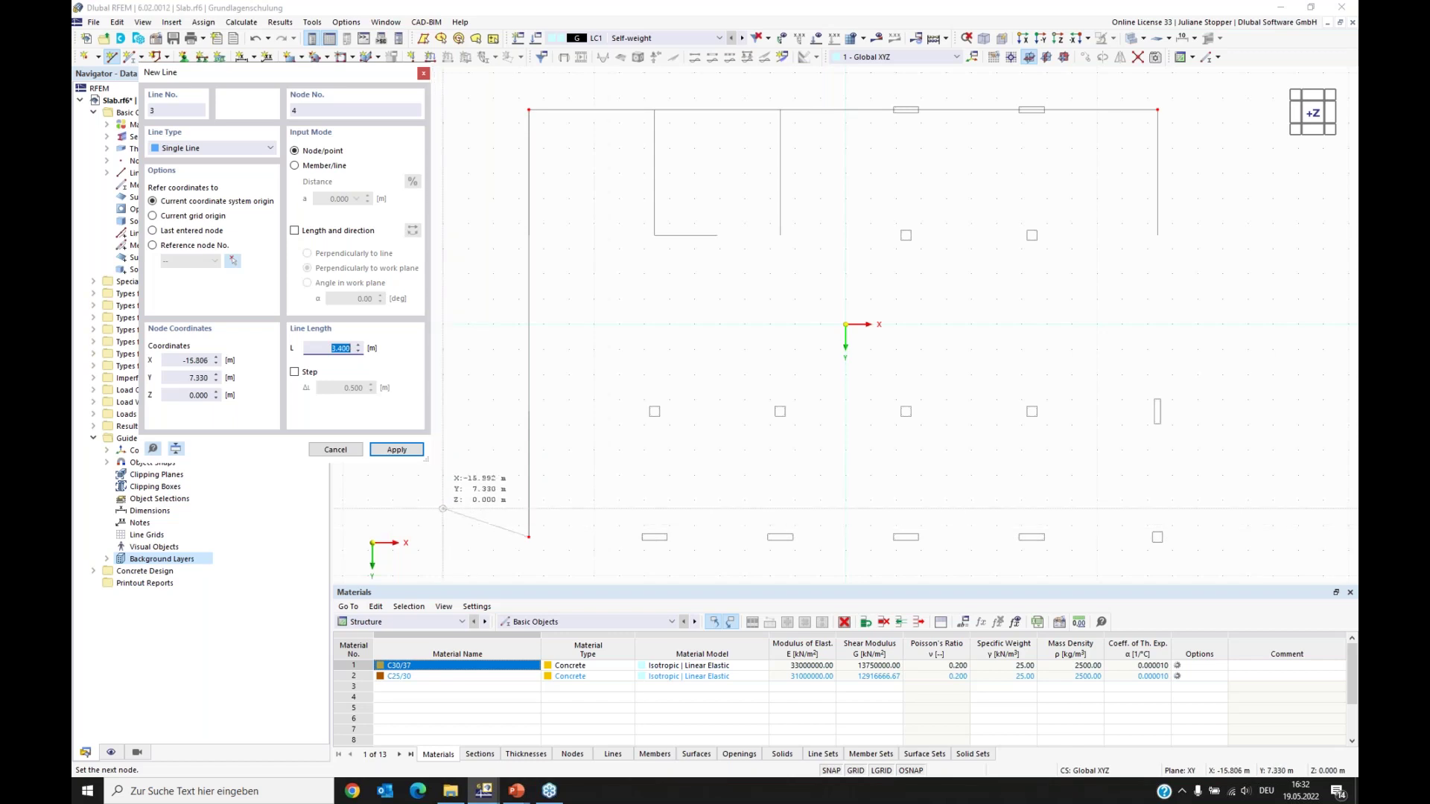
key("Escape")
key("Escape")
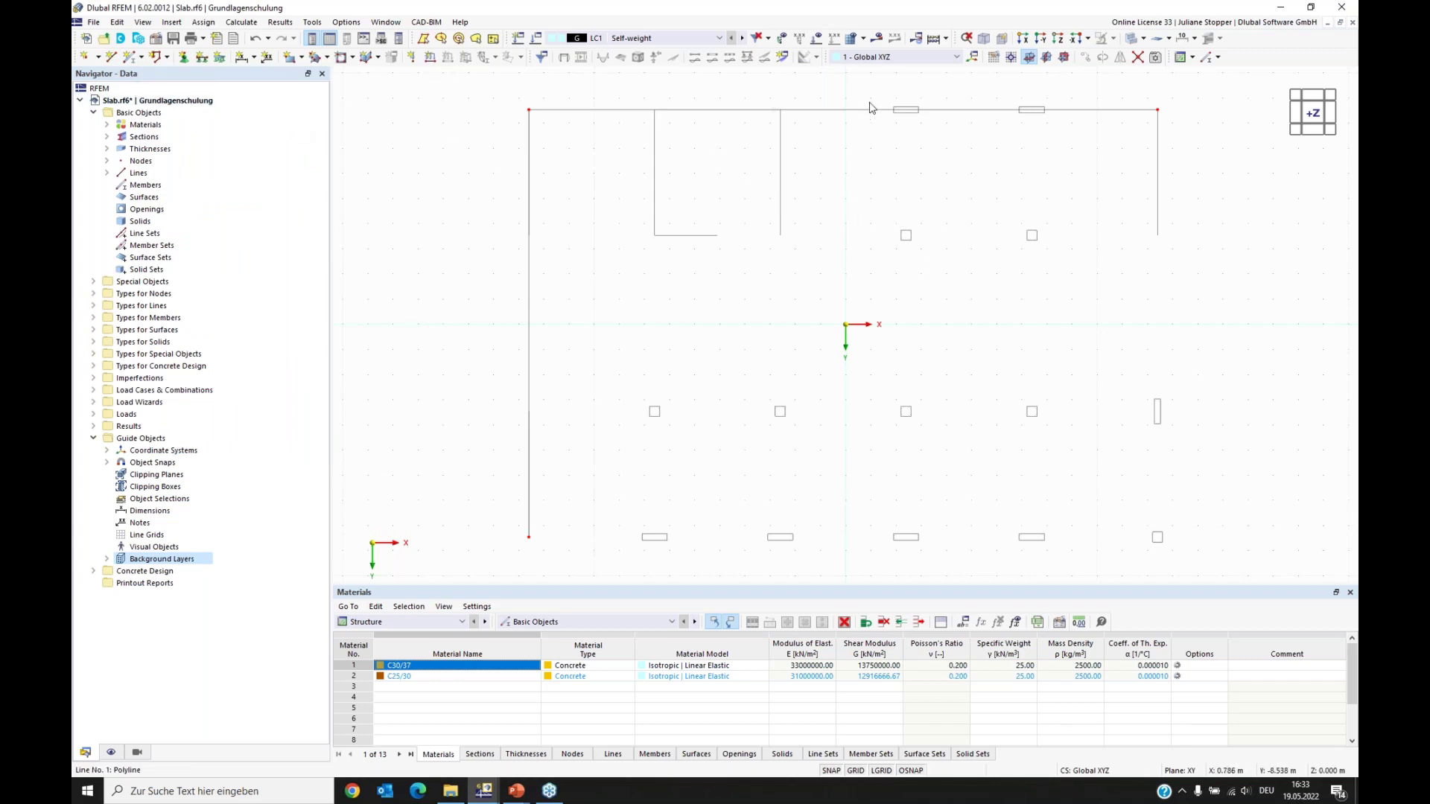
Step: Copy the upper boundary line to the slab's lower edge and the left boundary line to its right edge
left_click(848, 110)
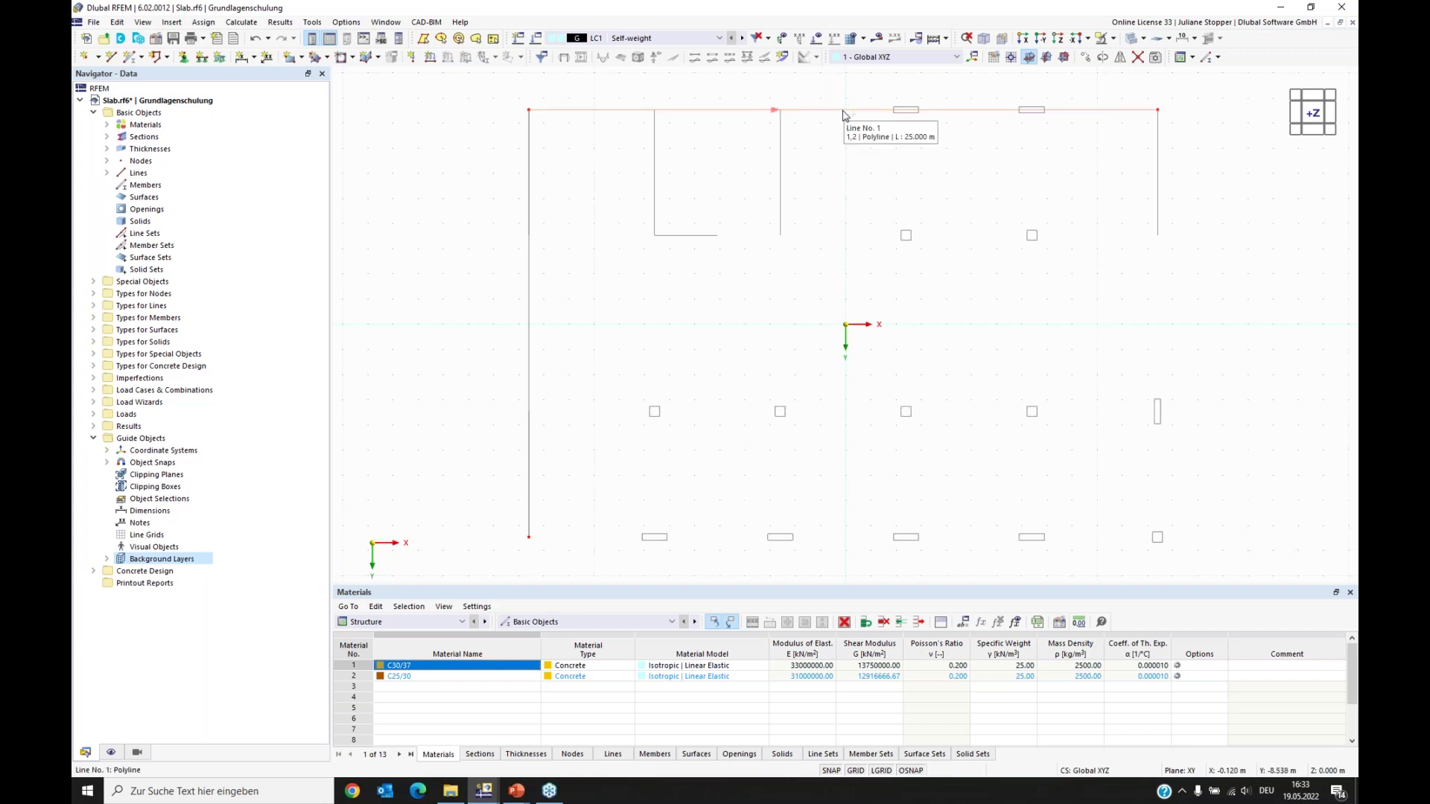
left_click_drag(843, 115, 533, 544)
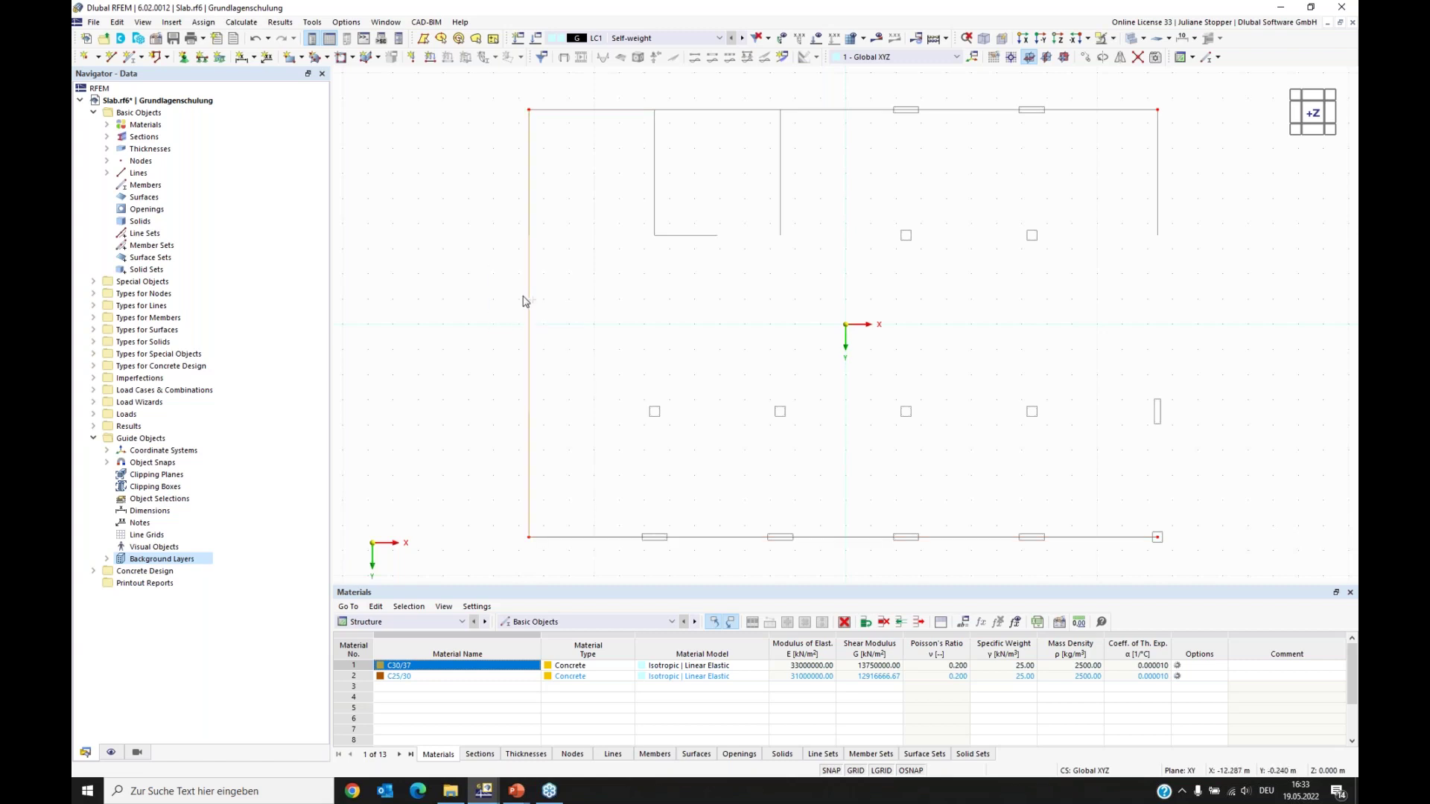
left_click_drag(534, 239, 1208, 168, "ctrl")
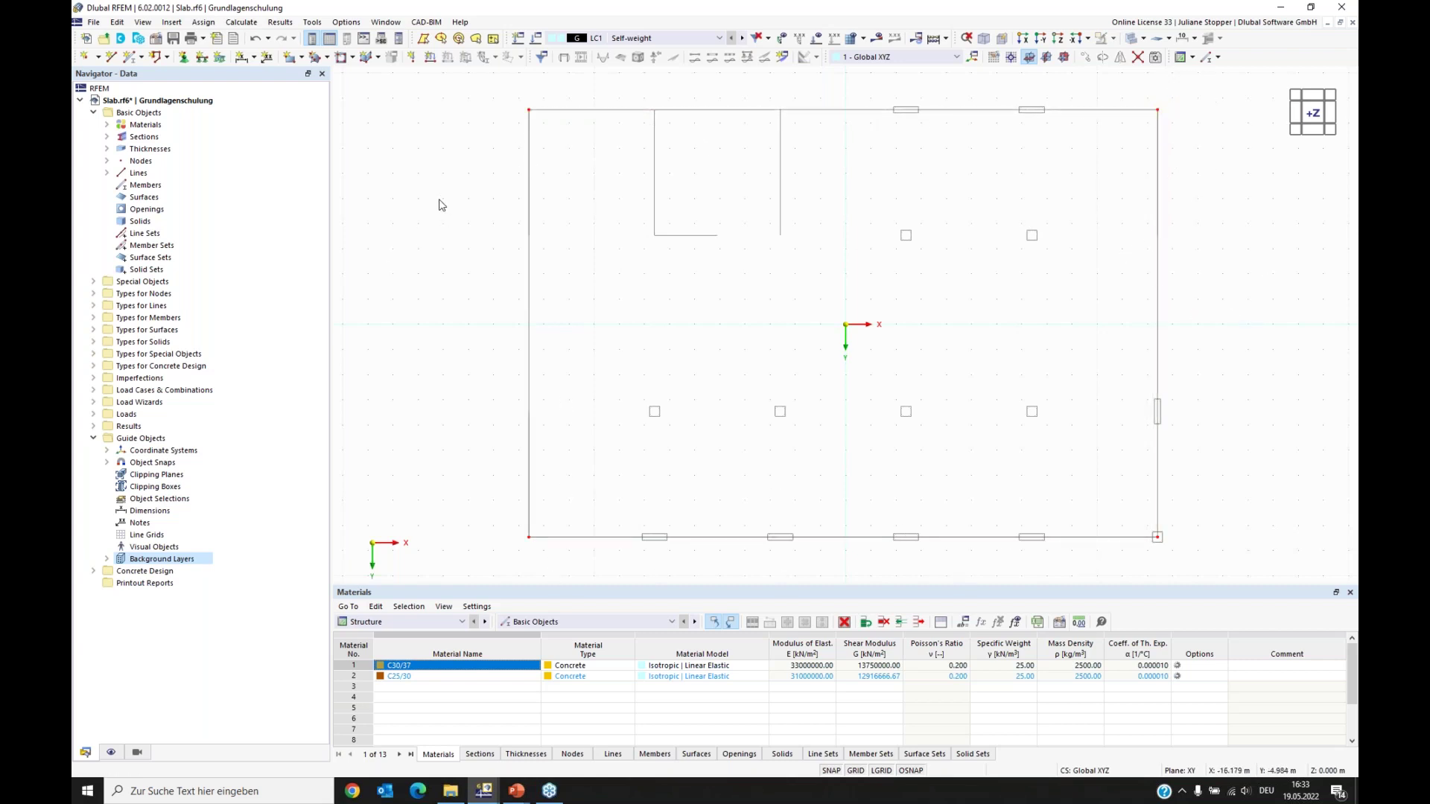
Step: Trace the rectangular core at the slab's upper edge with connected lines, including a node at the end of its short wall
left_click(111, 56)
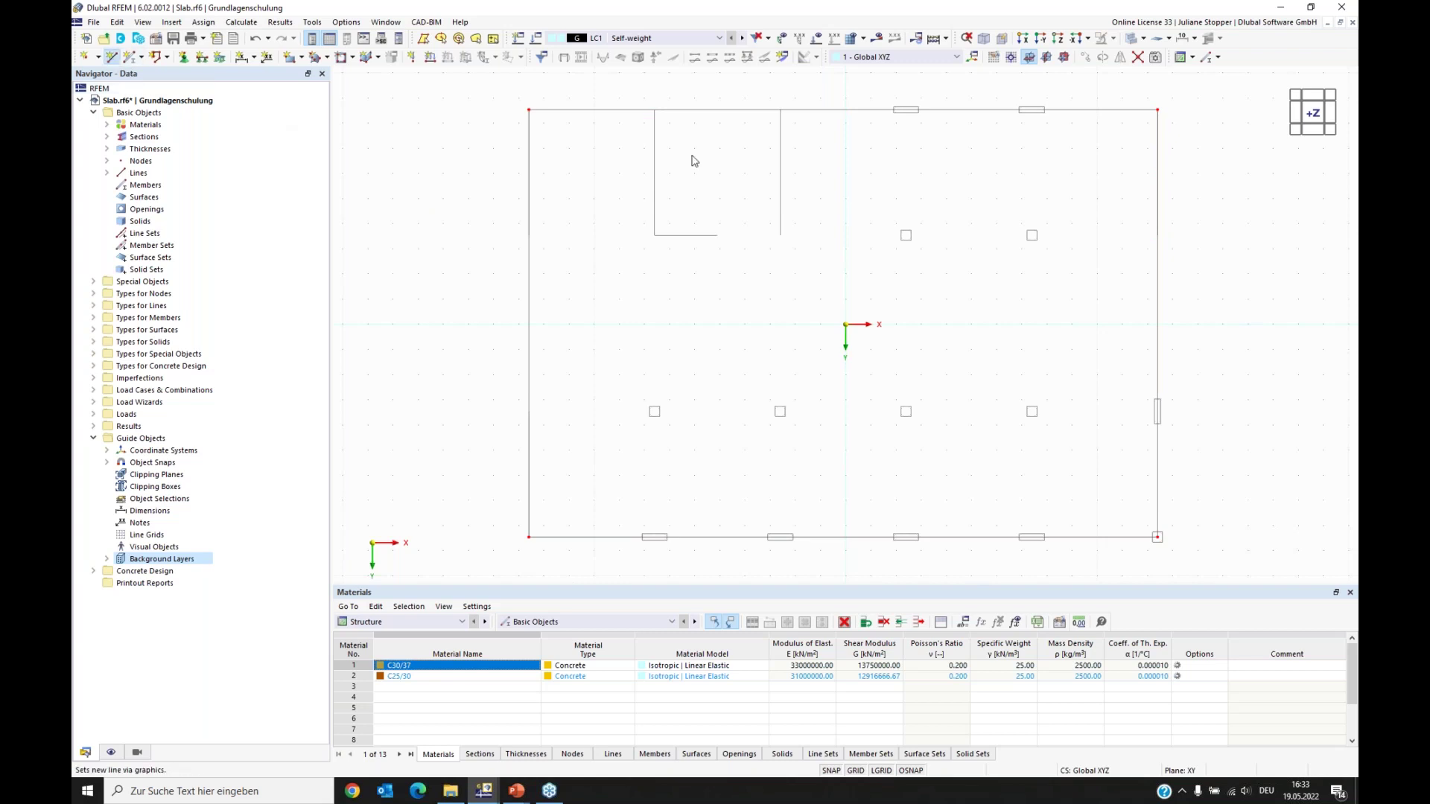
left_click(655, 110)
left_click(654, 235)
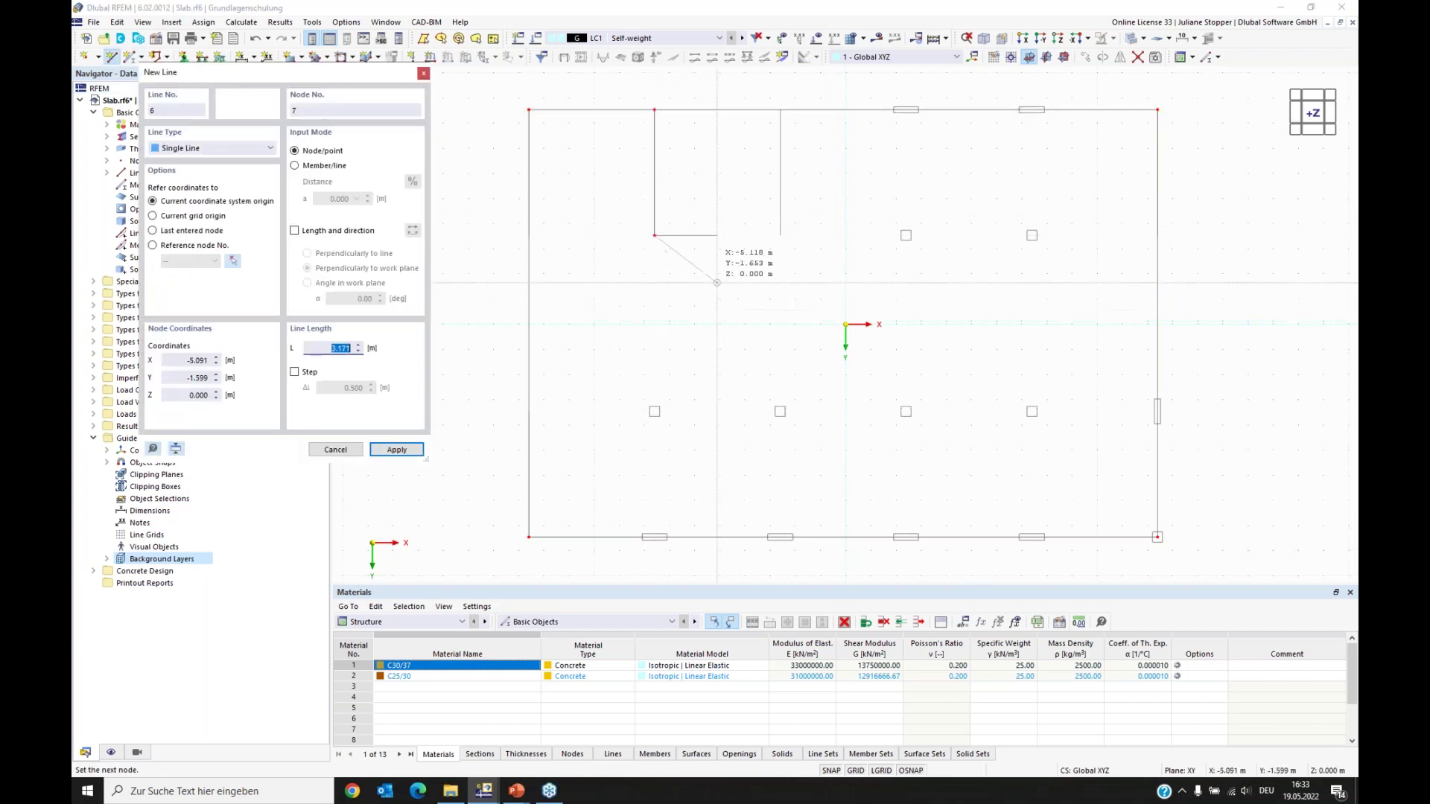
left_click(717, 235)
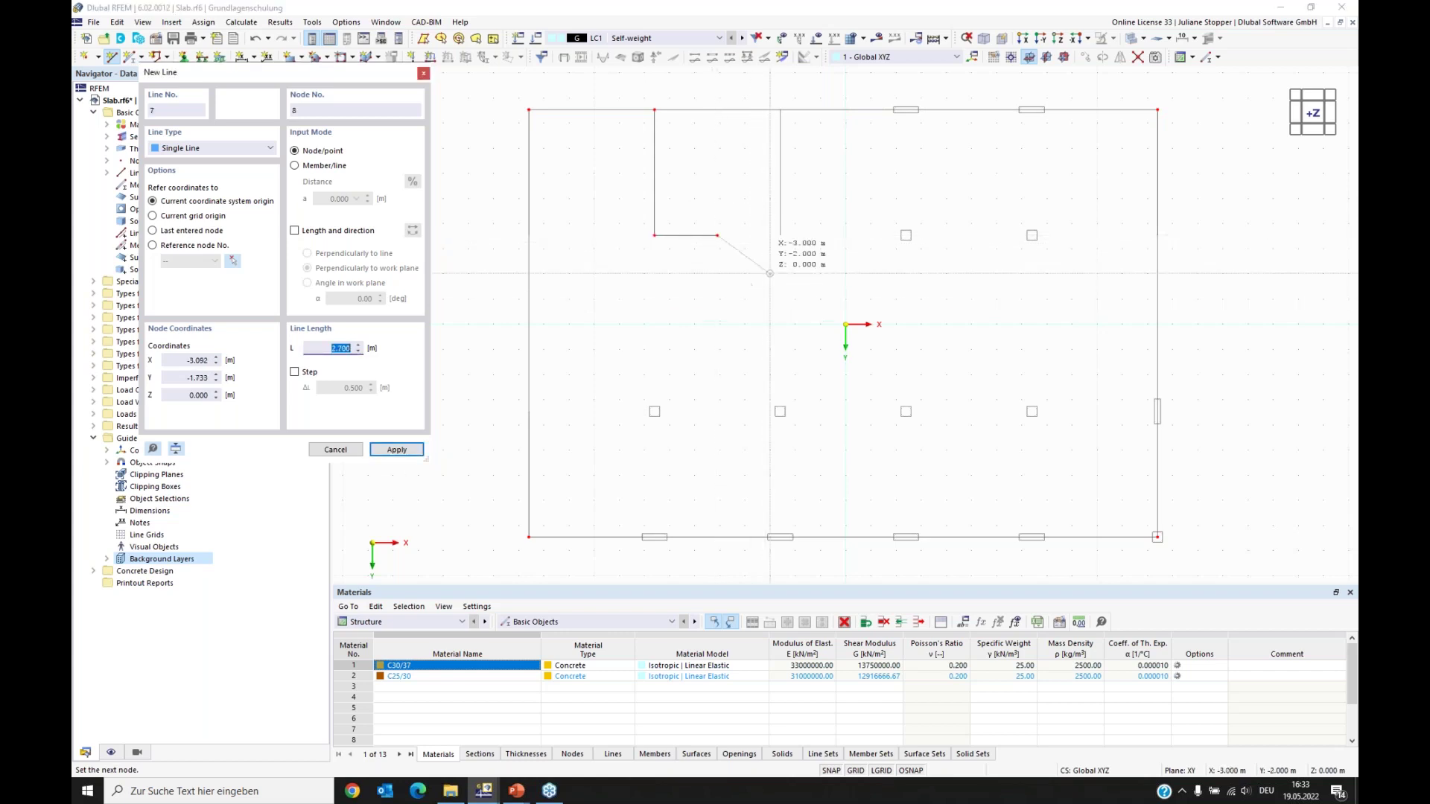
left_click(780, 235)
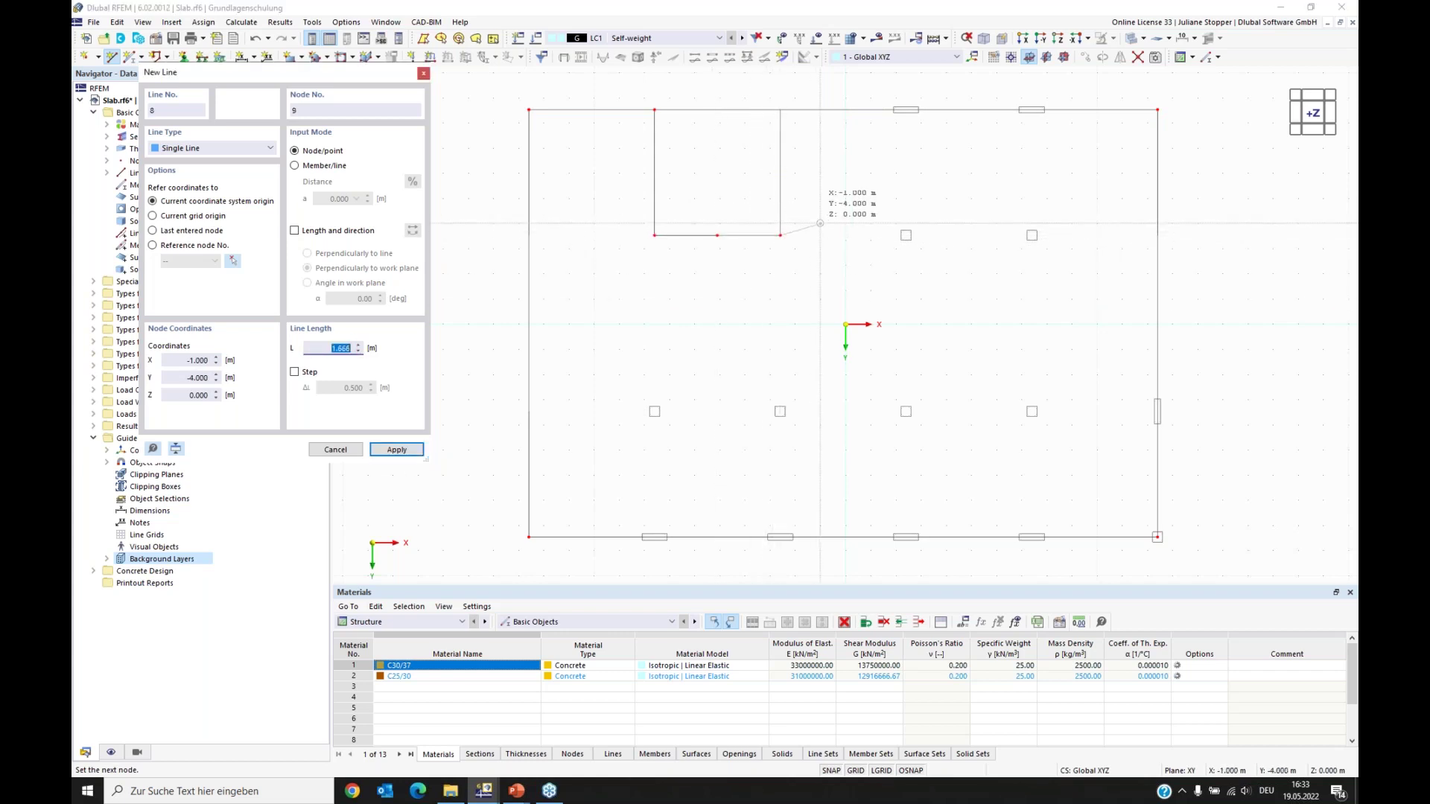
left_click(779, 109)
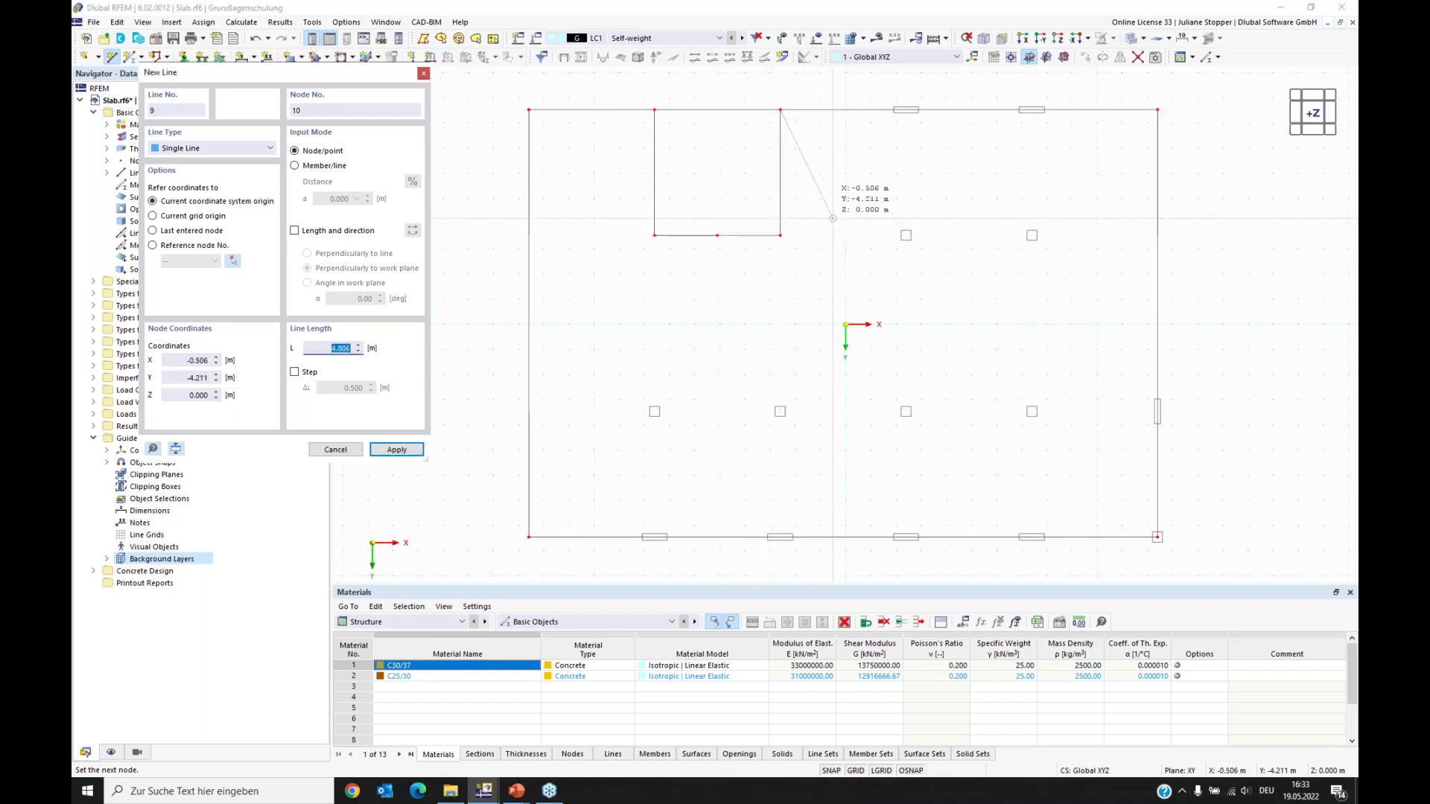
left_click(423, 73)
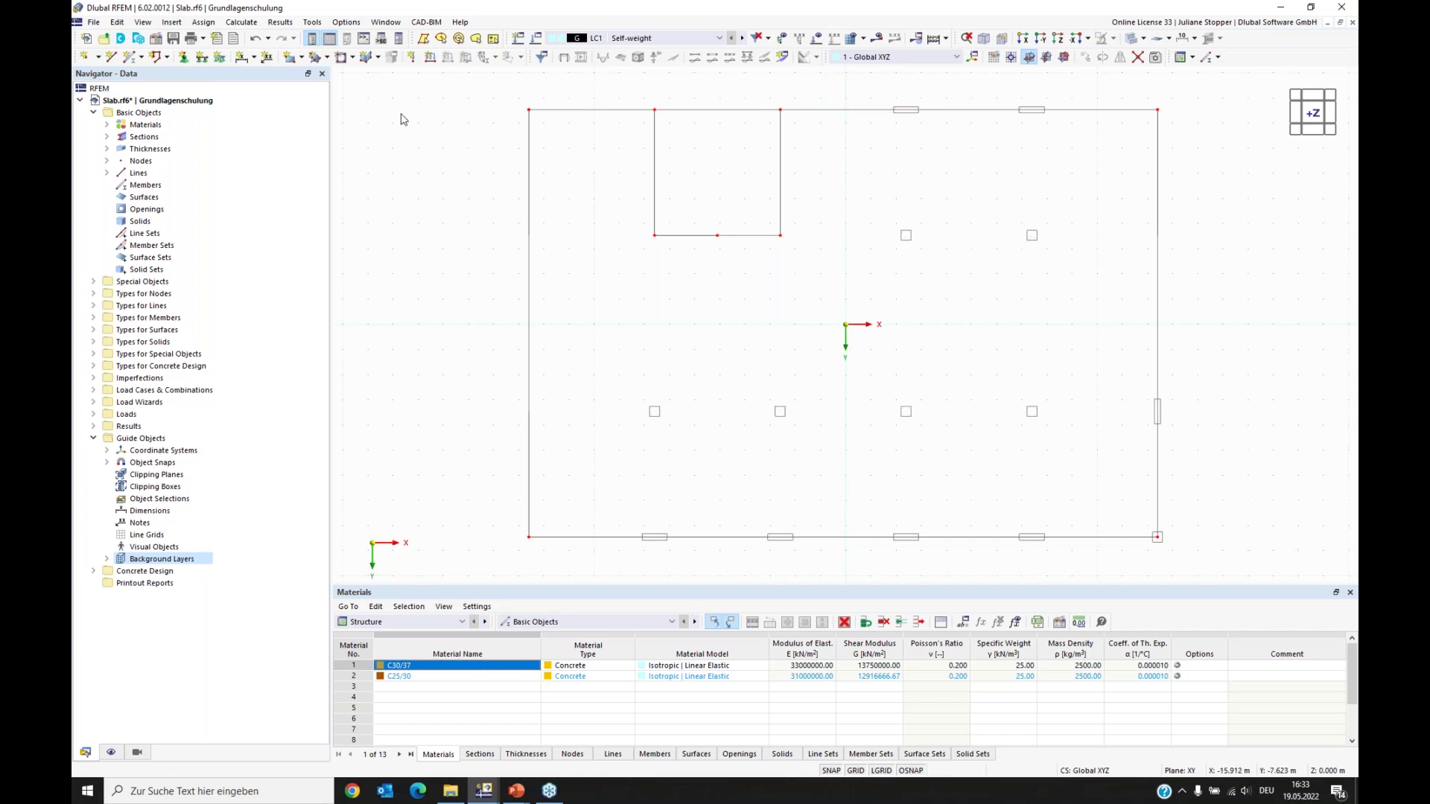
Step: Place a node on the upper boundary line at the left end of each of the two rectangular column outlines
left_click(85, 57)
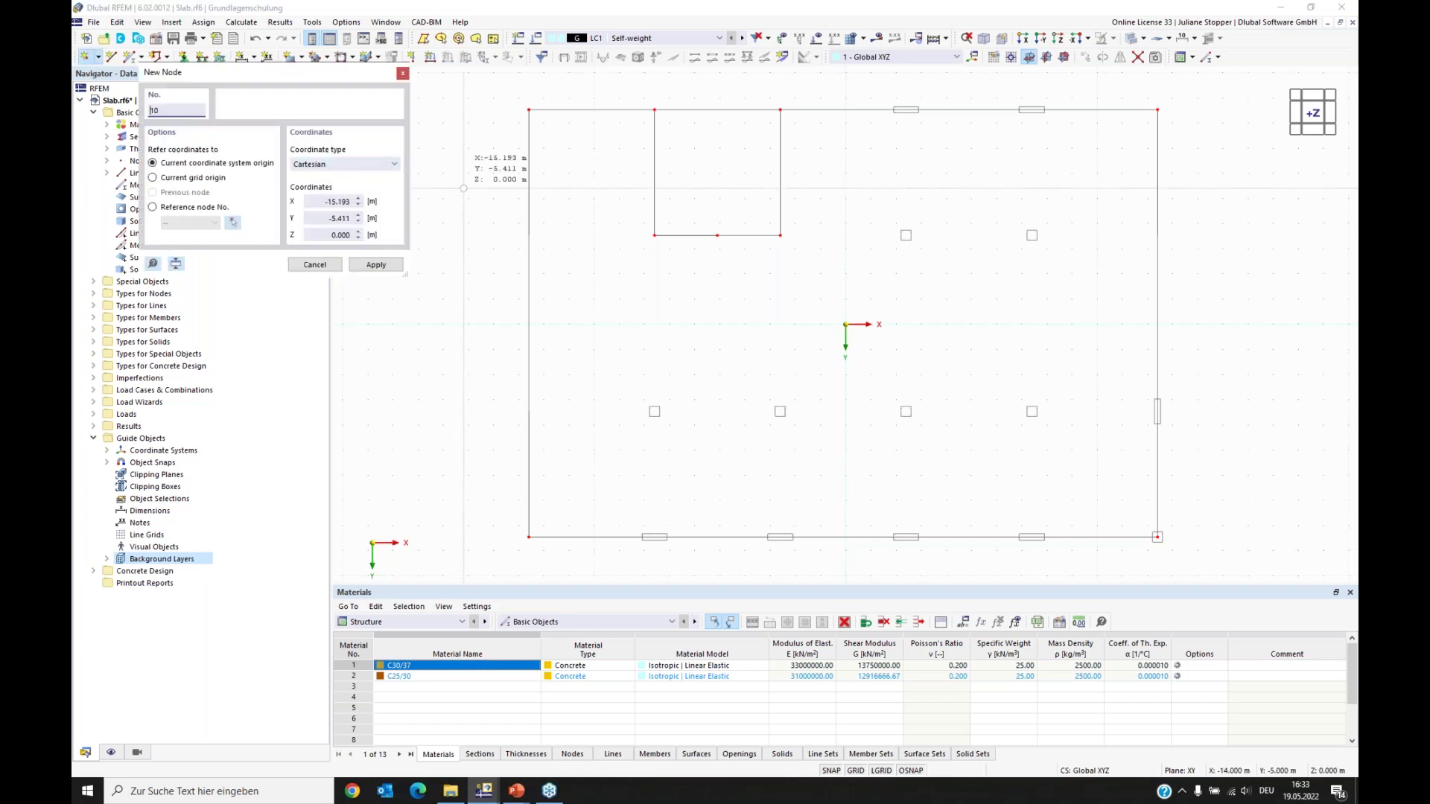
scroll(882, 278, "up", 3)
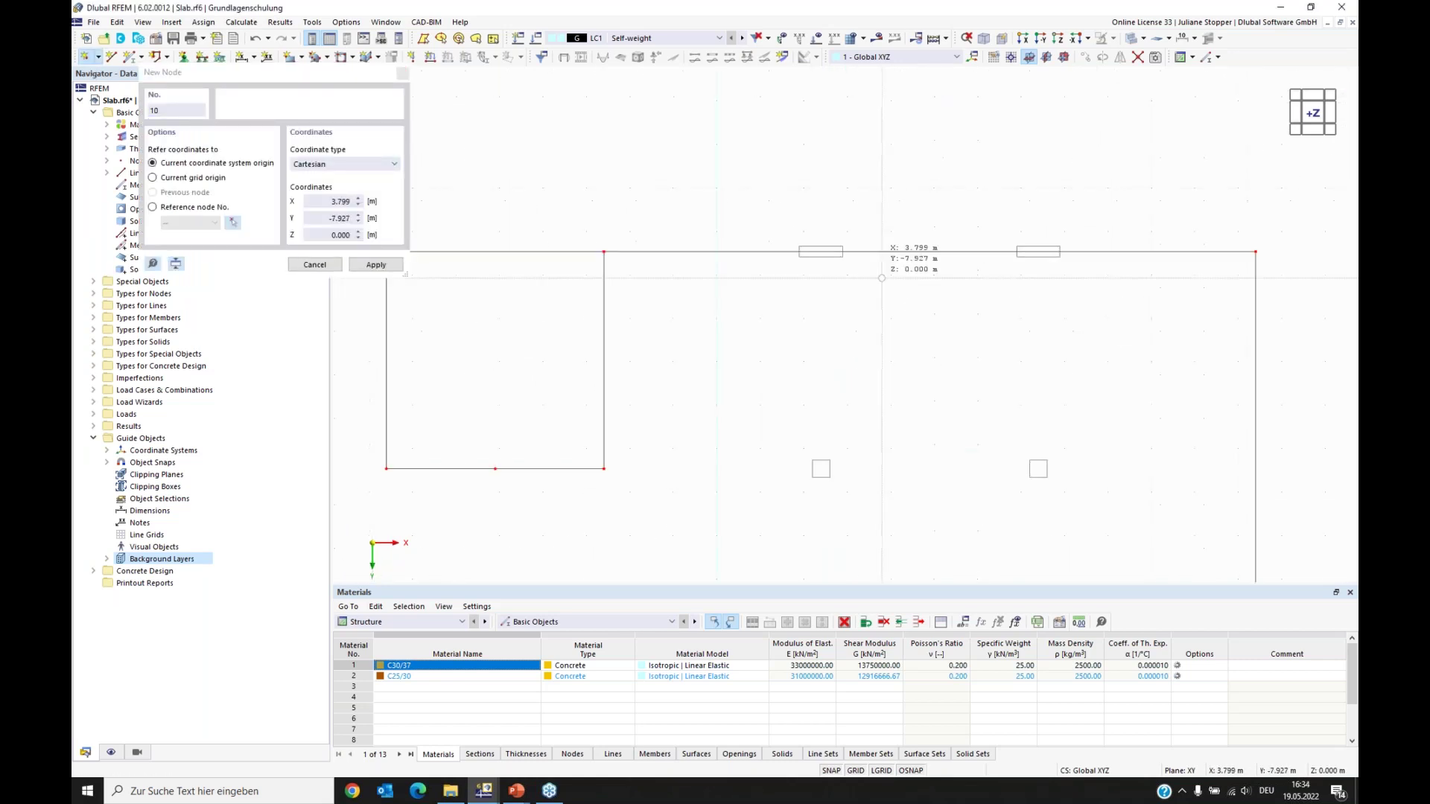
scroll(856, 242, "up", 3)
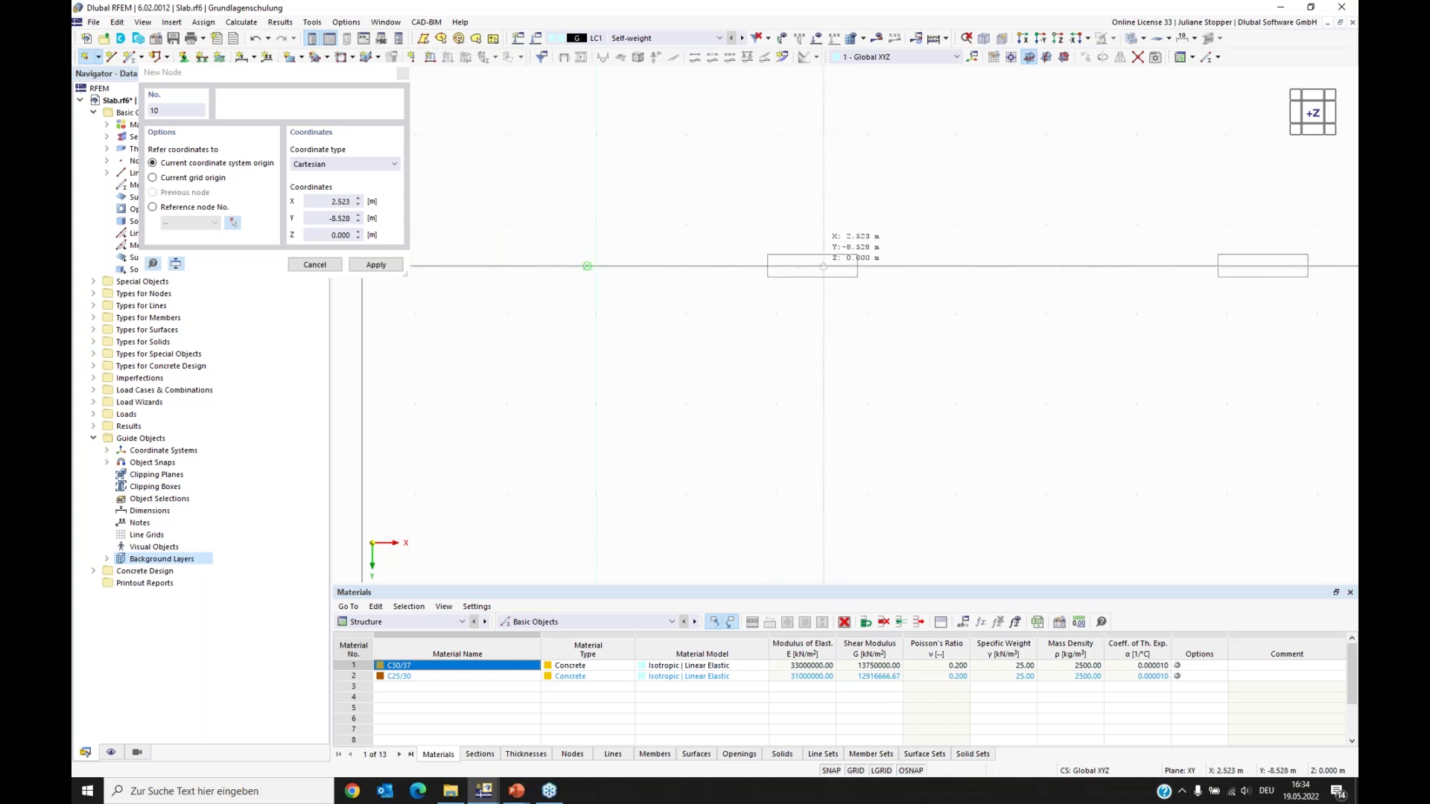
left_click(767, 266)
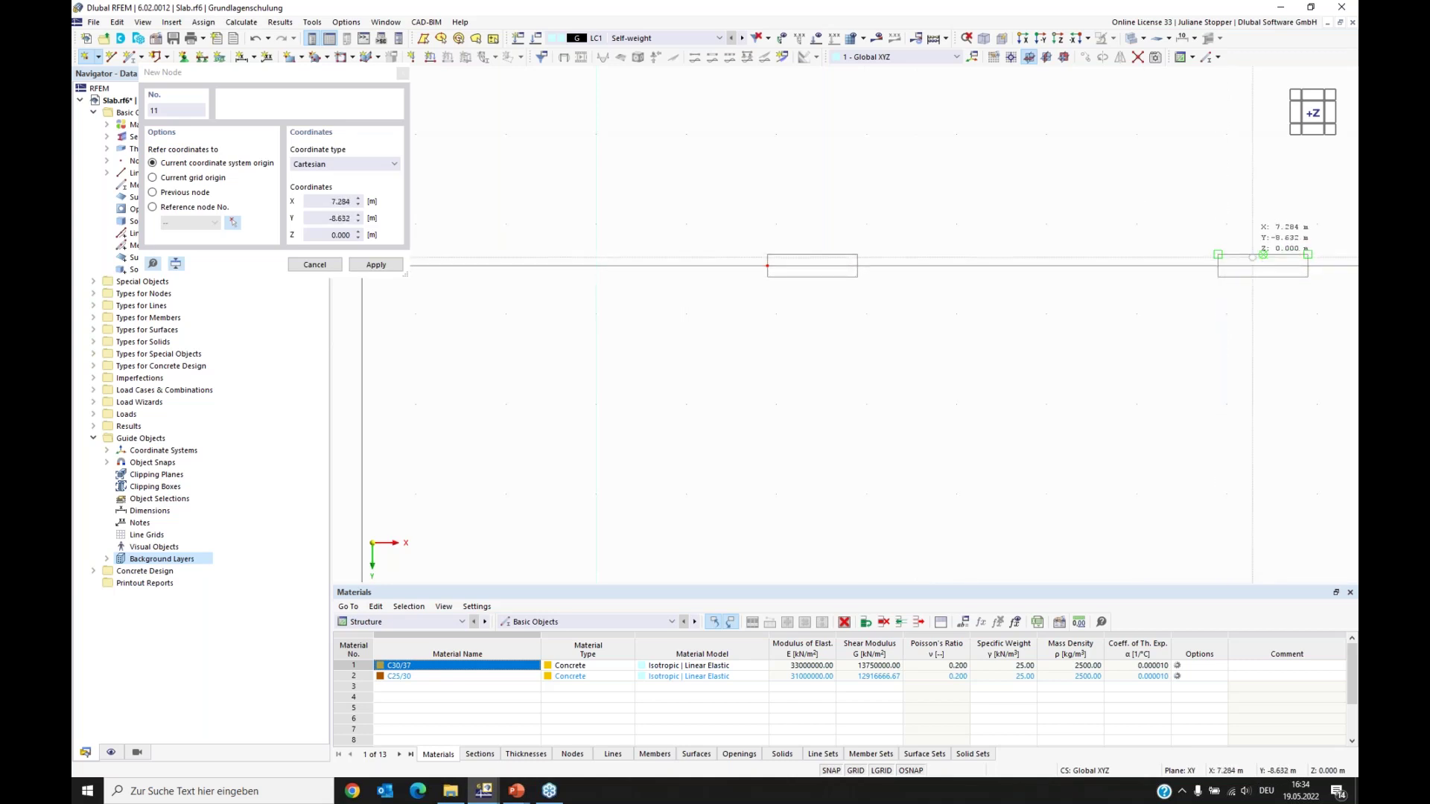
left_click(1218, 266)
key("Escape")
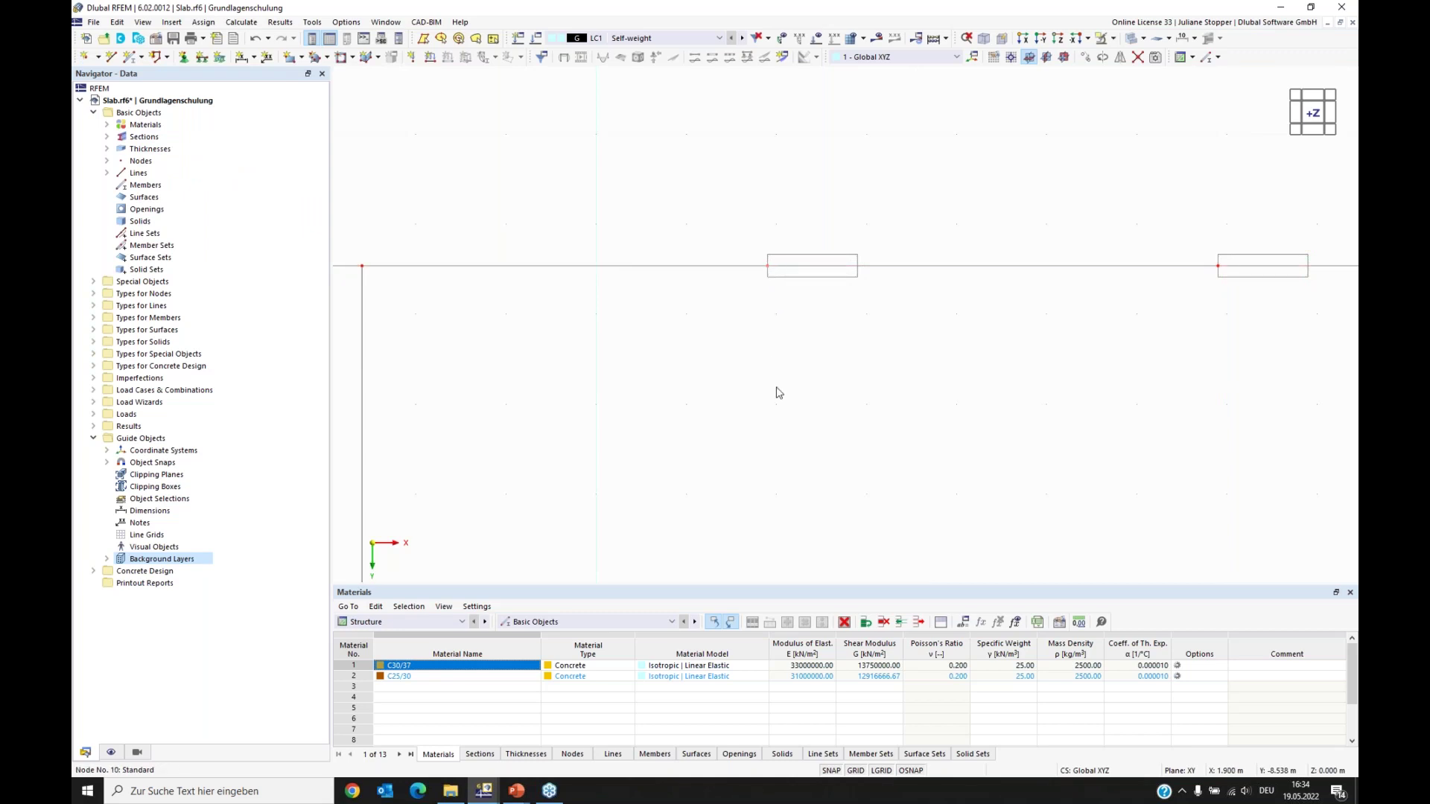
Step: Set the X-coordinate of the first new column node on the upper edge to 2.4 m
double_click(768, 266)
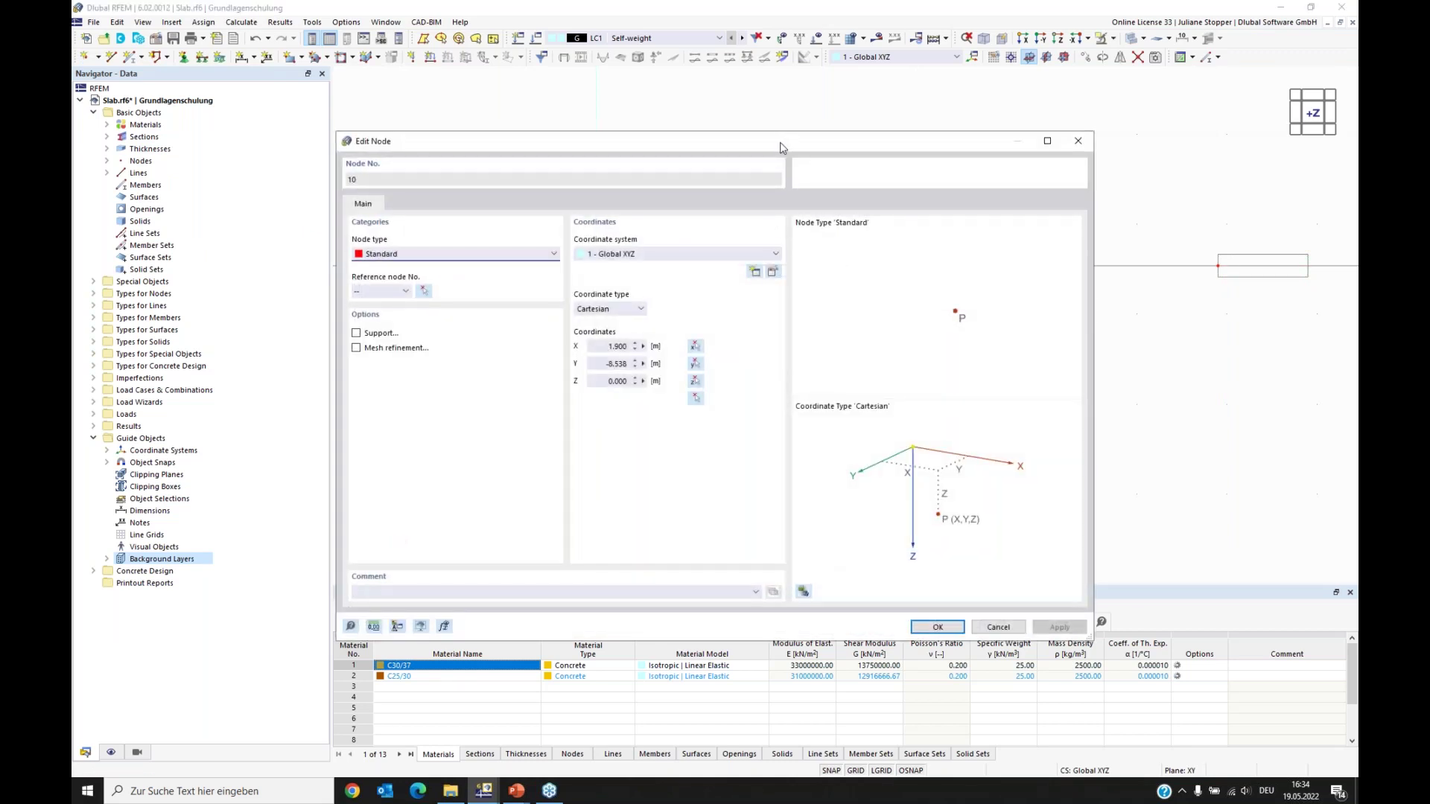
left_click_drag(787, 160, 862, 301)
left_click_drag(686, 498, 724, 499)
type("2,4")
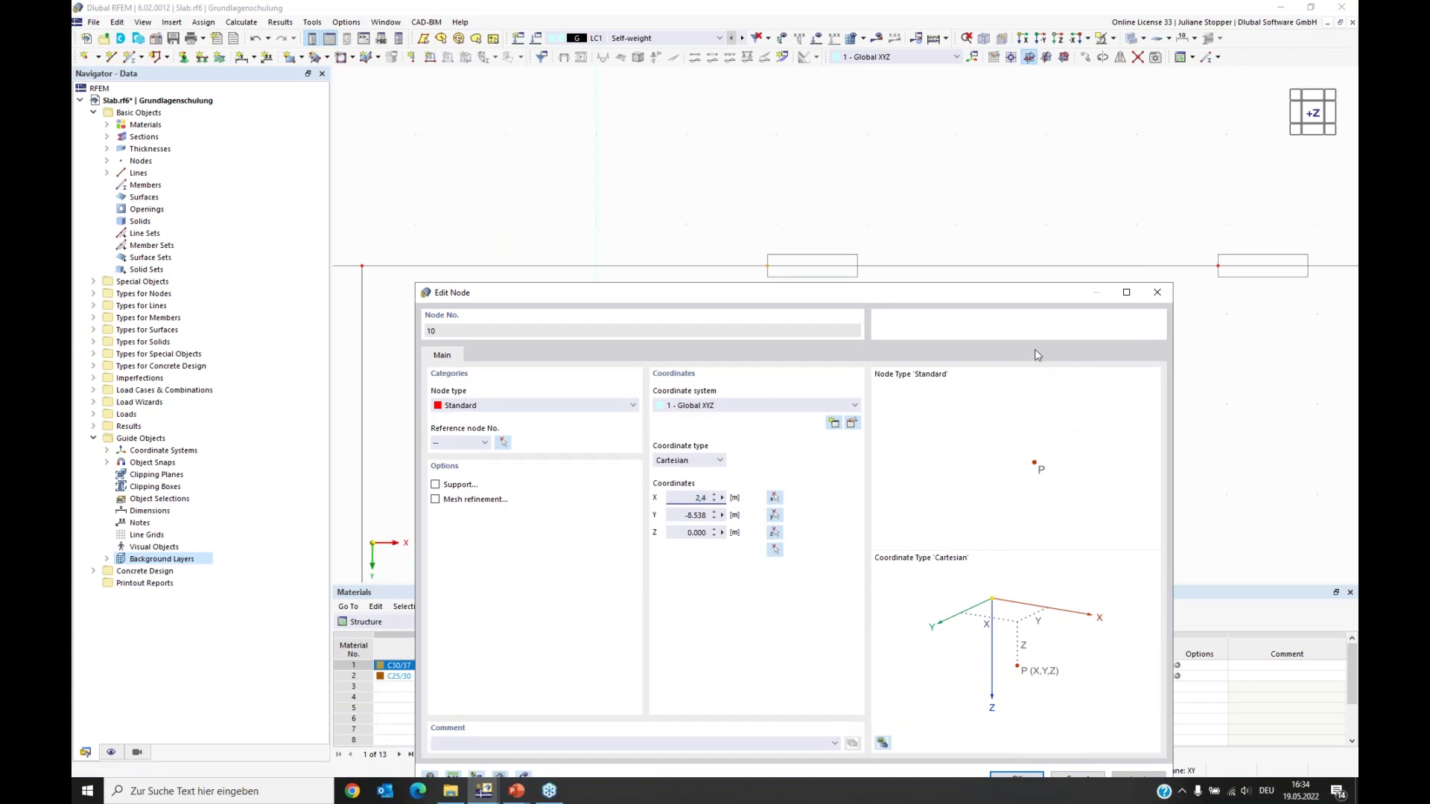
key("Return")
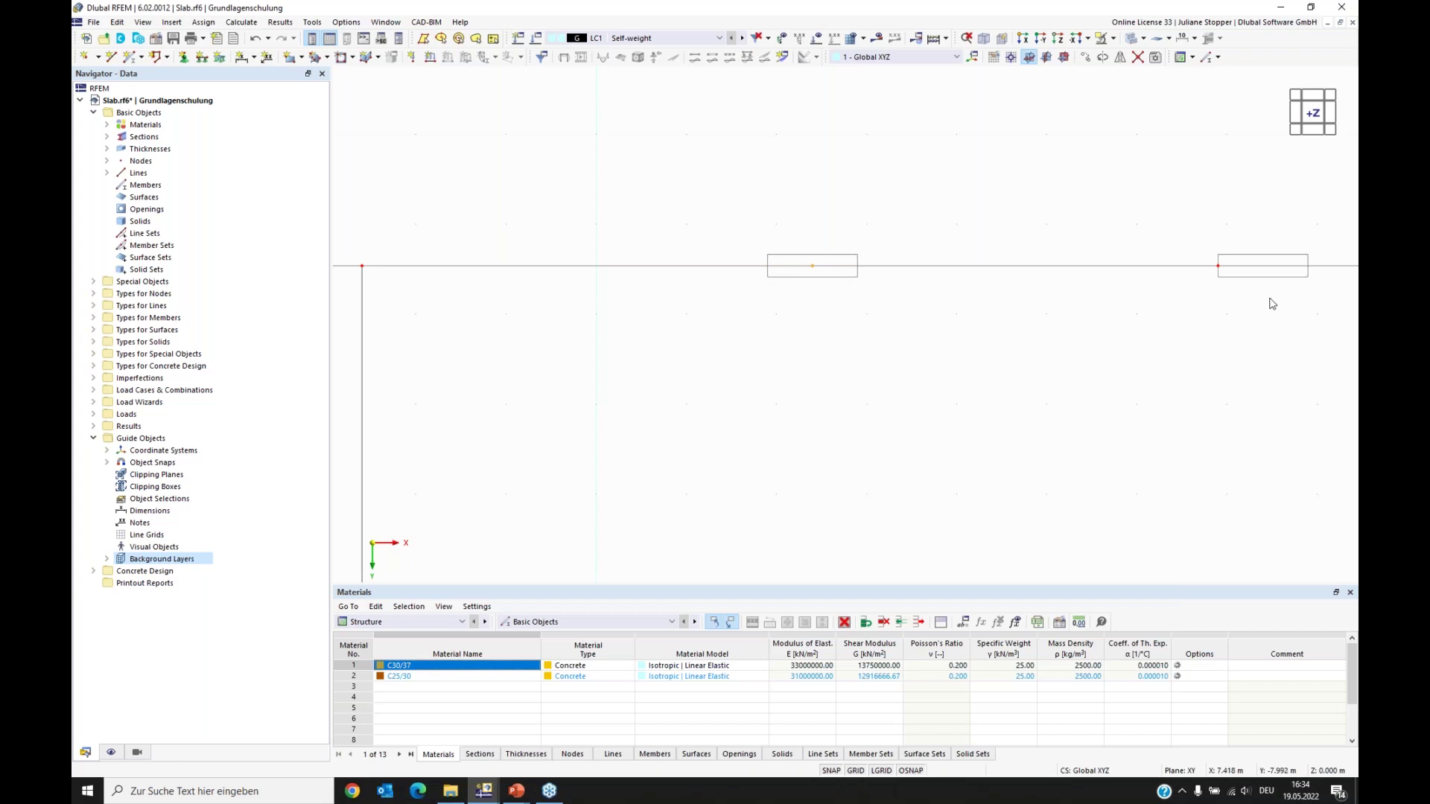
Step: Set the X-coordinate of the second new column node on the upper edge to 7.4 m
double_click(1219, 266)
left_click(678, 500)
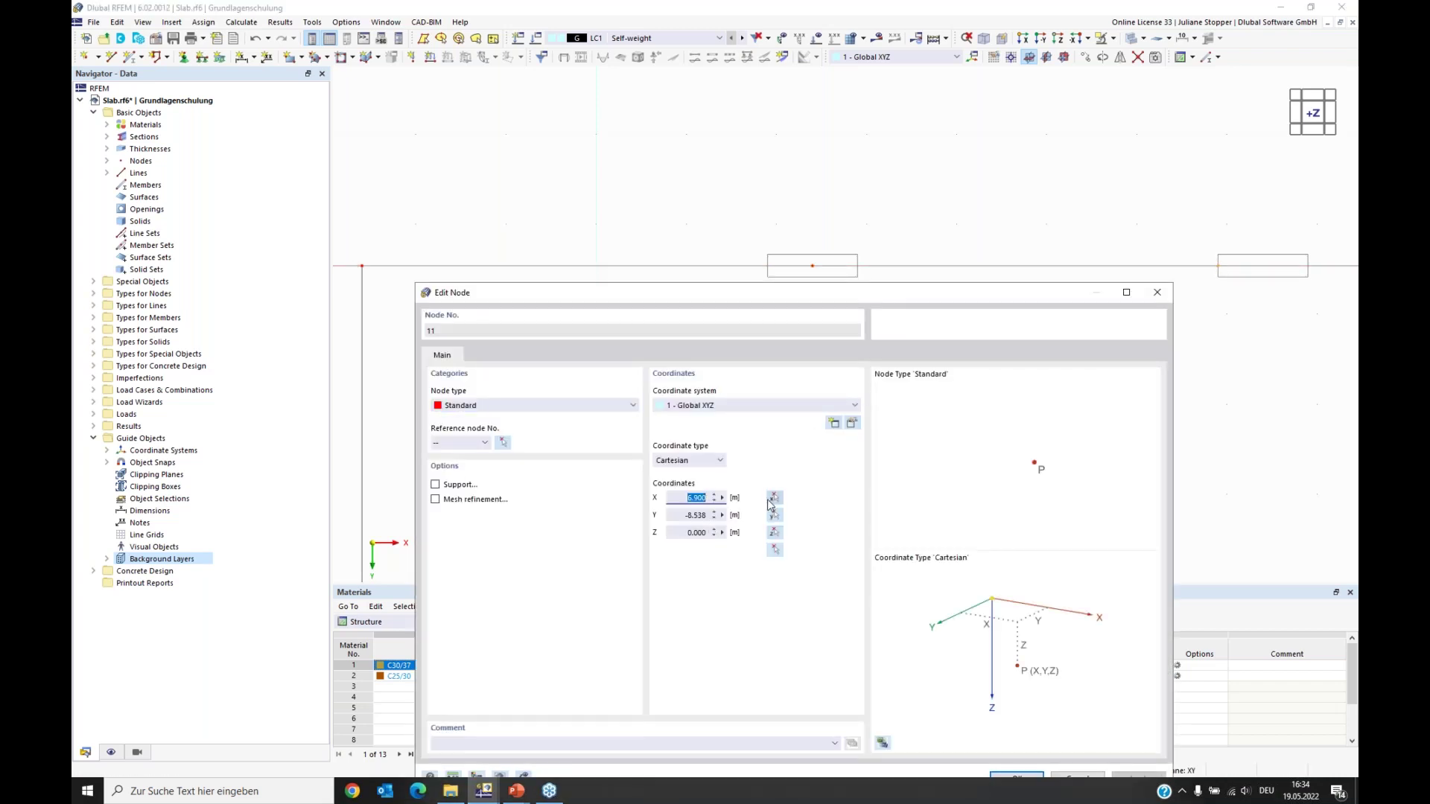
type("7,4")
key("Return")
scroll(797, 242, "down", 5)
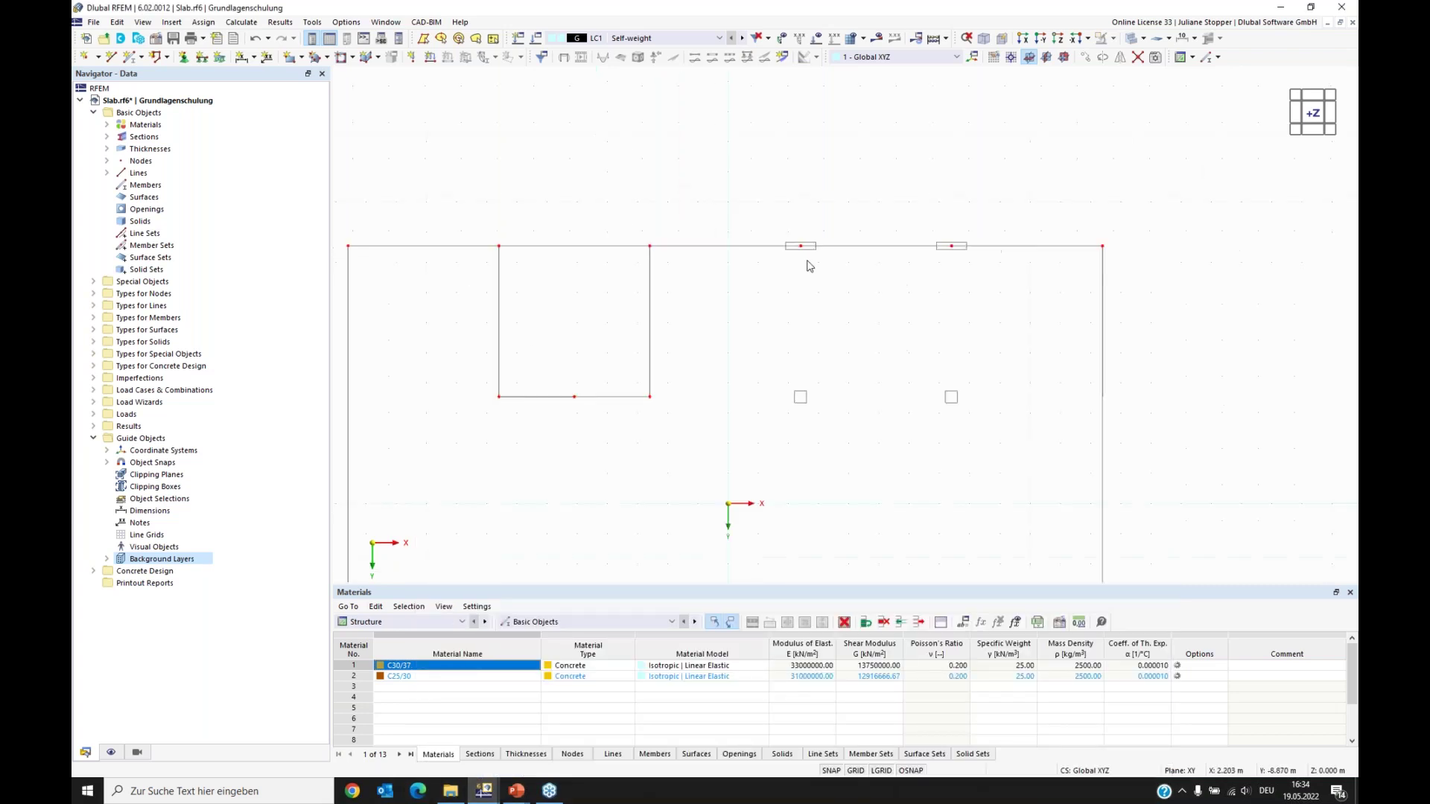
Step: Select the six nodes along the upper edge and copy them down to the first interior column row, level with the core's lower corners
middle_click_drag(540, 411, 580, 361)
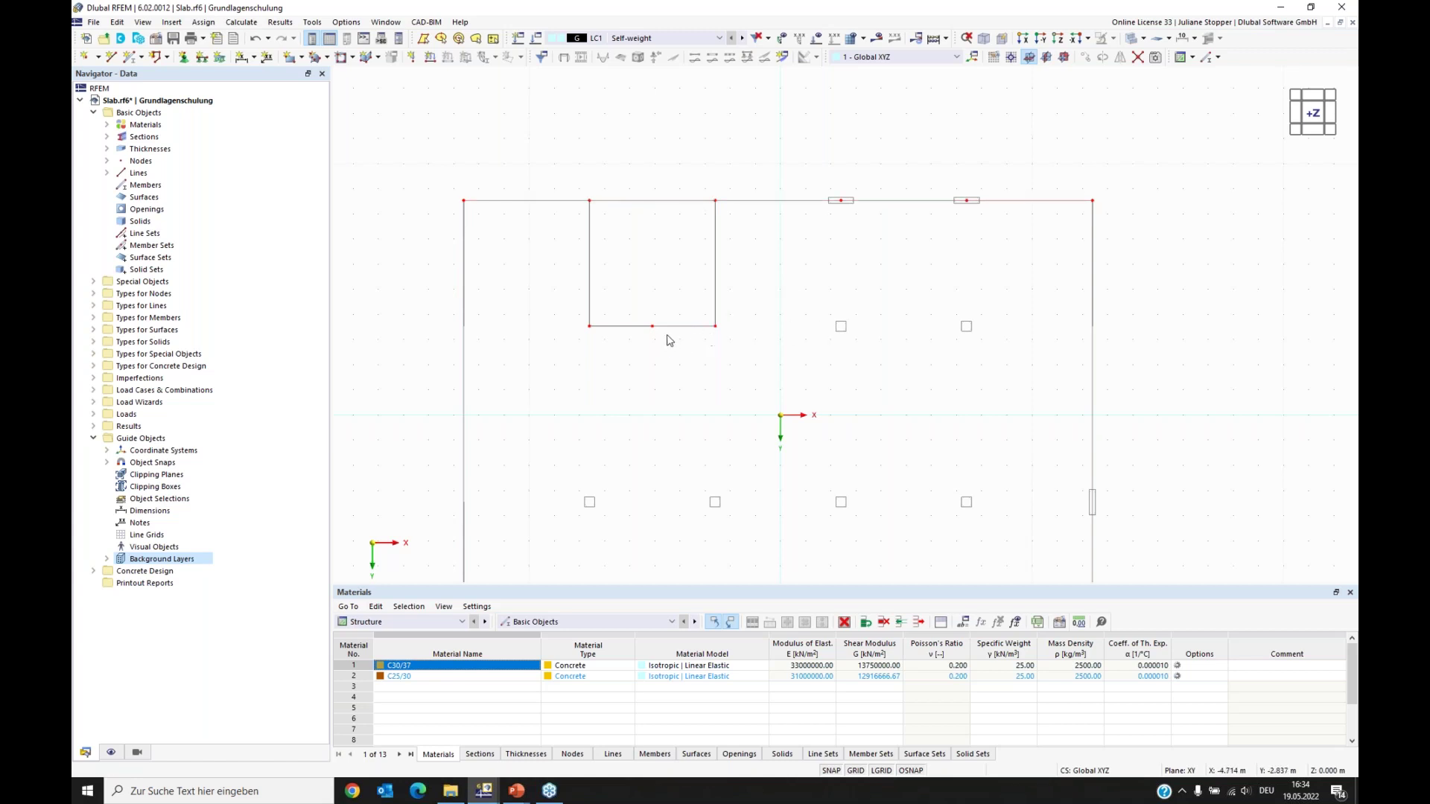
middle_click_drag(635, 468, 651, 330)
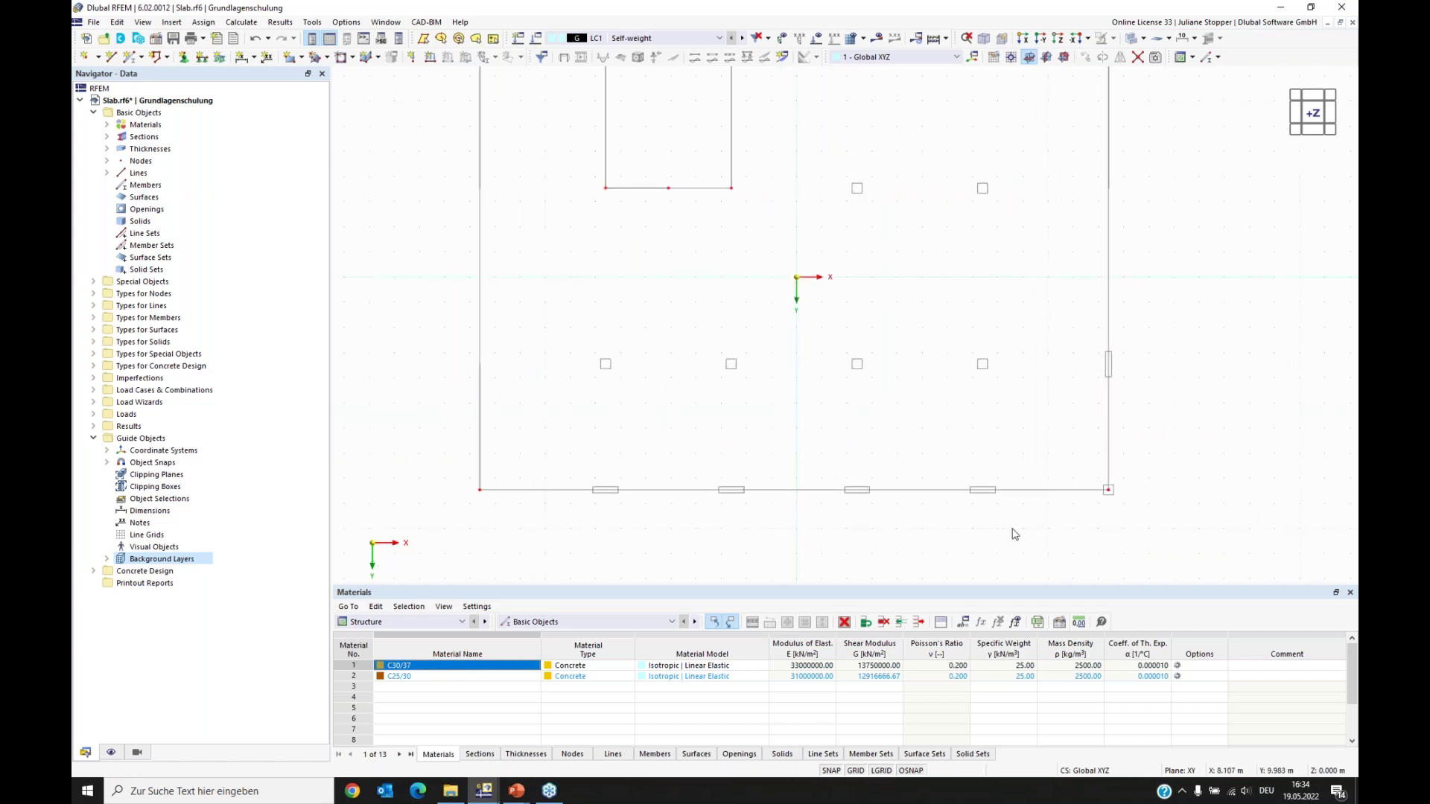
middle_click_drag(796, 248, 784, 421)
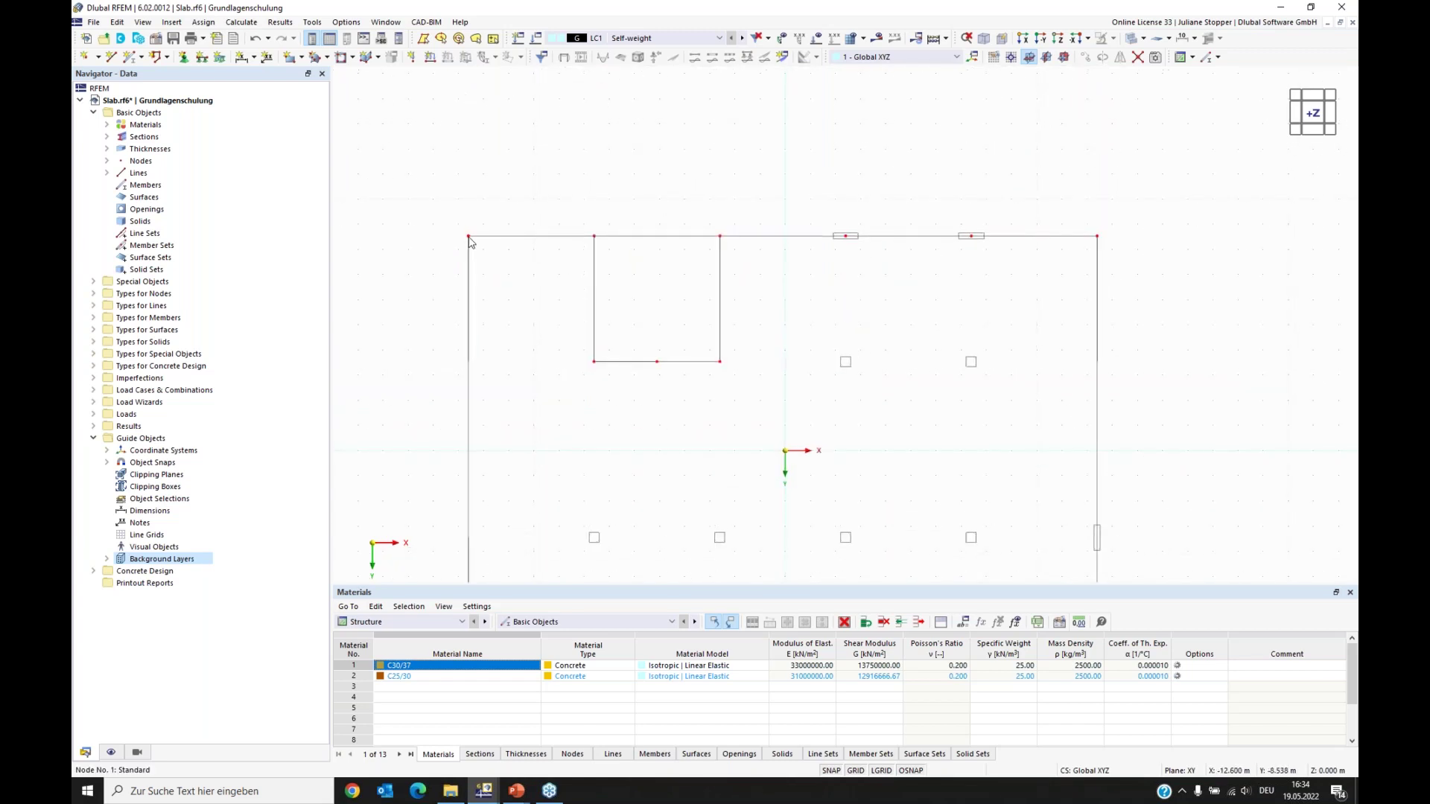
left_click_drag(445, 215, 472, 244)
left_click_drag(571, 221, 619, 258)
left_click_drag(706, 220, 750, 261)
left_click_drag(836, 221, 854, 250)
left_click_drag(965, 223, 979, 248)
left_click_drag(1091, 224, 1113, 252)
left_click(470, 237)
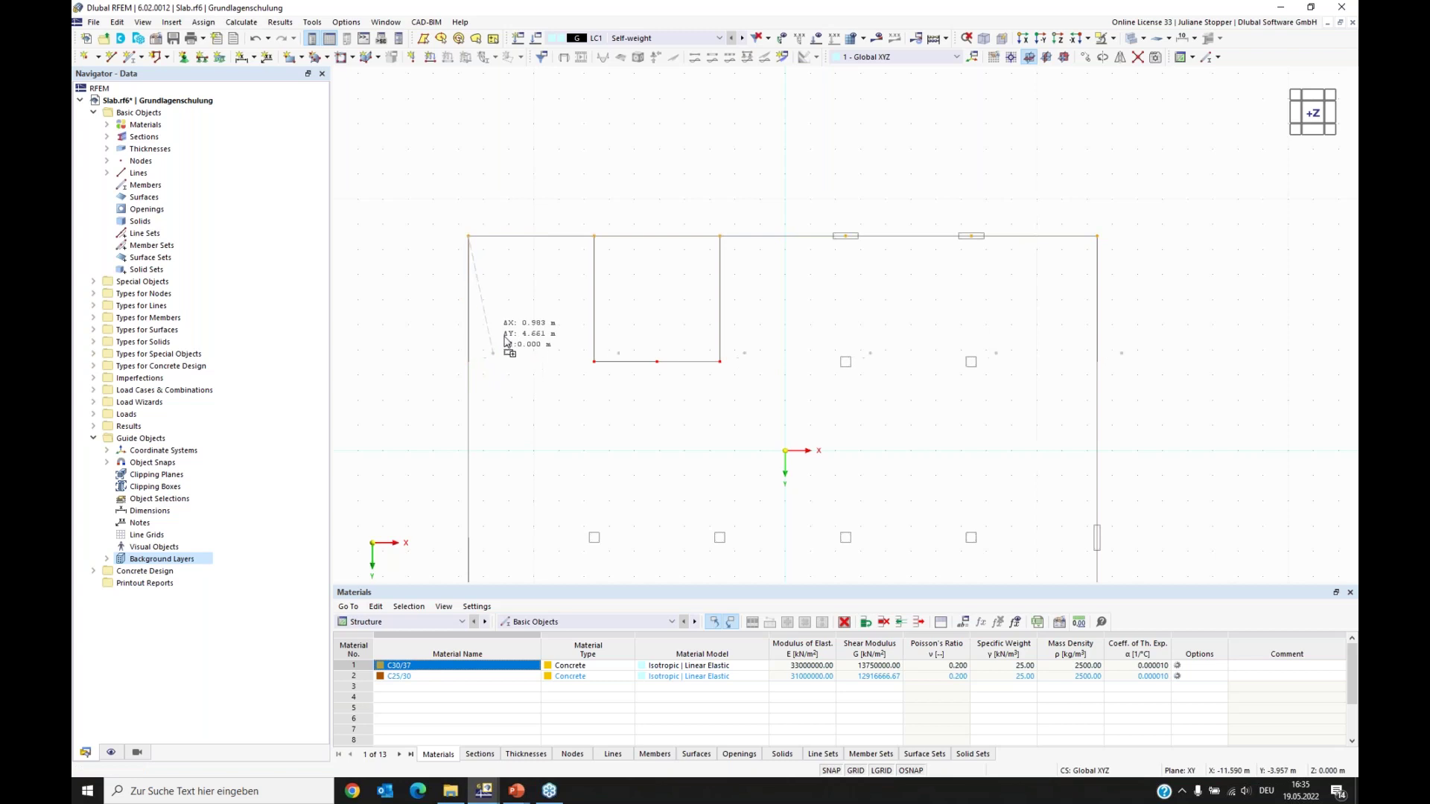
left_click(469, 363)
key("Escape")
scroll(749, 372, "down", 3)
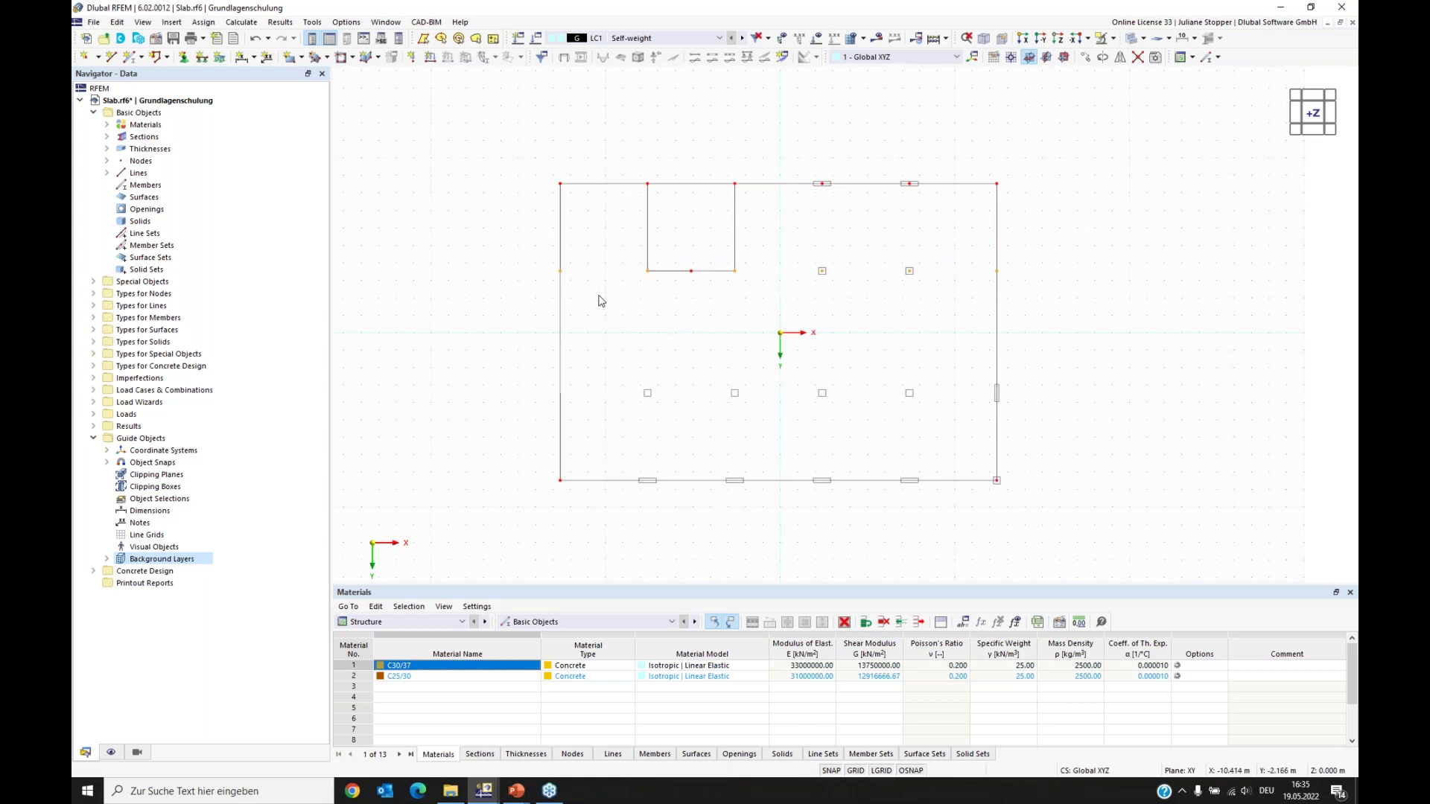
Step: Copy the selected nodes of the first interior column row 7 m in Y down to the second interior column row
right_click(561, 272)
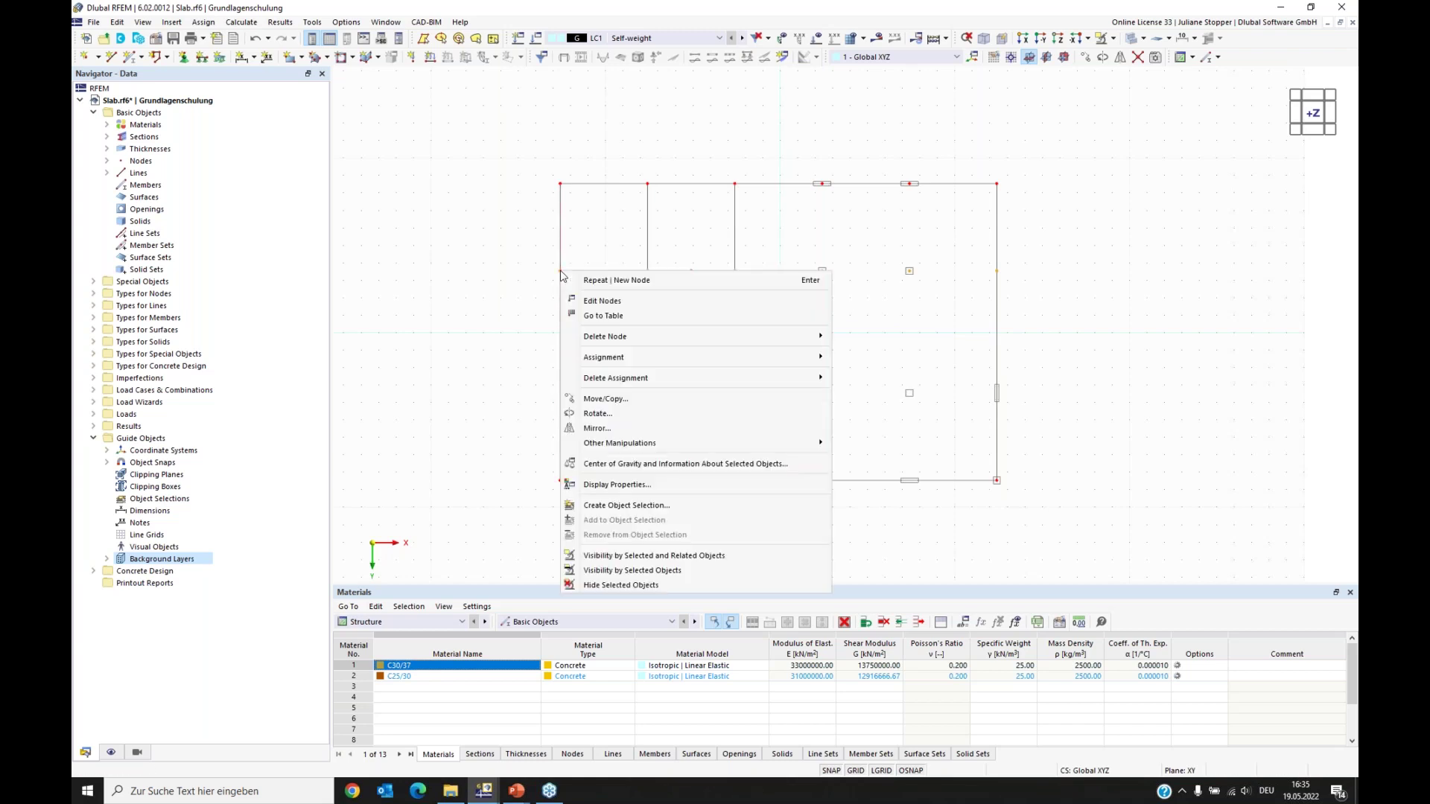
left_click(607, 401)
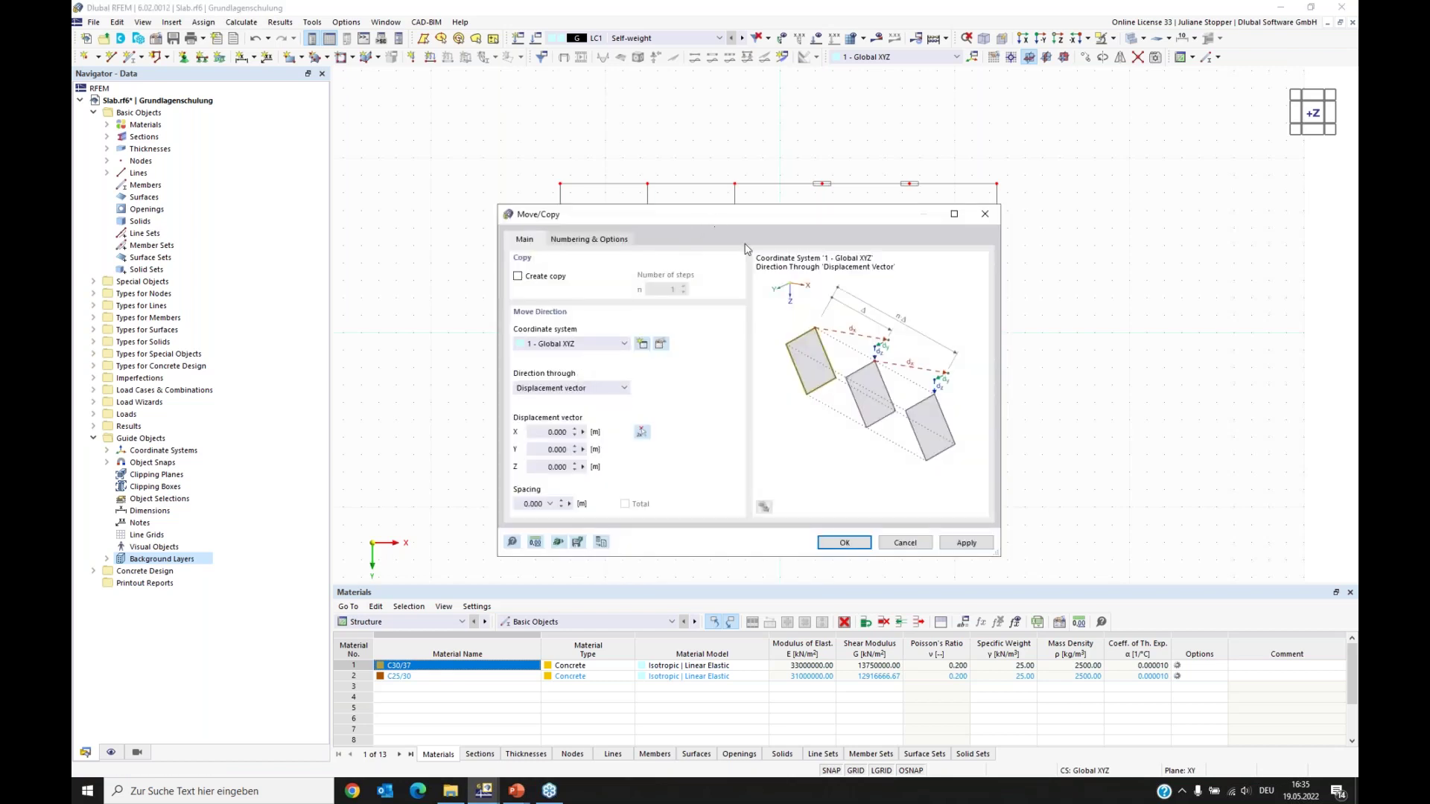
left_click(795, 404)
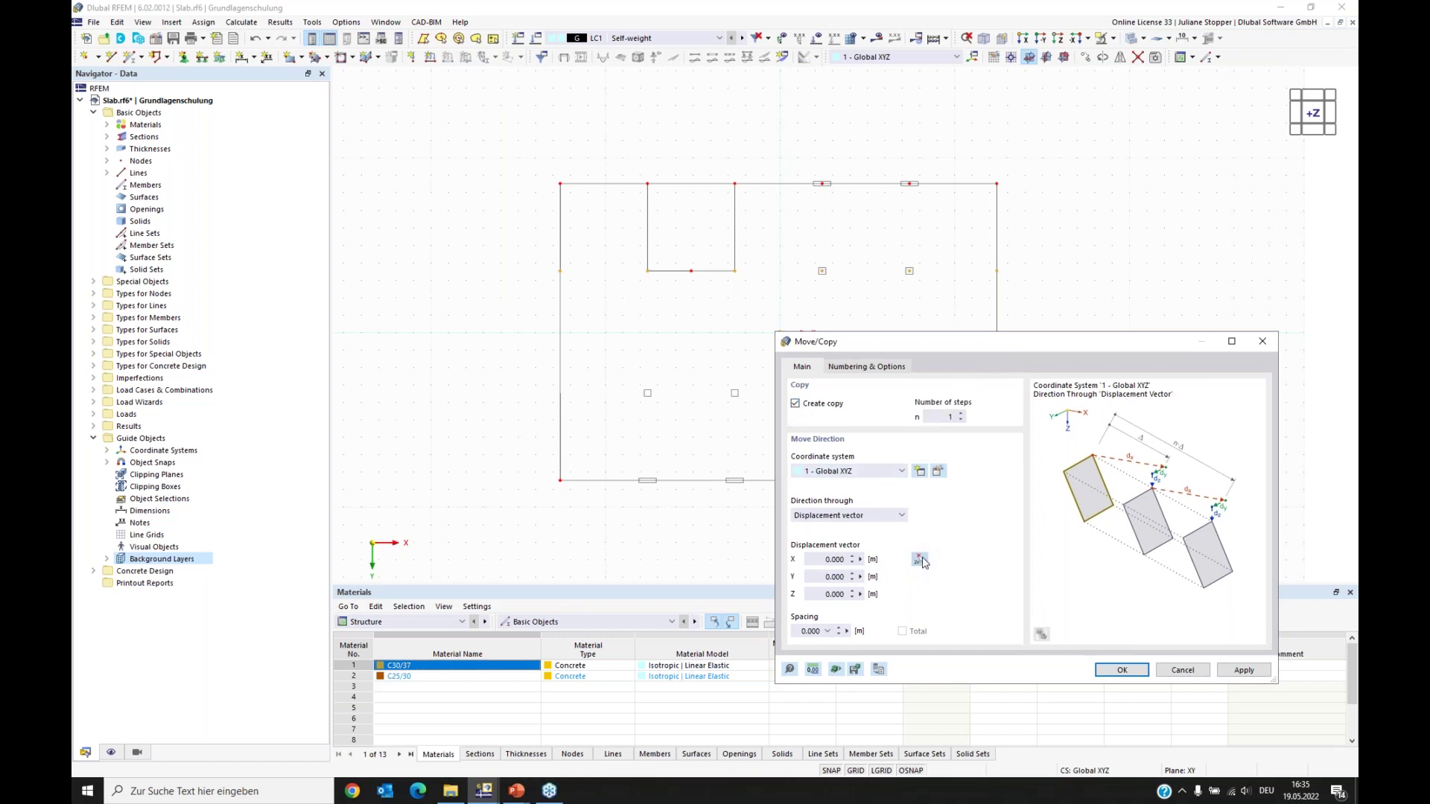
left_click(919, 560)
left_click(559, 270)
left_click(560, 393)
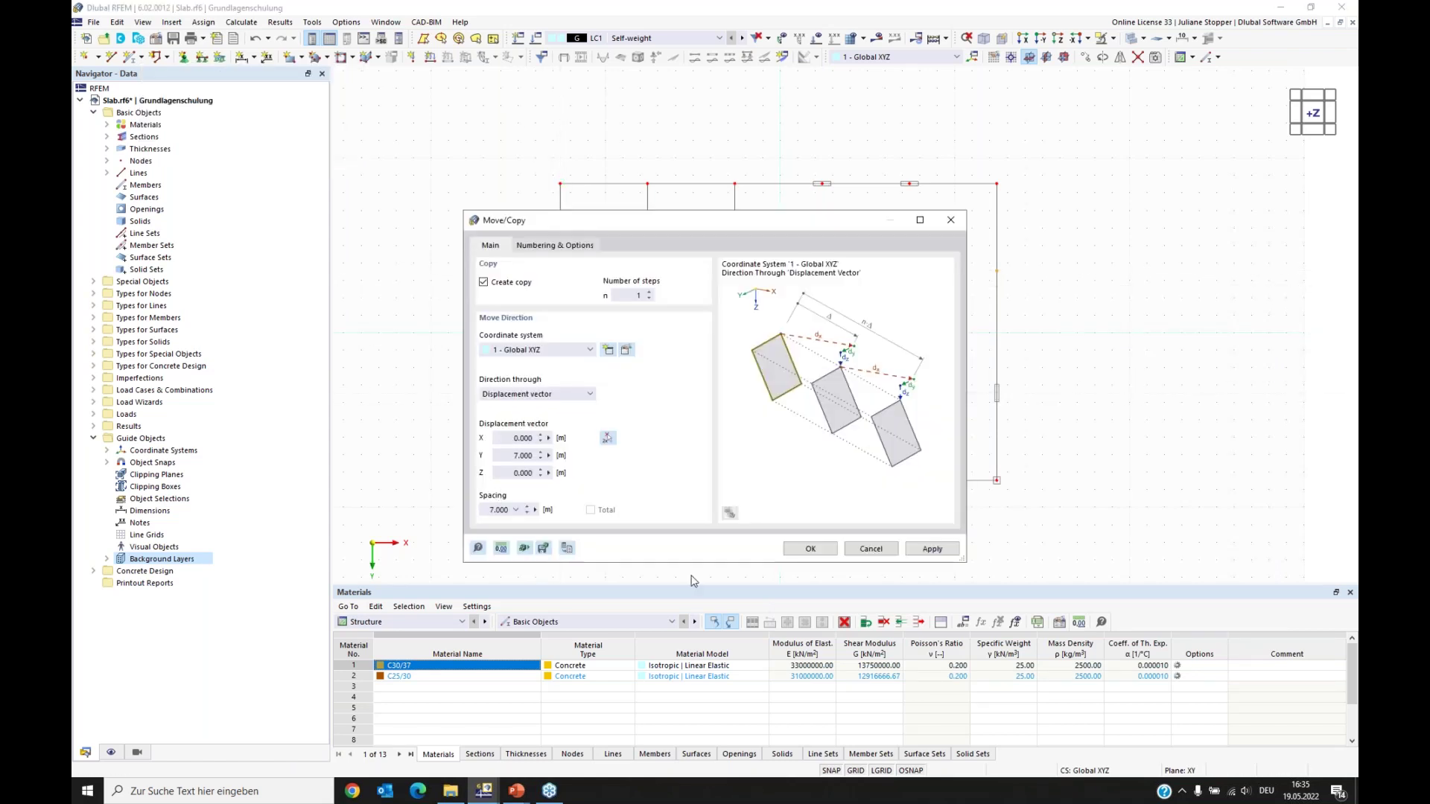
left_click_drag(819, 227, 464, 207)
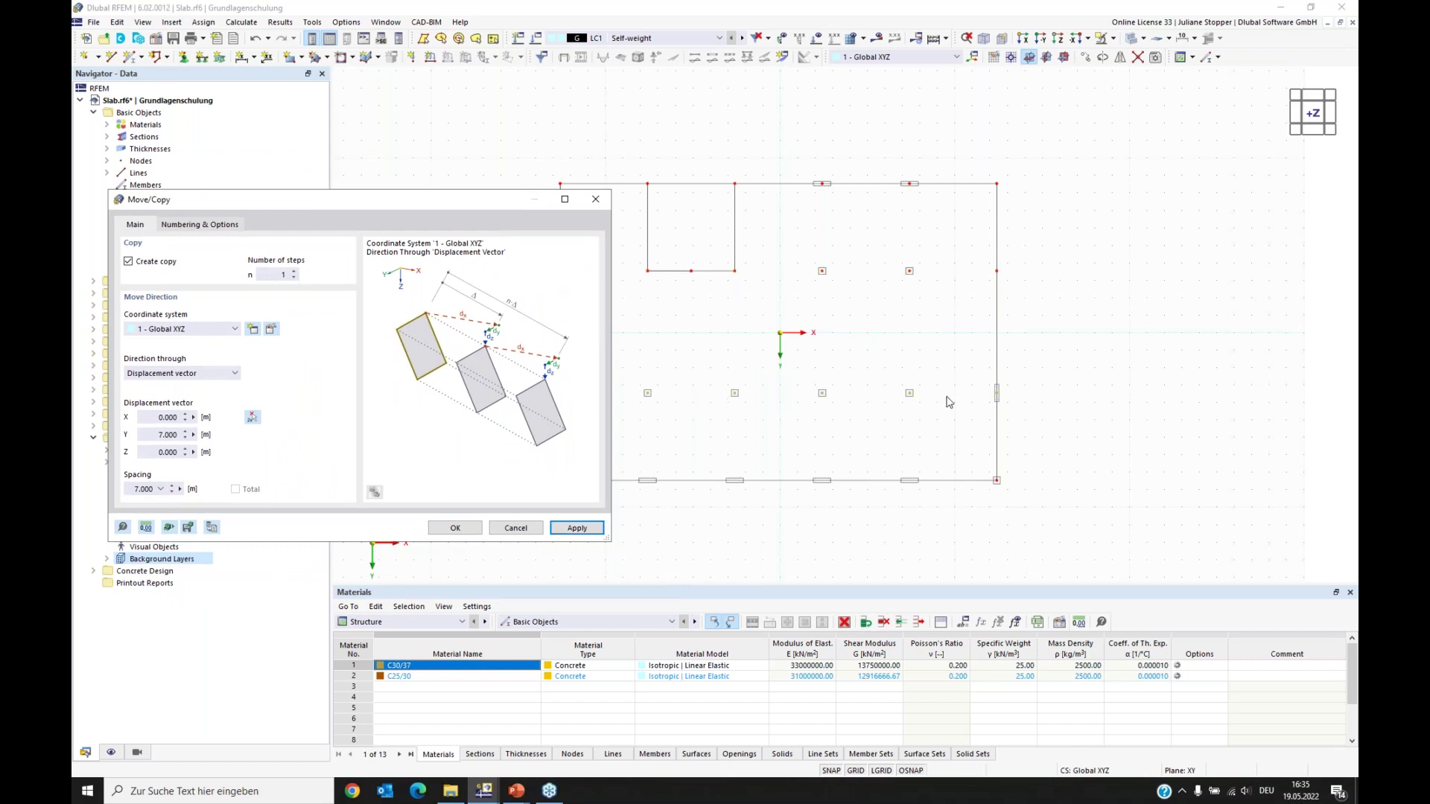
Step: Copy the nodes of the second interior column row 5 m in Y down to the slab's lower edge
left_click(252, 420)
left_click(552, 402)
left_click(553, 490)
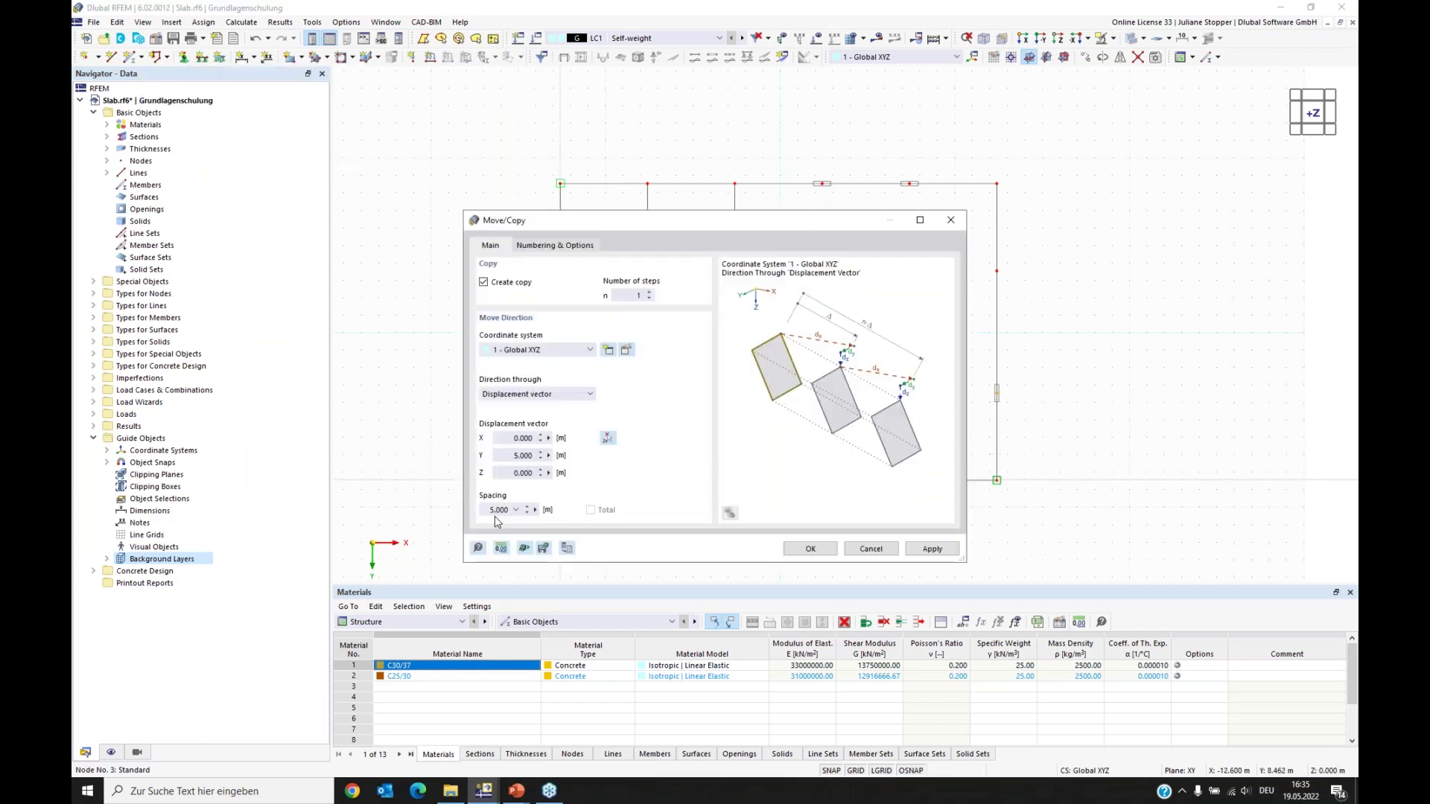
left_click(811, 550)
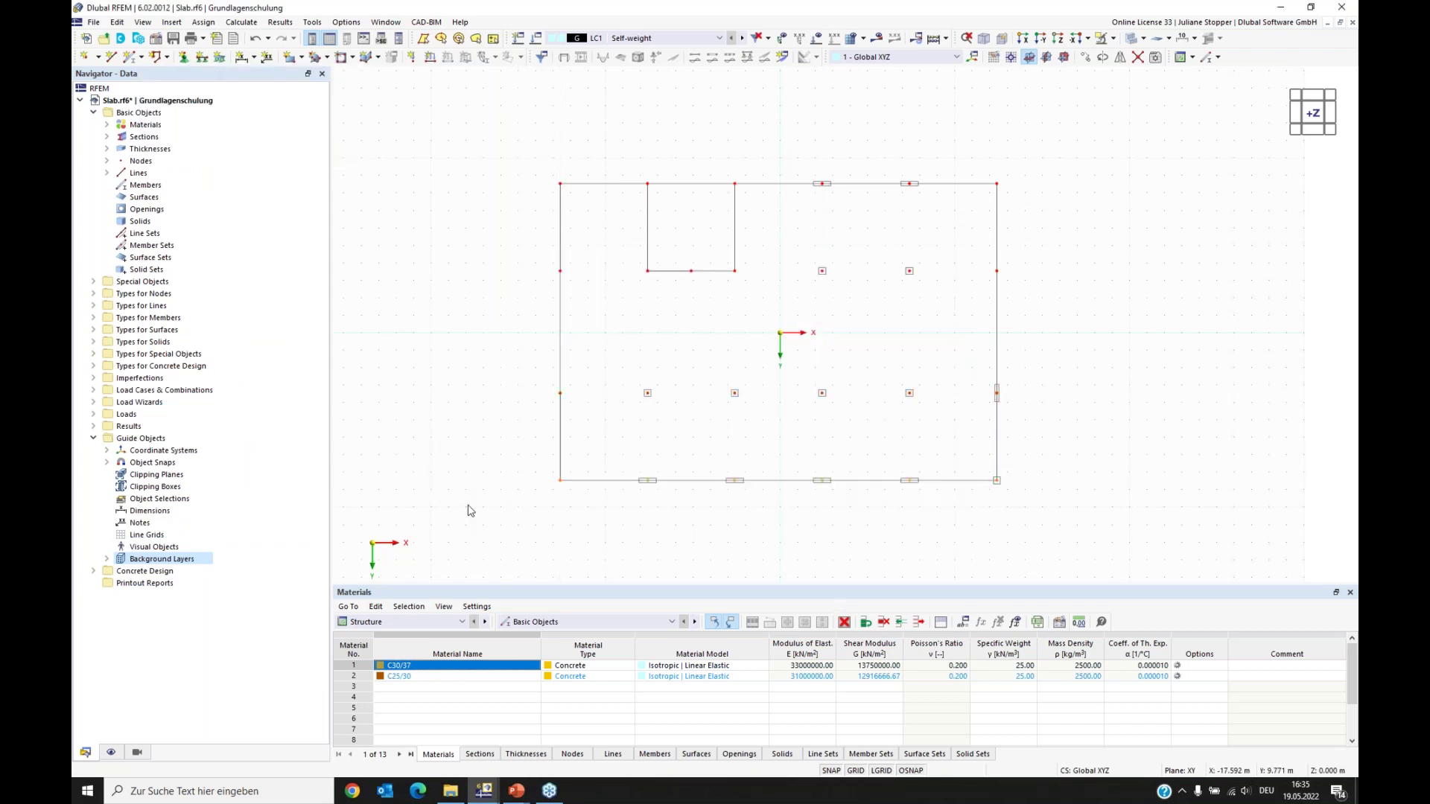
middle_click_drag(779, 547, 799, 516)
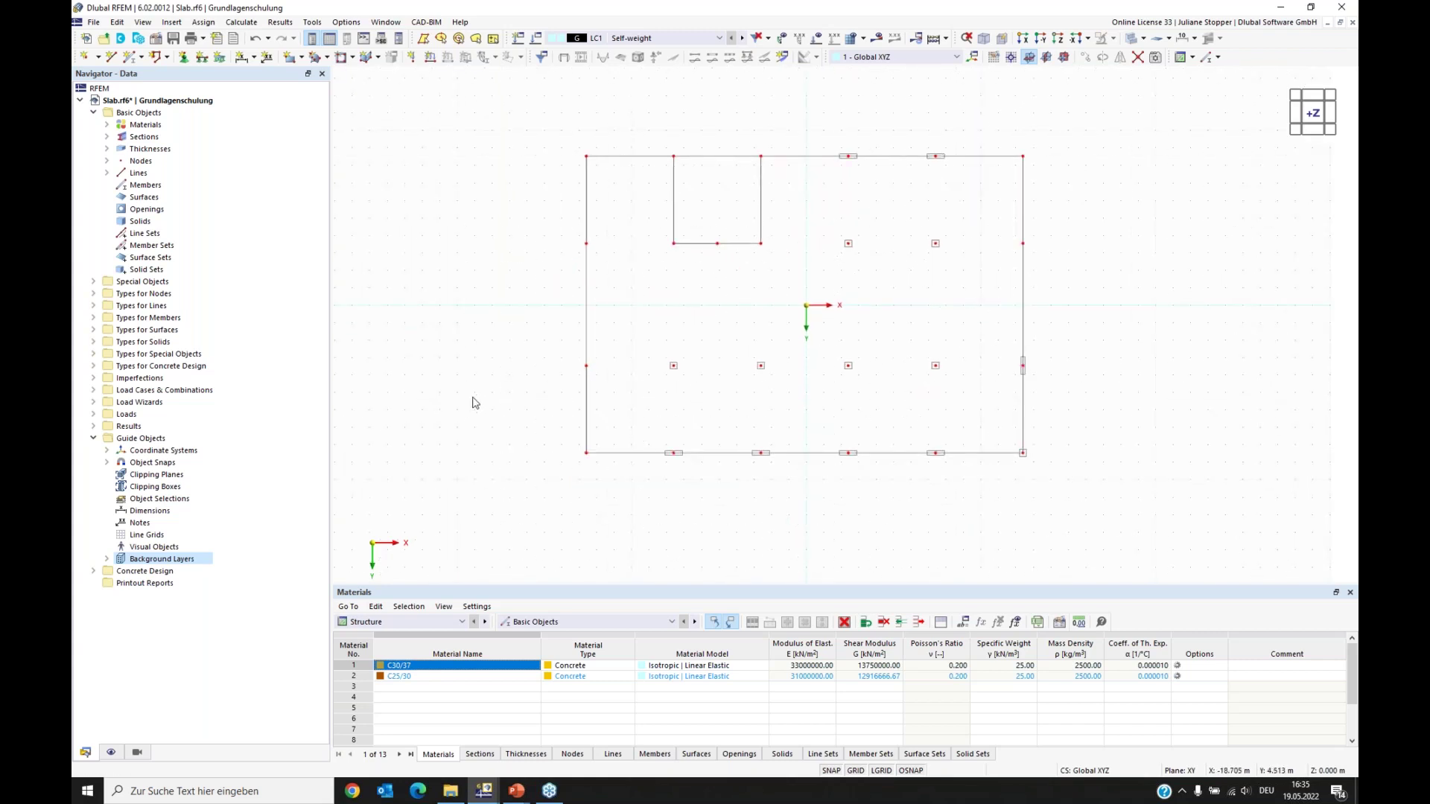
middle_click_drag(1084, 271, 1094, 275)
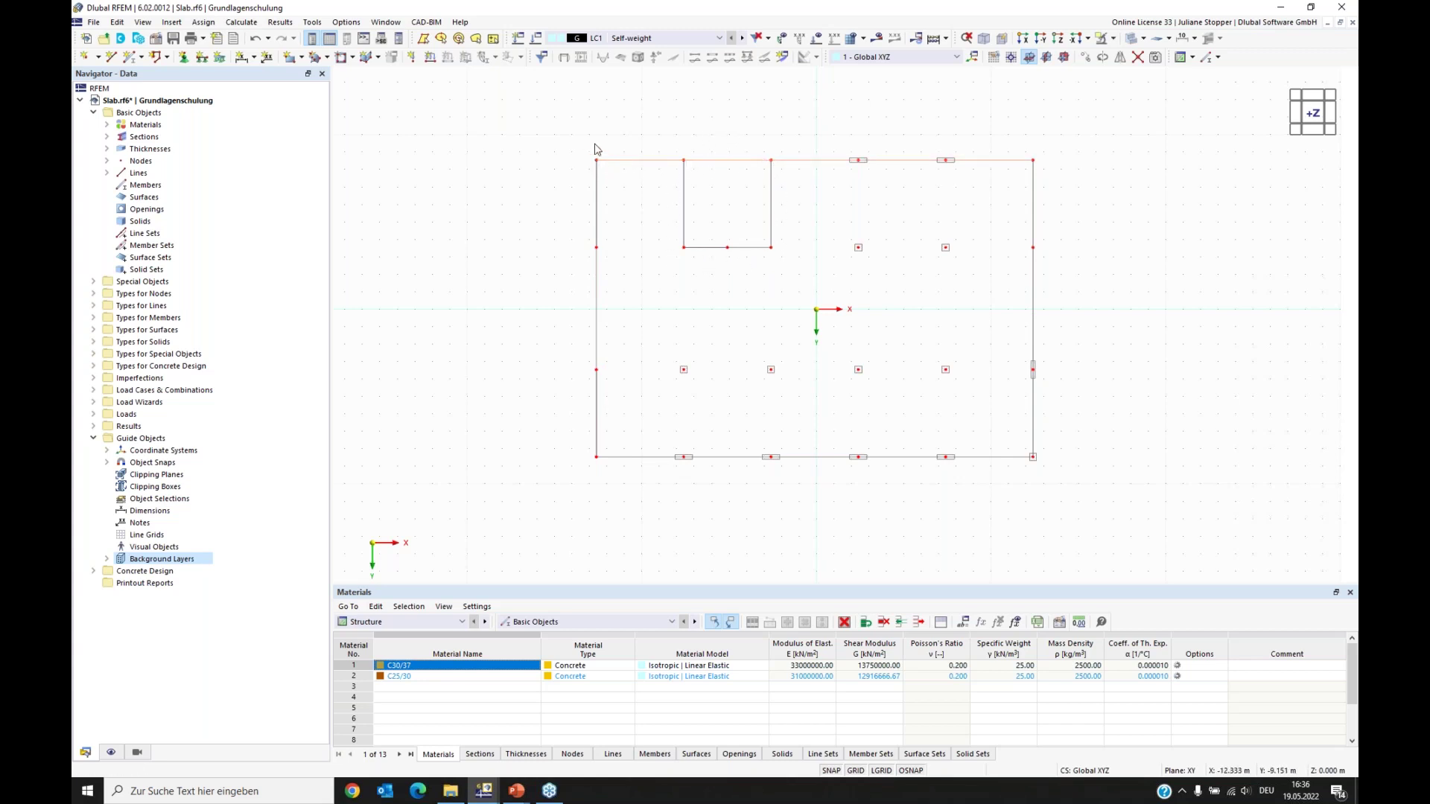
mouse_move(1219, 117)
left_mouse_down()
mouse_move(740, 425)
mouse_move(541, 508)
left_mouse_up()
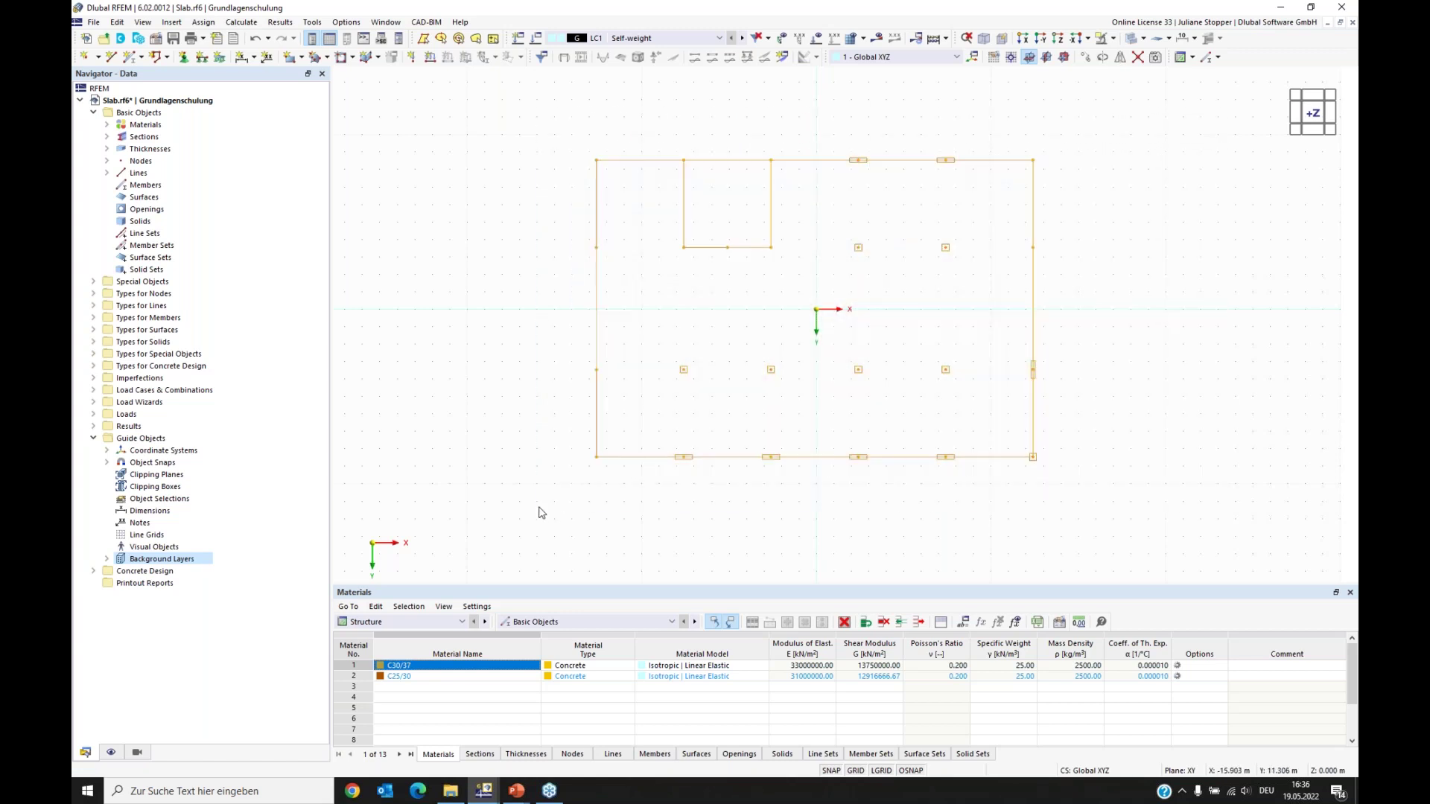
left_click(1138, 63)
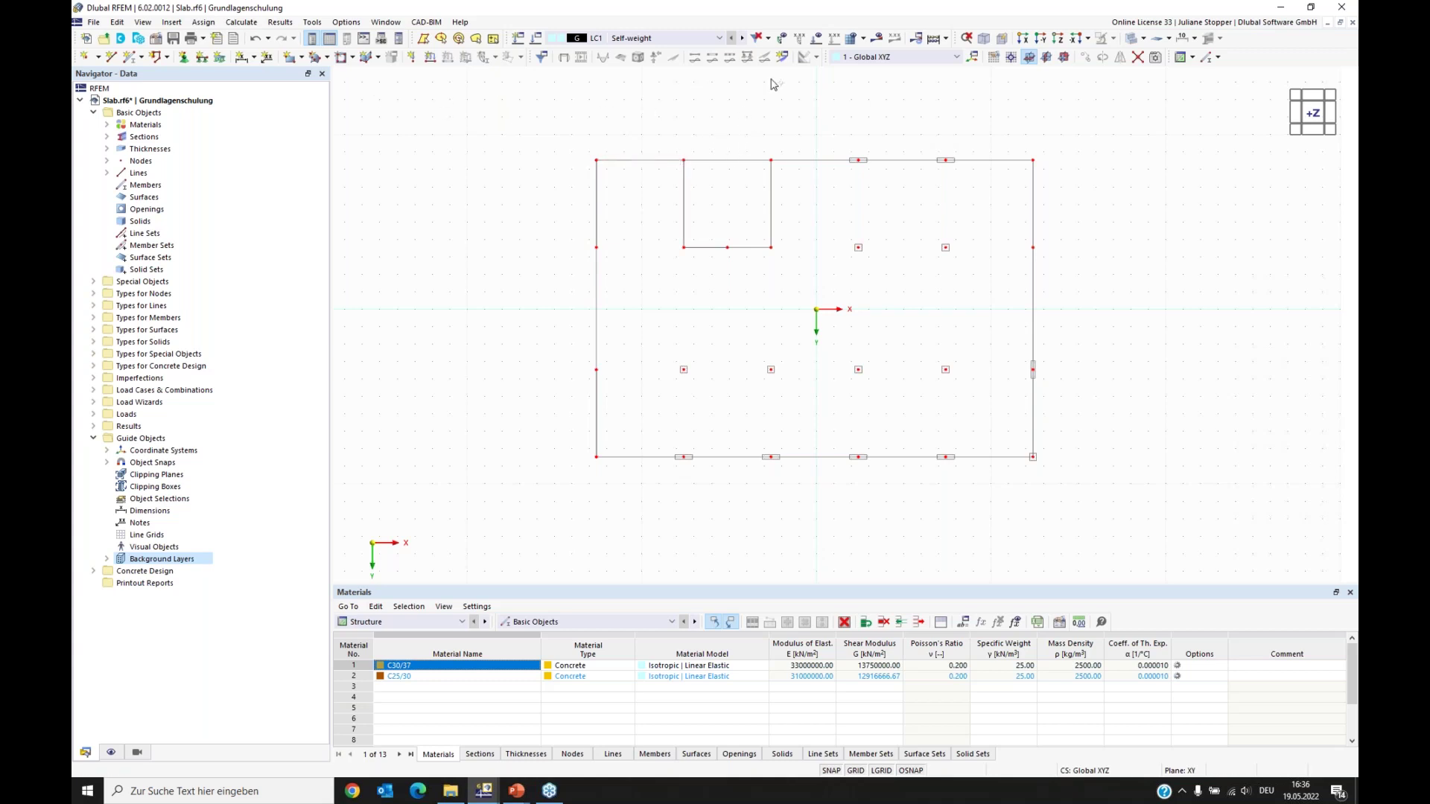
scroll(1068, 315, "up", 1)
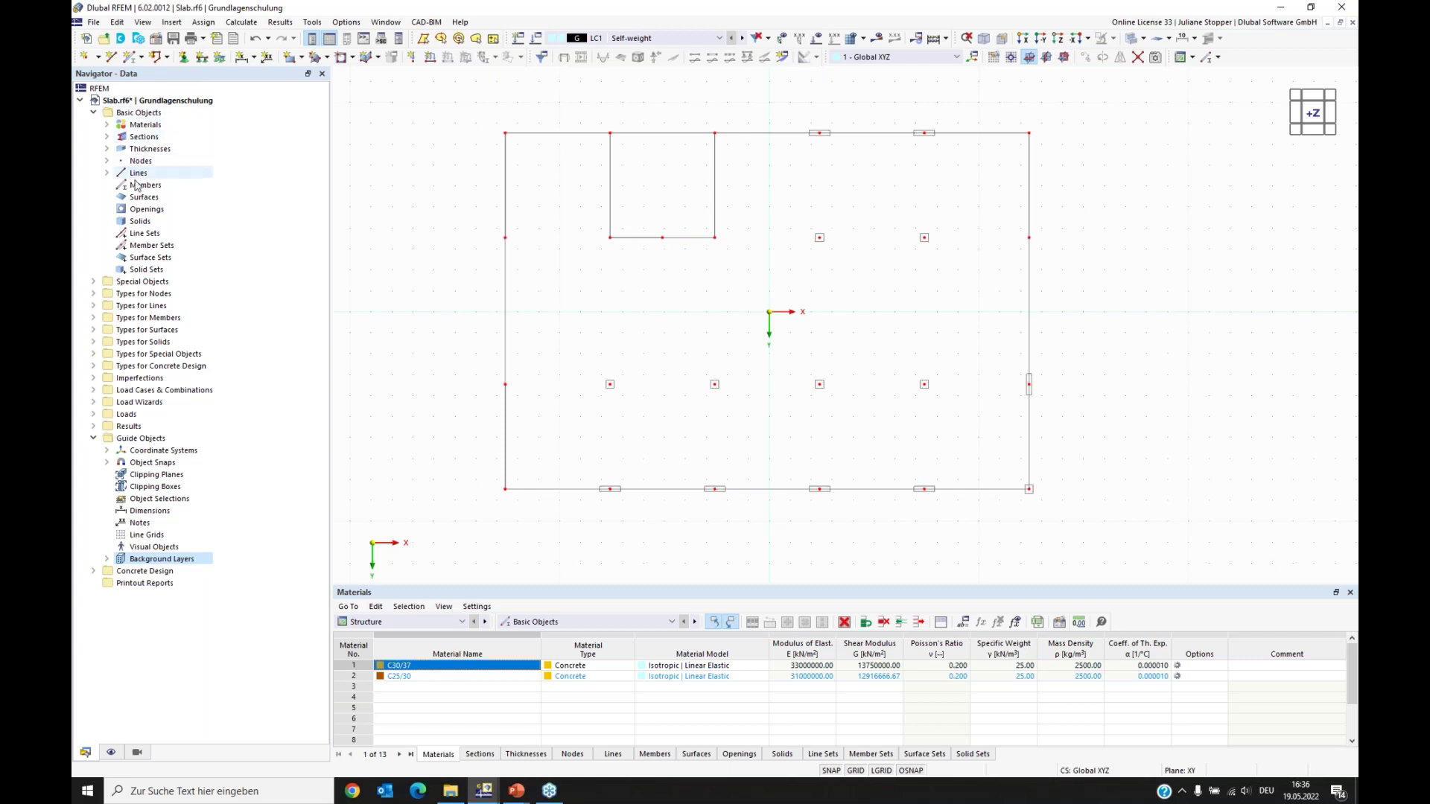
Step: Add the reinforcing steel B500S(A) from the EN 1992-1-1 material series in the library as a new material
left_click(137, 126)
right_click(137, 127)
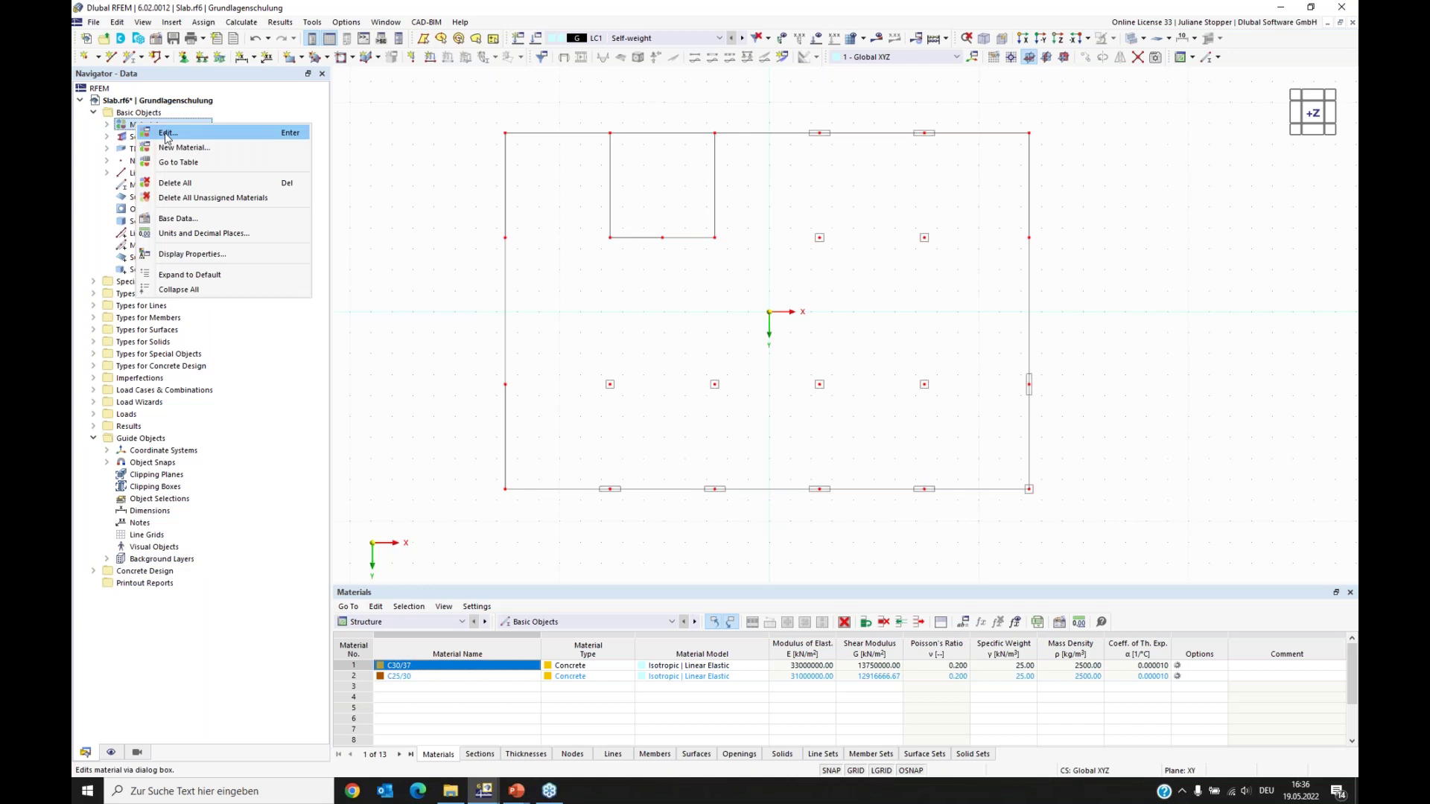
left_click(167, 134)
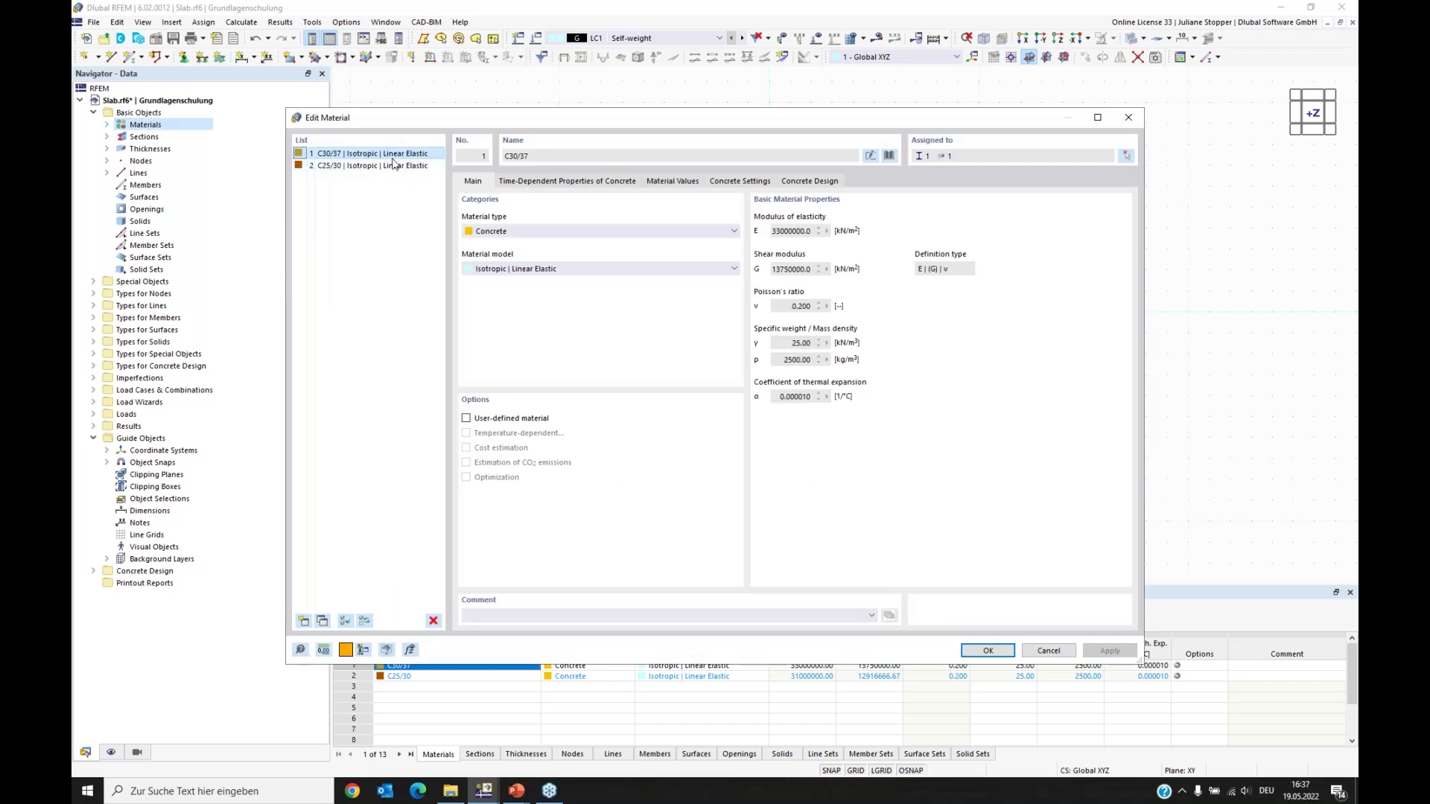
left_click(338, 166)
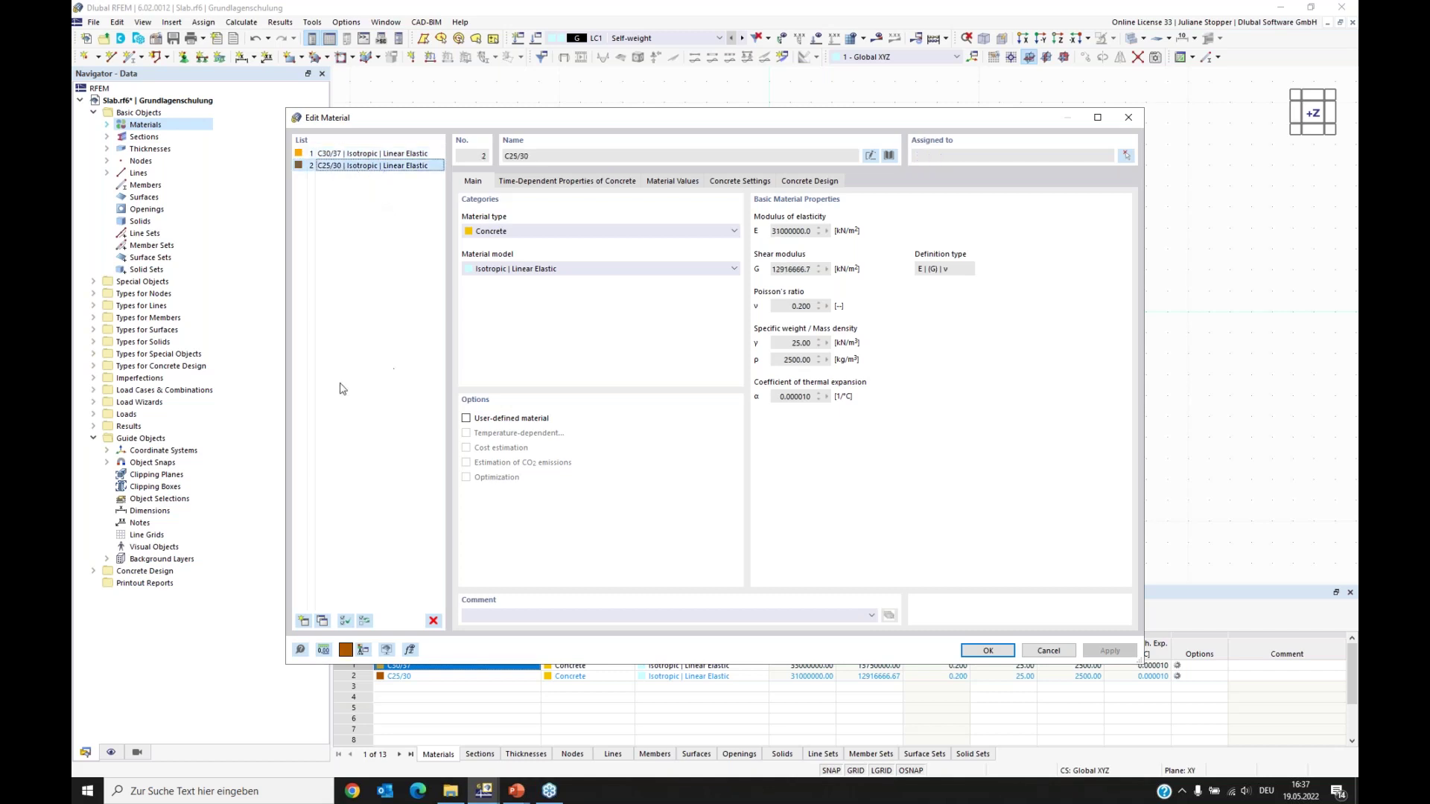
left_click(303, 621)
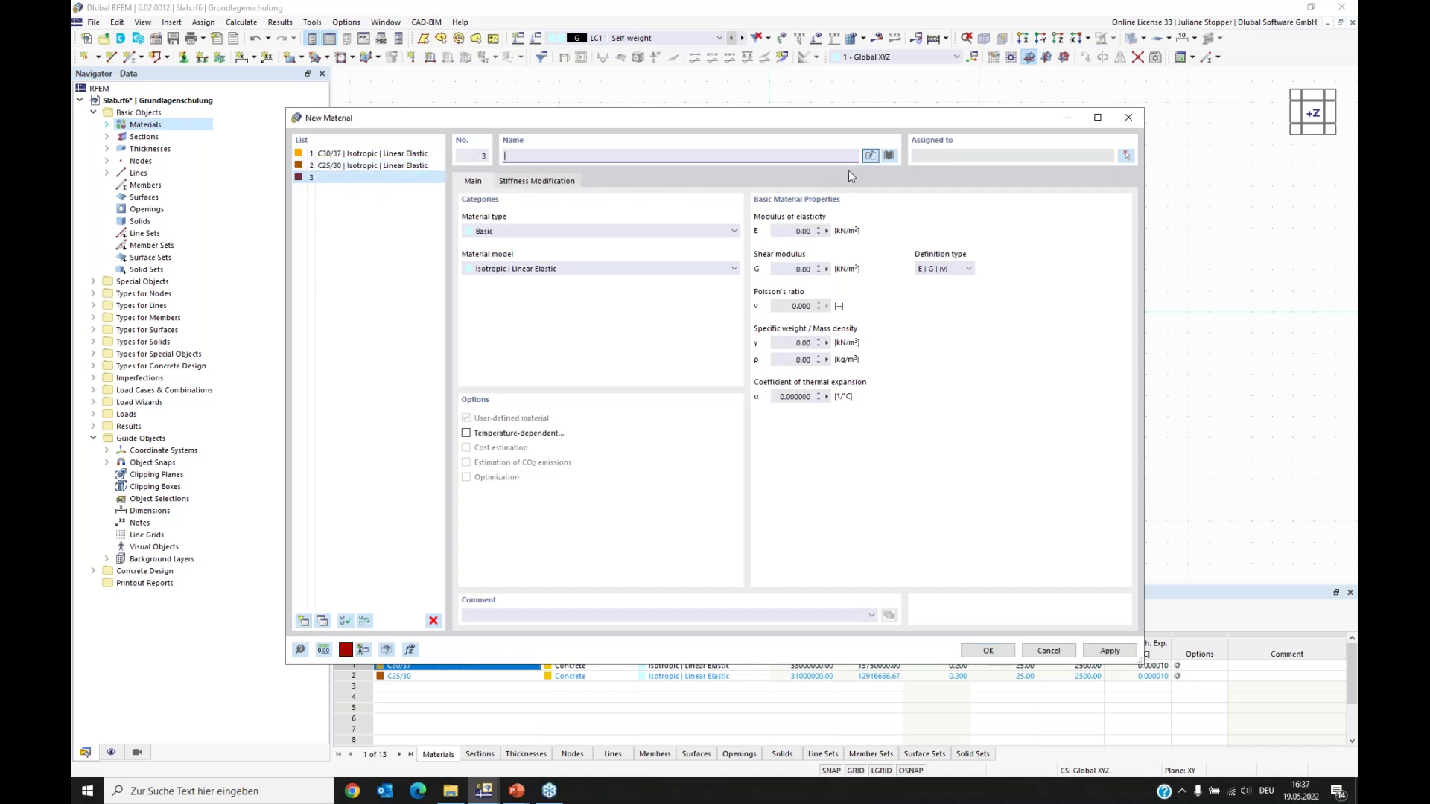
left_click(889, 156)
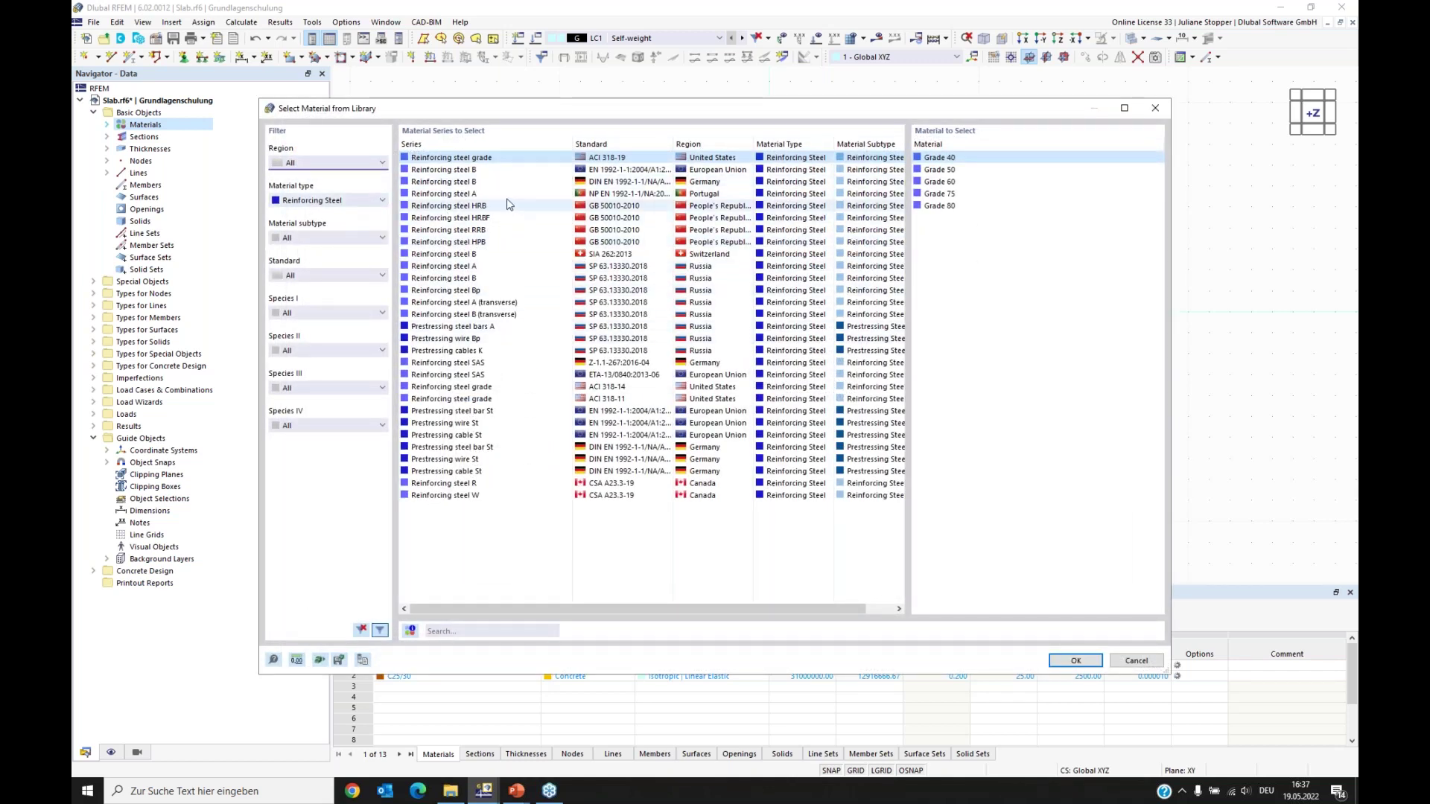
left_click(713, 172)
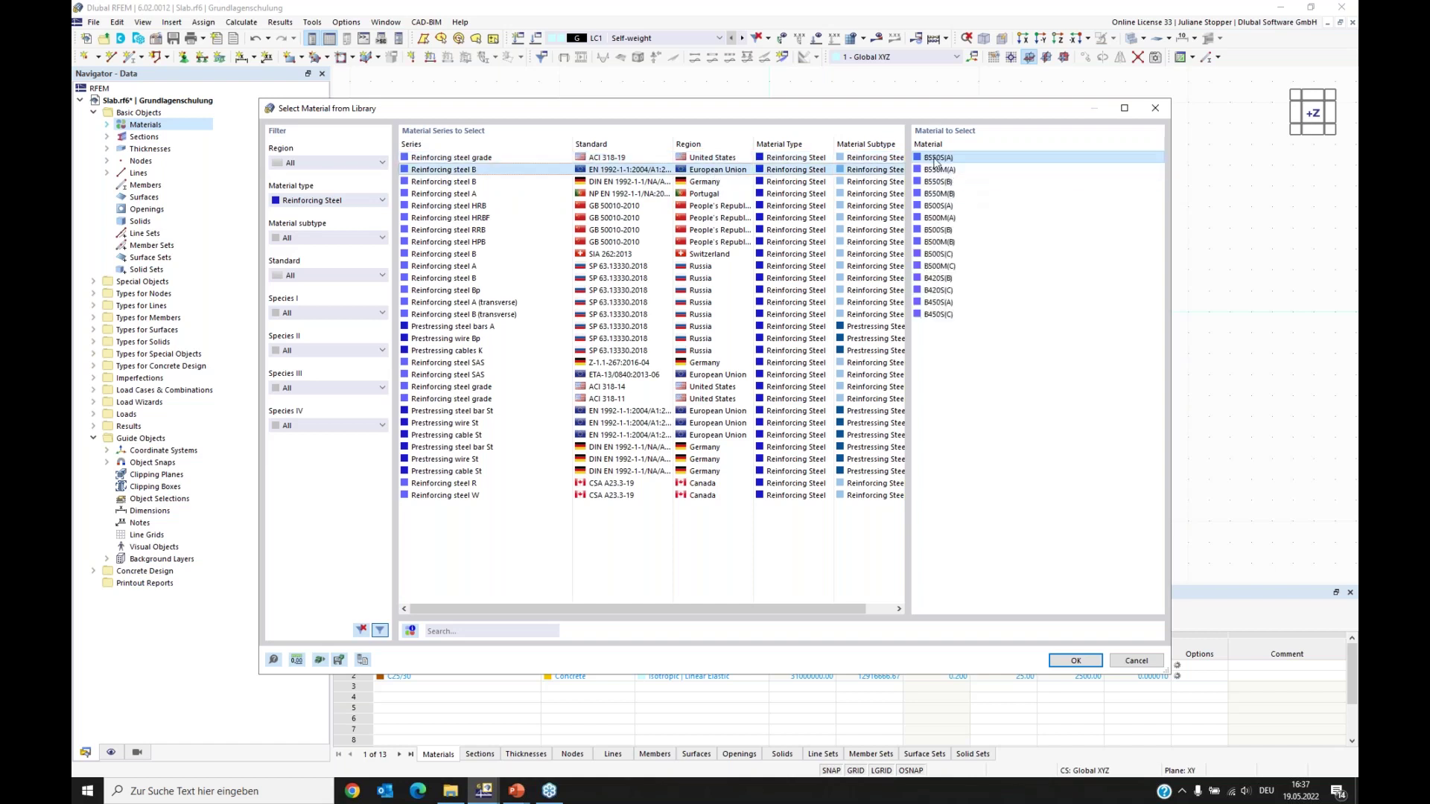
left_click(939, 206)
left_click(1075, 661)
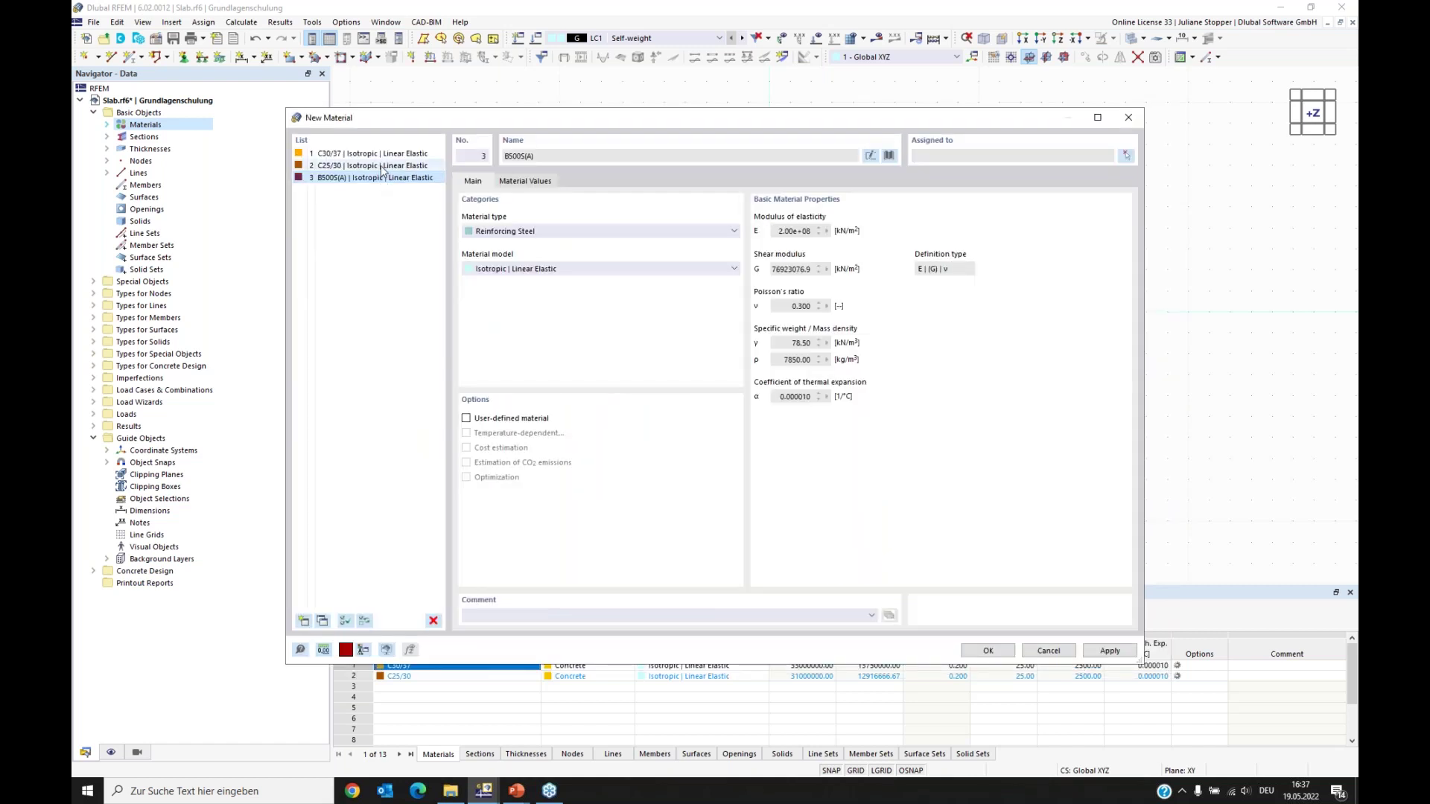
Step: Check the library entries of the concretes C25/30 and C30/37, and accept the material list
left_click(381, 166)
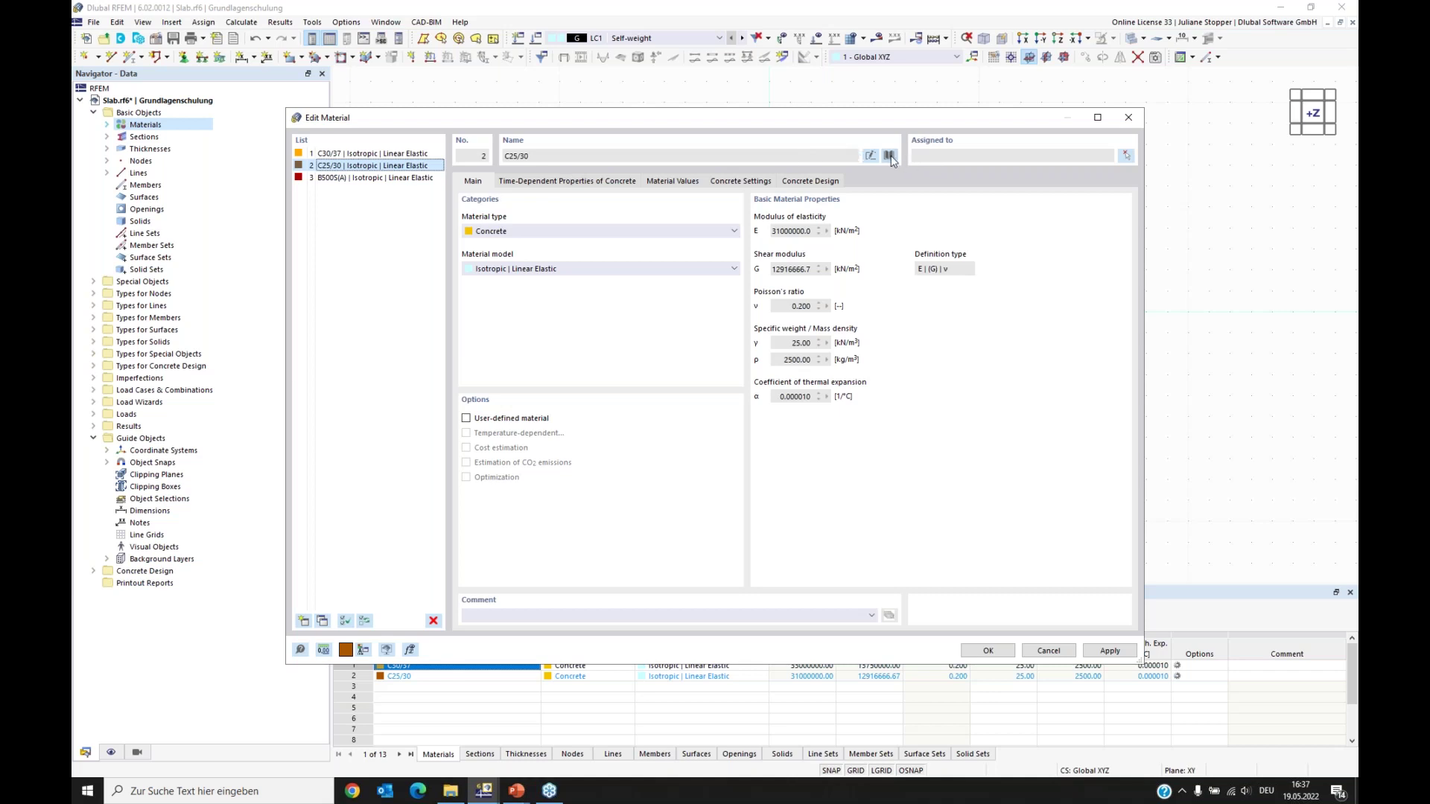
left_click(889, 156)
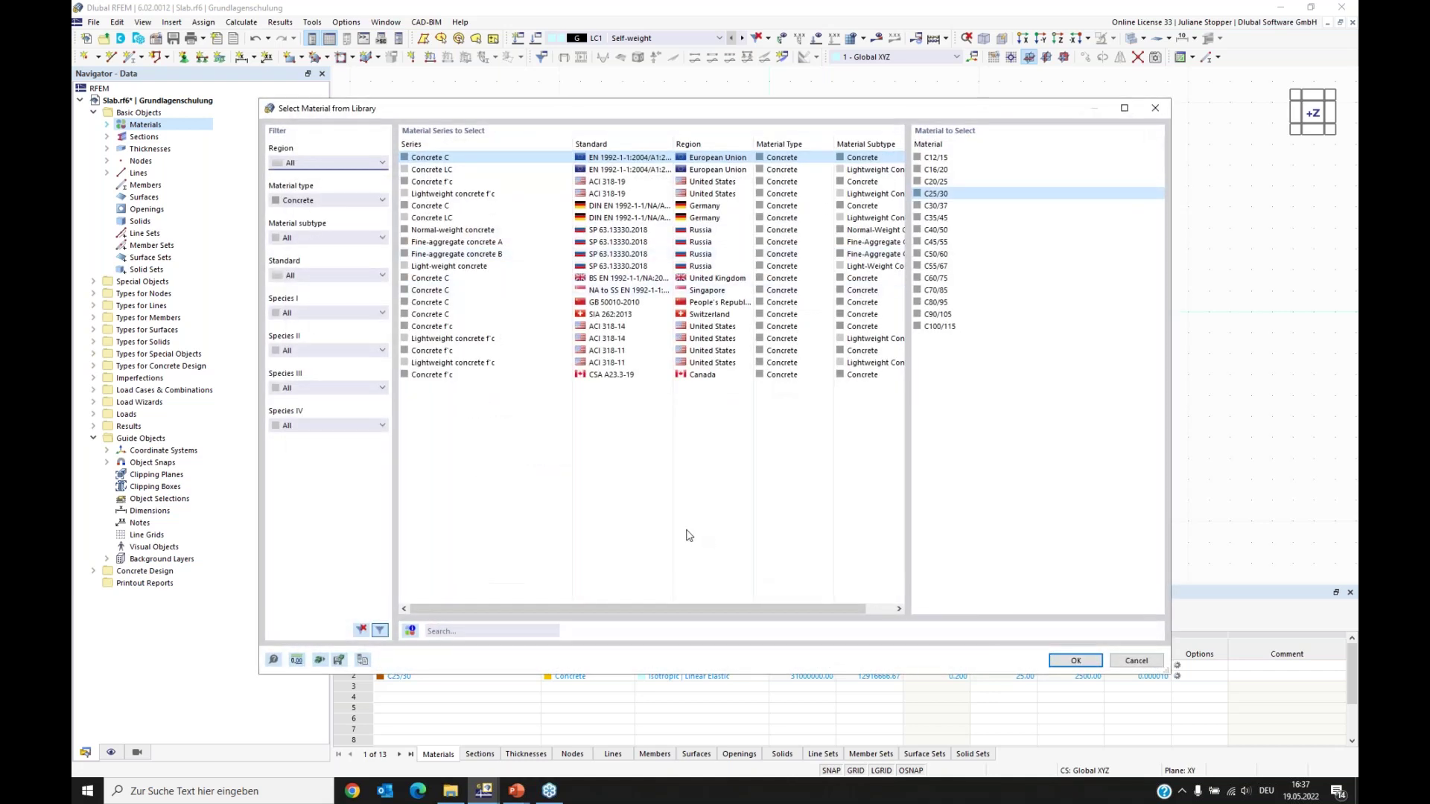
left_click(1075, 661)
left_click(339, 155)
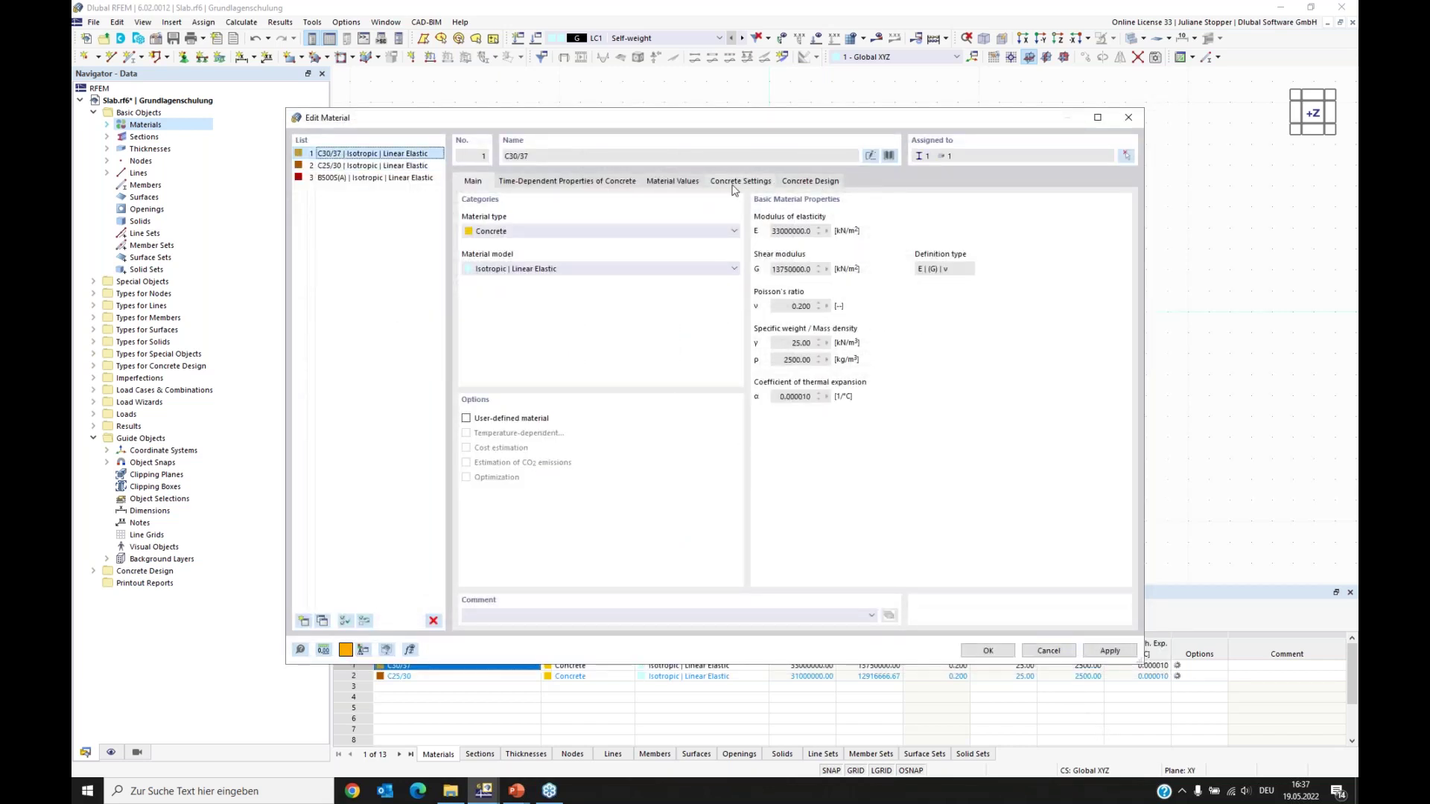
left_click(889, 155)
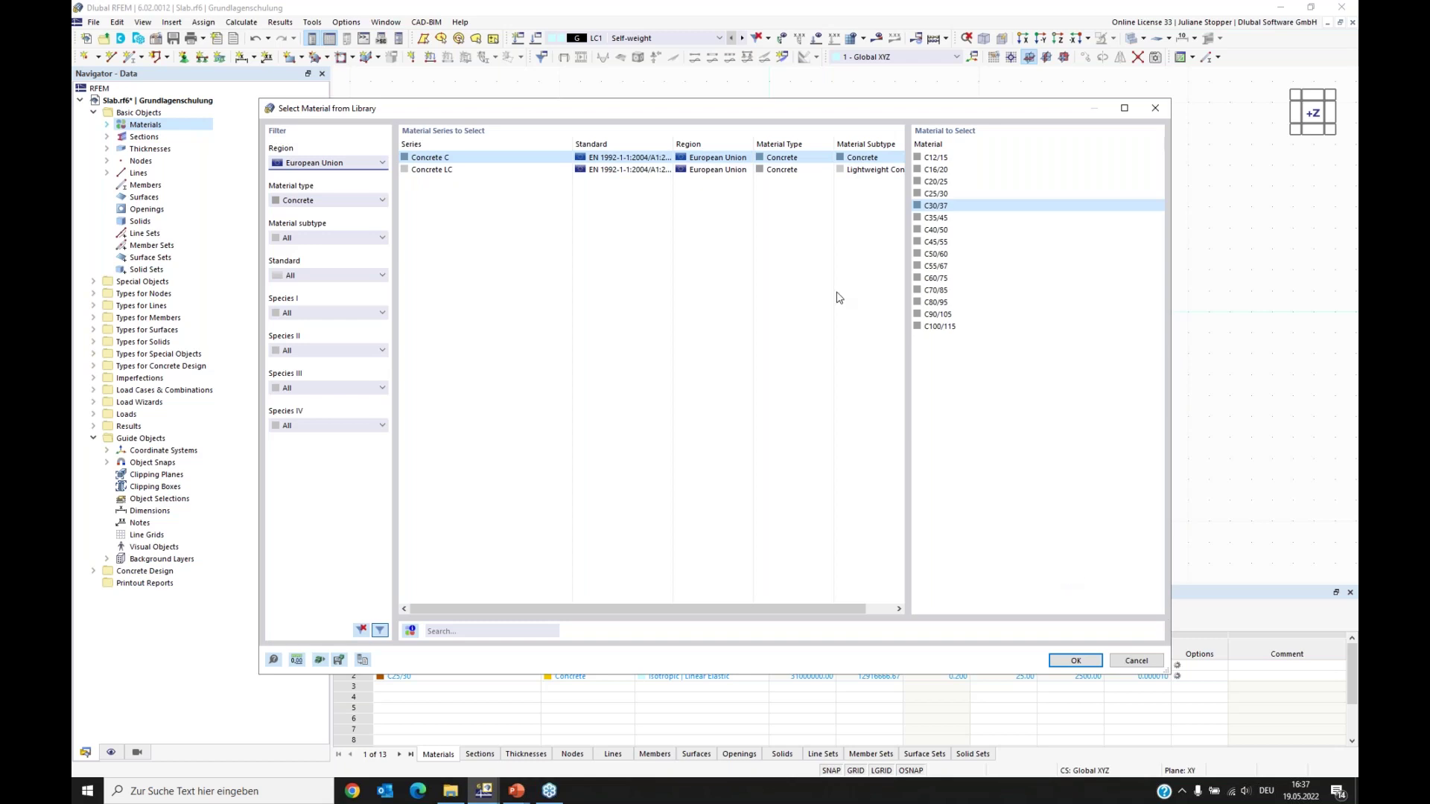
left_click(1076, 658)
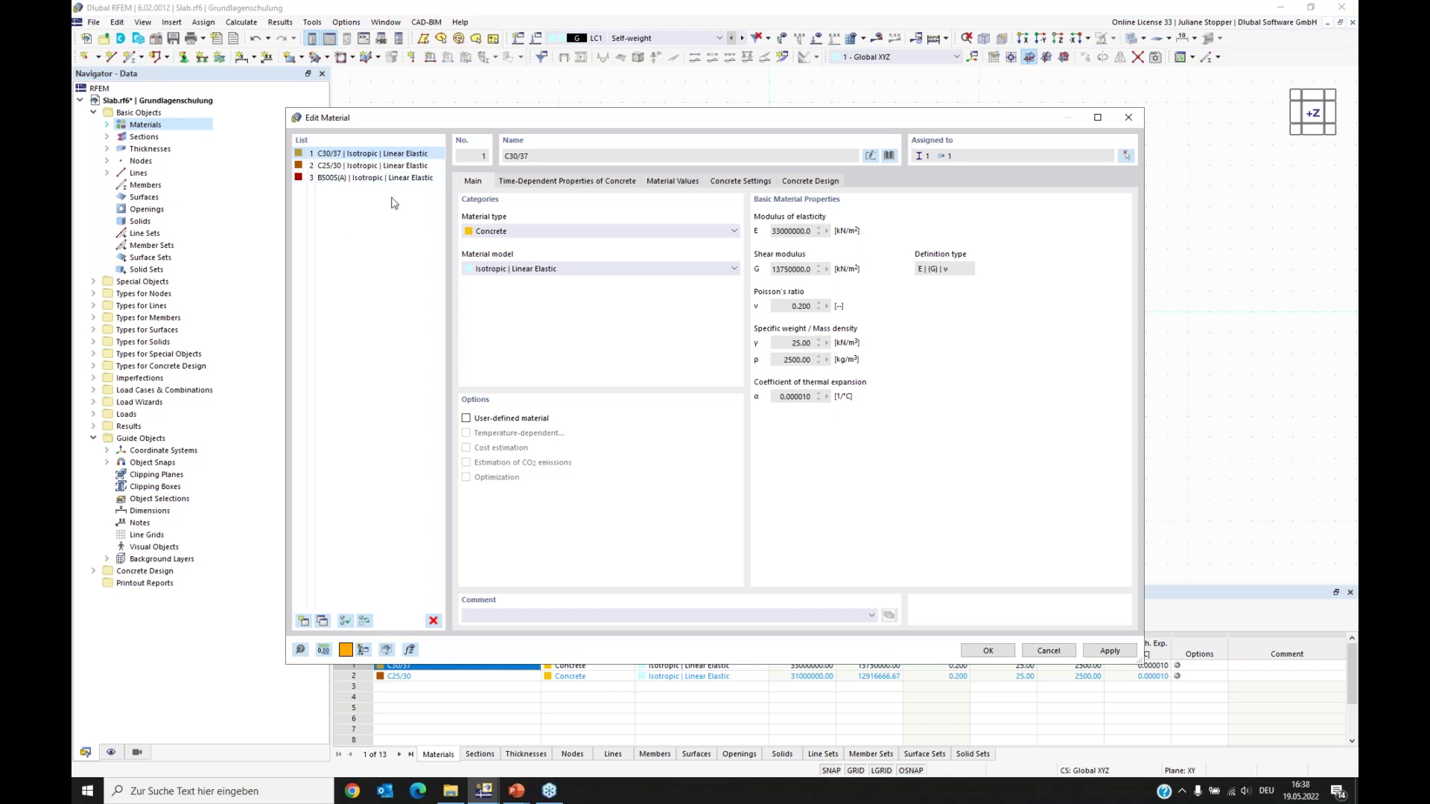
left_click(988, 651)
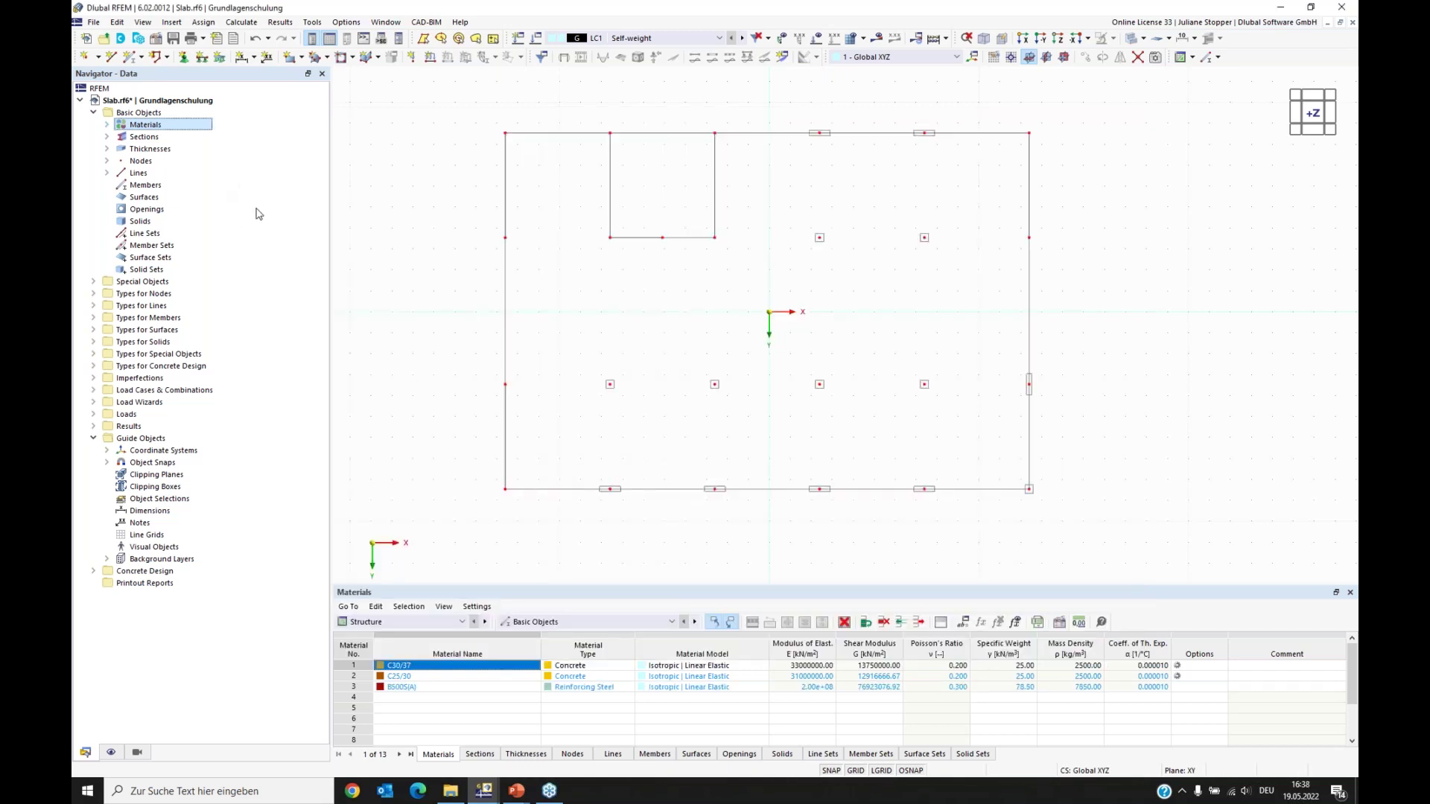
Step: Delete the existing R_M1 240/450 section from the model
left_click(107, 137)
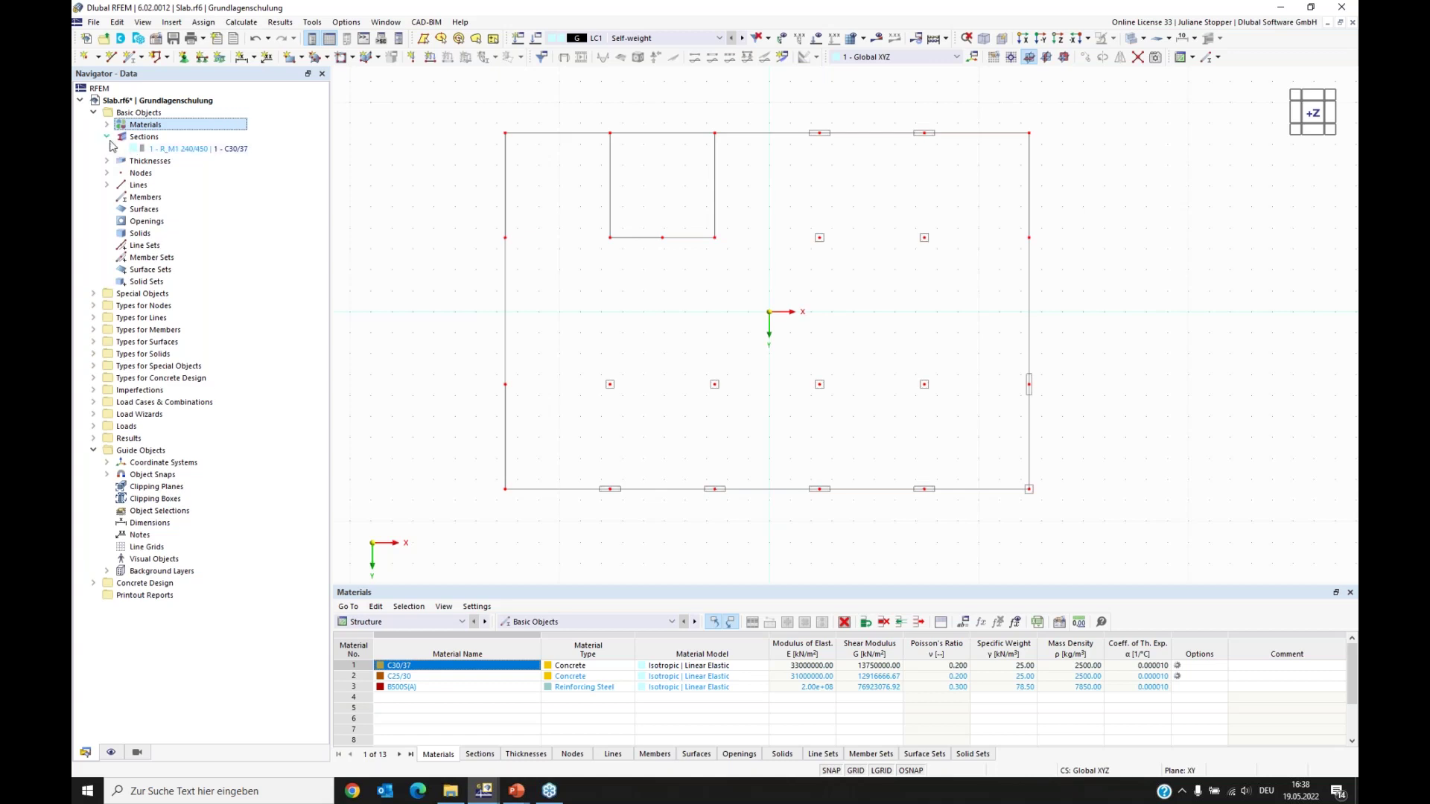
right_click(154, 148)
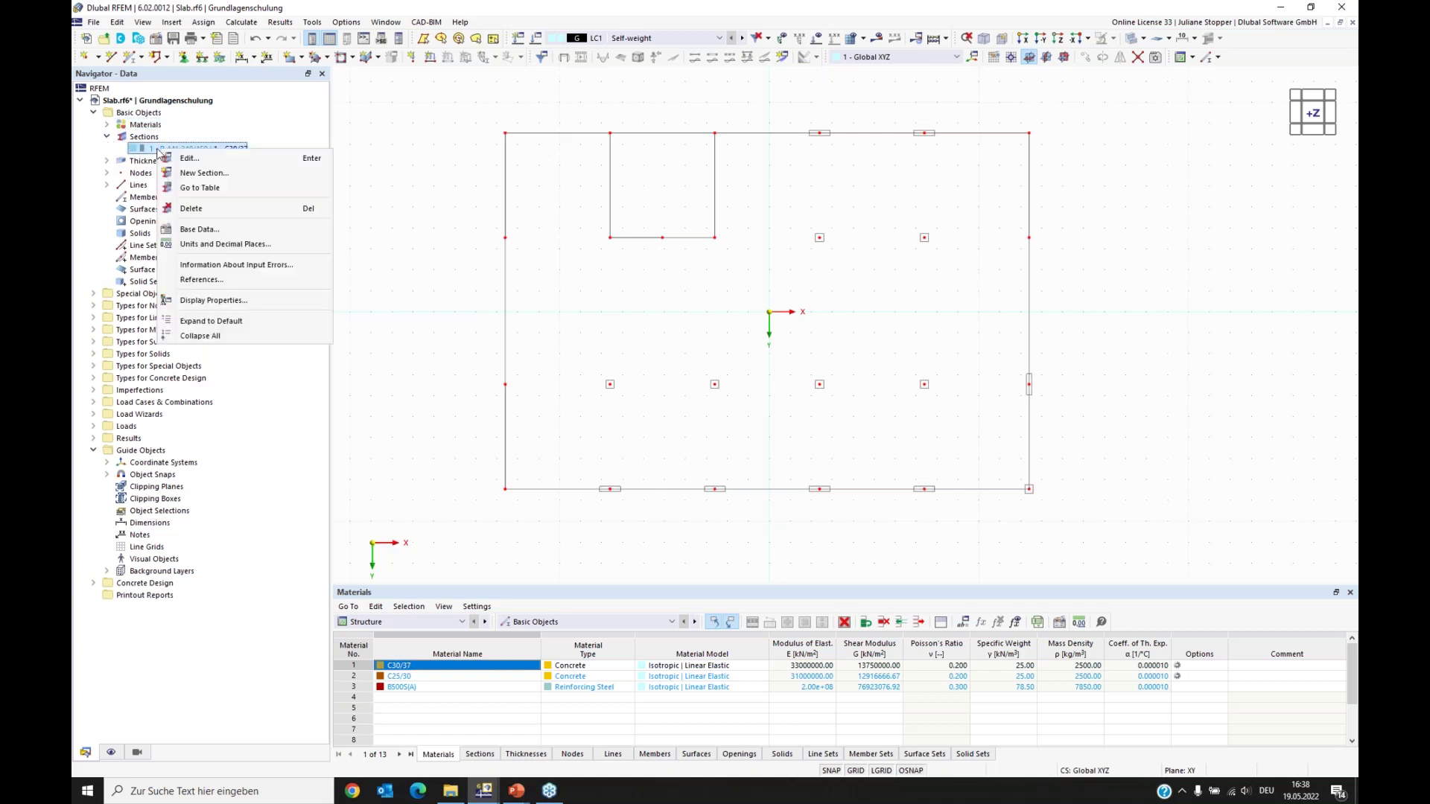
left_click(190, 208)
left_click(719, 443)
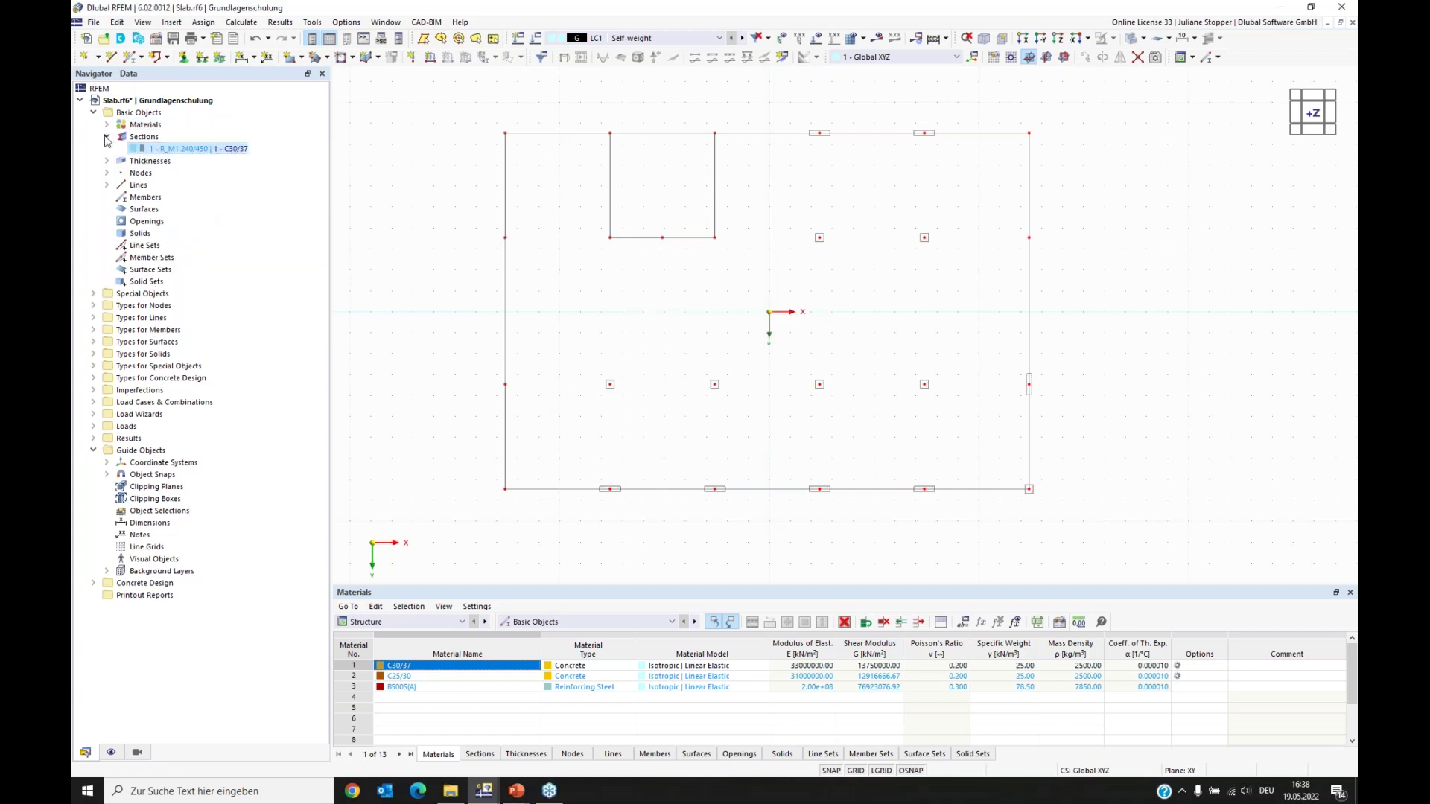
Step: Delete the existing surface thickness from the model
left_click(107, 149)
right_click(153, 160)
left_click(208, 219)
left_click(724, 444)
Step: Create a massive rectangular section in C30/37 with width b 240 mm and height h 450 mm
right_click(137, 137)
left_click(184, 160)
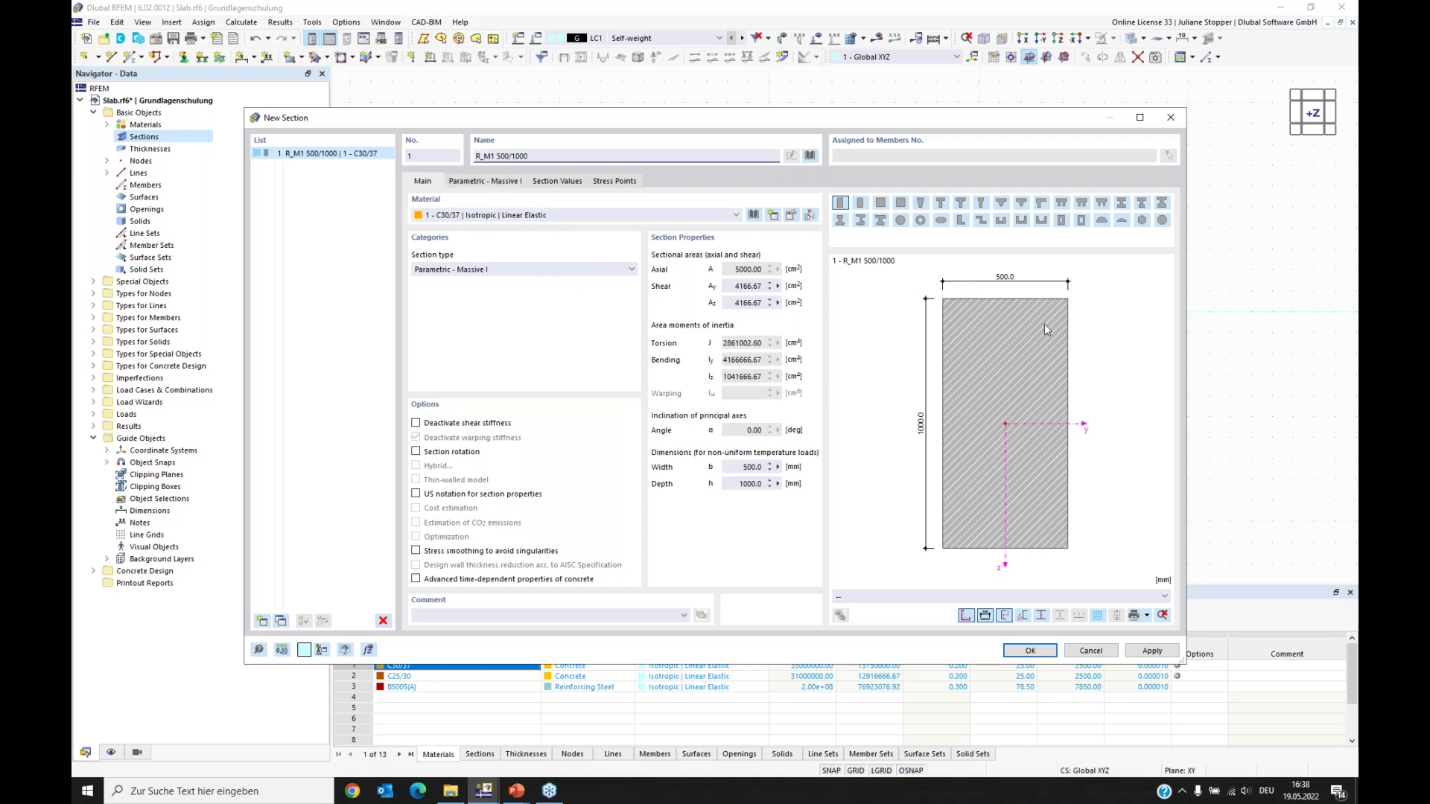
left_click(488, 182)
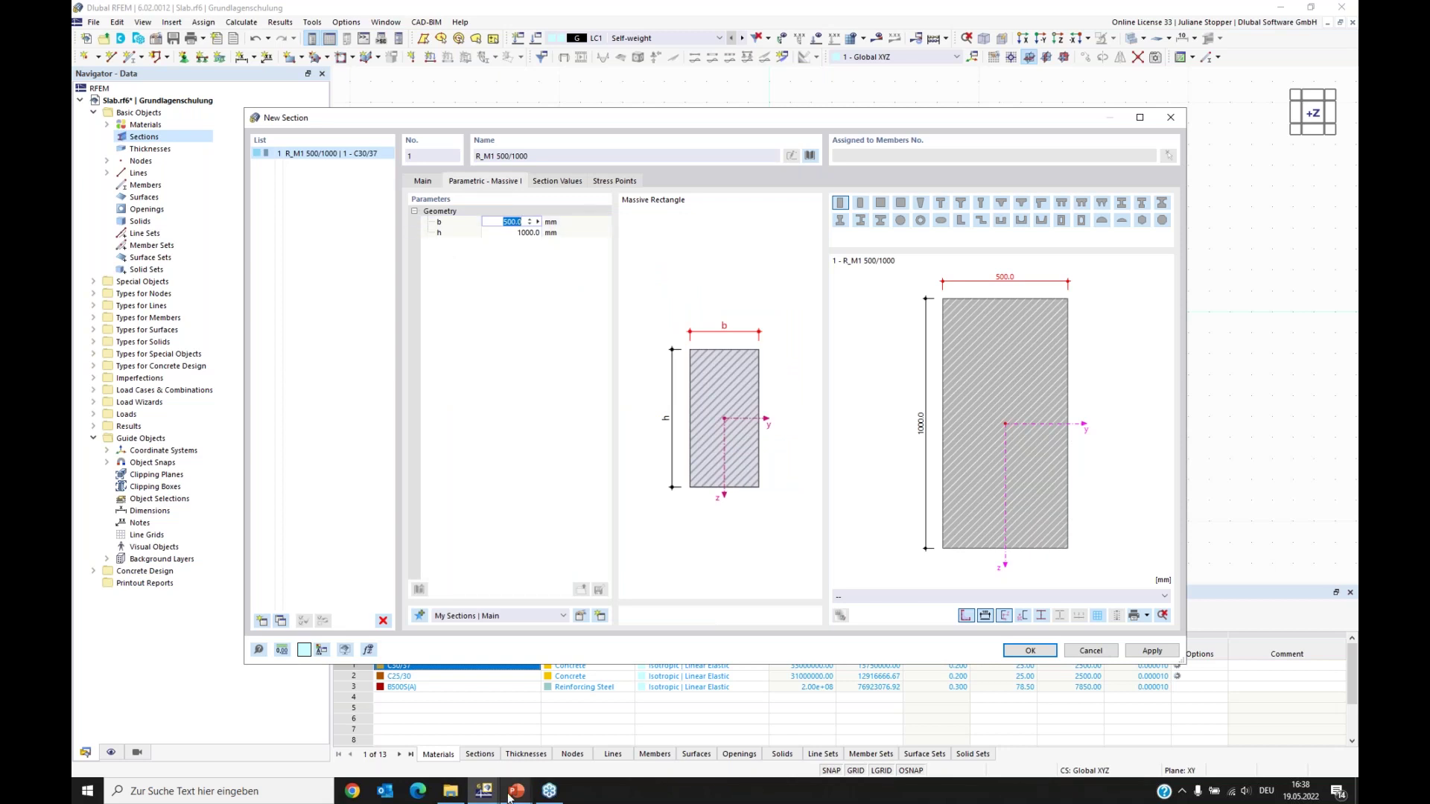
mouse_move(509, 796)
left_click(501, 760)
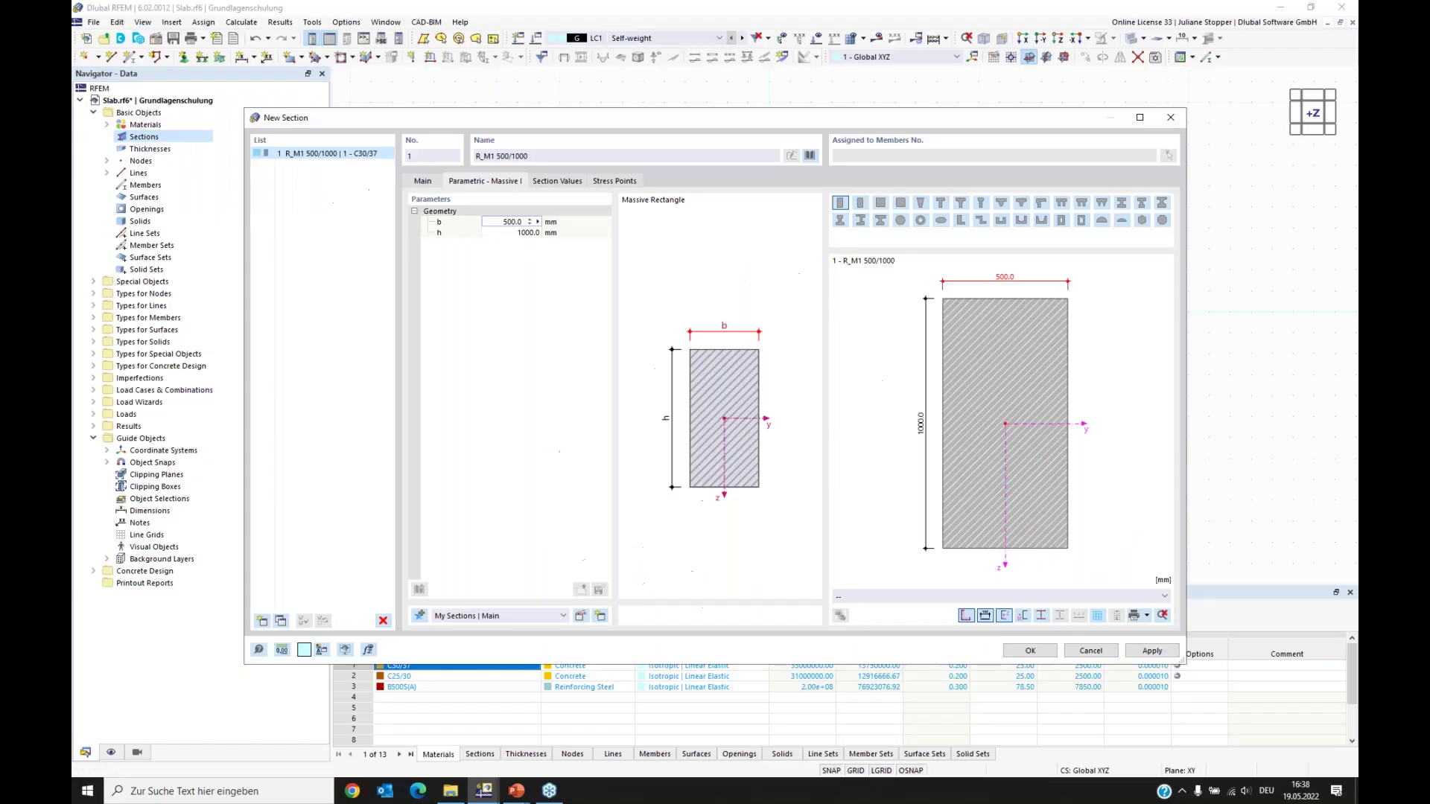
type("240")
left_click(506, 233)
type("4")
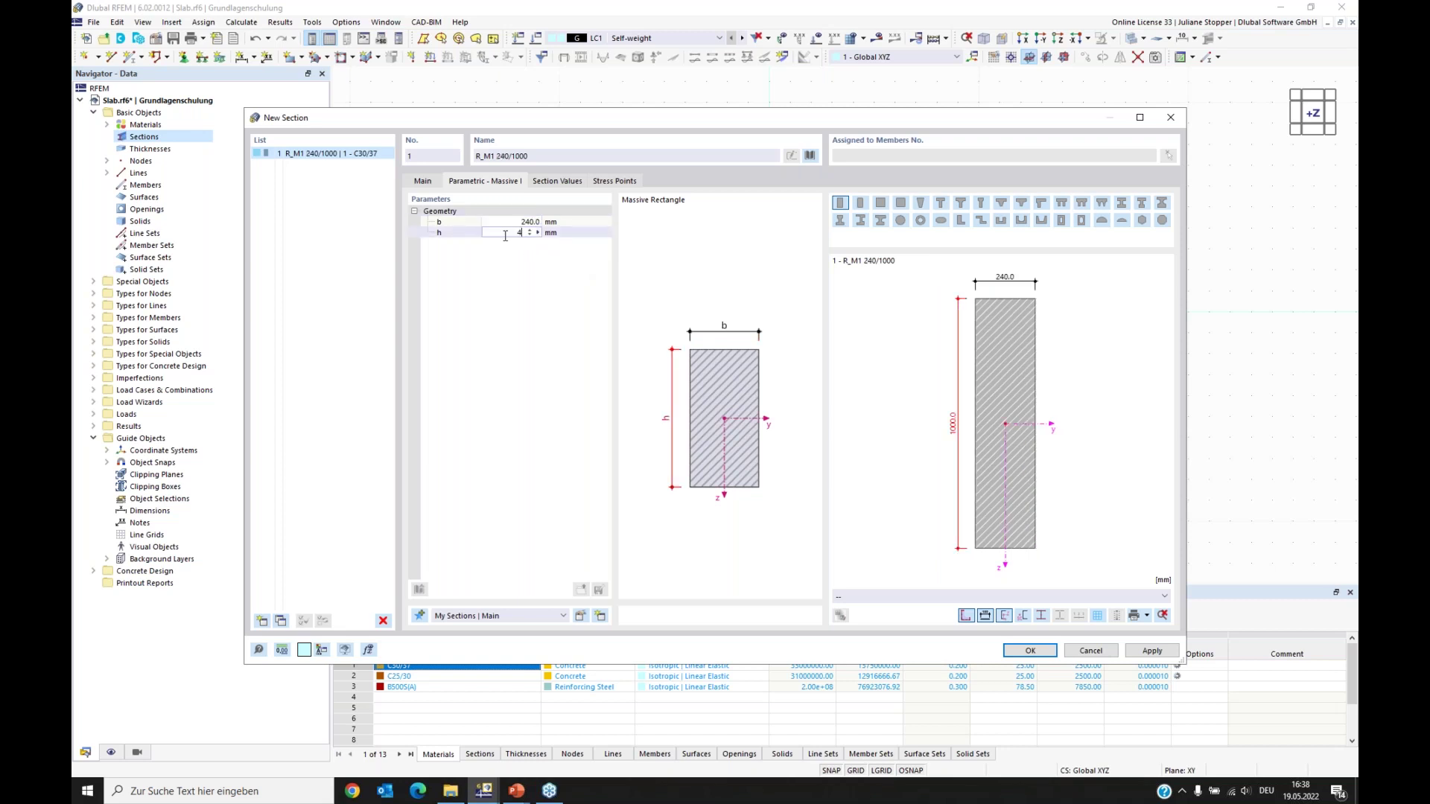
type("50")
key("Return")
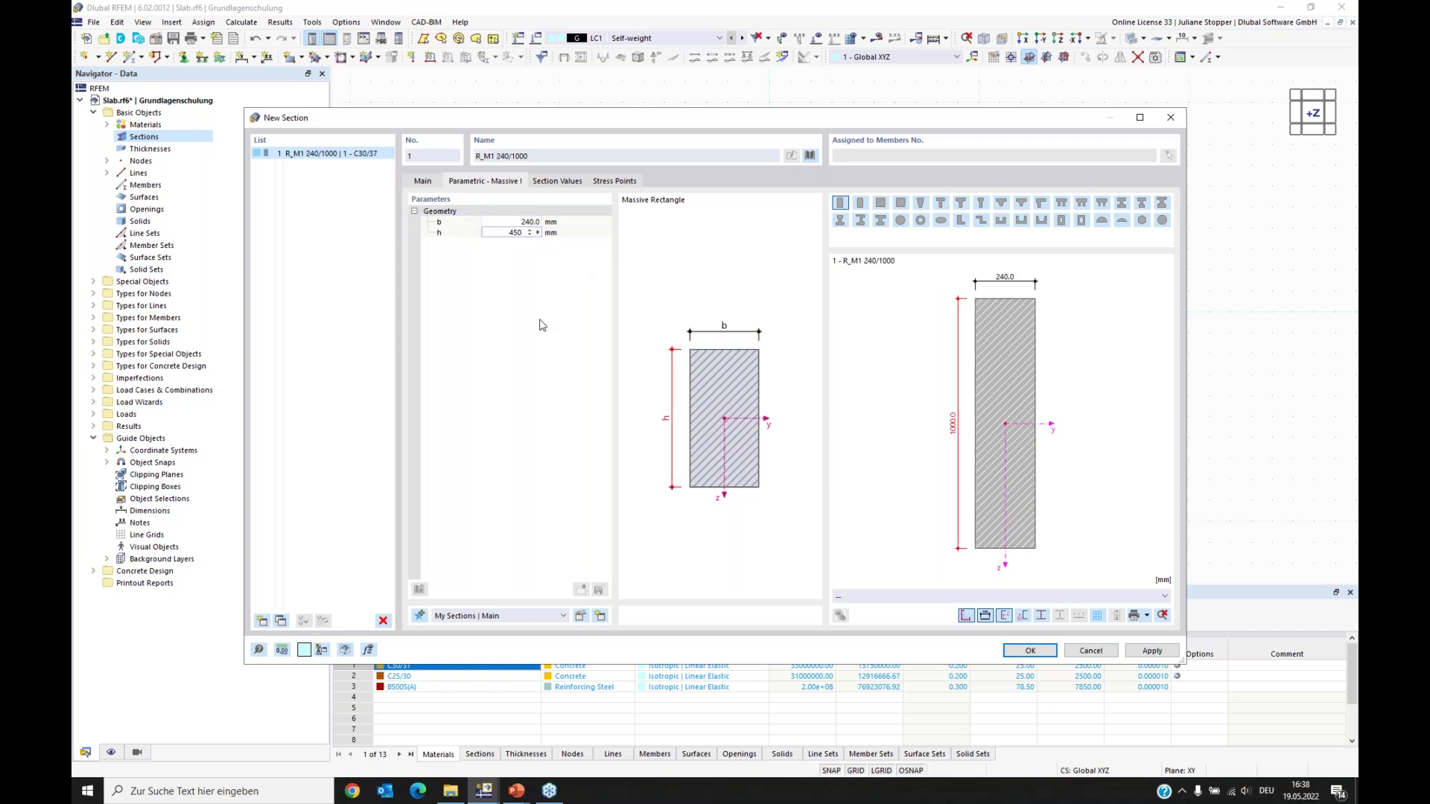
left_click(1029, 651)
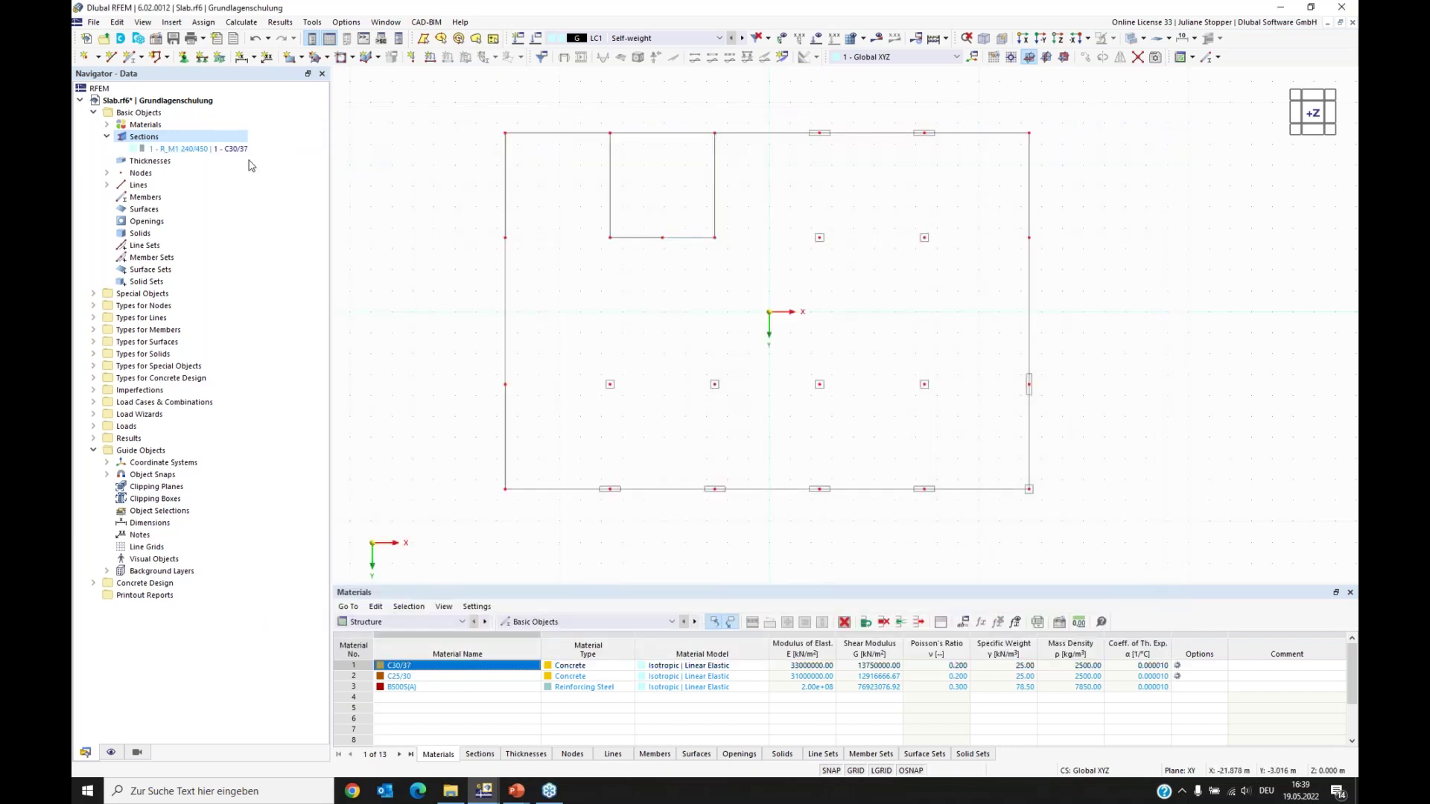
left_click(207, 149)
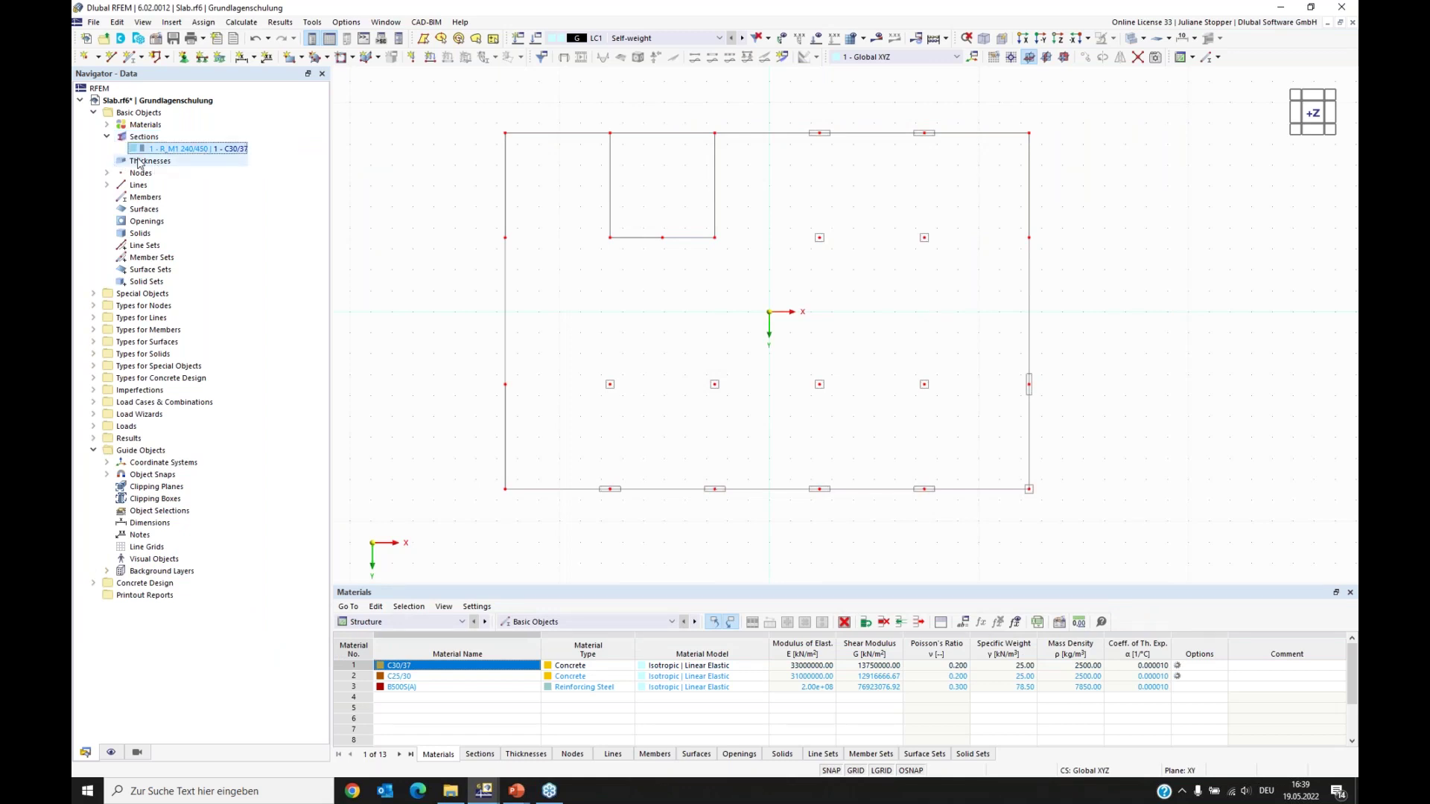
Step: Create a uniform surface thickness of 240 mm with material C30/37
left_click(138, 163)
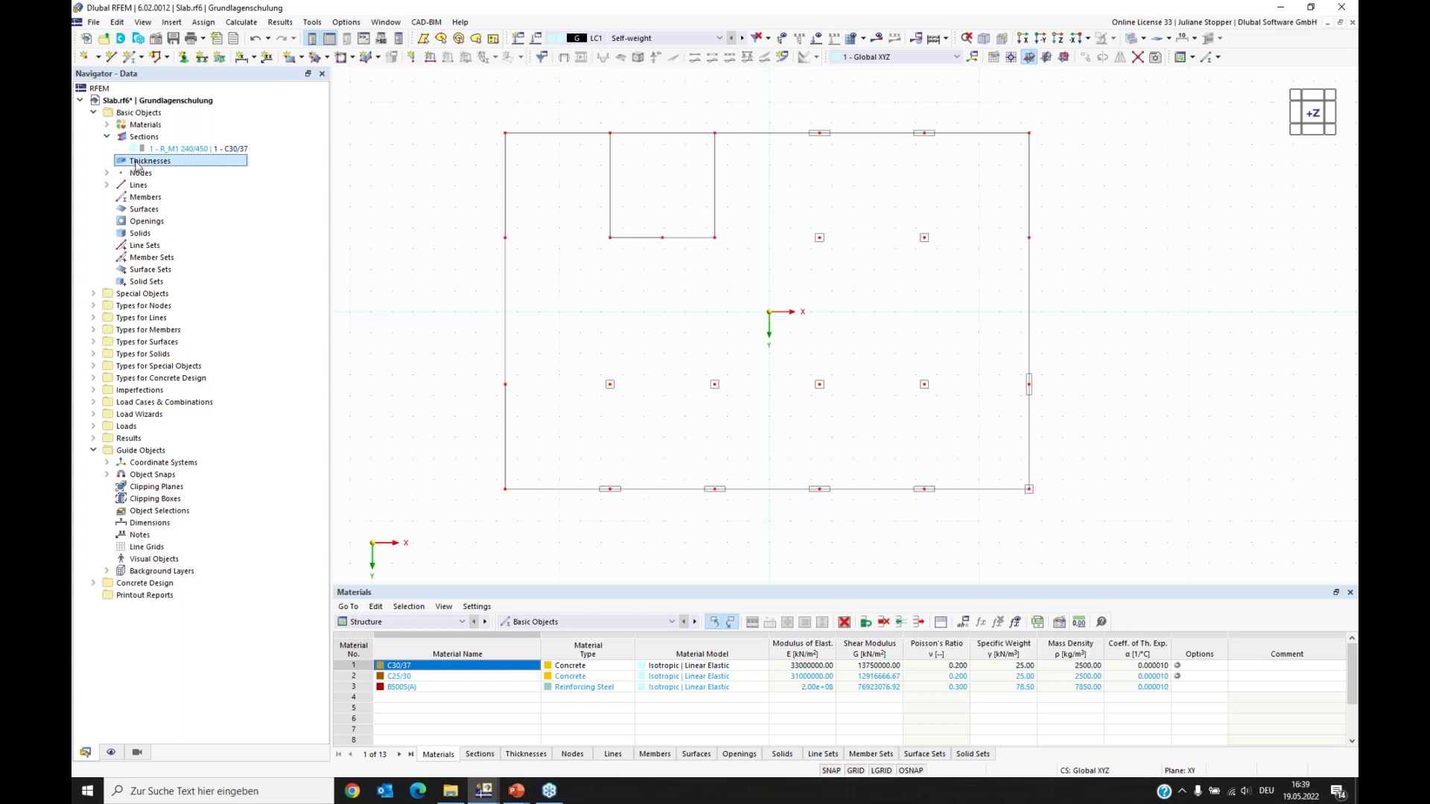
right_click(138, 164)
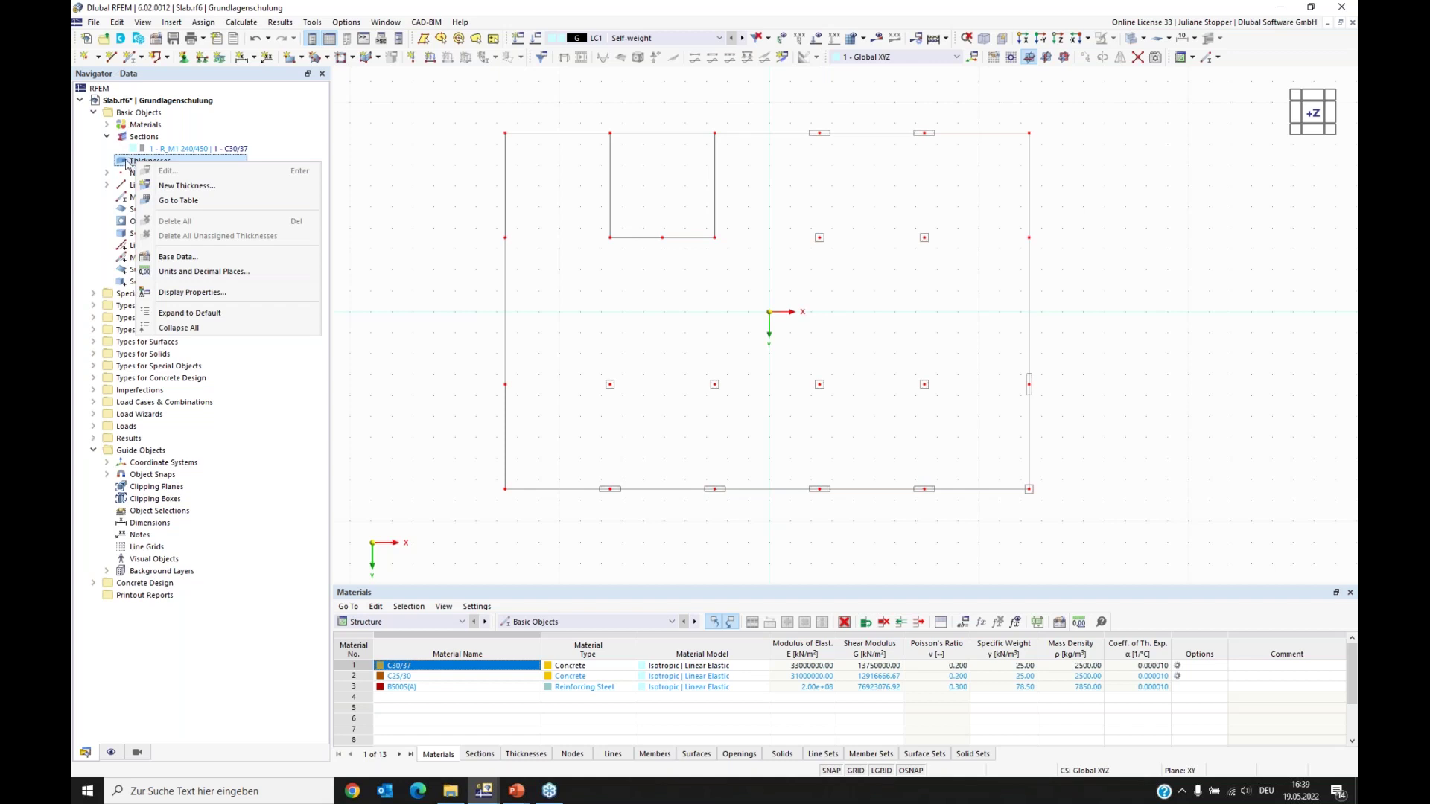
left_click(171, 189)
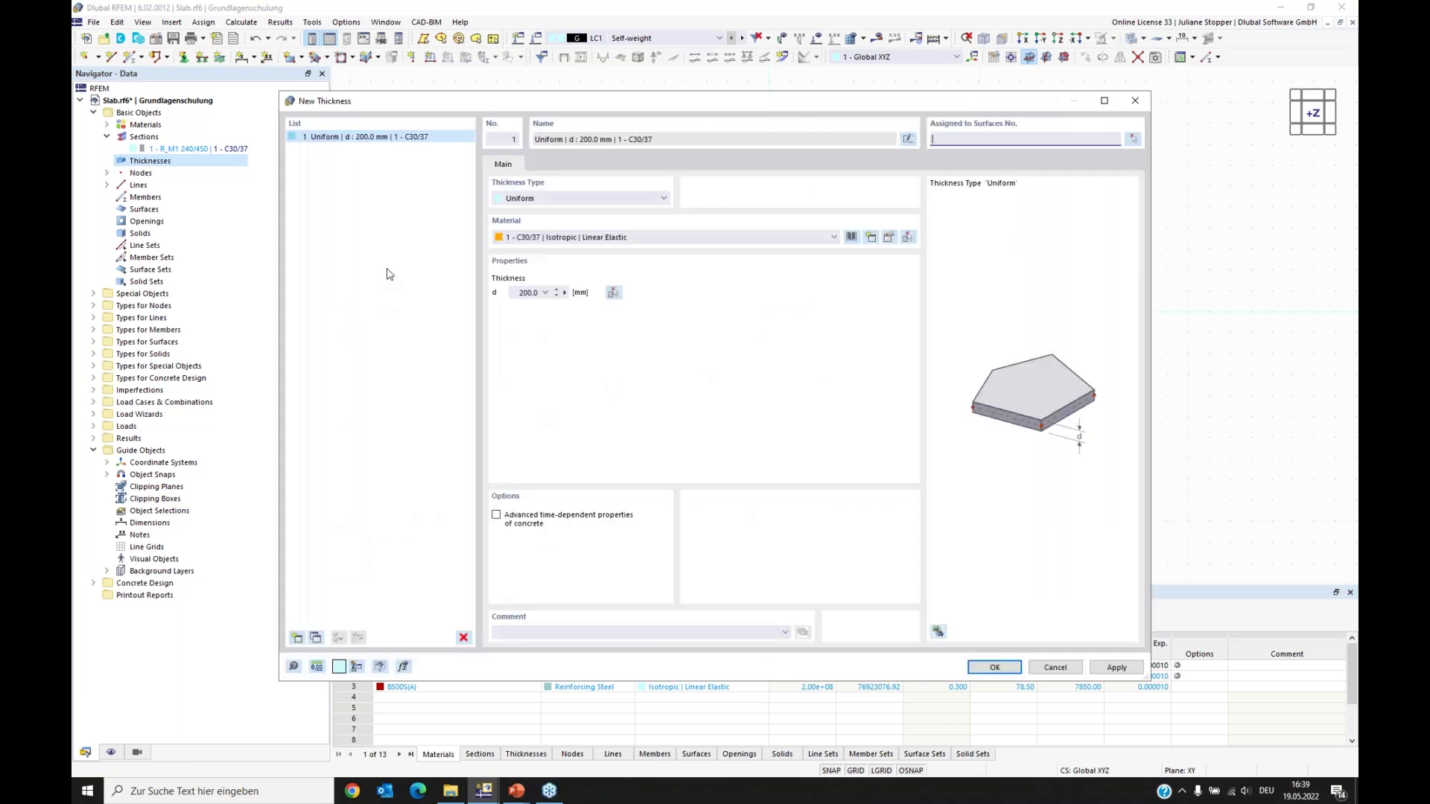
left_click(555, 200)
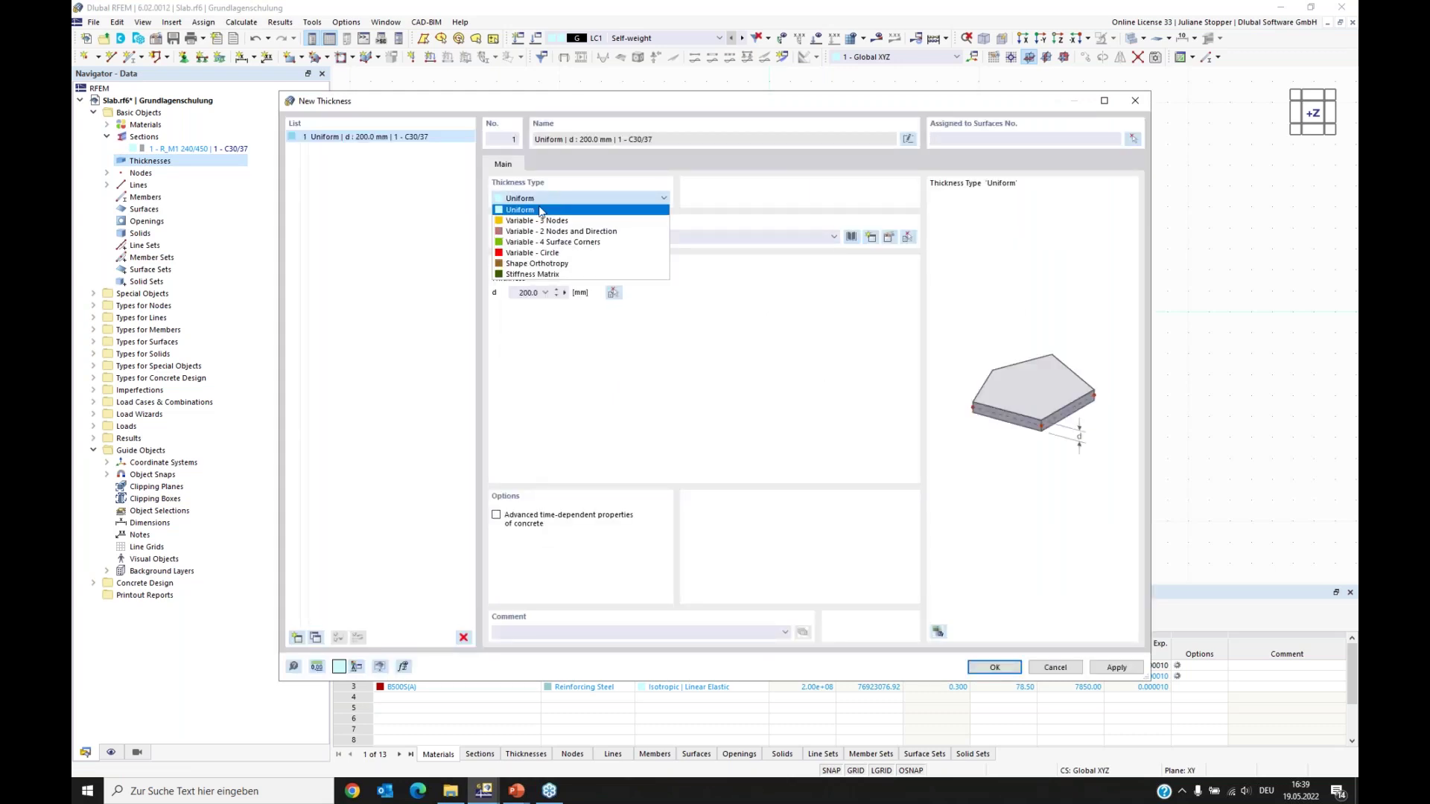
left_click(723, 207)
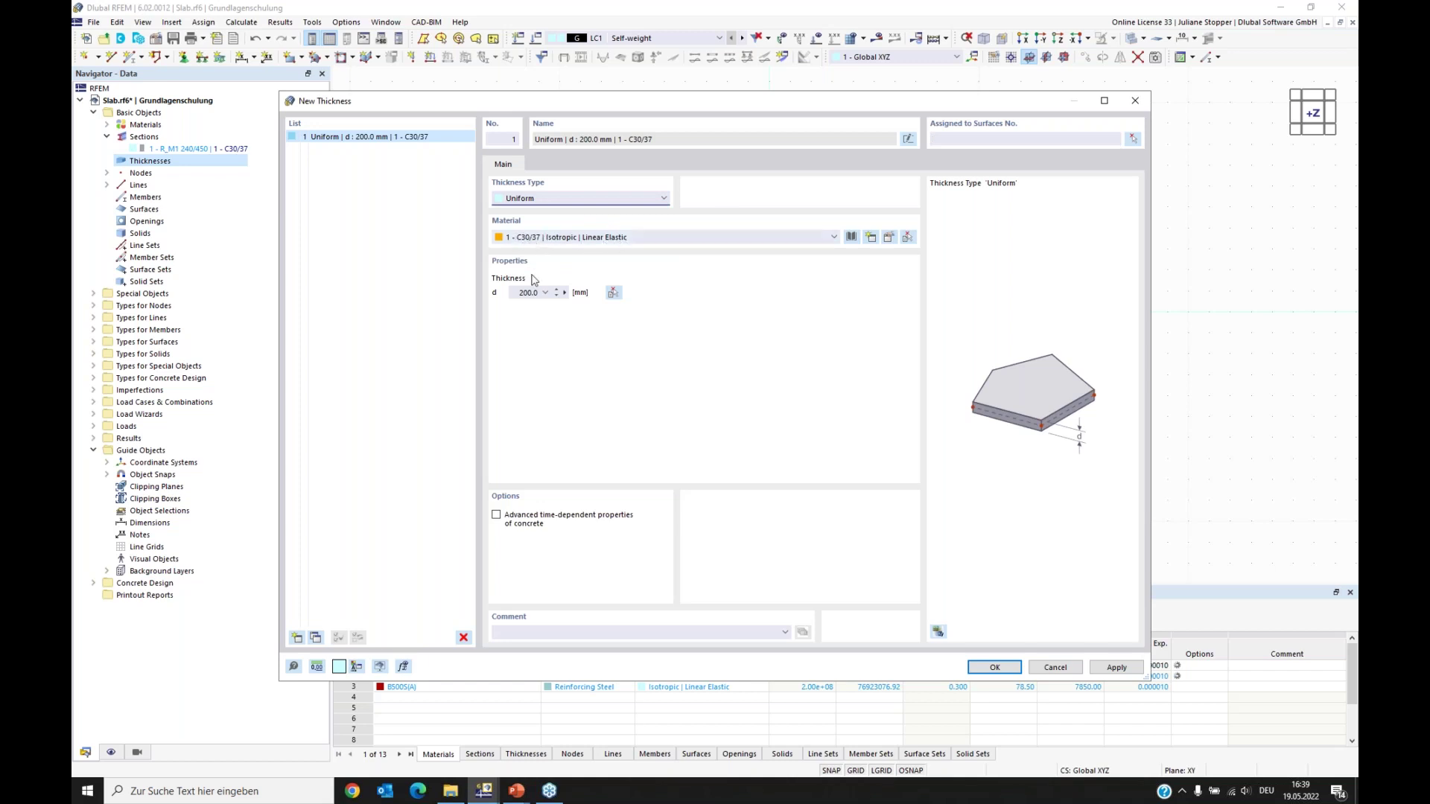
left_click(516, 292)
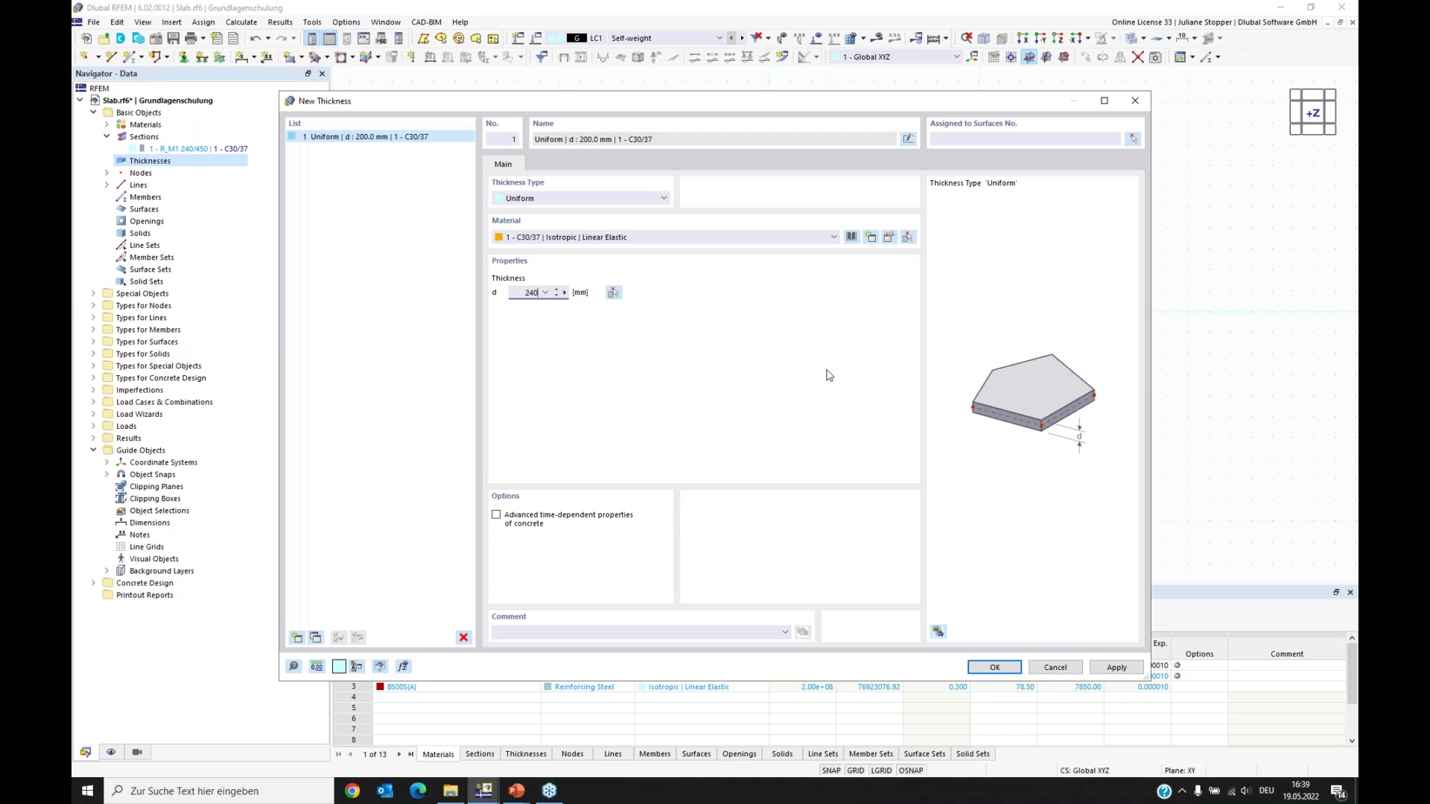
left_click(998, 668)
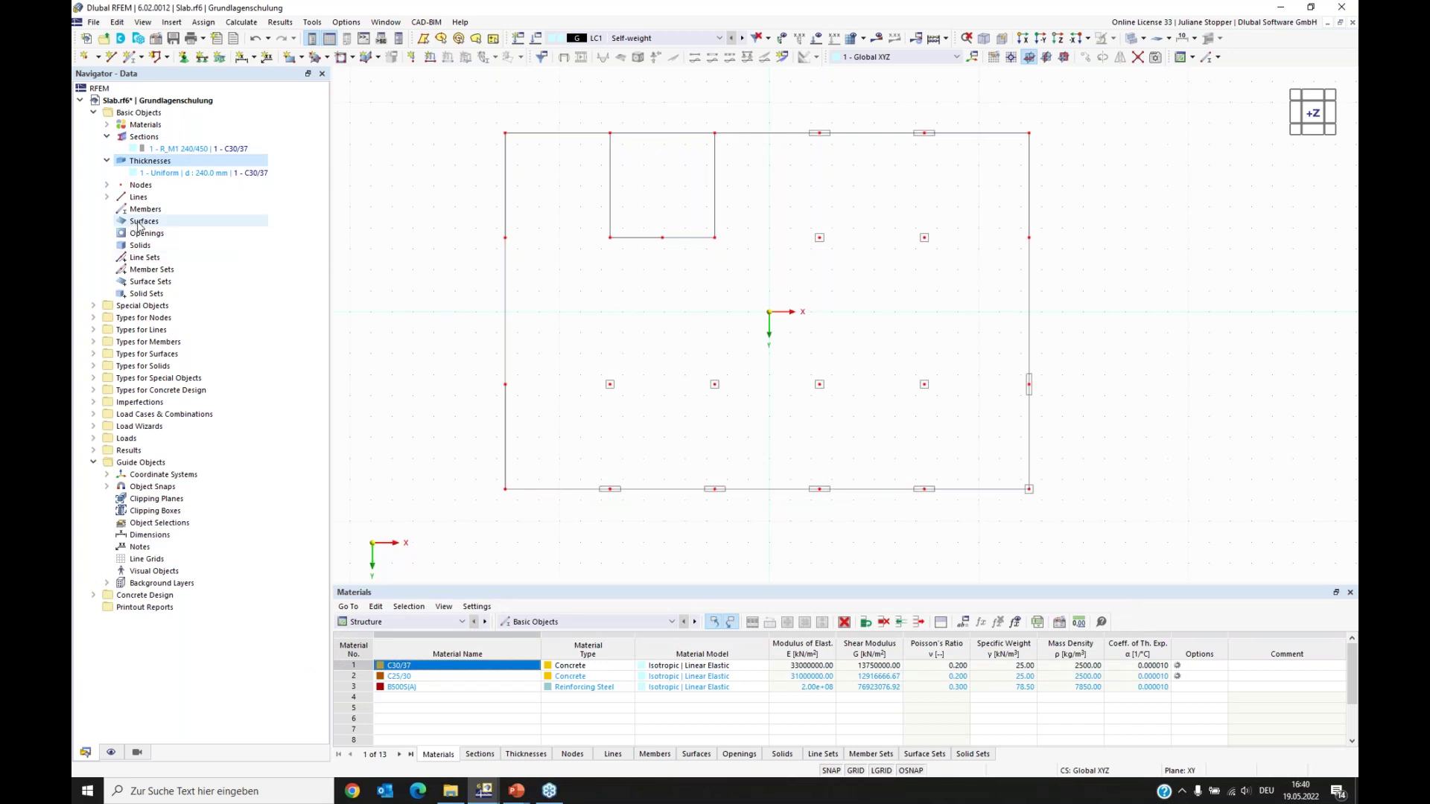
Step: Create the slab surface from its boundary lines, using standard stiffness and the 240 mm uniform C30/37 thickness
left_click(302, 58)
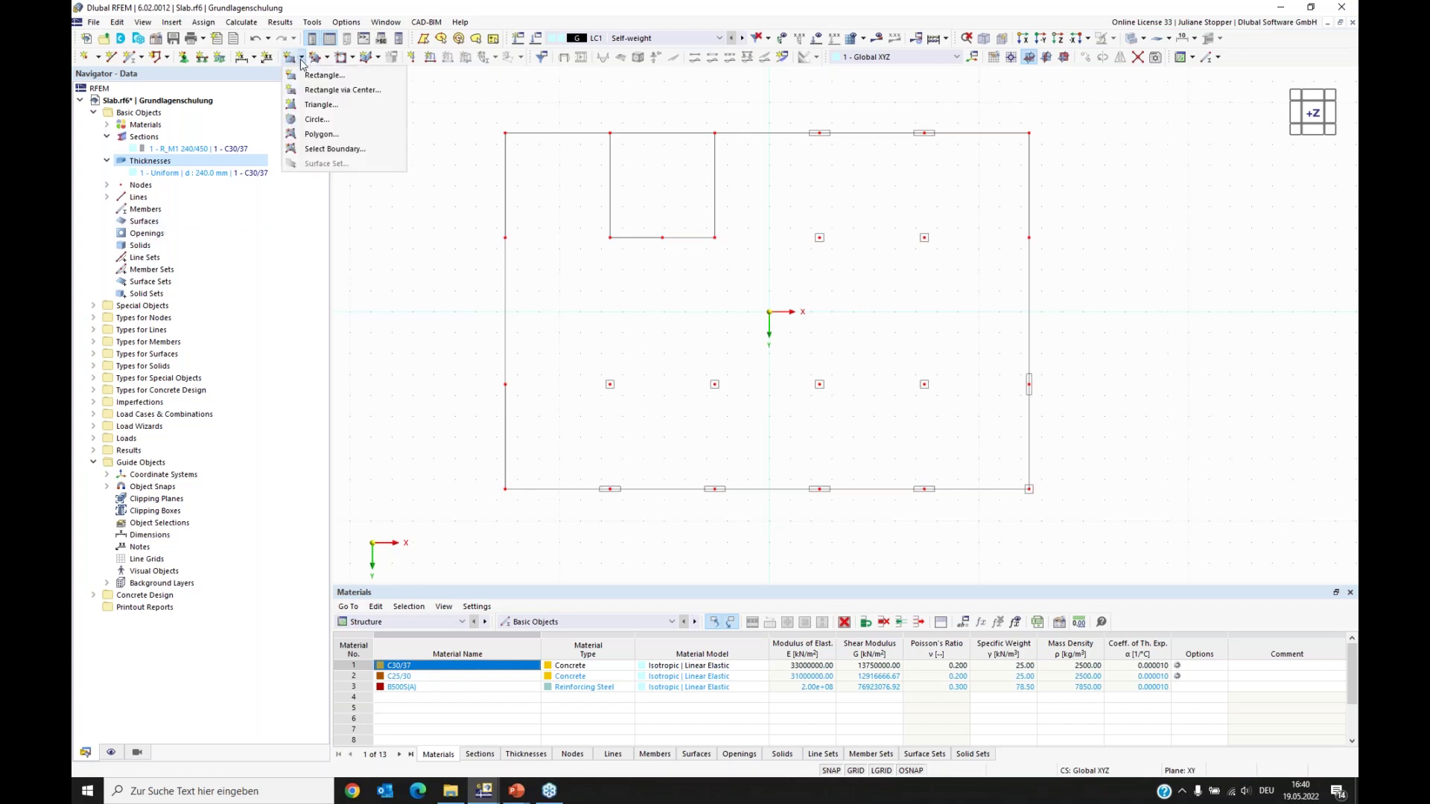
left_click(330, 151)
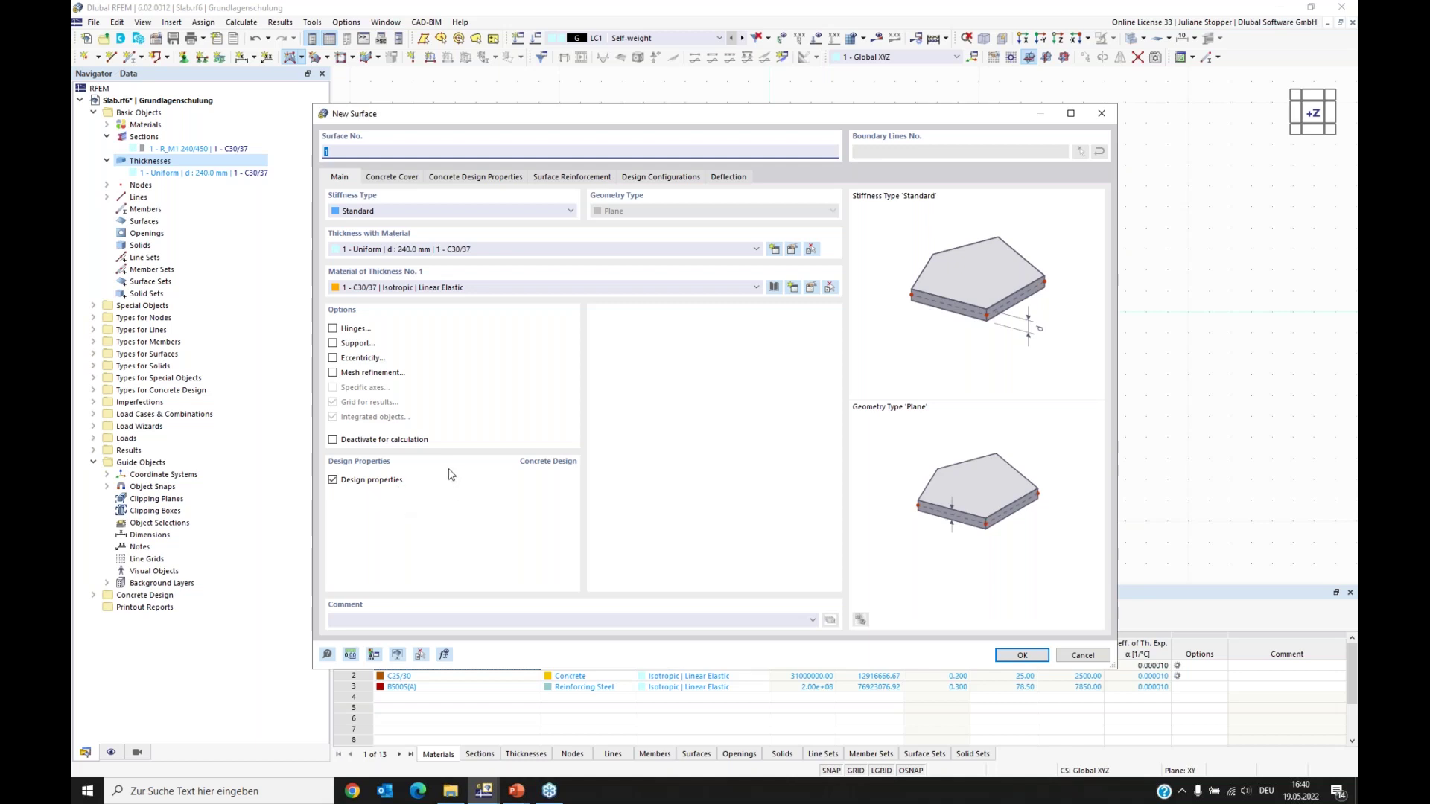
left_click(1022, 656)
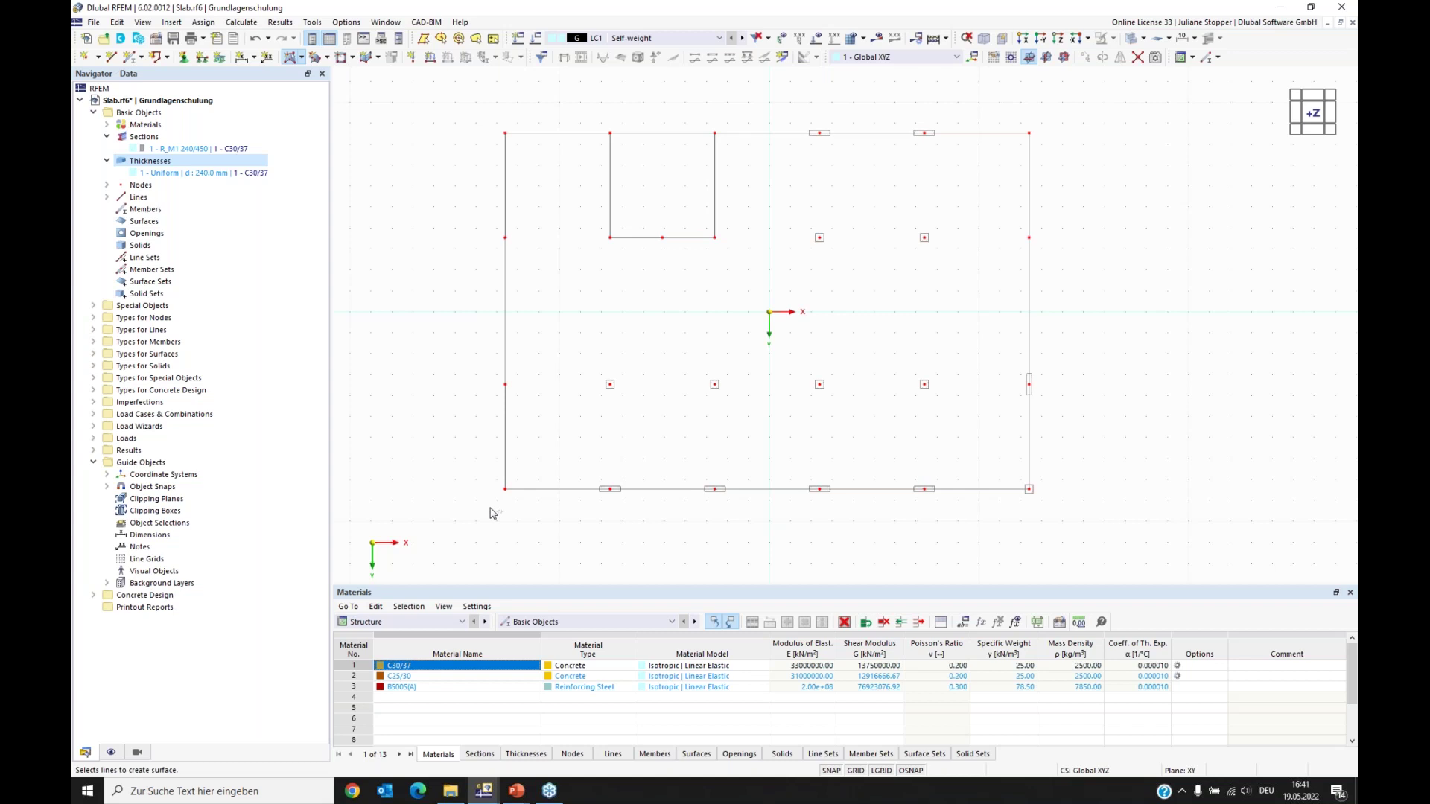
left_click(504, 441)
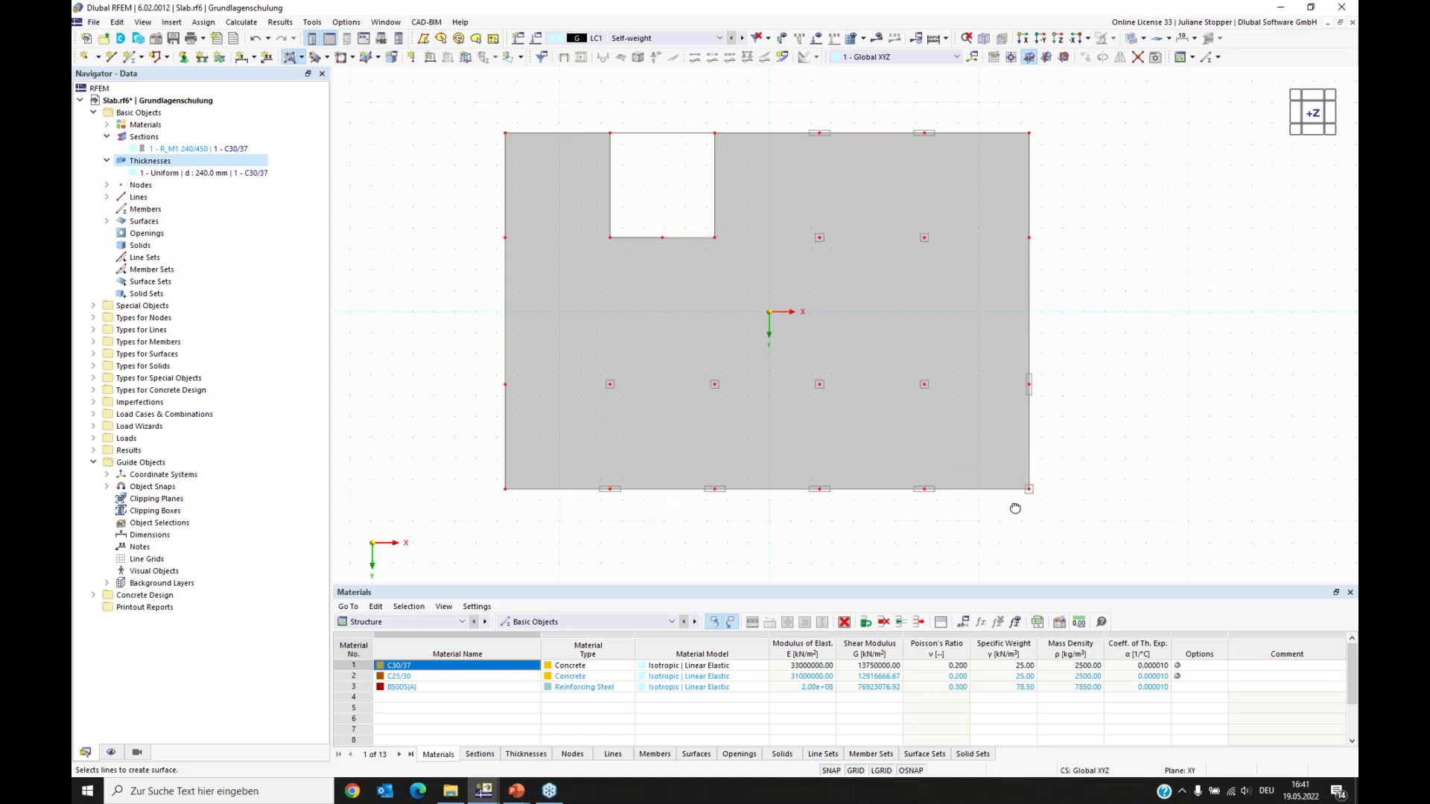
Step: Edit the selected slab edge and opening edge lines together and start a new member on them
middle_click_drag(1015, 510, 898, 526, "ctrl")
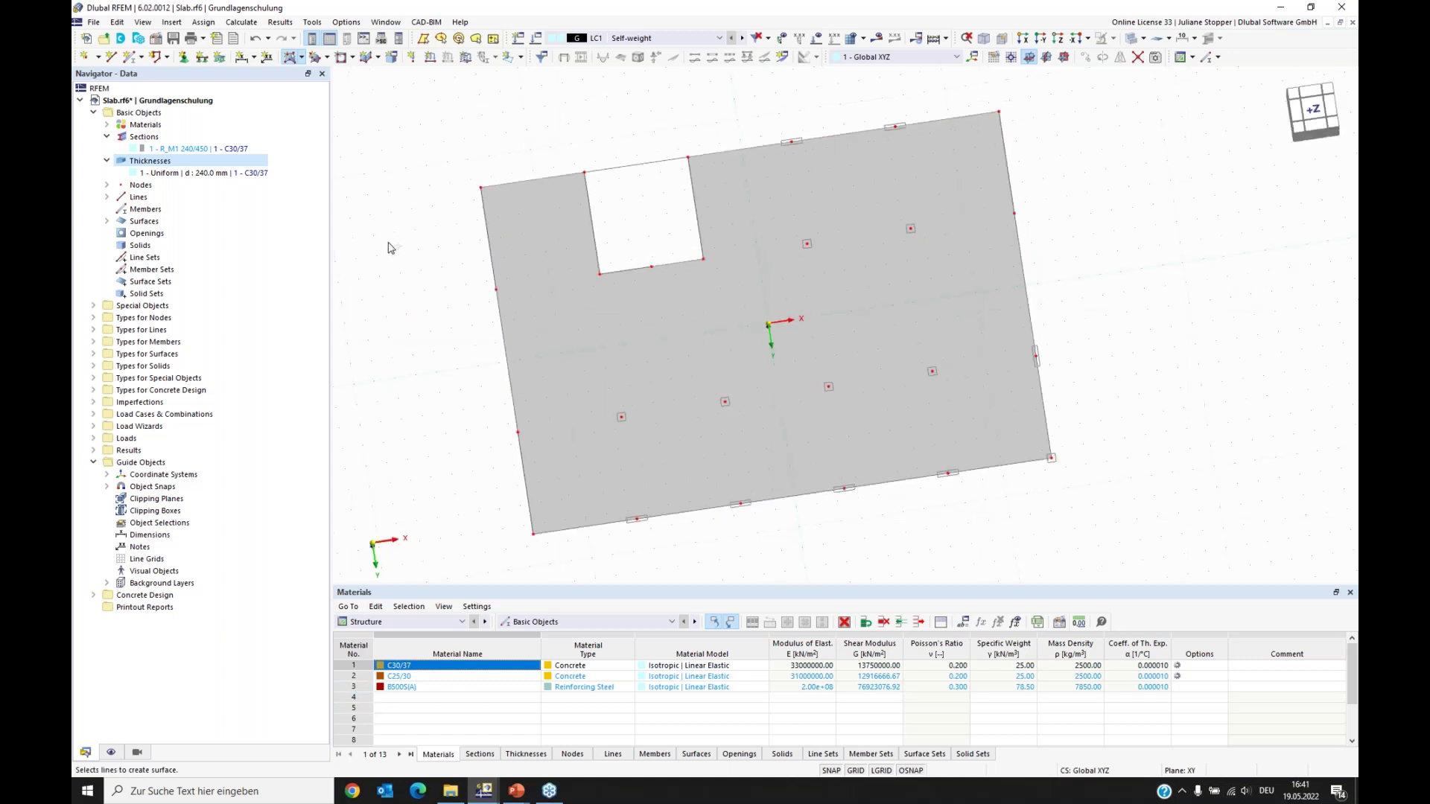
middle_click_drag(759, 508, 808, 516, "ctrl")
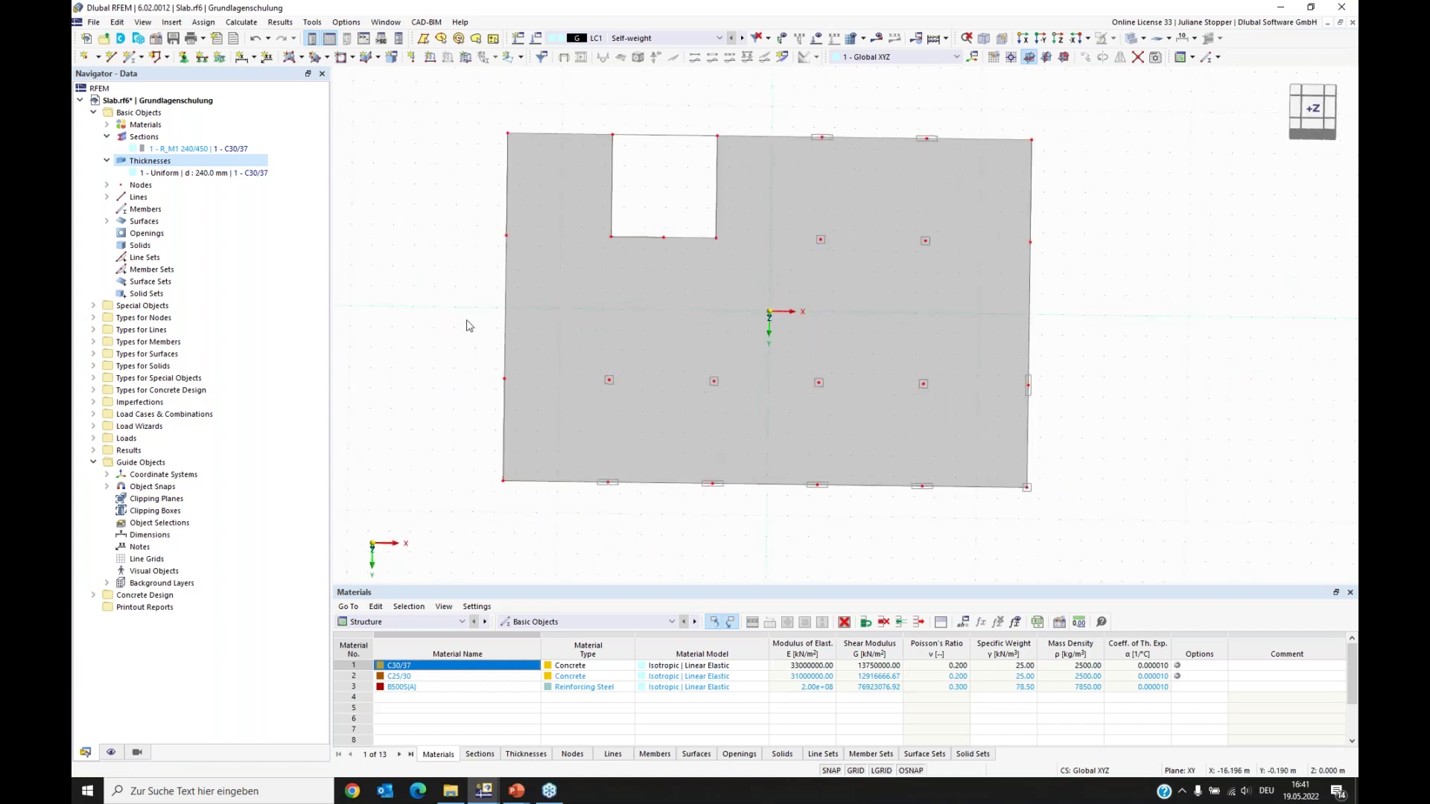
mouse_move(456, 323)
middle_mouse_down("ctrl")
mouse_move(469, 287)
mouse_move(462, 310)
mouse_move(476, 305)
middle_mouse_up("ctrl")
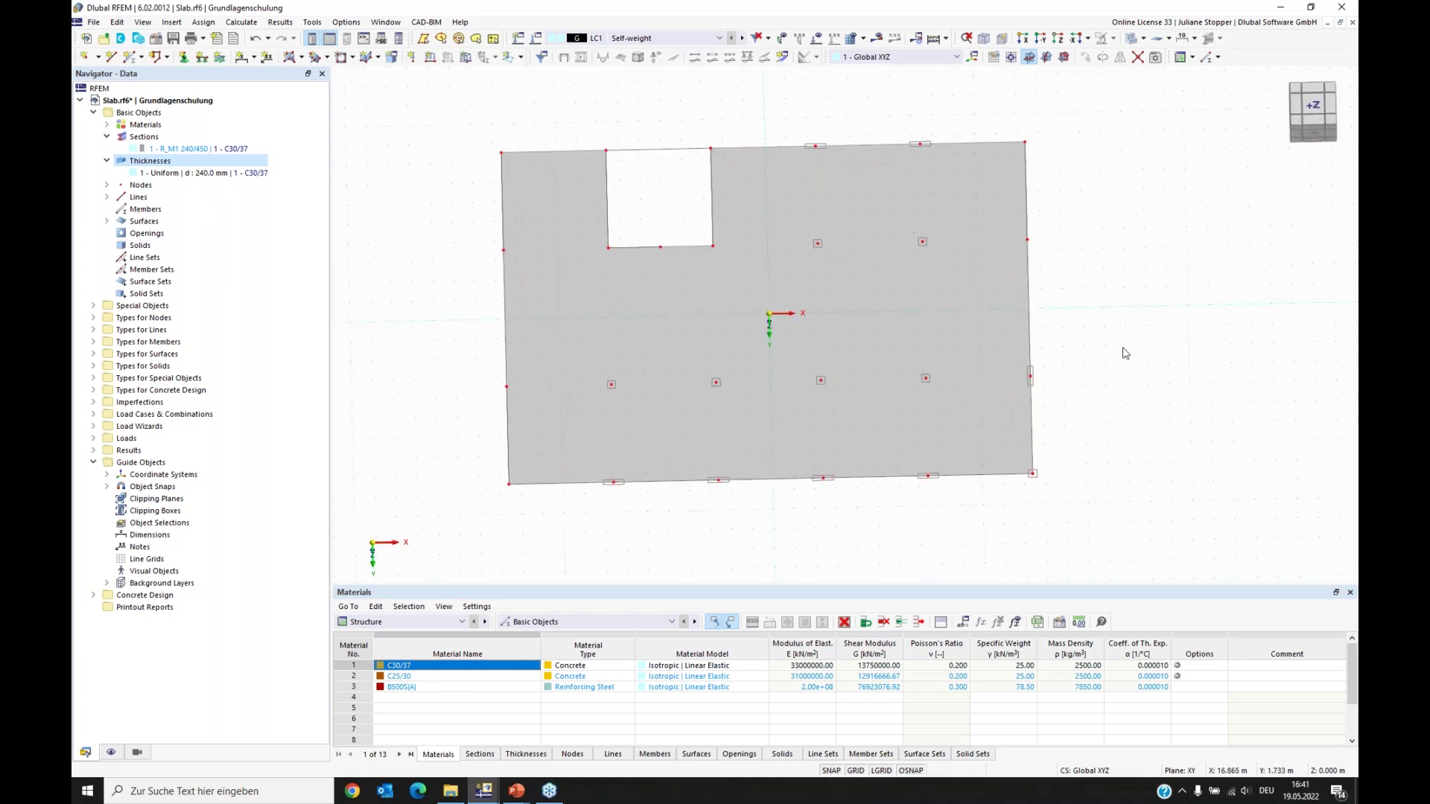
middle_click_drag(547, 507, 575, 439, "ctrl")
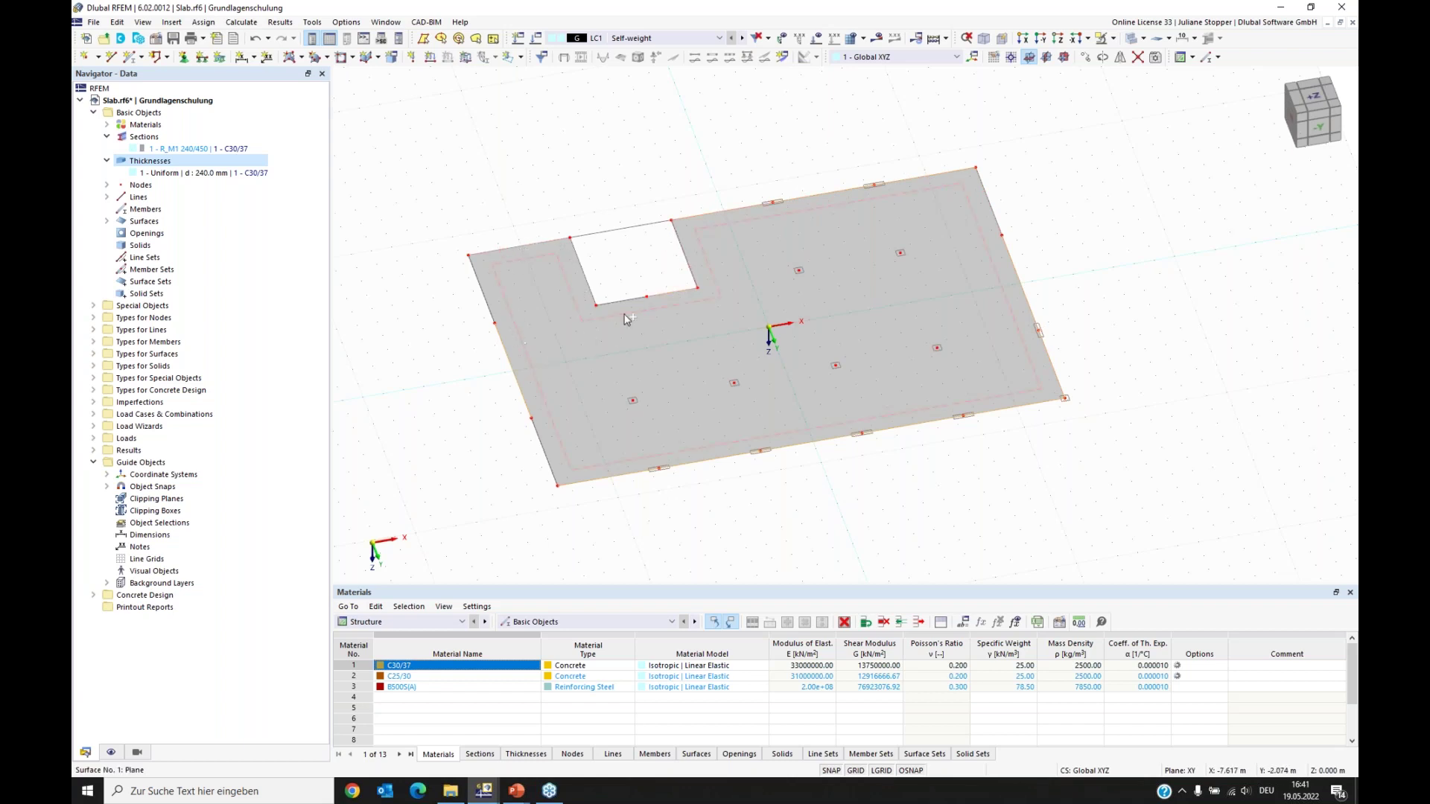
right_click(511, 370)
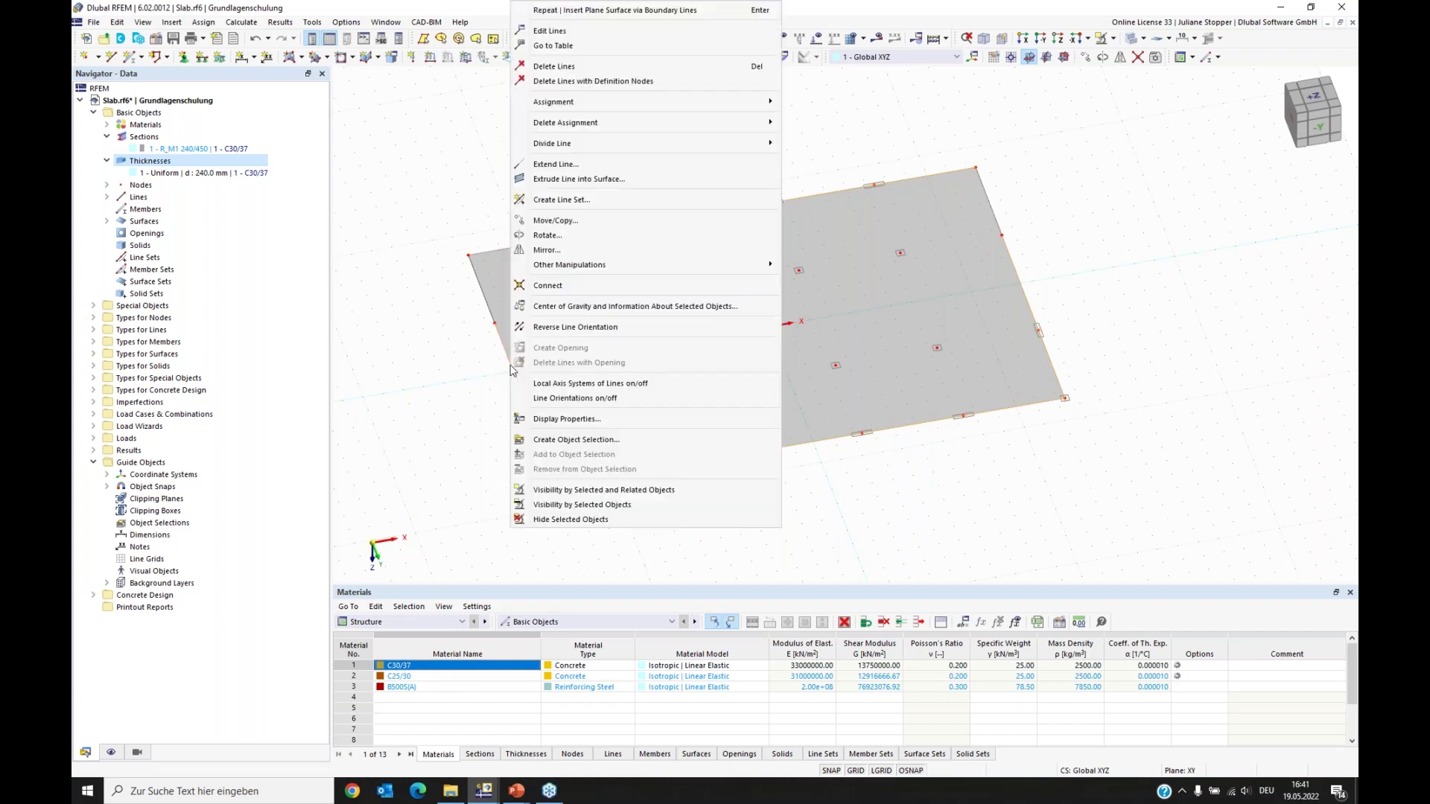
left_click(552, 39)
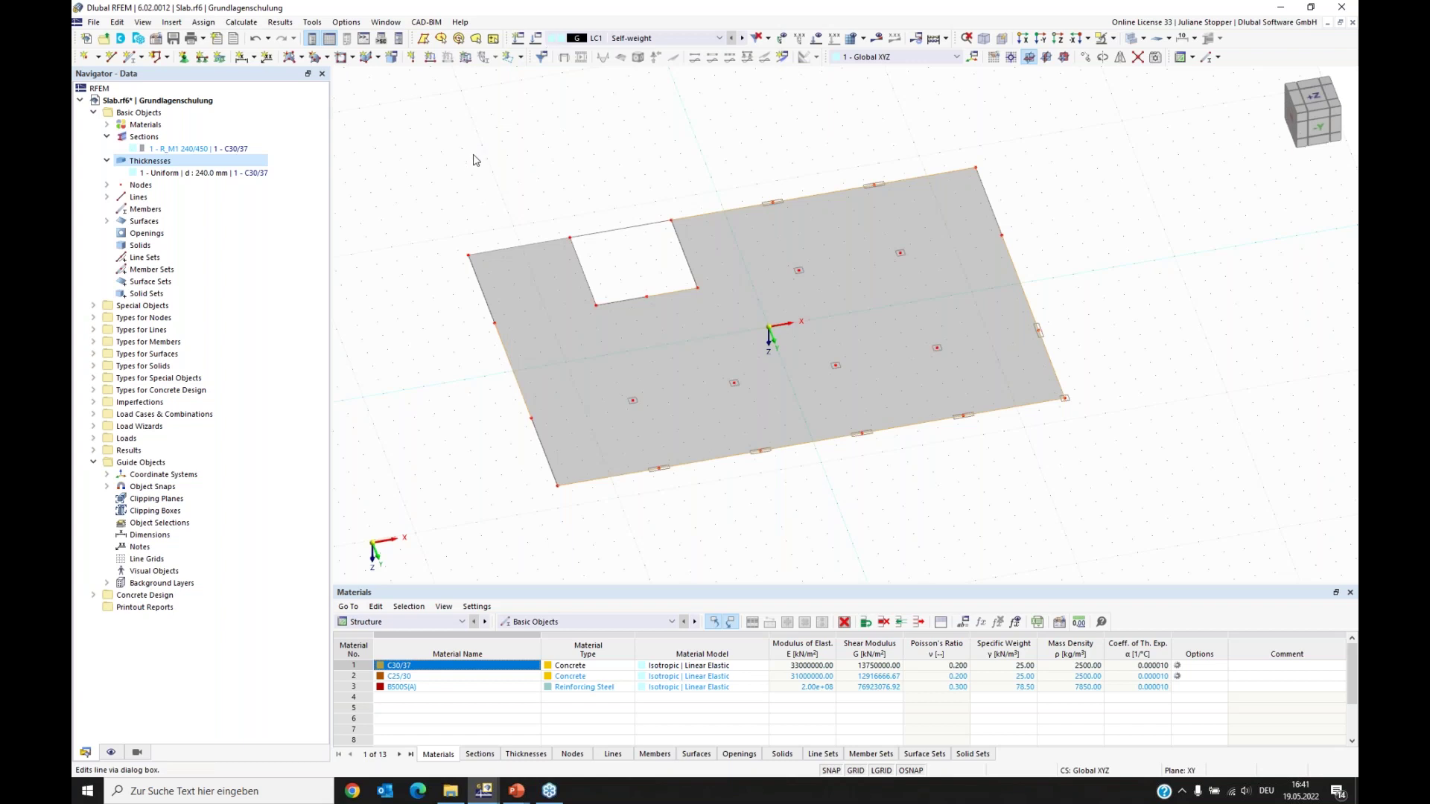
left_click_drag(467, 138, 537, 100)
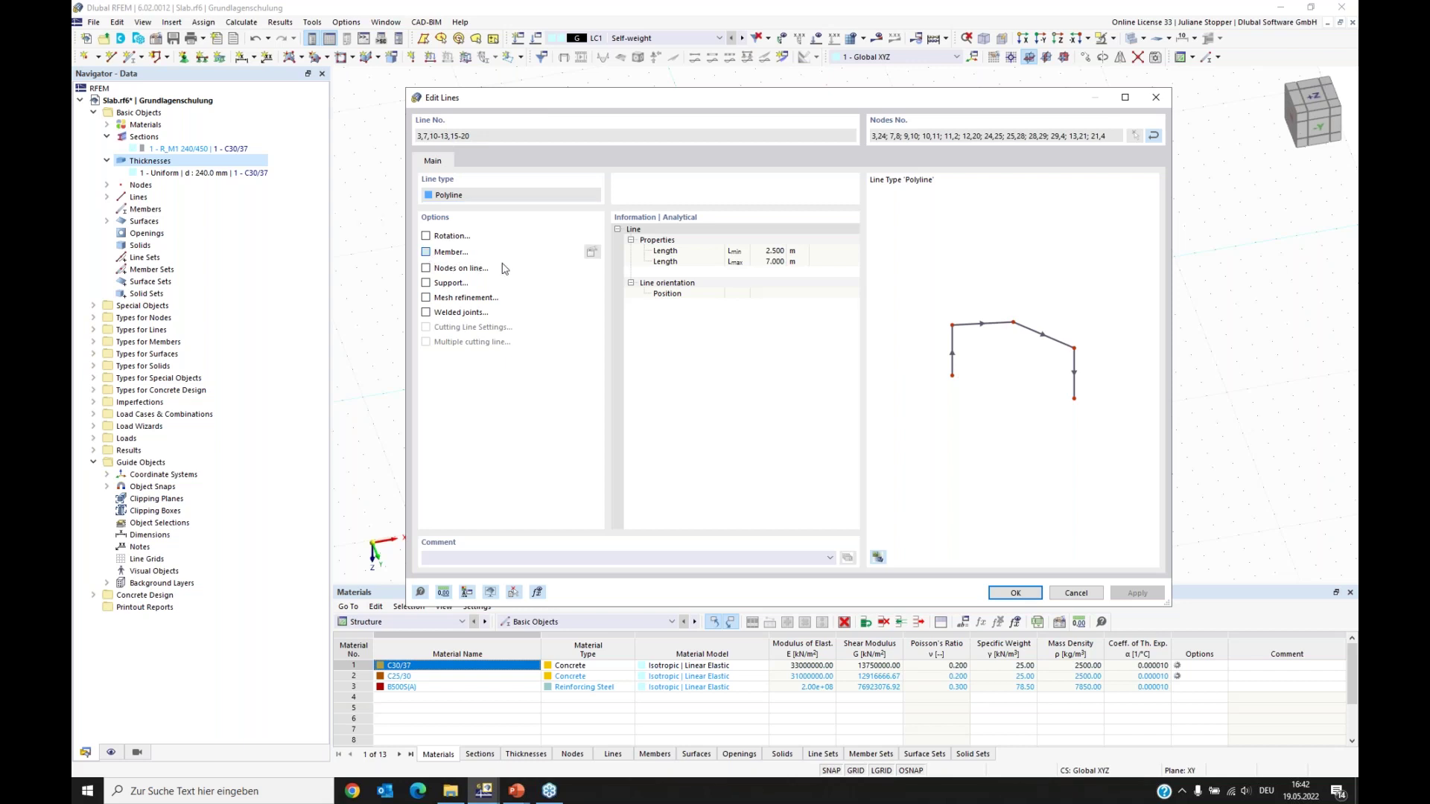
left_click(425, 252)
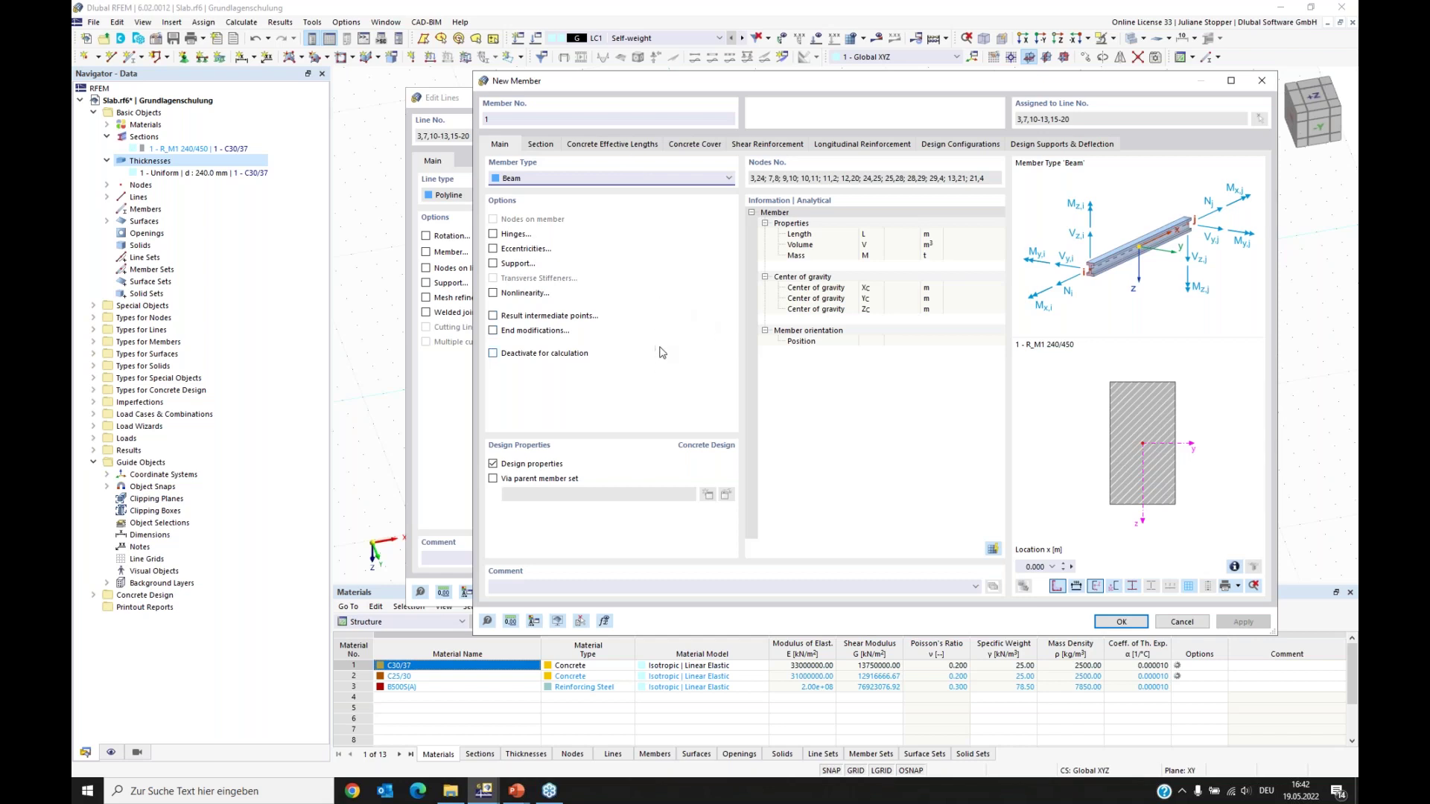
Step: Set the member type of the new edge members to Rib
left_click(547, 179)
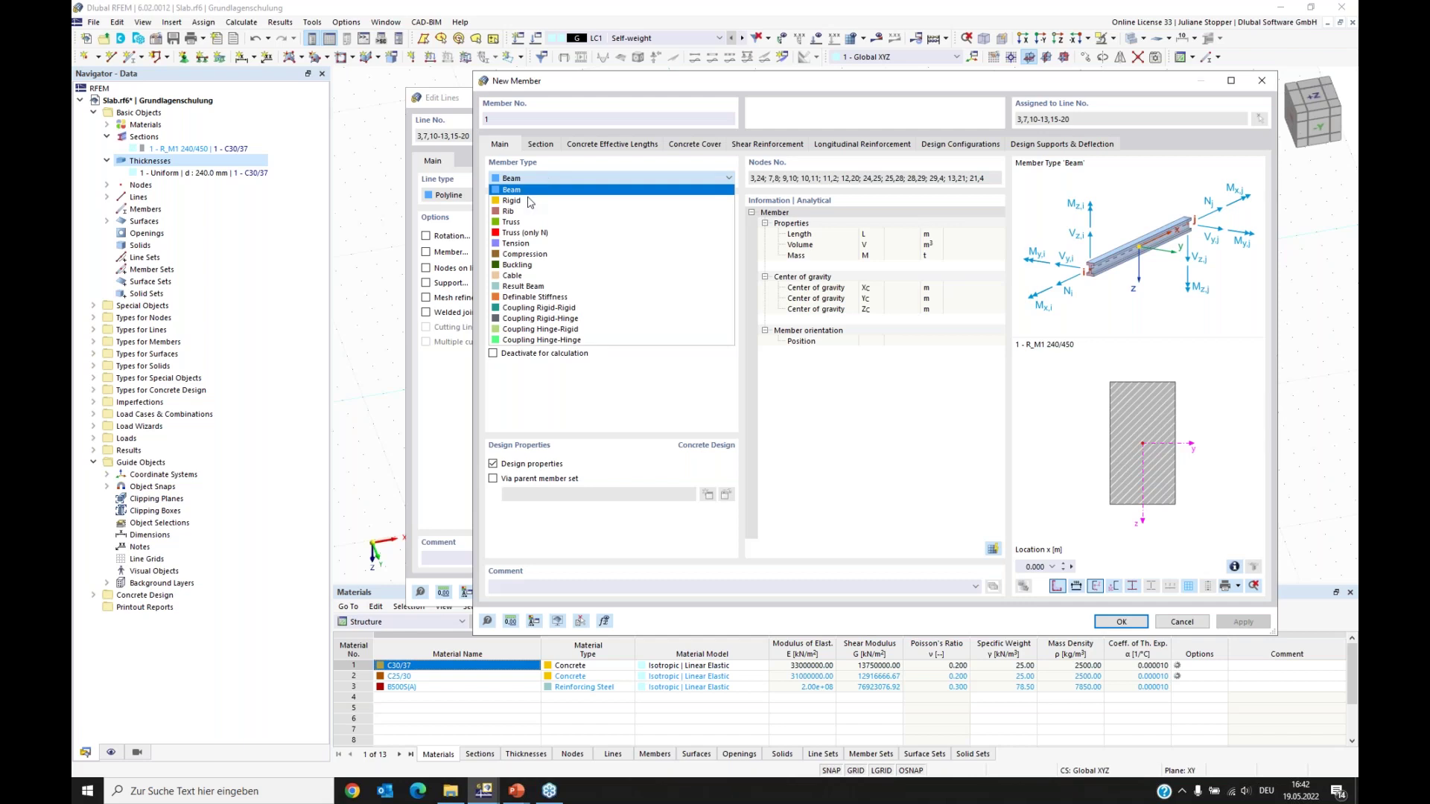
left_click(511, 213)
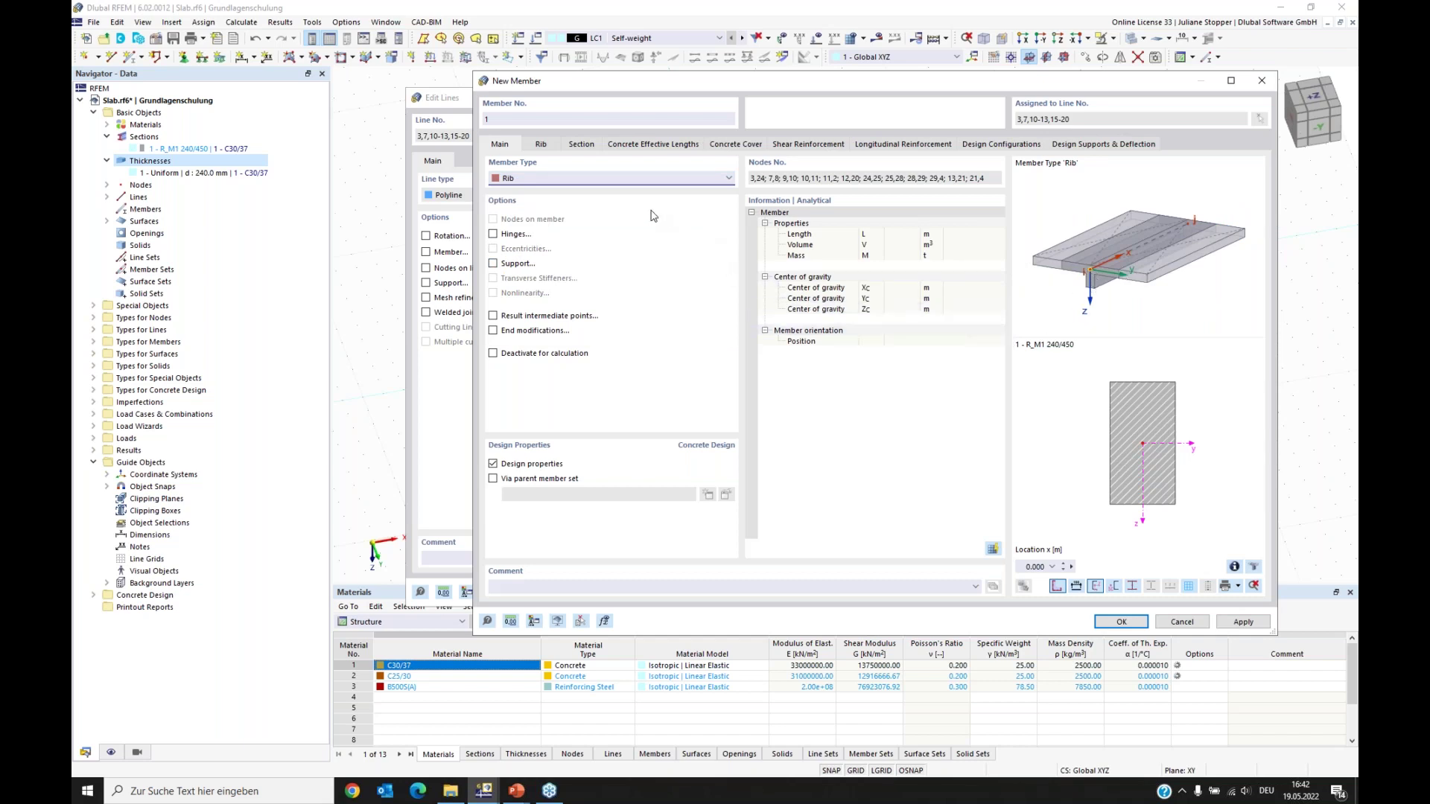
left_click(521, 179)
left_click(514, 189)
left_click(512, 179)
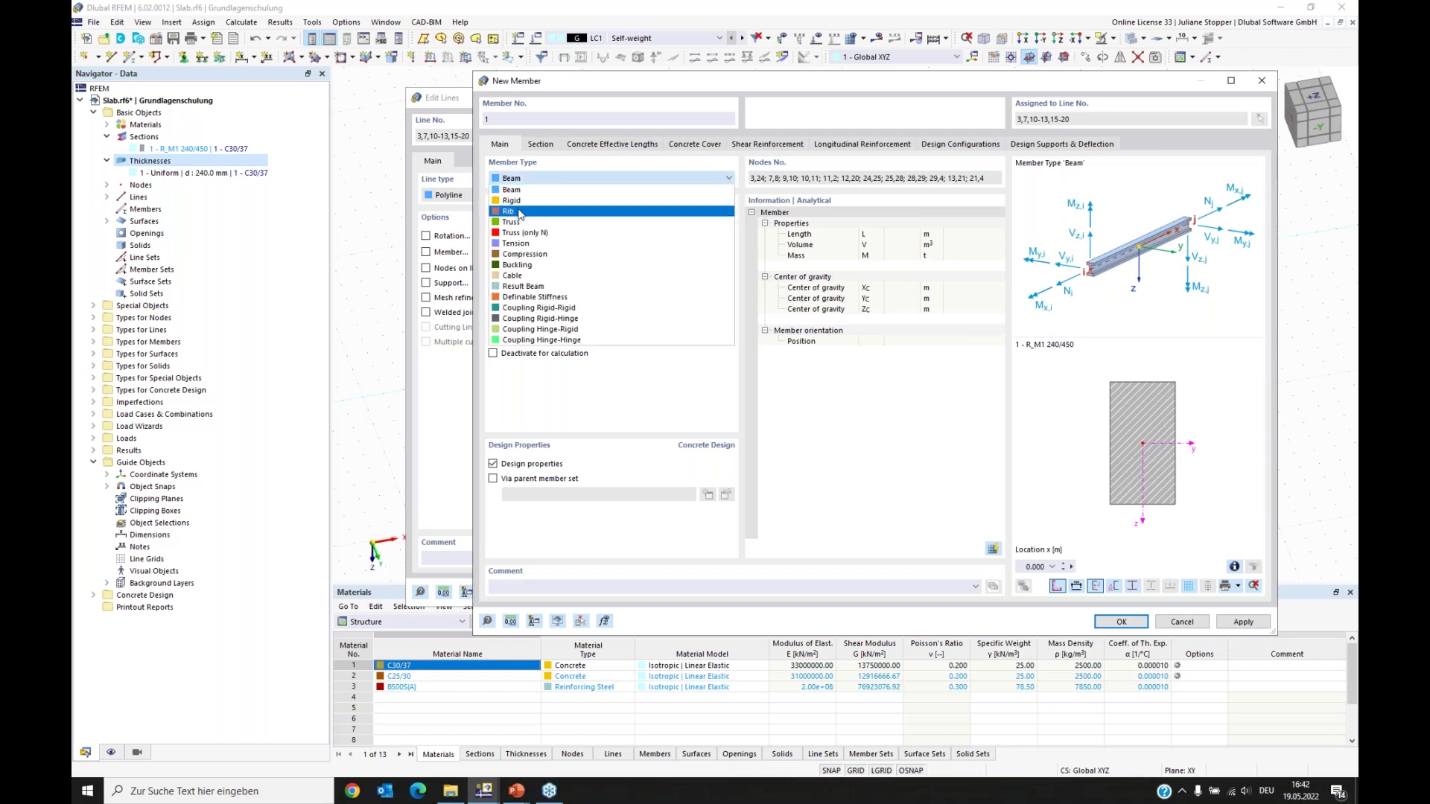
left_click(514, 199)
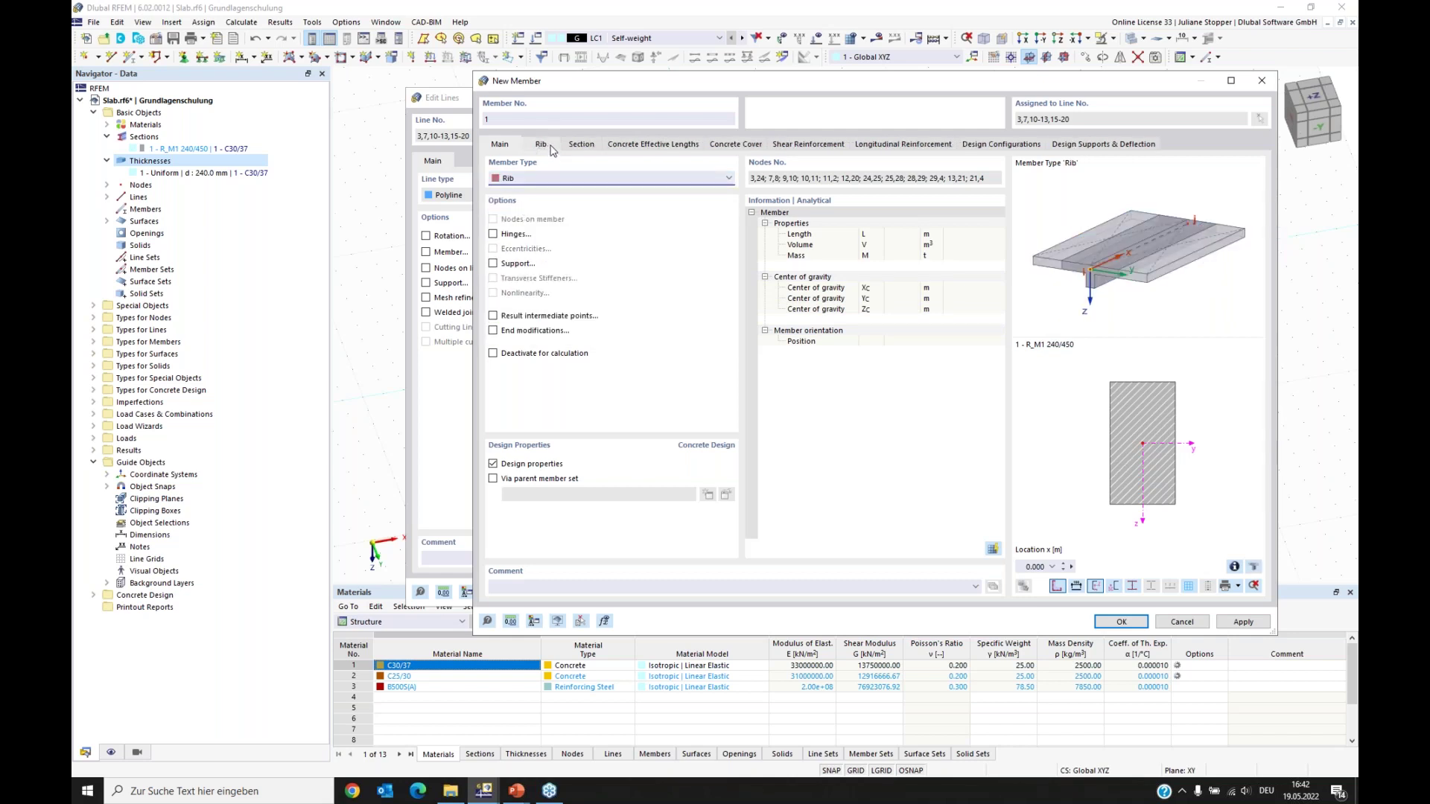
Step: Compare the -z-side and centric rib alignments, return to On +z-side of surface, and check the member's section assignment
left_click(542, 145)
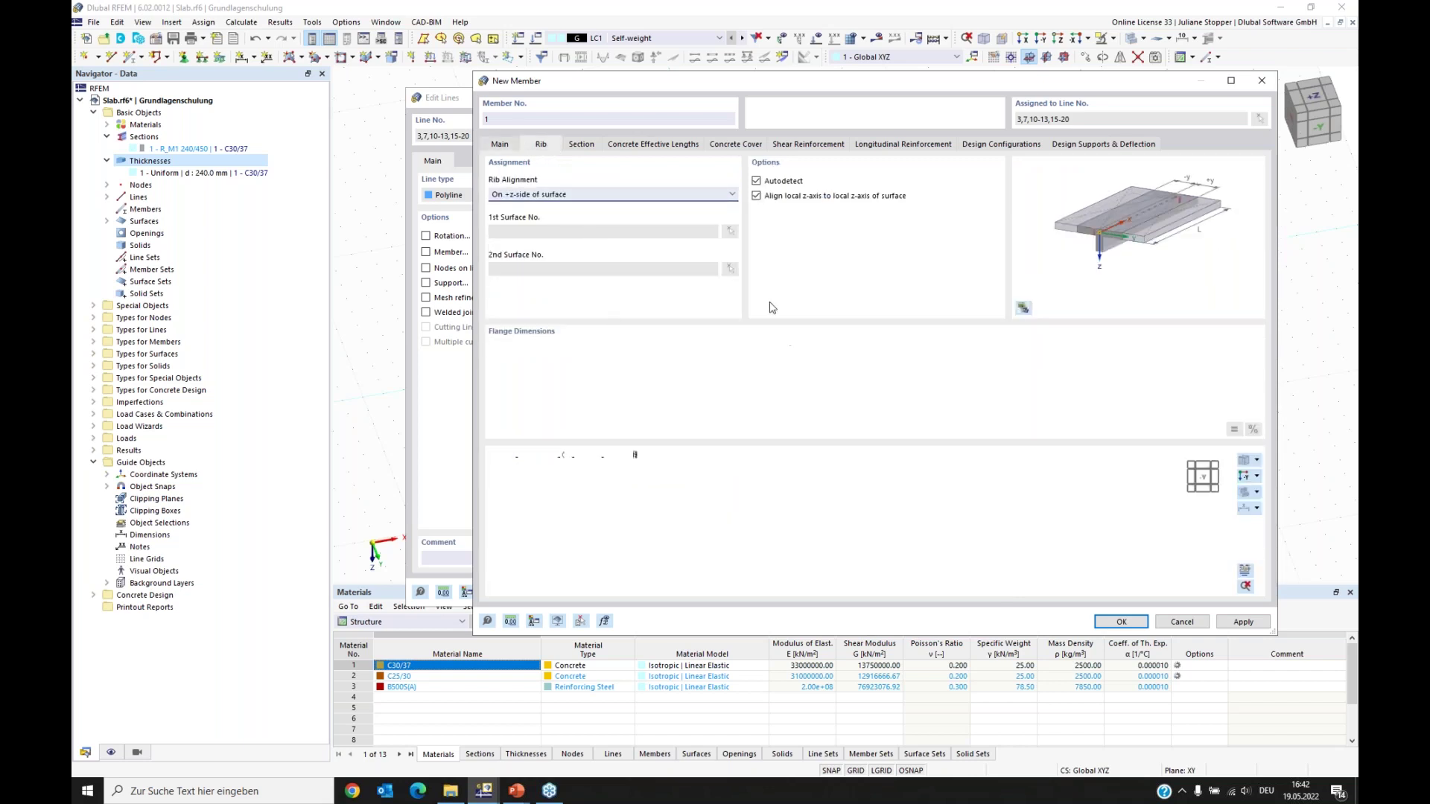
left_click(593, 196)
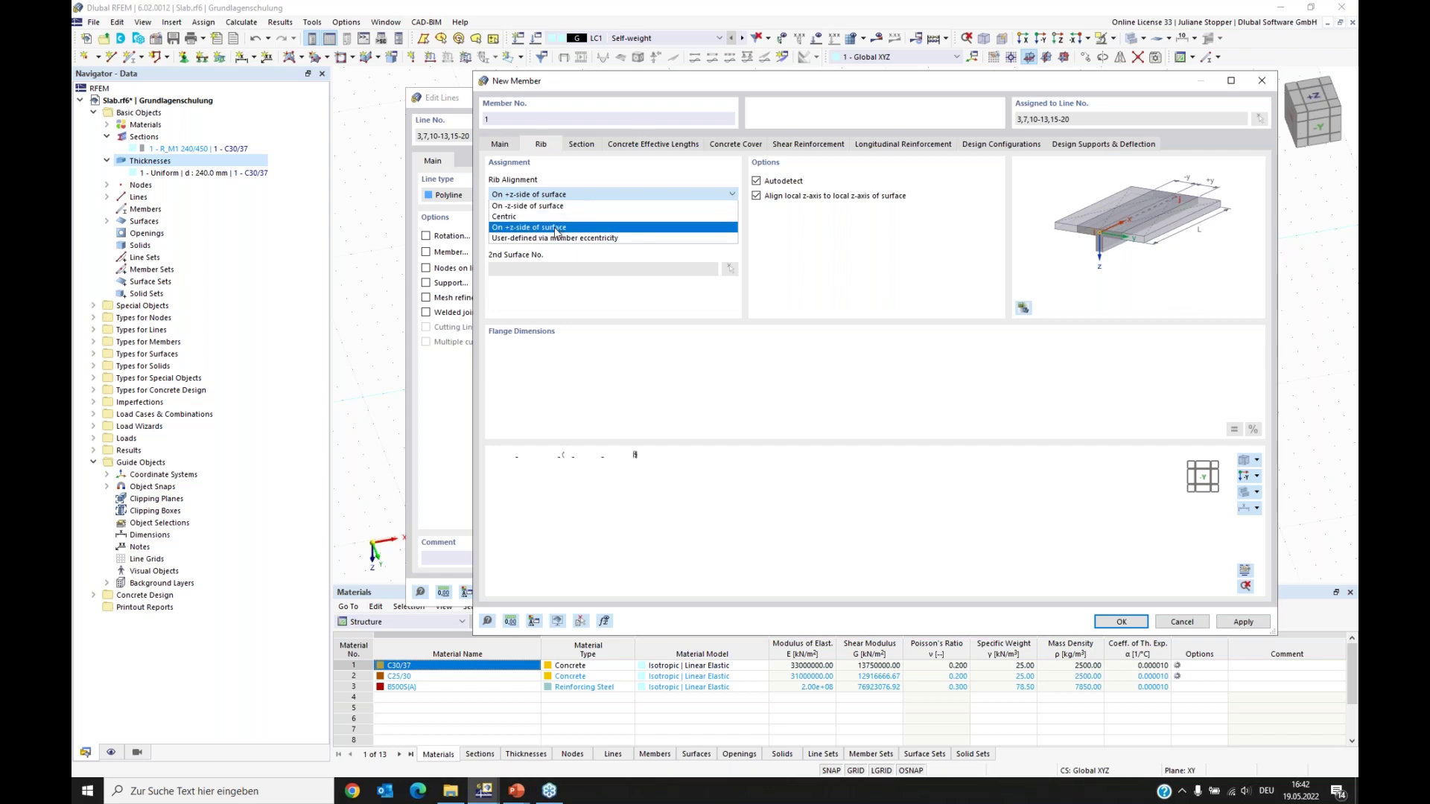
left_click(557, 206)
left_click(560, 195)
left_click(549, 217)
left_click(572, 198)
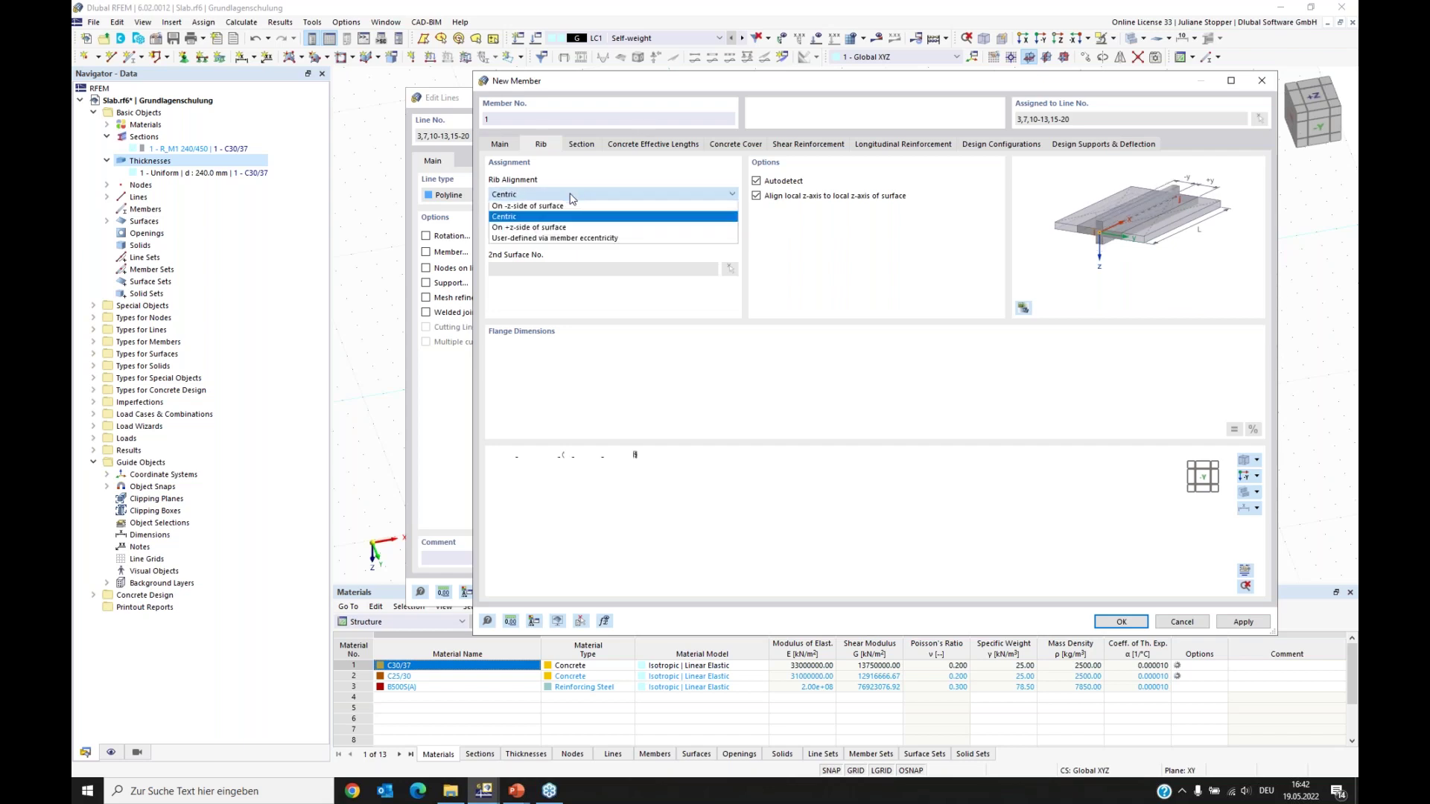
left_click(547, 229)
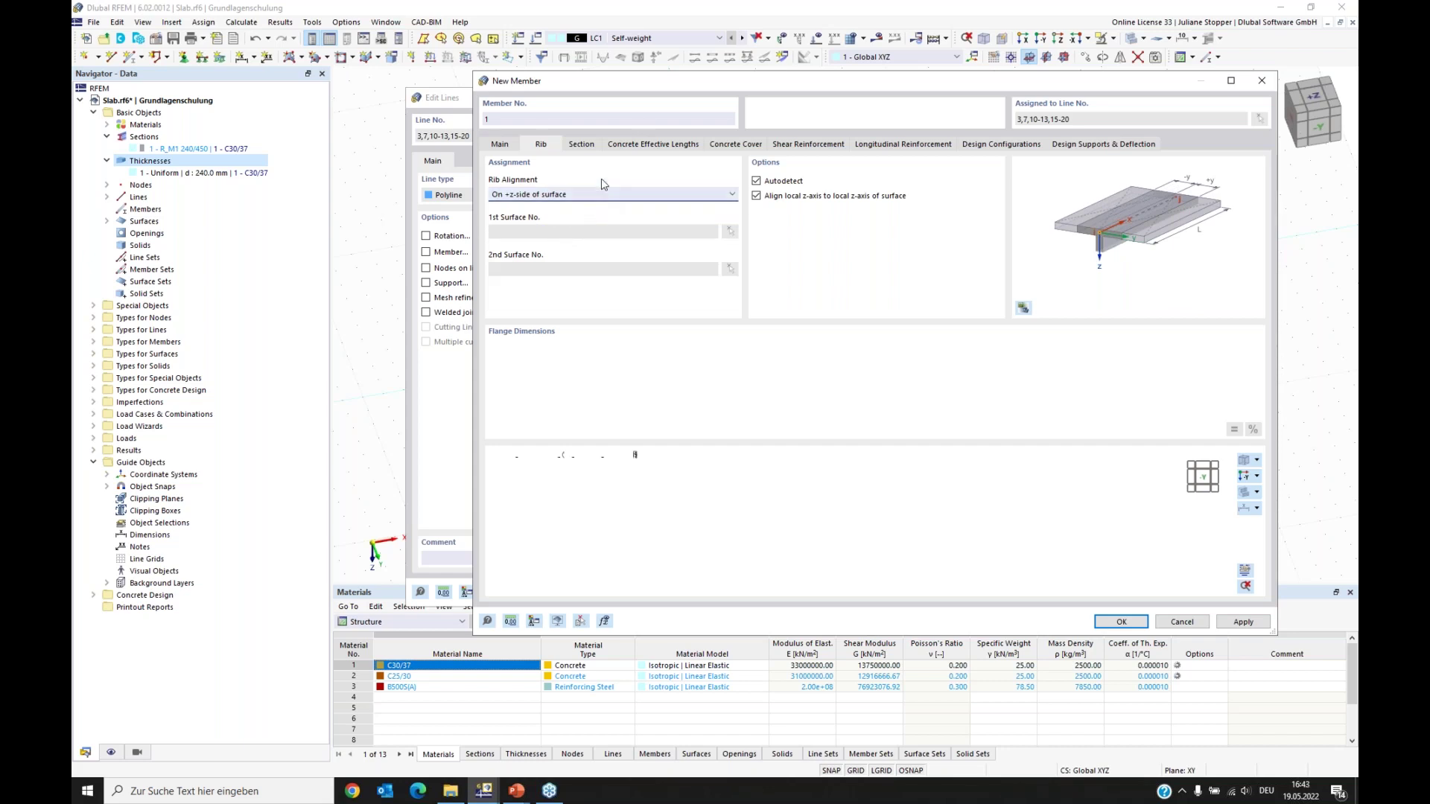
left_click(581, 144)
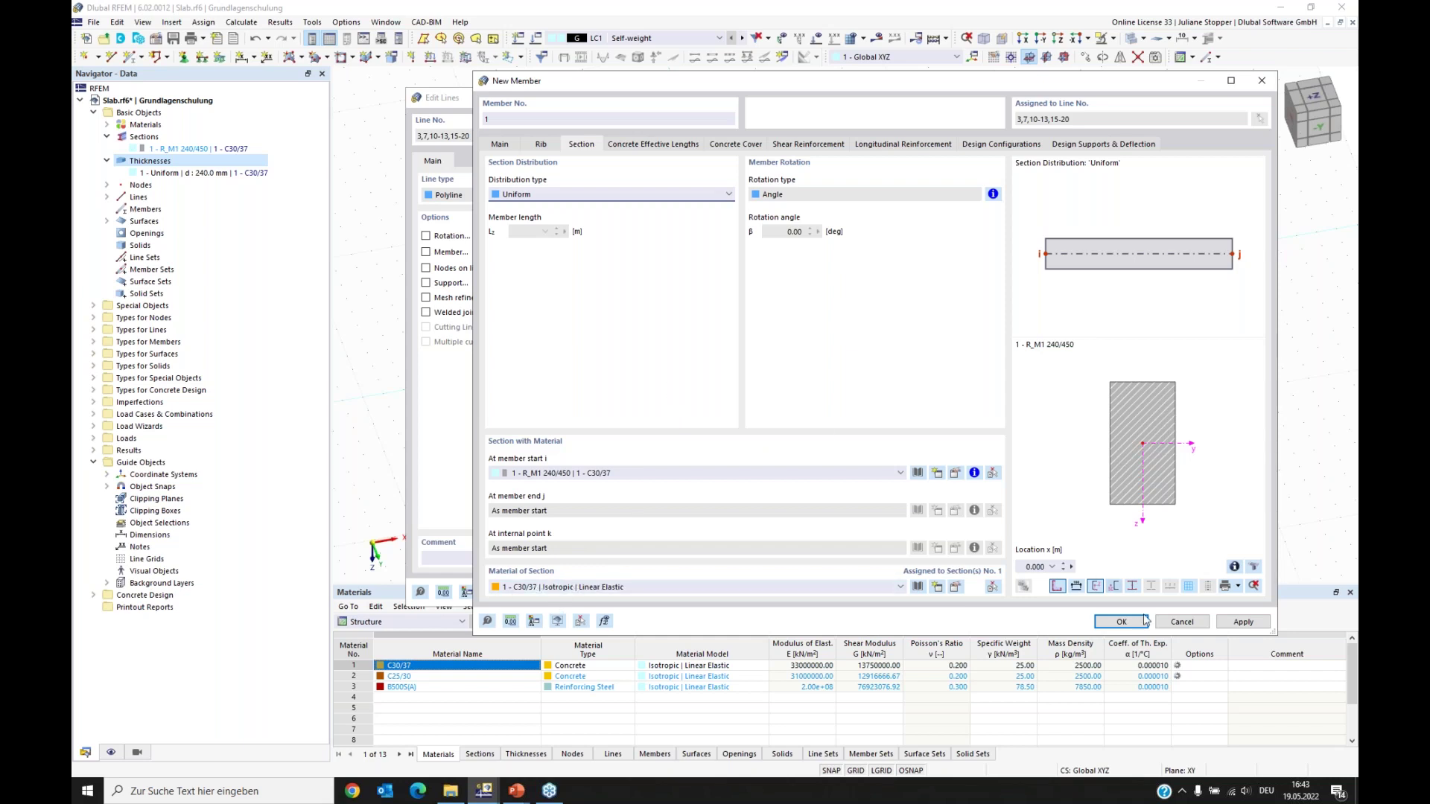
left_click(514, 145)
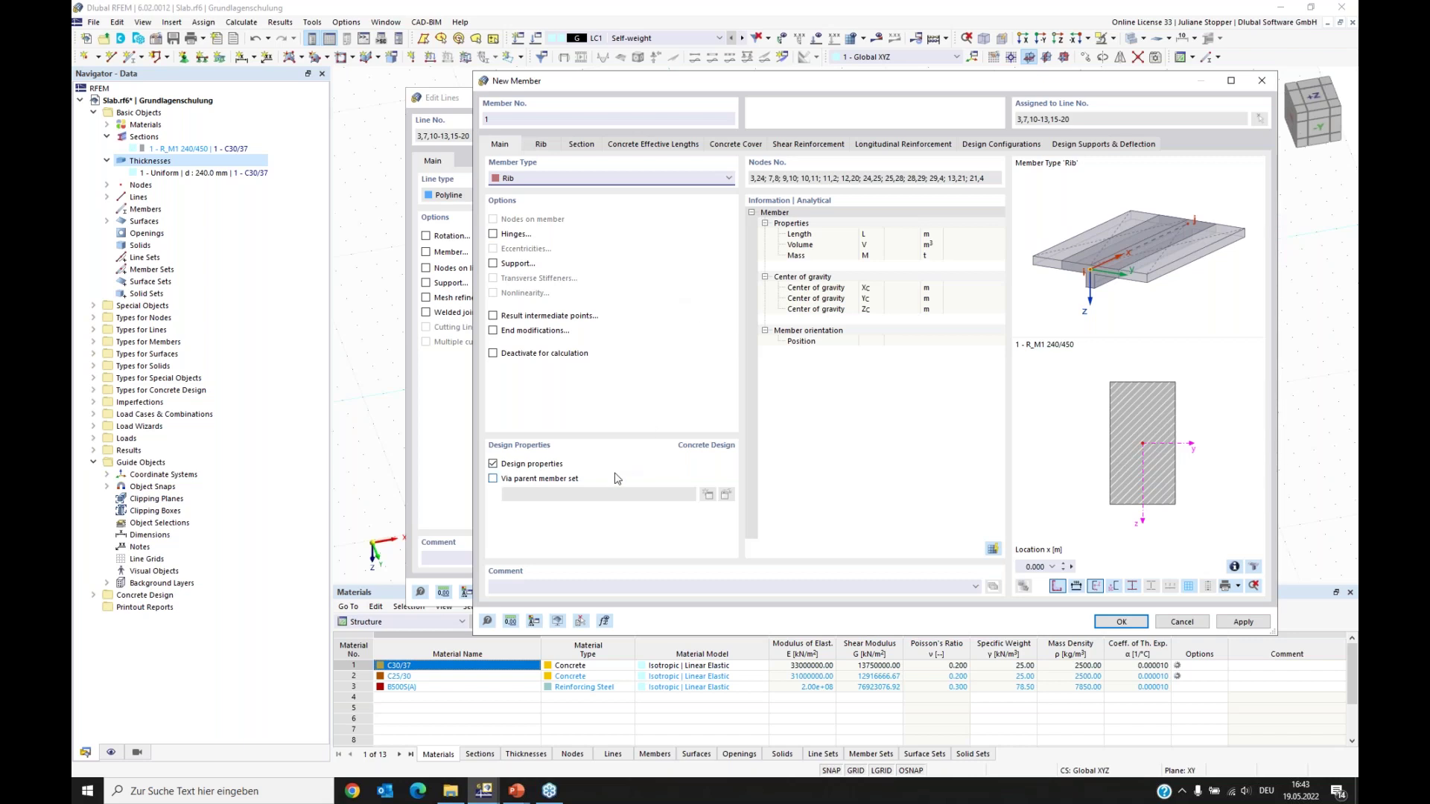
Step: Turn off the design properties for the new rib members and create them on the selected lines 3,7,10-13,15-20
left_click(493, 464)
left_click(493, 465)
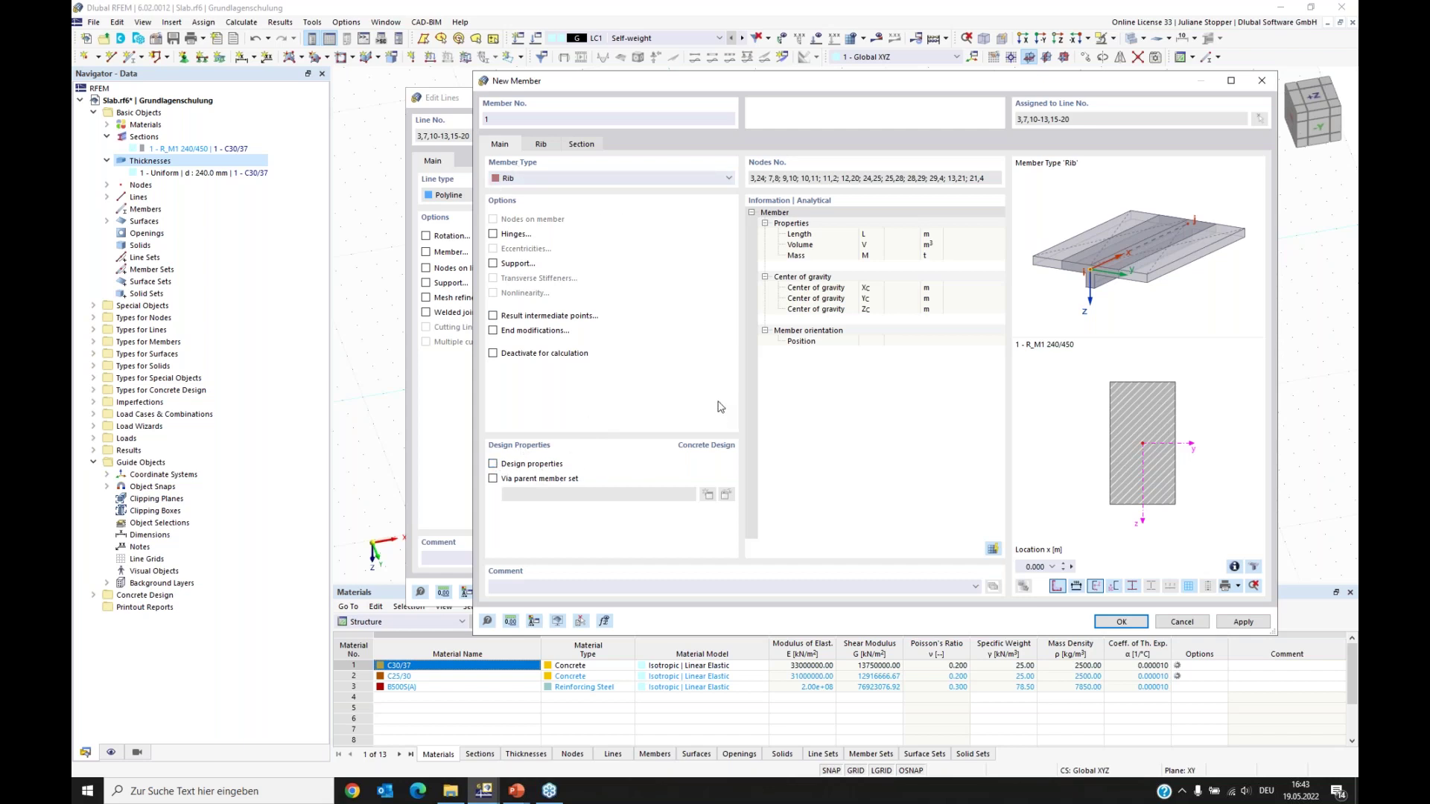
left_click(1120, 622)
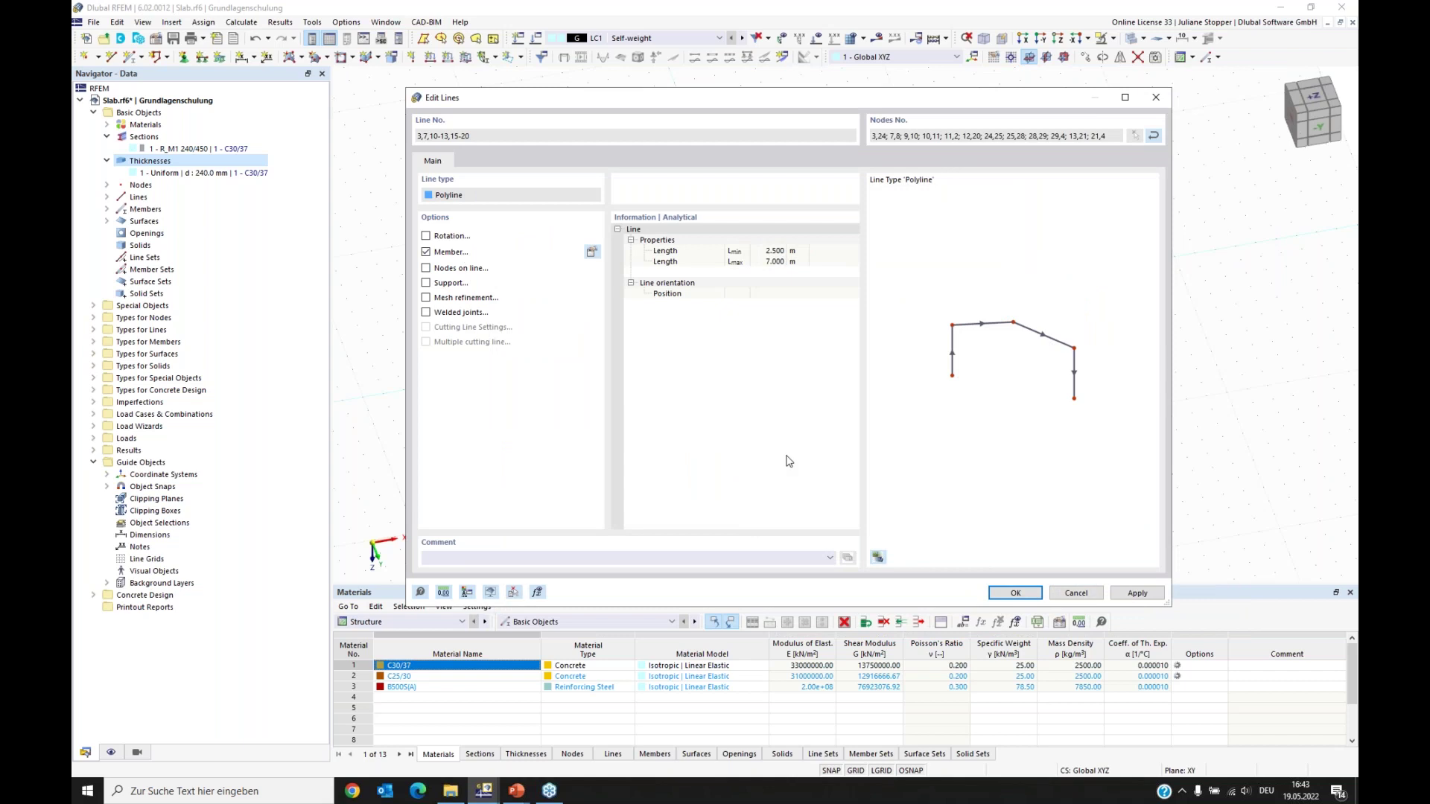
left_click(1015, 593)
Step: Create a new nodal support with its stiffness defined via a fictitious column and open the fictitious column parameters
middle_click_drag(876, 548, 744, 469, "ctrl")
middle_click_drag(707, 493, 1069, 494, "ctrl")
middle_click_drag(973, 494, 916, 501, "ctrl")
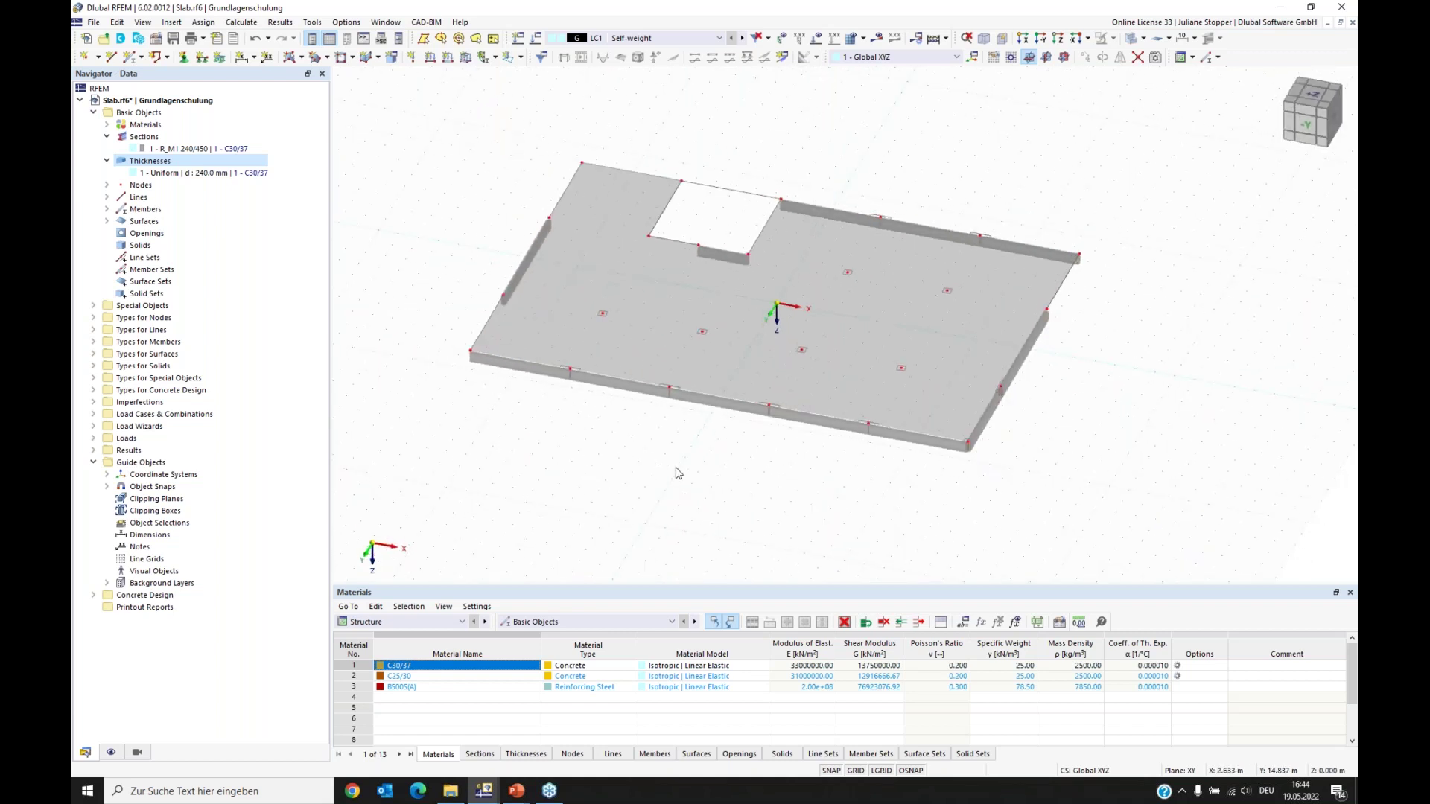
middle_click_drag(660, 467, 691, 490)
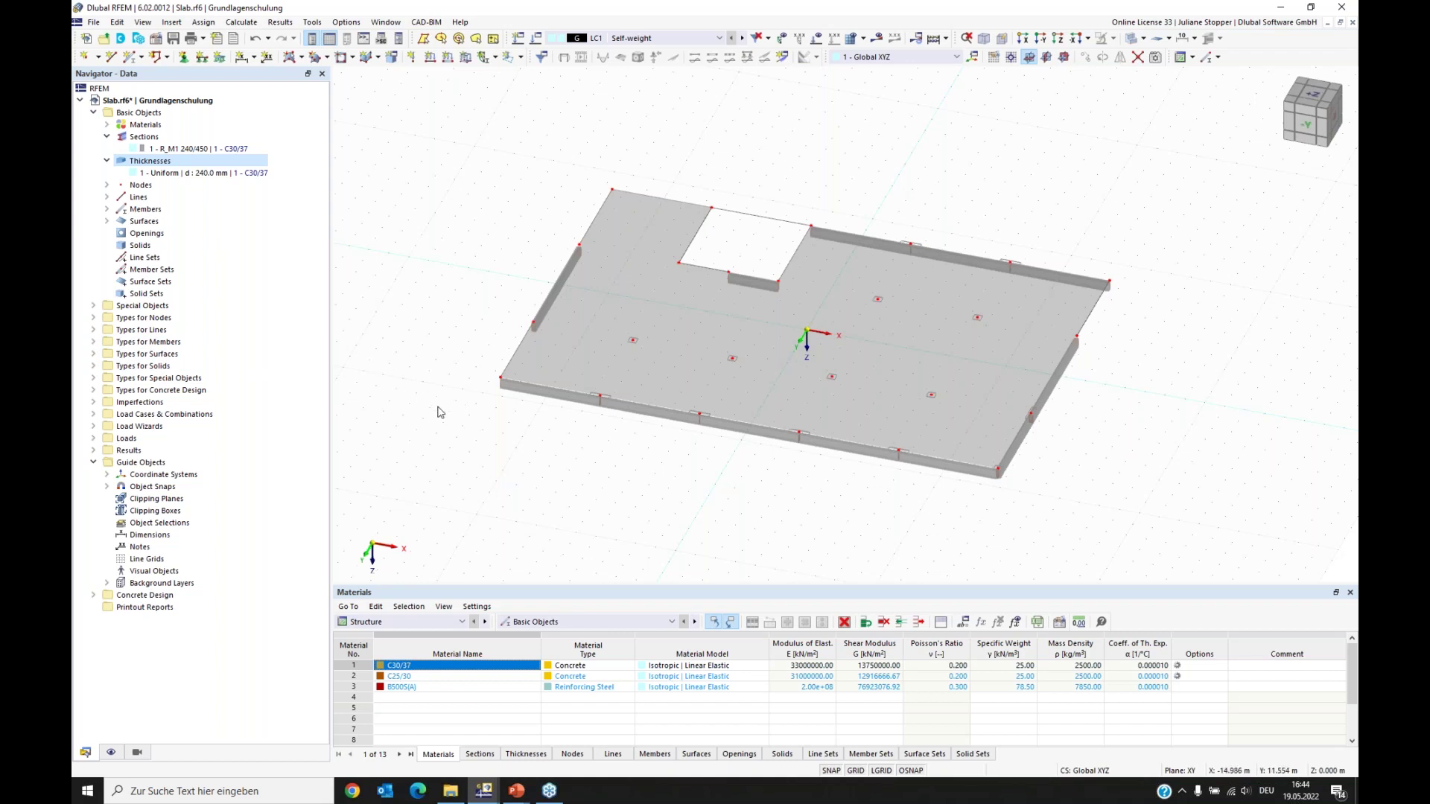
left_click(93, 318)
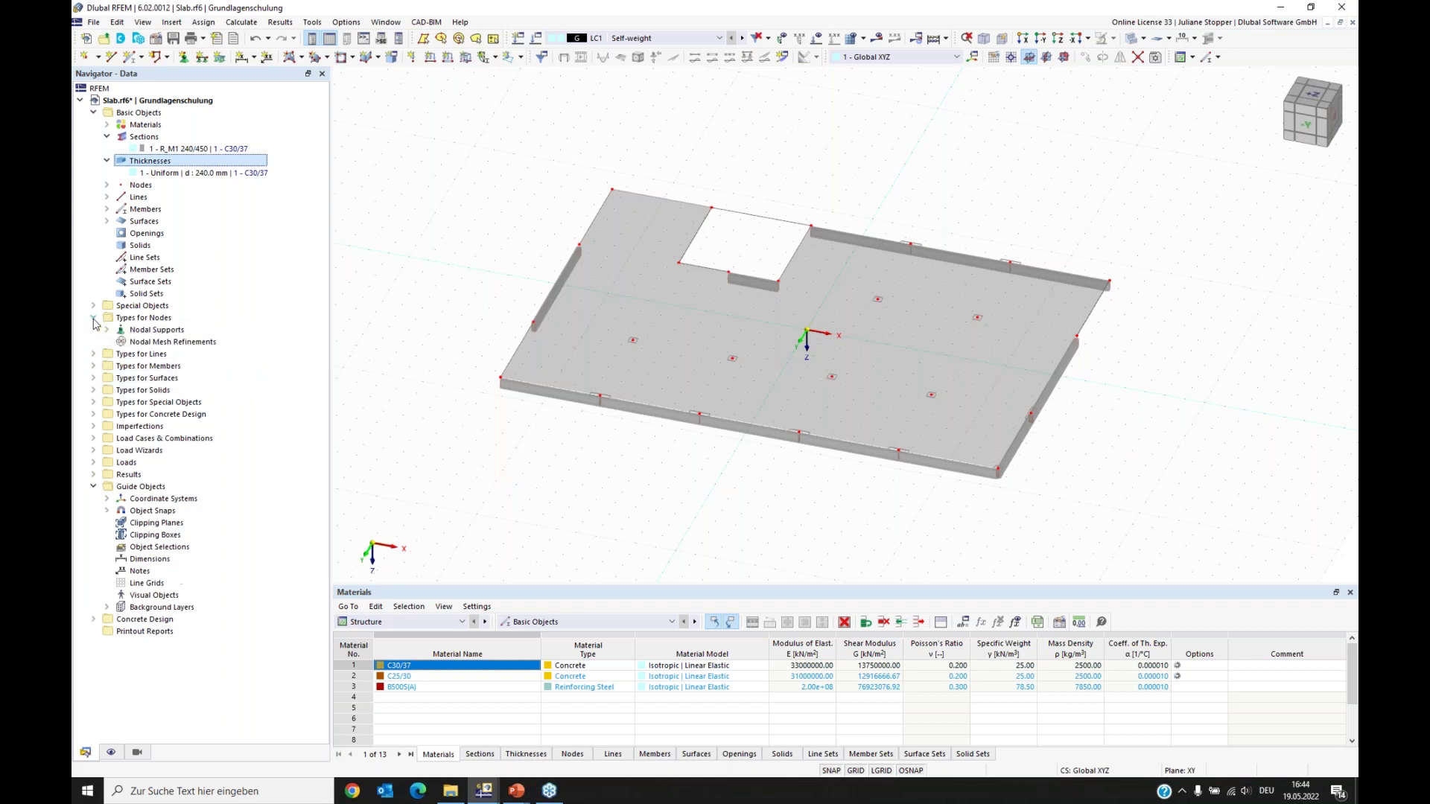
left_click(149, 332)
right_click(147, 334)
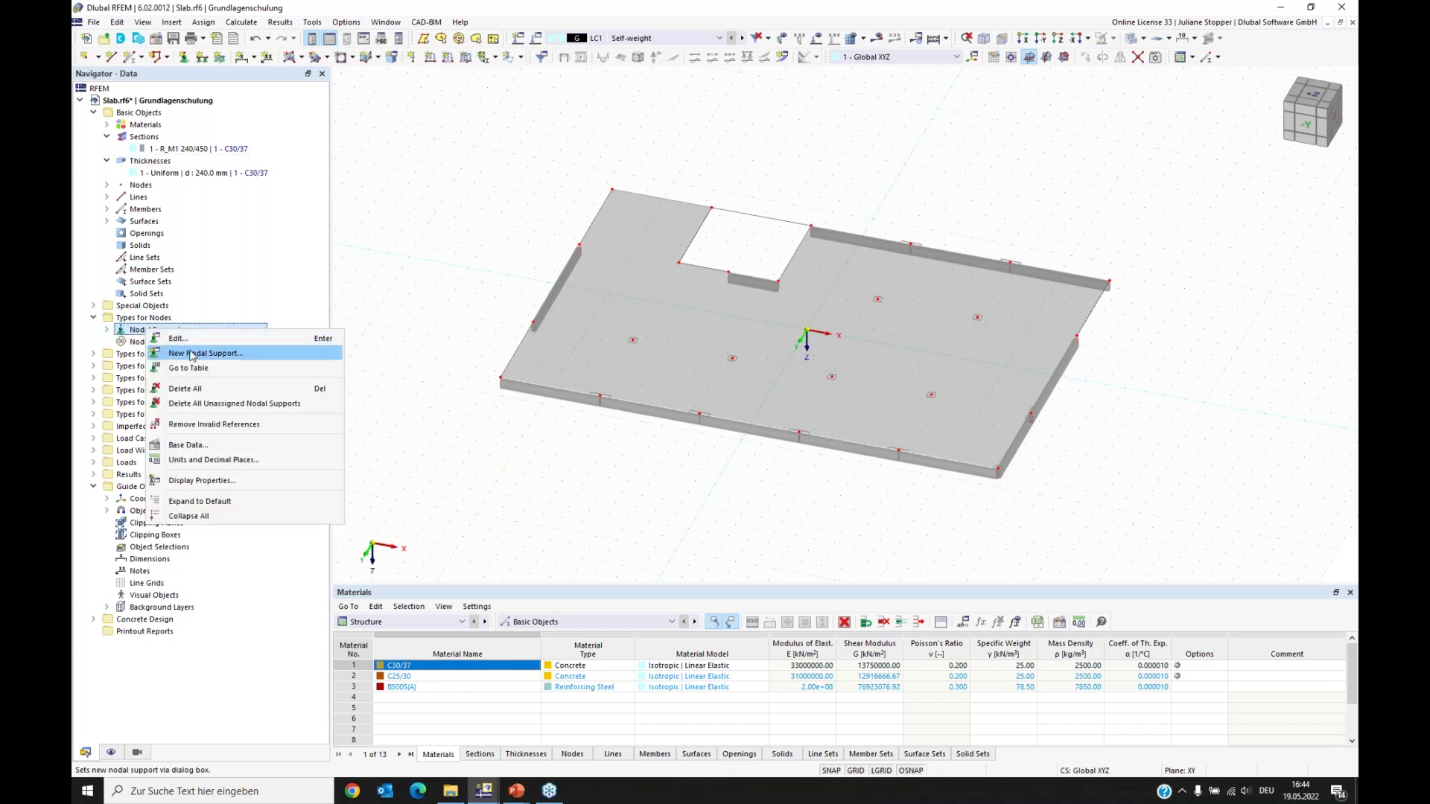
left_click(195, 358)
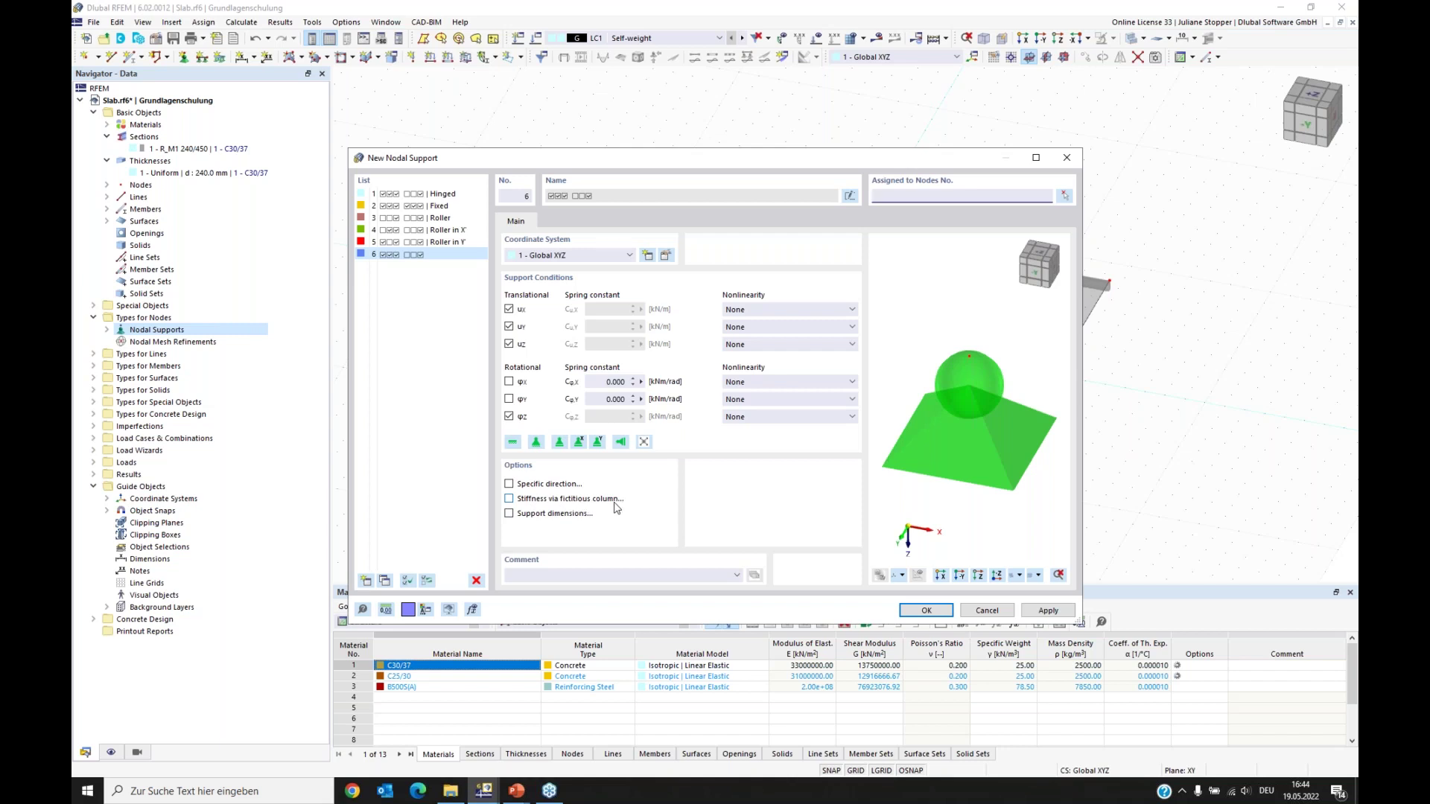
left_click(509, 499)
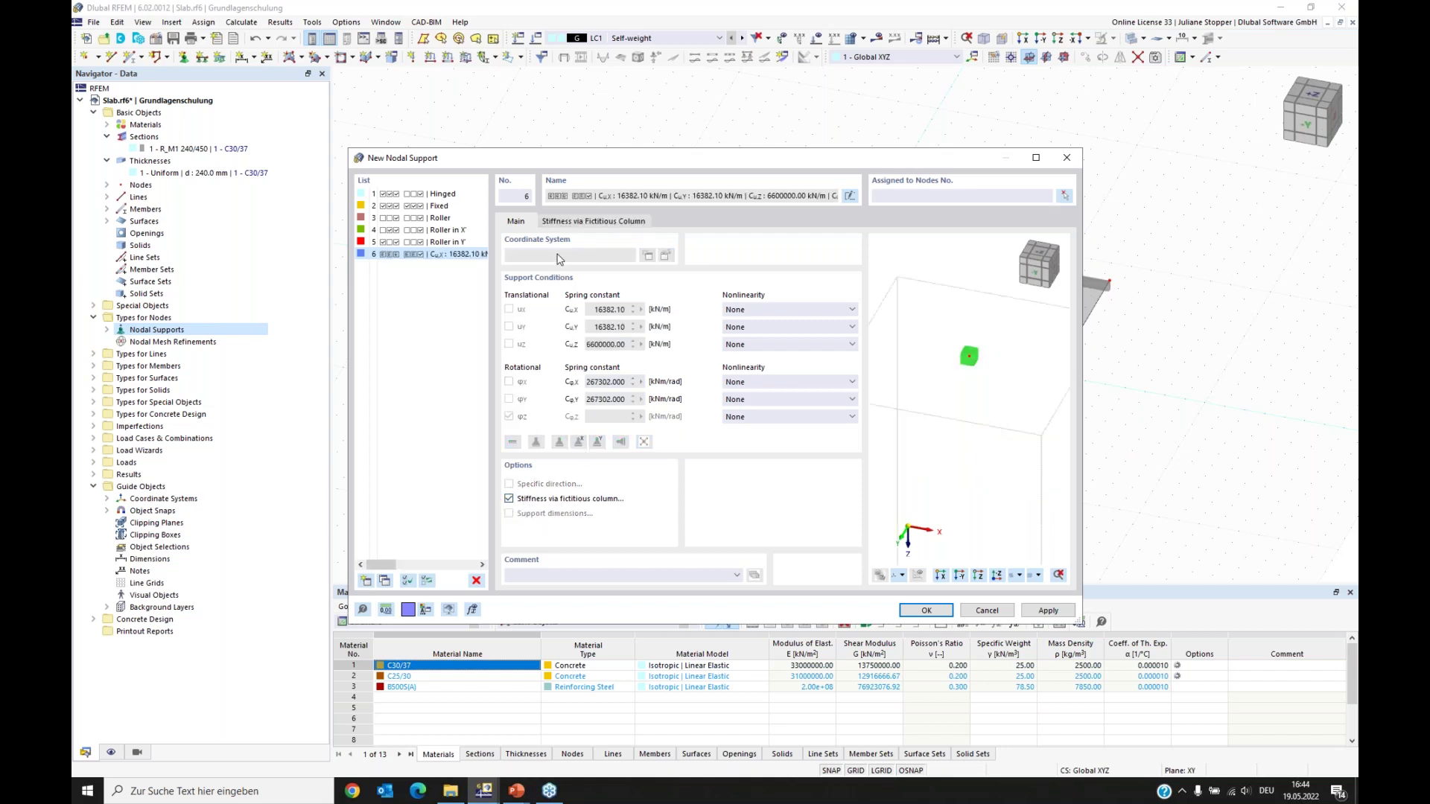
left_click(591, 222)
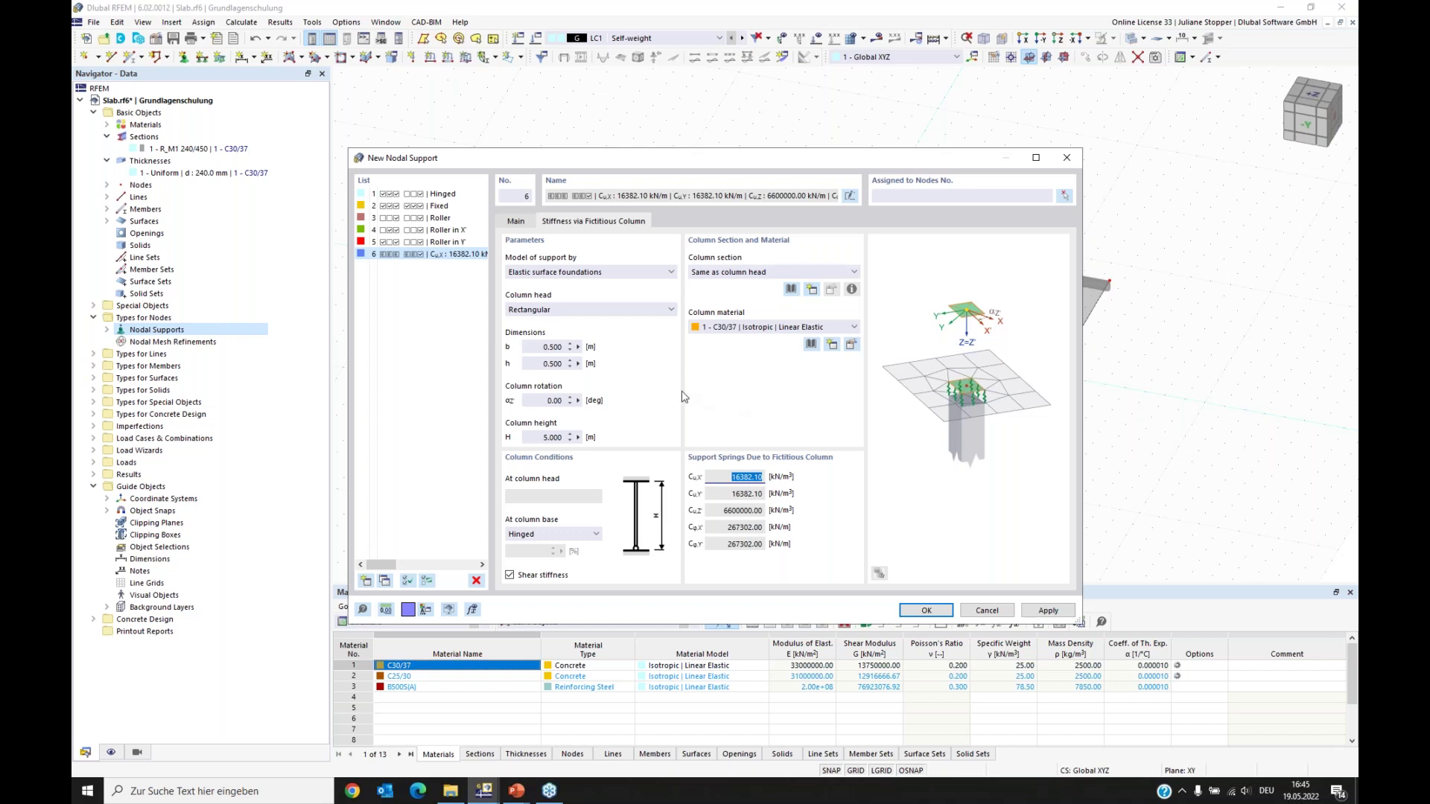
Step: Define the support as an elastic nodal support with a 0.400 × 0.400 m column head, 3.250 m column height and material C25/30
left_click(611, 276)
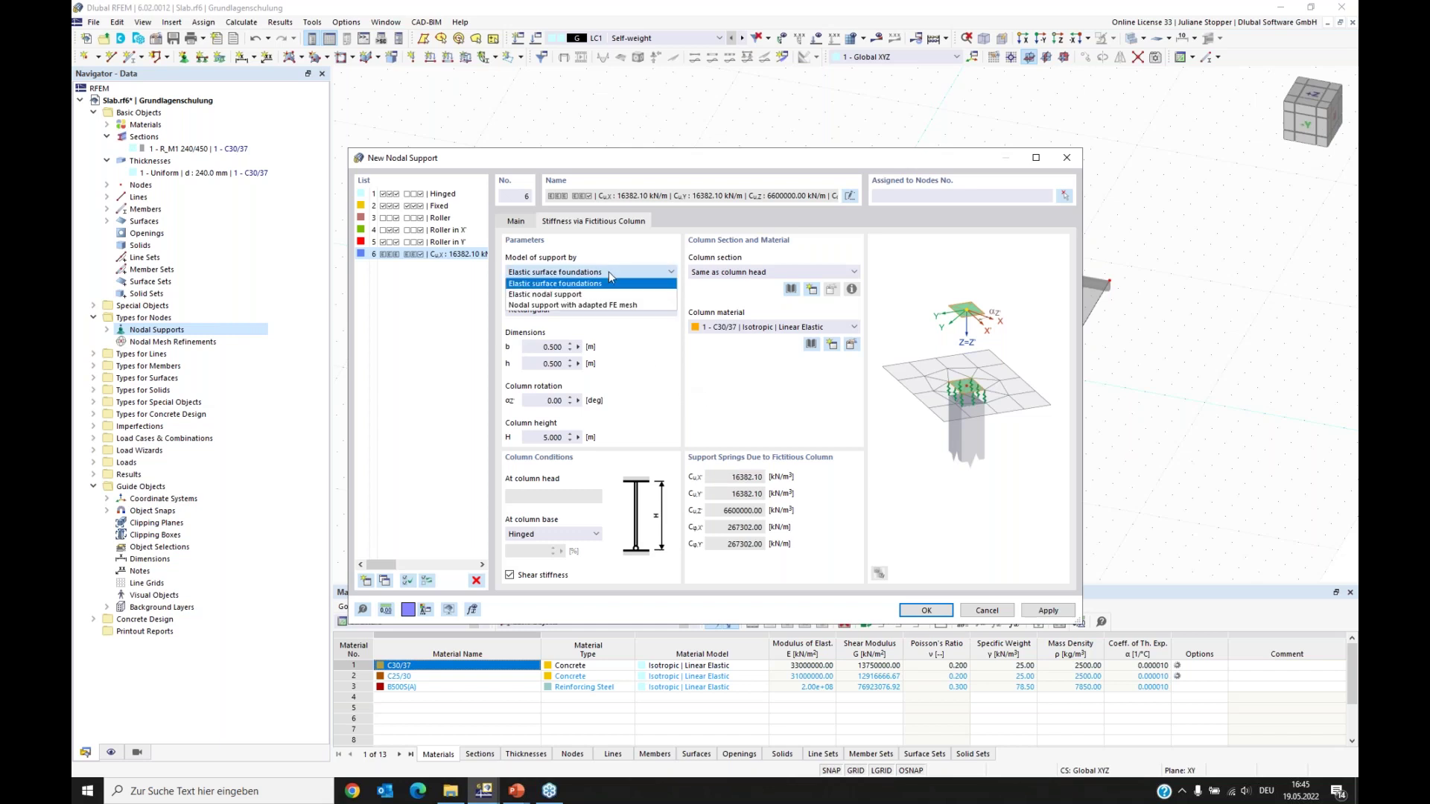
left_click(532, 295)
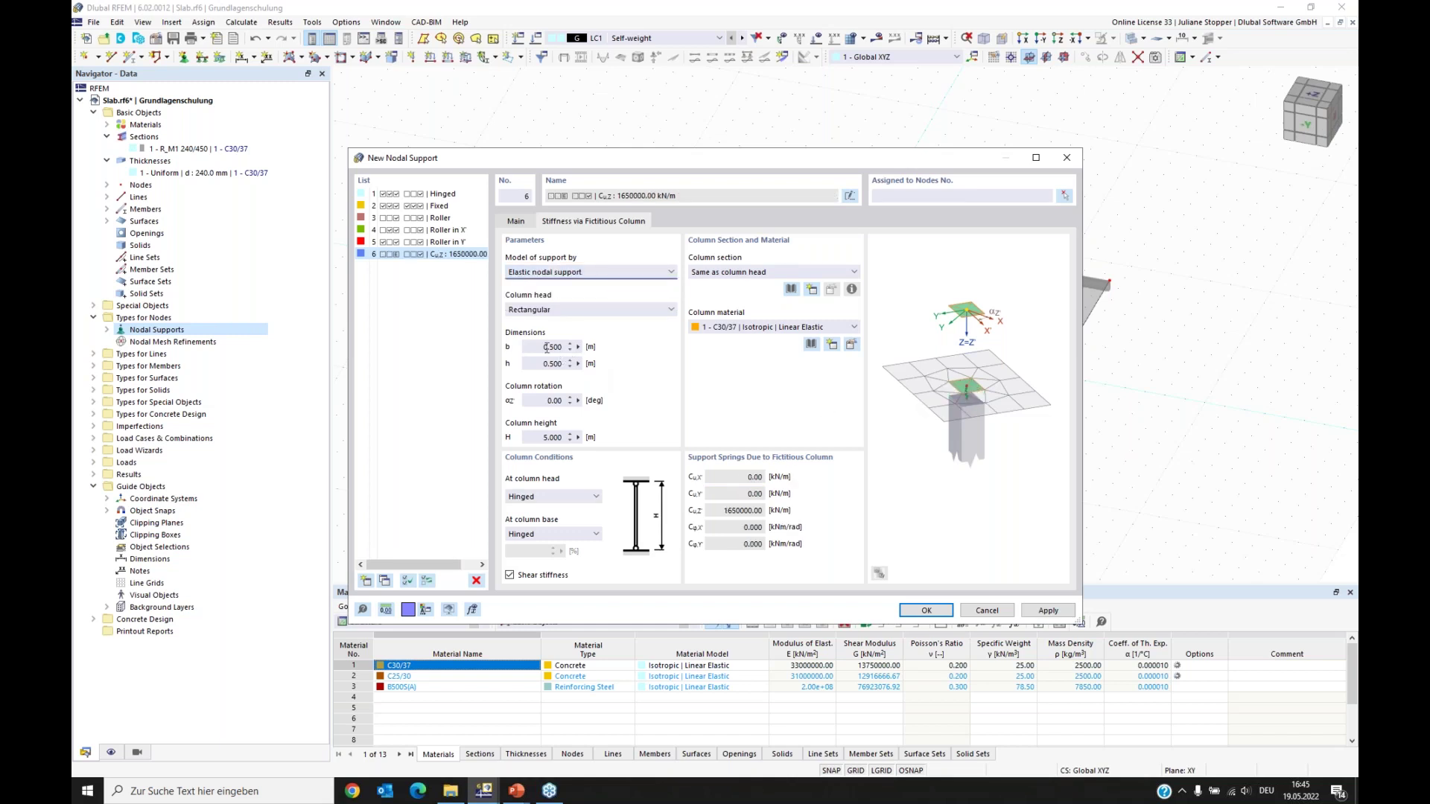
left_click_drag(549, 346, 568, 347)
type("40")
left_click_drag(551, 364, 578, 363)
type("40")
left_click_drag(537, 437, 580, 437)
type("3.250")
left_click(743, 327)
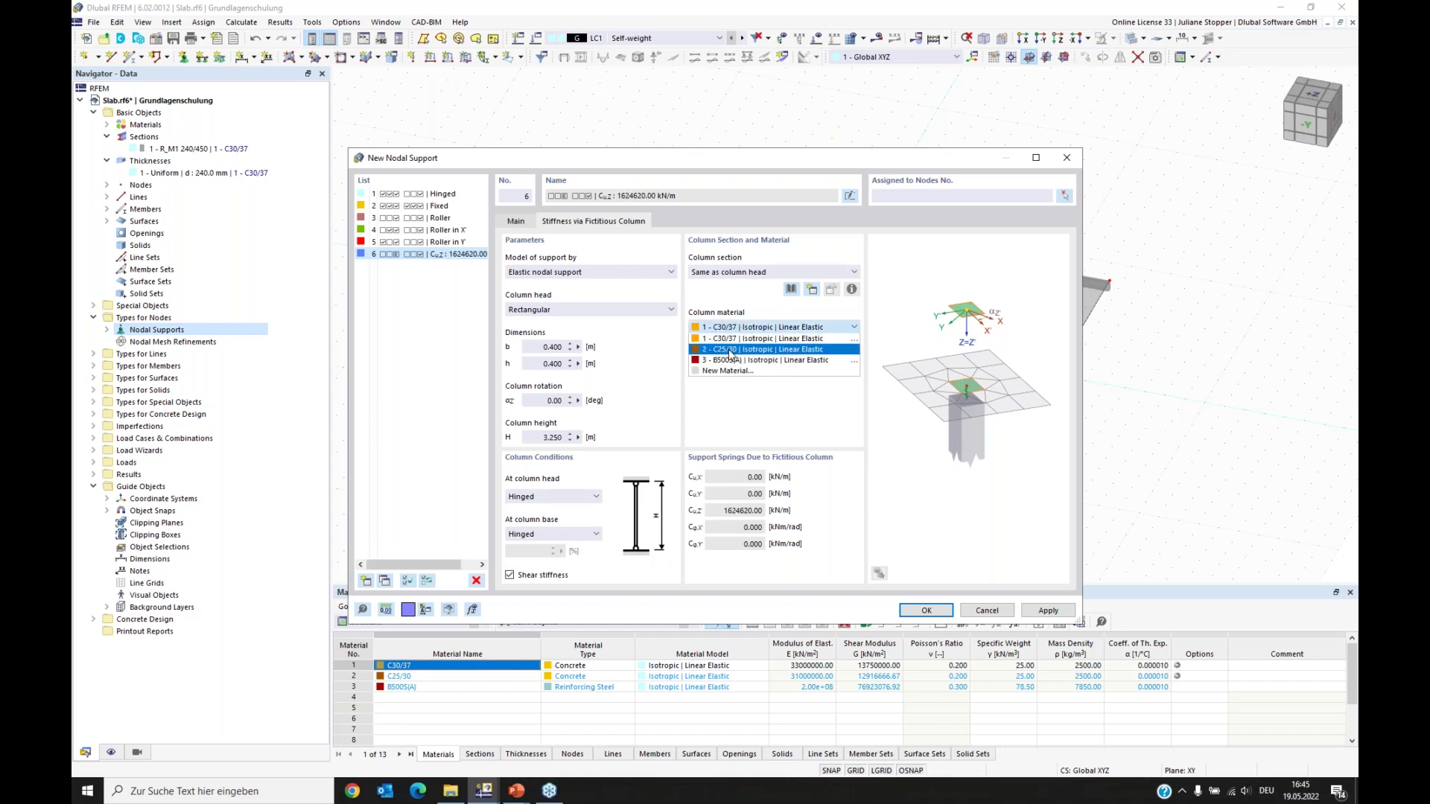
left_click(730, 349)
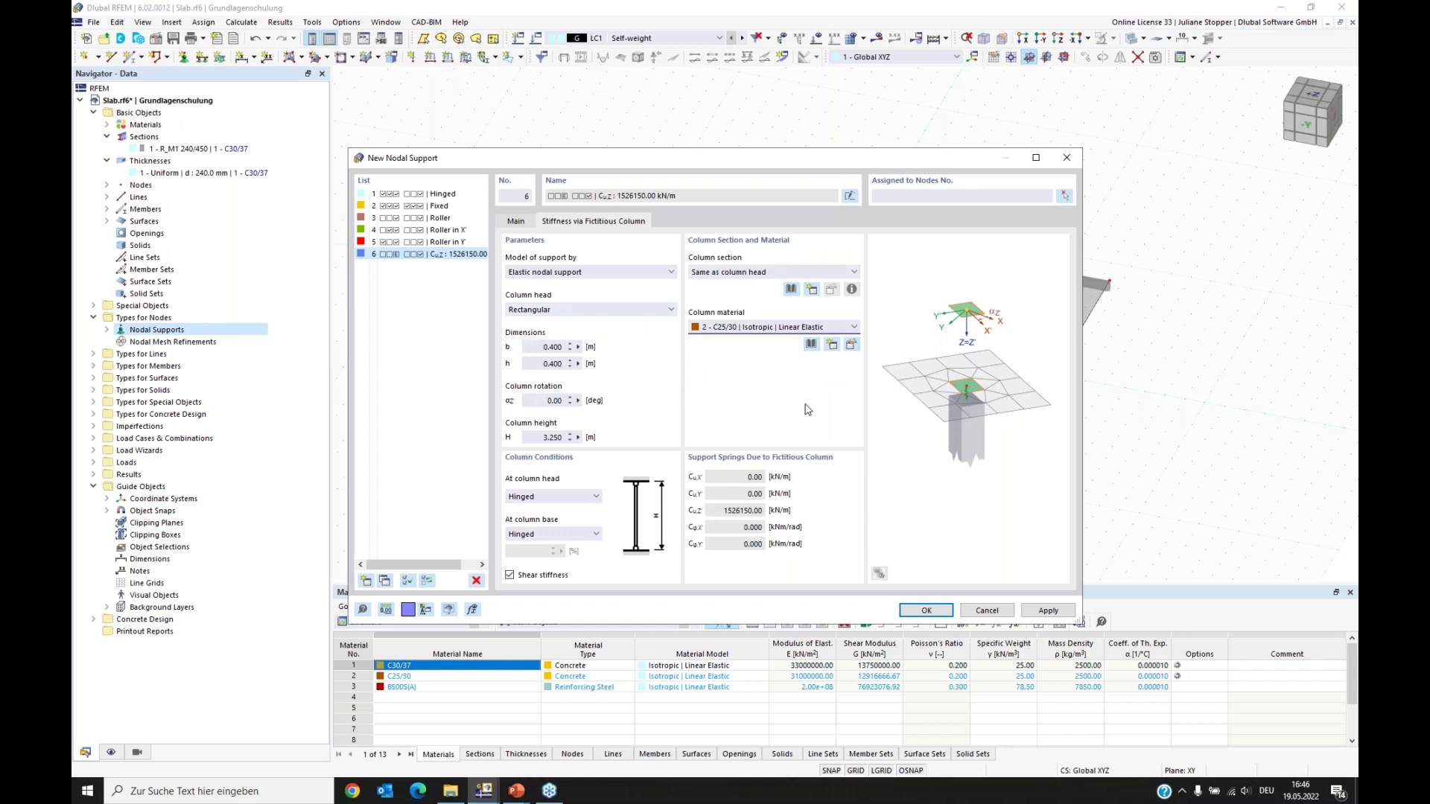
Step: Assign the square column support to the six interior column nodes and the slab's front corner node (4,16-19,22,23), and apply it
left_click(1065, 197)
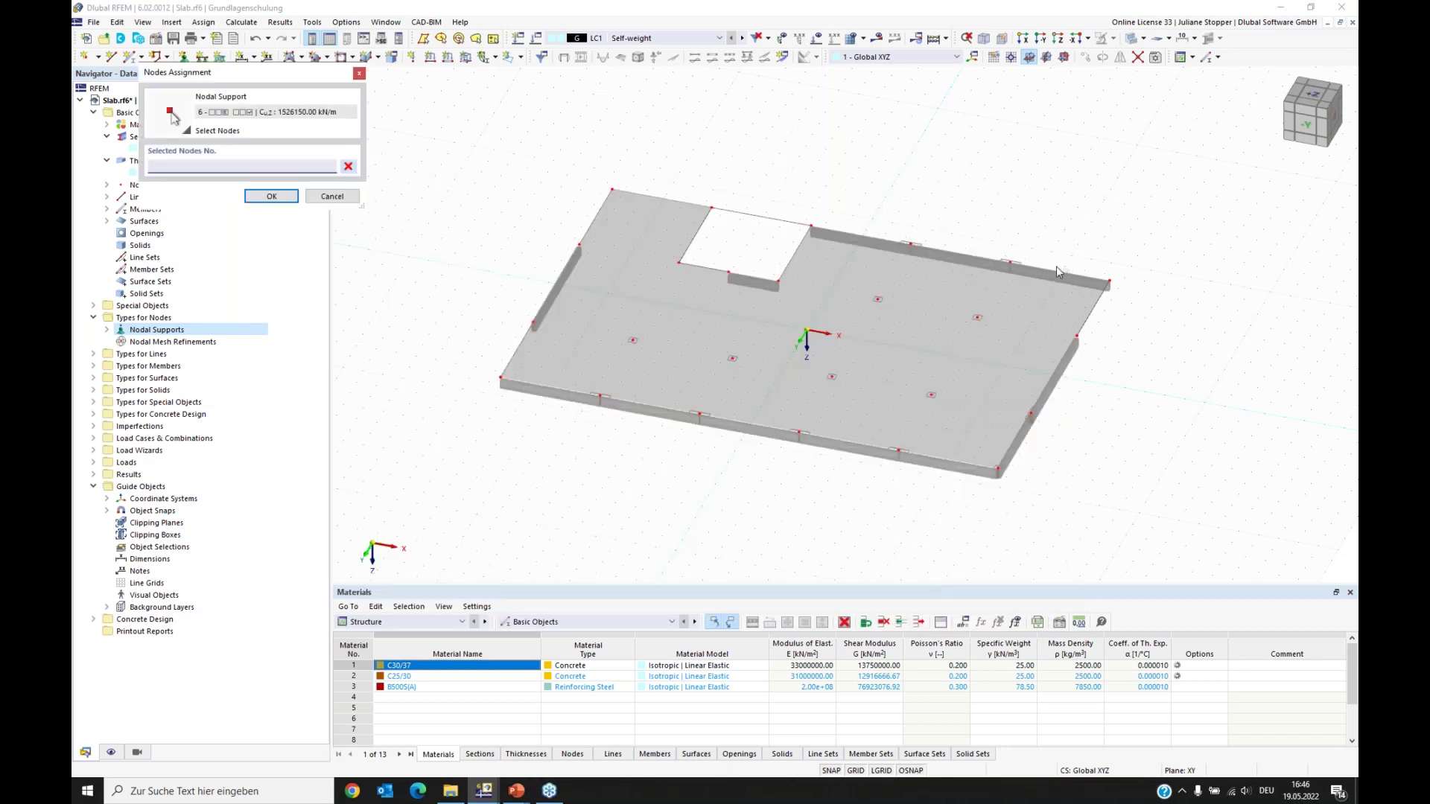
left_click(633, 341)
left_click(732, 358)
left_click(832, 376)
left_click(878, 299)
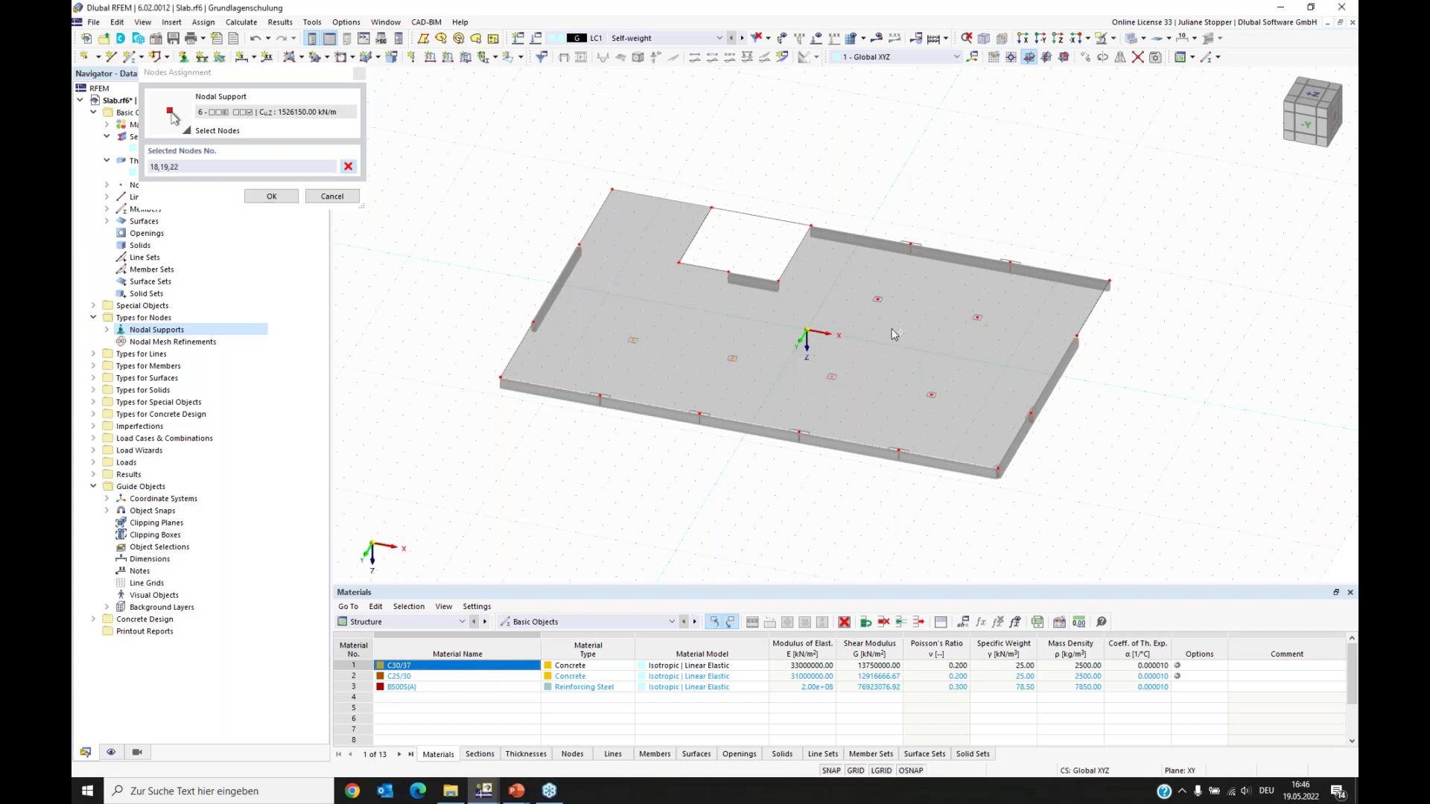
left_click(978, 318)
left_click(931, 395)
left_click(996, 468)
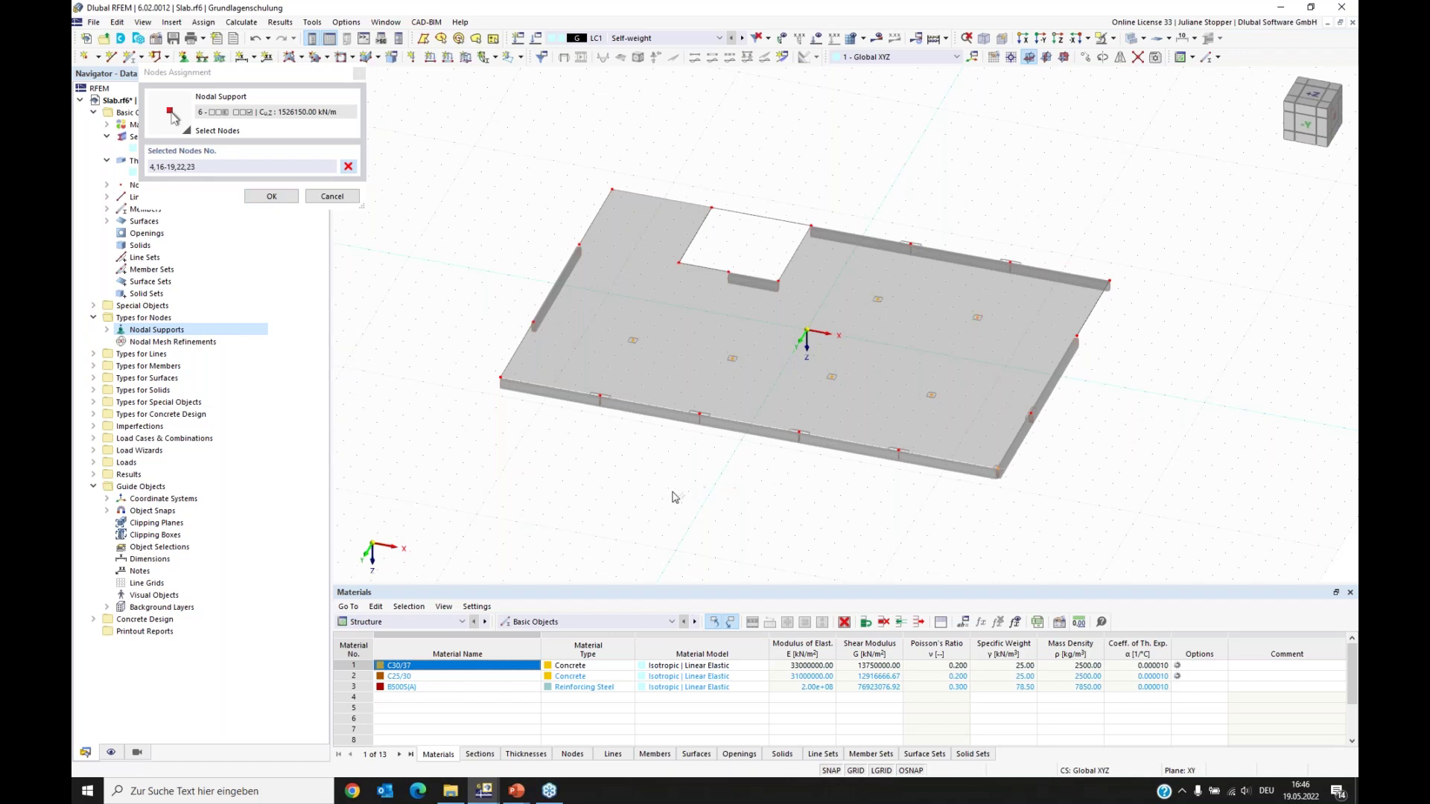
left_click(272, 198)
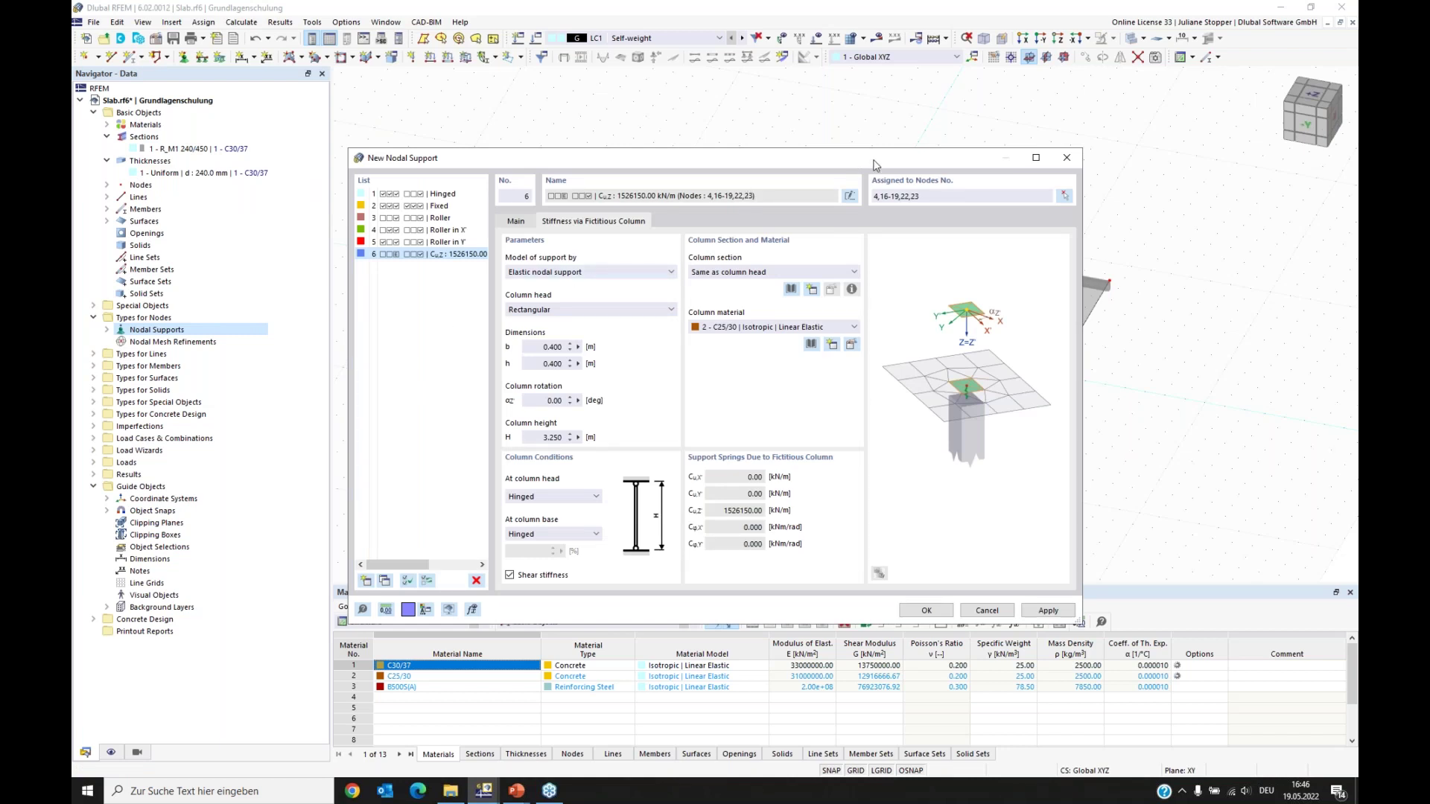
left_click_drag(869, 159, 601, 146)
left_click(779, 598)
left_click_drag(447, 146, 345, 176)
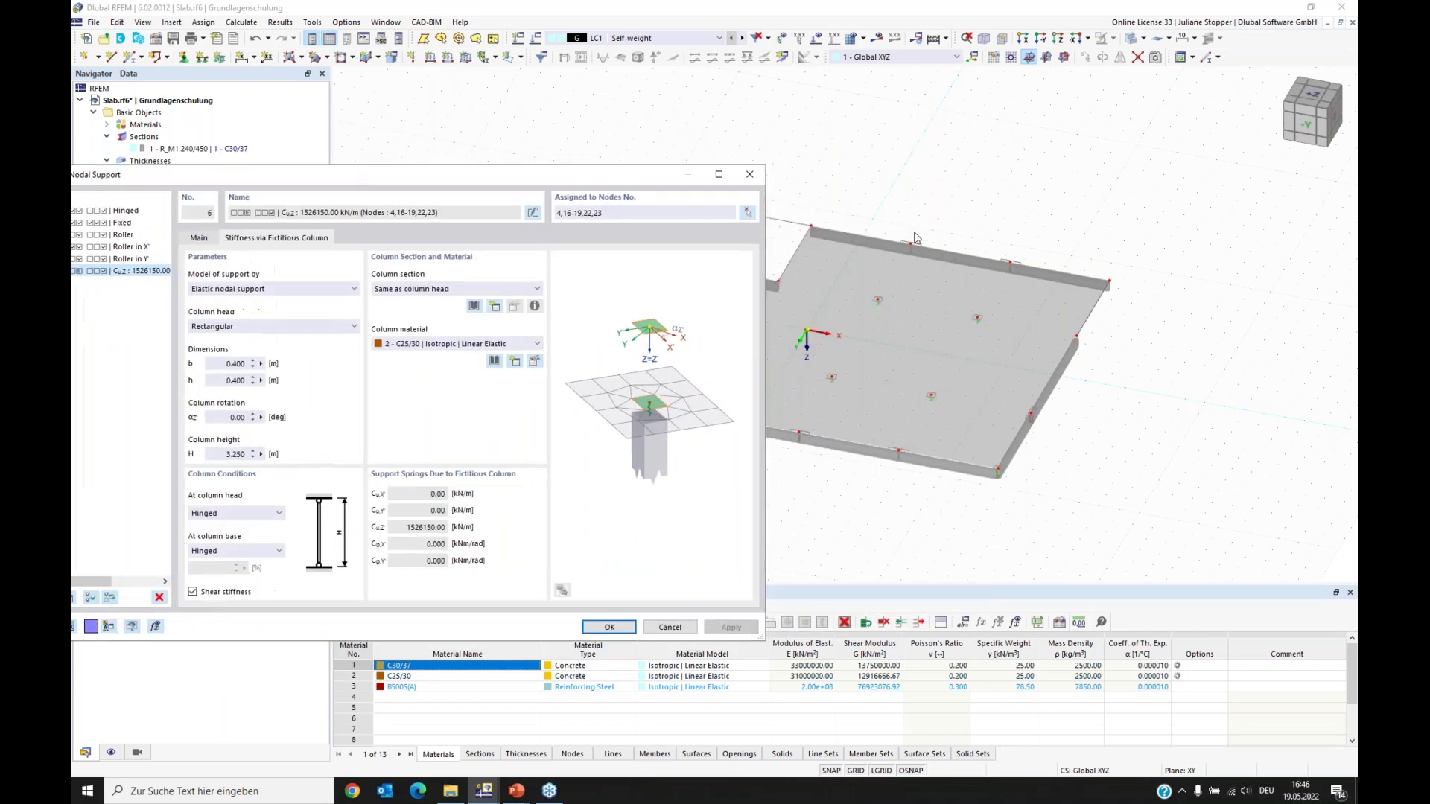
Step: Delete the unassigned default nodal supports 1-5 from the support list
left_click_drag(595, 177, 823, 163)
left_click_drag(346, 246, 348, 198)
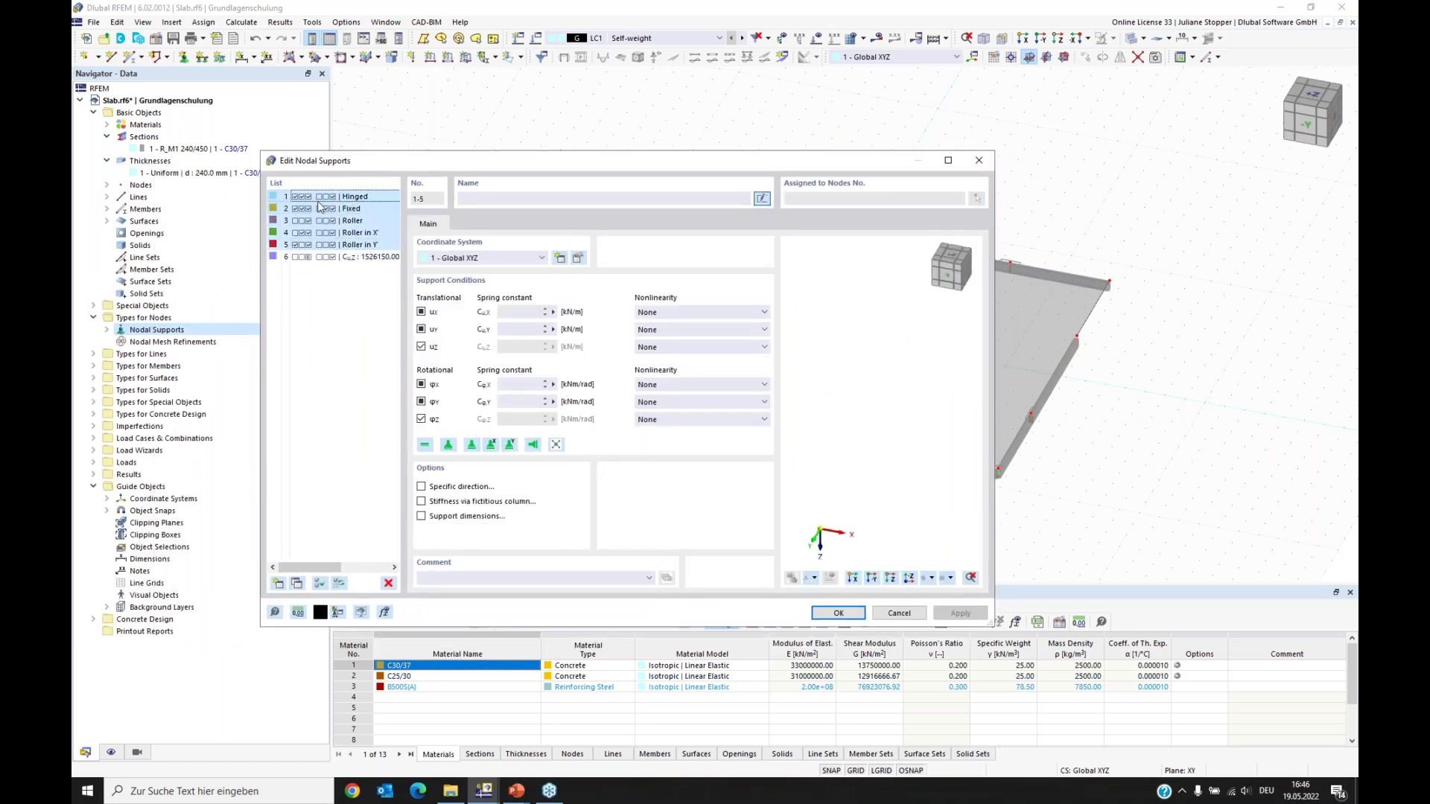
left_click(388, 583)
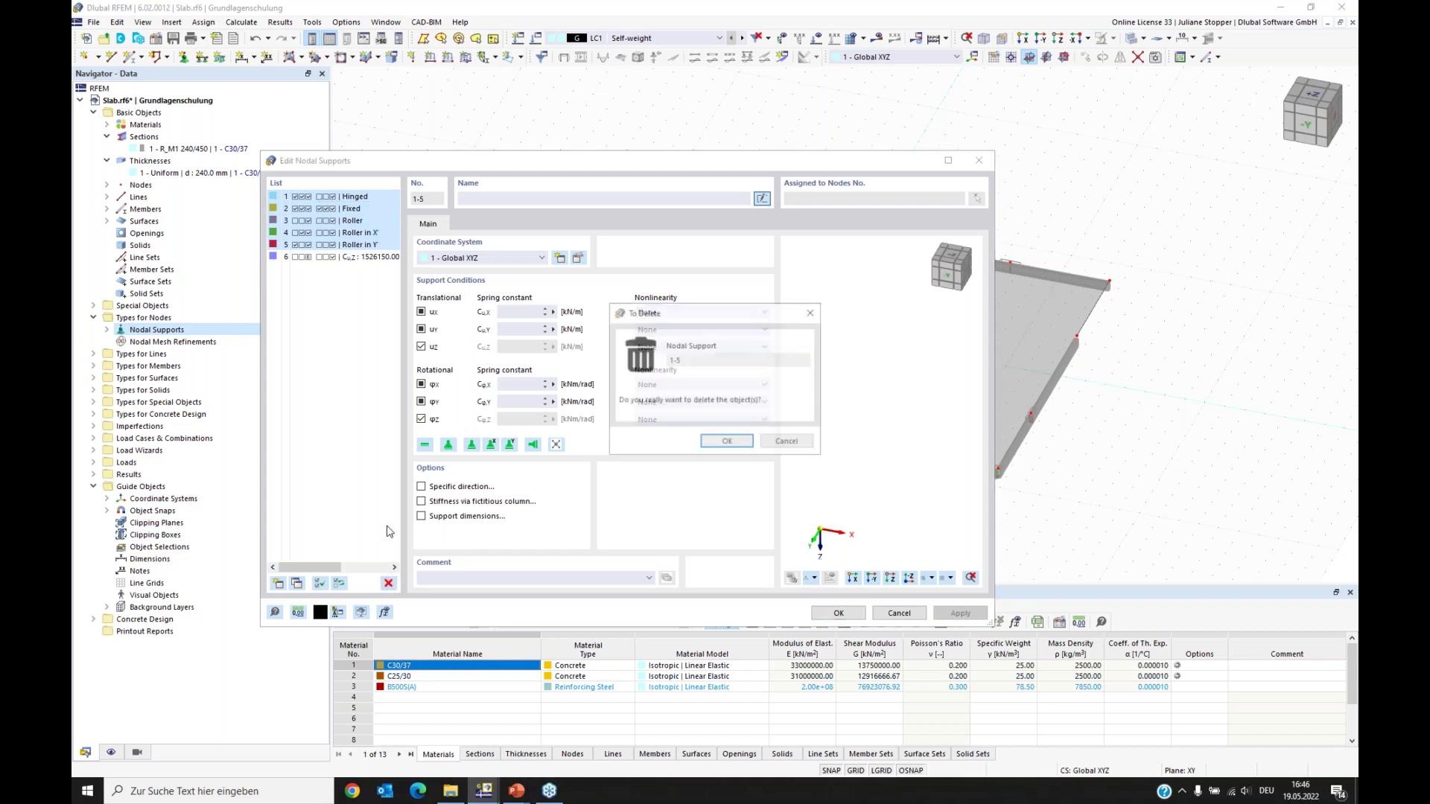
left_click(729, 444)
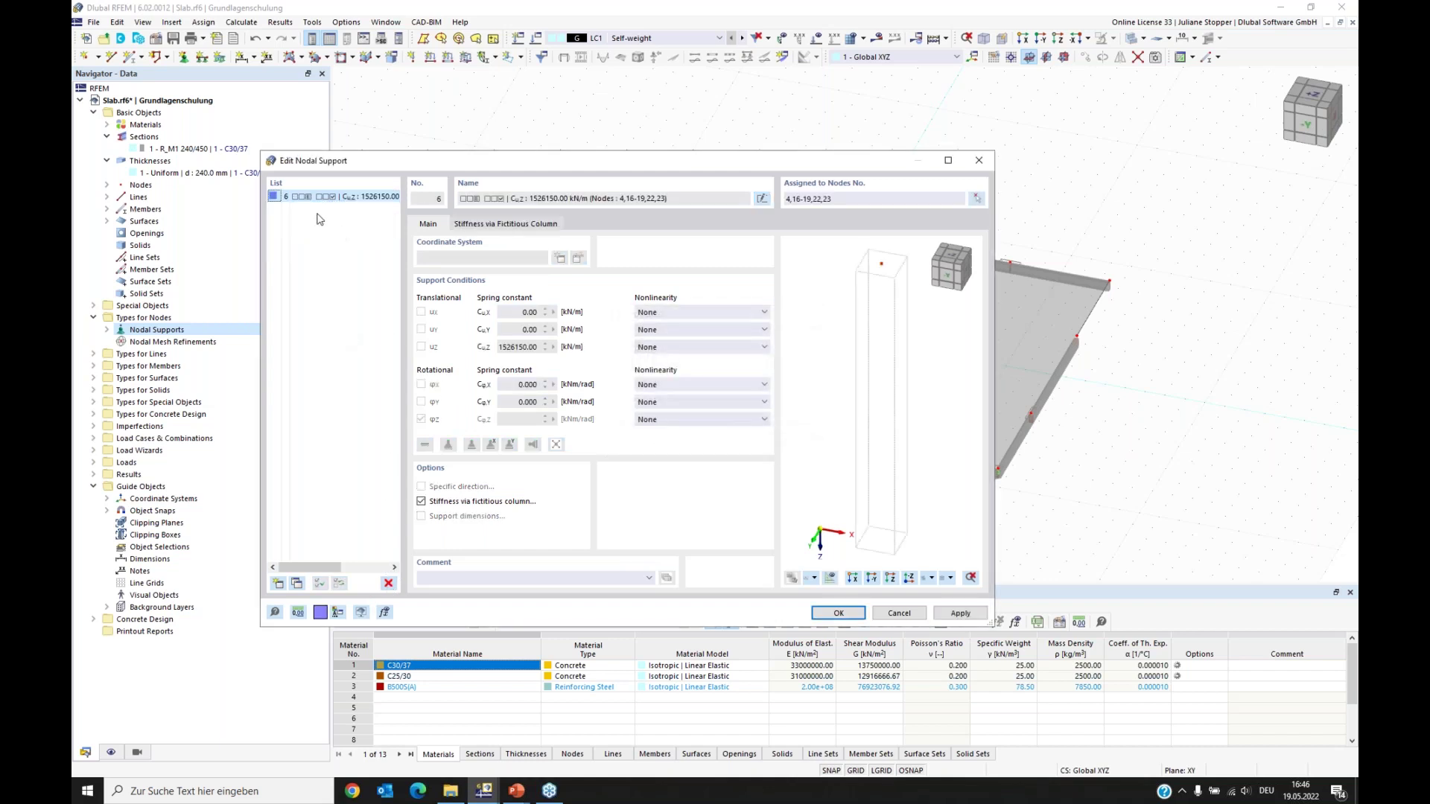
Step: Copy the square column support and set the copy's column head dimensions to b 1.000 m and h 0.250 m
left_click(355, 198)
left_click(297, 585)
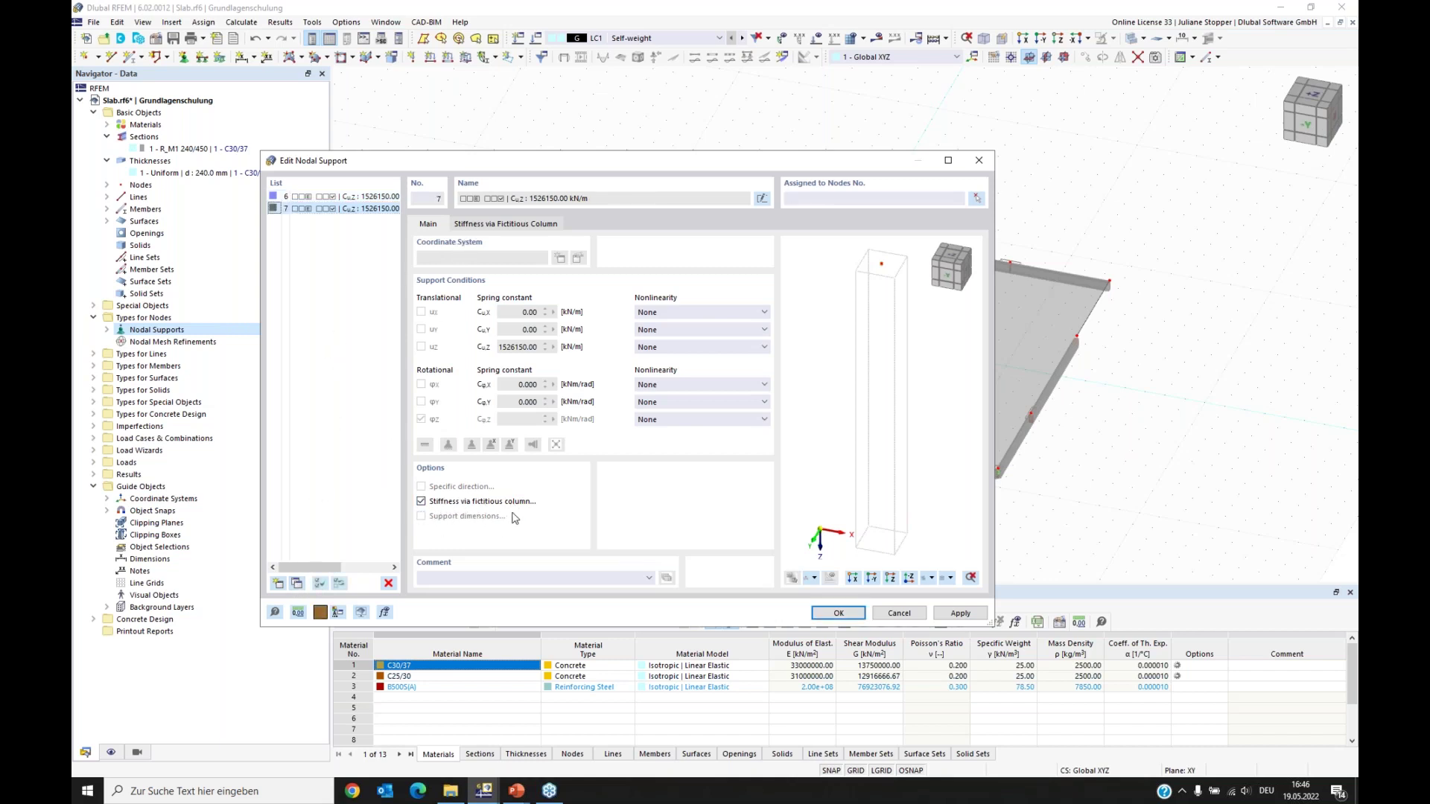
left_click(520, 226)
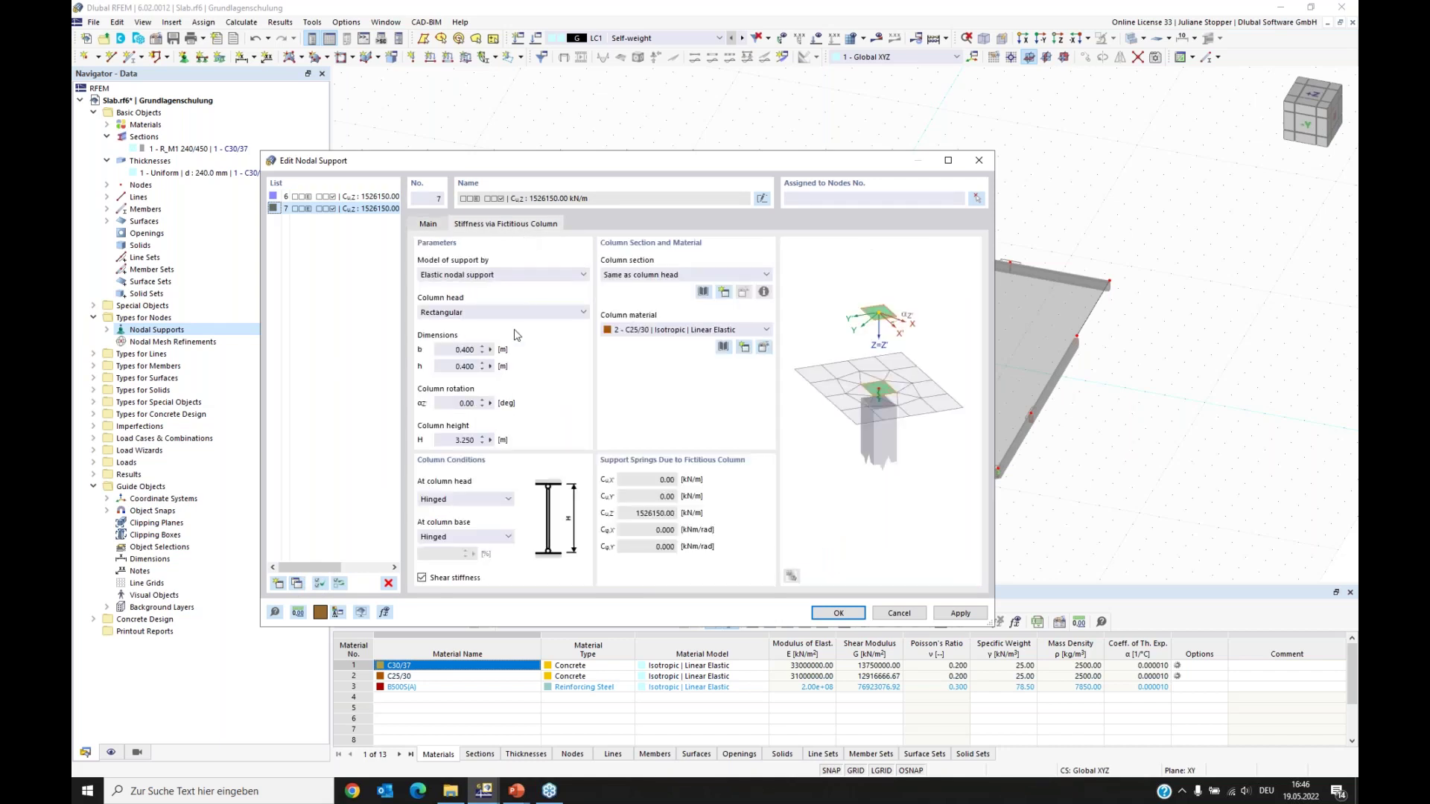
left_click_drag(441, 349, 512, 350)
type("1")
key("Tab")
type("0")
left_click(516, 791)
left_click(503, 744)
Step: Assign the 1.000 × 0.250 m column support to the intermediate nodes on the slab's two long edges (10,11,24,25,28,29)
left_click(976, 198)
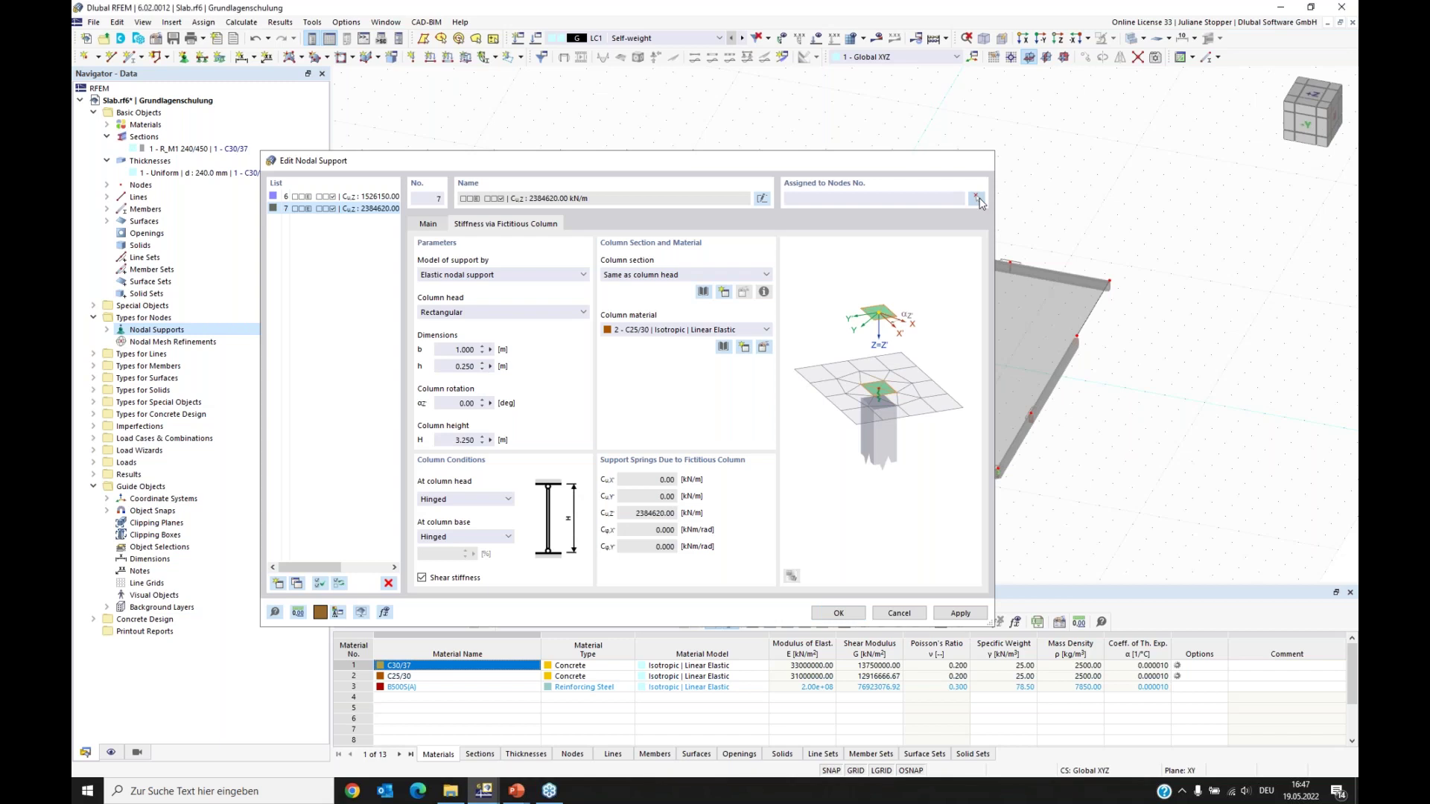
left_click(910, 245)
left_click(1010, 263)
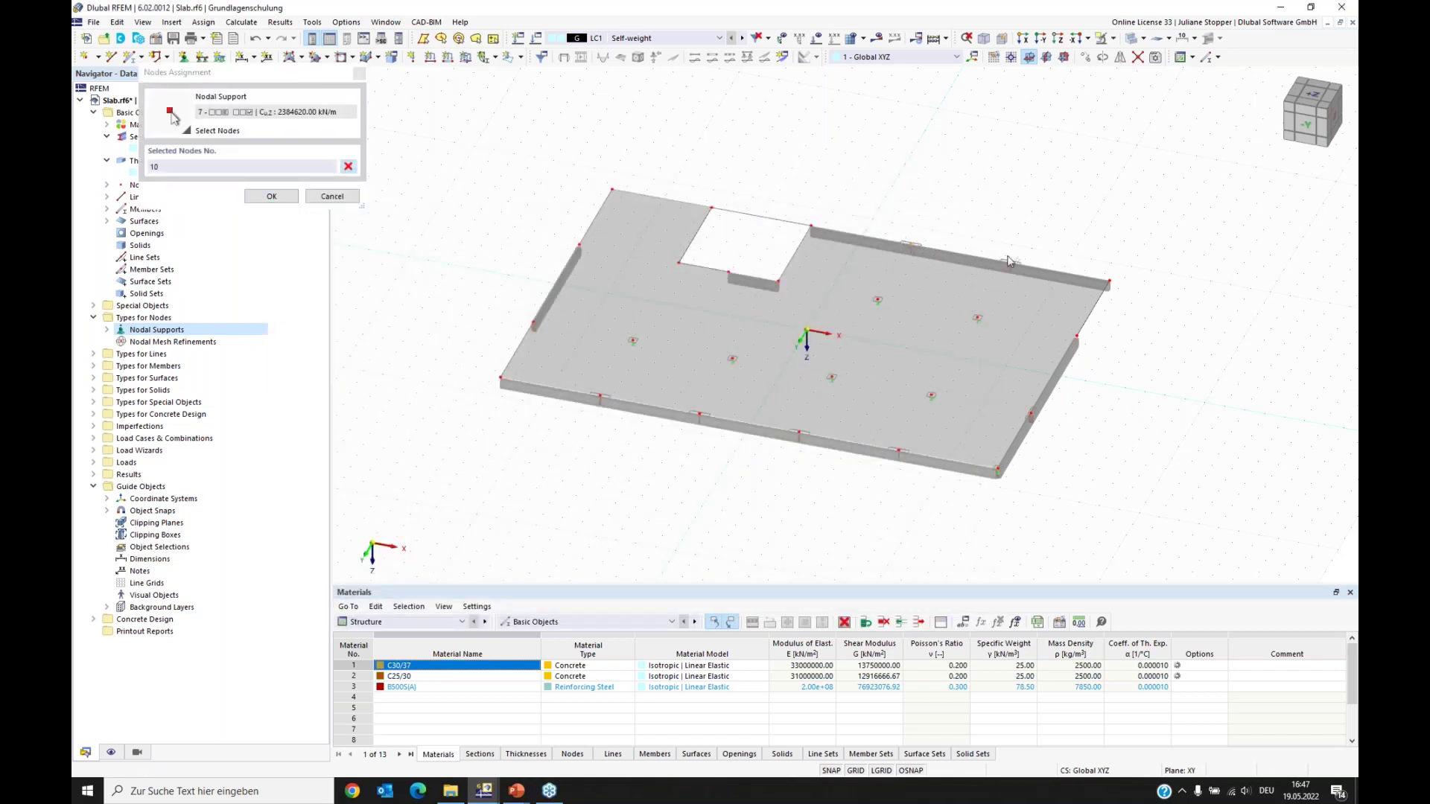
left_click(898, 453)
left_click(800, 433)
left_click(699, 415)
left_click(601, 397)
left_click(271, 196)
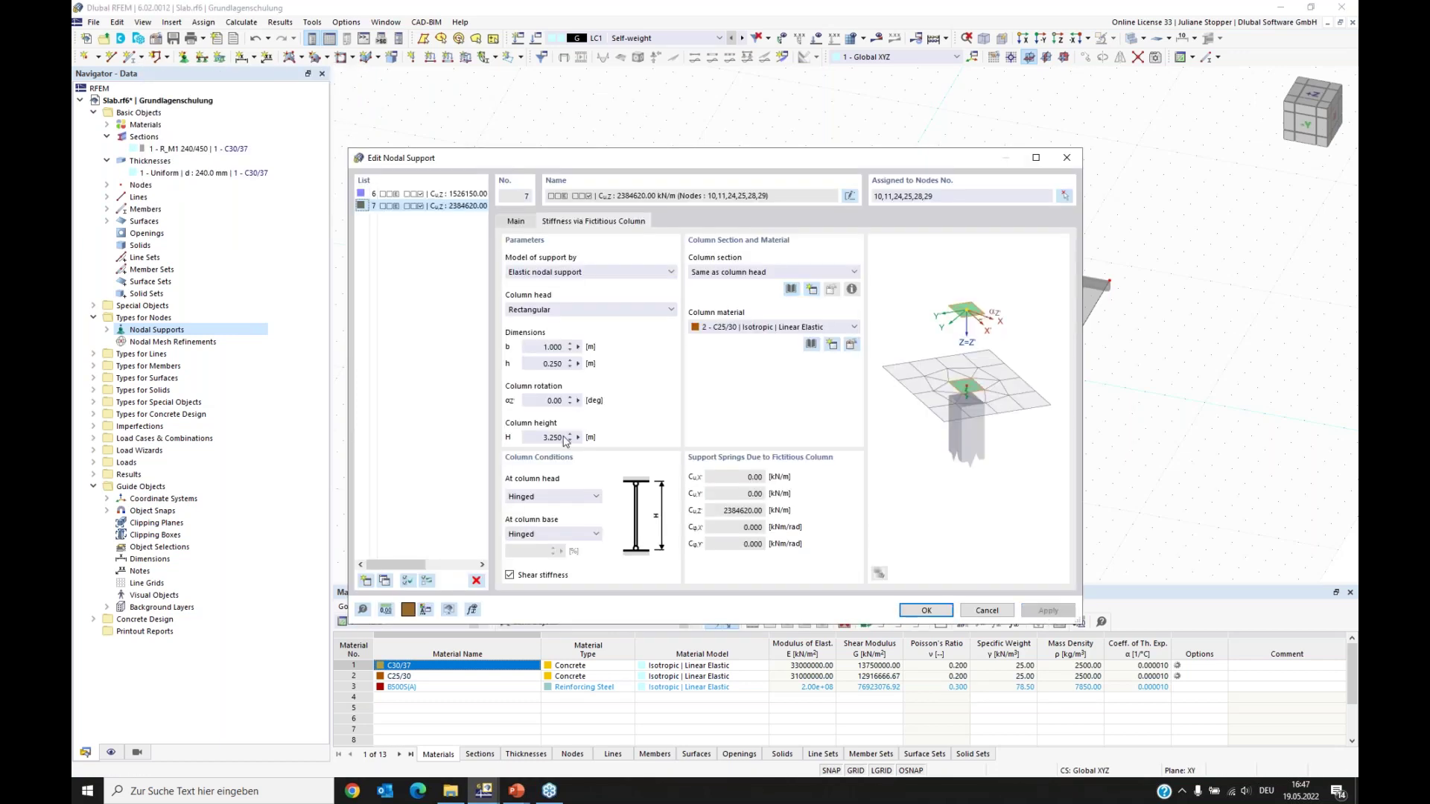
Step: Copy the 1.000 × 0.250 m column support and set the copy's column head to b 0.250 m and h 1.000 m
left_click(385, 581)
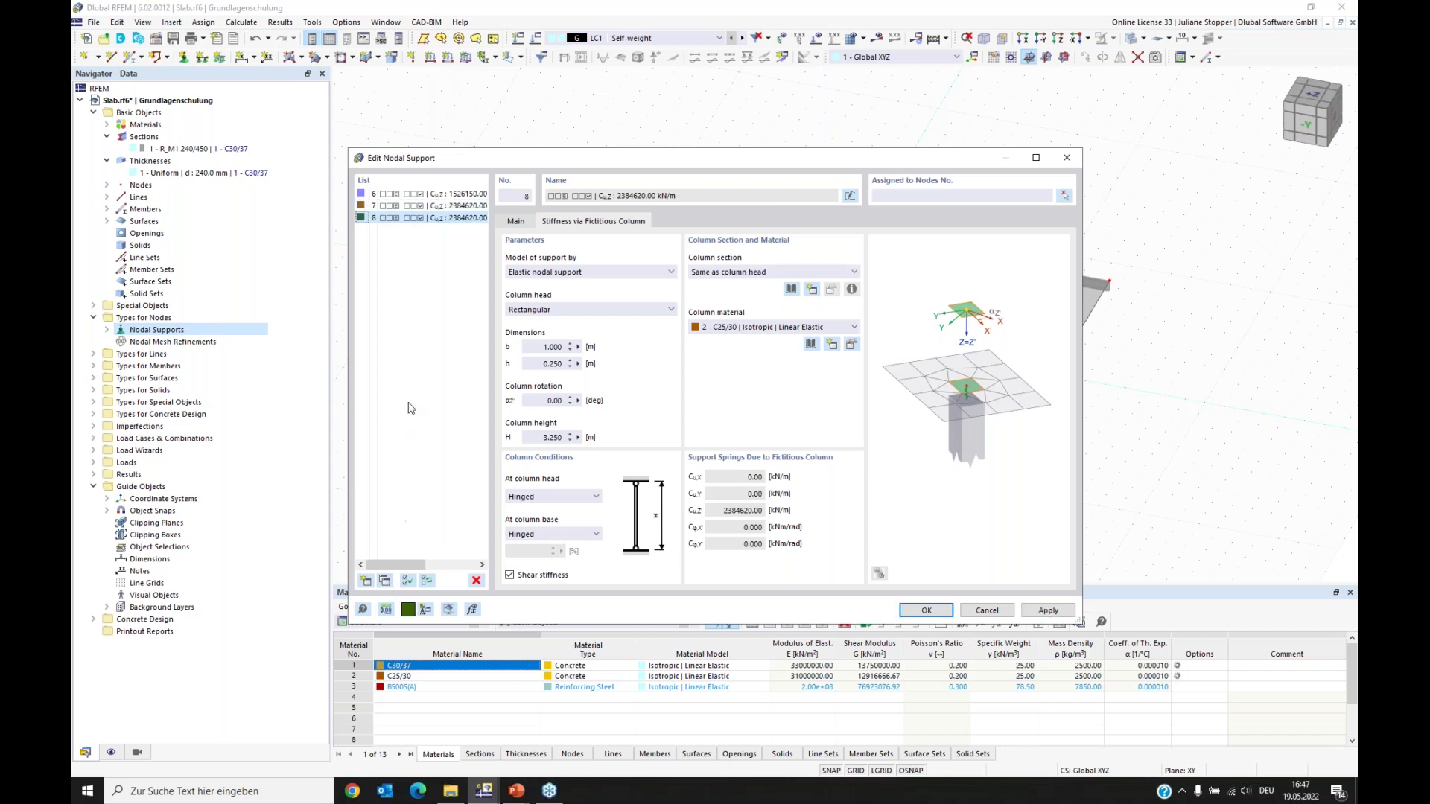
left_click(536, 348)
type("0,25")
key("Tab")
type("1")
left_click(548, 401)
Step: Assign the 0.250 × 1.000 m column support to node 21 on the slab's short edge and accept the nodal supports
left_click(1065, 195)
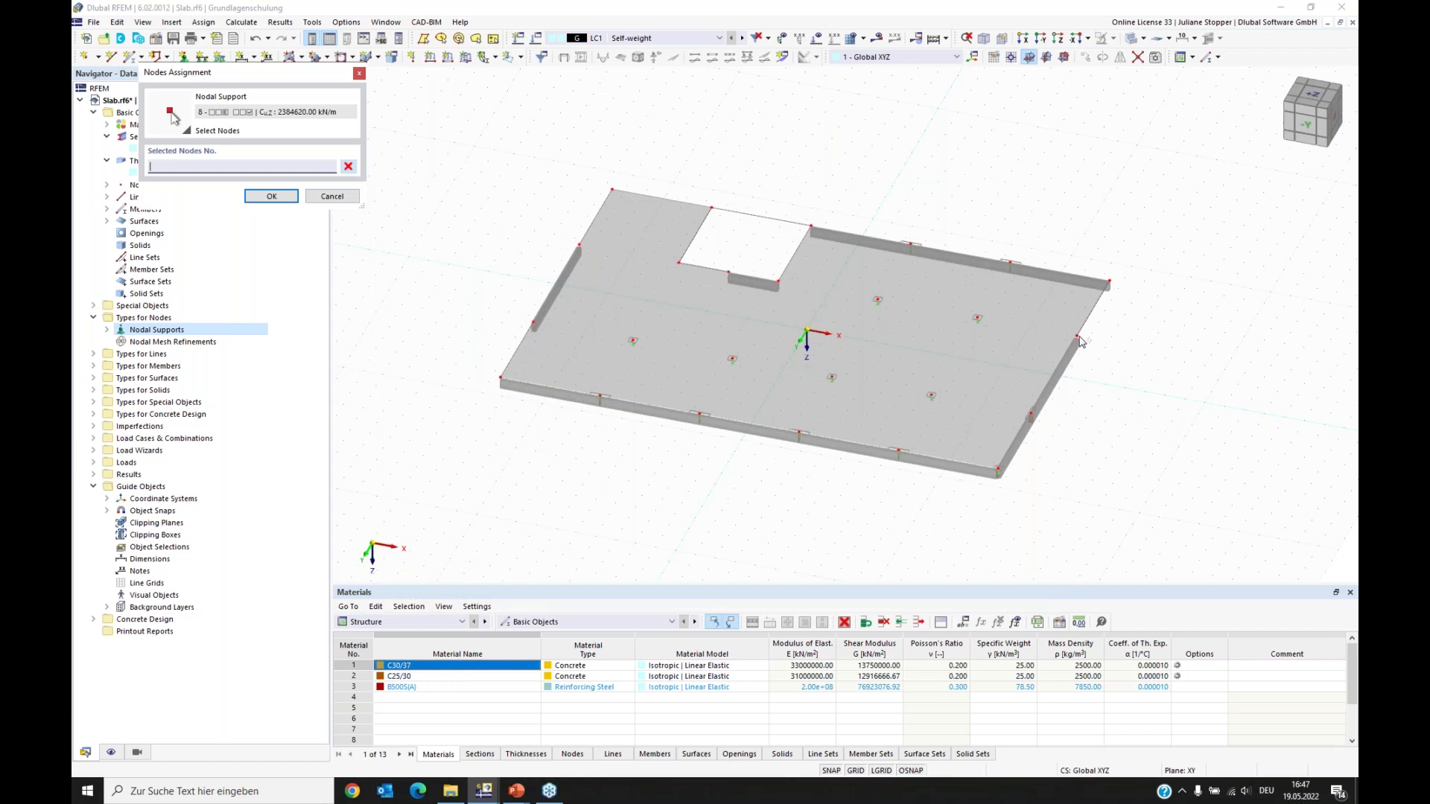
left_click(1031, 414)
left_click(277, 196)
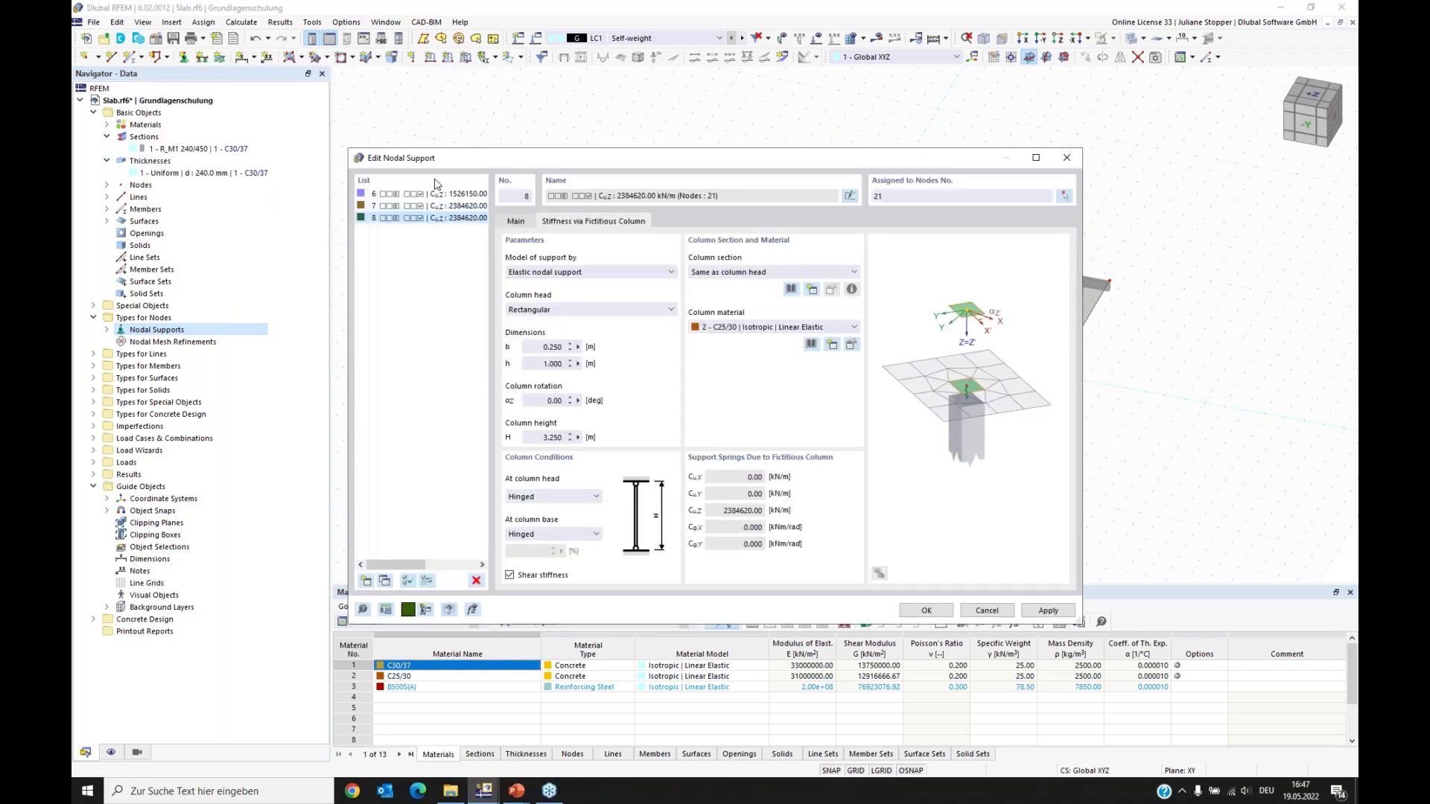
left_click_drag(846, 162, 903, 245)
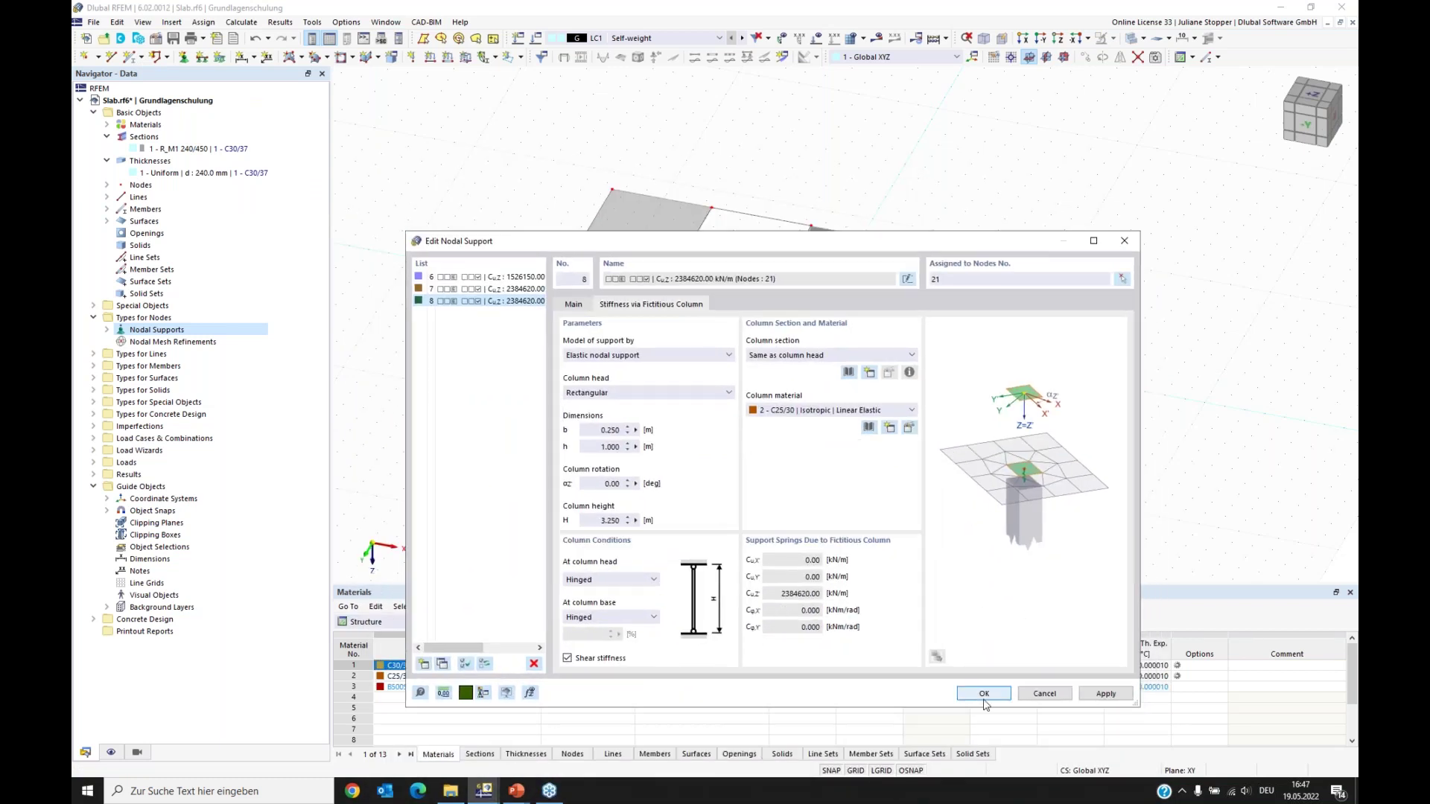
left_click(984, 694)
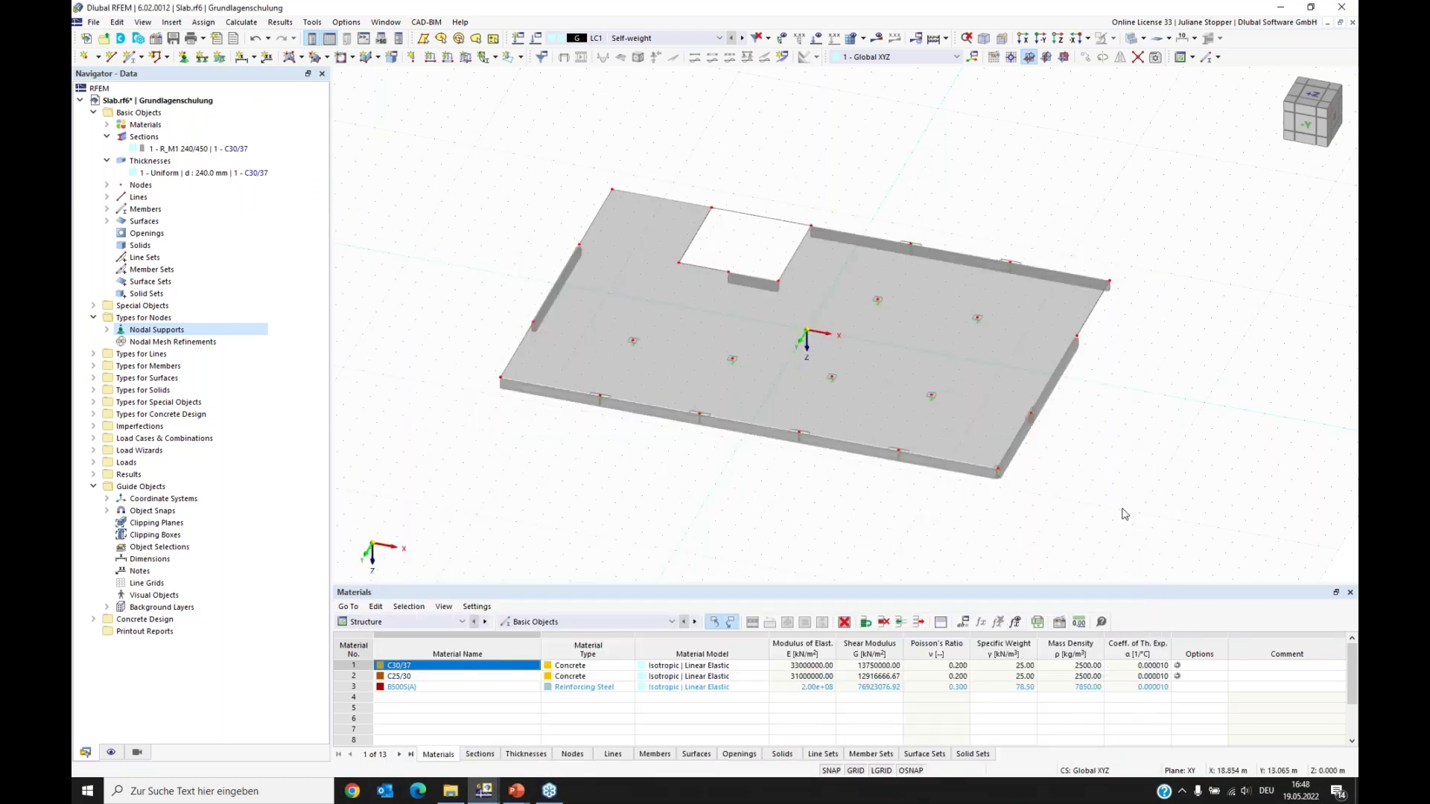
Step: Display the slab as a wireframe model and check the position and orientation of the column supports
middle_click_drag(1110, 513, 998, 507, "ctrl")
scroll(784, 408, "up", 3)
scroll(785, 408, "up", 2)
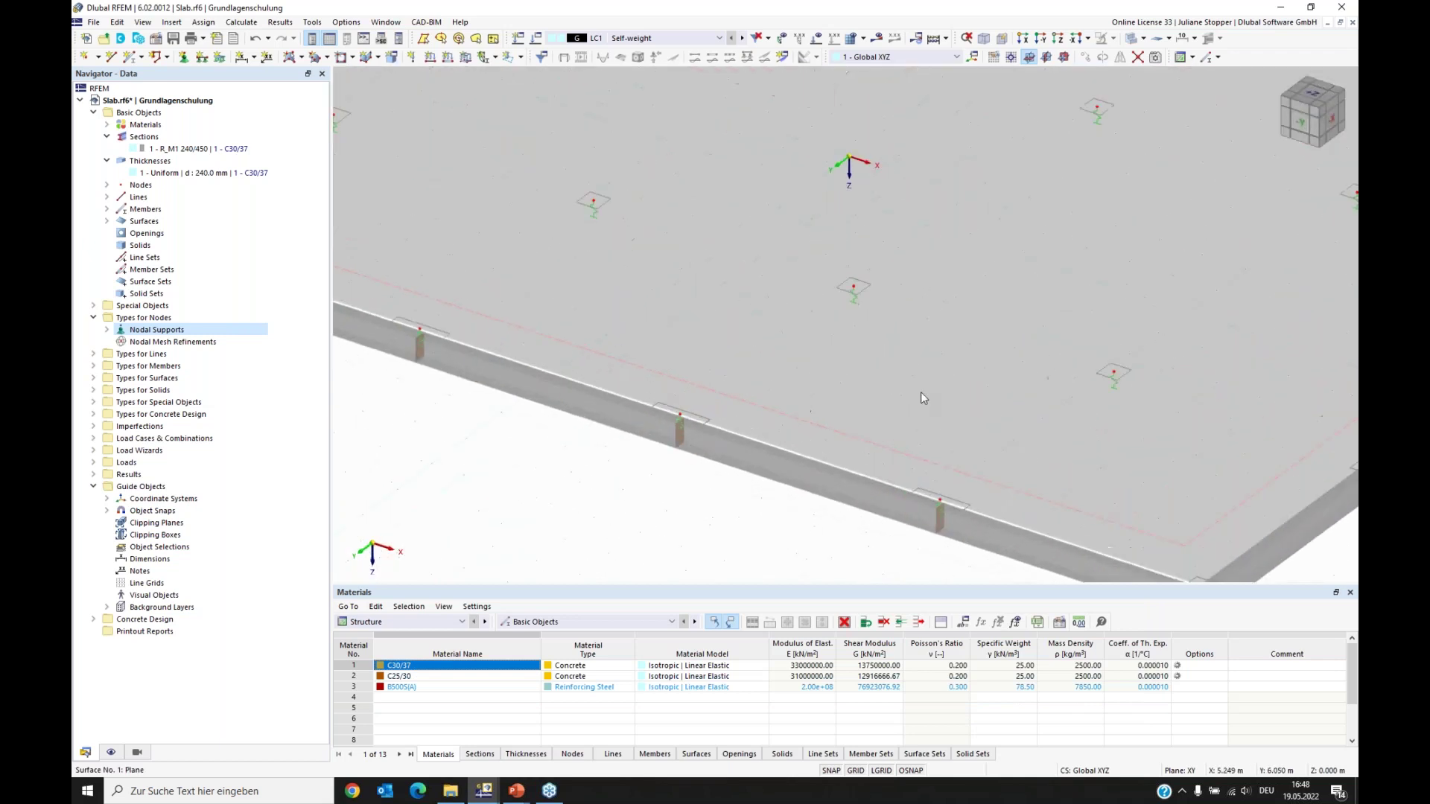
left_click(1143, 40)
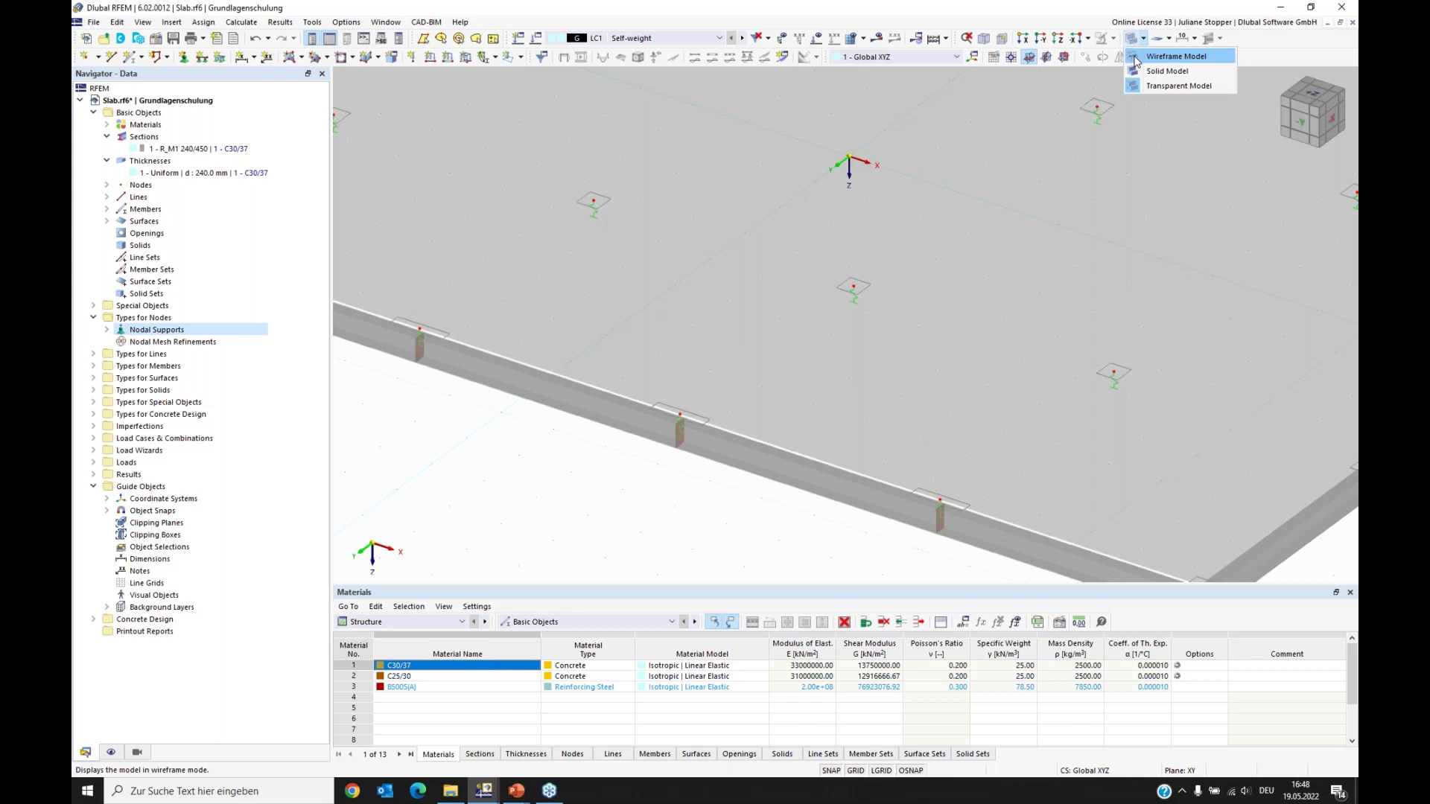
left_click(1135, 59)
scroll(822, 315, "down", 3)
middle_click_drag(821, 315, 869, 270, "ctrl")
middle_click_drag(870, 269, 707, 399)
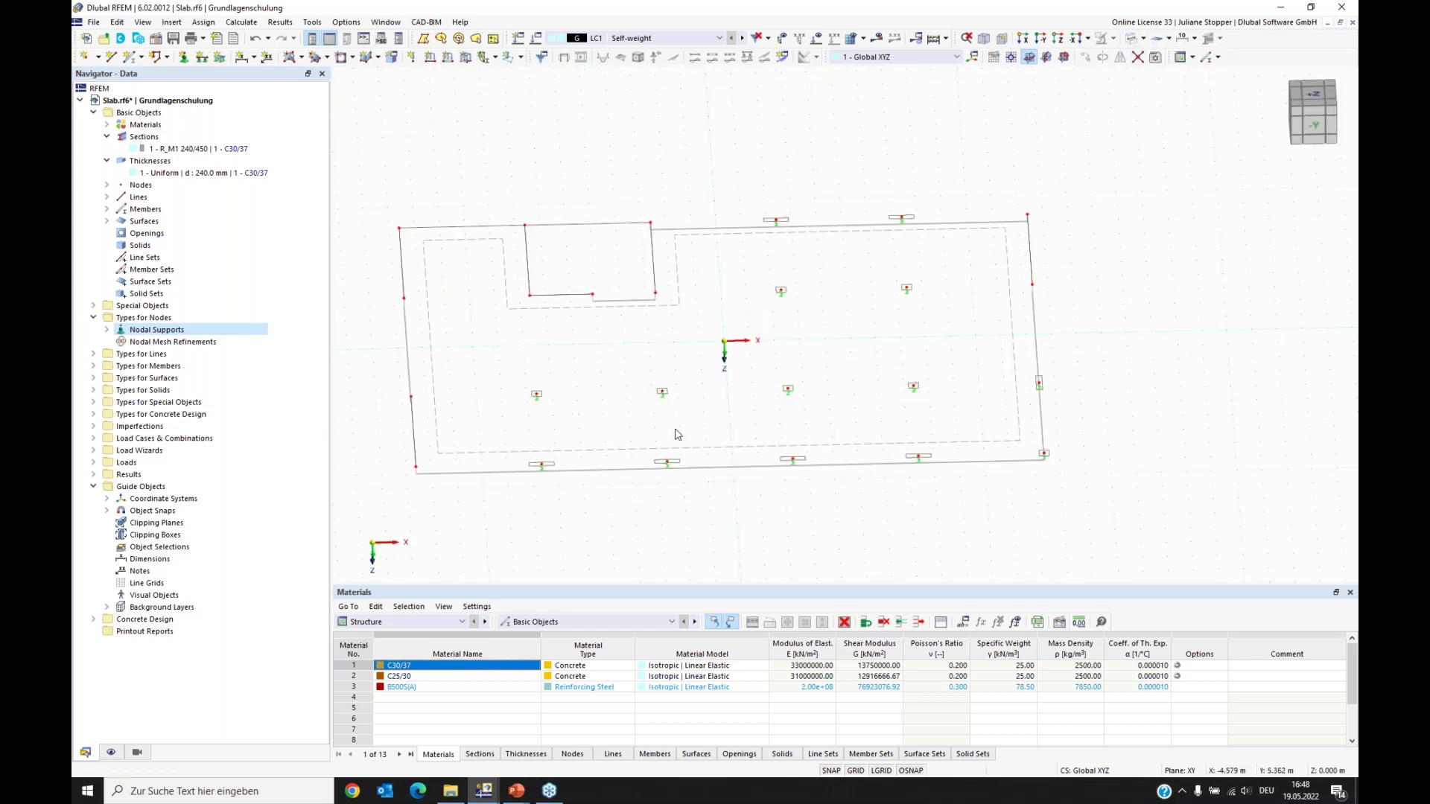
middle_click_drag(1038, 450, 916, 417, "ctrl")
scroll(903, 410, "up", 5)
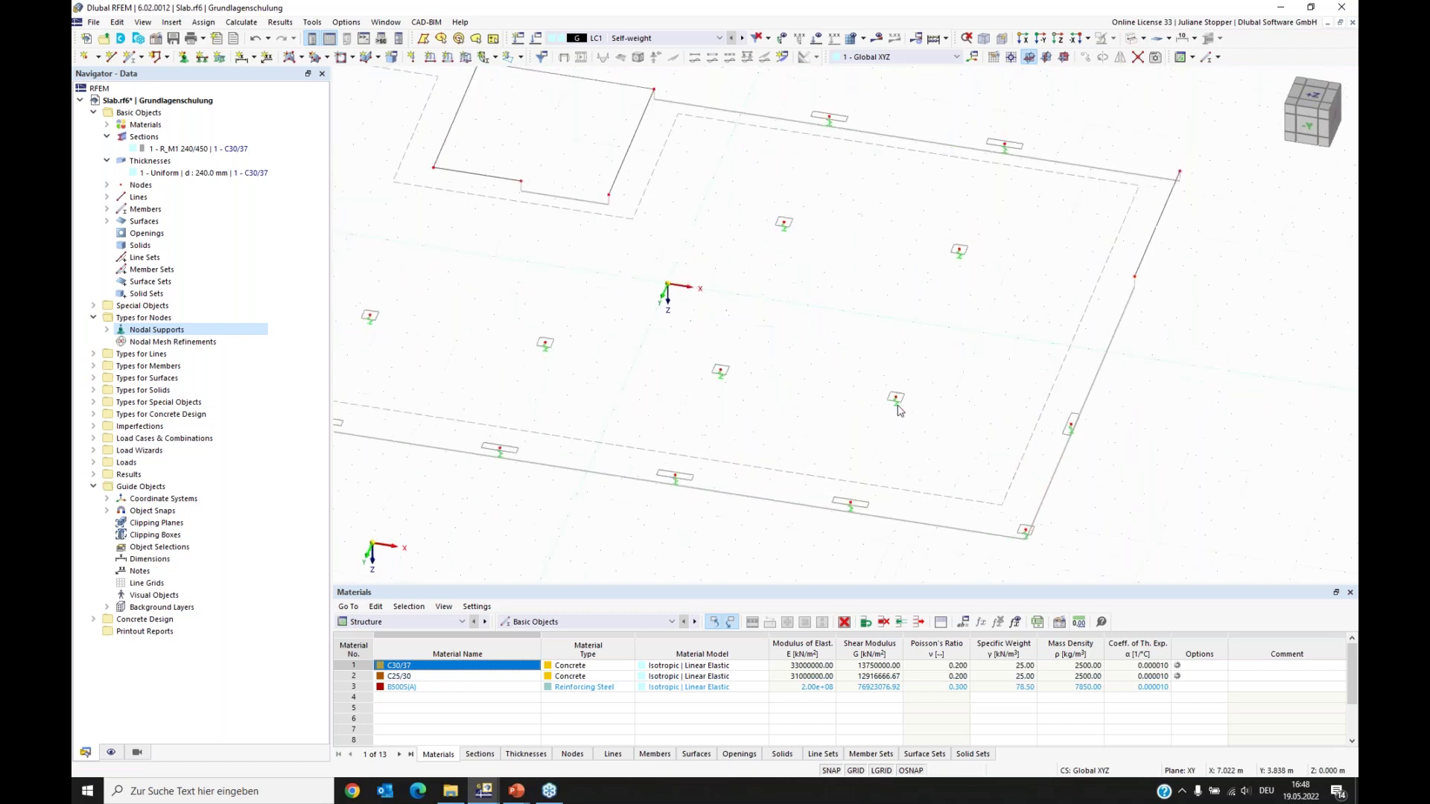
Step: Enlarge the displayed nodal support symbols and view the column supports across the whole slab
scroll(904, 411, "down", 4)
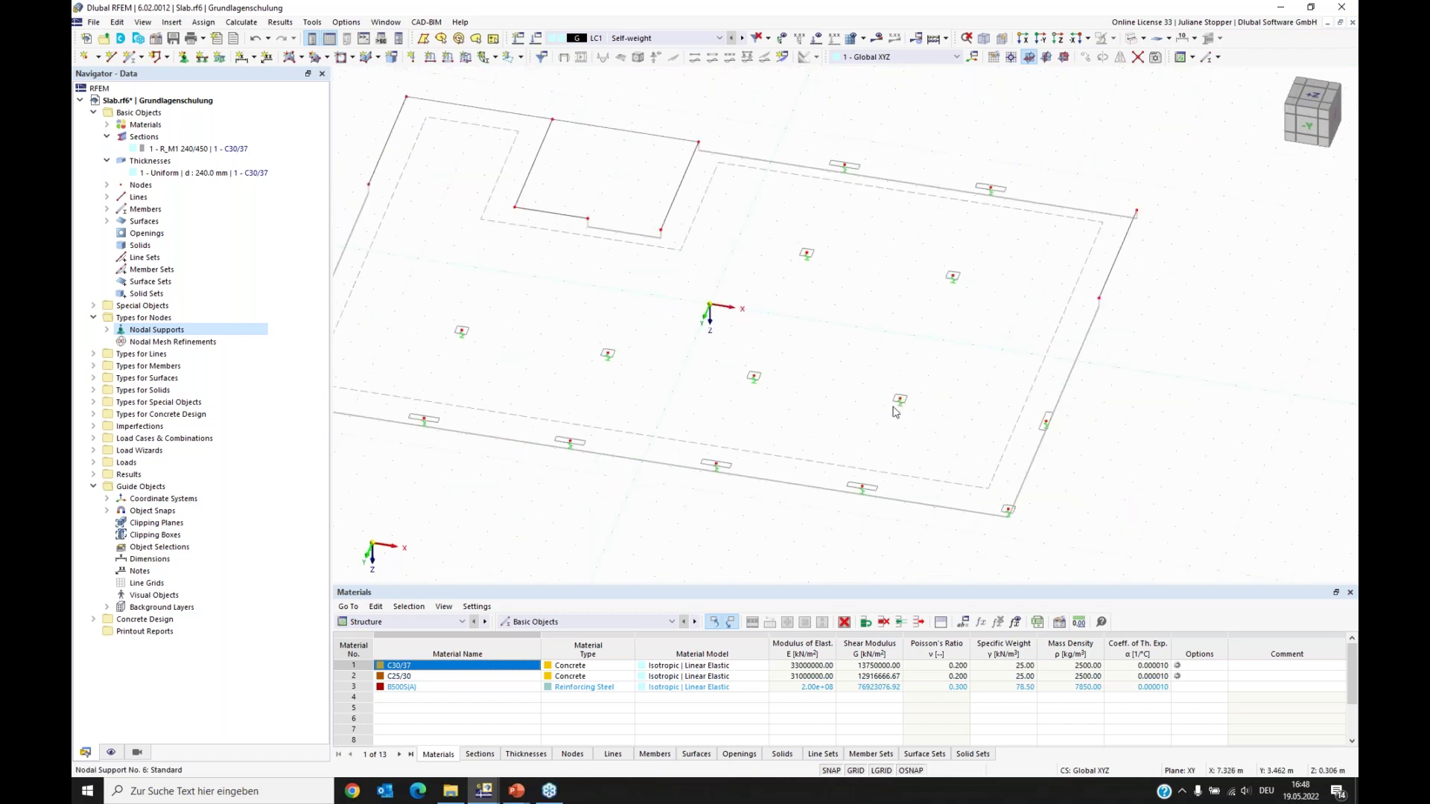
right_click(808, 262)
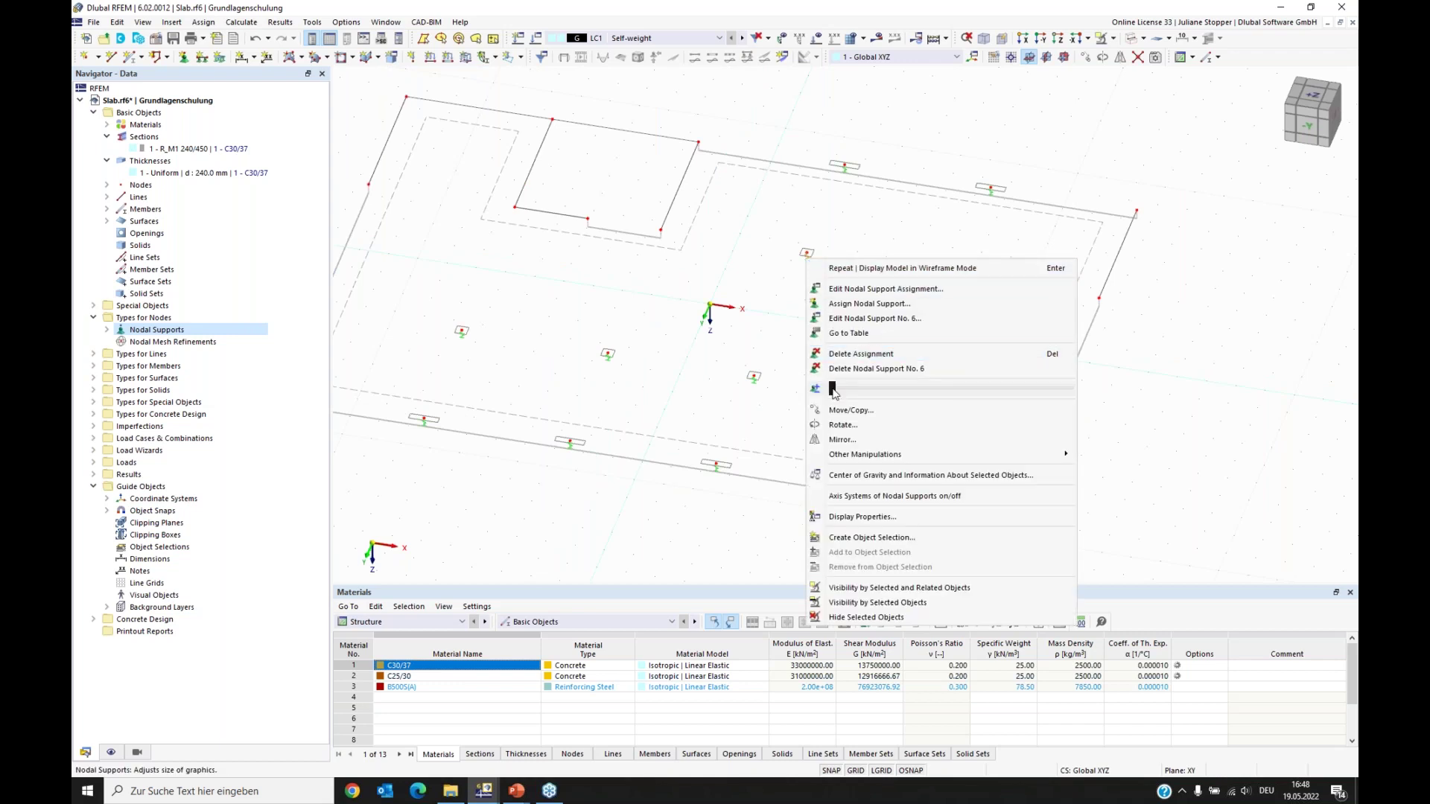
left_click_drag(841, 393, 871, 393)
left_click(1070, 231)
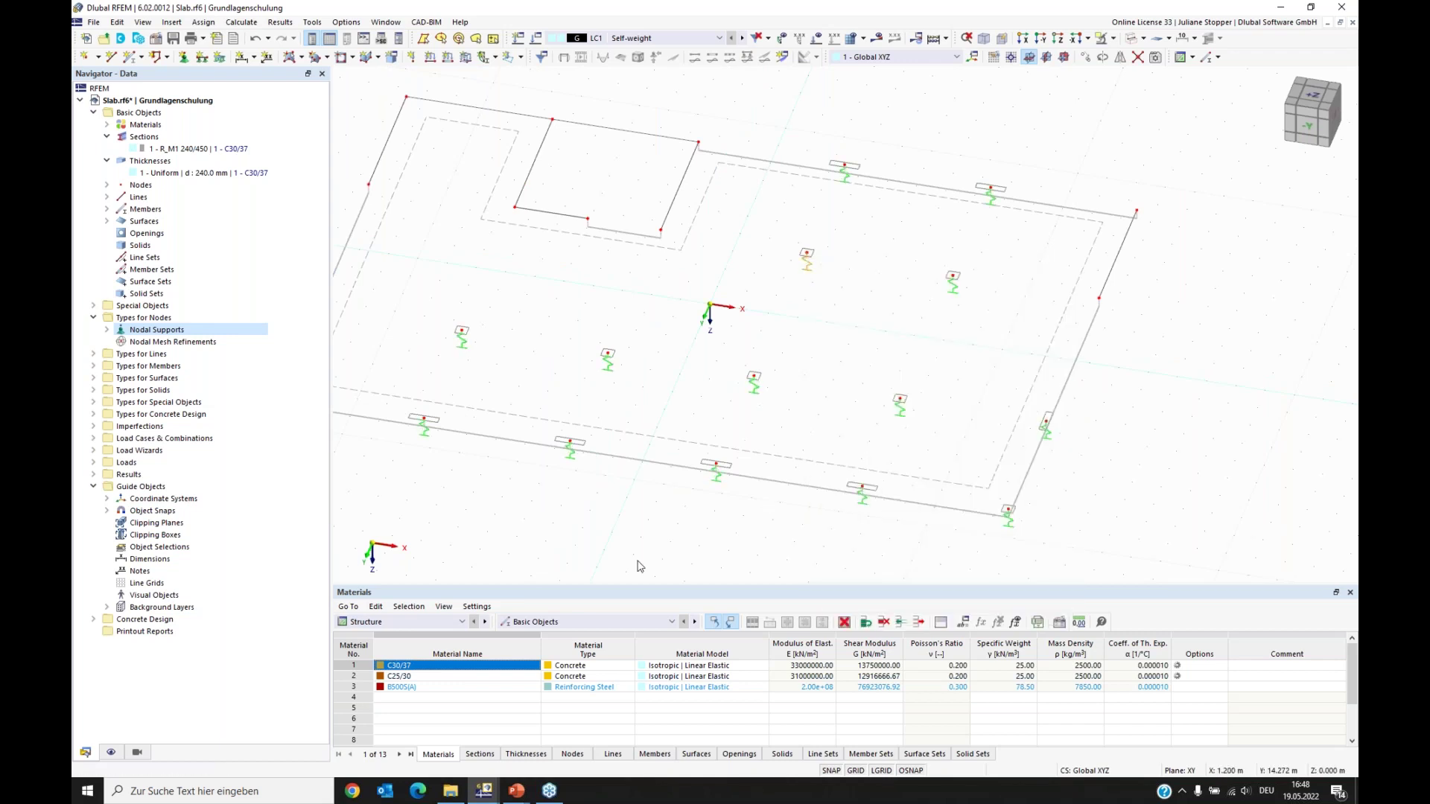
left_click(984, 39)
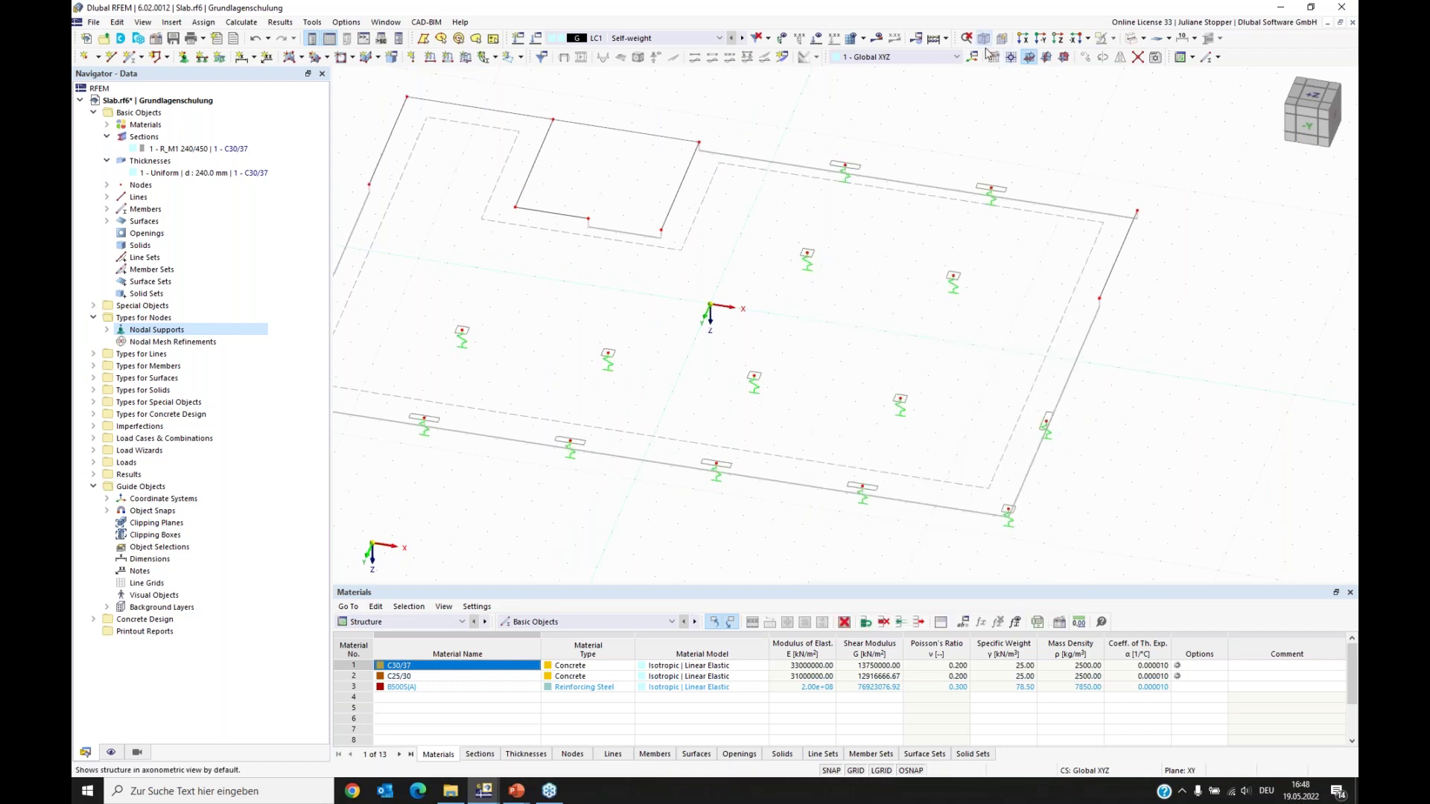
middle_click_drag(593, 418, 737, 484, "ctrl")
middle_click_drag(552, 447, 563, 541, "ctrl")
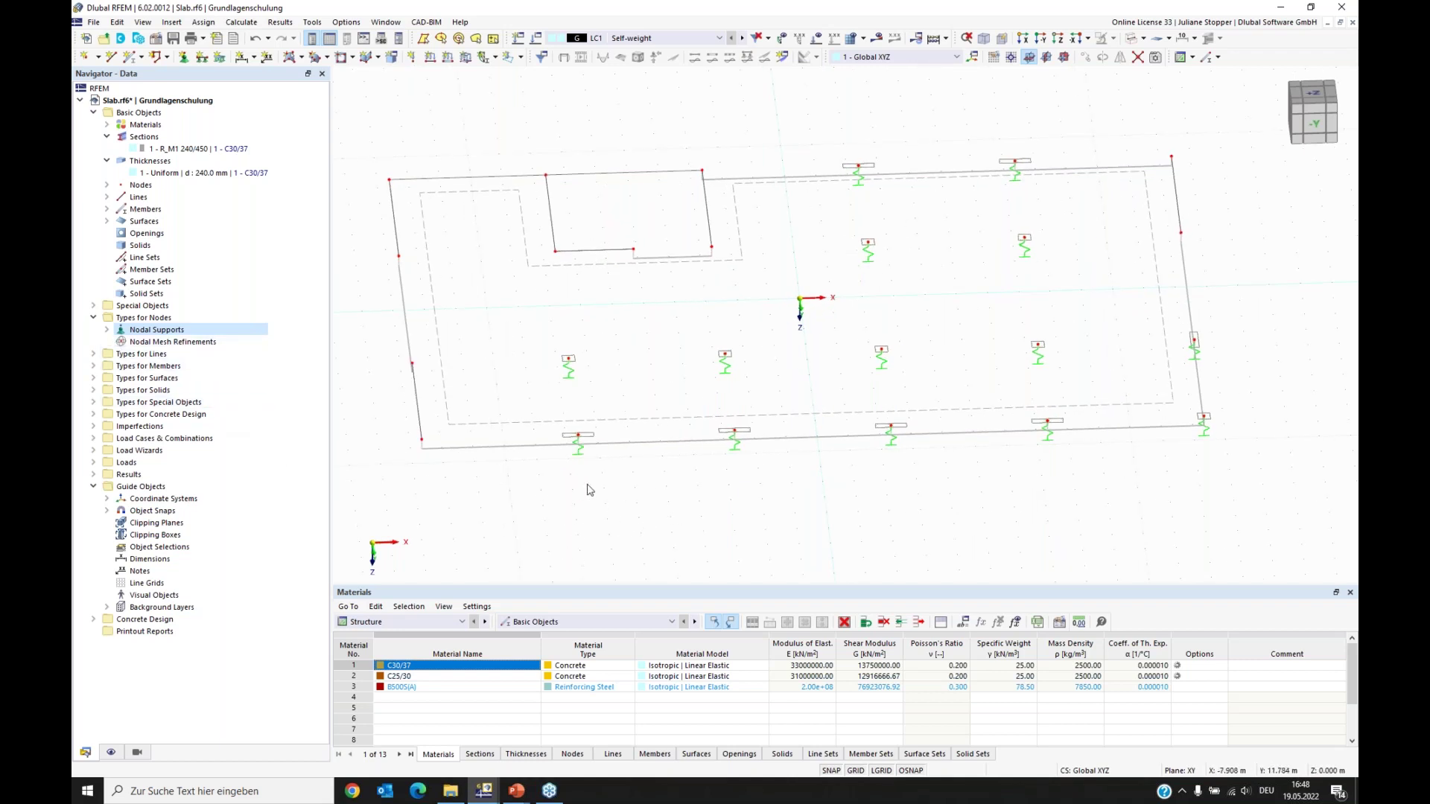
middle_click_drag(886, 495, 814, 485, "ctrl")
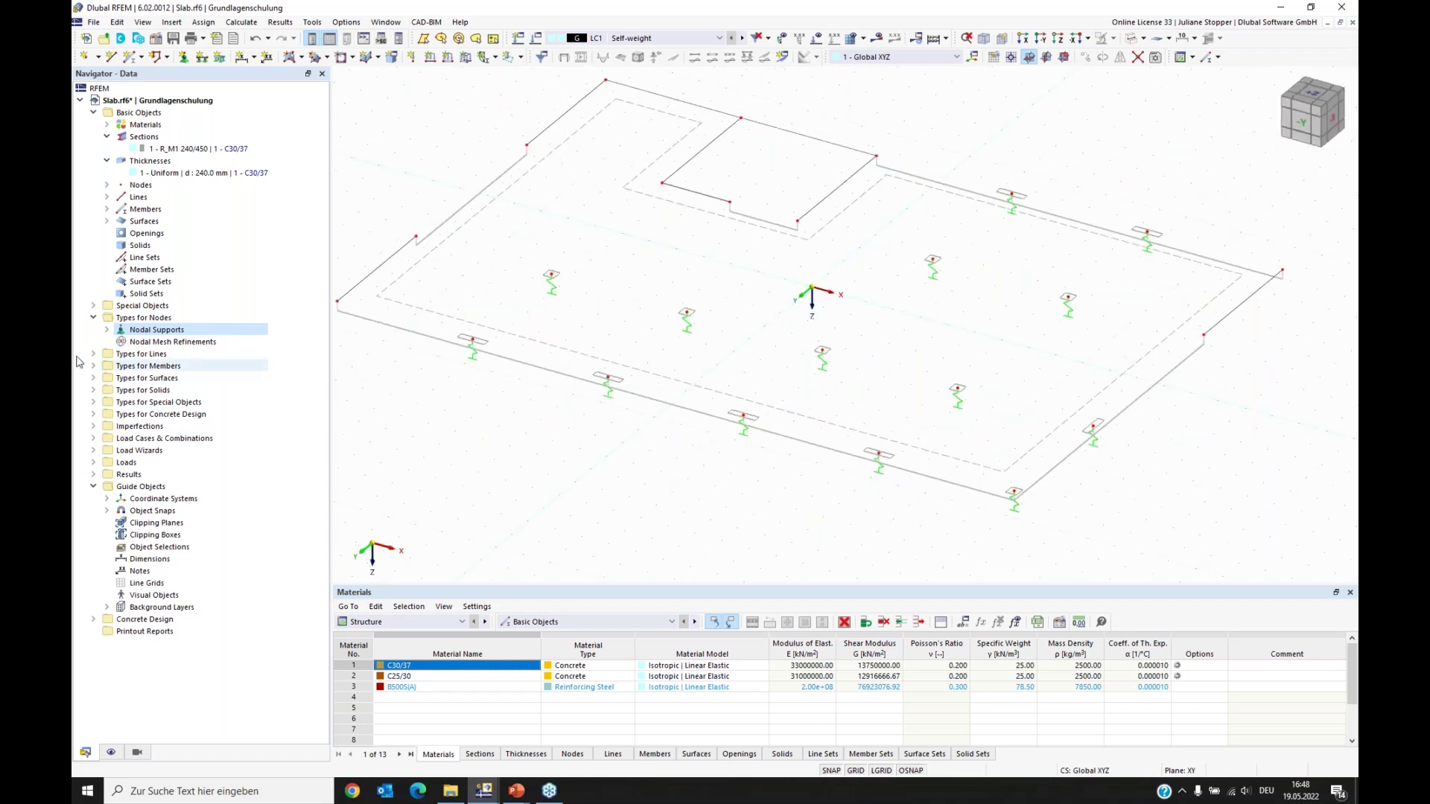
Step: Create a new line support in the Local xyz coordinate system with its stiffness defined via a fictitious wall
left_click(93, 321)
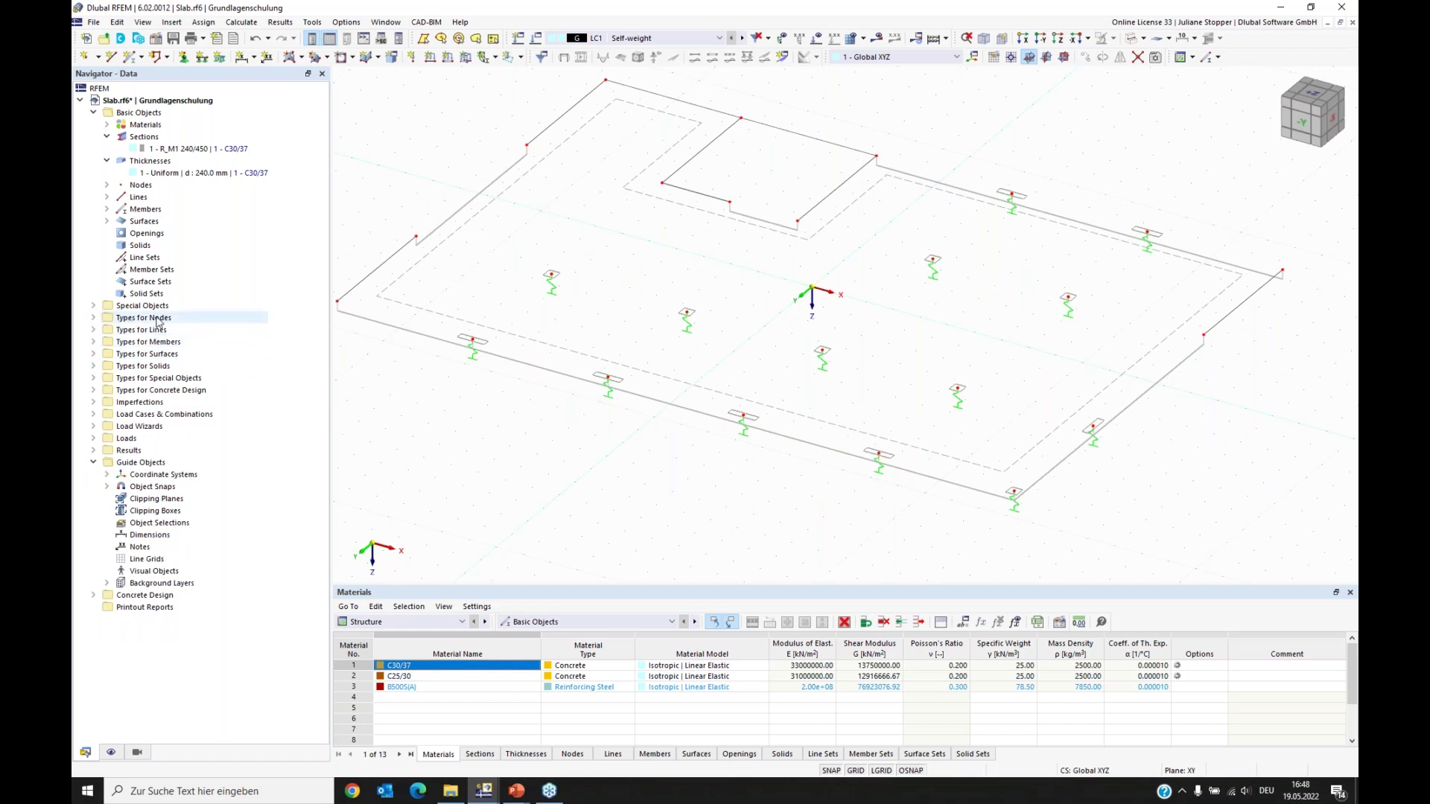
left_click(94, 330)
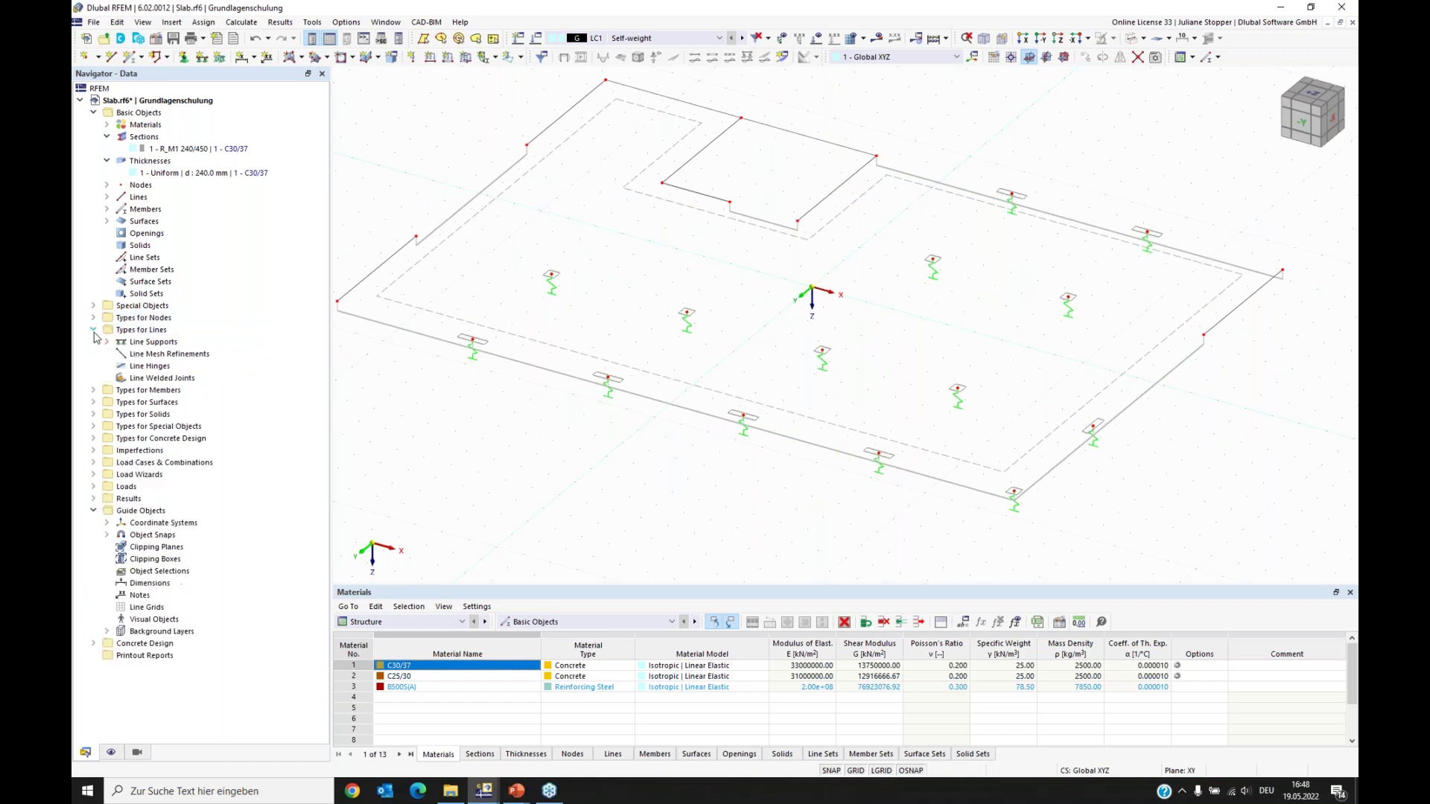
right_click(142, 347)
left_click(178, 366)
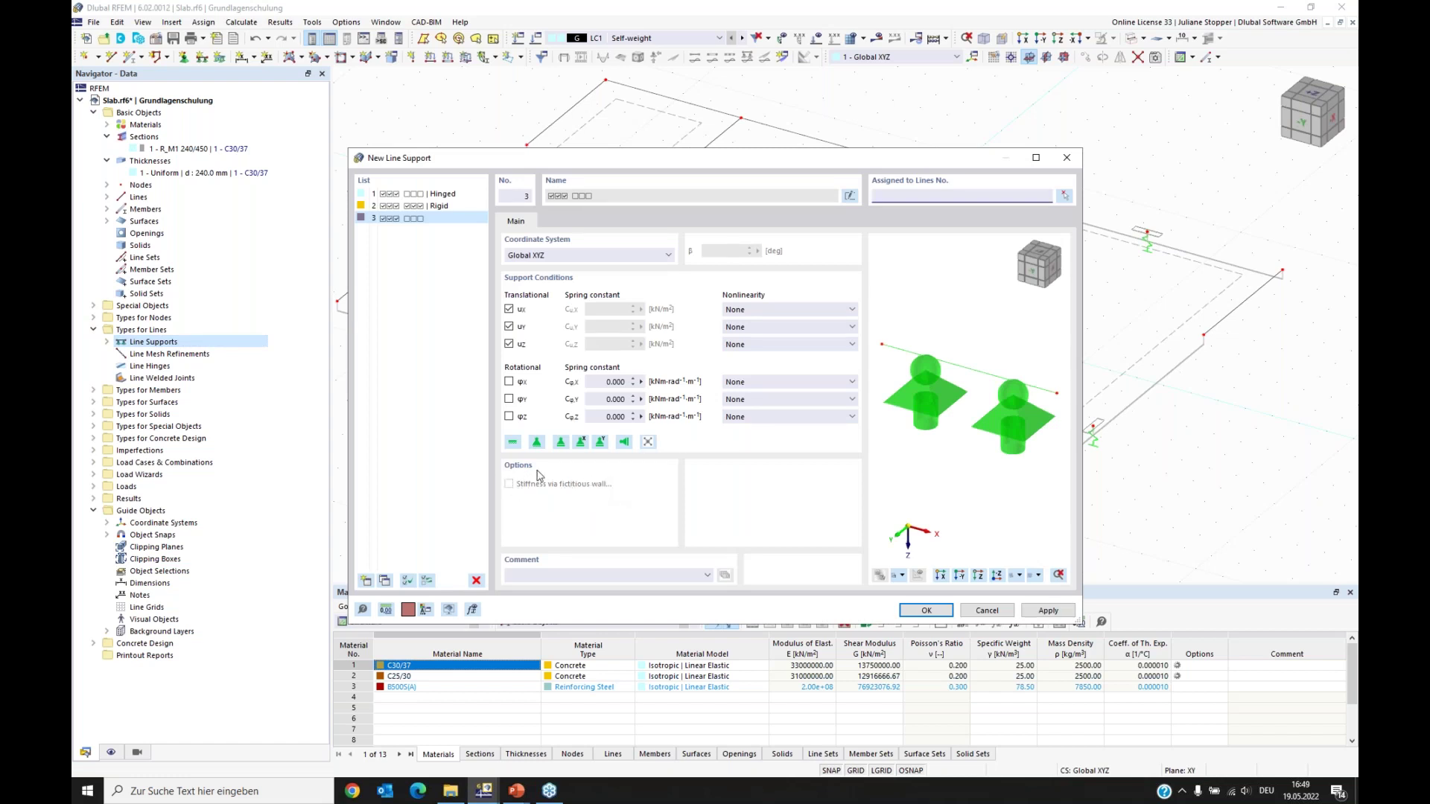
left_click(547, 255)
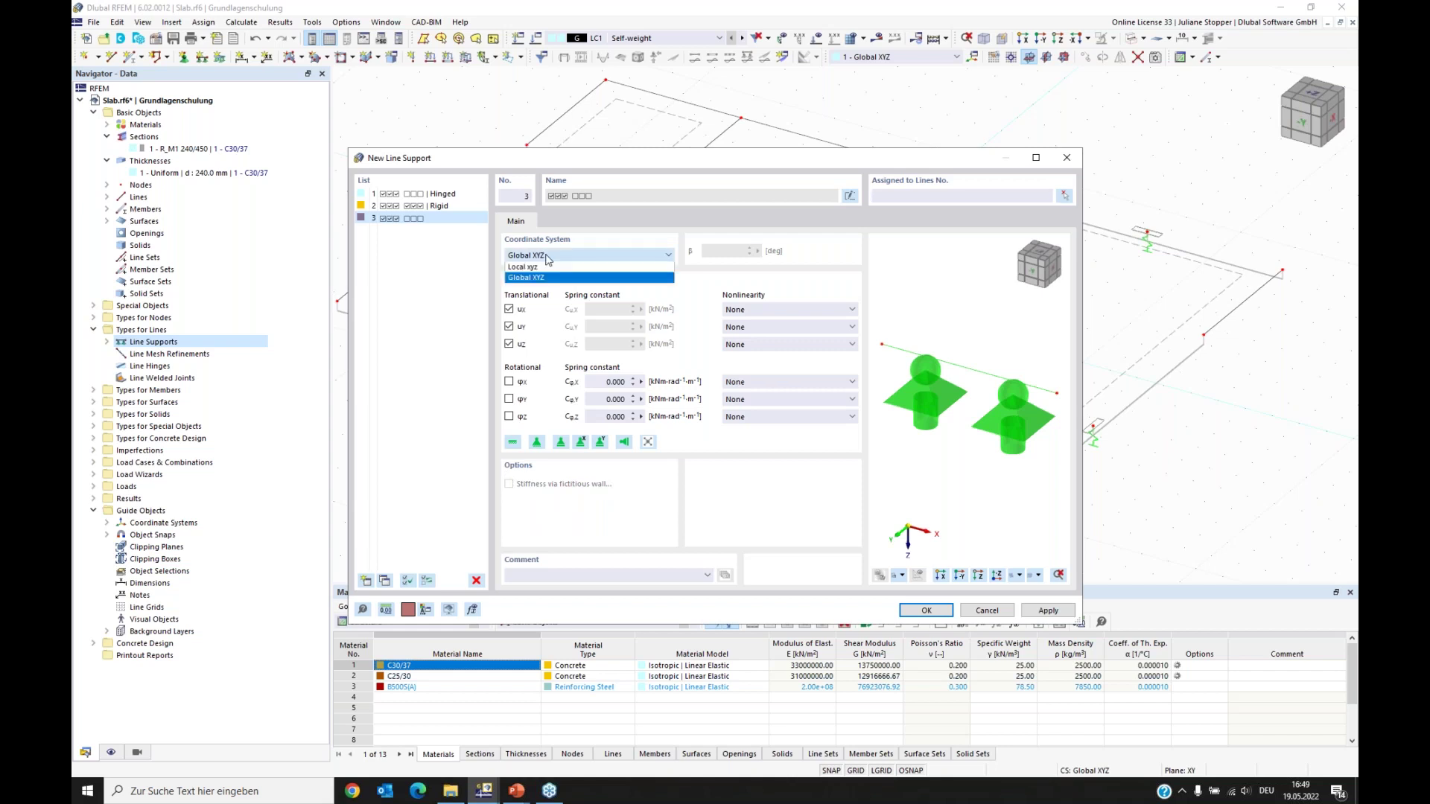
left_click(539, 268)
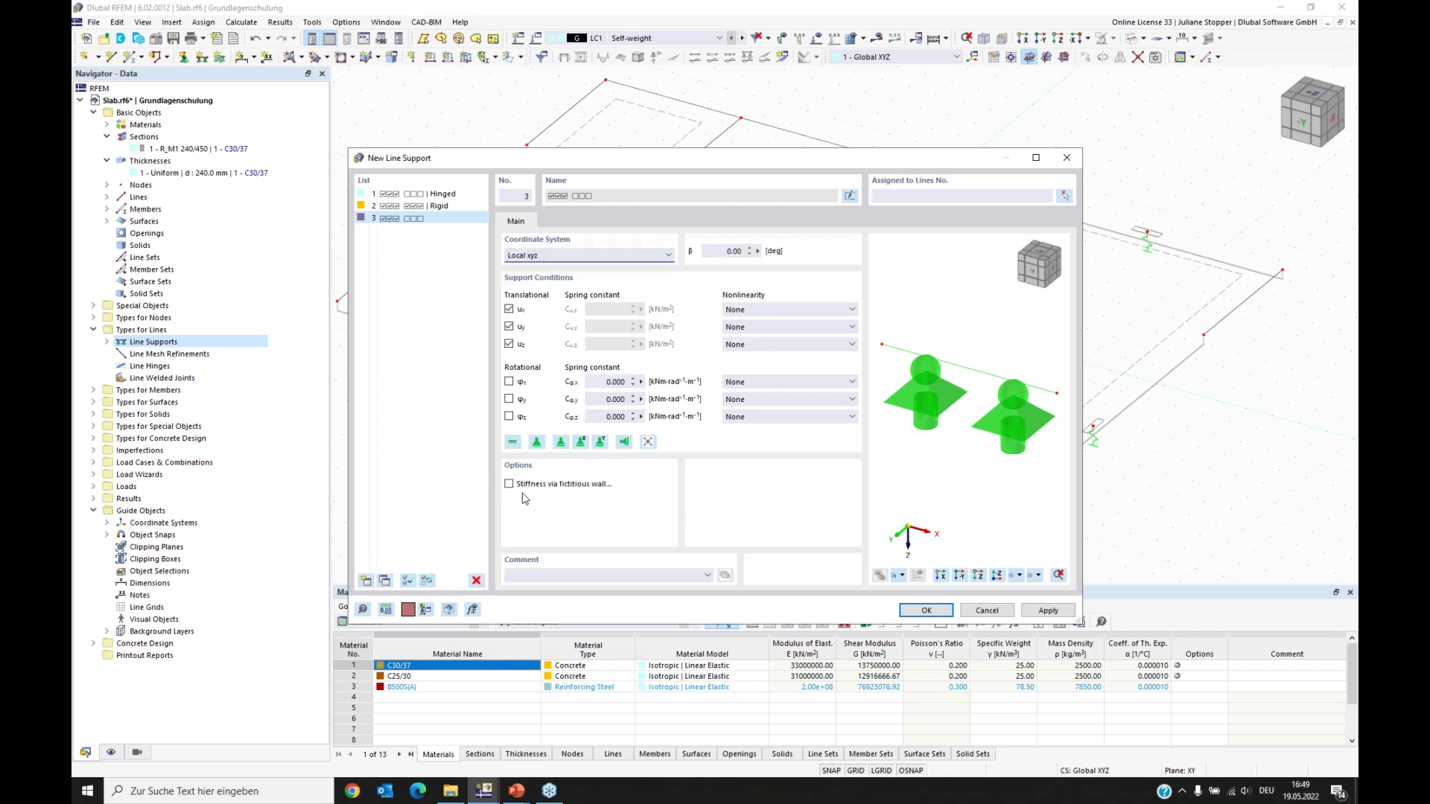
left_click(508, 483)
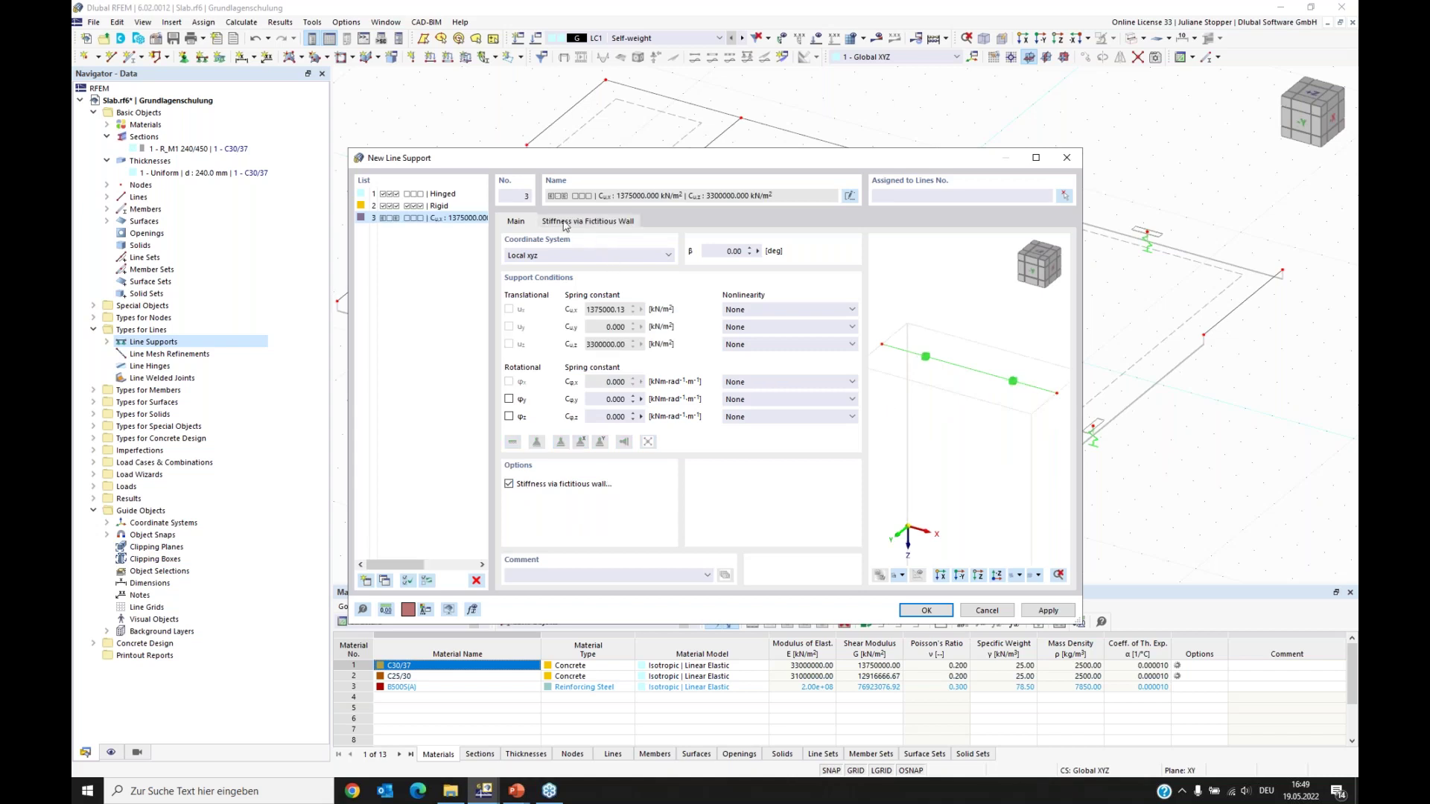
Step: Set the fictitious wall's width to 0.240 m, its height to 3.250 m and its material to C25/30
left_click(578, 222)
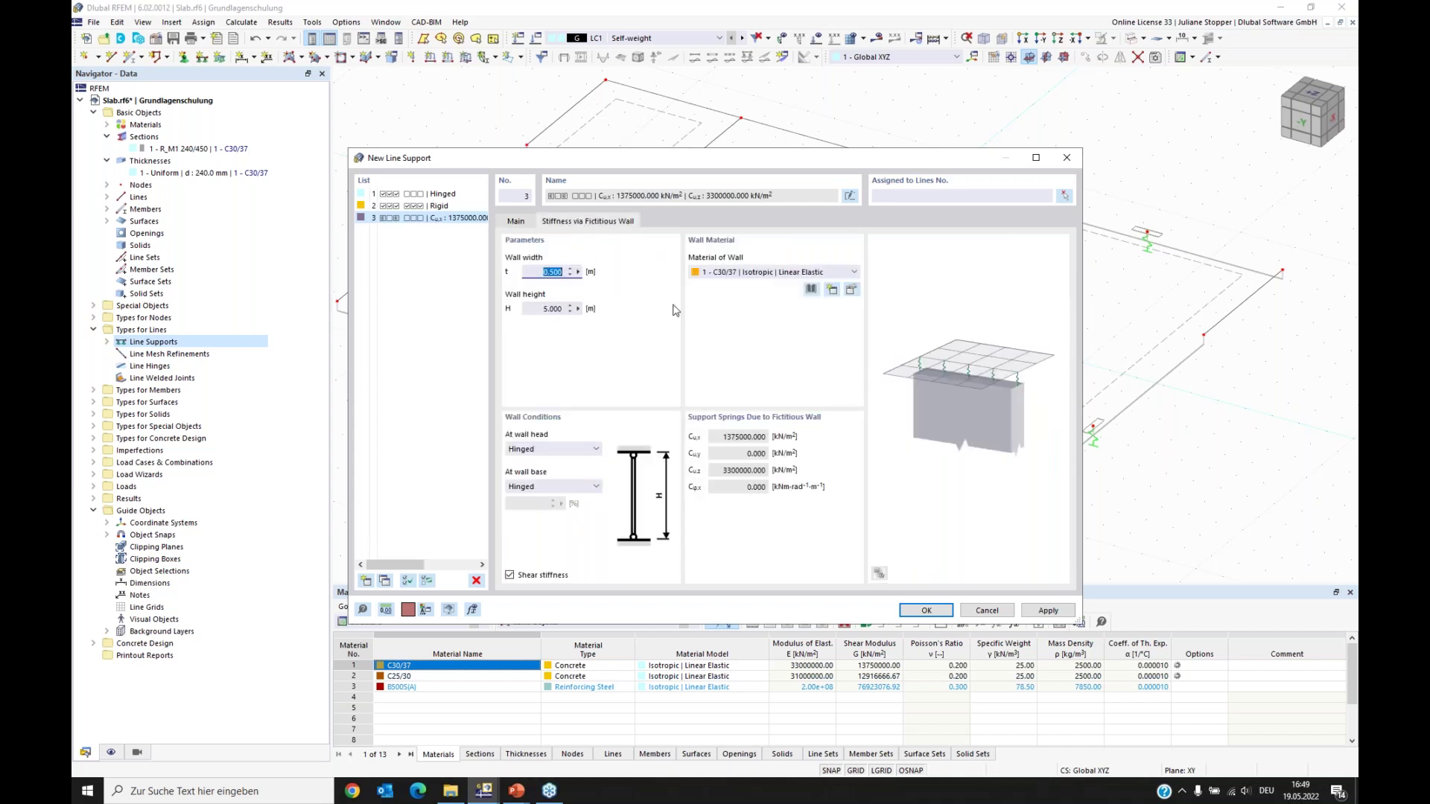
left_click_drag(702, 164, 687, 163)
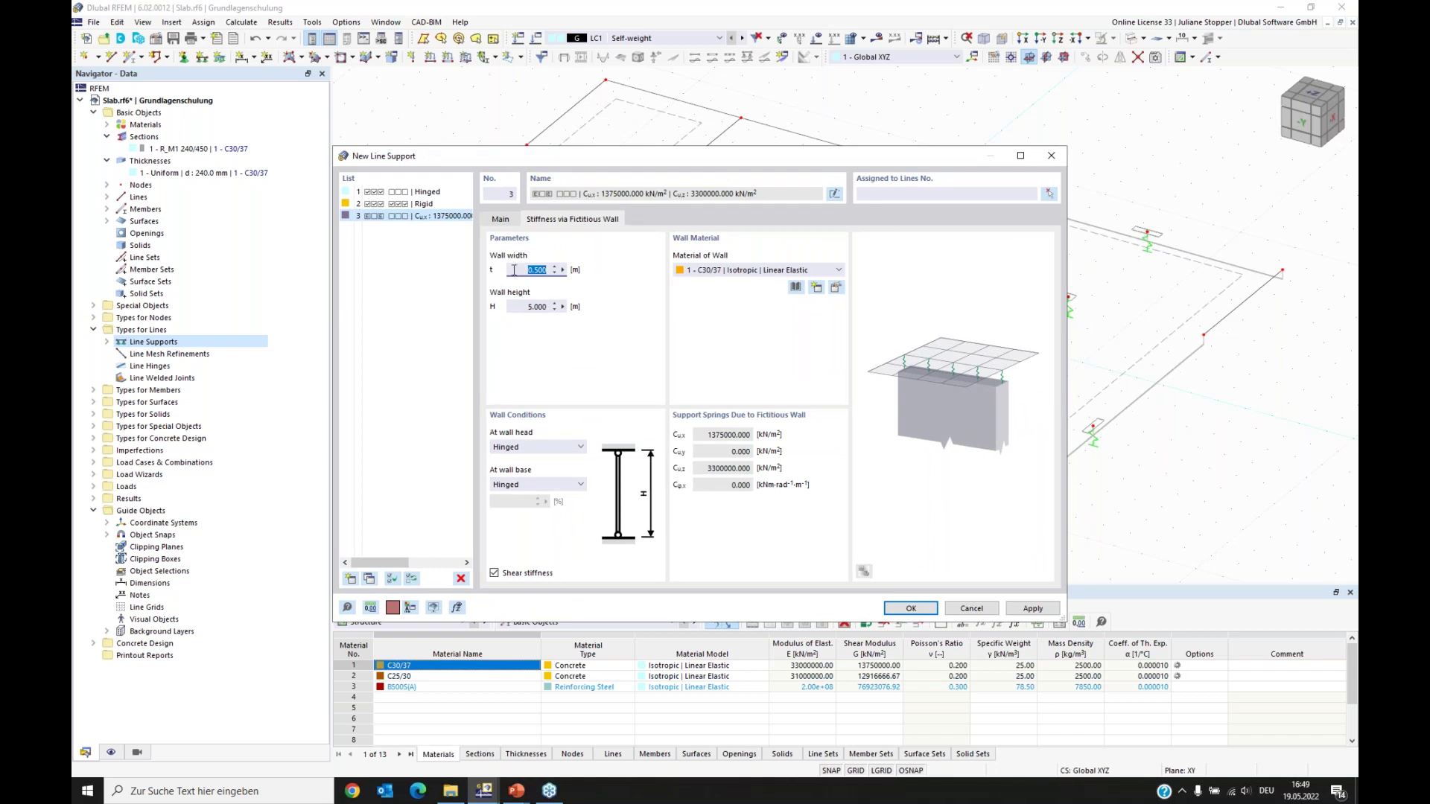
type("0,24")
left_click(525, 307)
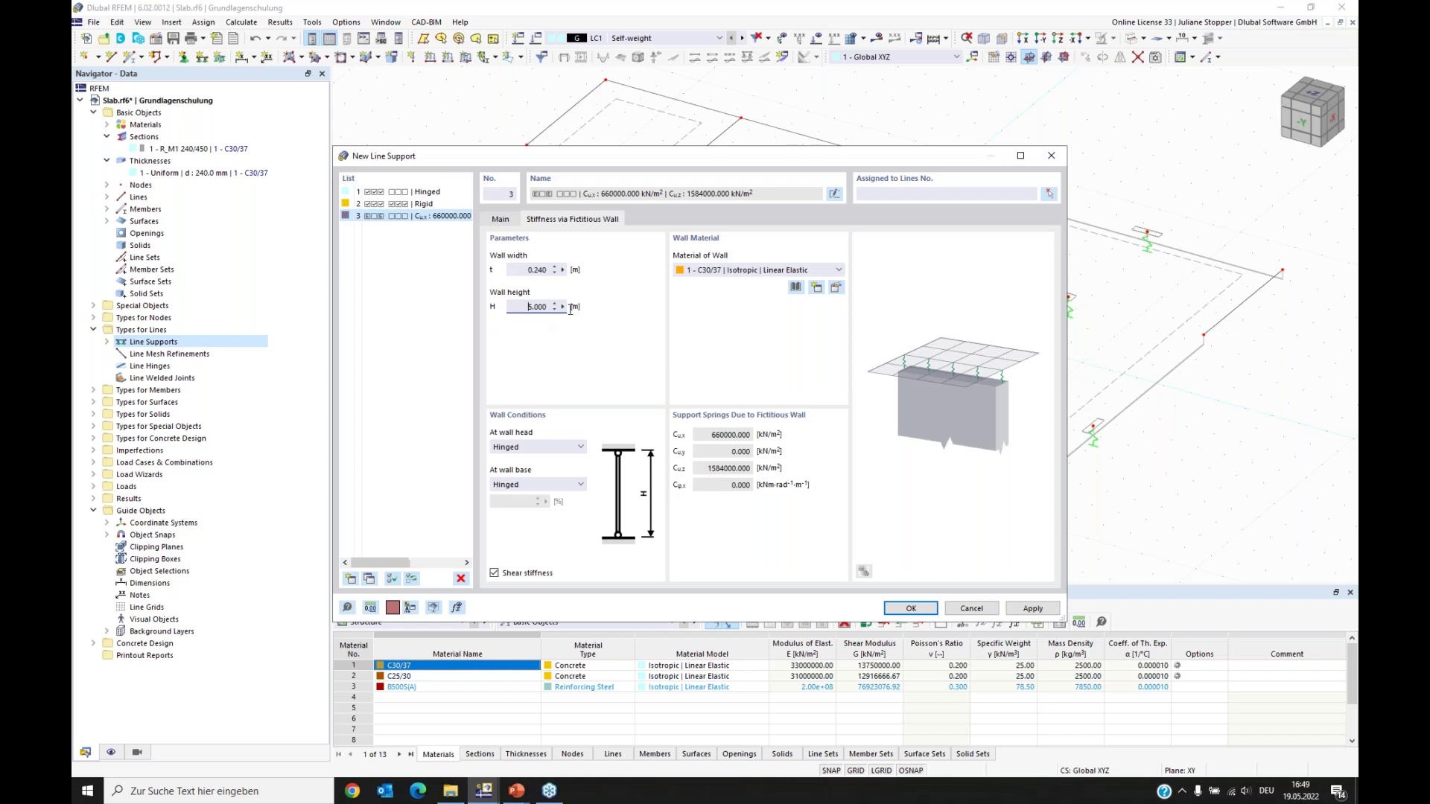
type("3,25")
left_click(740, 274)
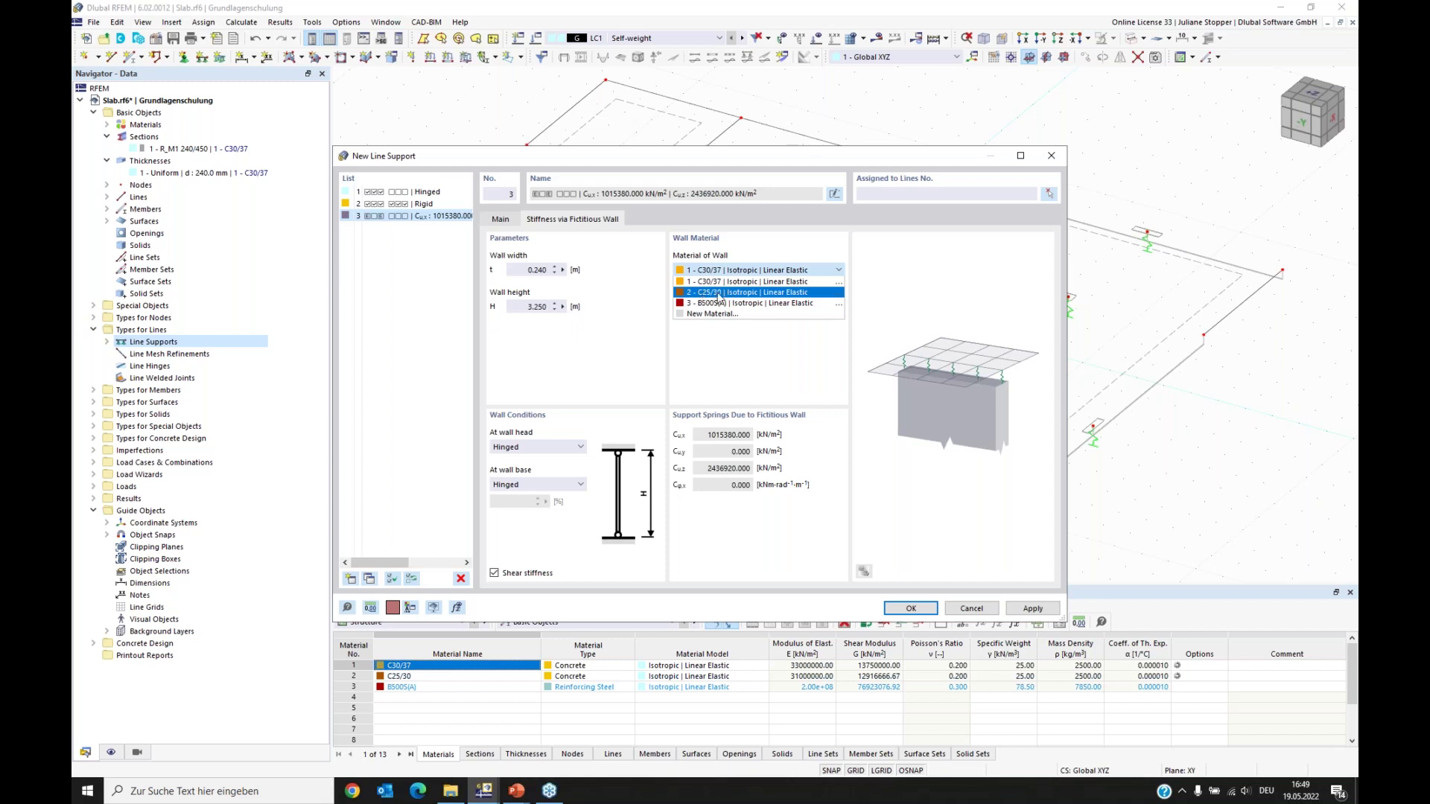
left_click(718, 293)
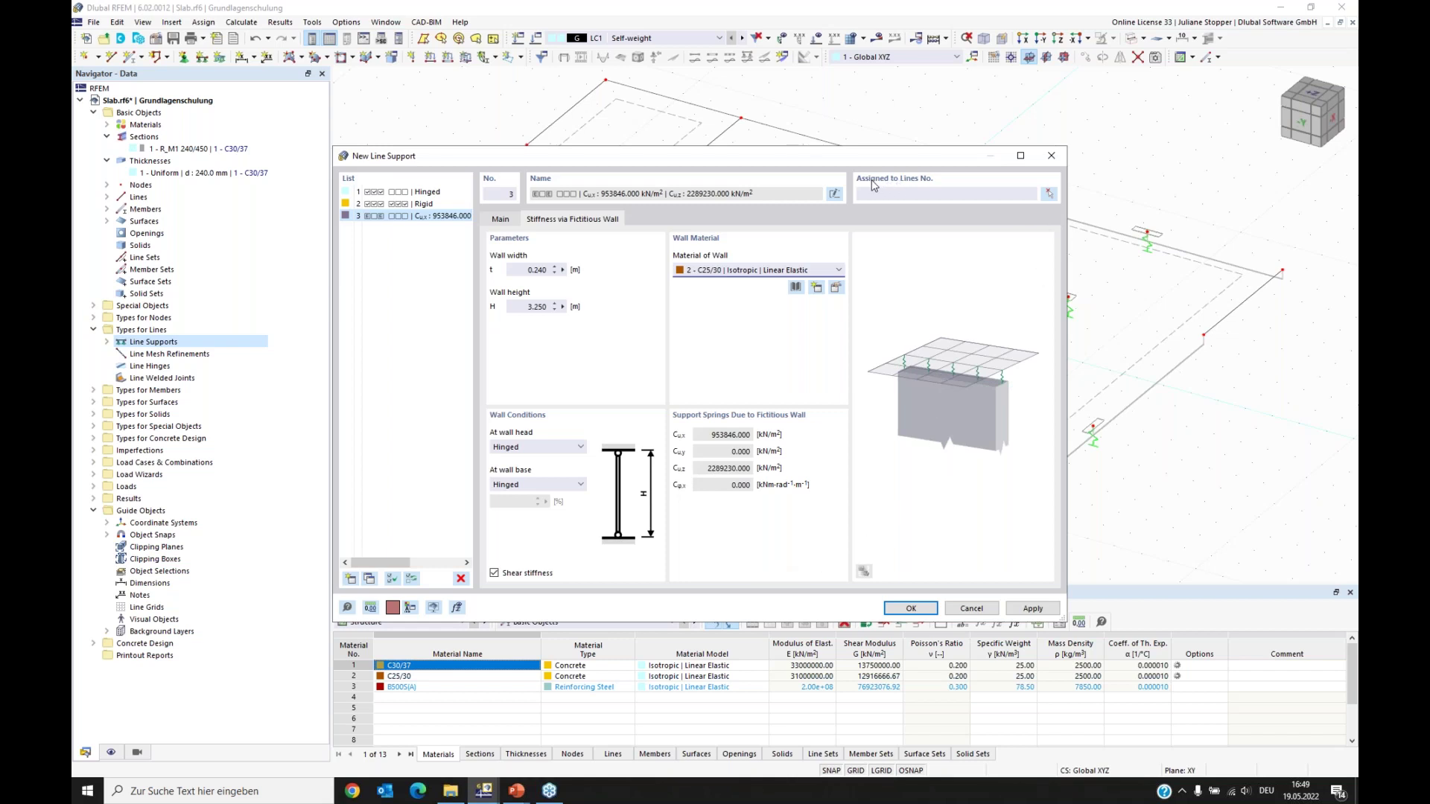
Step: Assign the wall line support to the short-edge end segments without columns, the long-edge segment beside the recess and the recess's wall lines, and accept it
left_click(1048, 194)
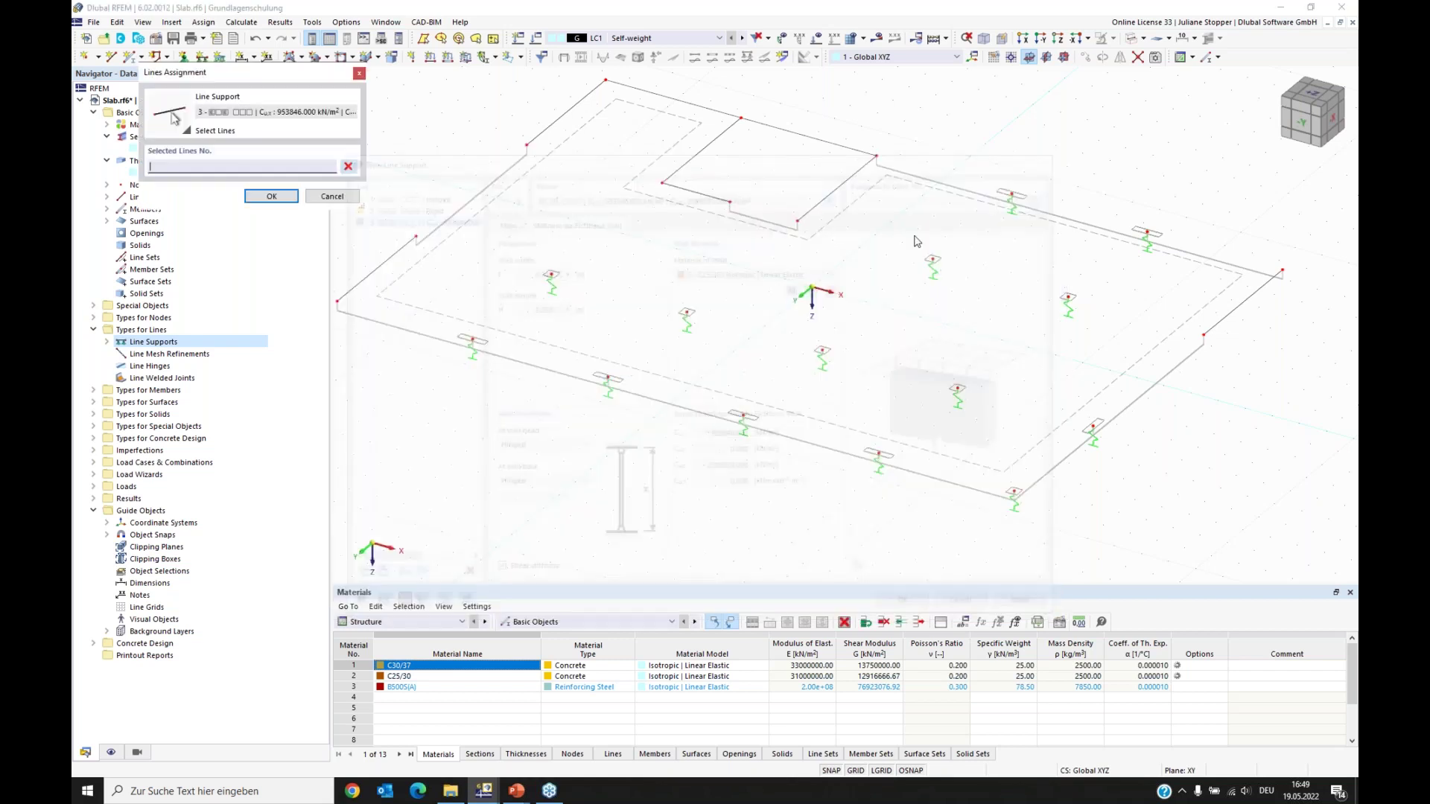
left_click(382, 265)
left_click(536, 135)
left_click(670, 99)
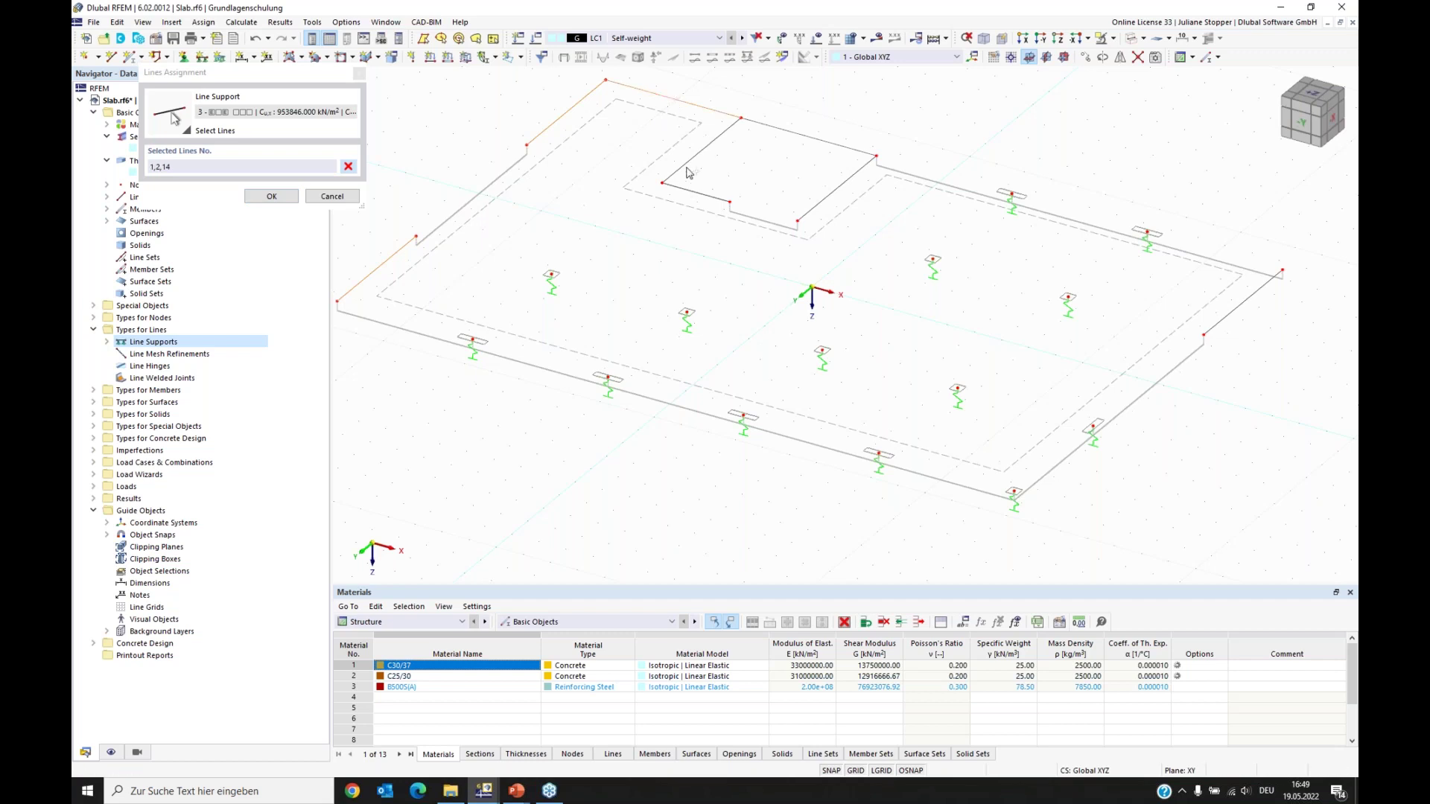
left_click(703, 148)
left_click(698, 193)
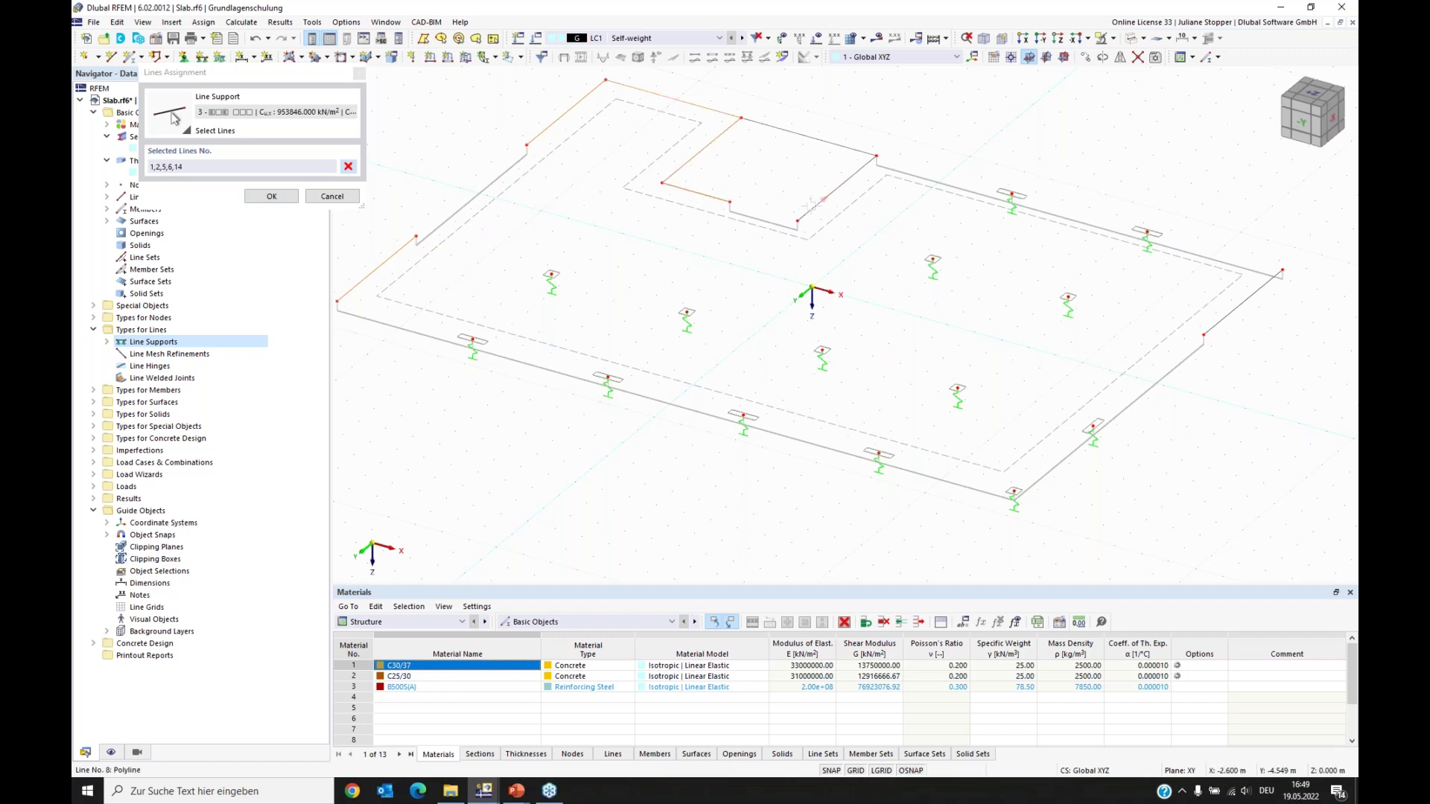
left_click(1243, 302)
left_click(271, 198)
left_click(937, 614)
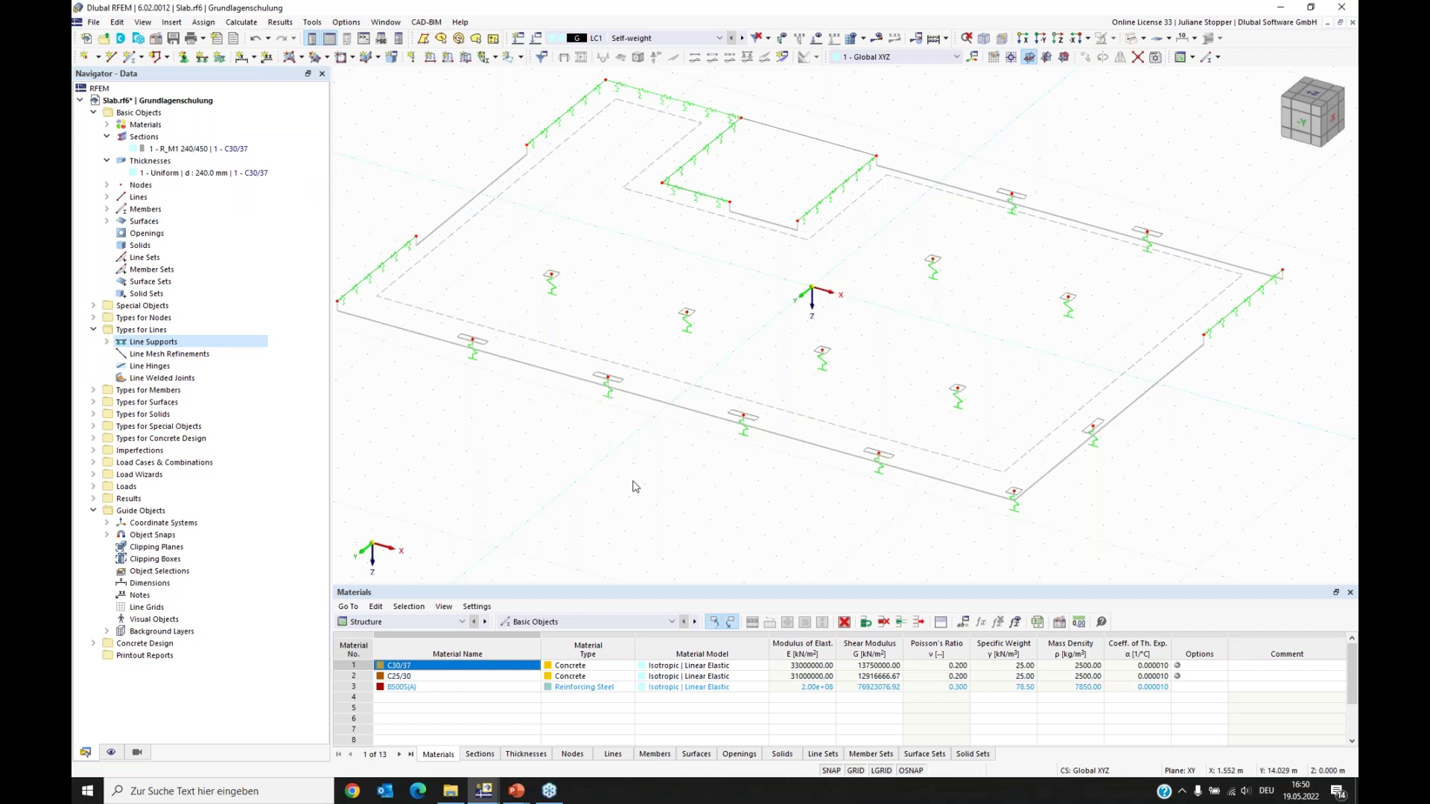
Step: Display the slab as a transparent solid model and inspect its line and nodal supports
scroll(638, 482, "down", 2)
middle_click_drag(481, 482, 521, 477, "ctrl")
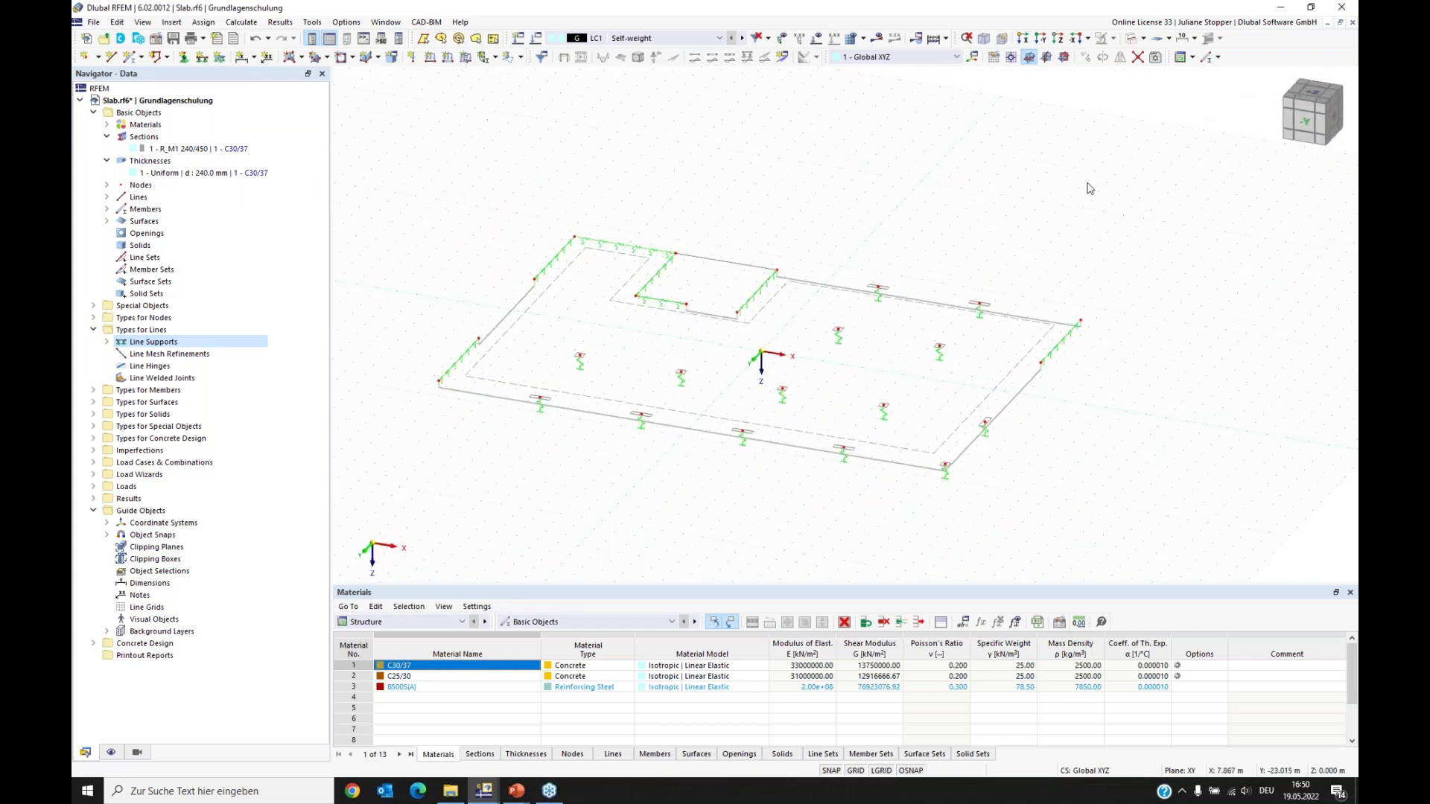
left_click(1131, 40)
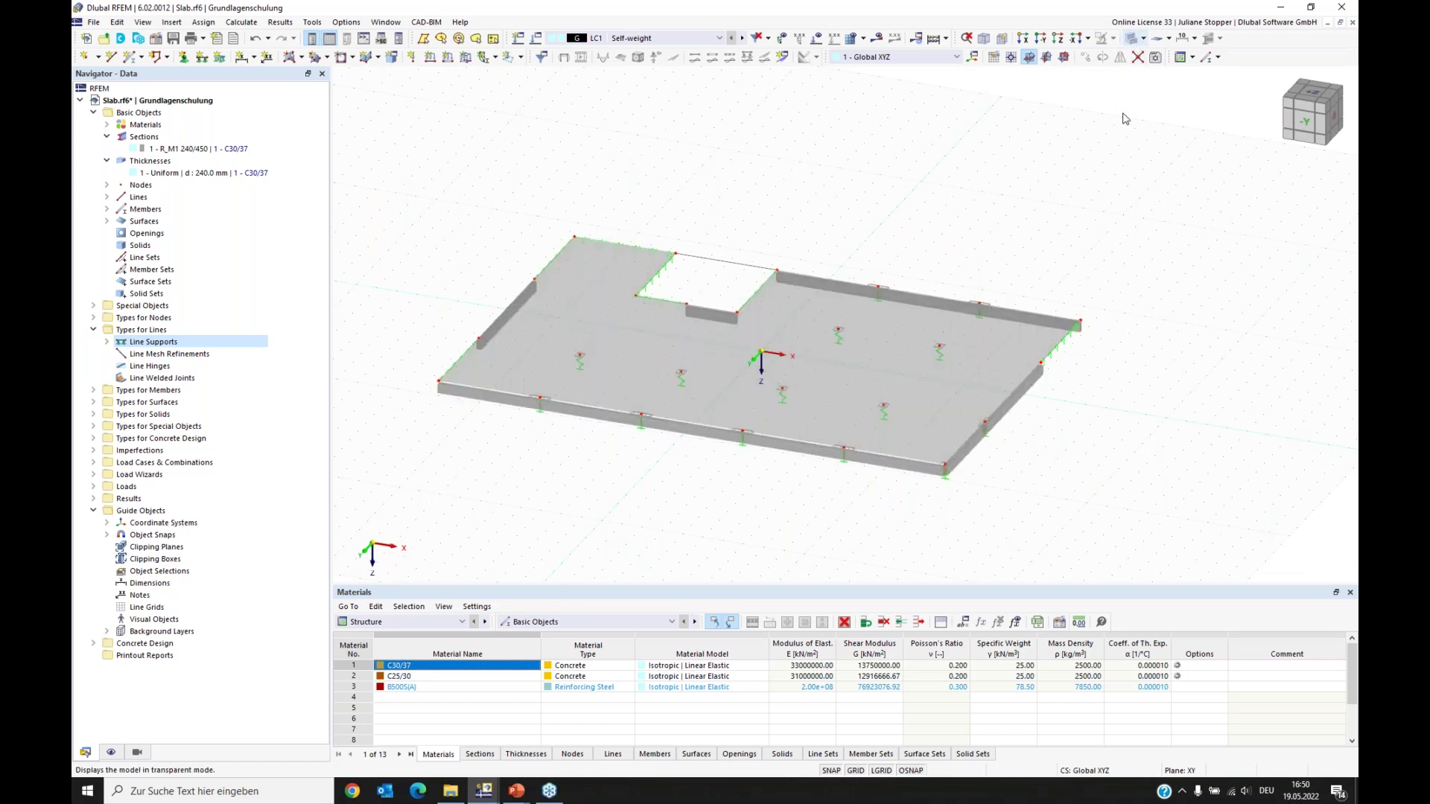
middle_click_drag(562, 483, 586, 505, "ctrl")
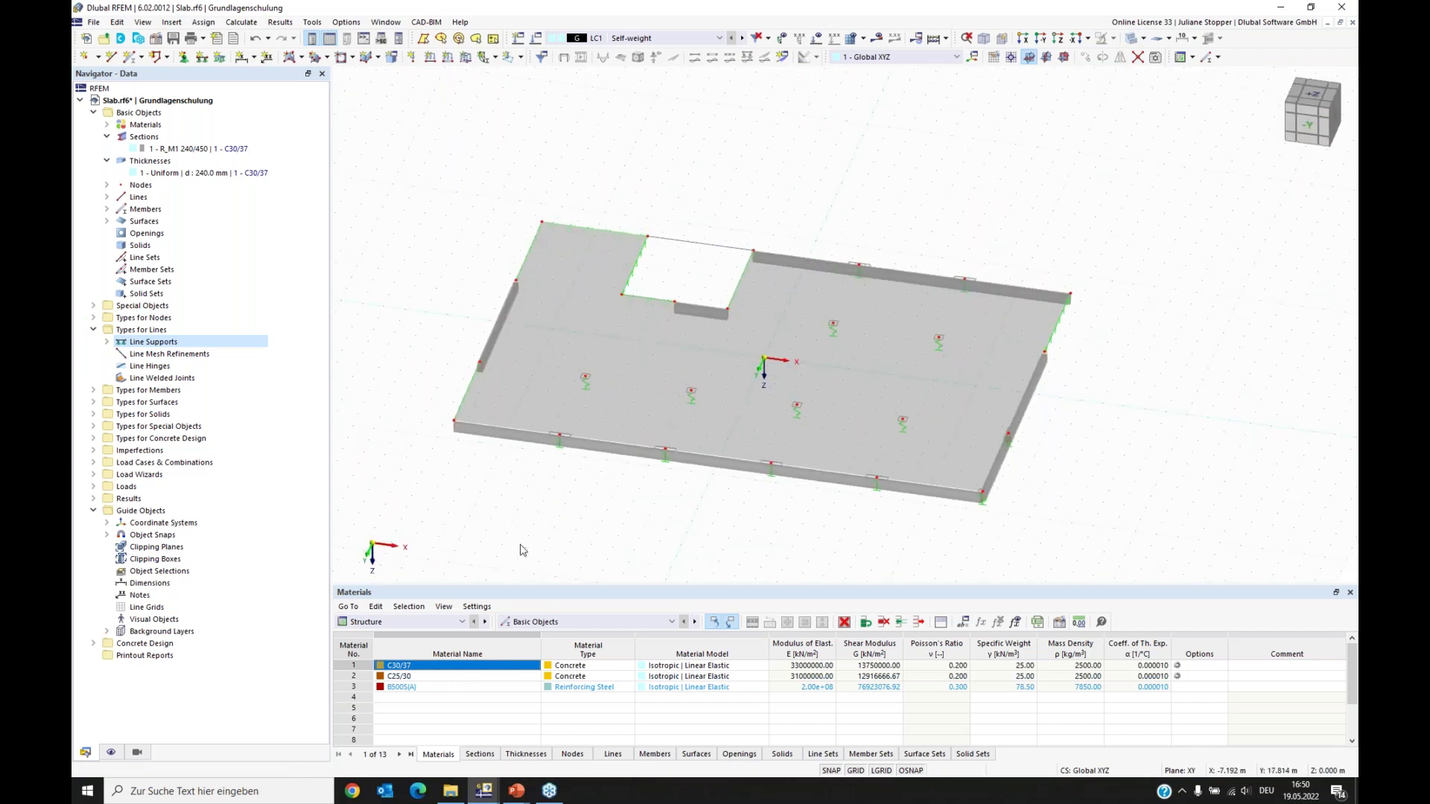
middle_click_drag(512, 541, 530, 537, "ctrl")
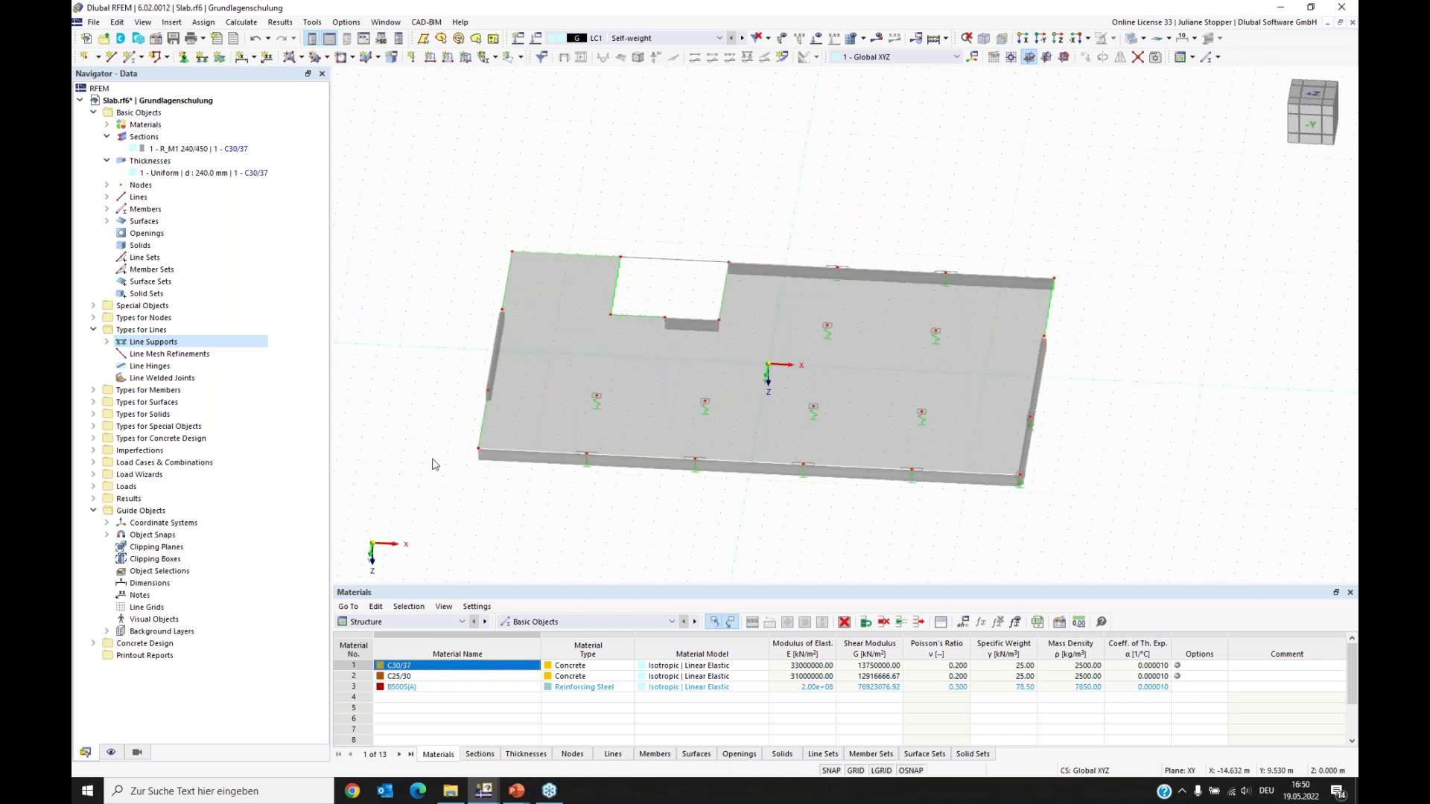
Step: Open the load cases for editing and review the base settings for load classification and the combination wizard
left_click(92, 114)
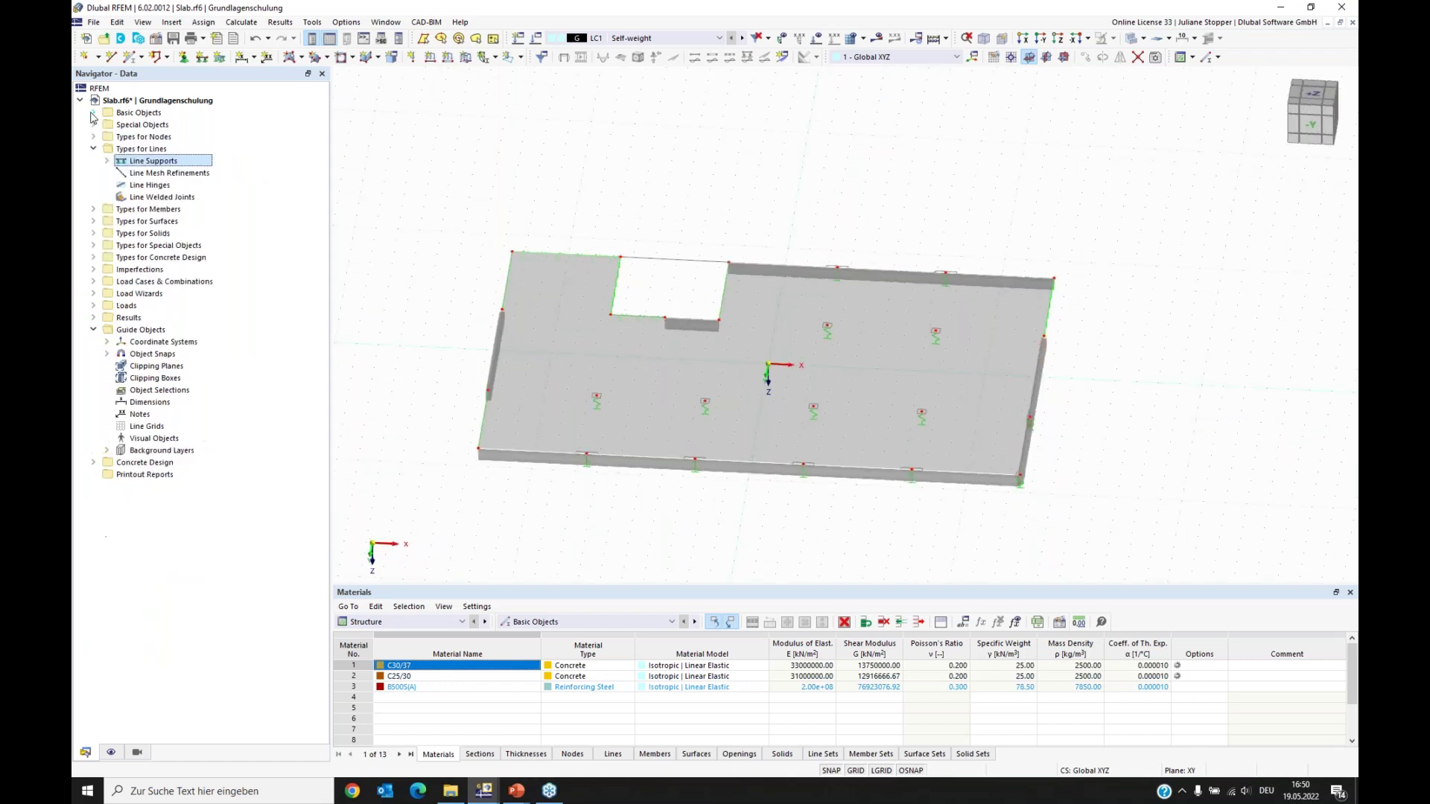
left_click(94, 150)
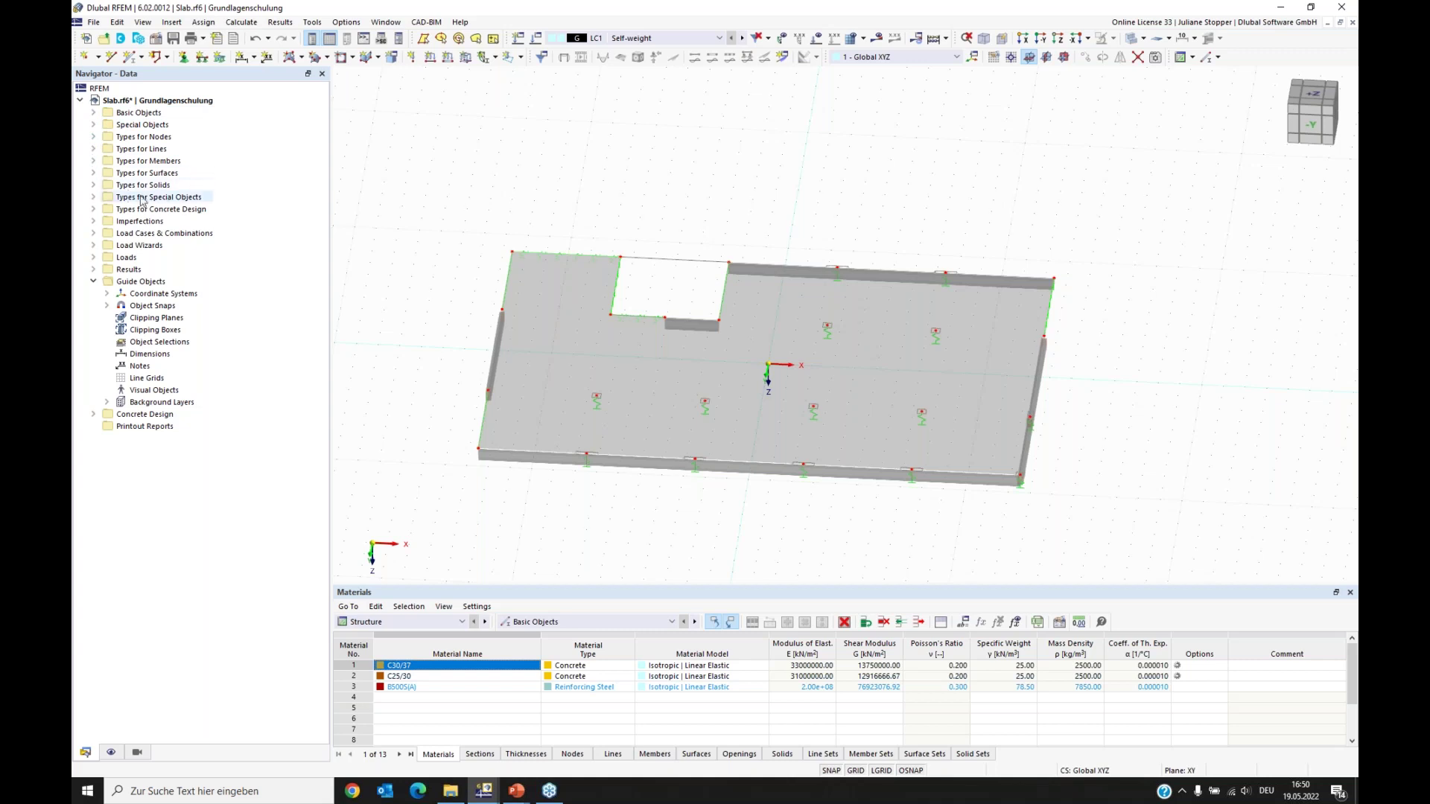
left_click(93, 234)
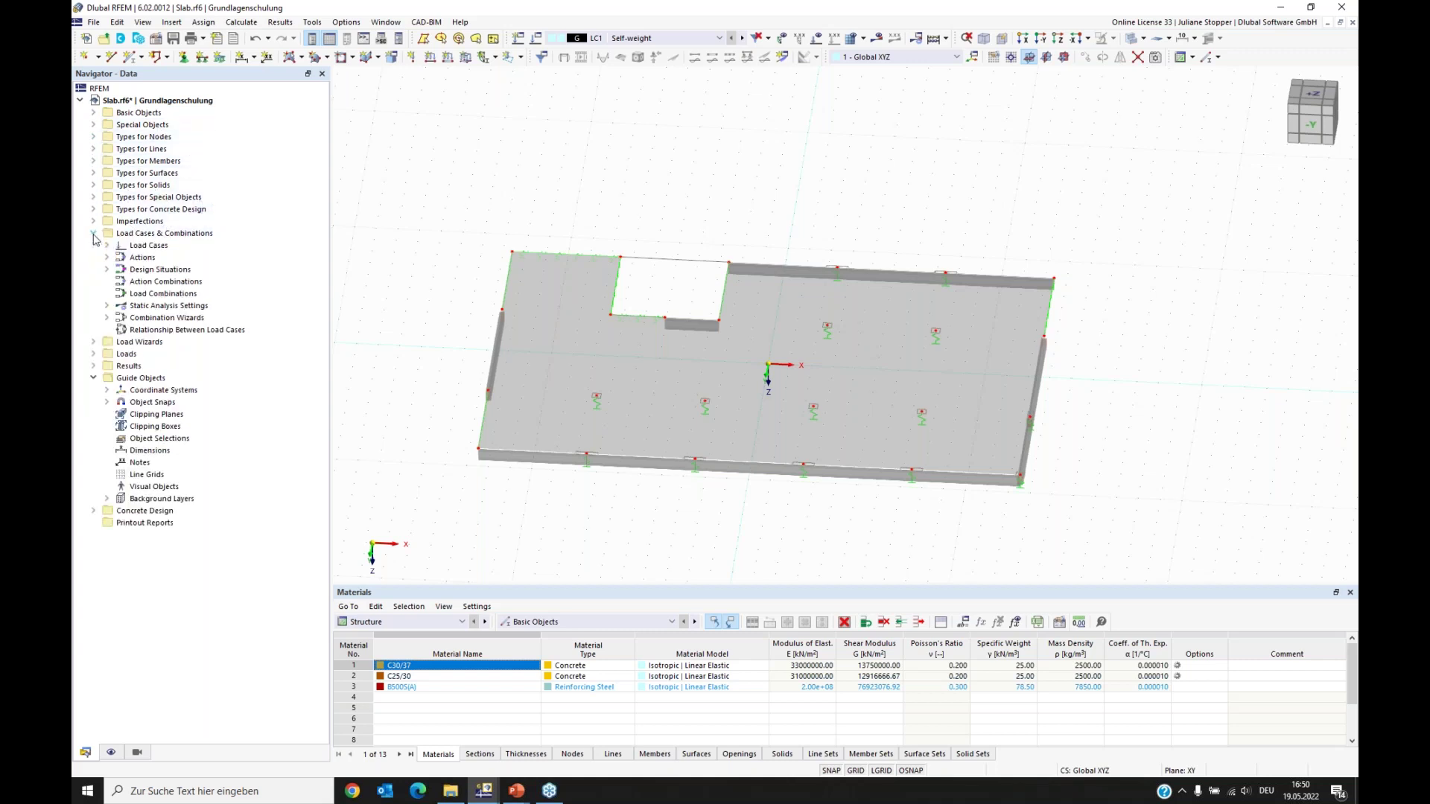
right_click(143, 246)
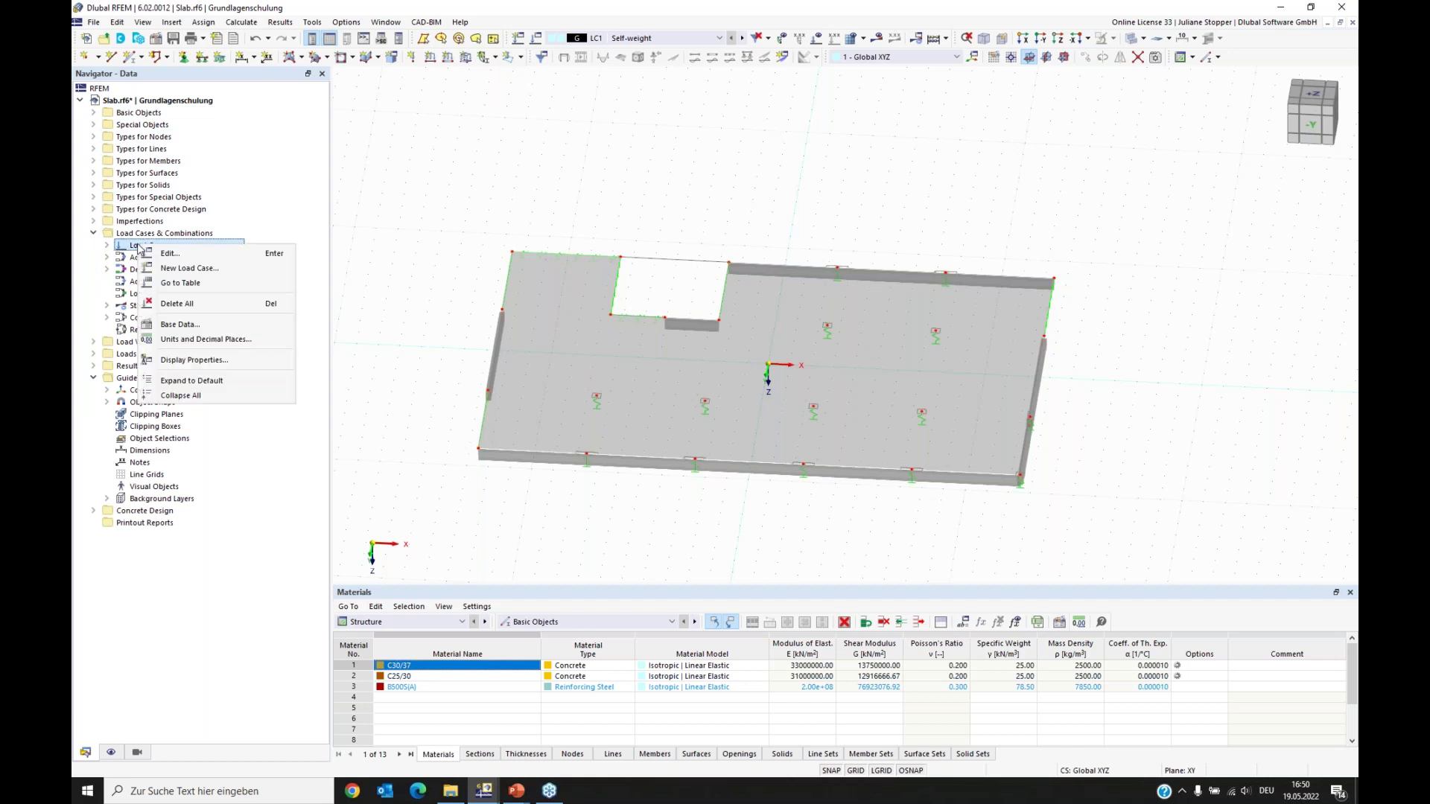
left_click(170, 254)
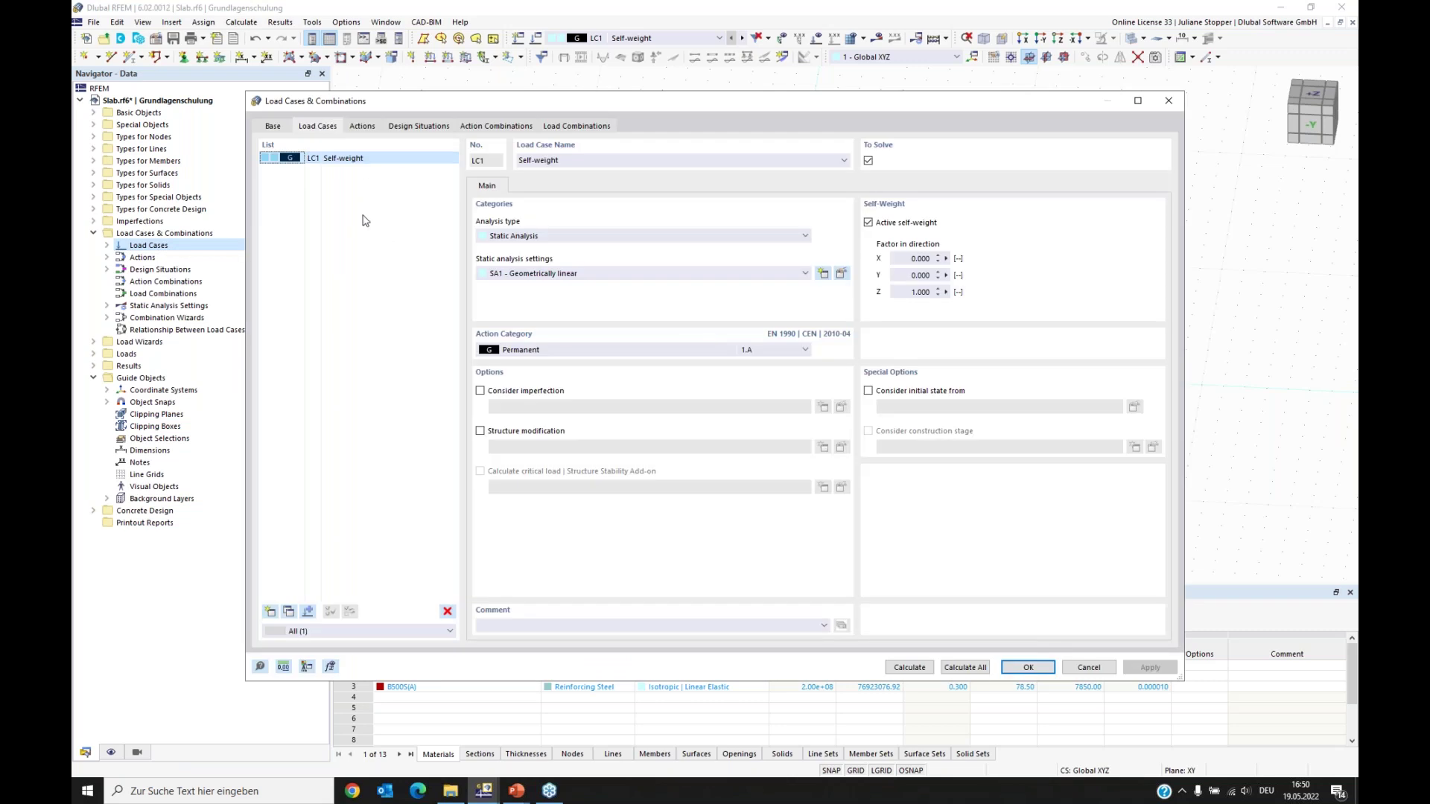
left_click(273, 128)
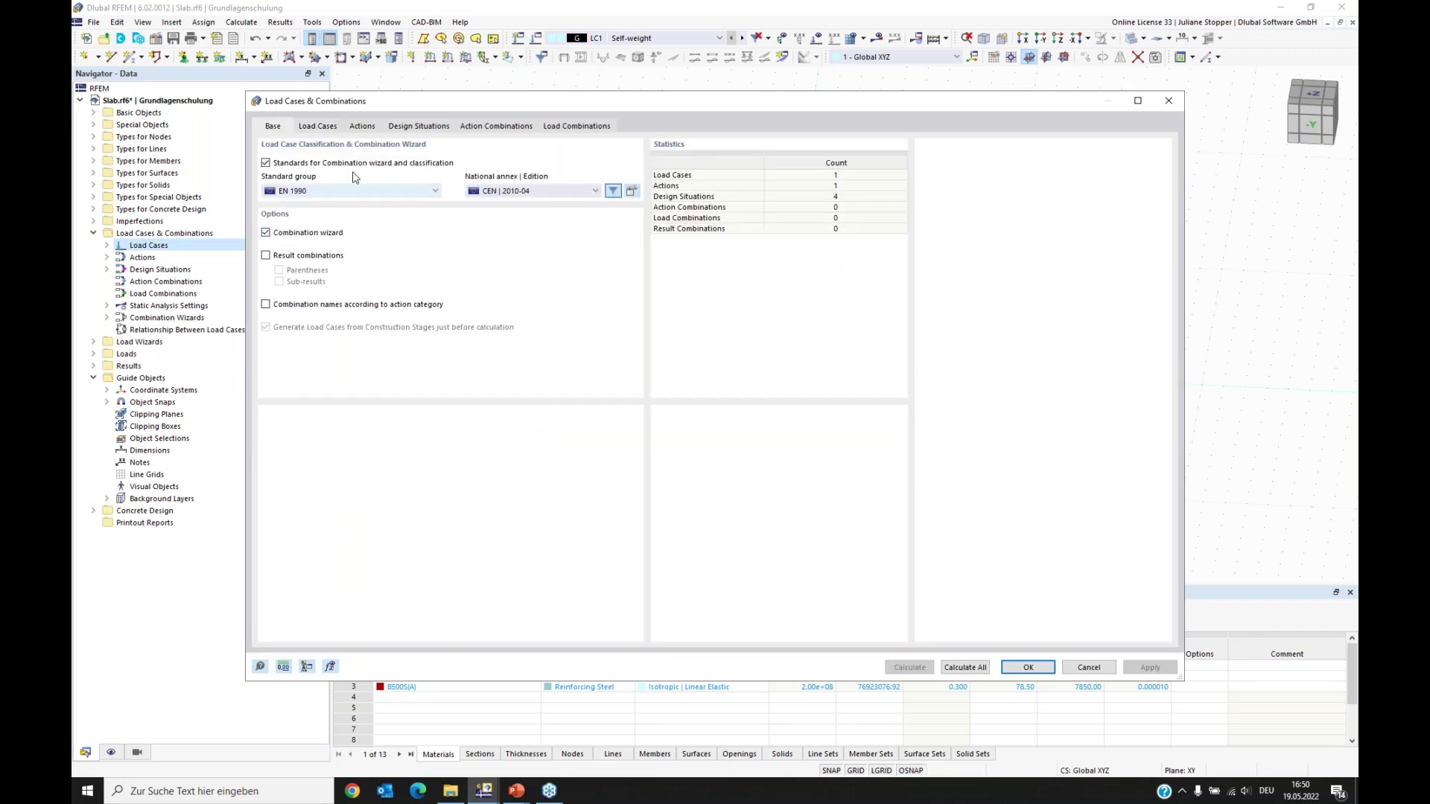
left_click(311, 128)
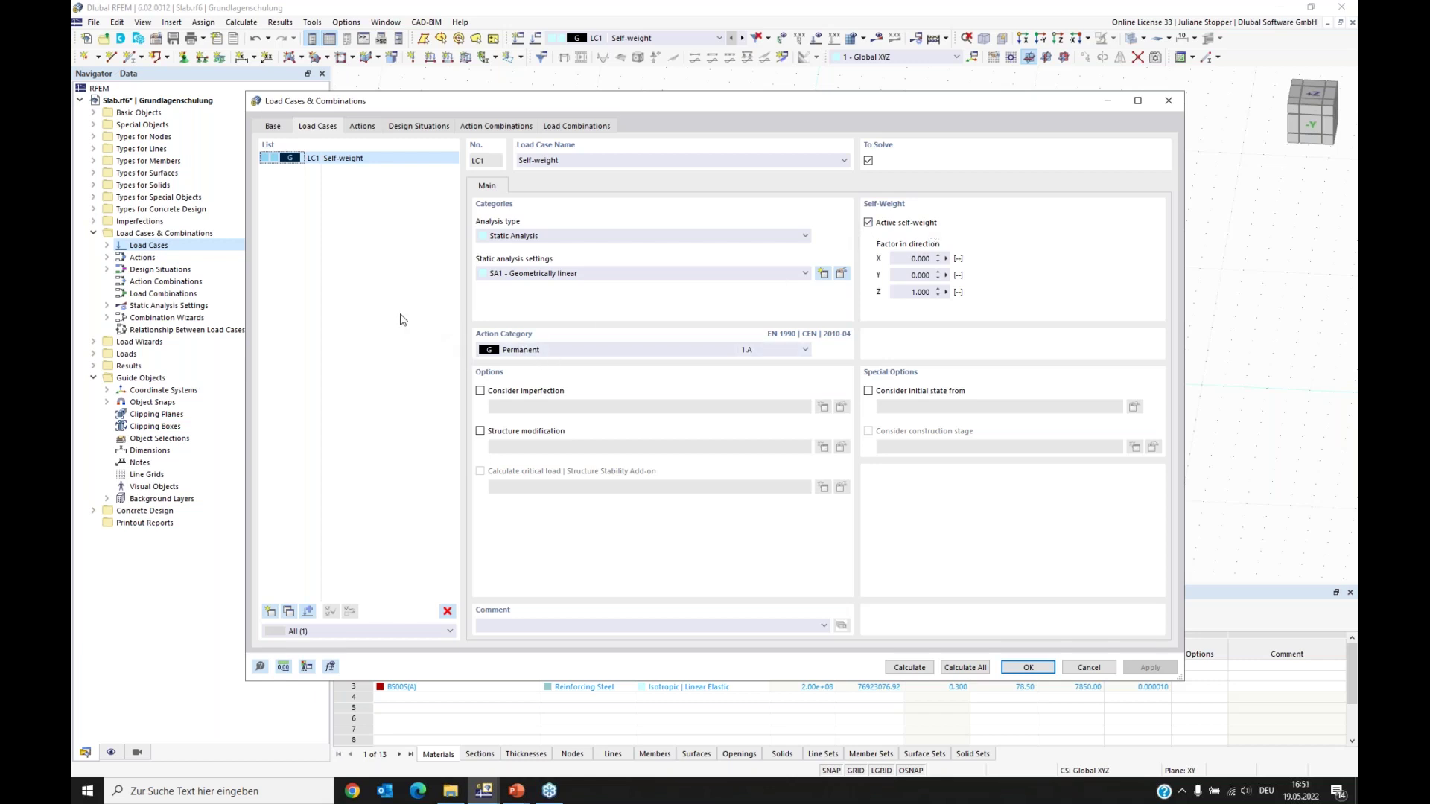
Step: Create a second load case named Live Load with the action category Imposed loads - category A: domestic, residential areas
left_click(270, 611)
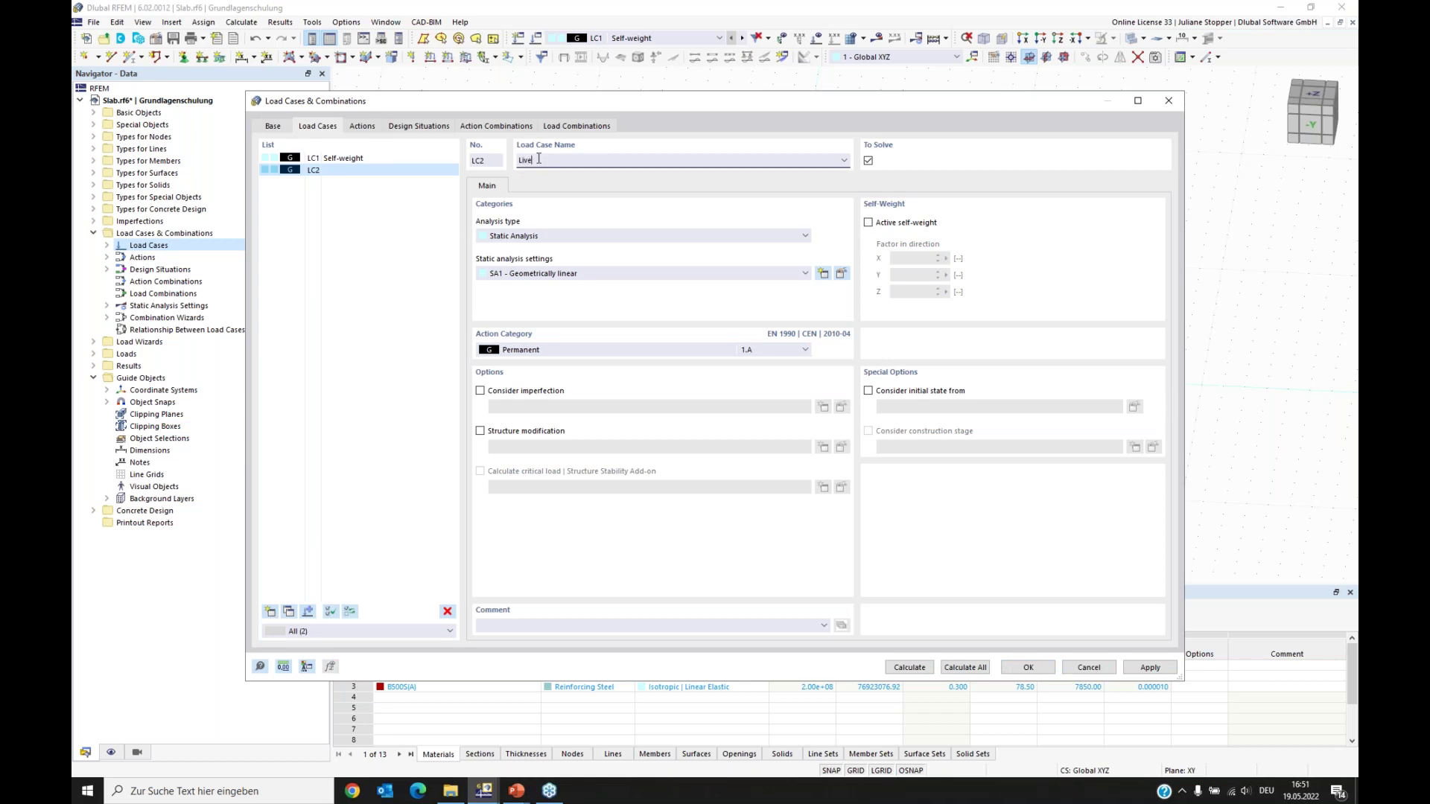
left_click(328, 311)
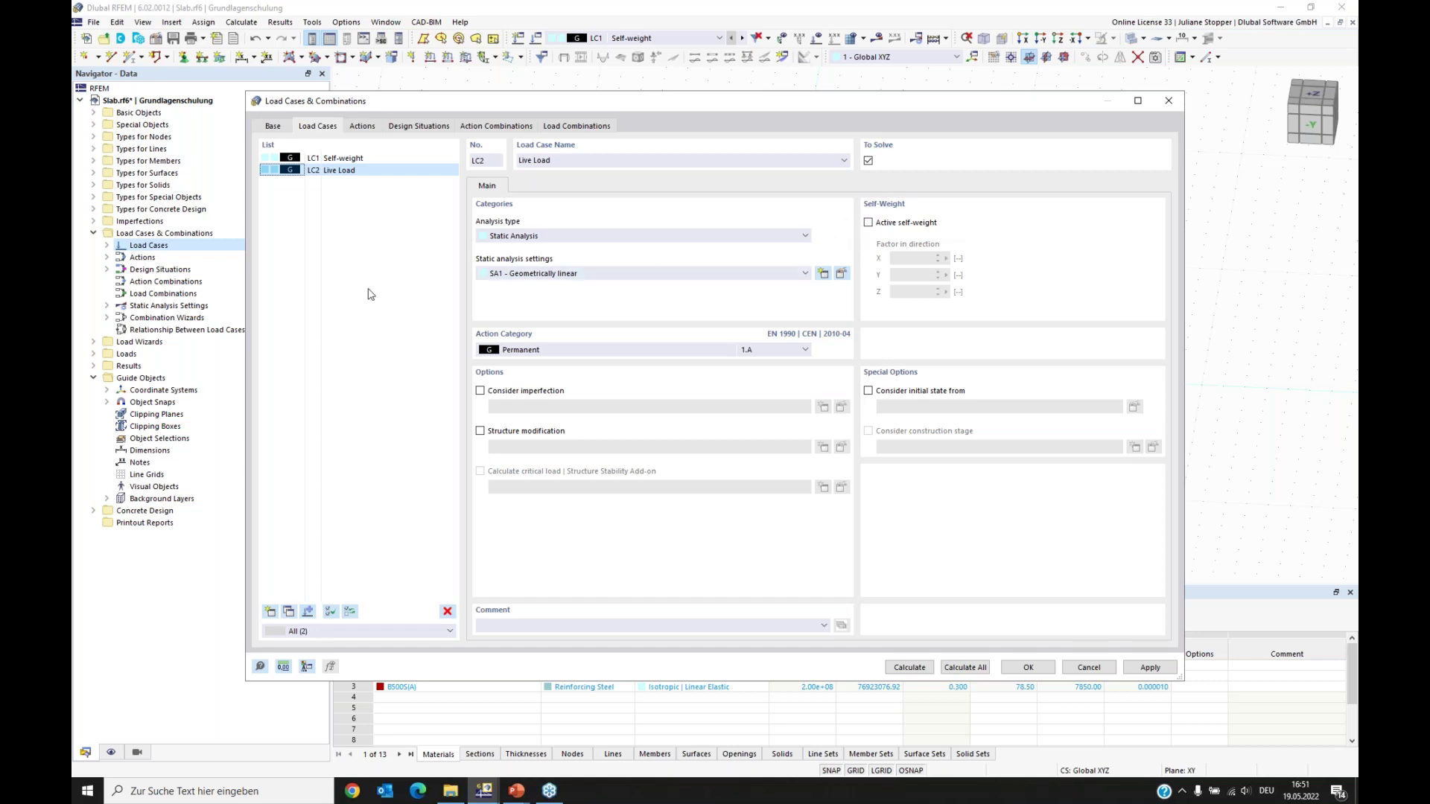
left_click(530, 353)
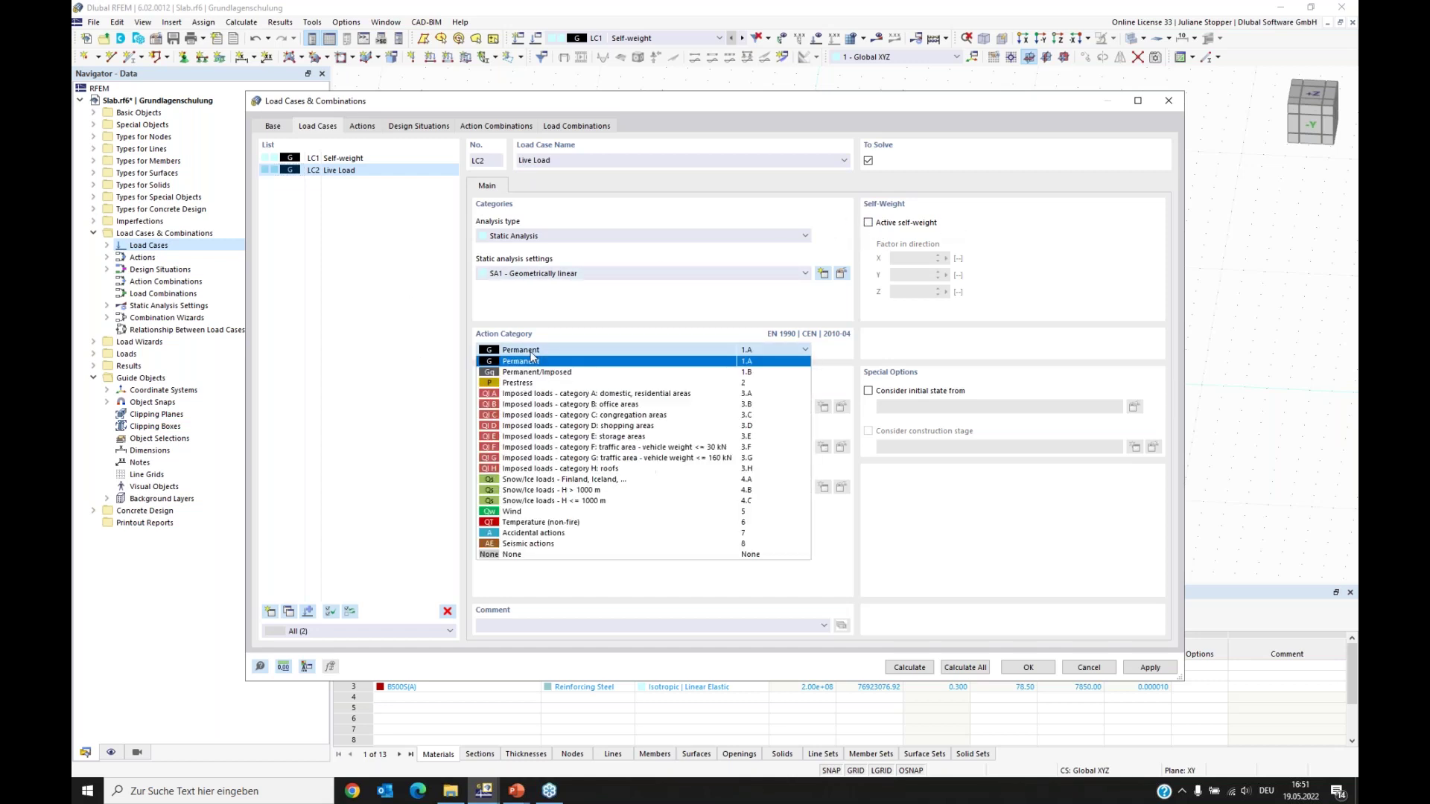
left_click(543, 395)
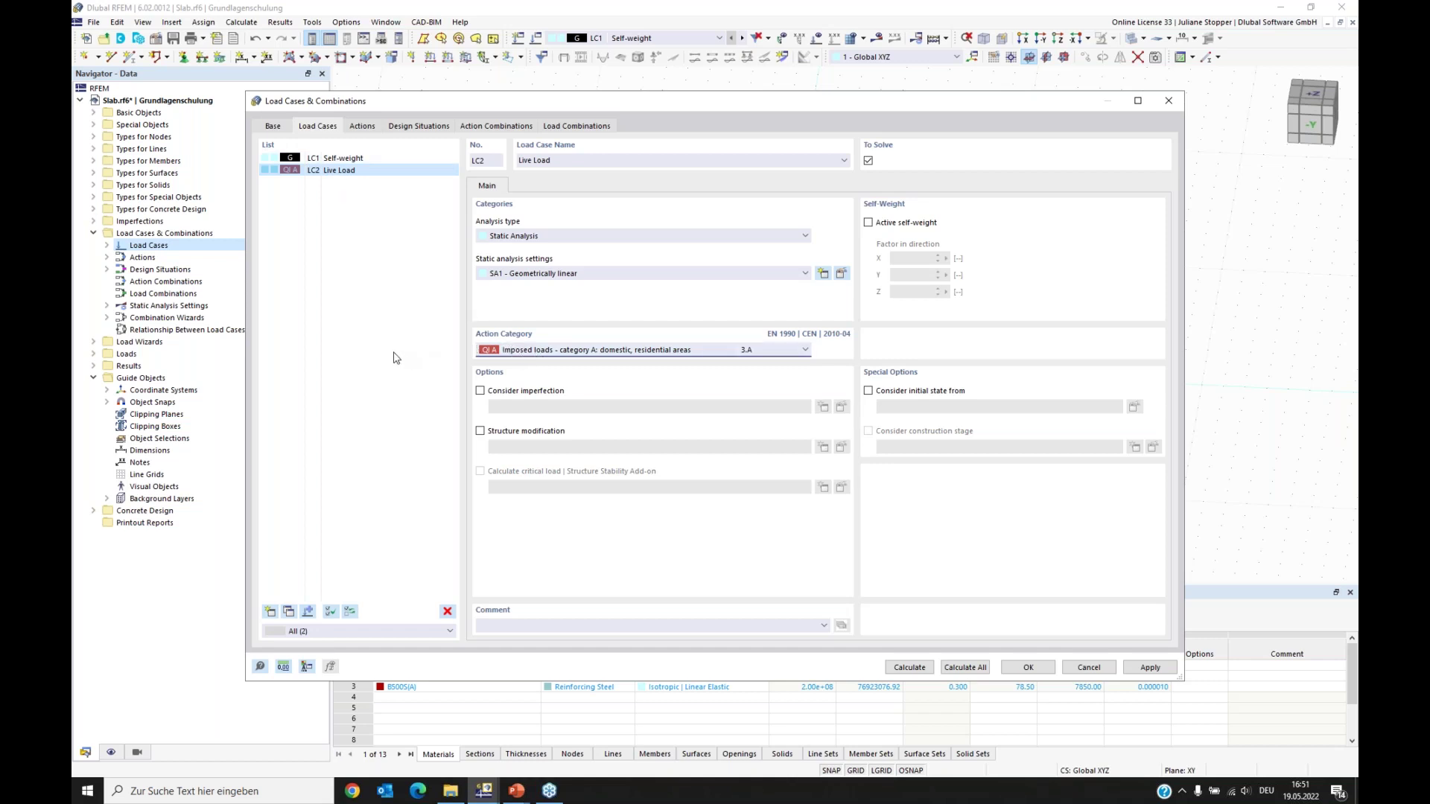
Step: Switch the design situations' combination wizard 1 to SA1 - Geometrically linear without imperfection cases, and accept the generated load combinations
left_click(363, 127)
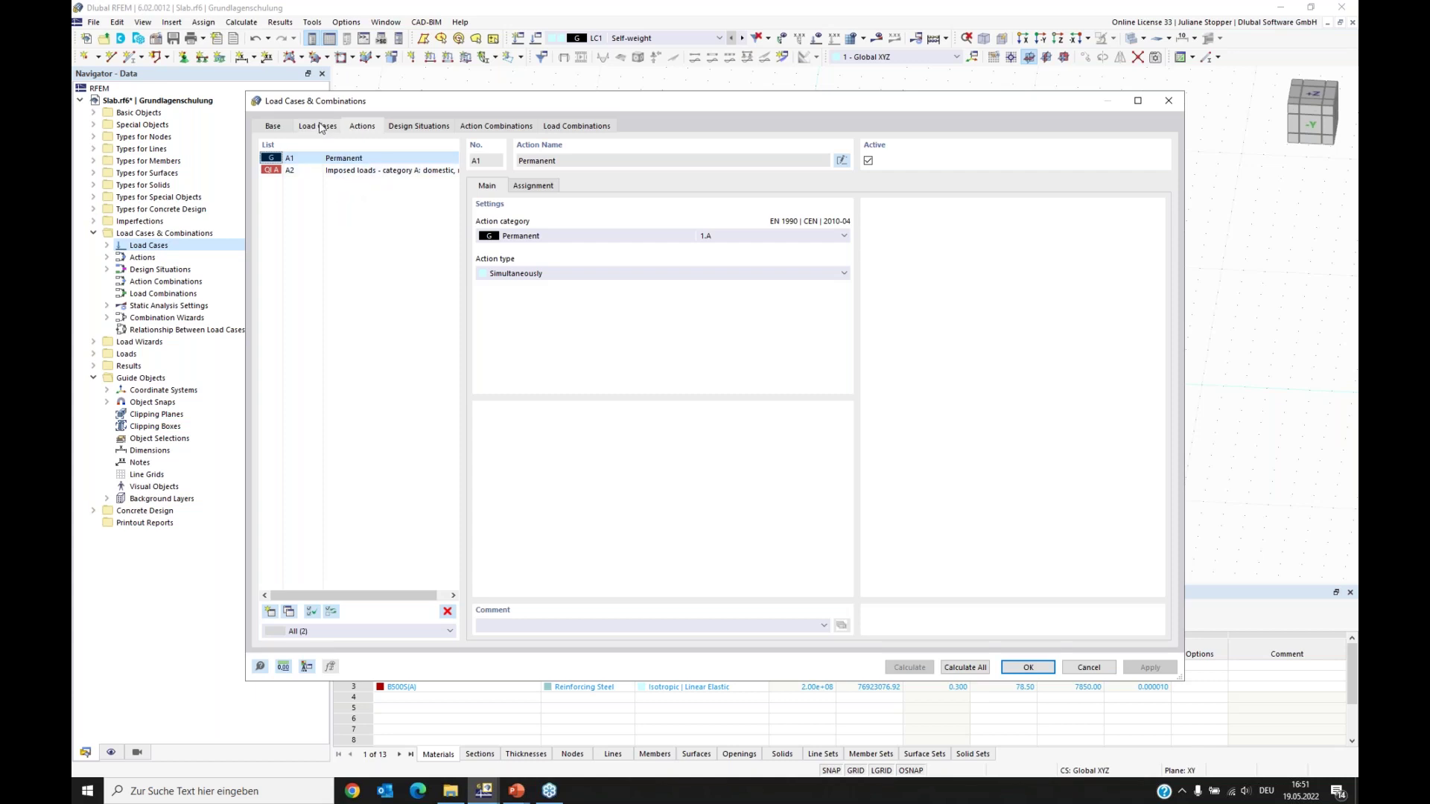
left_click(403, 127)
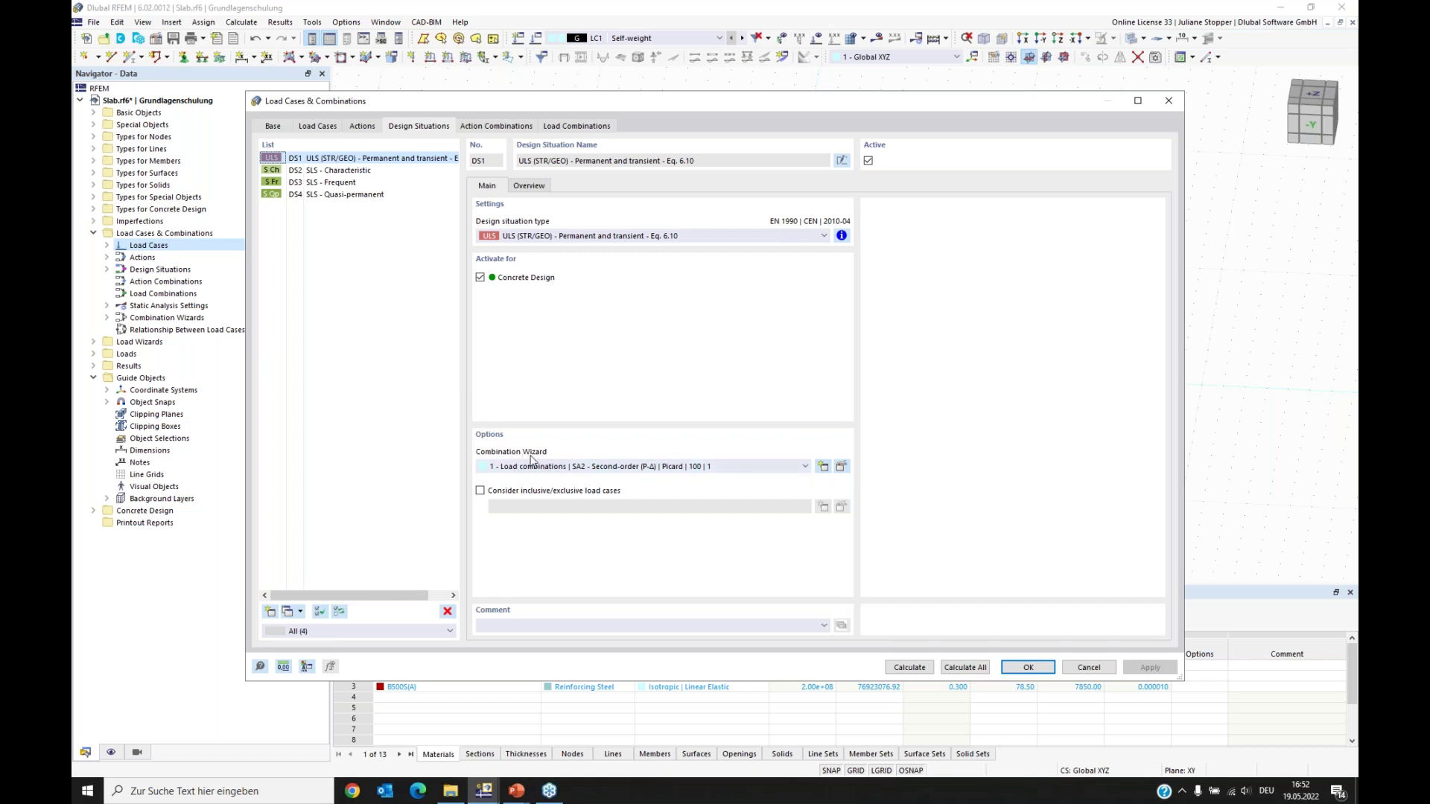
left_click(840, 467)
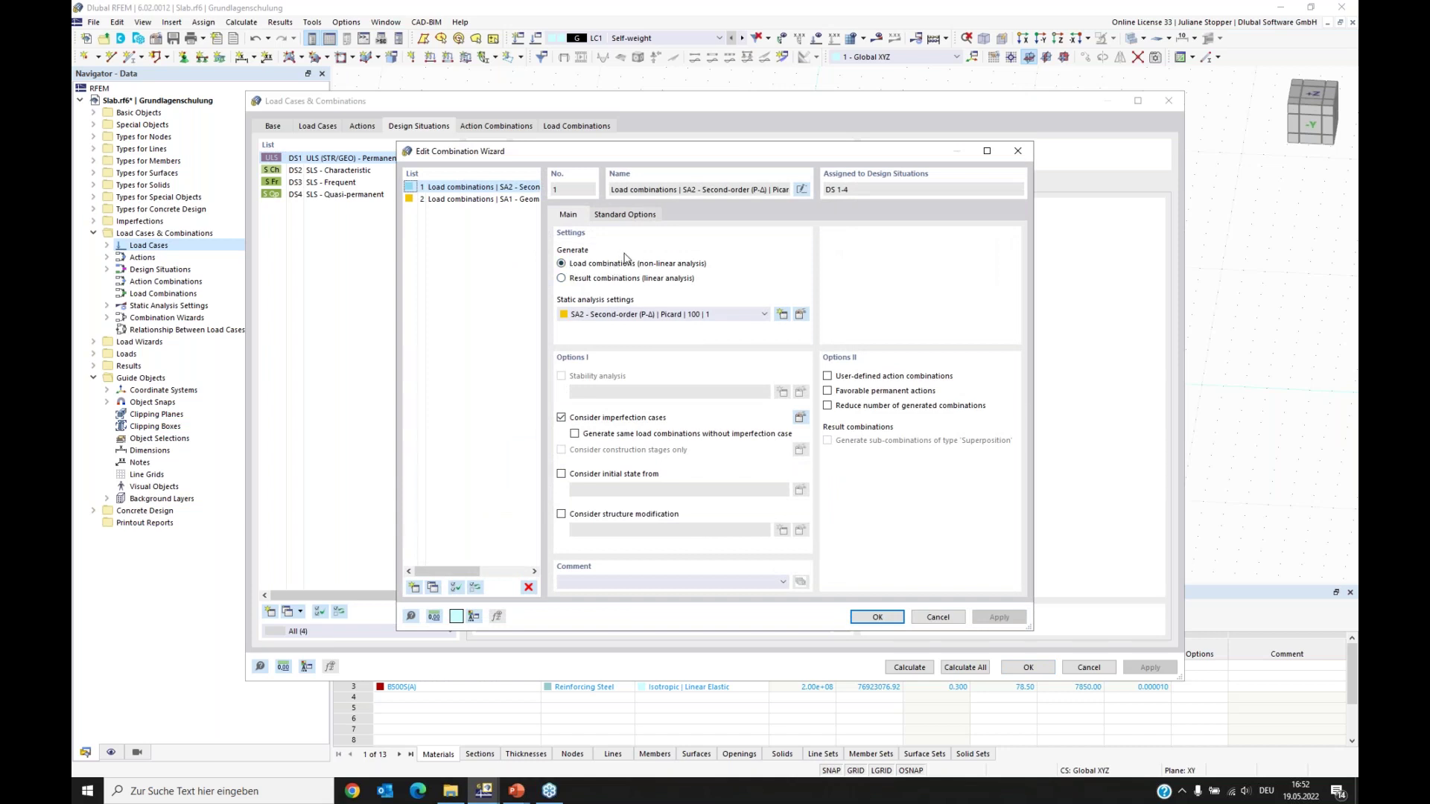
left_click(629, 316)
left_click(602, 328)
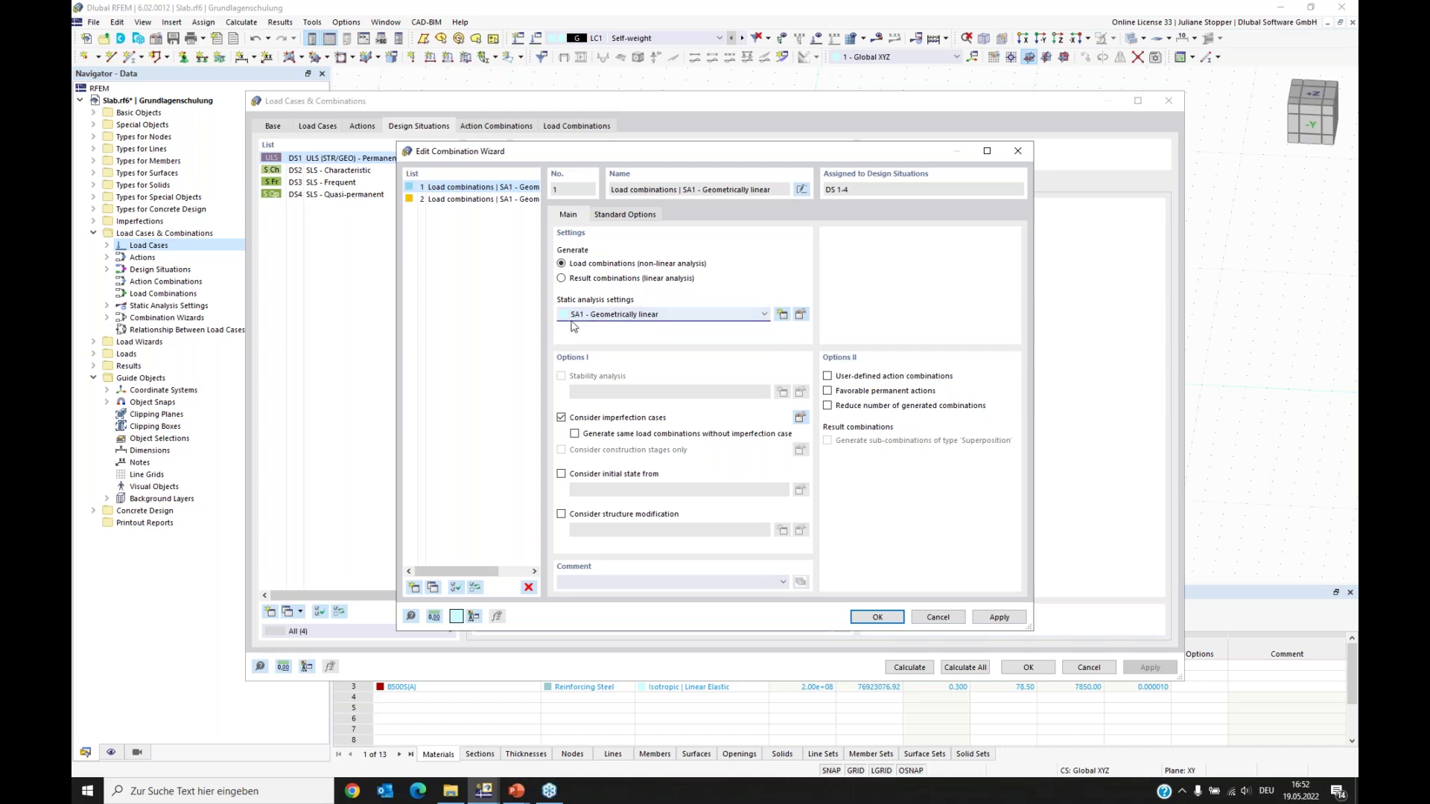
left_click(562, 418)
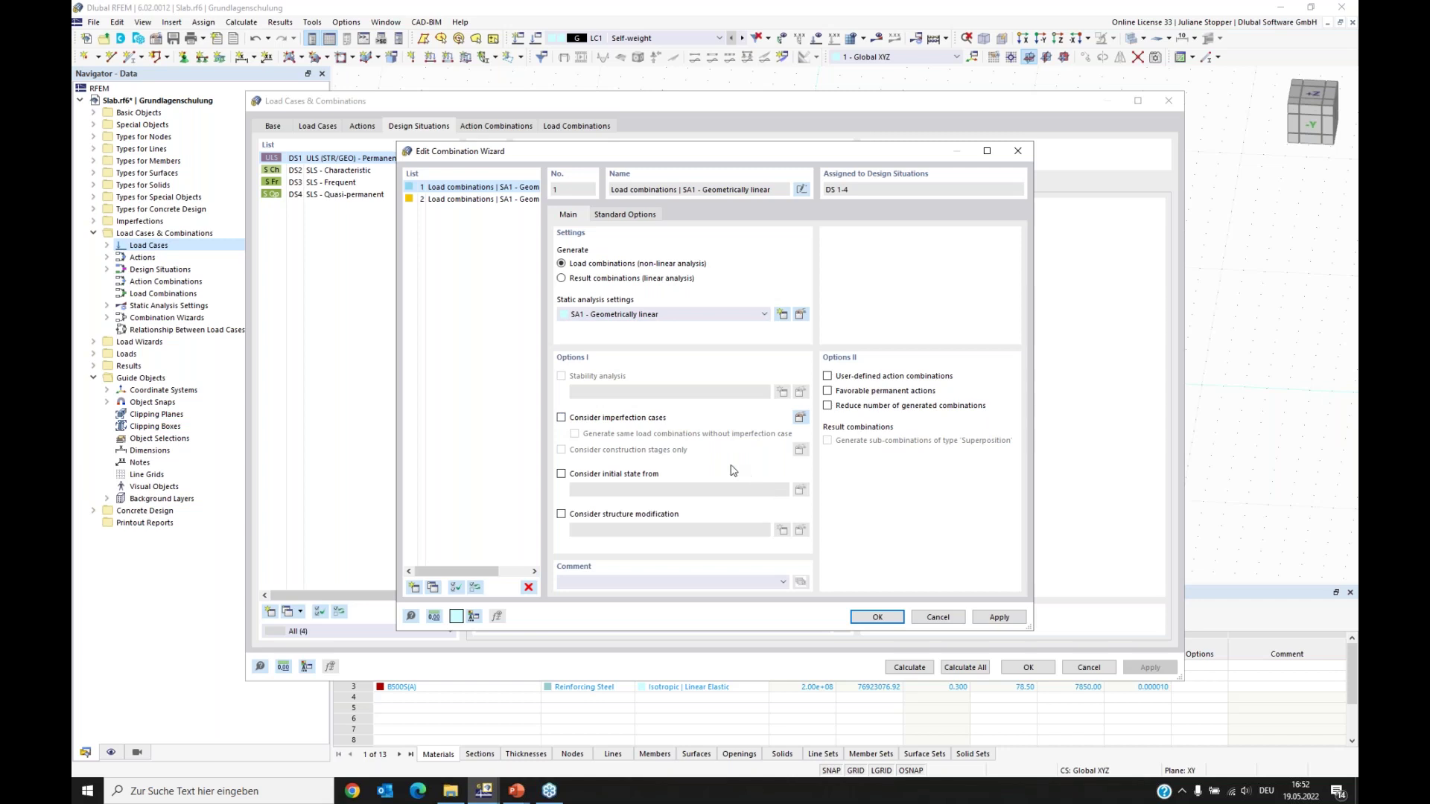
left_click(877, 617)
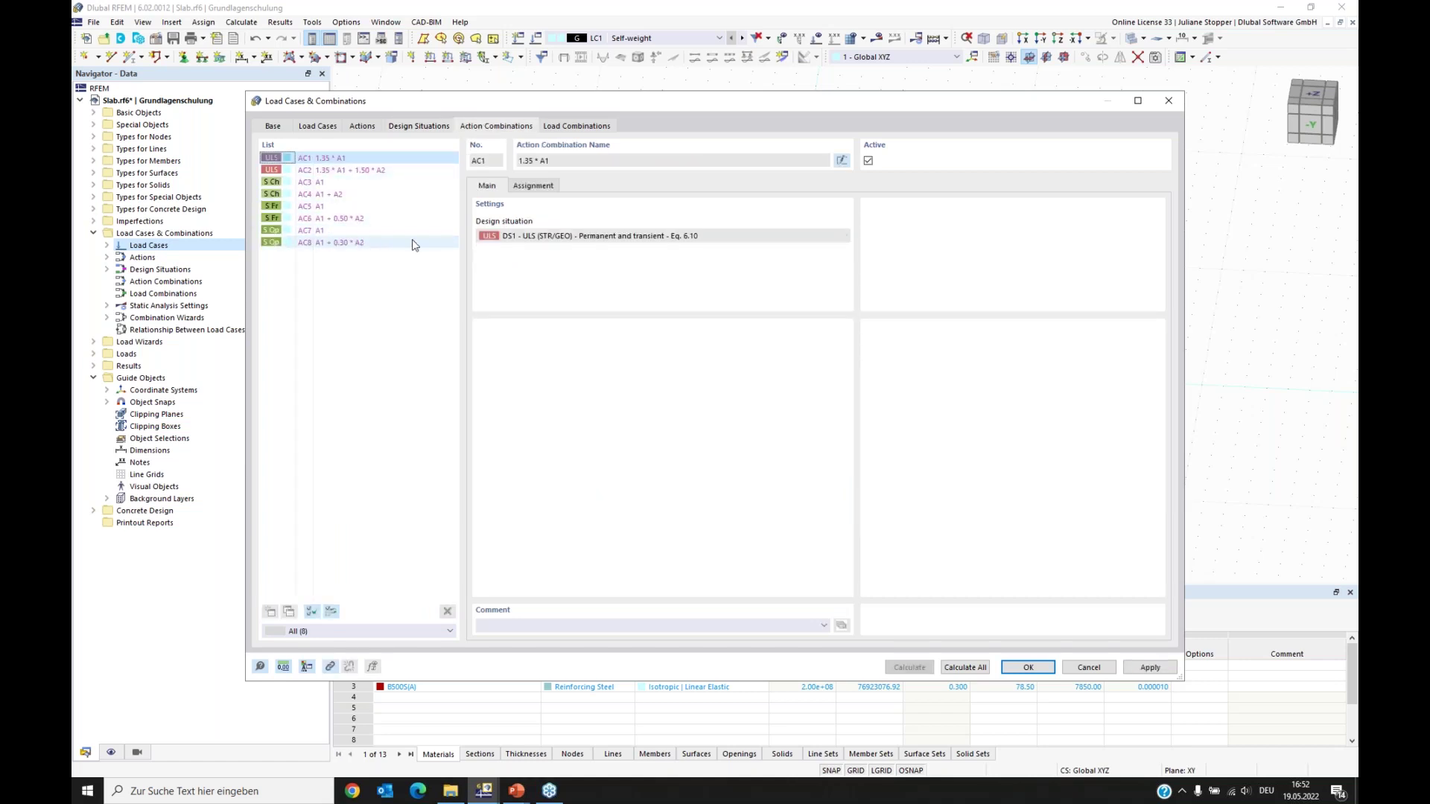
left_click(578, 126)
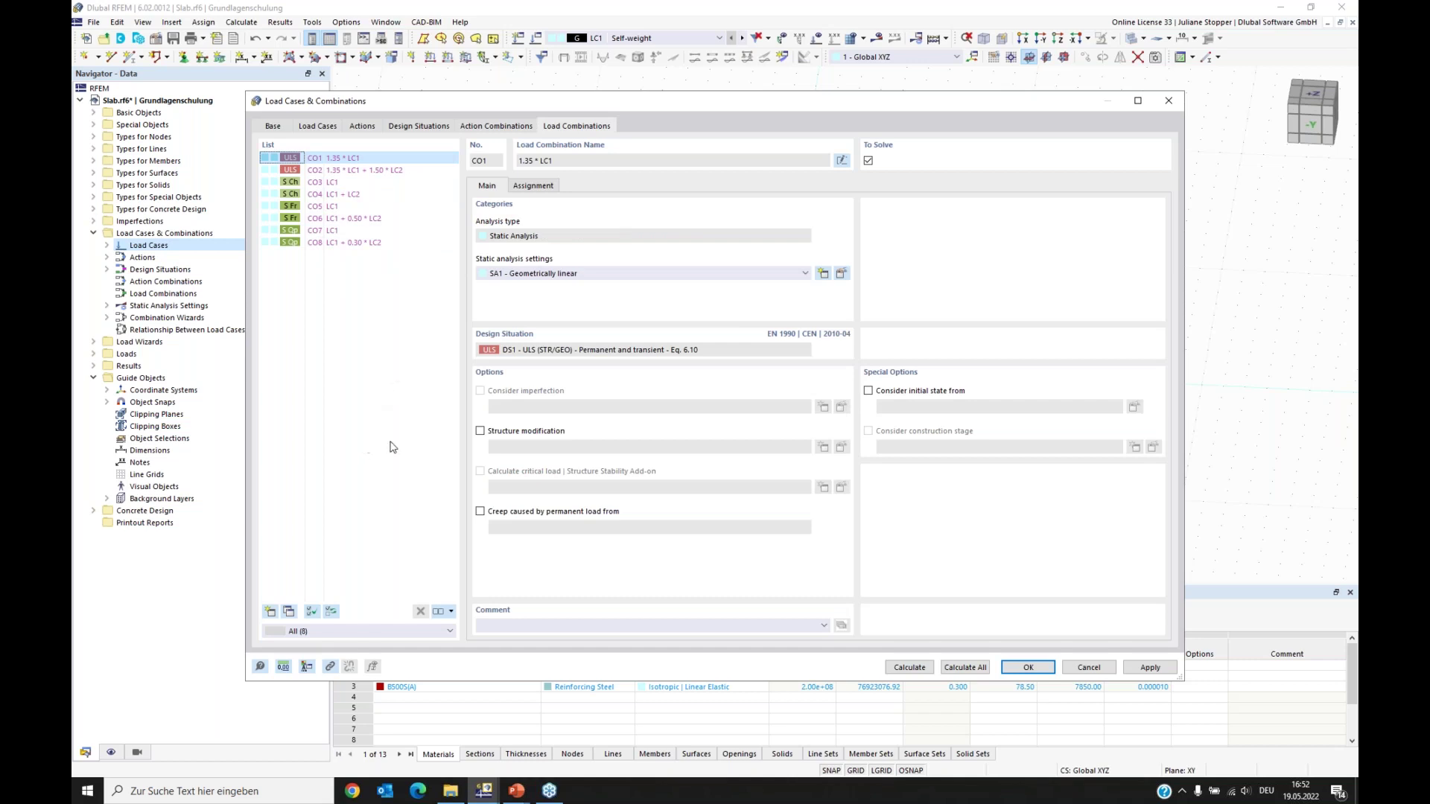
left_click(1028, 668)
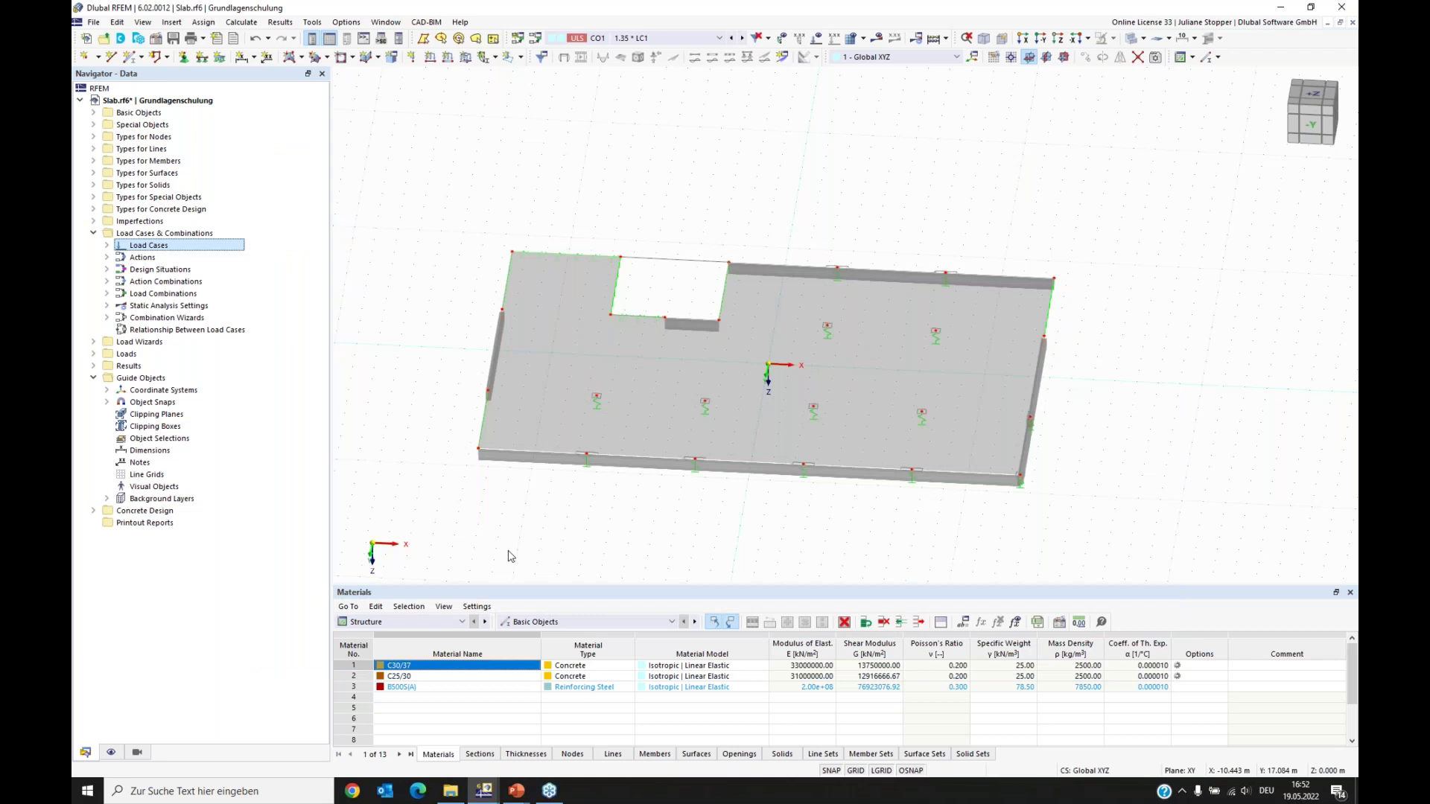
Step: List the load types of both load cases and make LC1 Self-weight the current load case
left_click(91, 341)
left_click(92, 342)
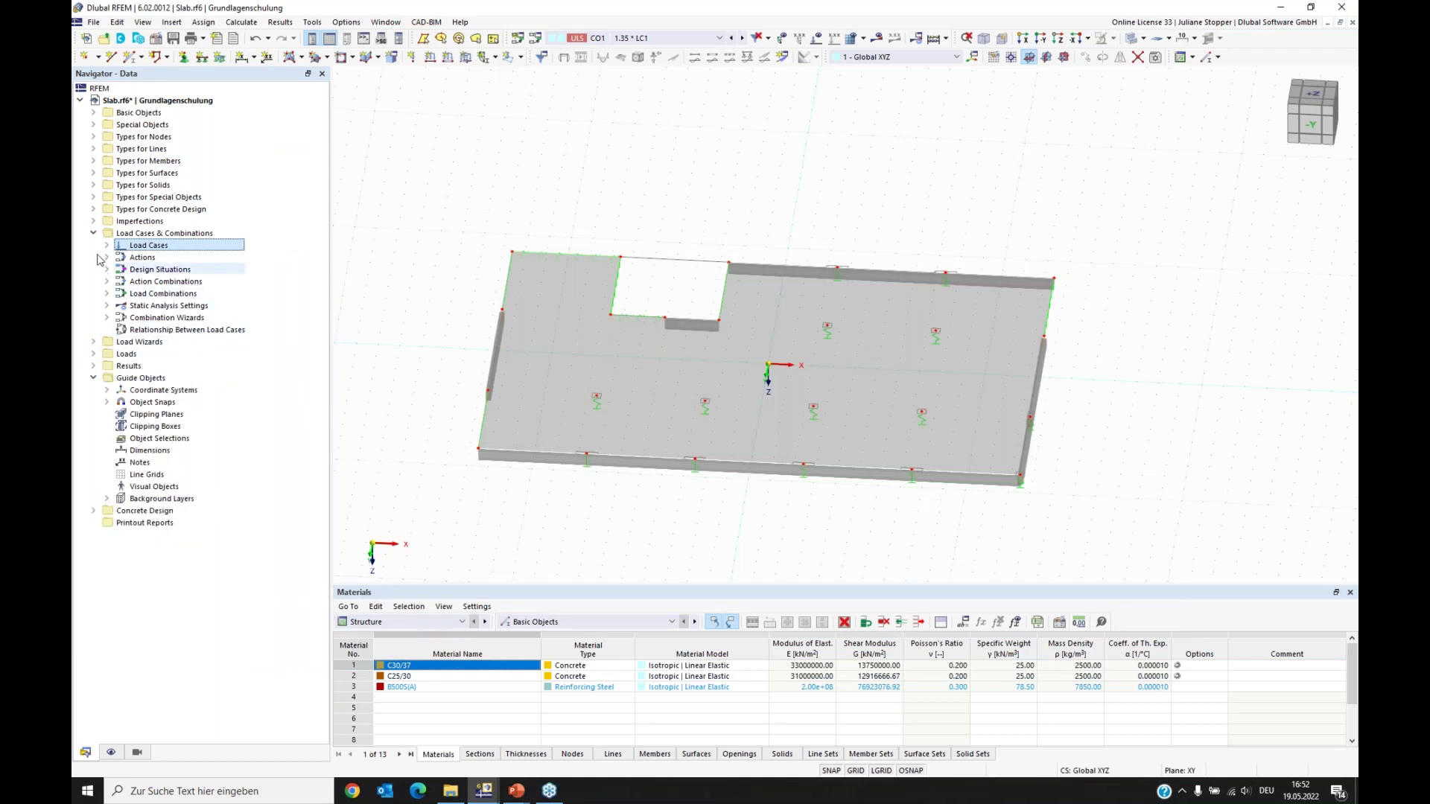
left_click(93, 233)
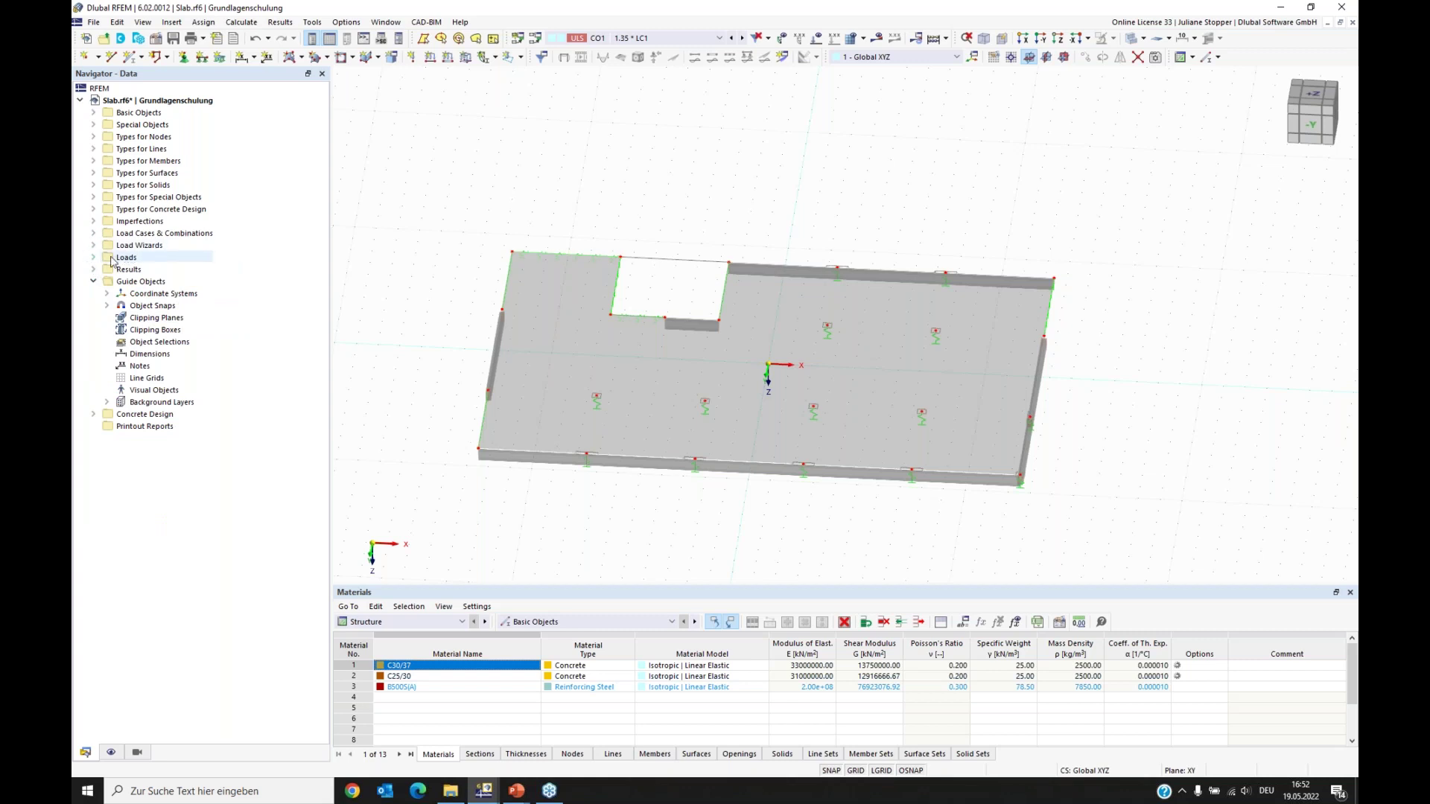
left_click(93, 258)
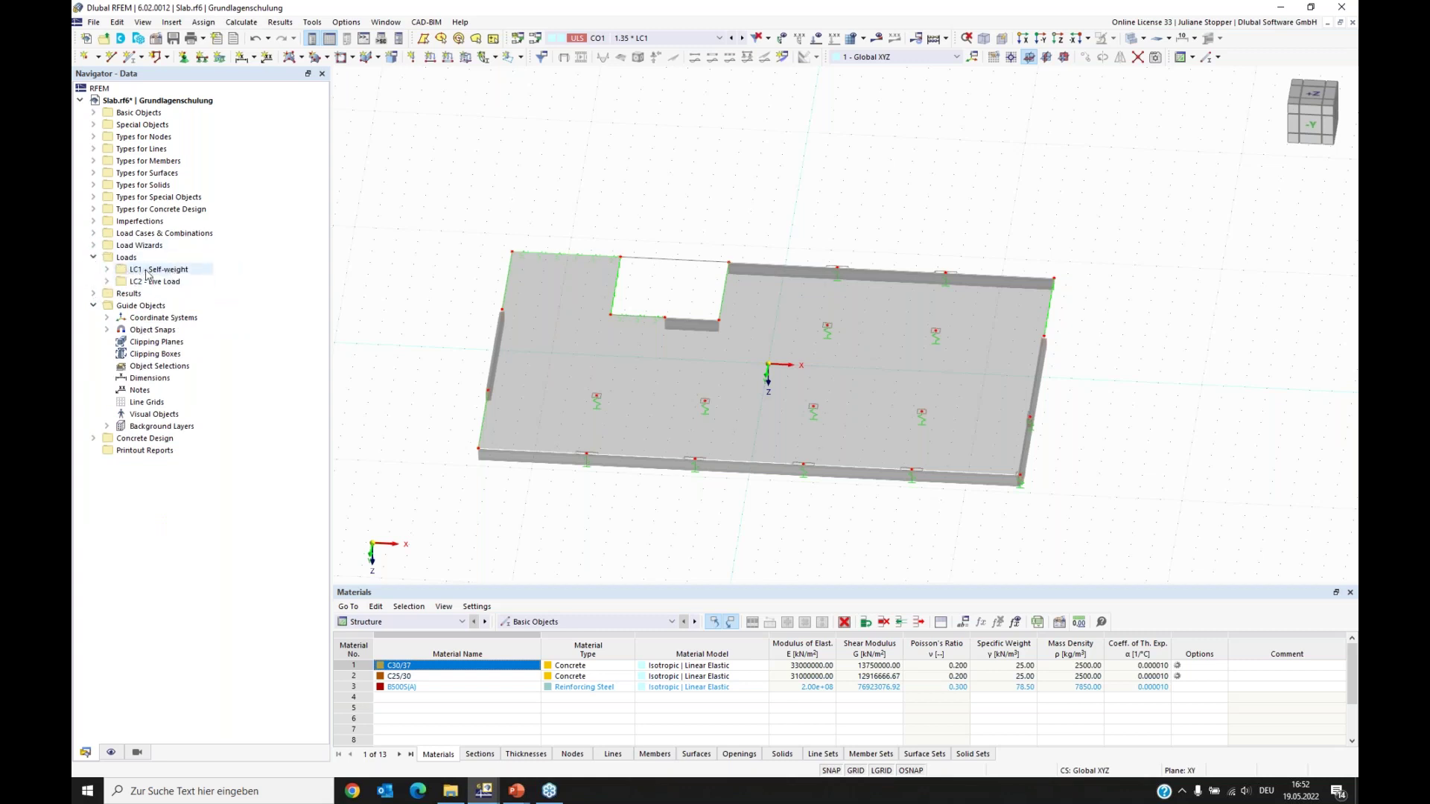
left_click(107, 280)
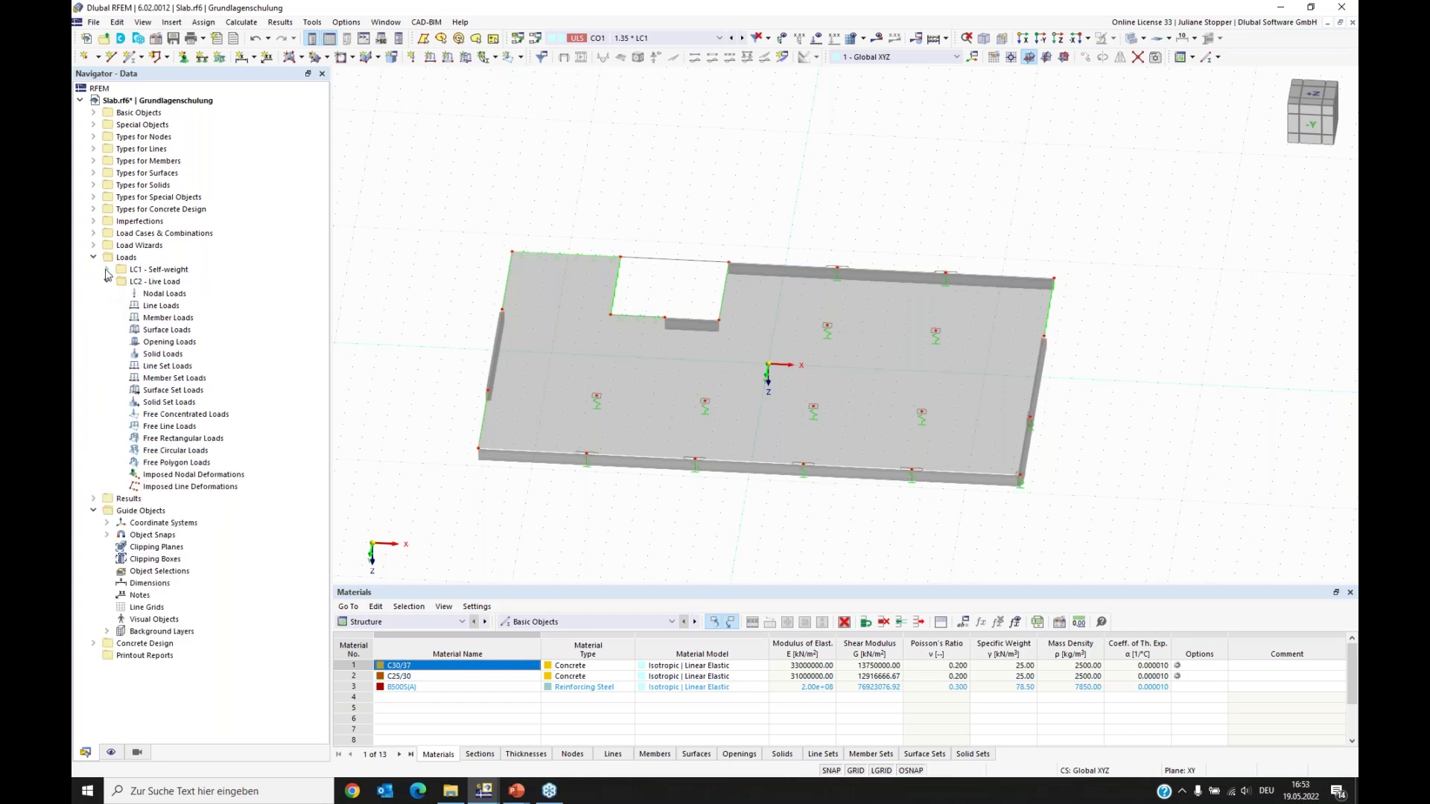
left_click(106, 272)
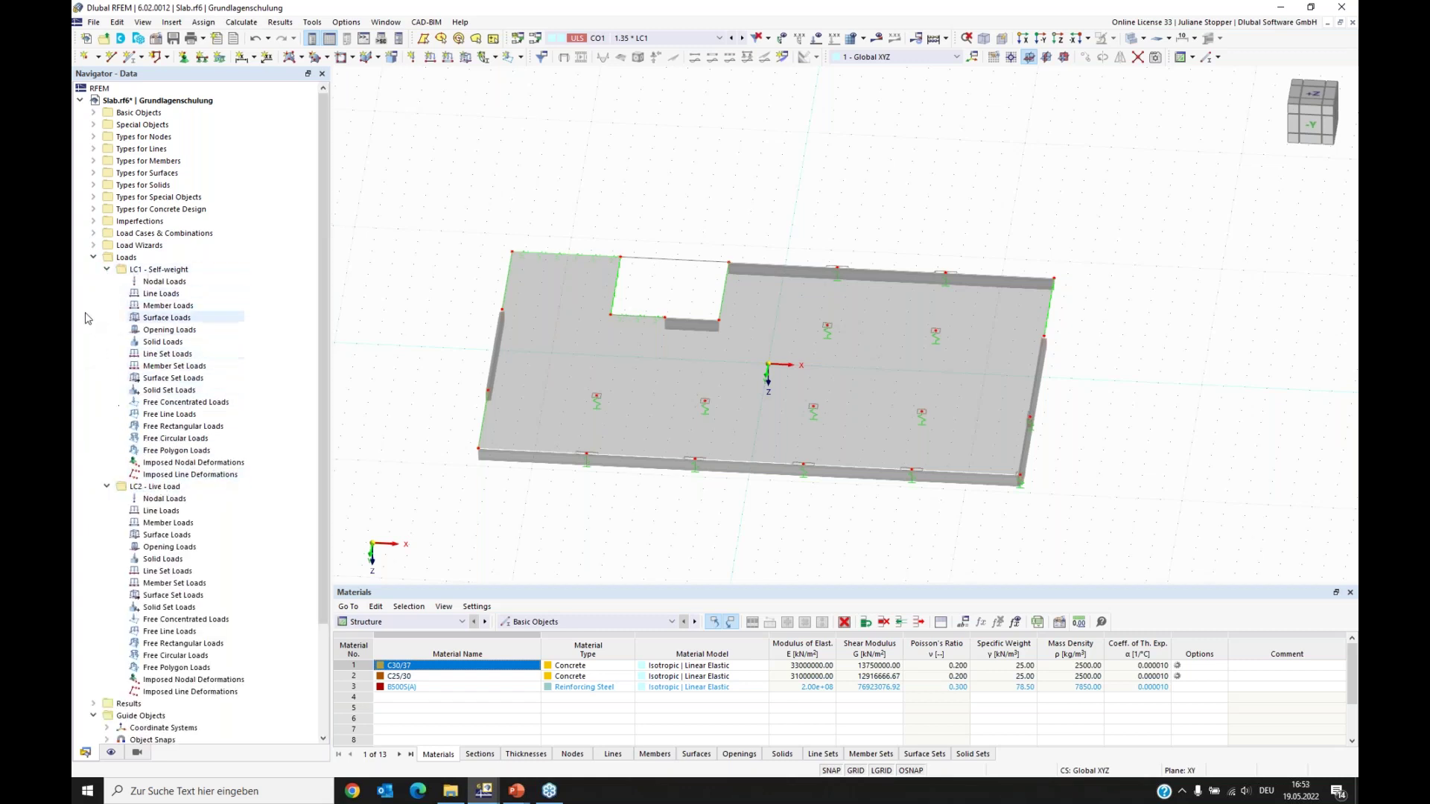
left_click(158, 270)
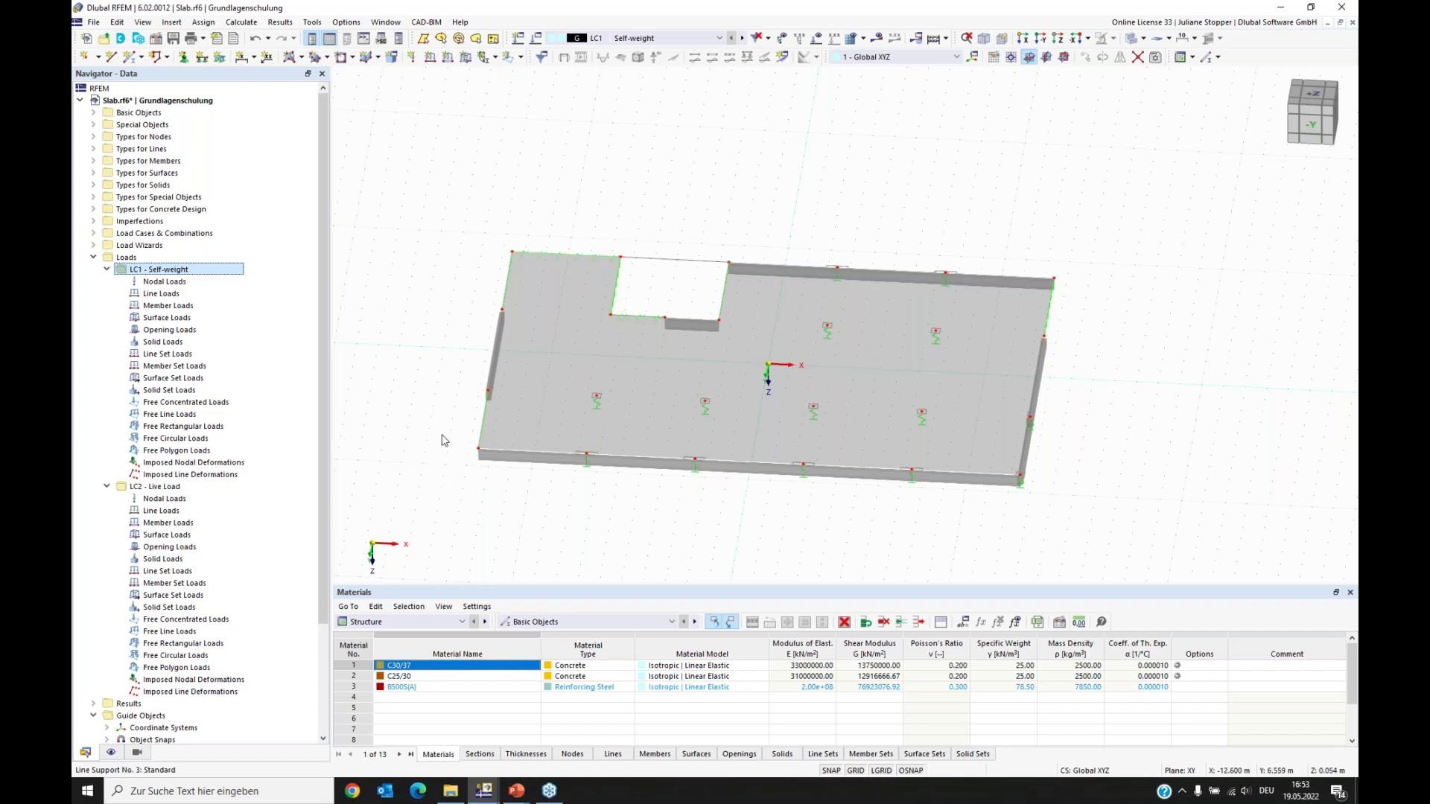
Step: Turn on the display of loads including self-weight, and inspect the LC1 loads on the slab
left_click(111, 754)
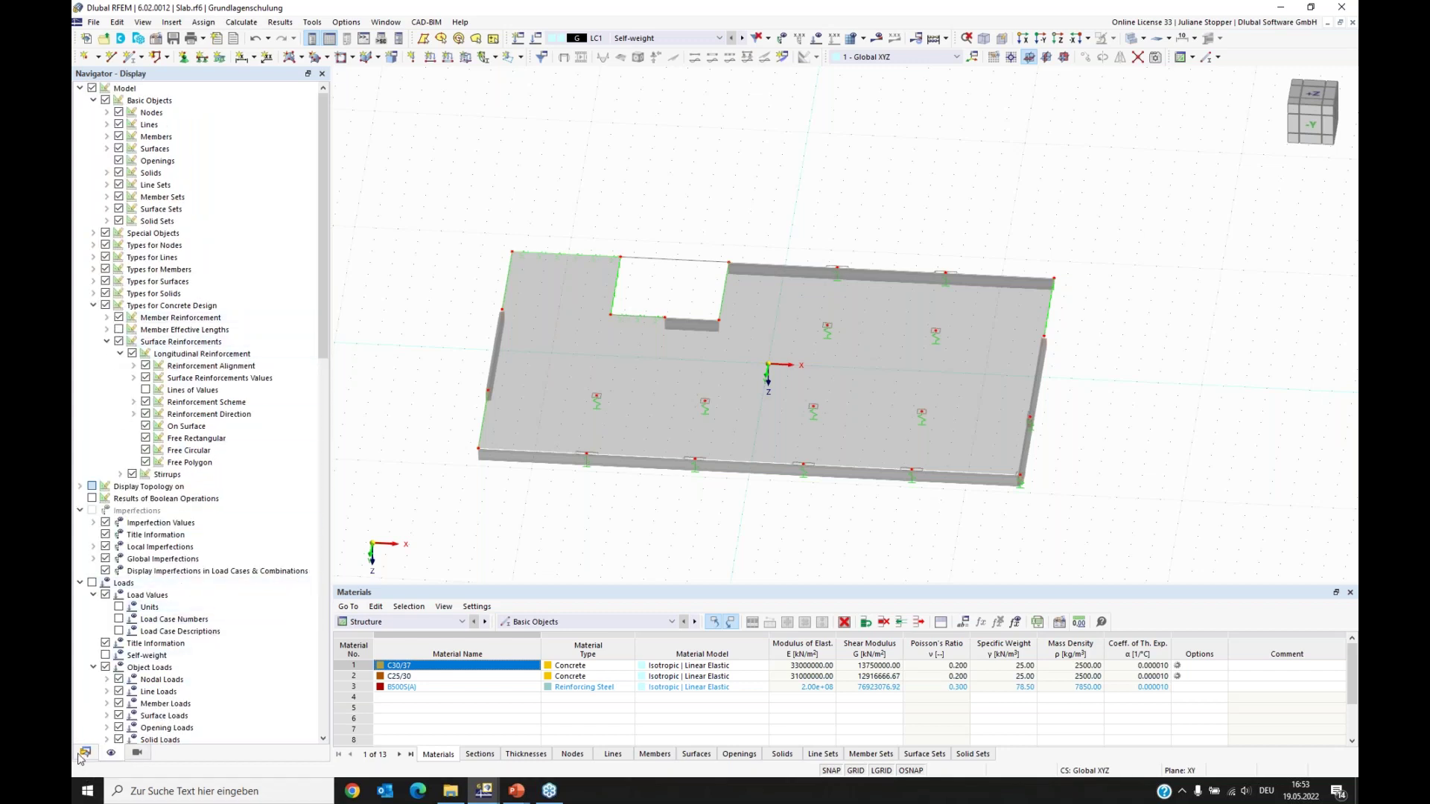
left_click(80, 88)
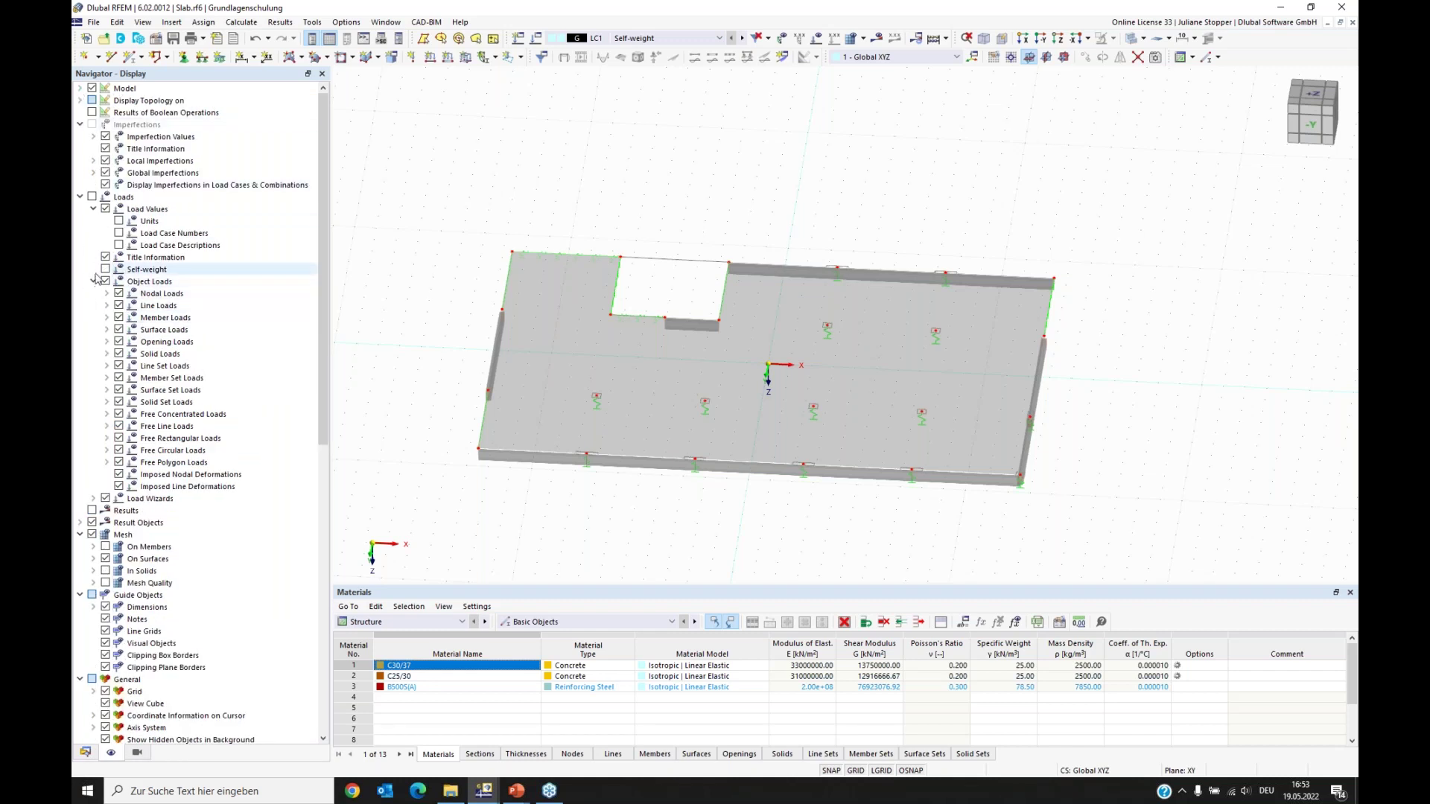
left_click(91, 197)
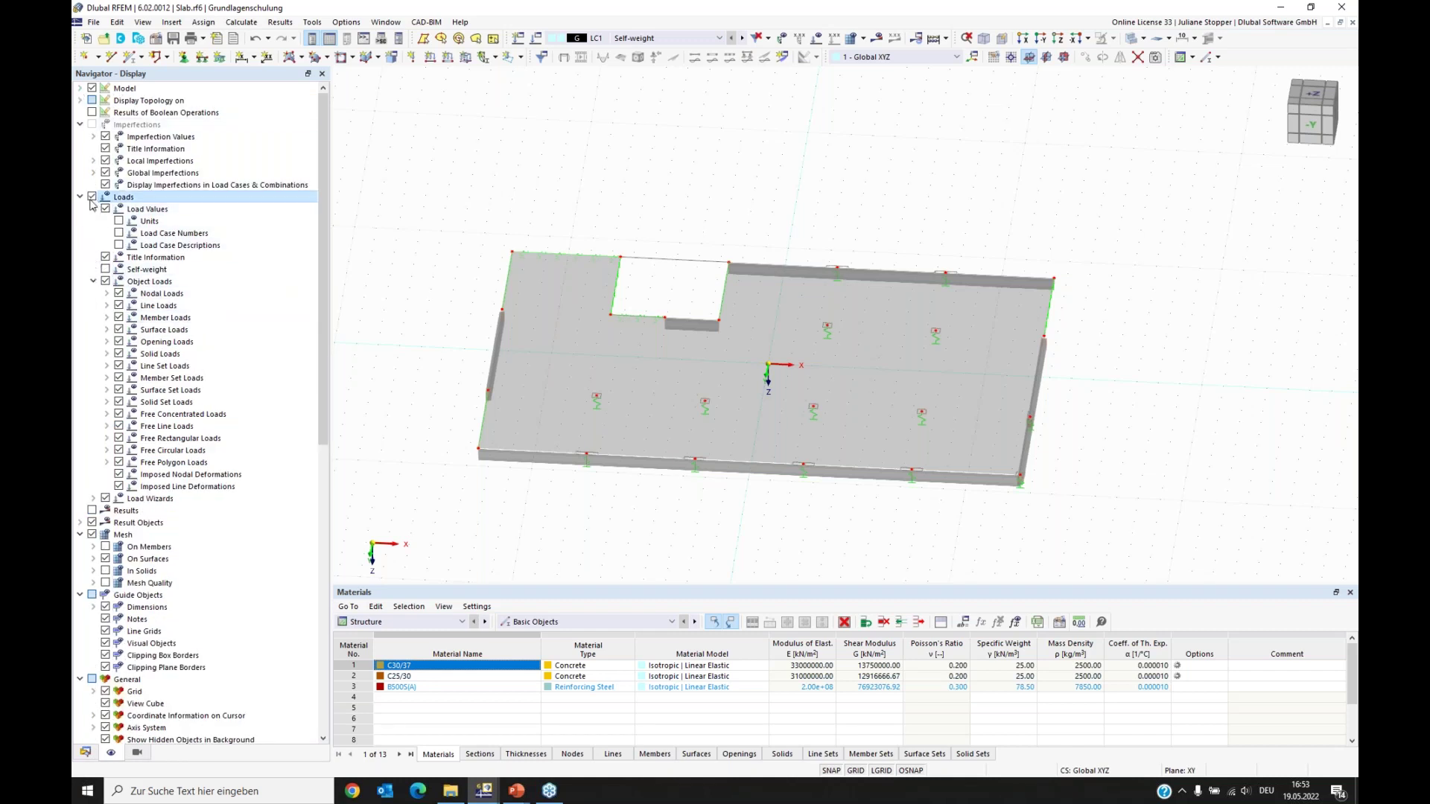
left_click(105, 270)
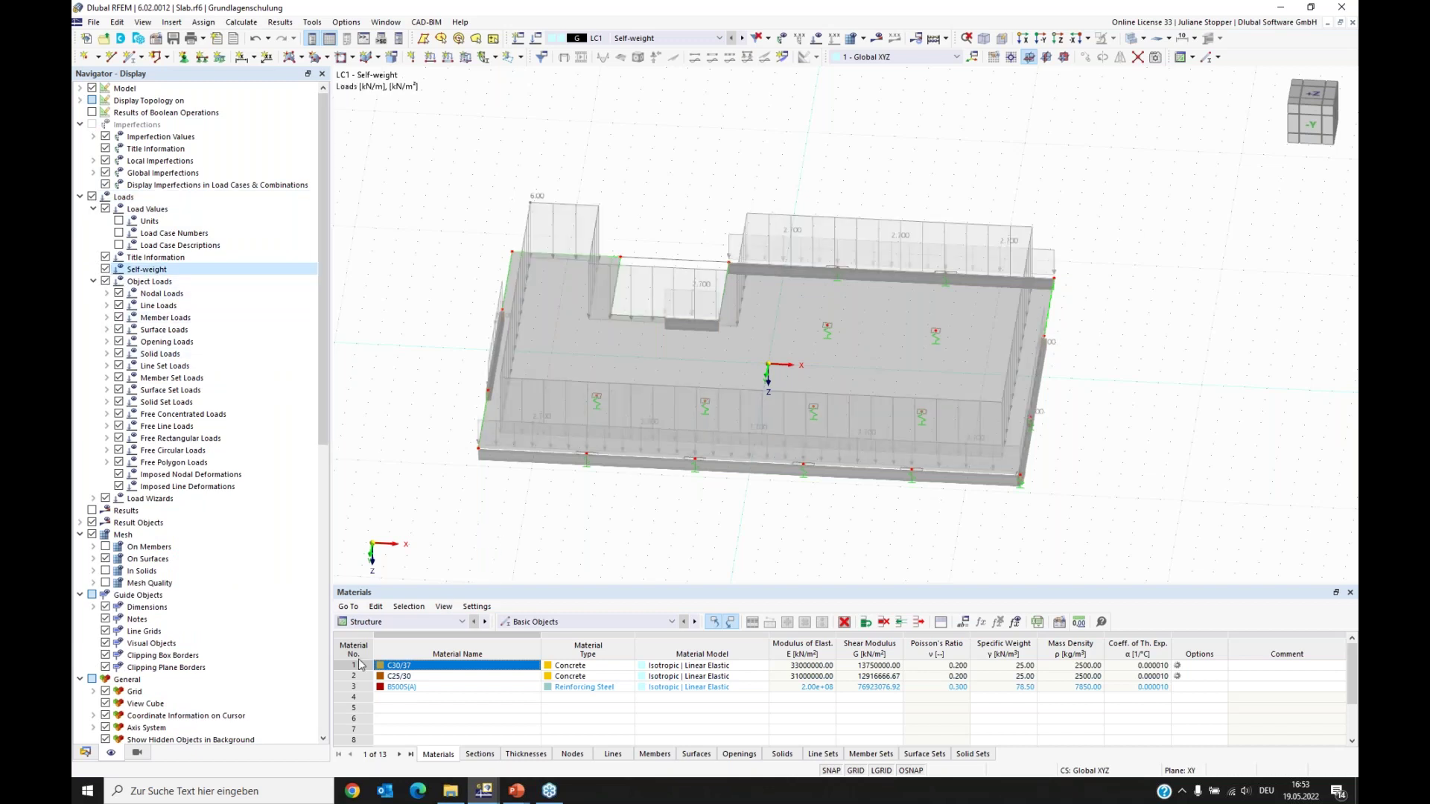
left_click(88, 754)
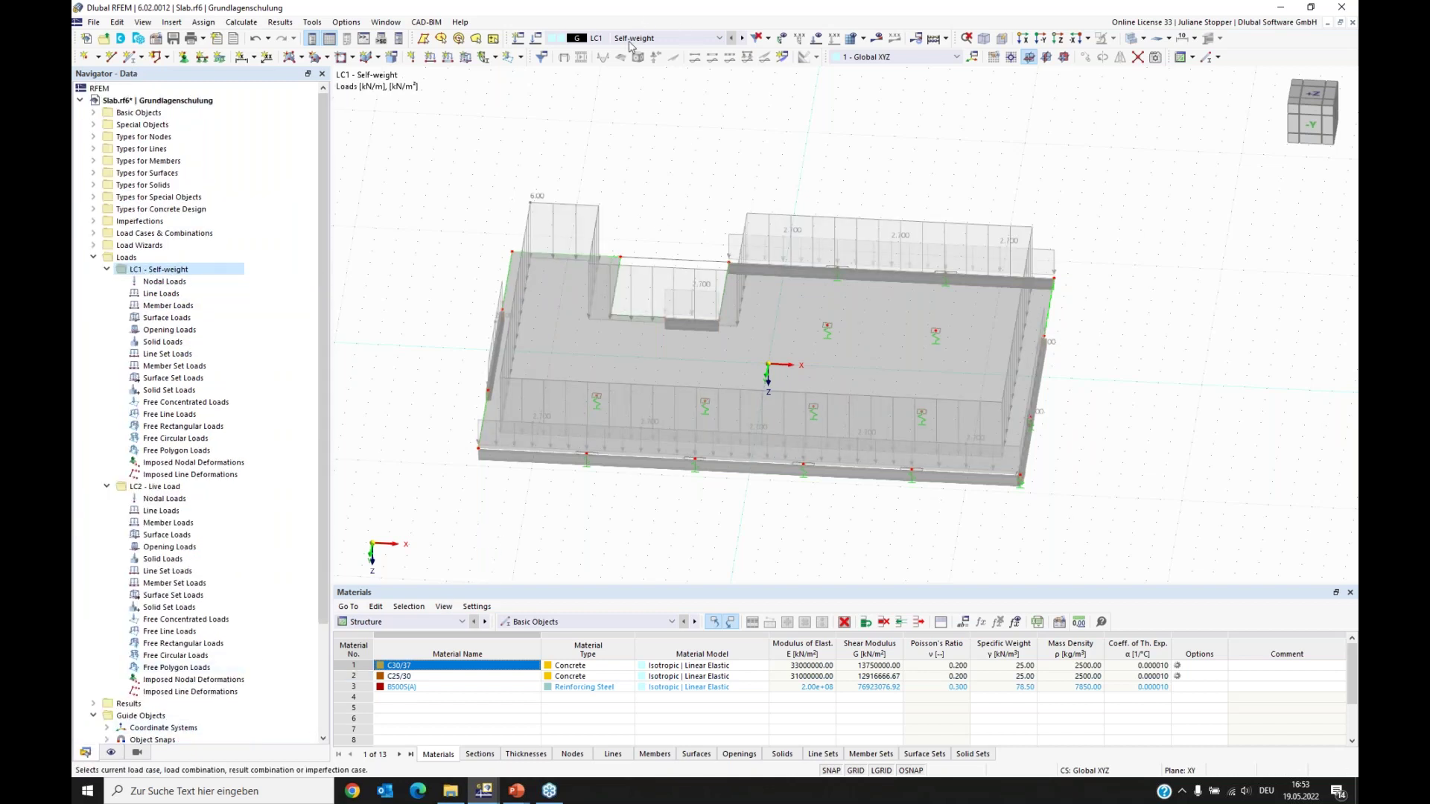
middle_click_drag(501, 519, 1085, 510, "ctrl")
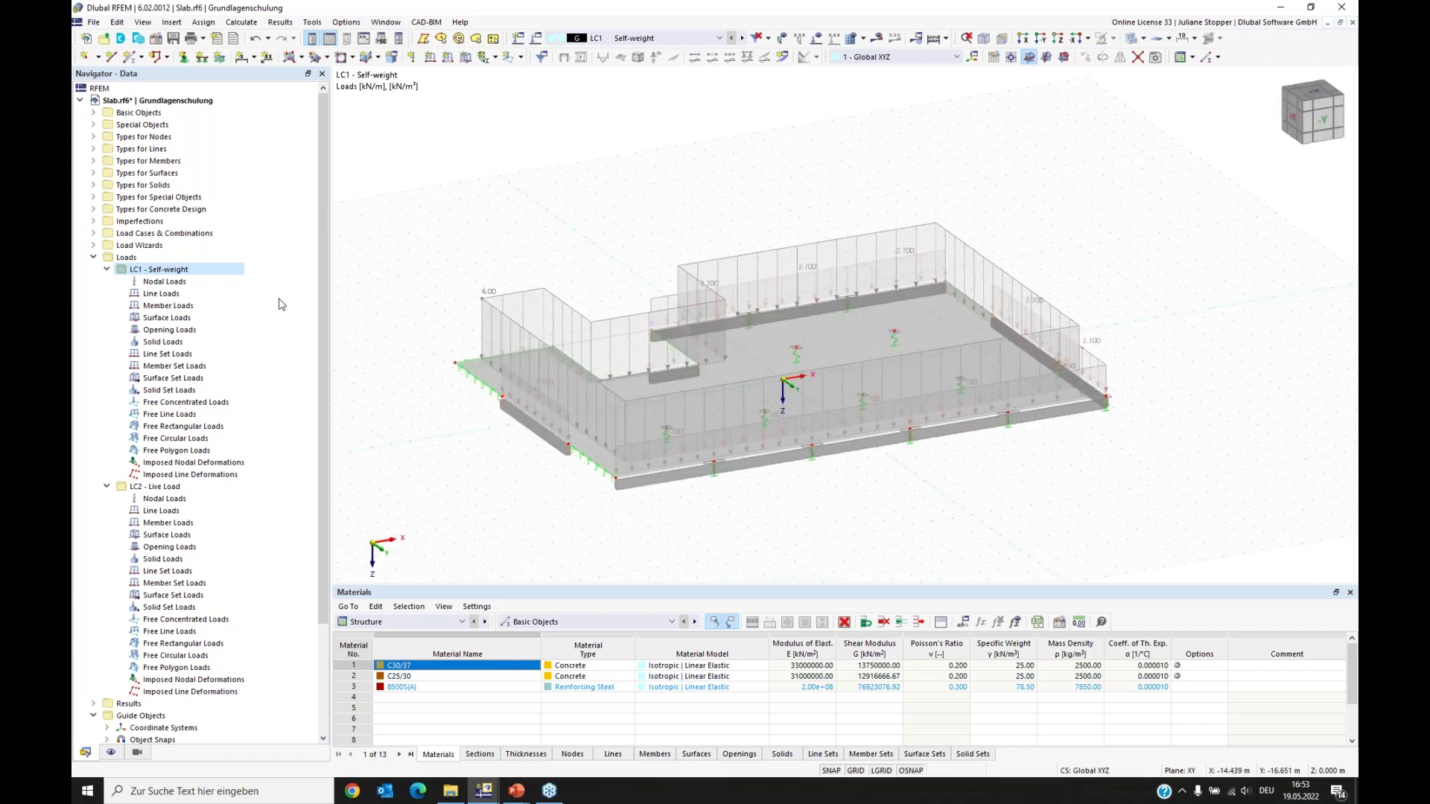
Step: Add a uniform surface load of 3 kN/m² to the slab in load case LC2 Live Load and save the model
left_click(106, 271)
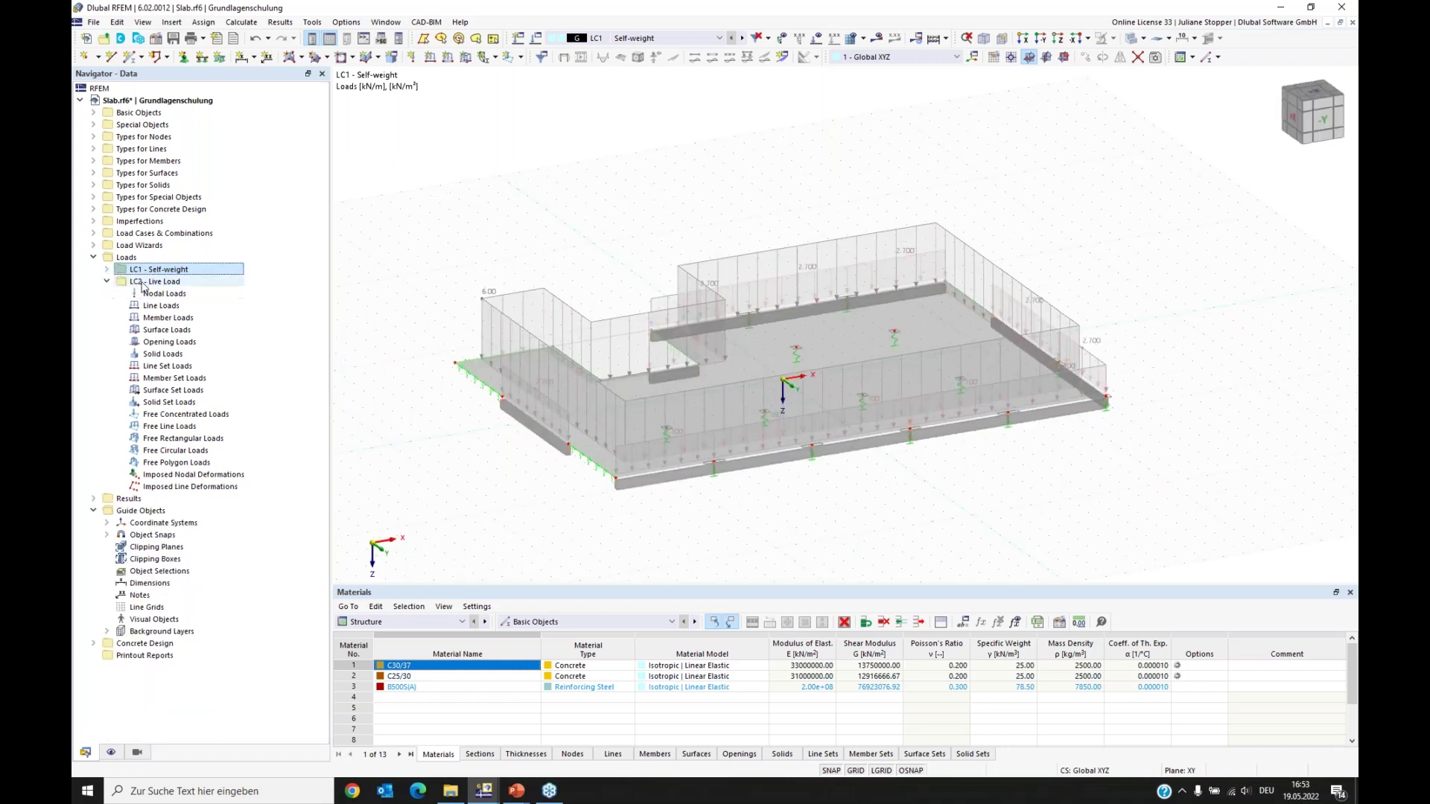
left_click(160, 283)
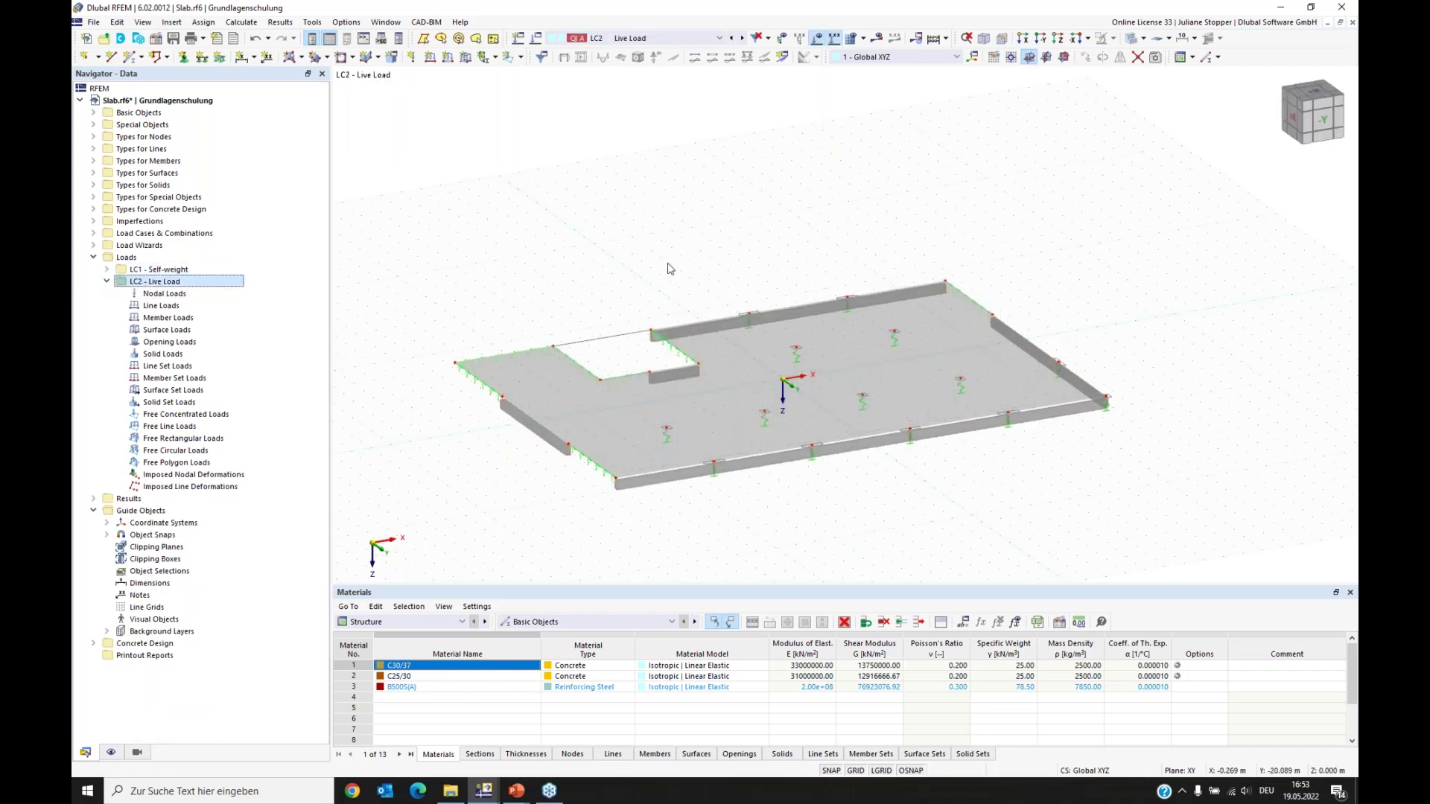
middle_click_drag(974, 522, 940, 528, "ctrl")
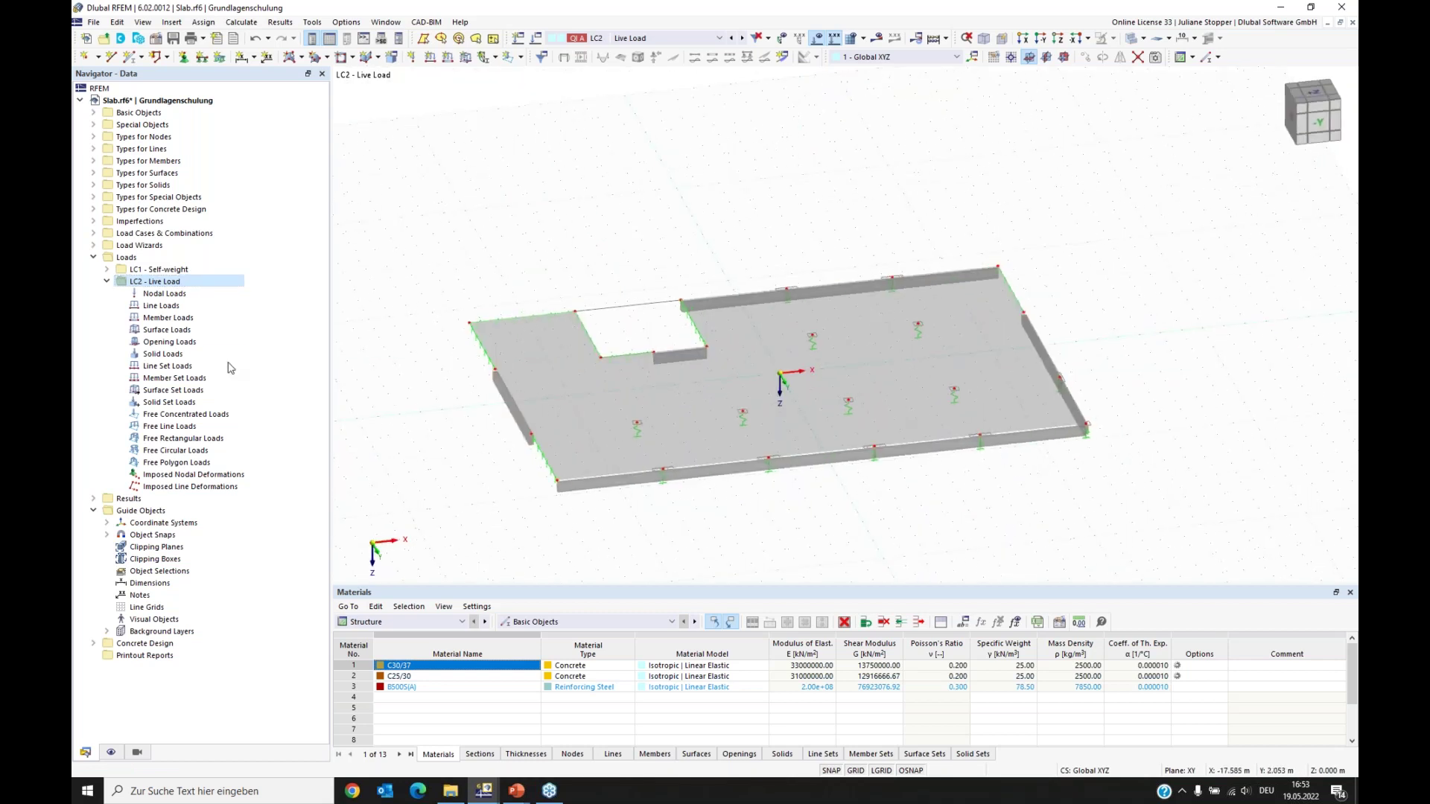
right_click(164, 332)
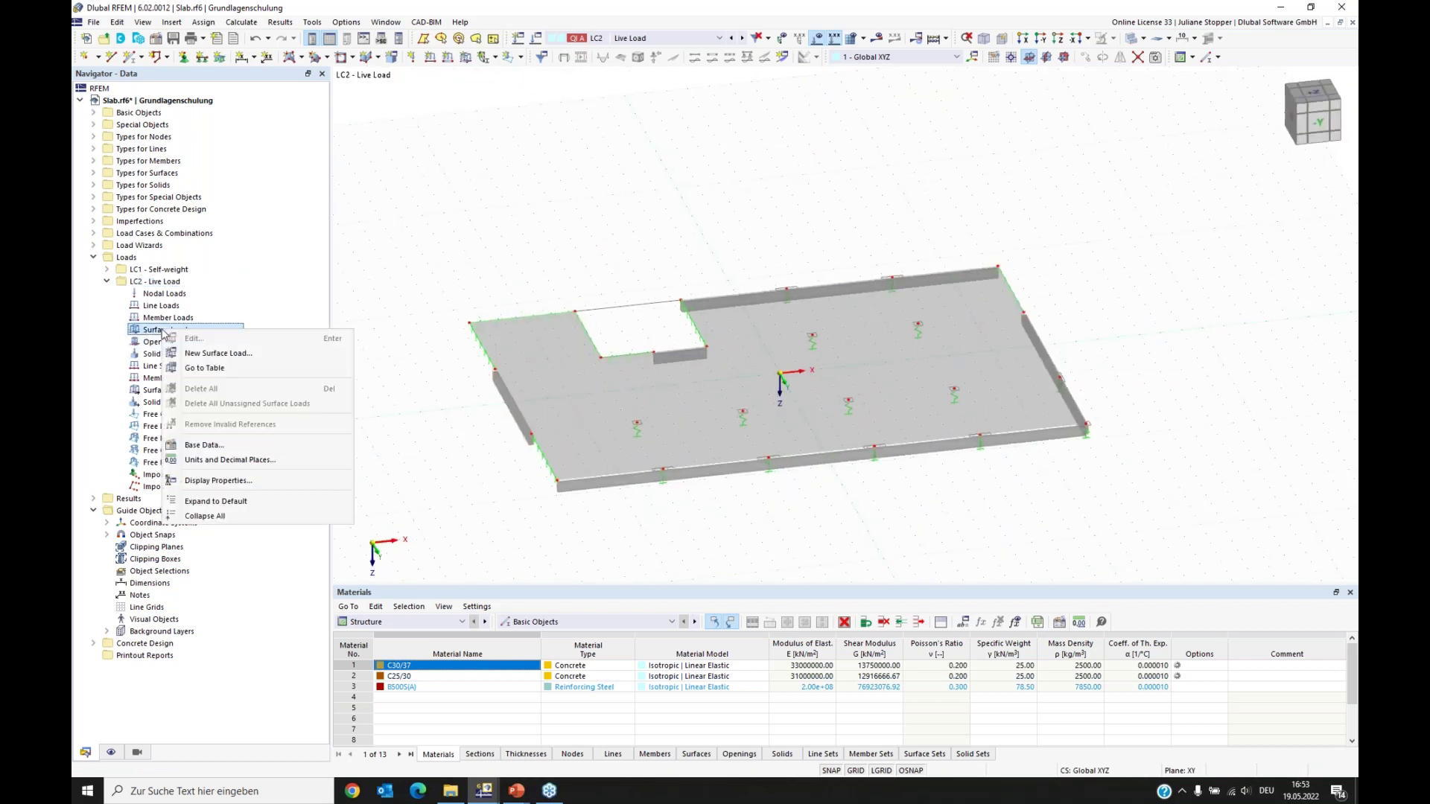
left_click(195, 355)
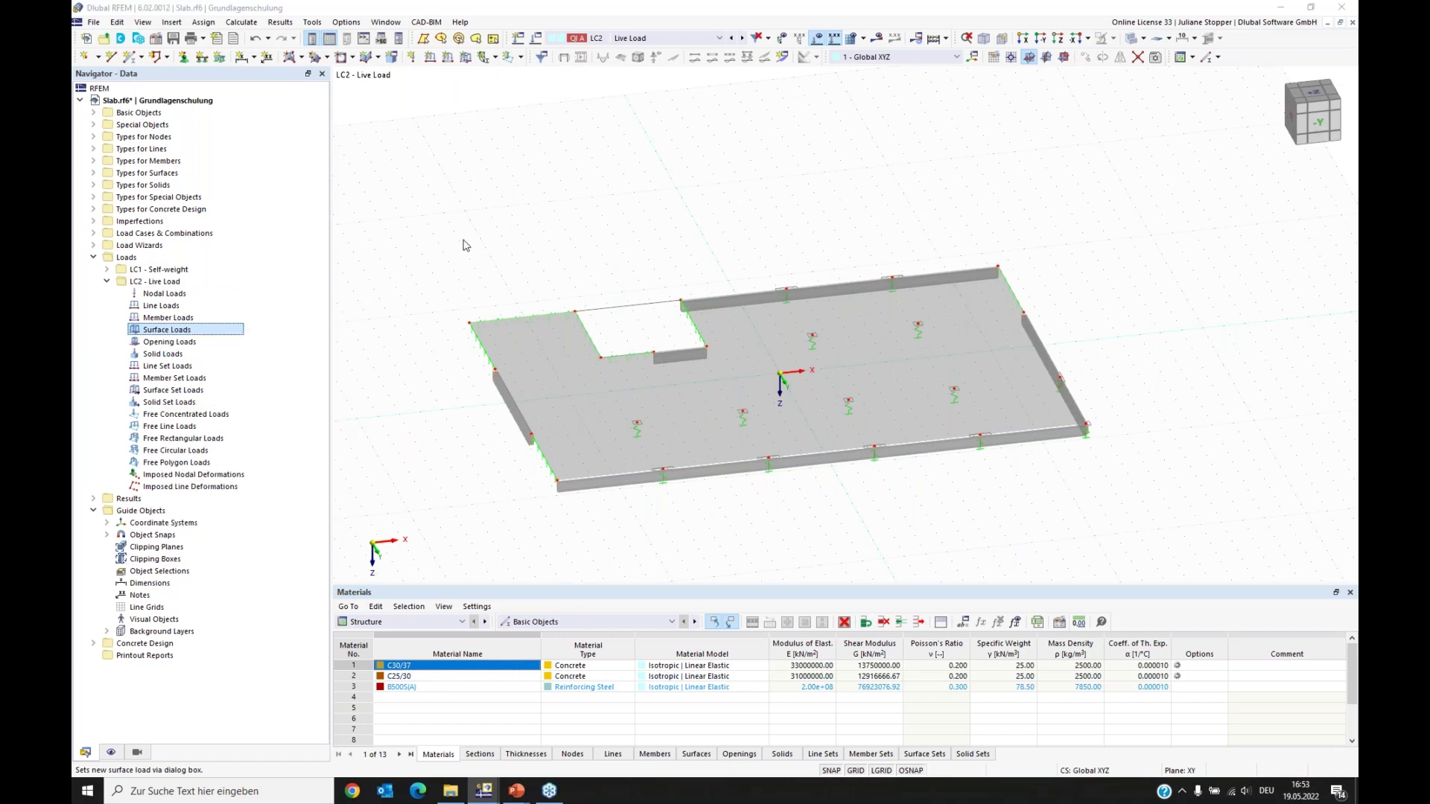
left_click(610, 252)
type("3")
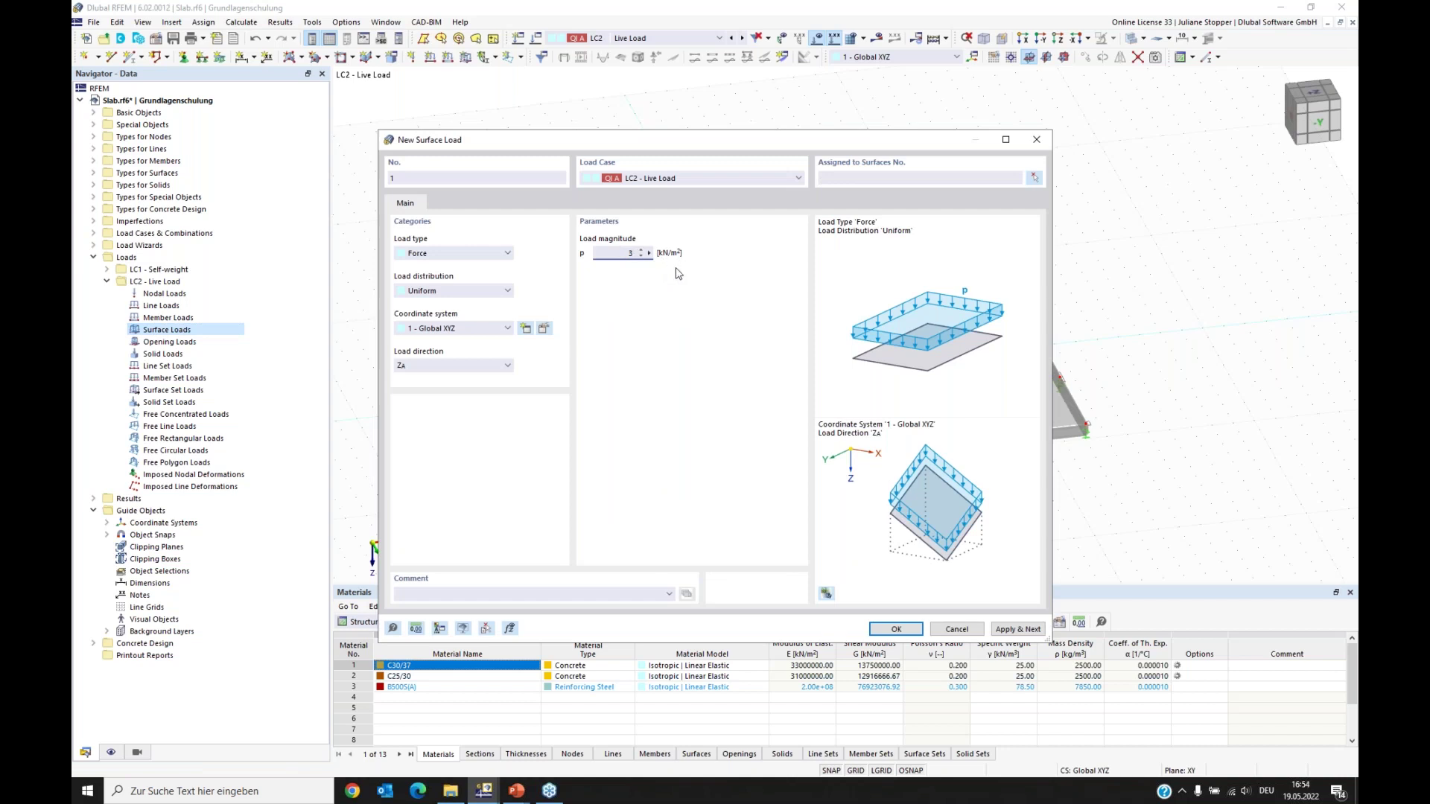
left_click(954, 177)
left_click(896, 629)
middle_click_drag(693, 539, 718, 520, "ctrl")
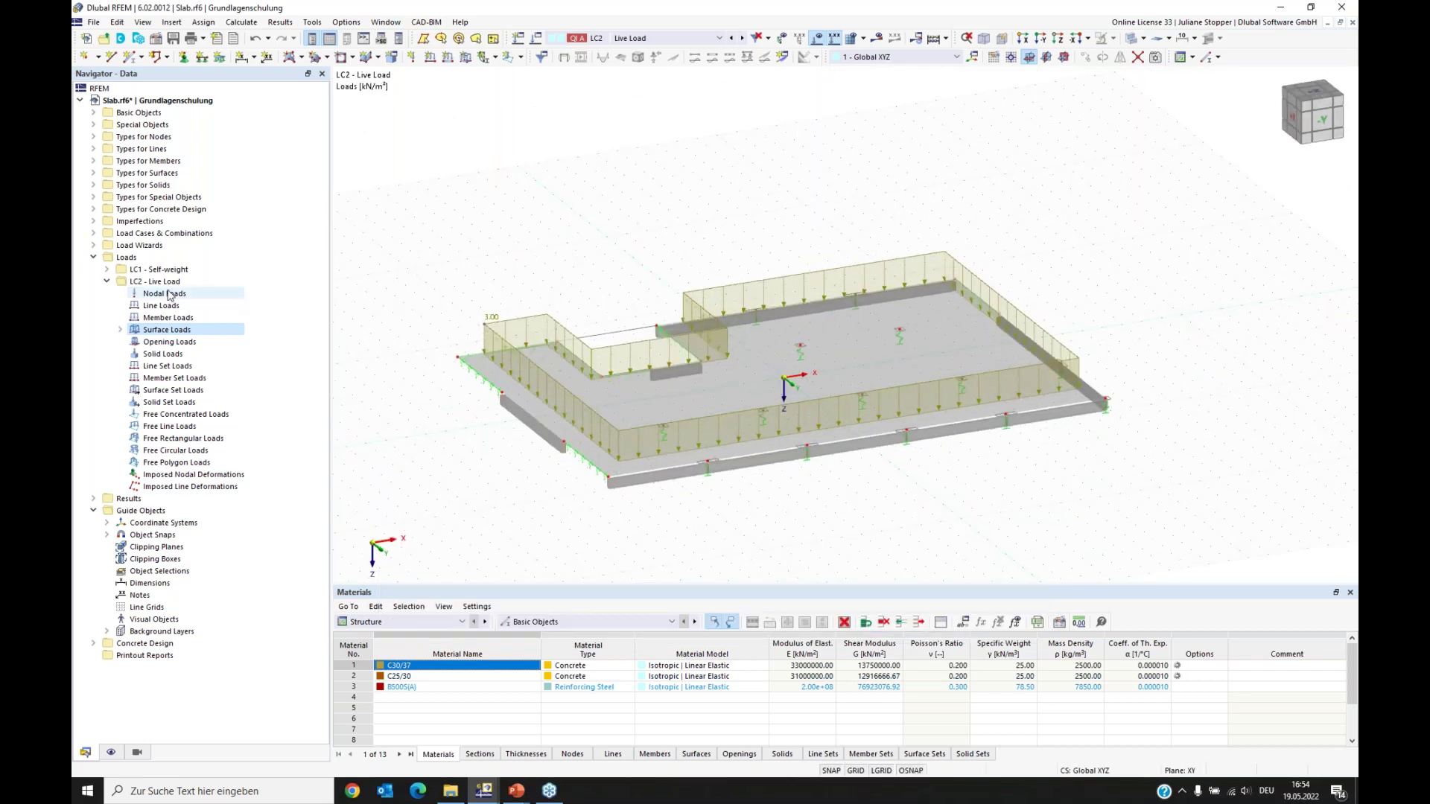
left_click(107, 282)
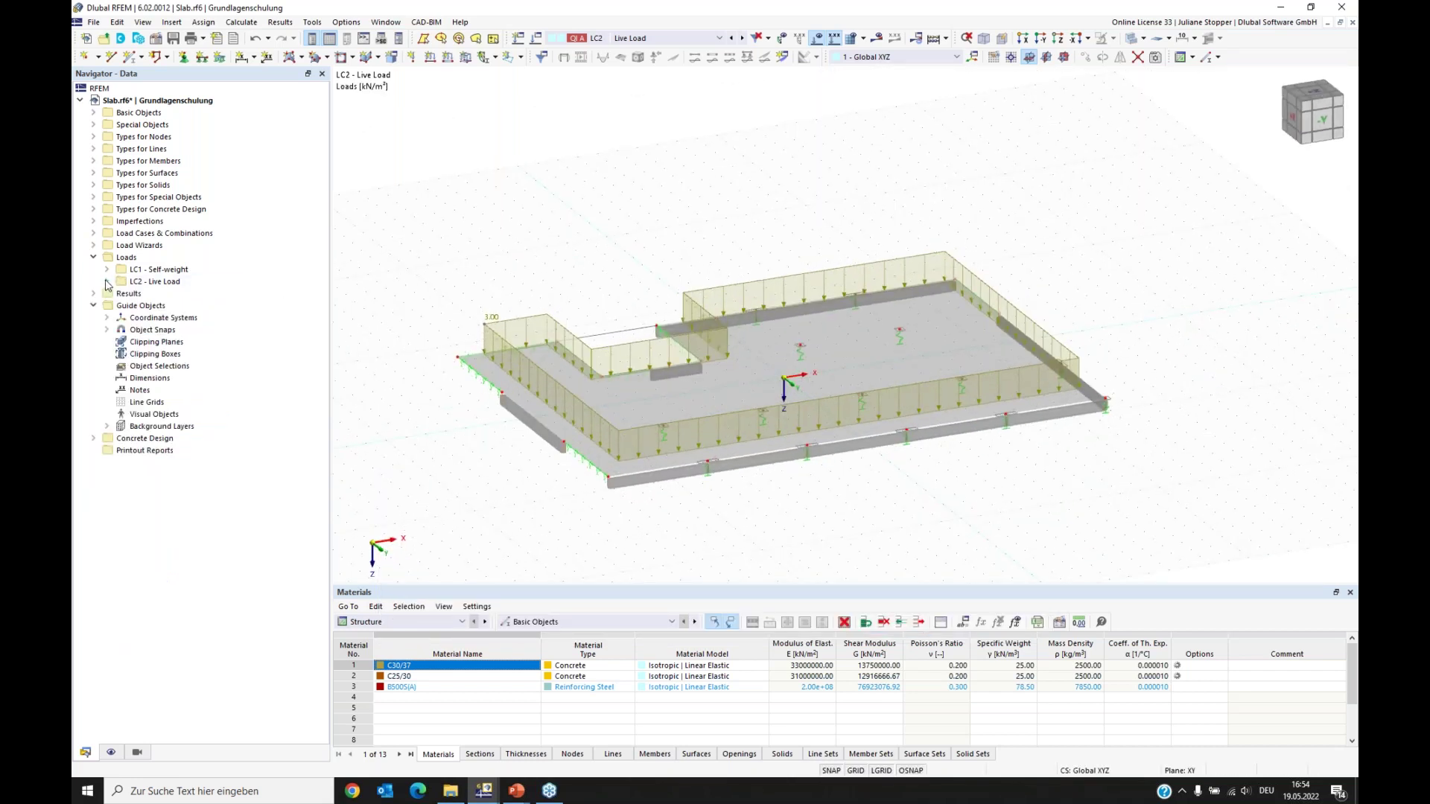
left_click(174, 40)
Step: Open the slab surface for editing and review its concrete cover and reinforcement directions
middle_click_drag(776, 466, 775, 394)
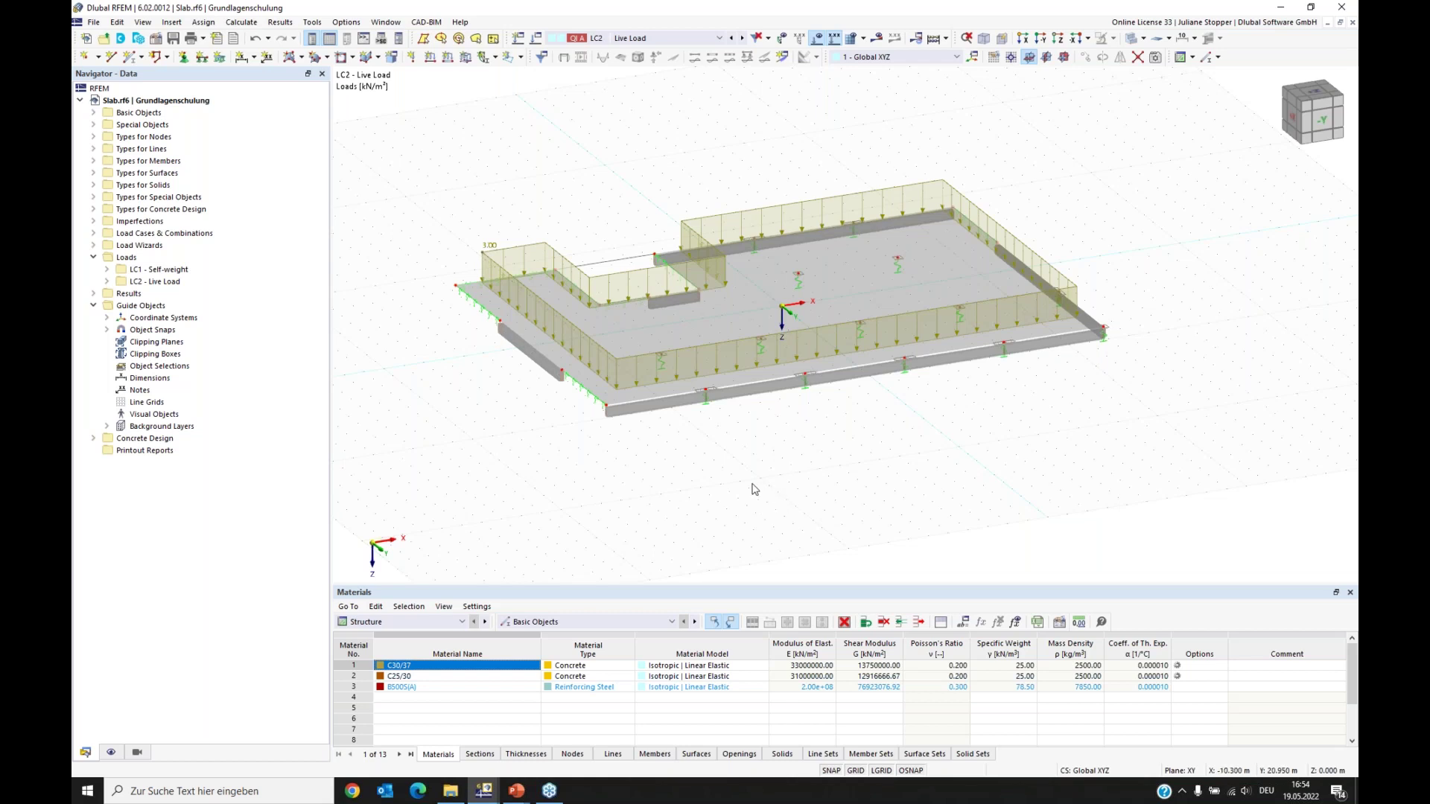
middle_click_drag(997, 422, 827, 495, "ctrl")
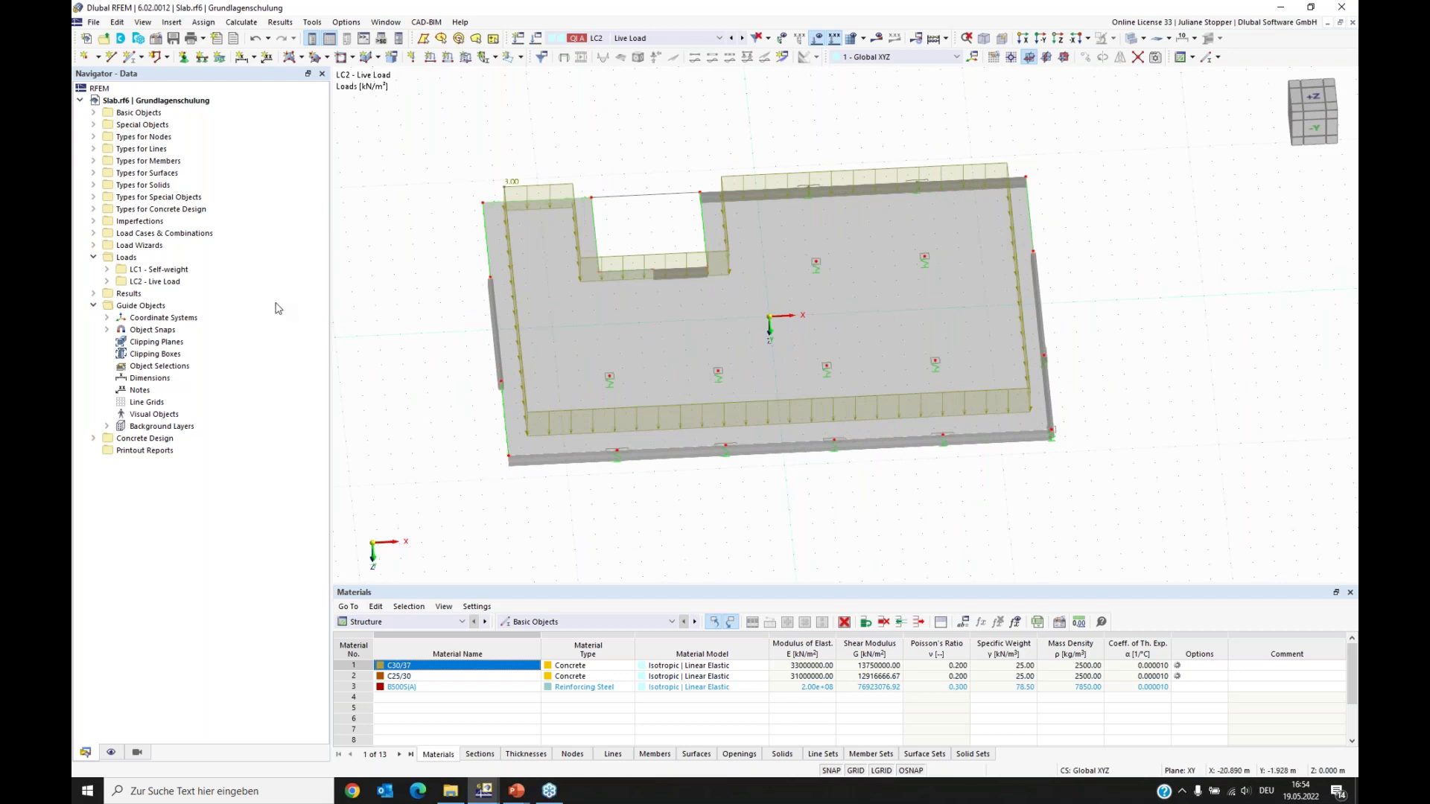
double_click(773, 206)
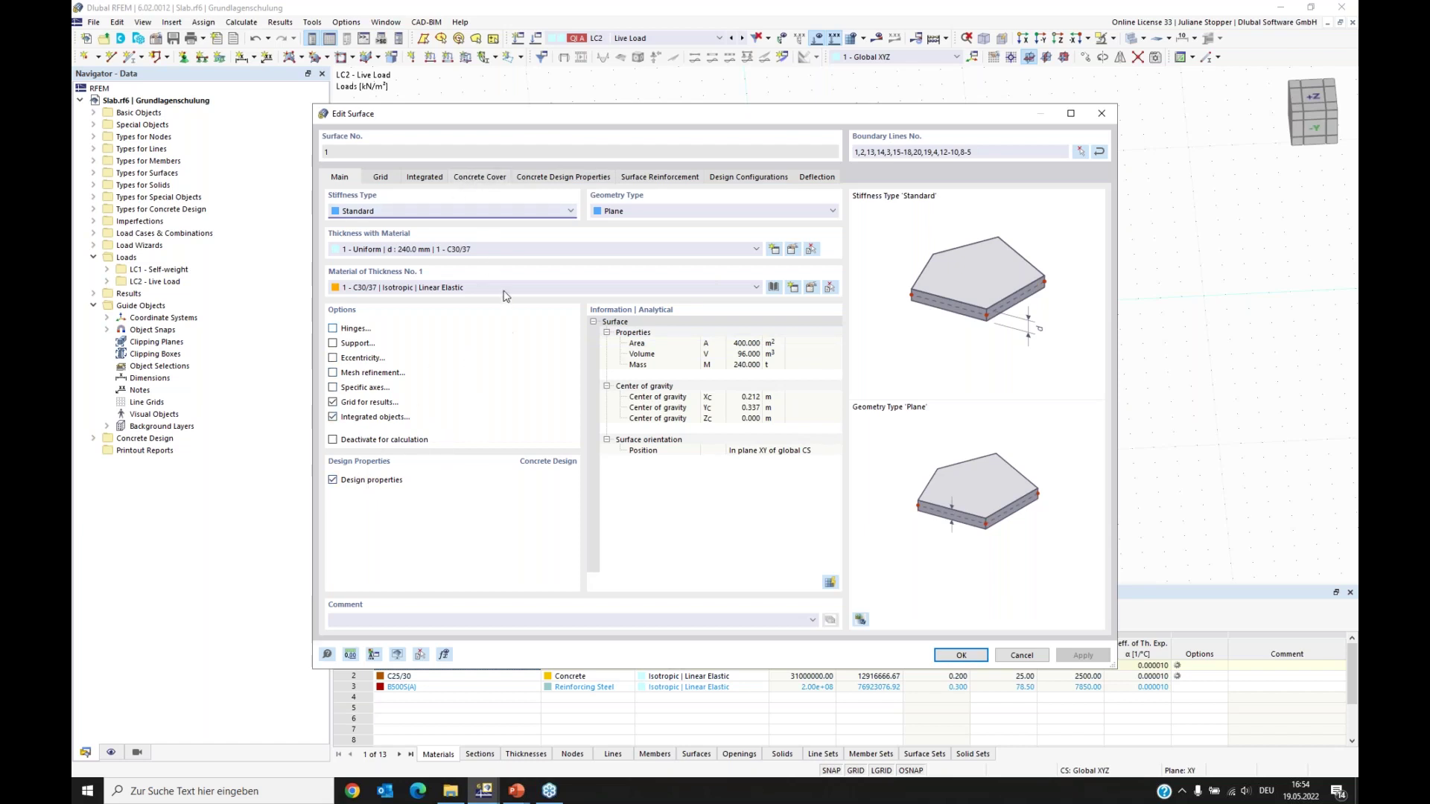
left_click(481, 177)
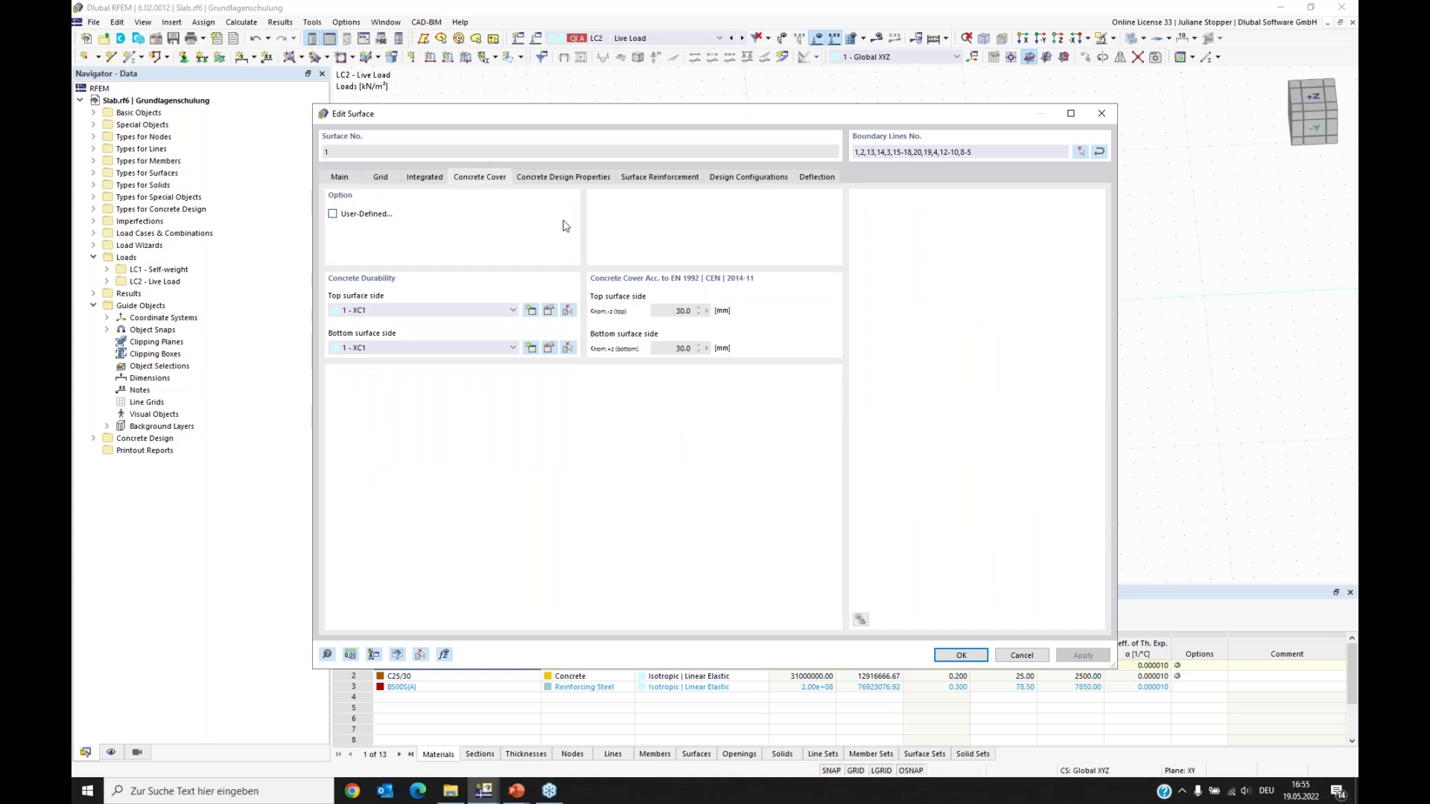
left_click(553, 180)
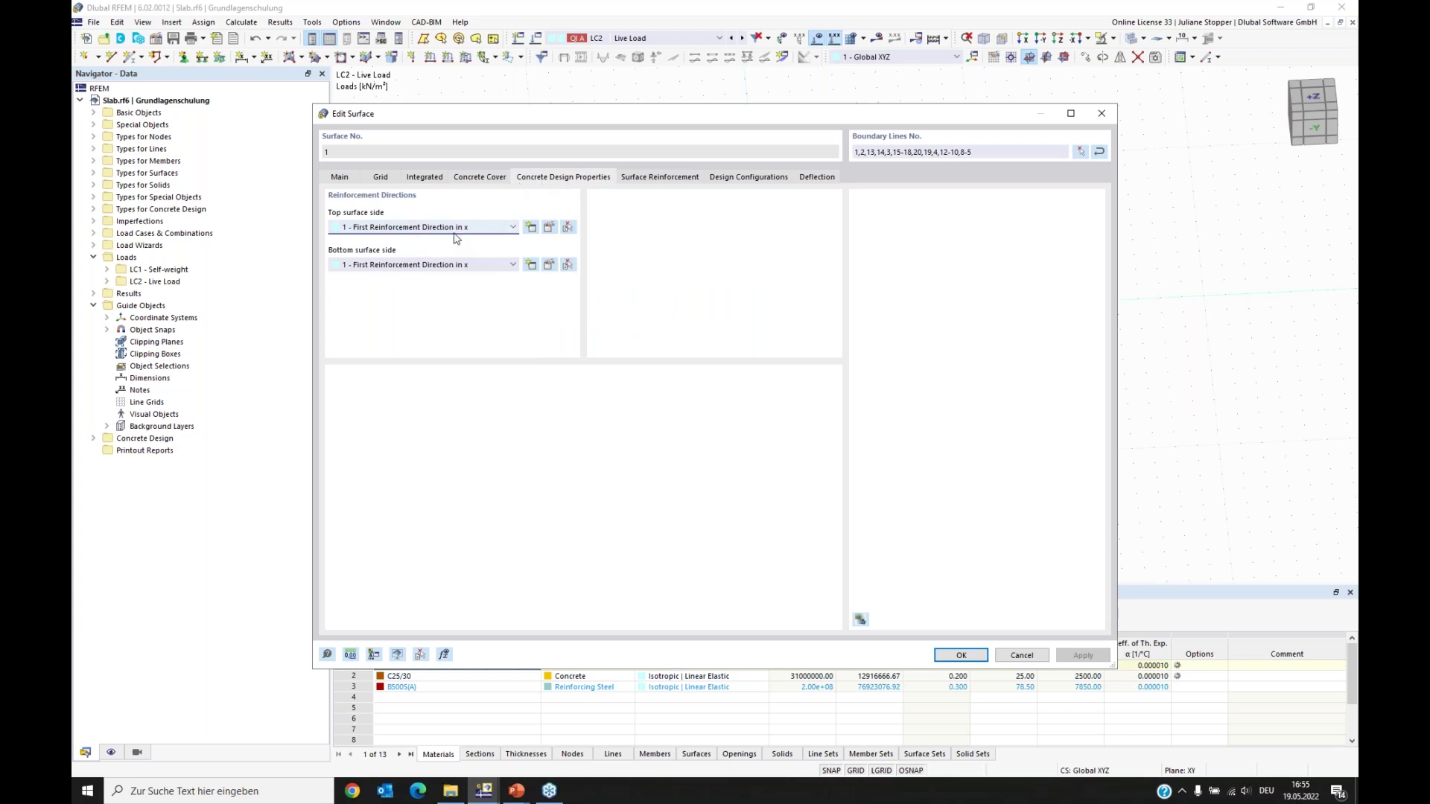
left_click_drag(564, 122, 592, 377)
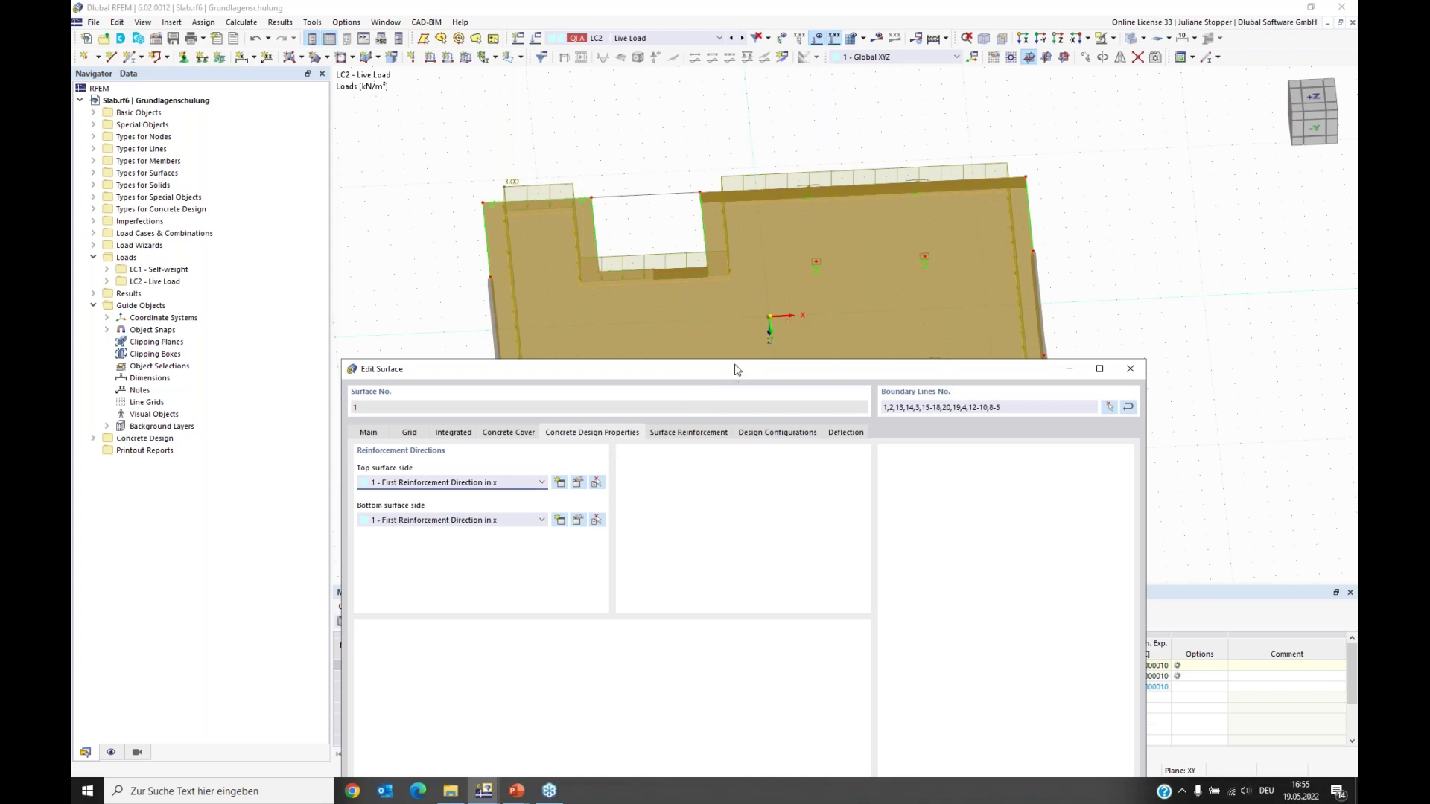
left_click_drag(735, 369, 721, 309)
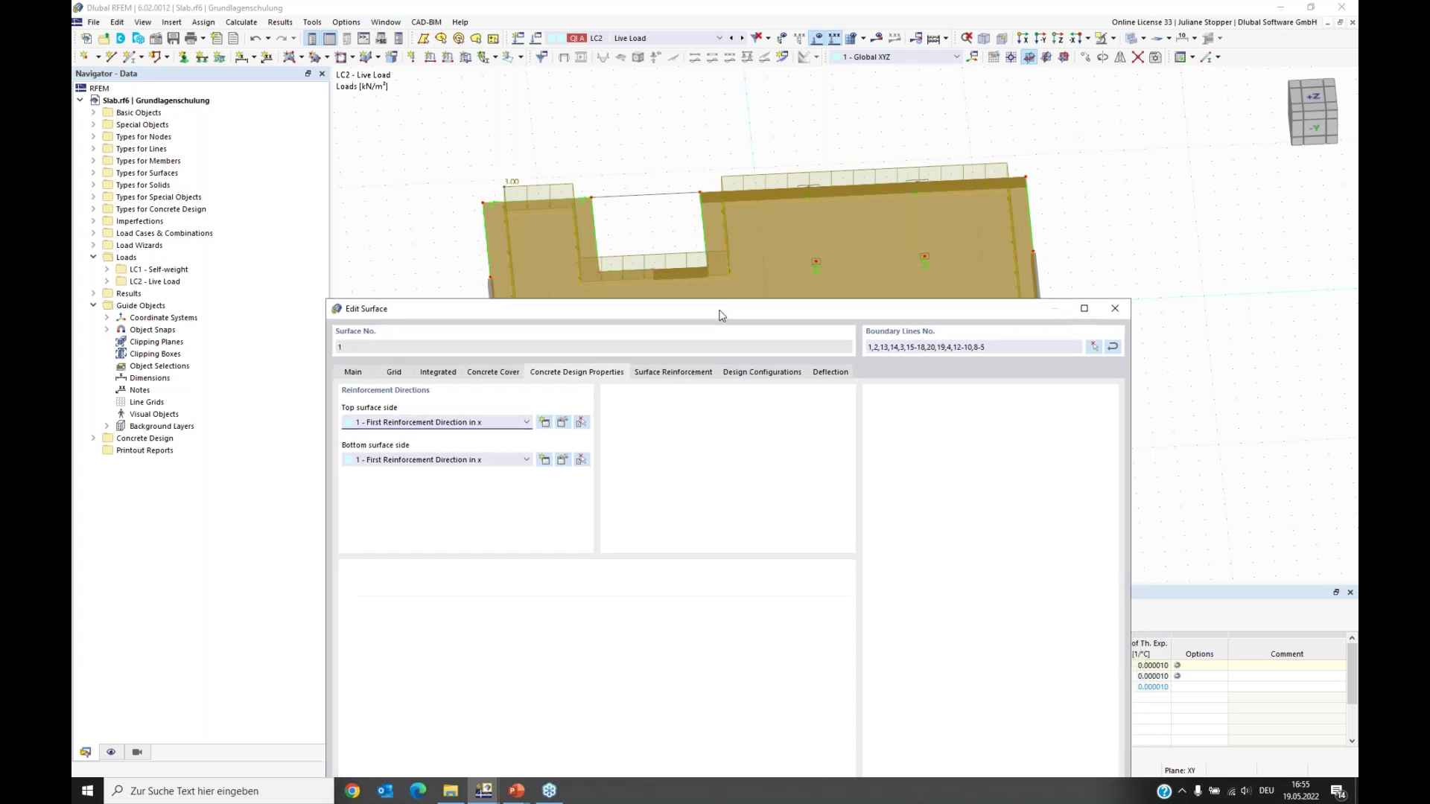
Step: Create a surface reinforcement for the slab on the top (-z) side only, with 8 mm rebars at 0.150 m spacing
left_click(668, 376)
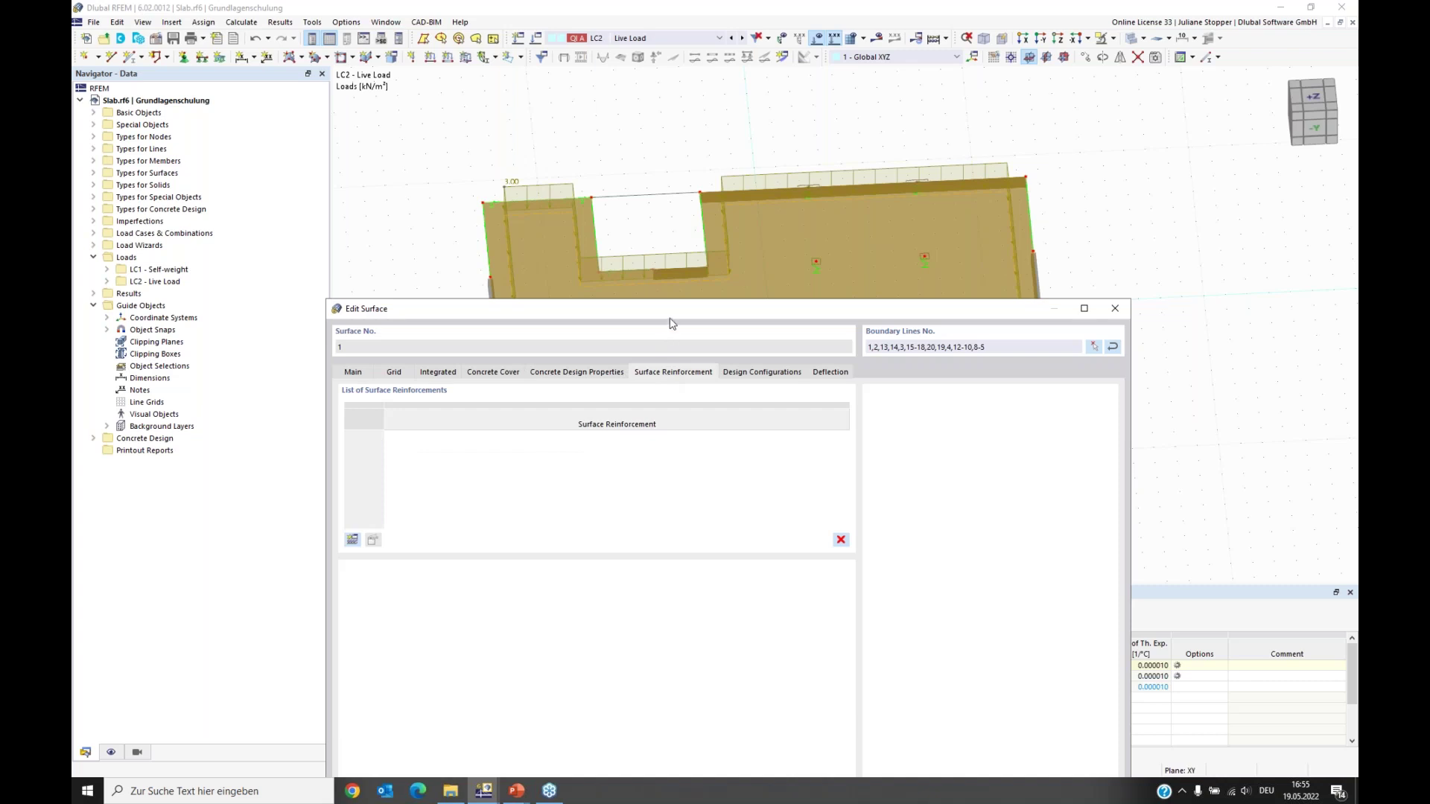
left_click_drag(677, 312, 658, 143)
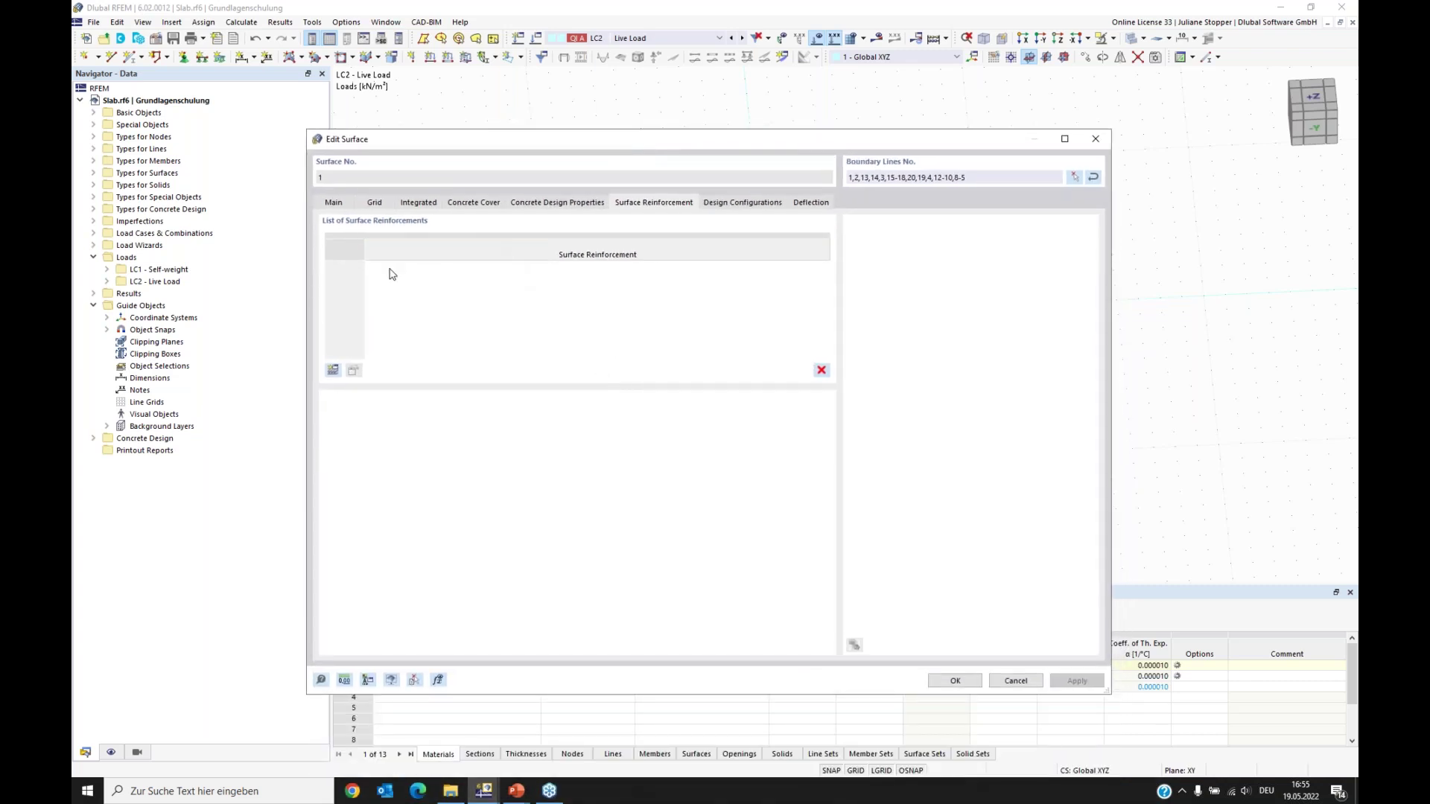
left_click_drag(504, 143, 575, 99)
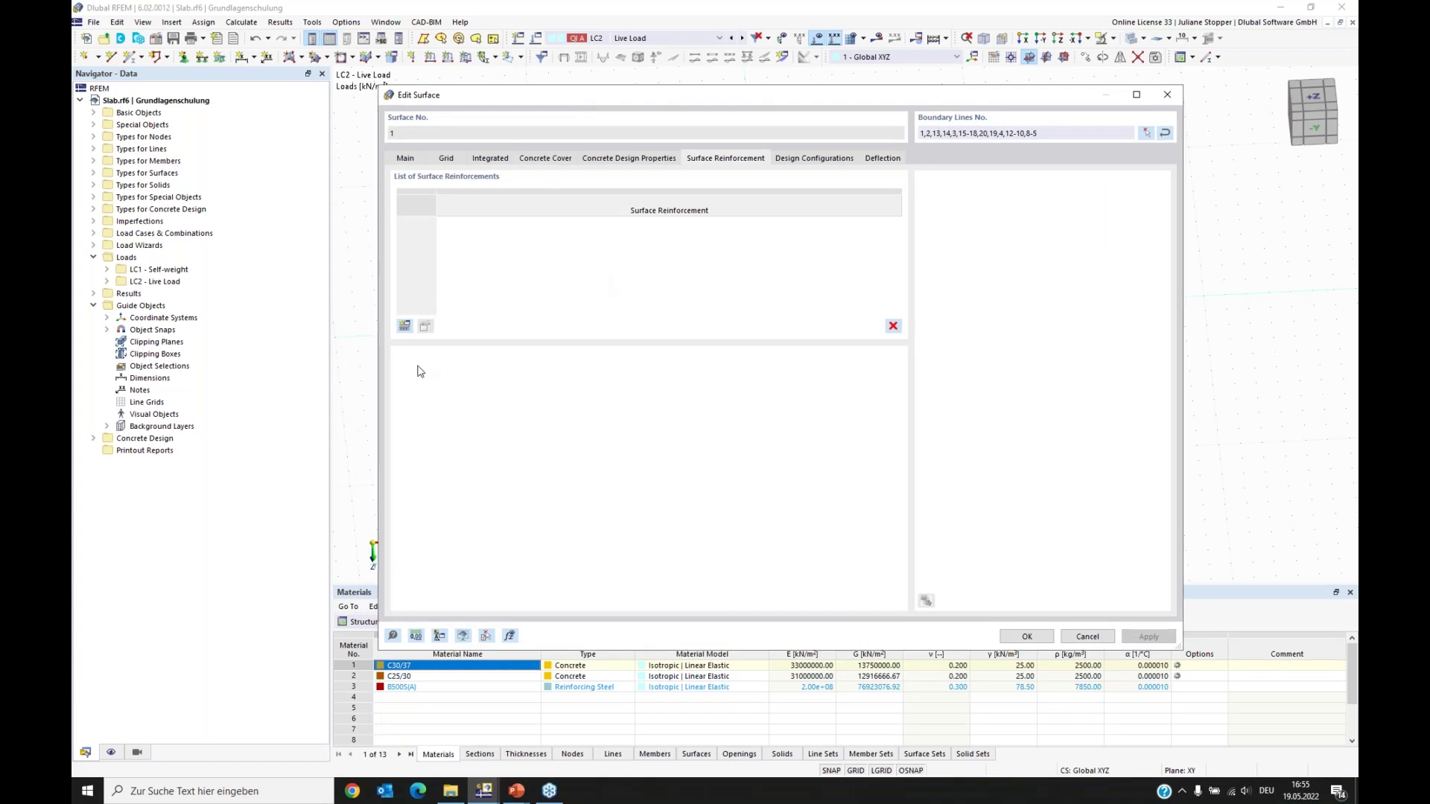
left_click(404, 326)
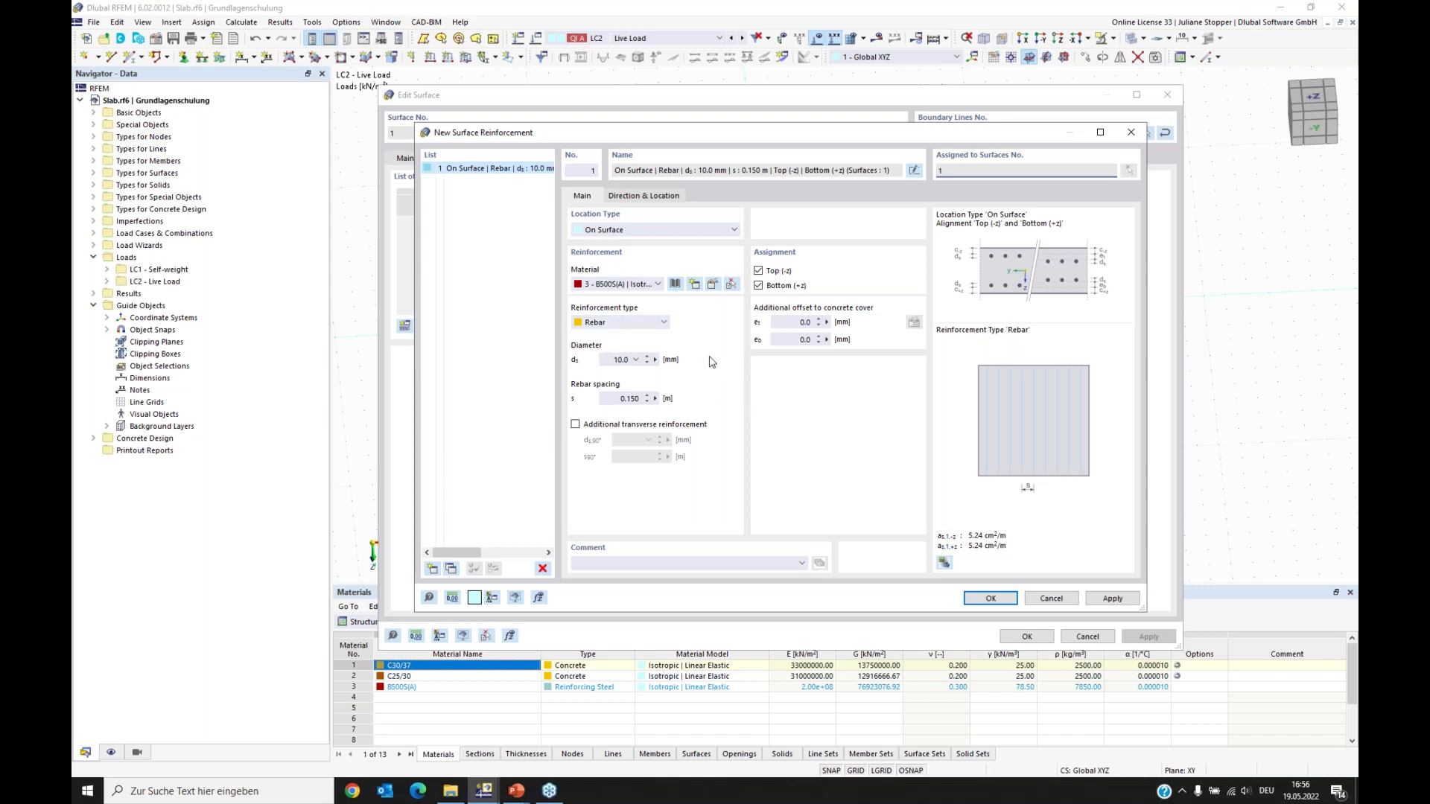
left_click(759, 286)
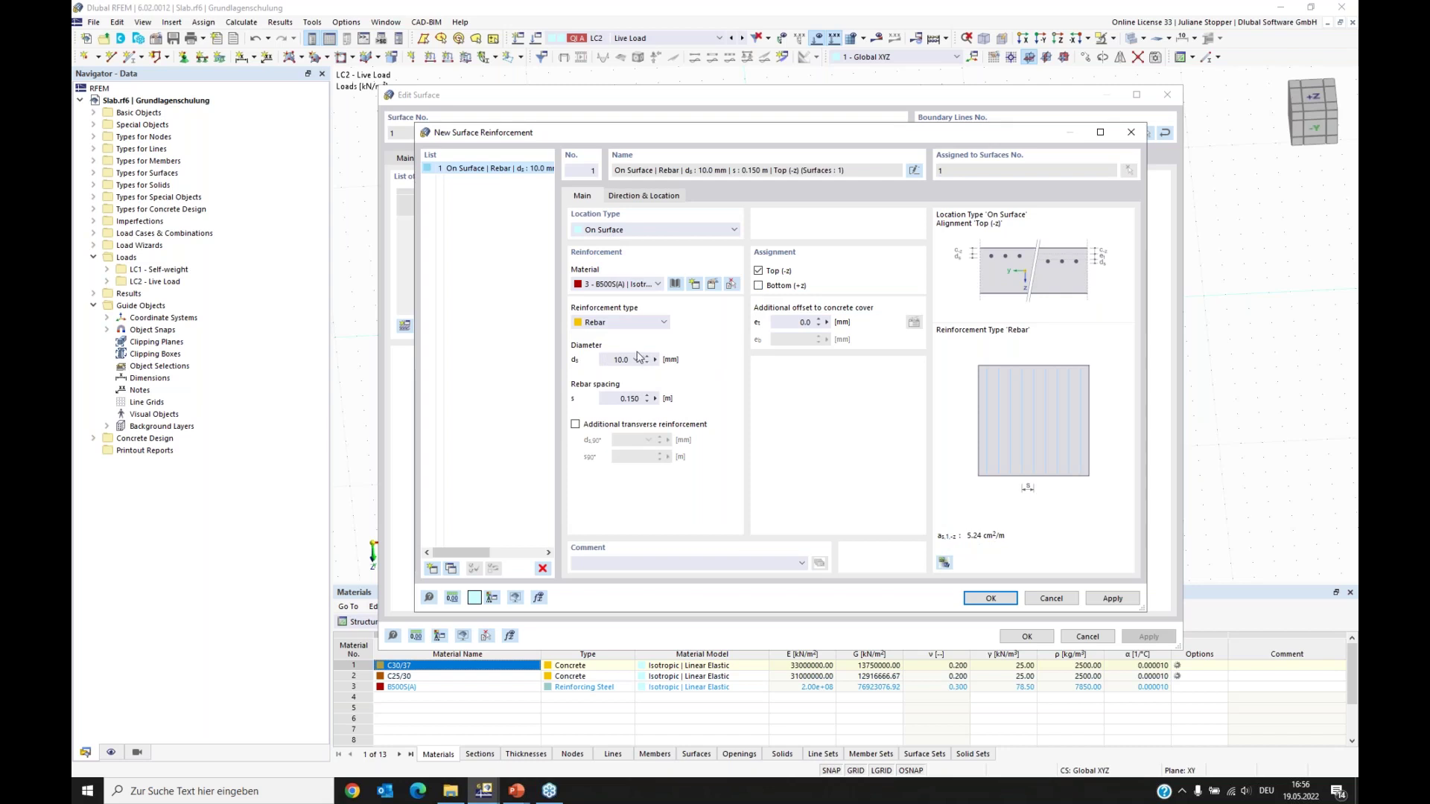
left_click(604, 359)
left_click(634, 399)
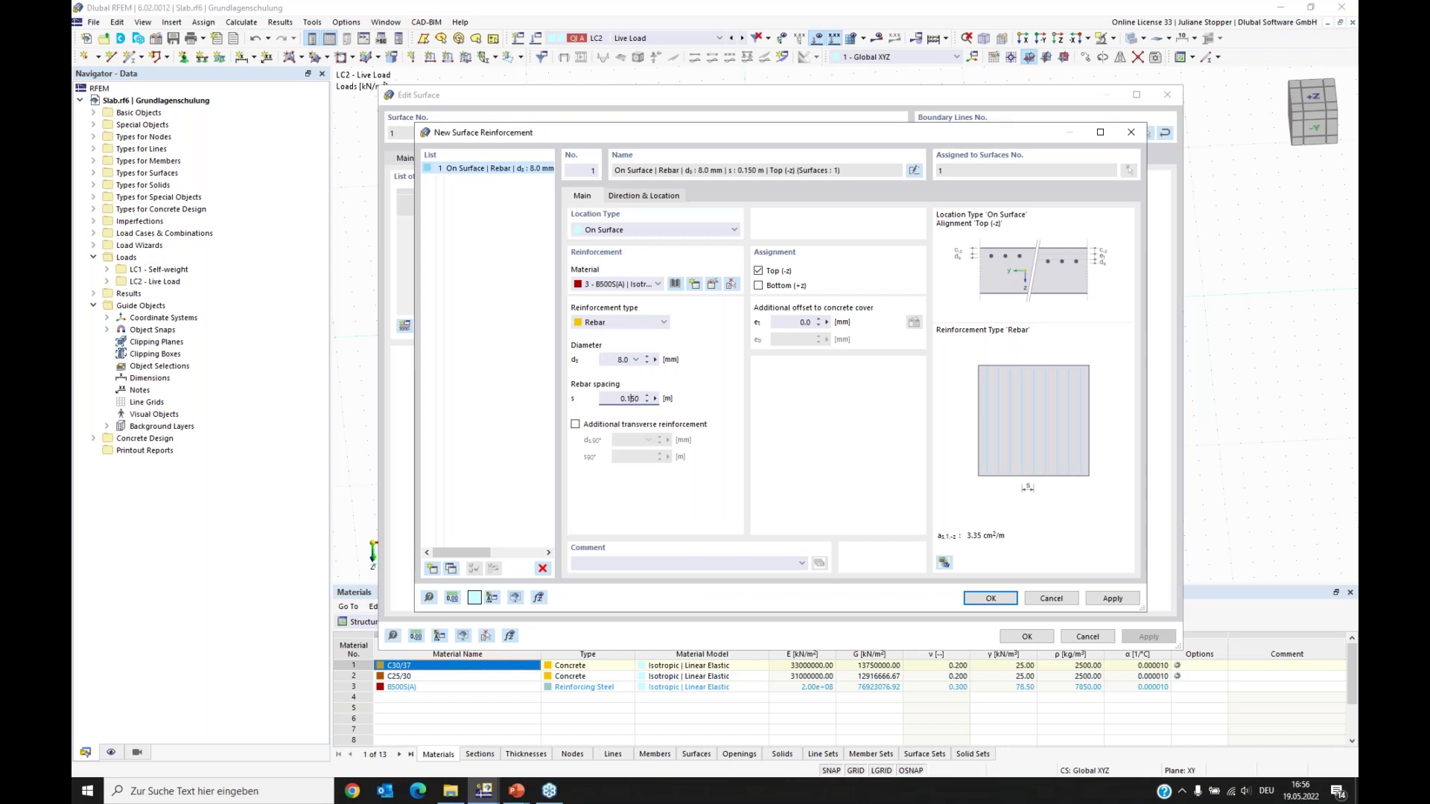
Step: Add transverse reinforcement of 8 mm diameter at 0.150 m spacing to the top surface reinforcement and apply it
left_click(575, 424)
left_click_drag(625, 441, 637, 440)
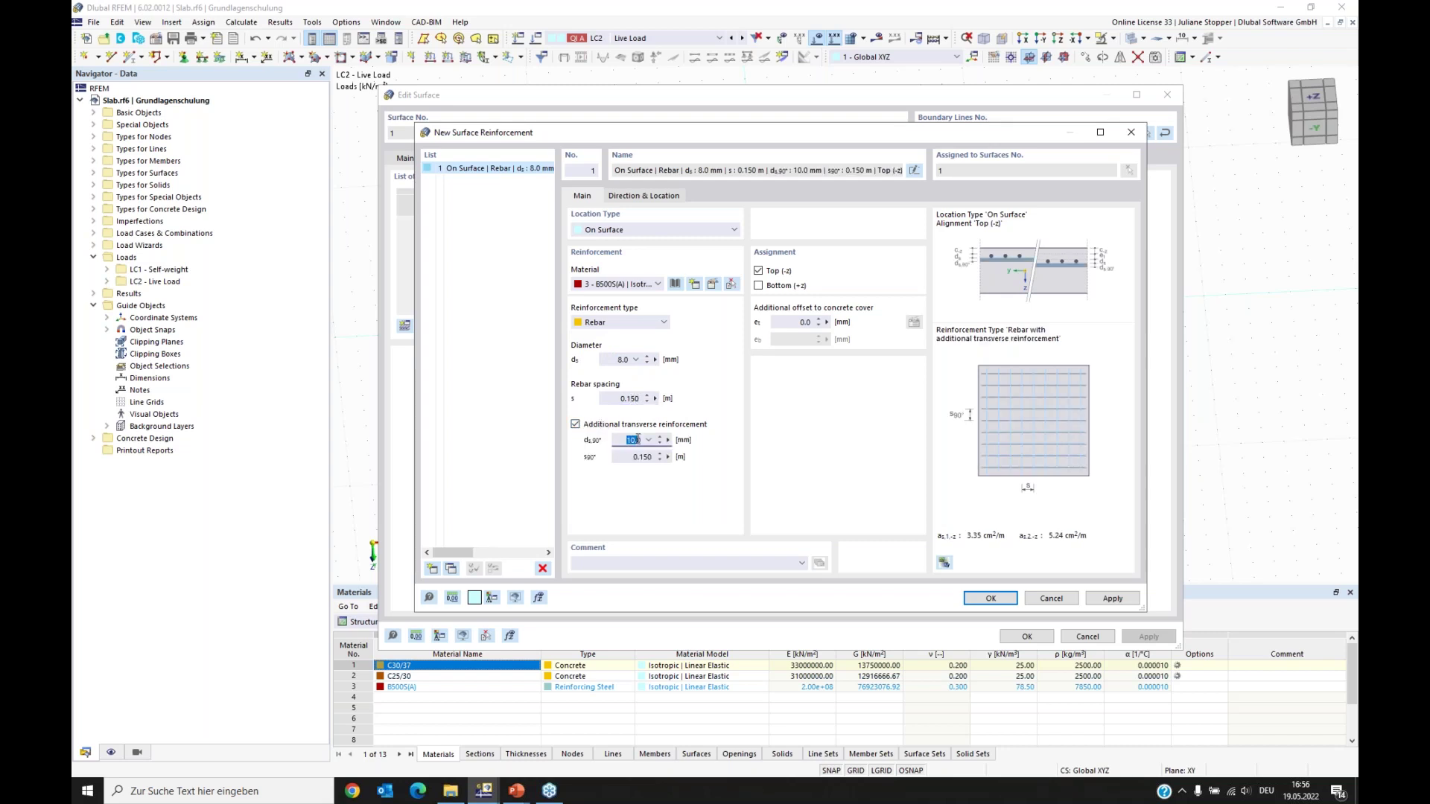
type("8")
left_click(641, 458)
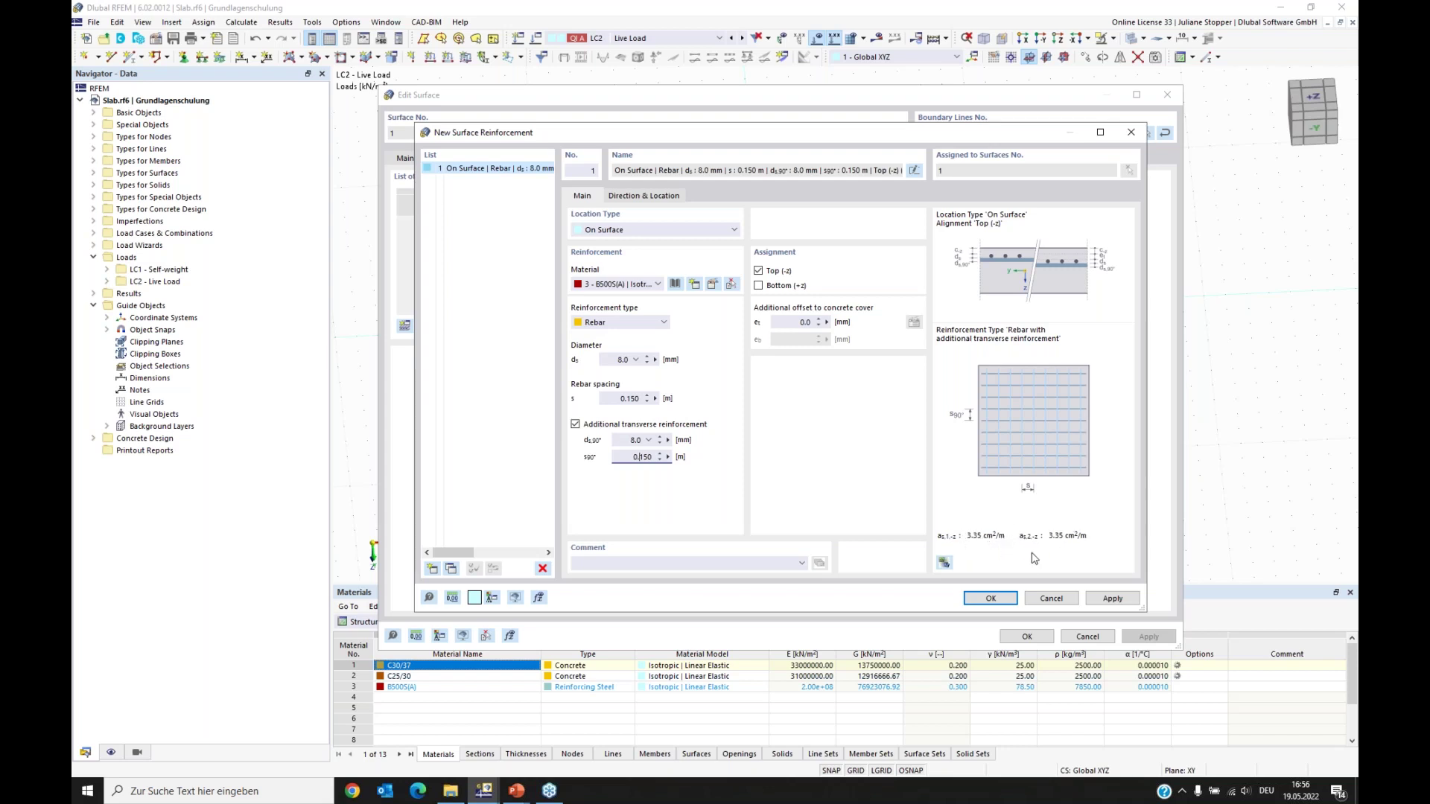
left_click(1111, 600)
left_click(460, 170)
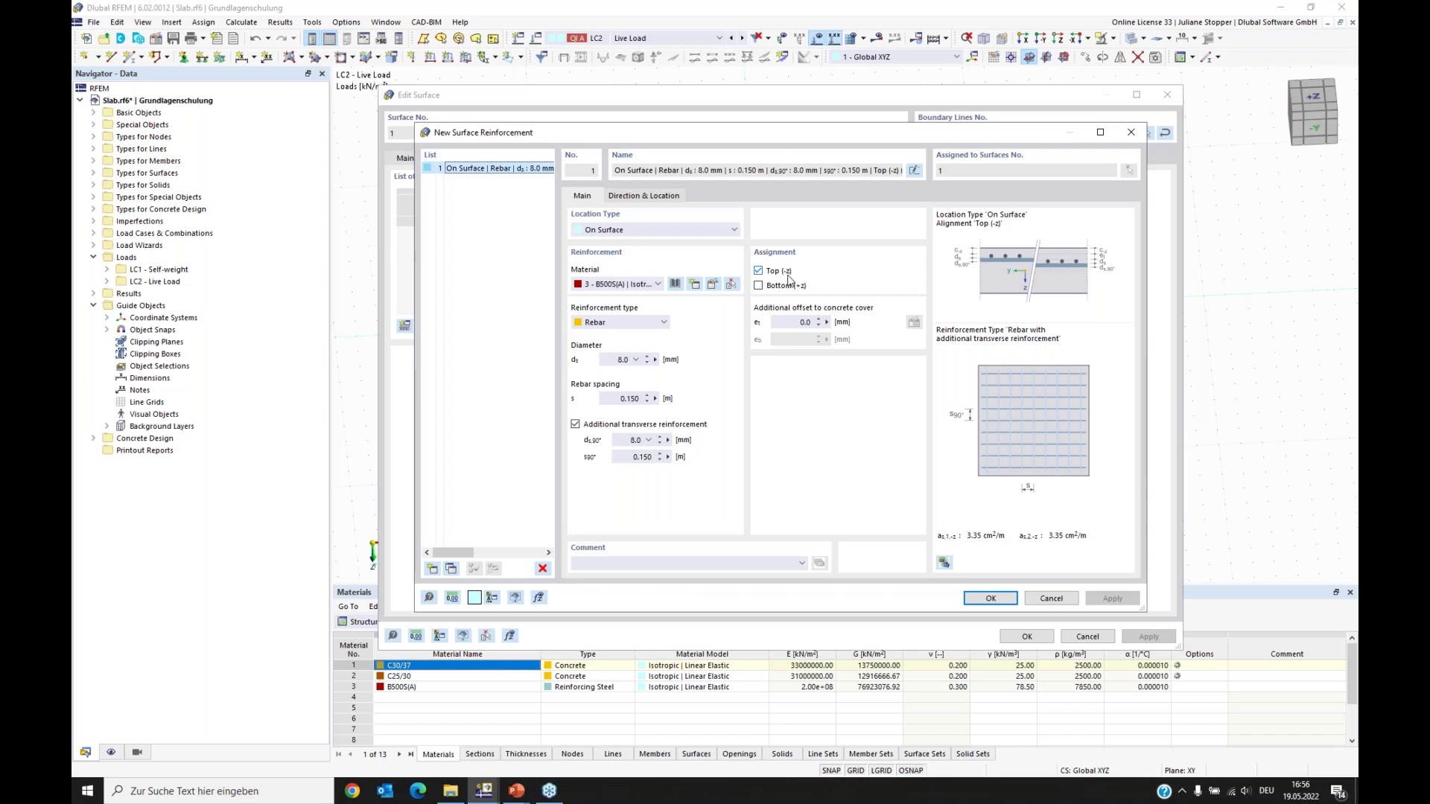
Step: Copy the top surface reinforcement, assign the copy to the bottom (+z) side only, and confirm both reinforcements
left_click(452, 569)
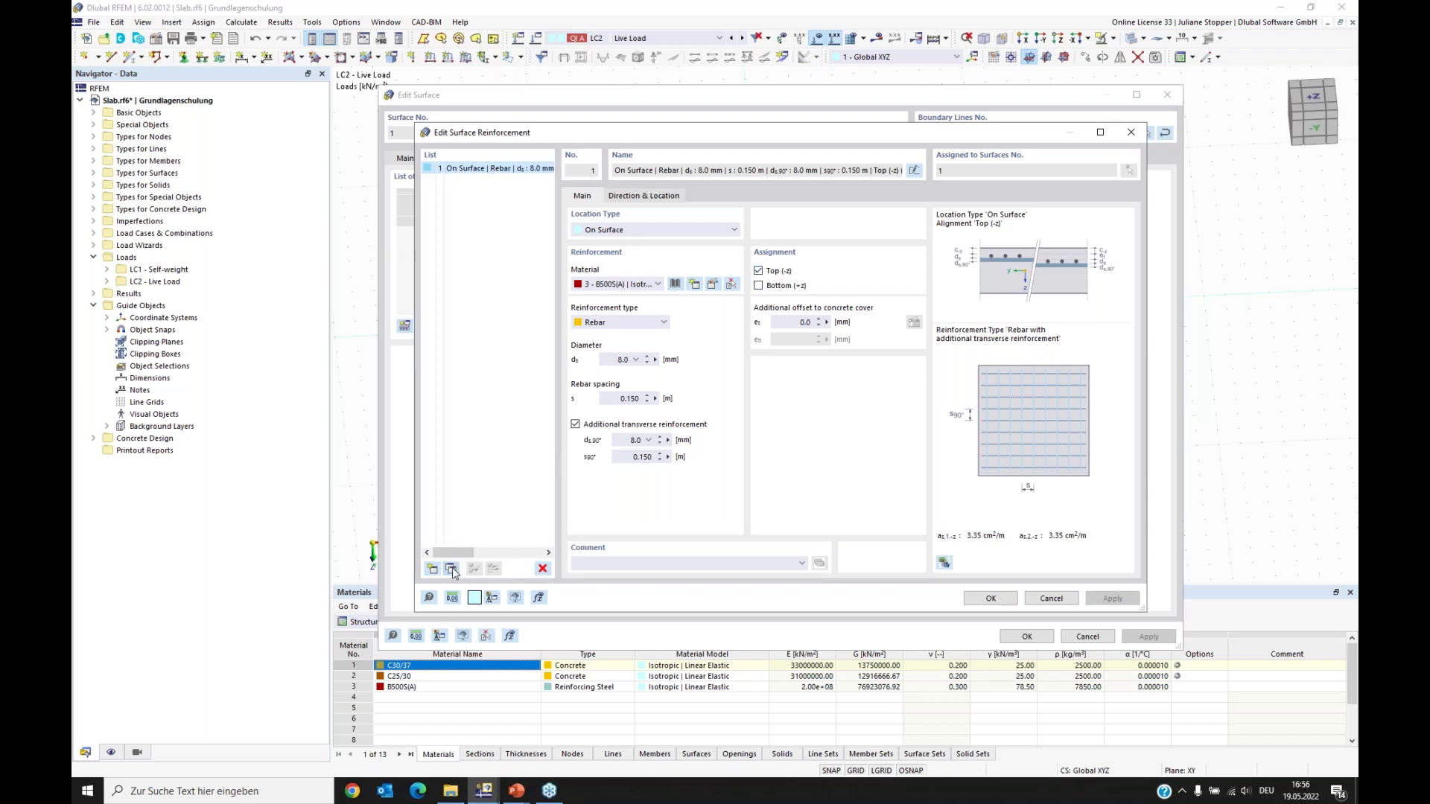
left_click(758, 285)
left_click(758, 270)
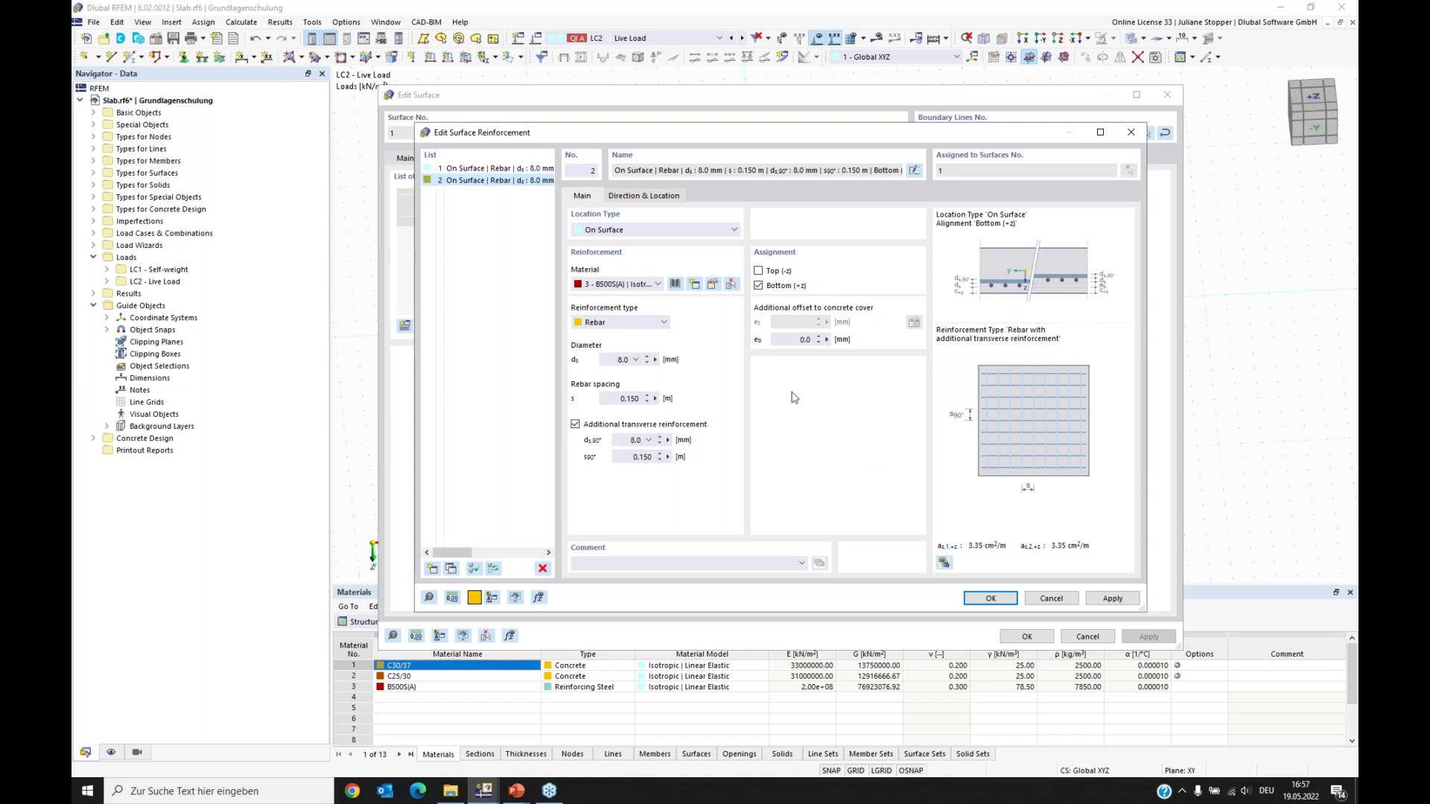
left_click(988, 598)
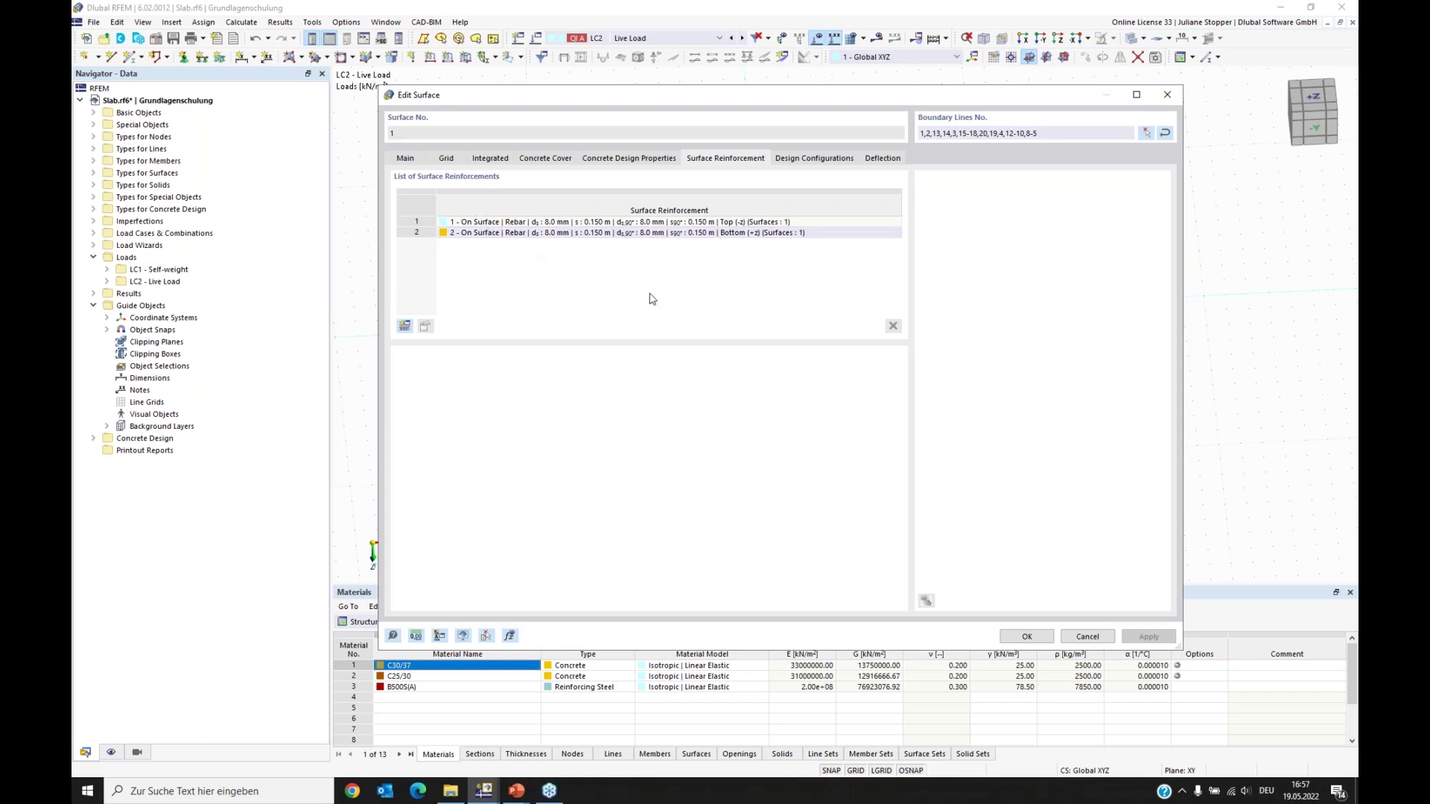
Step: Review the slab's ultimate configuration parameters for surfaces and its serviceability configuration parameters
left_click(813, 160)
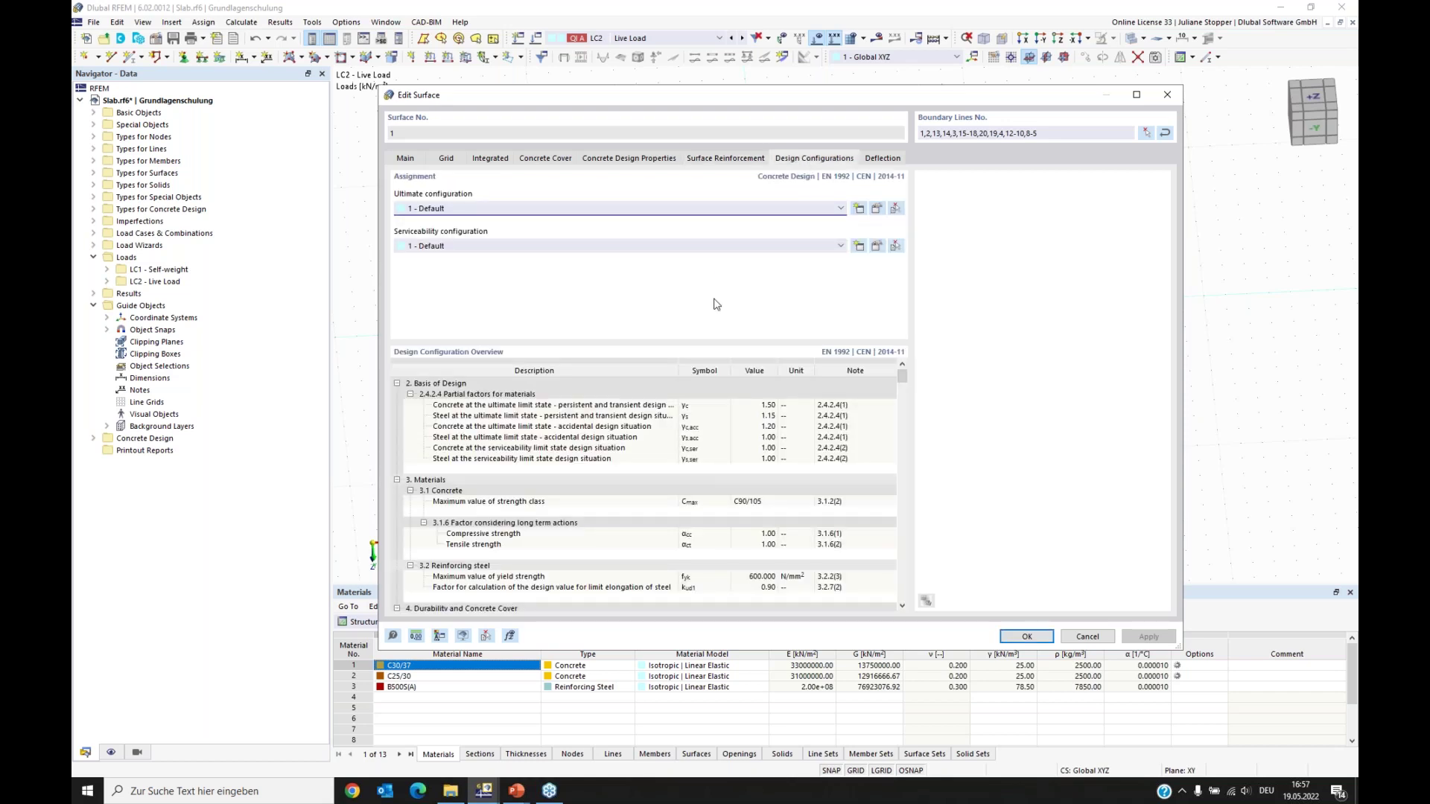
left_click(878, 209)
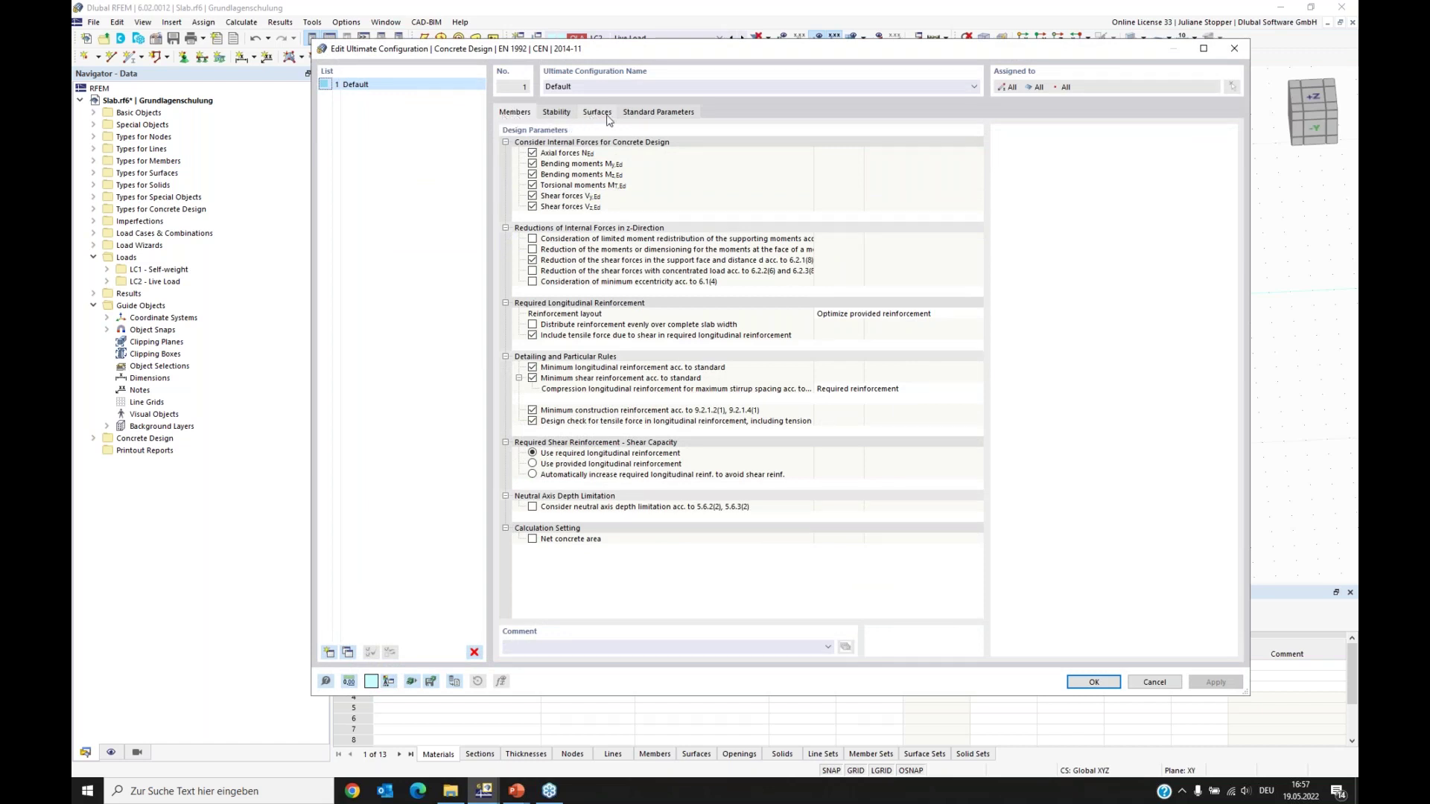
left_click(598, 112)
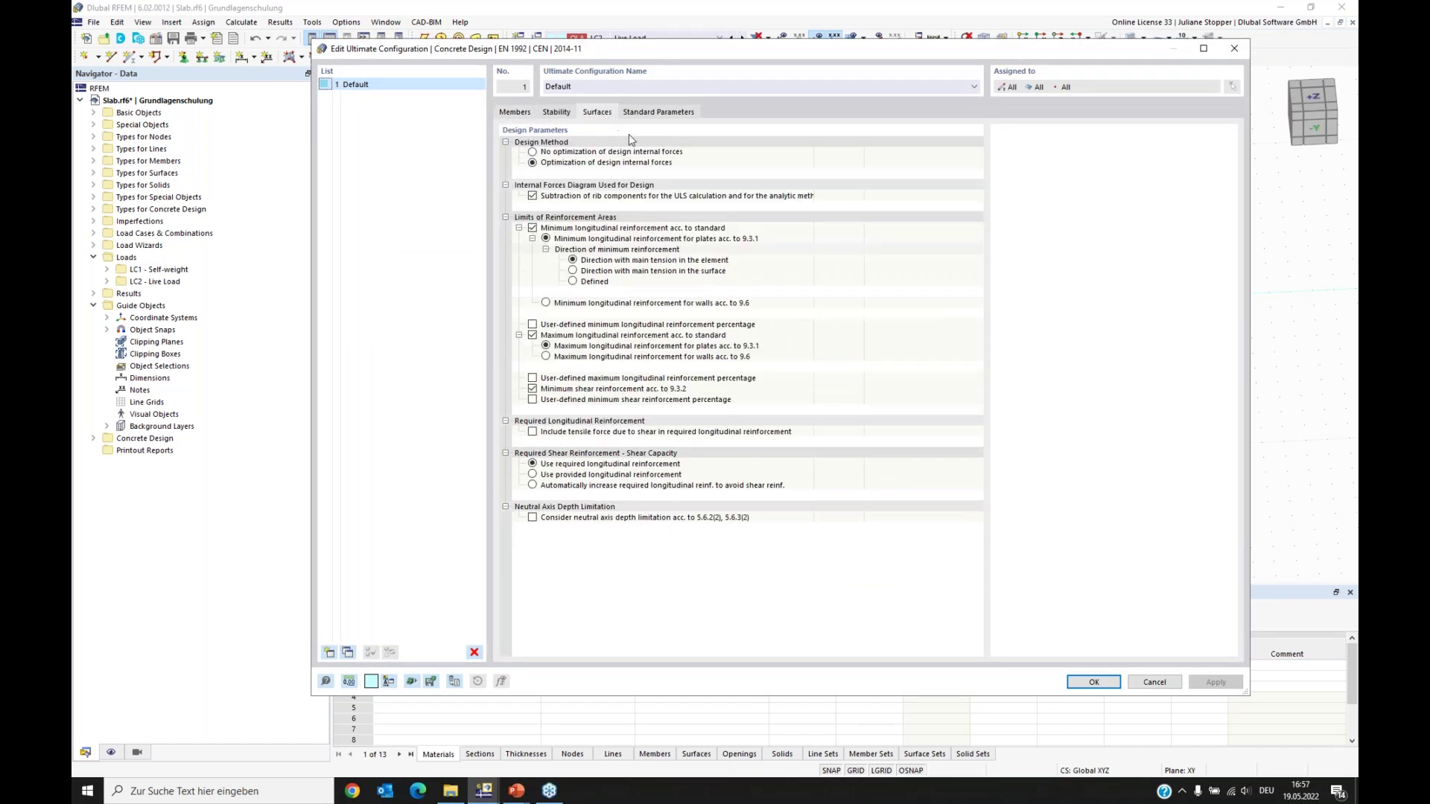
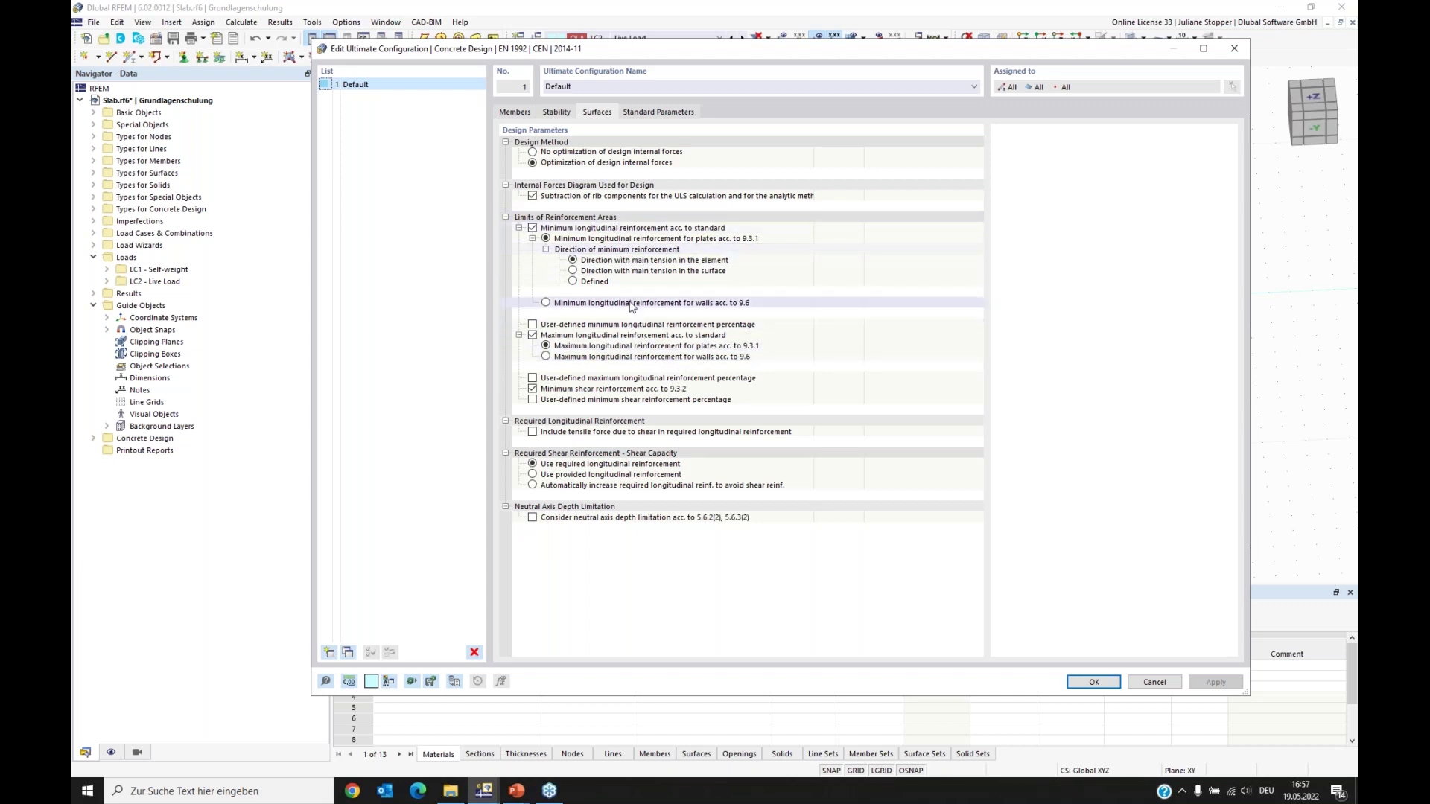
left_click(1095, 682)
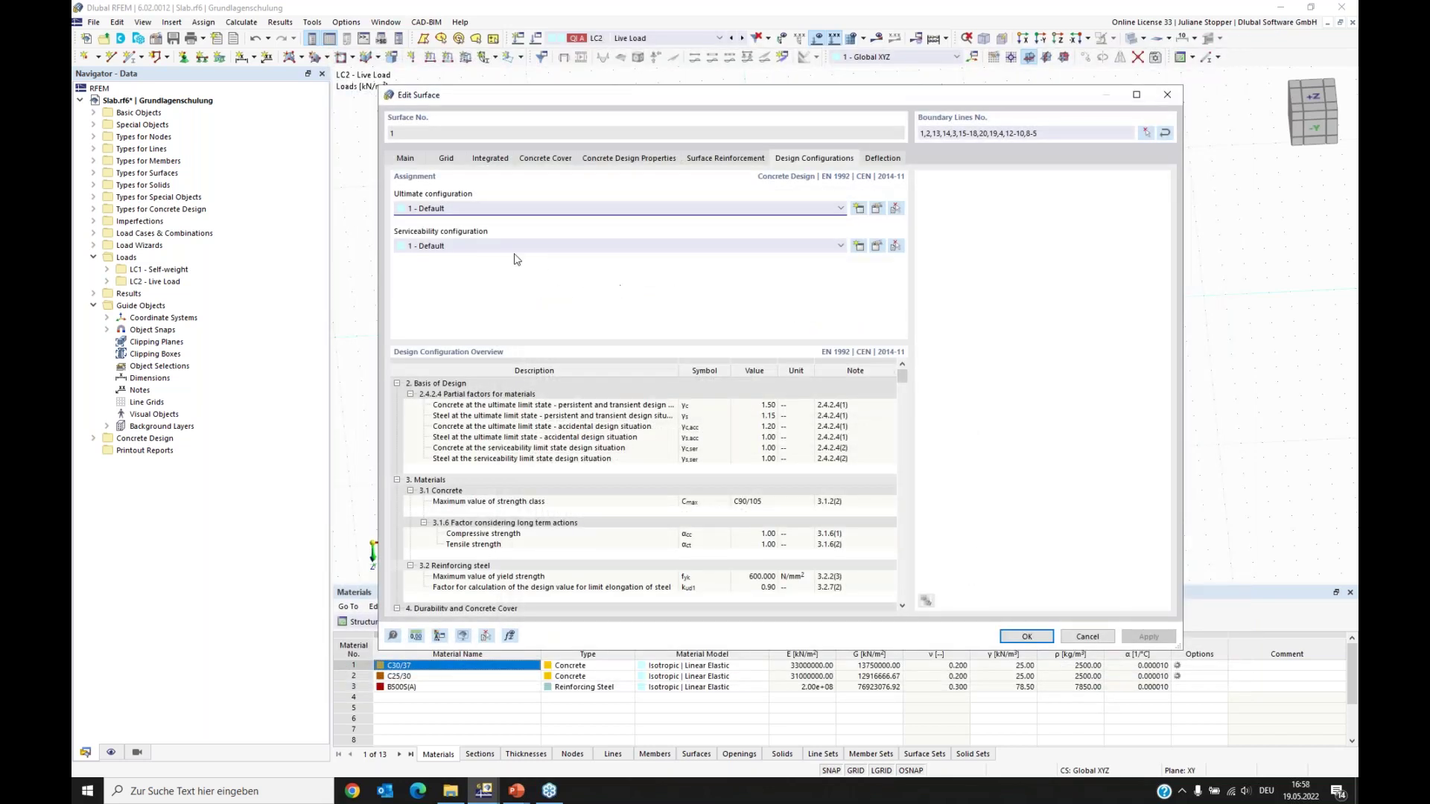
left_click(879, 250)
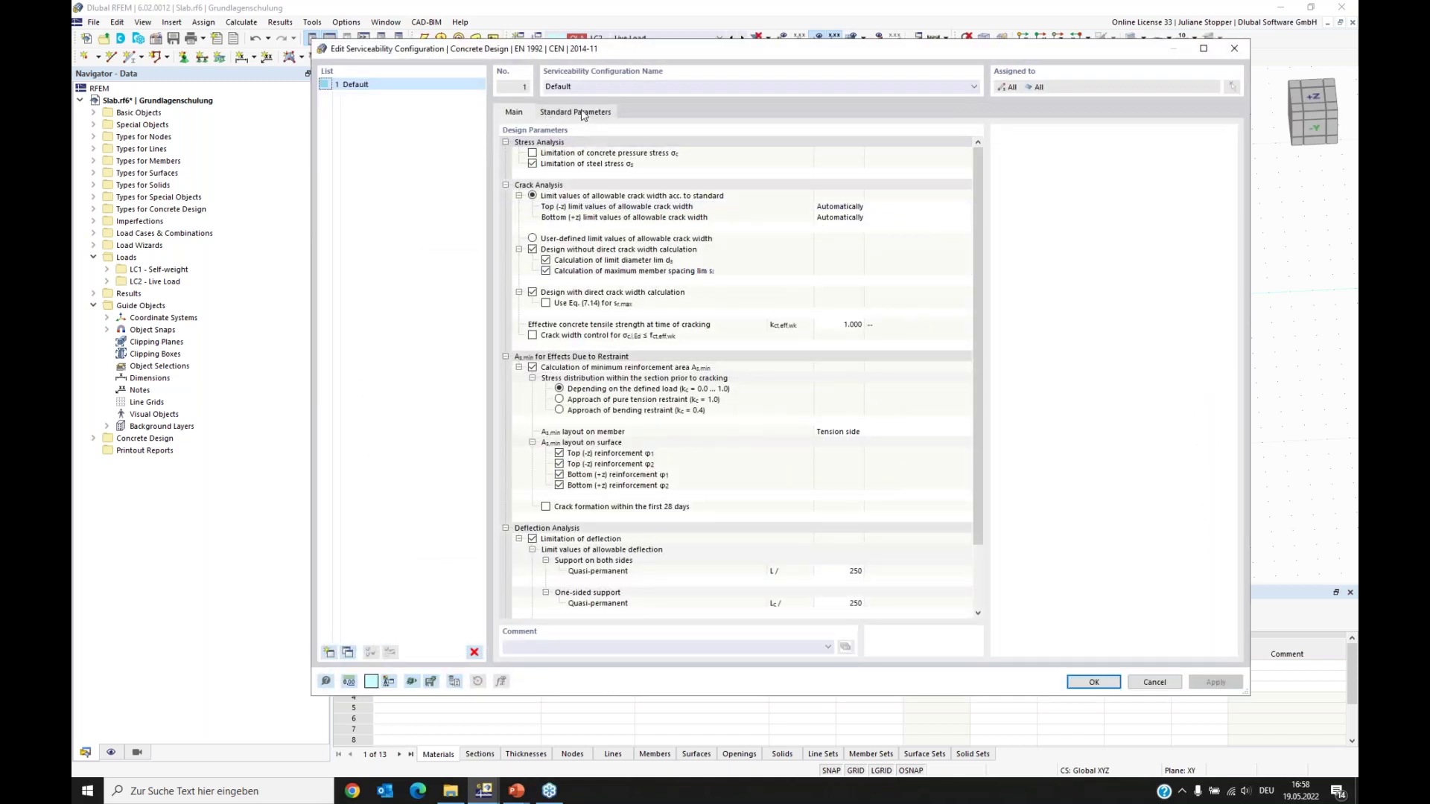
left_click(1094, 683)
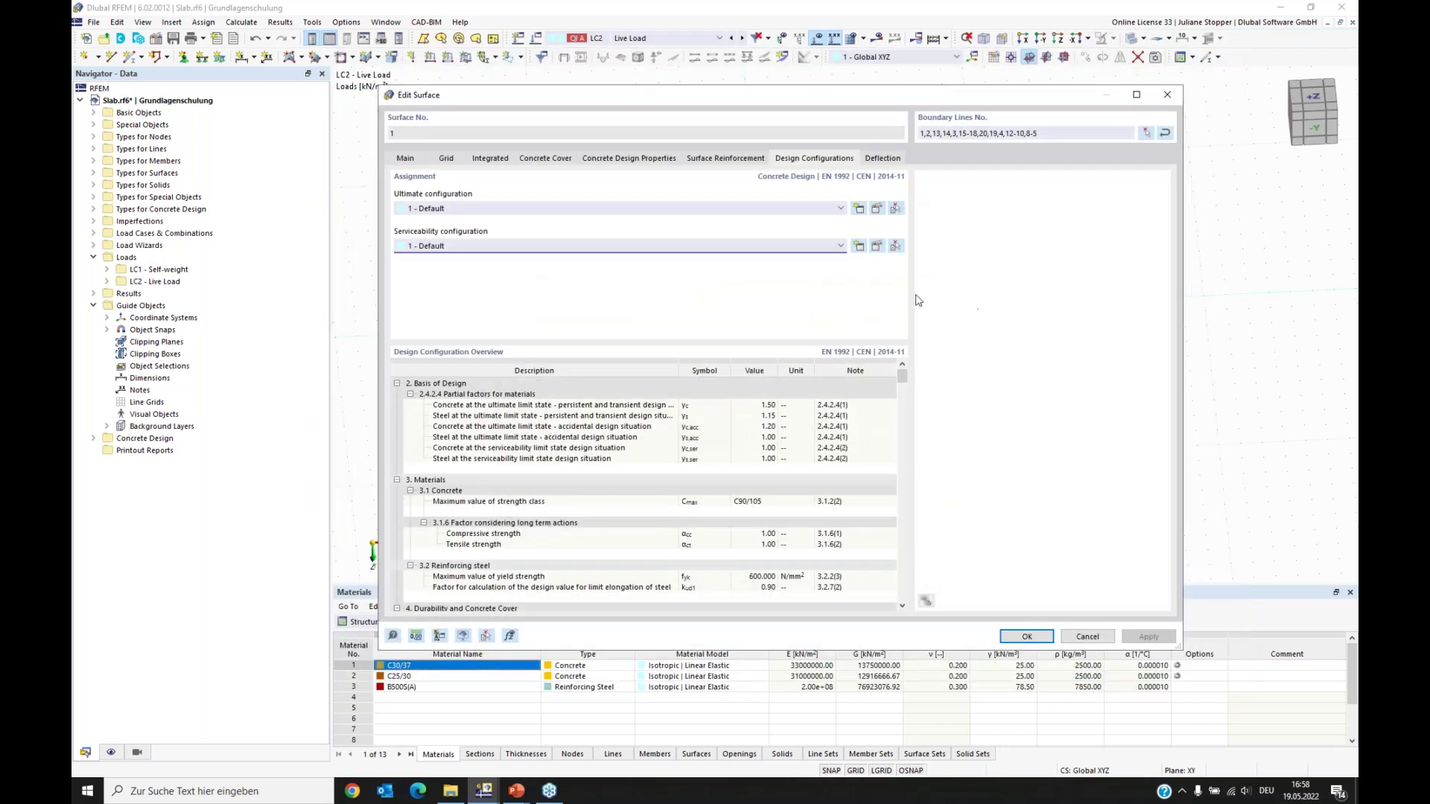
Step: Check the slab's deflection settings and list of surface reinforcements, and accept the surface changes
left_click(884, 159)
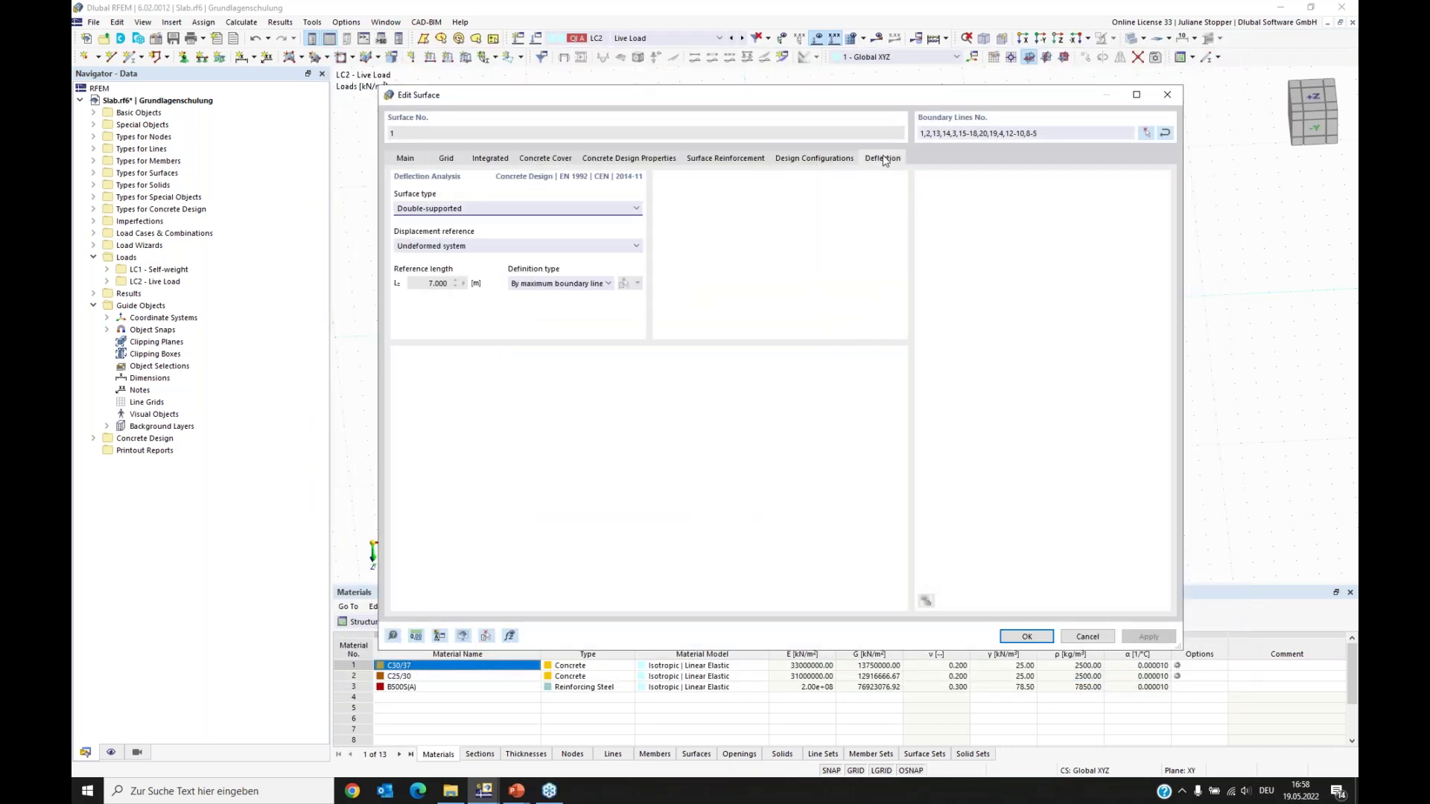
left_click(823, 160)
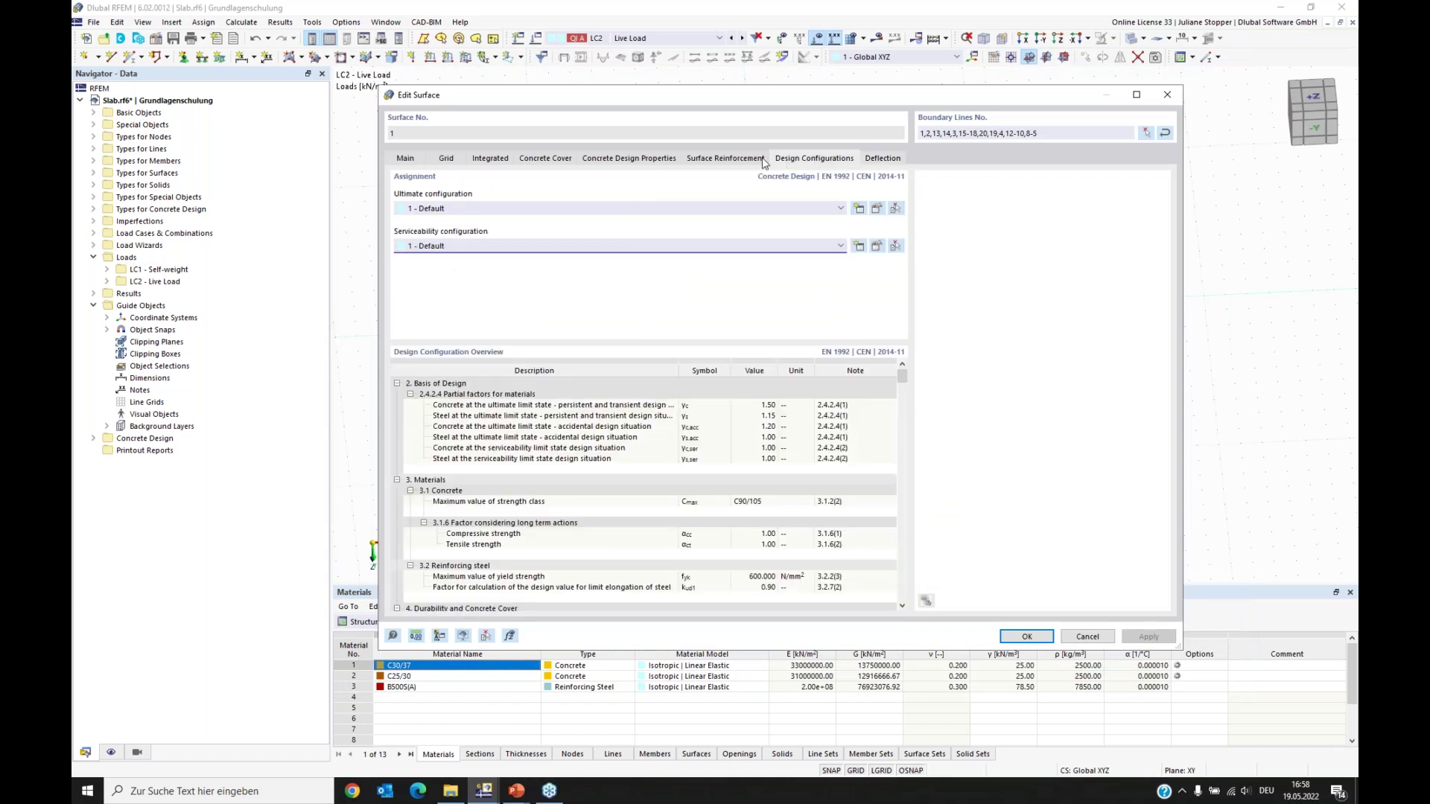
left_click_drag(738, 87, 729, 39)
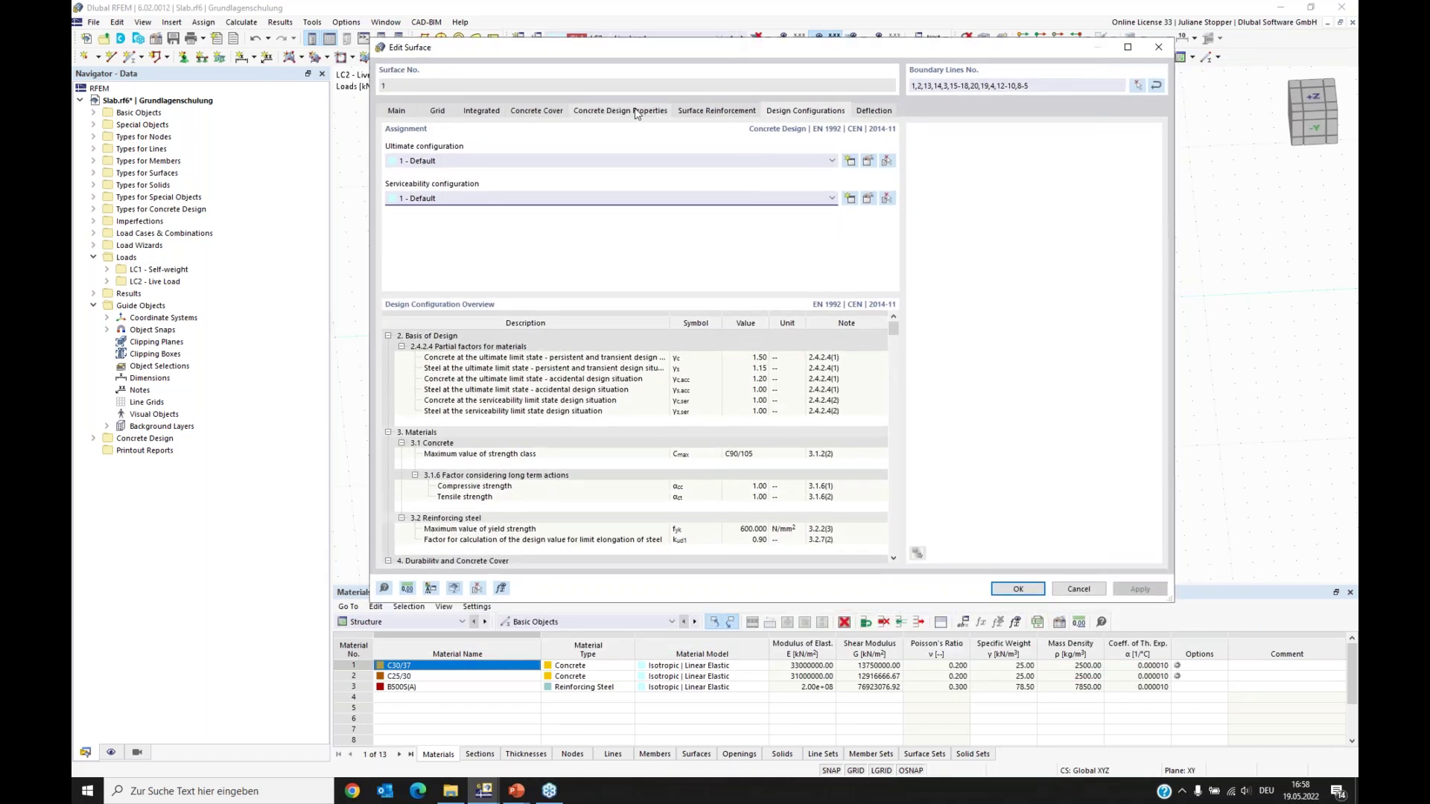
left_click(702, 112)
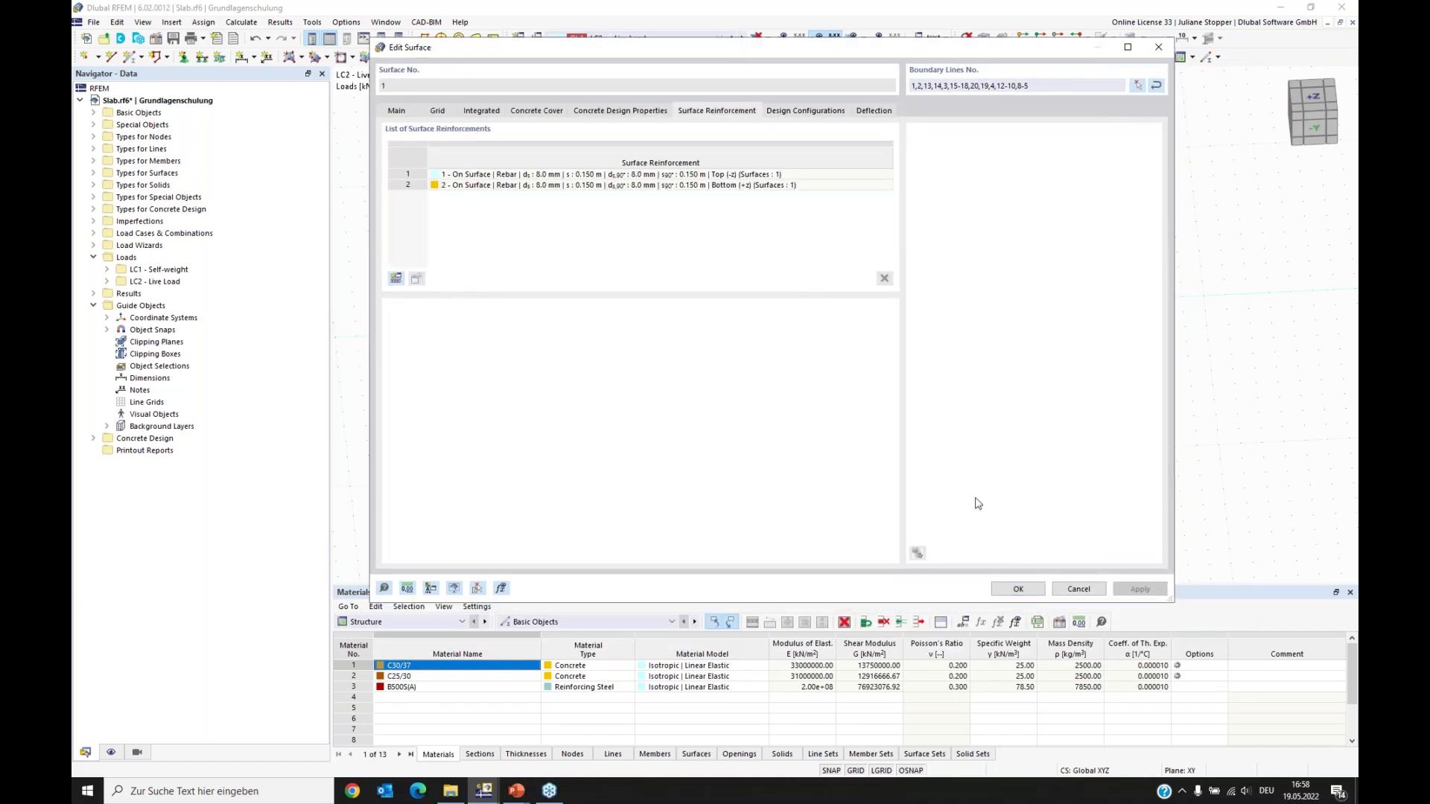
left_click(1018, 589)
Step: Hide the loads in the model view and inspect the surface reinforcement on the slab
middle_click_drag(1199, 548, 1053, 499, "ctrl")
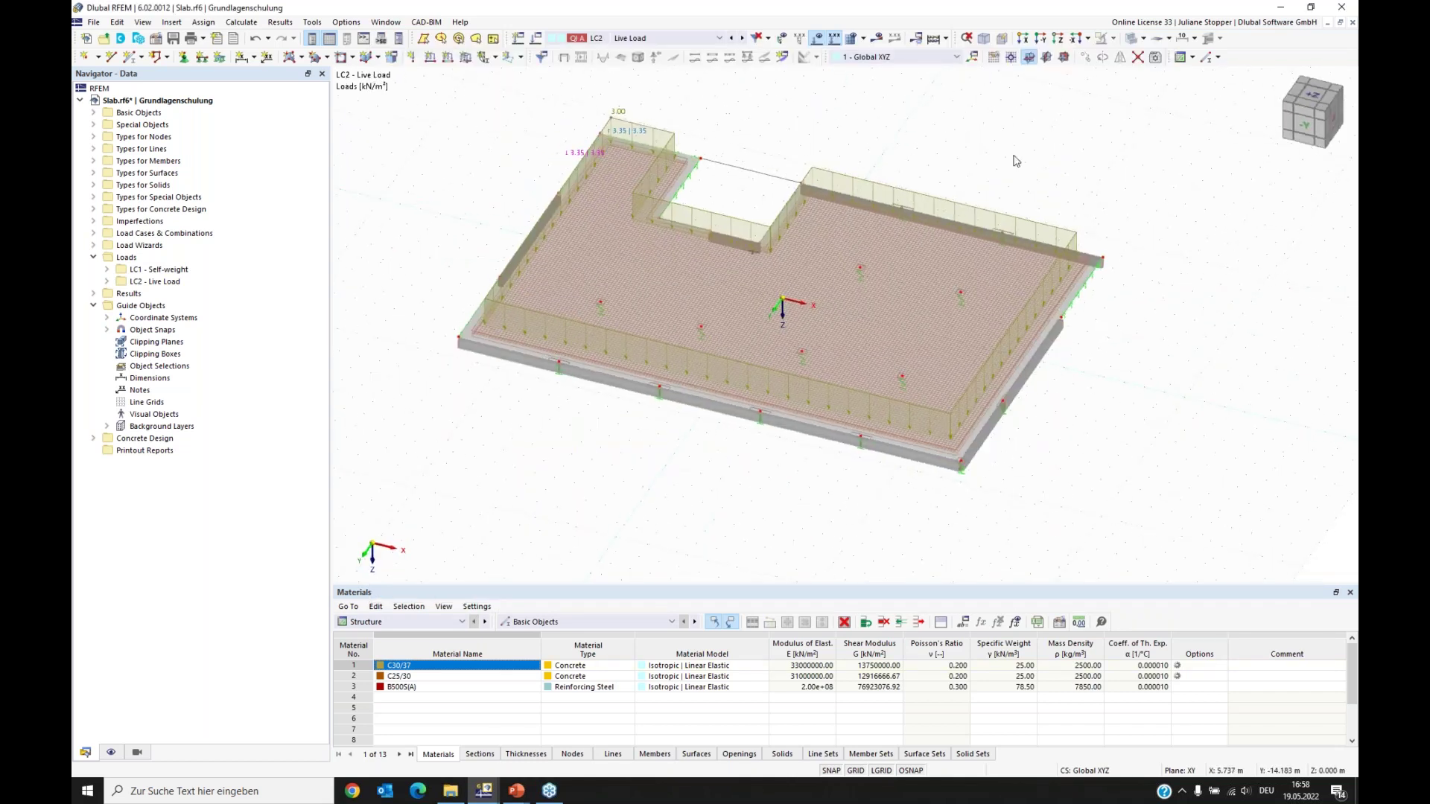
left_click(817, 40)
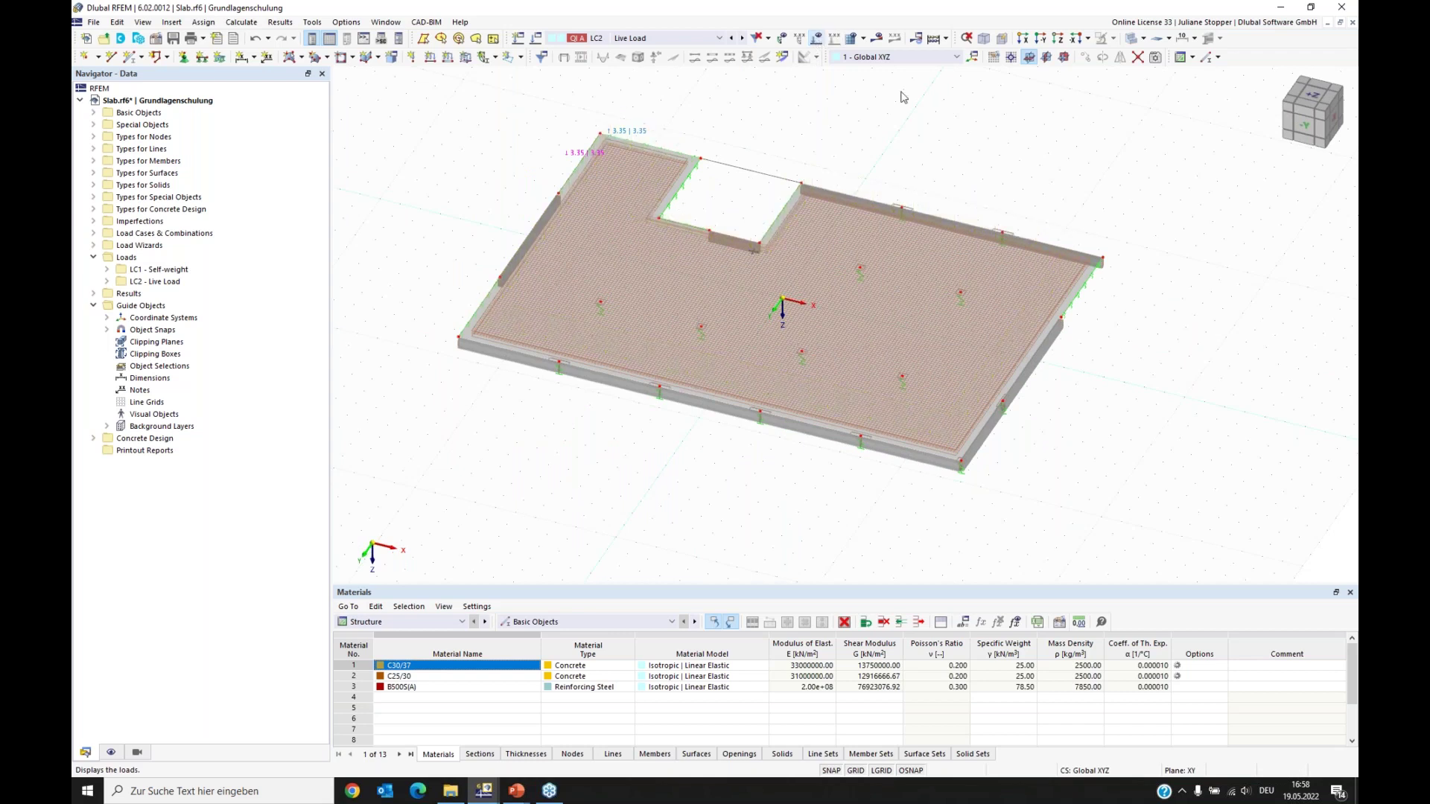
middle_click_drag(1109, 443, 1143, 438, "ctrl")
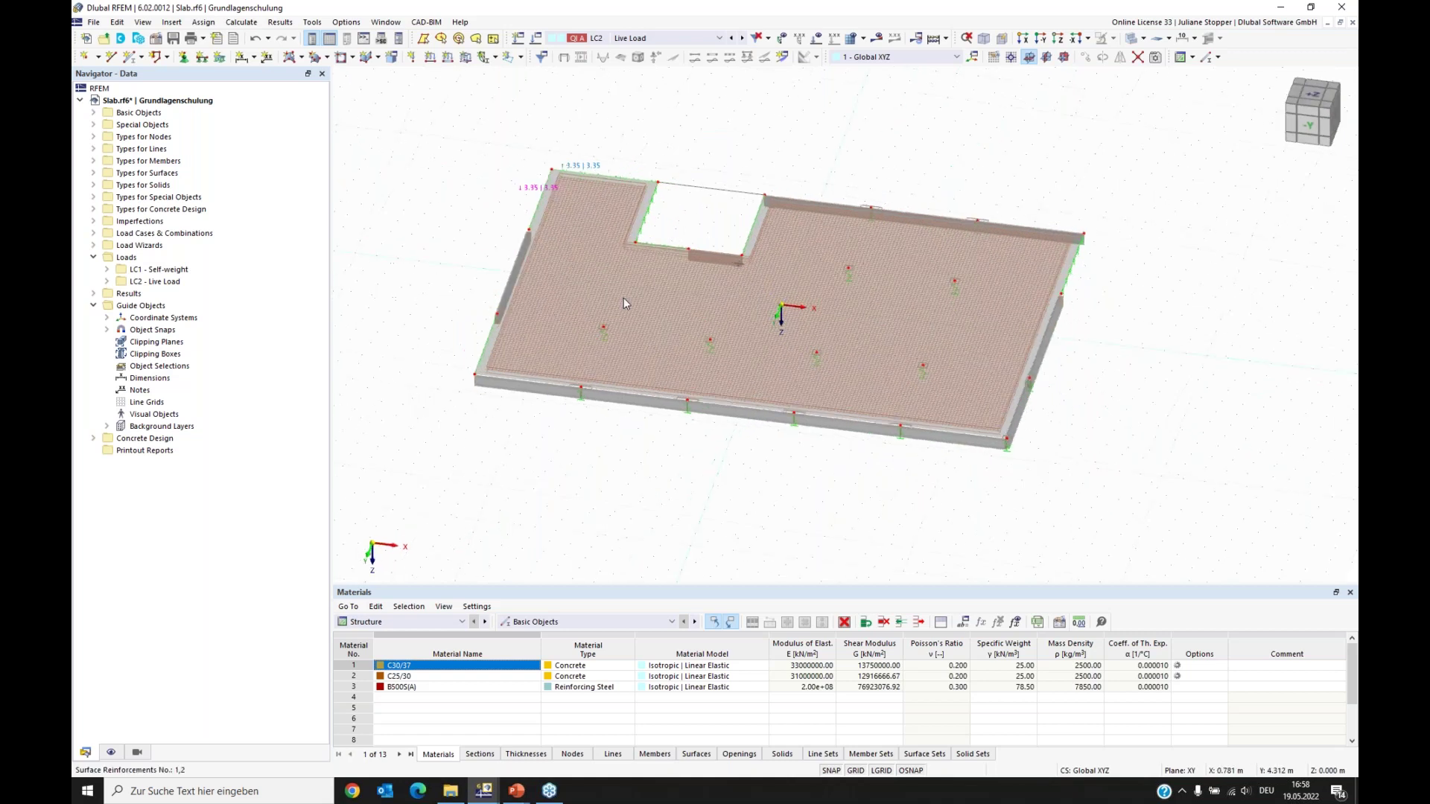
scroll(530, 324, "up", 1)
scroll(545, 352, "down", 1)
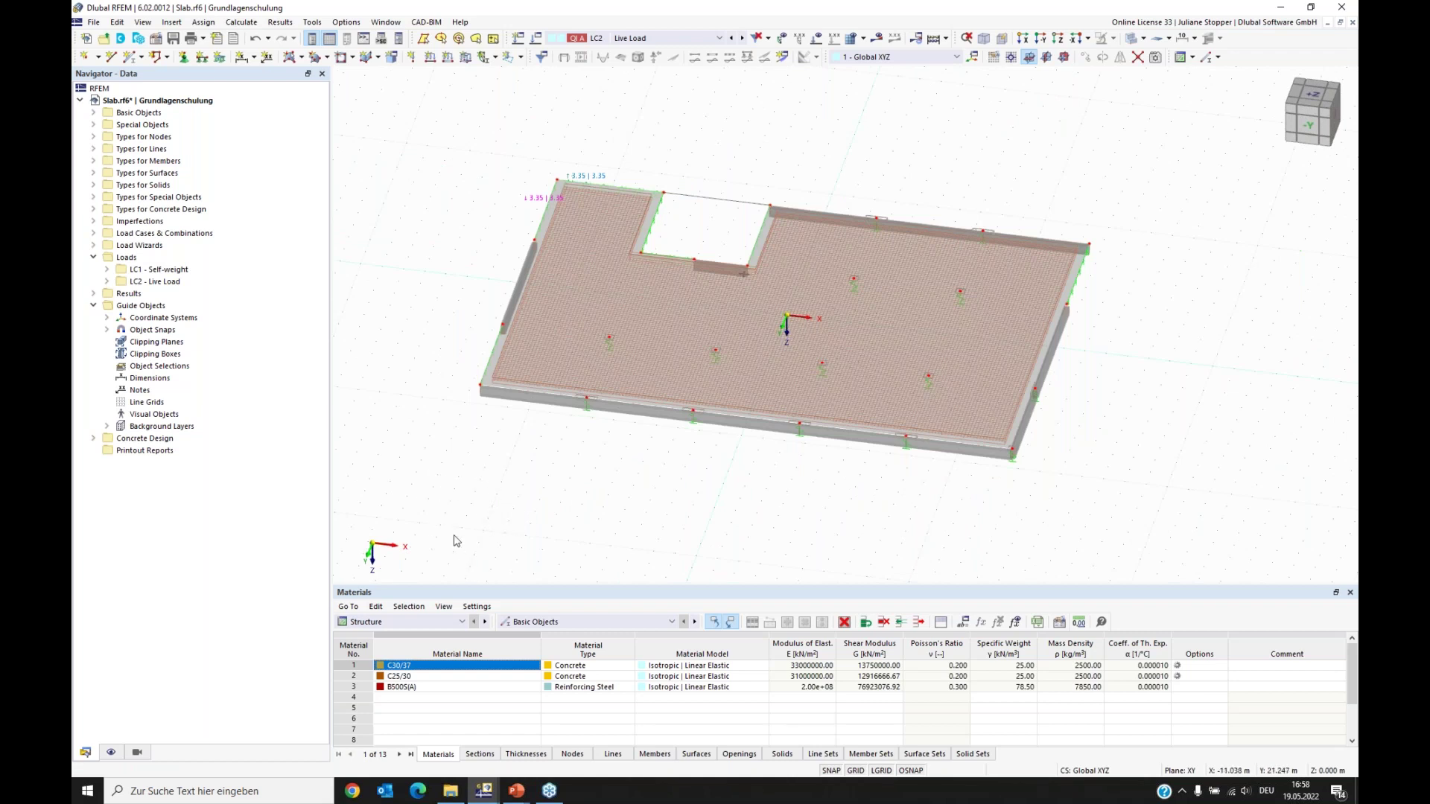
Step: Exclude the characteristic, frequent and quasi-permanent SLS design situations (DS2 to DS4) from the concrete design
left_click(397, 623)
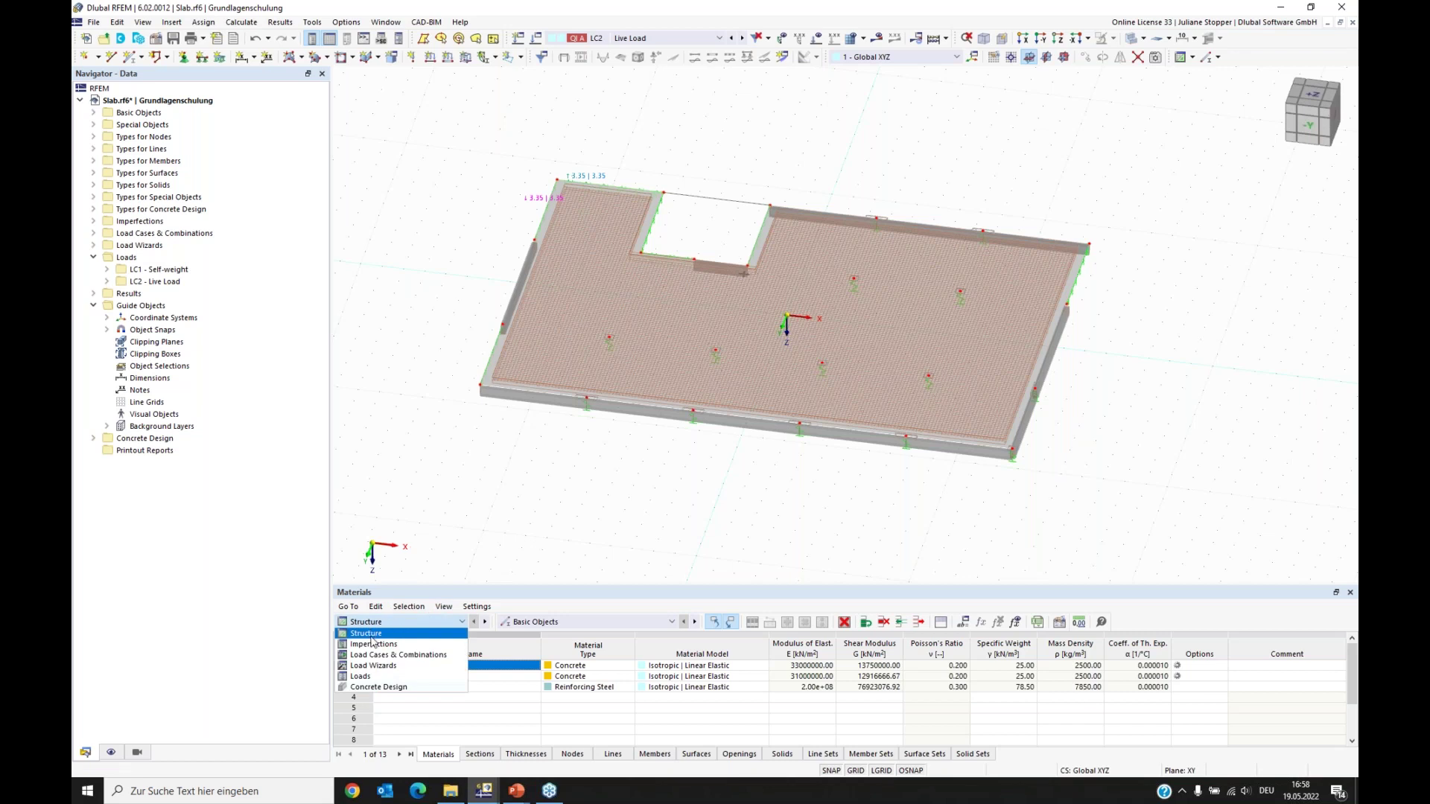
left_click(375, 690)
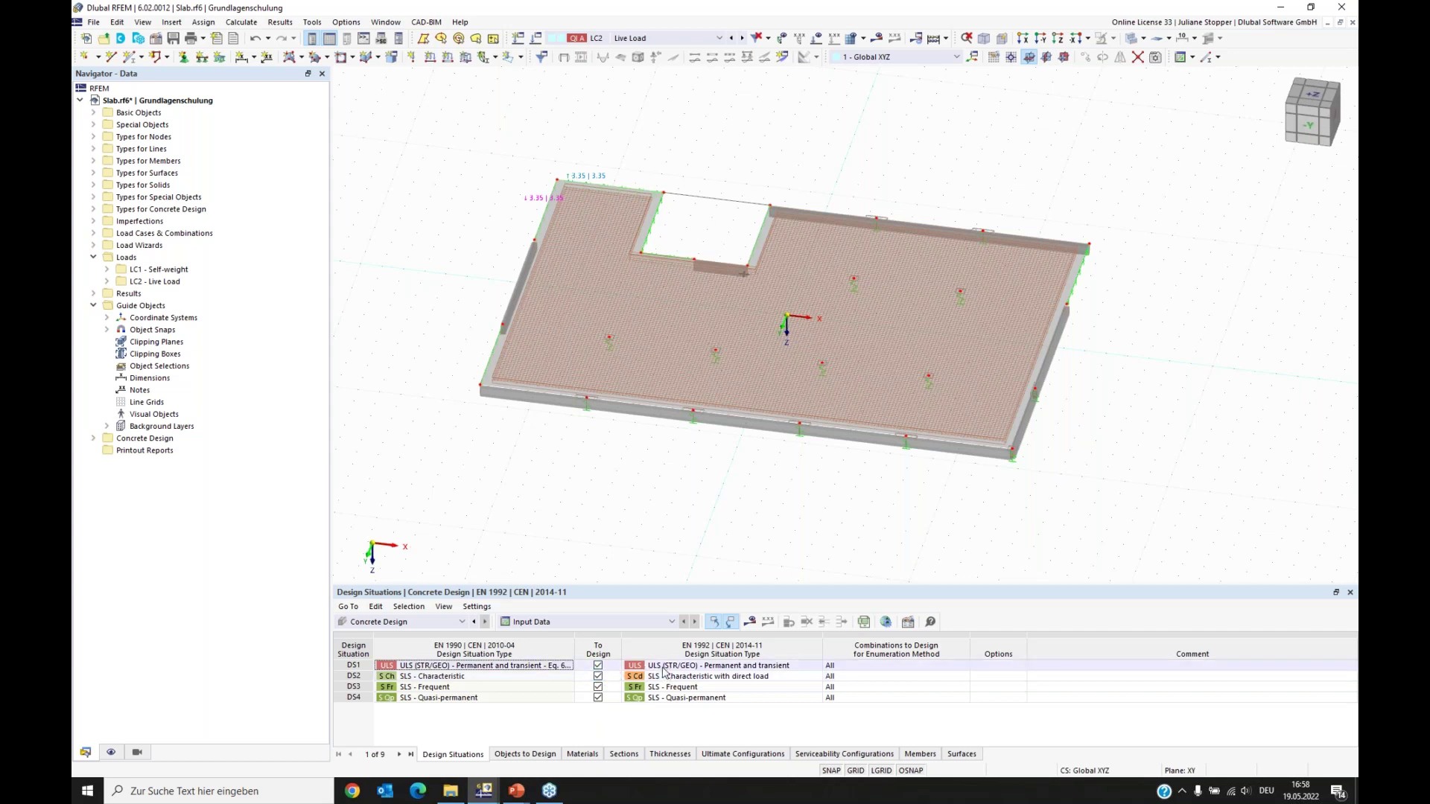
left_click(598, 676)
left_click(598, 687)
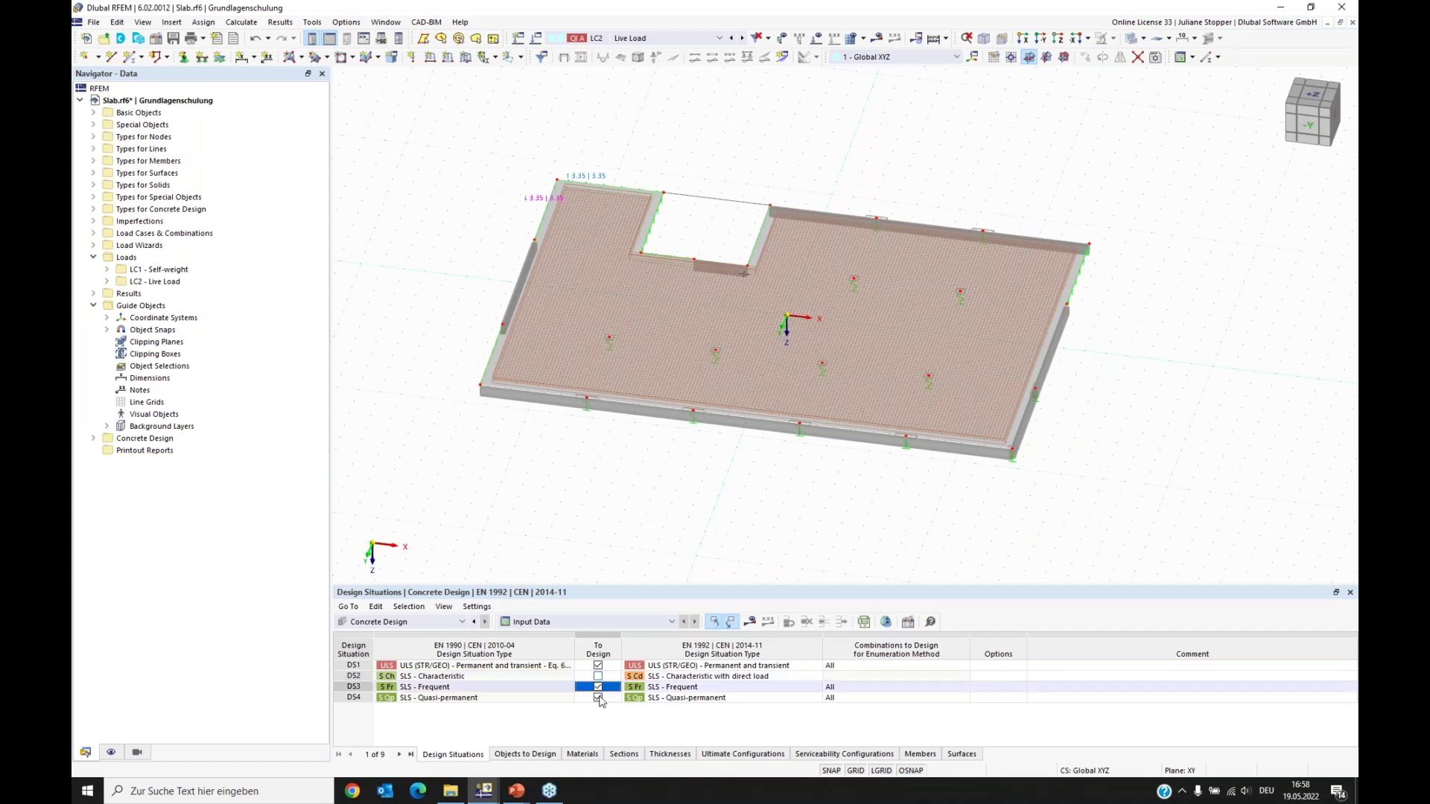
Step: Exclude the members and the nodes with punching from the objects to design, keeping only the surfaces
left_click(525, 755)
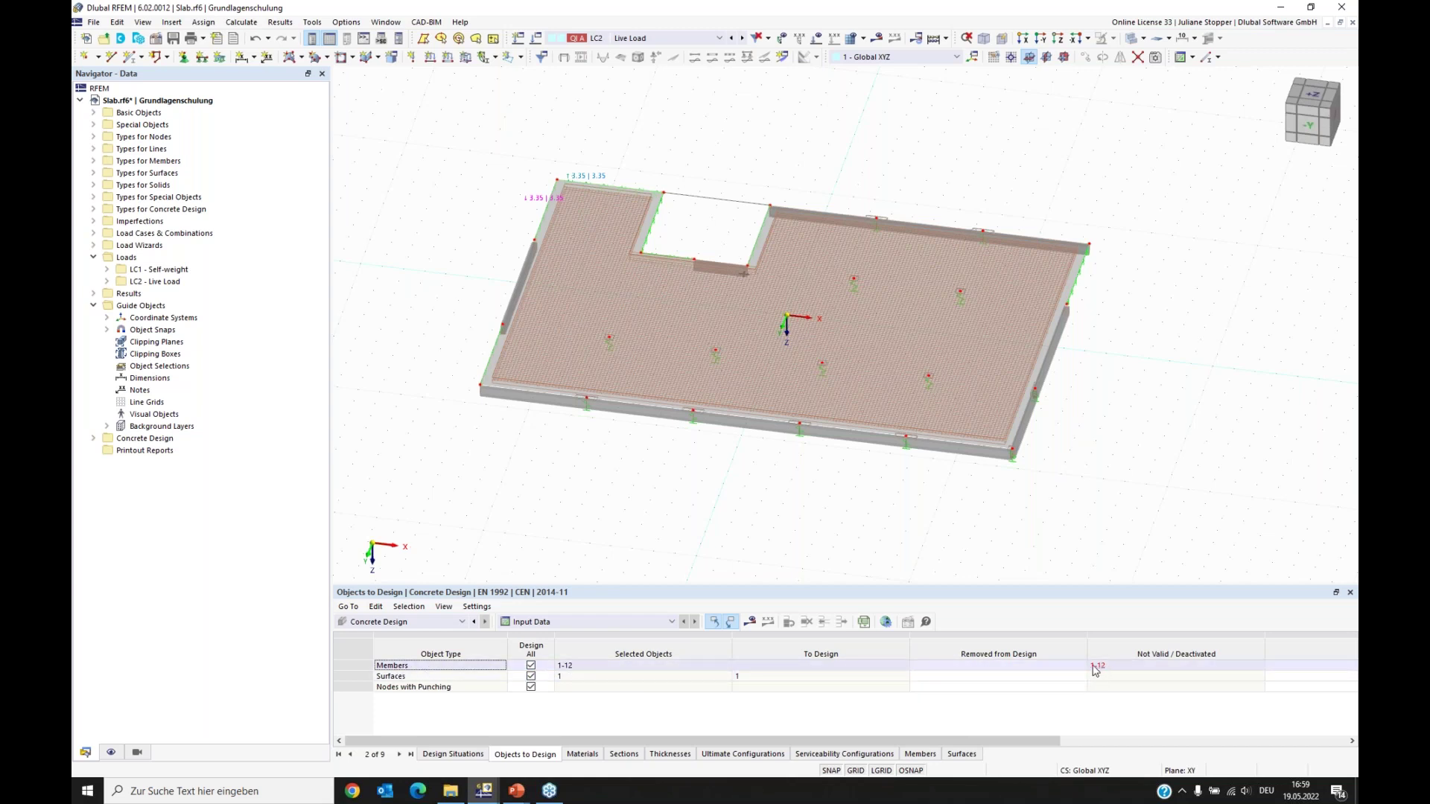
left_click(531, 666)
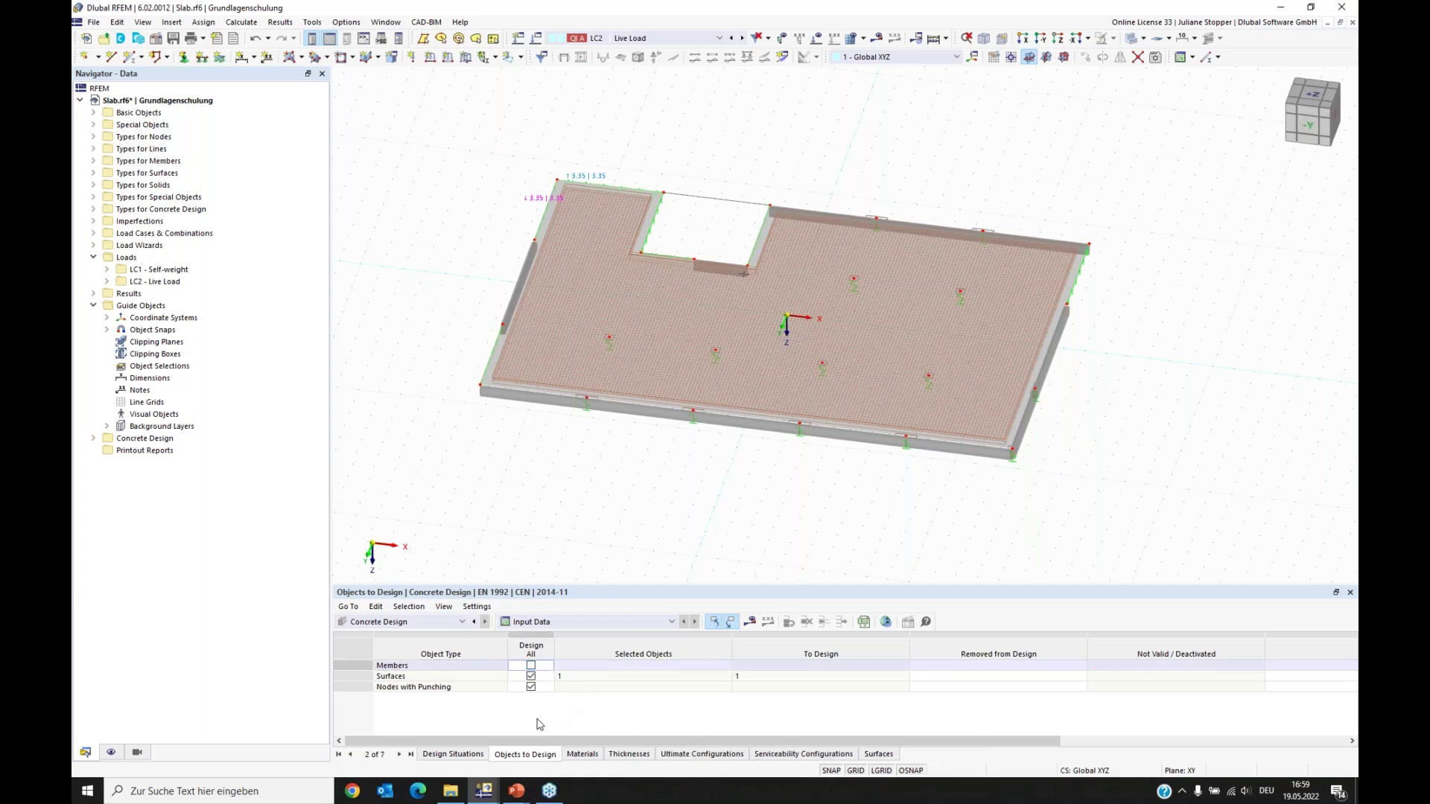
left_click(471, 688)
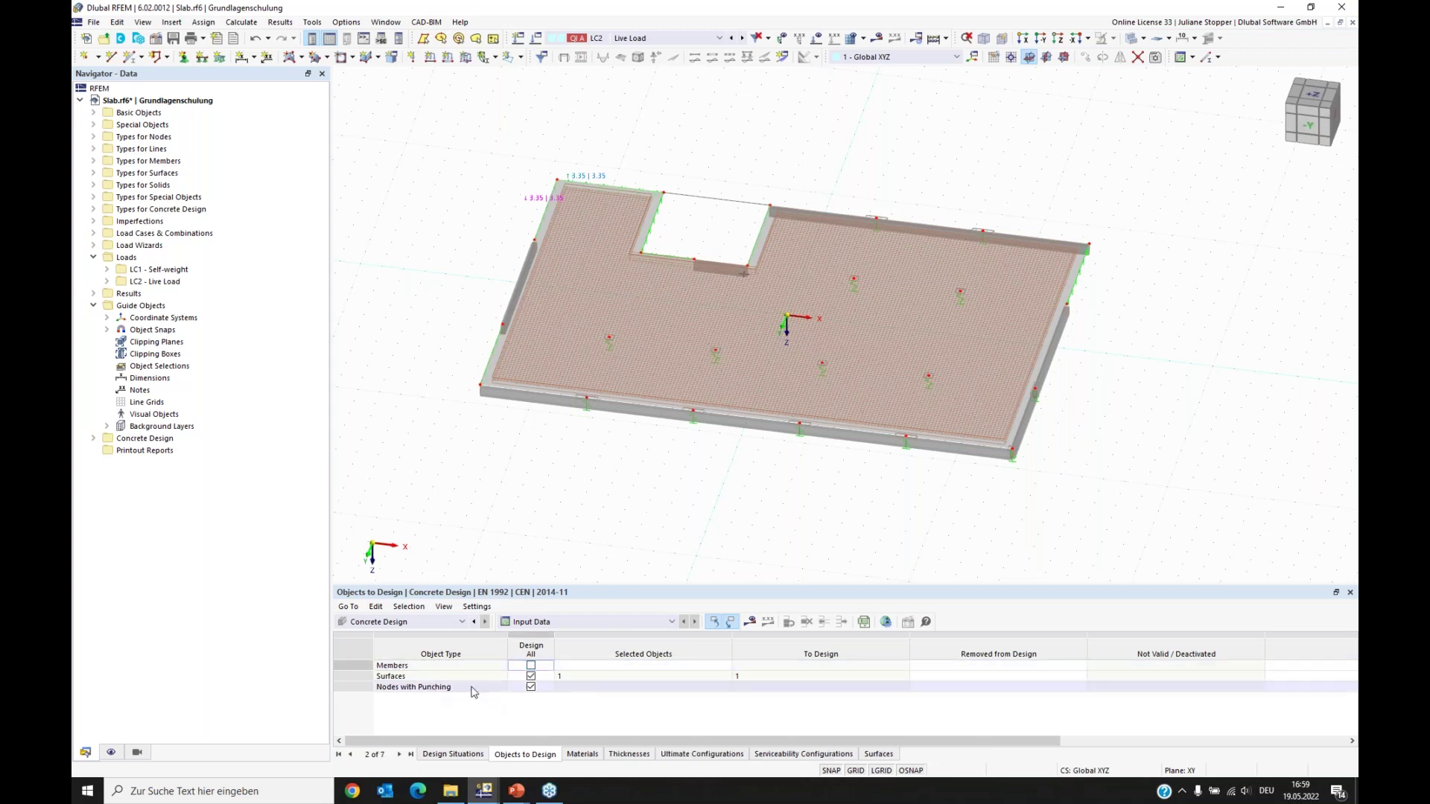
left_click(531, 687)
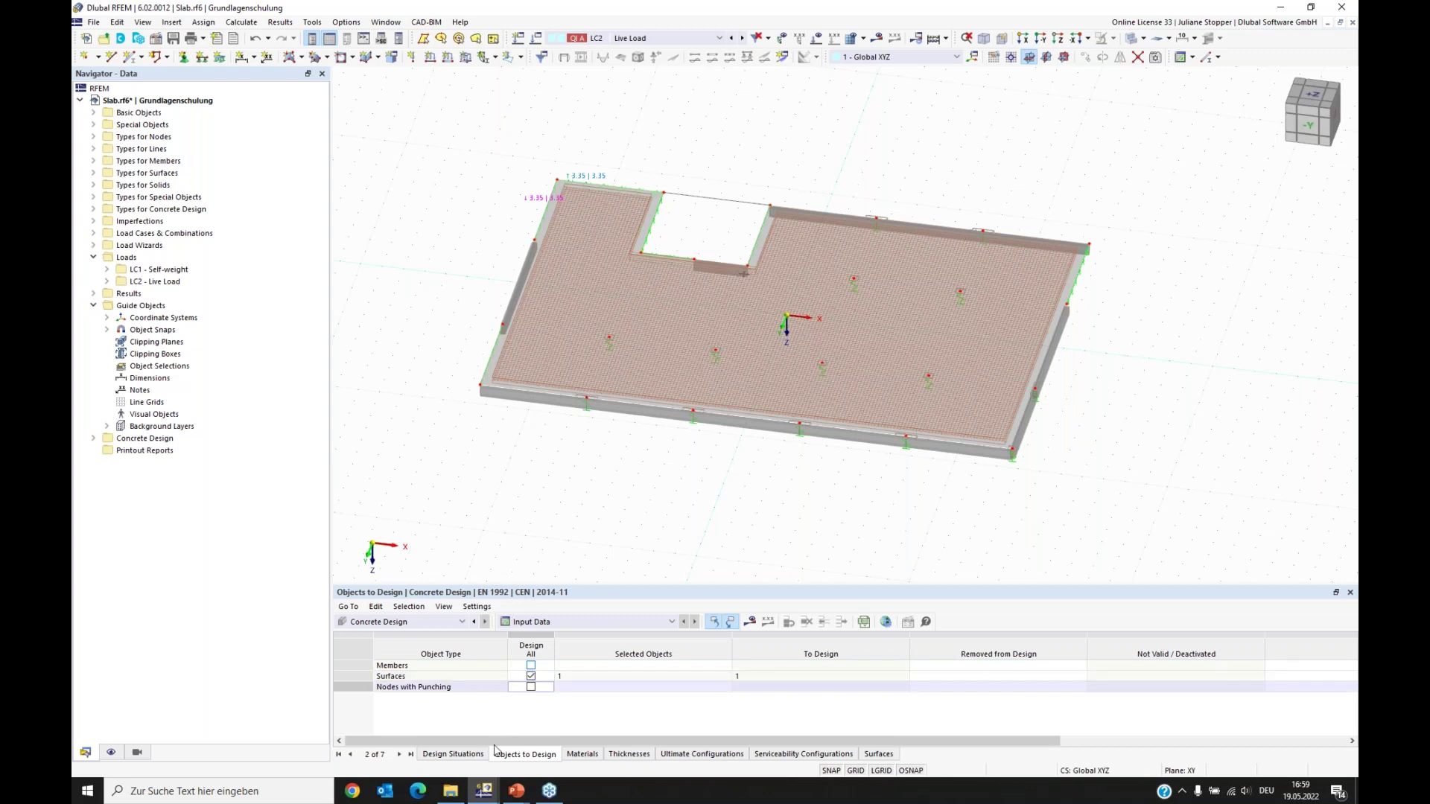
Step: Check the design situations selected for design and run the concrete design calculation
left_click(451, 755)
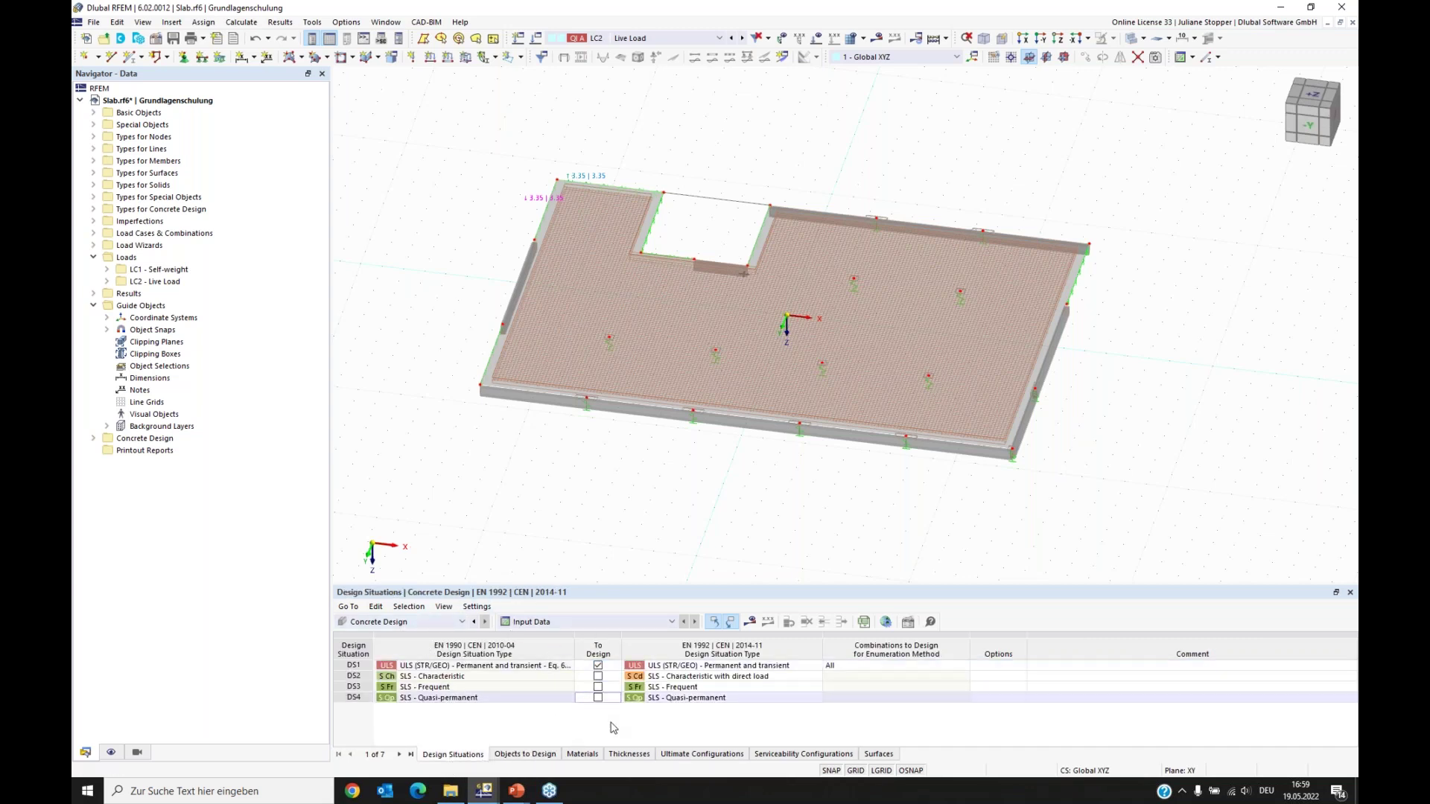
left_click(752, 622)
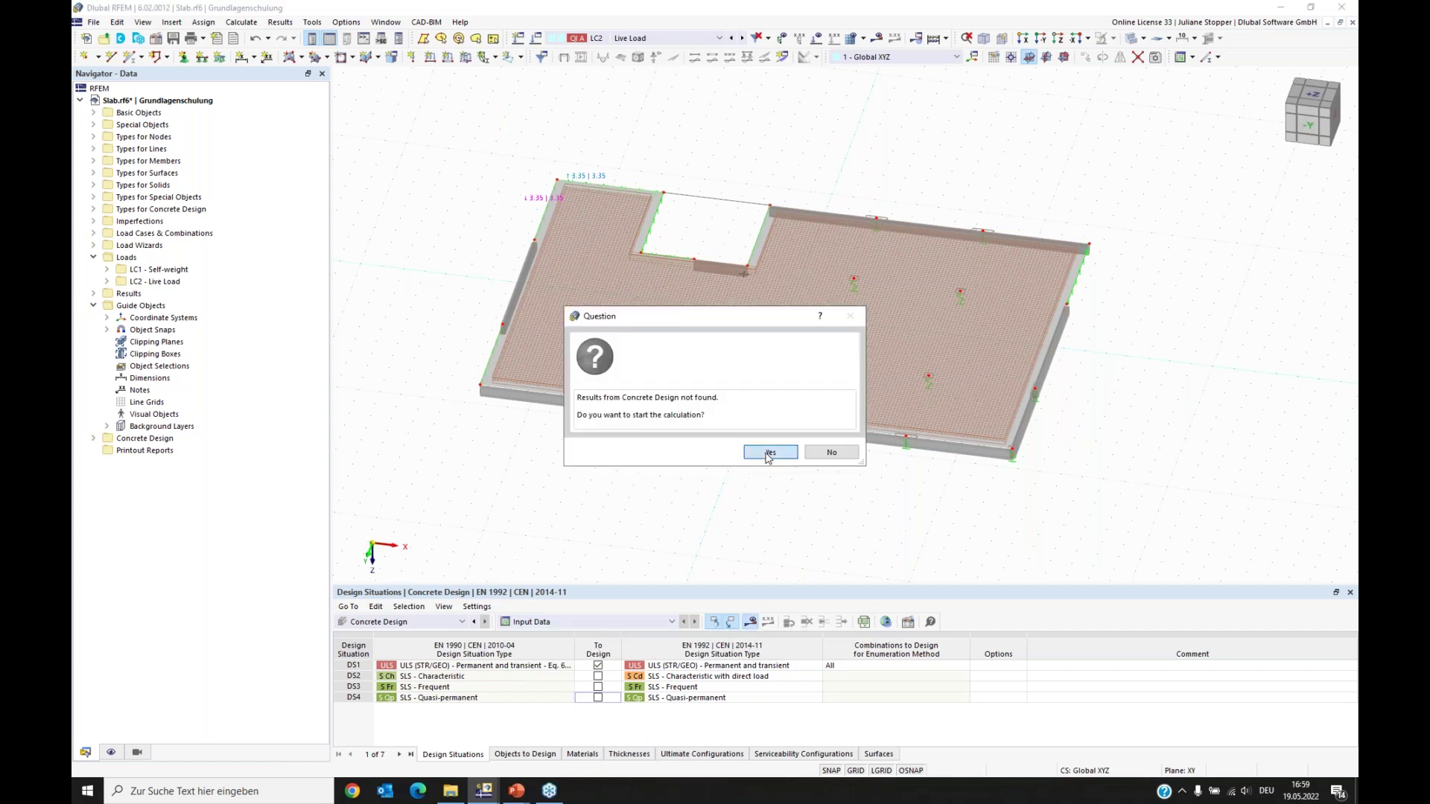
left_click(768, 454)
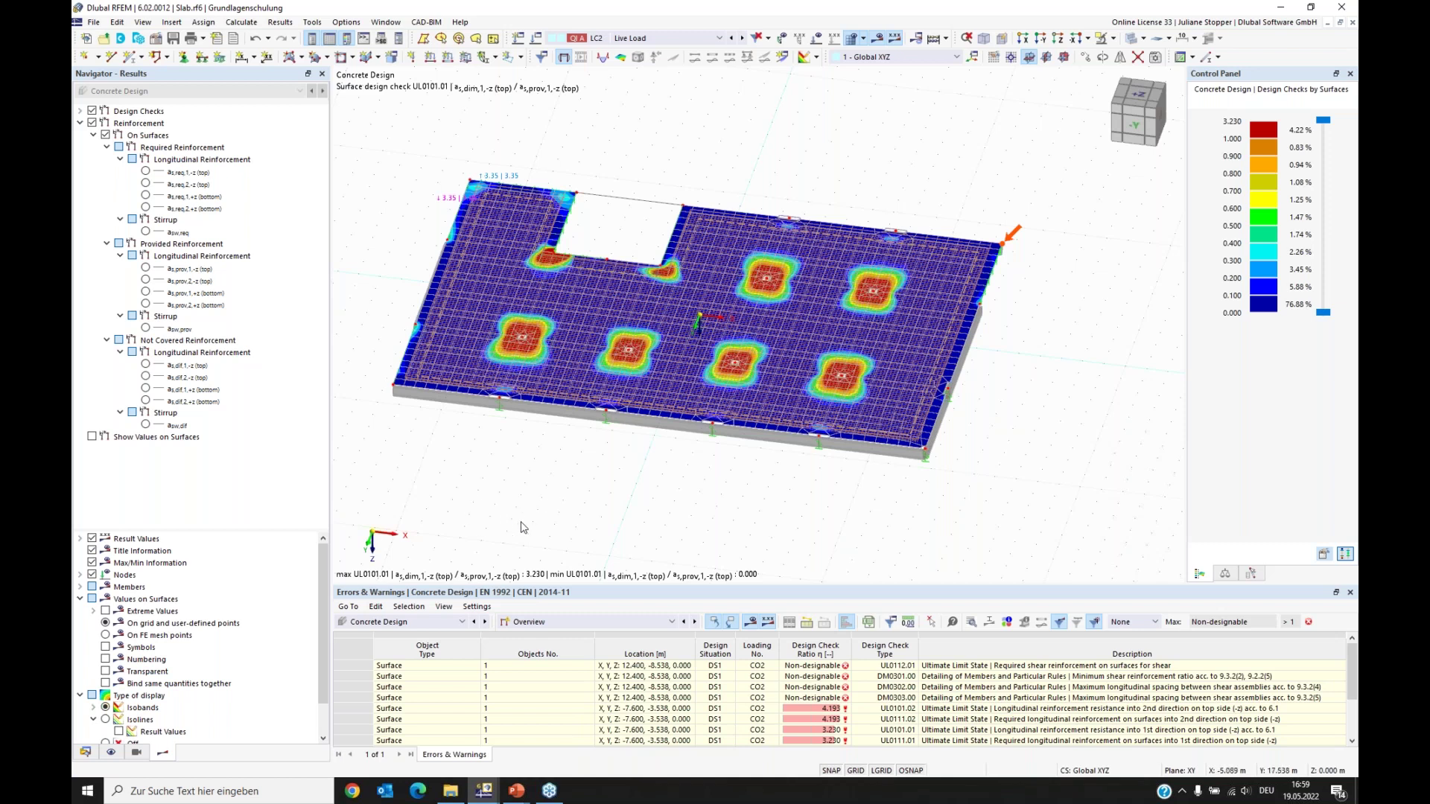
Step: View the static analysis deformations for load combination CO2 (1.35 * LC1 + 1.50 * LC2), and return to the concrete design results
left_click(671, 38)
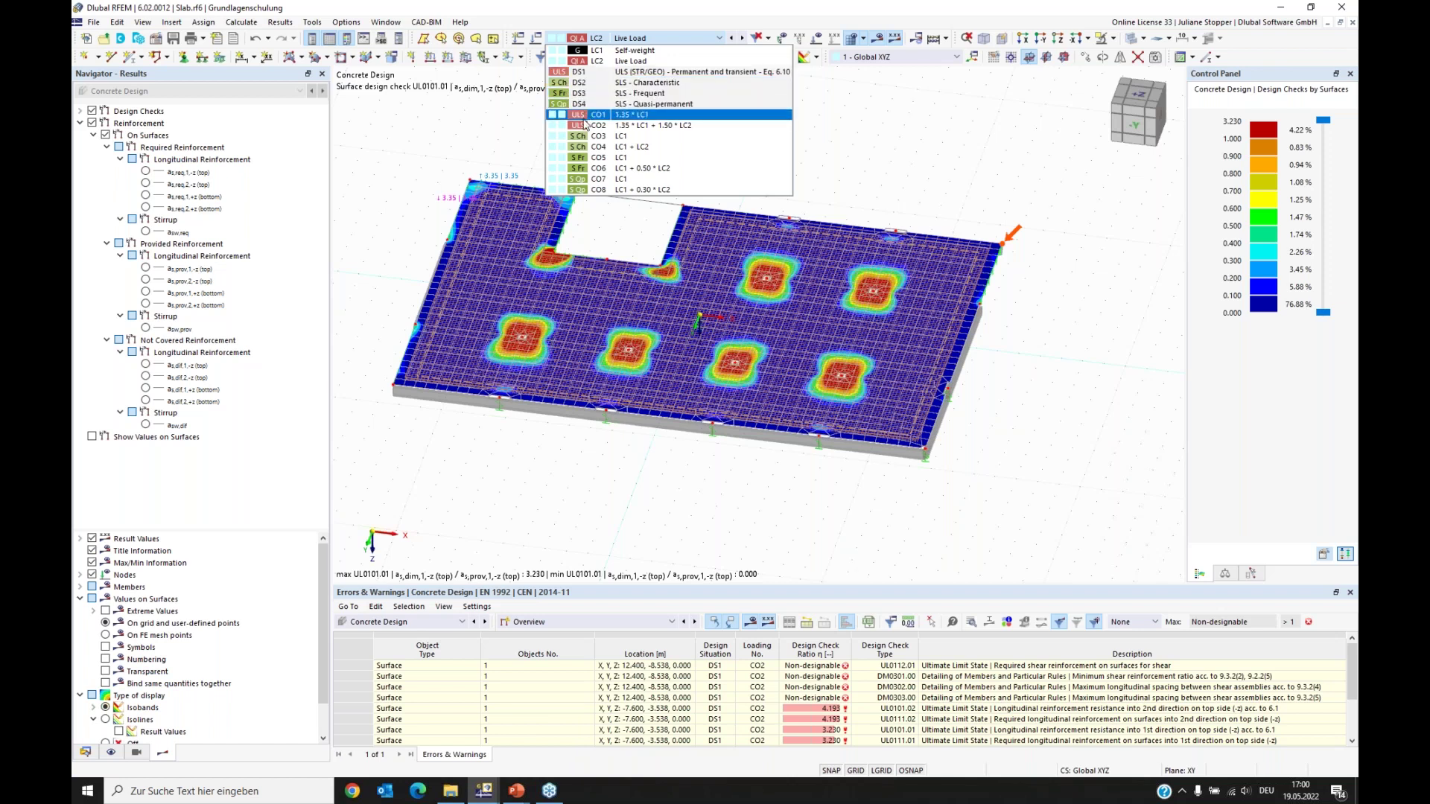
left_click(632, 127)
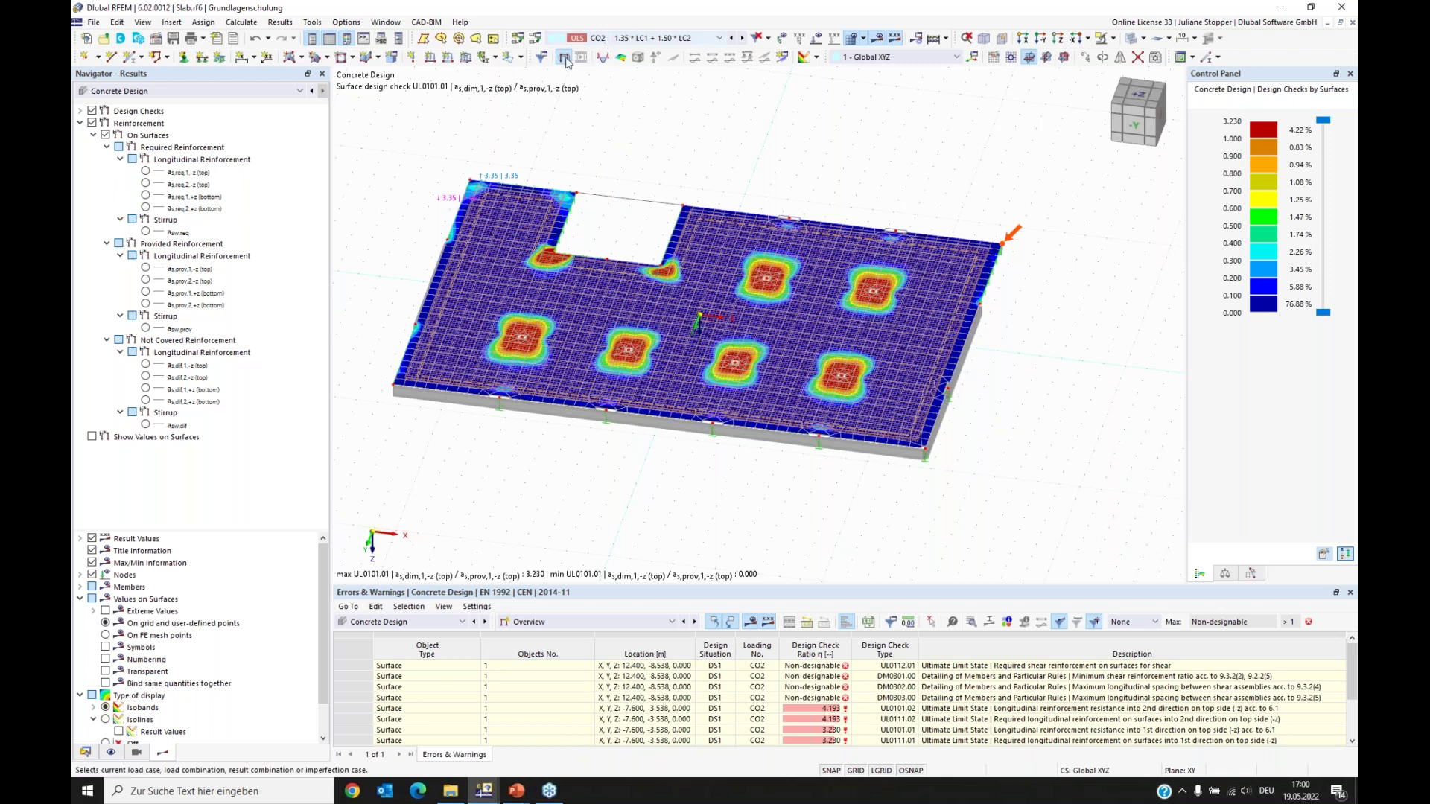
left_click(165, 93)
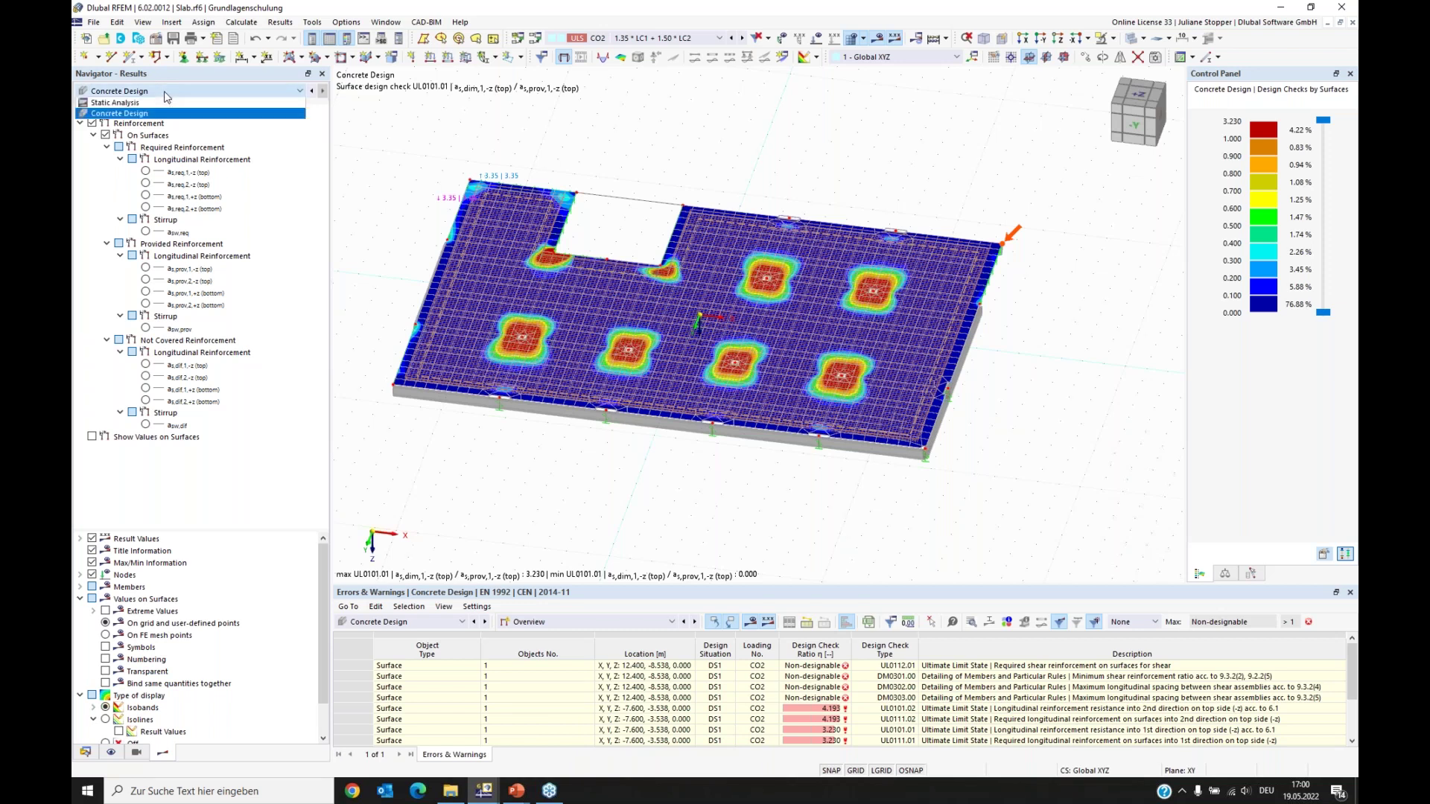
left_click(126, 103)
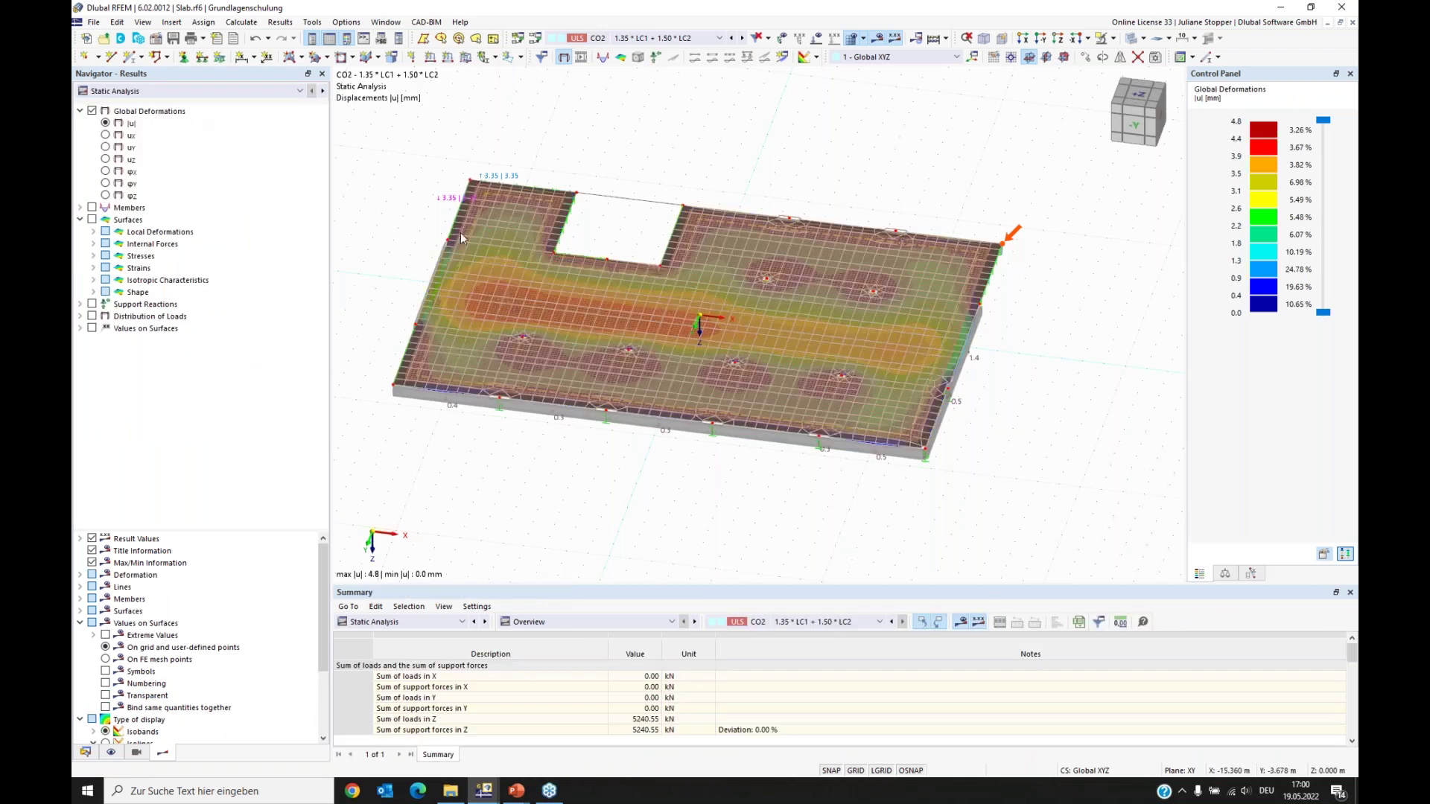
left_click(852, 43)
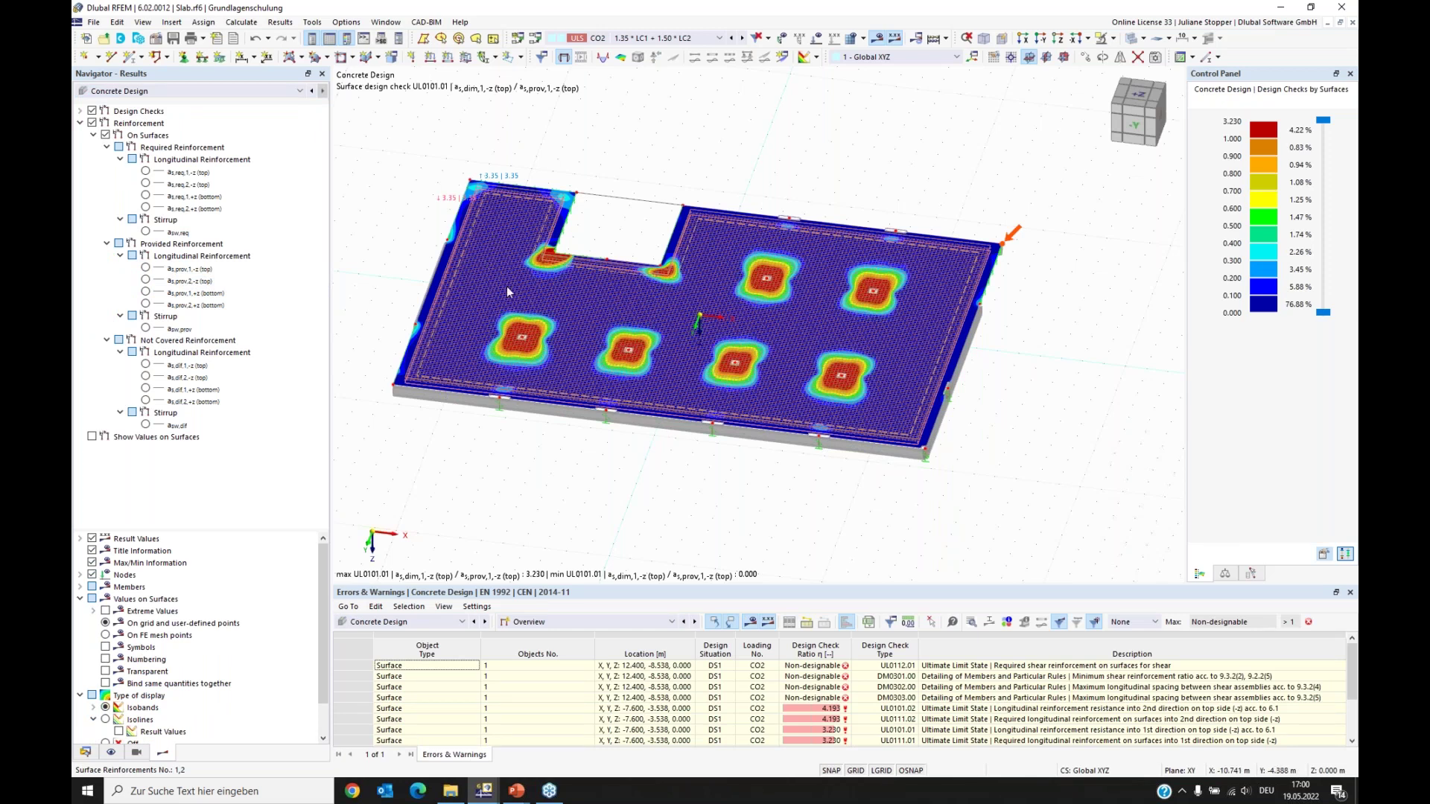
Step: Hide the concrete design types in the model display and show the slab's design results in plan view along Z
middle_click_drag(504, 465, 569, 467, "ctrl")
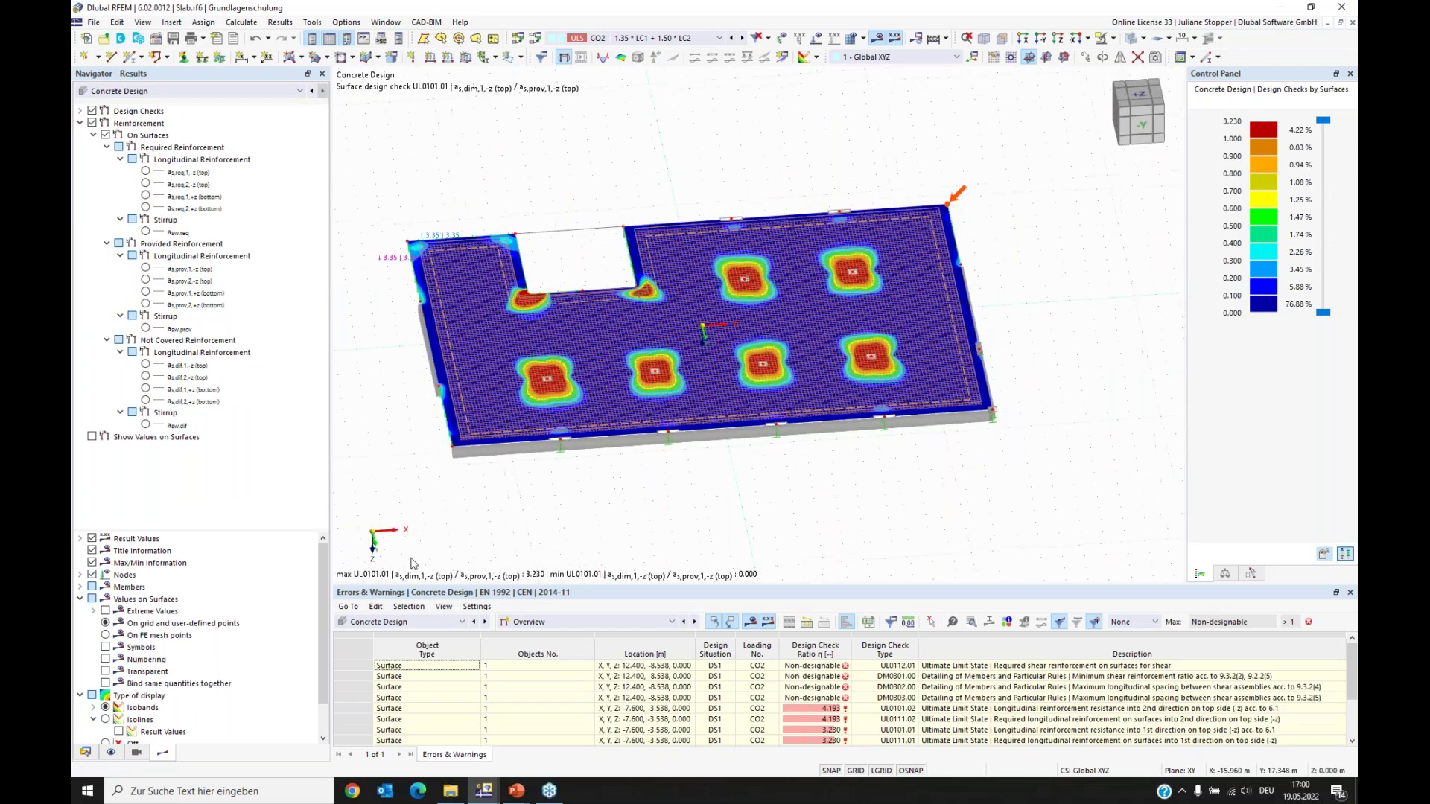
left_click(110, 753)
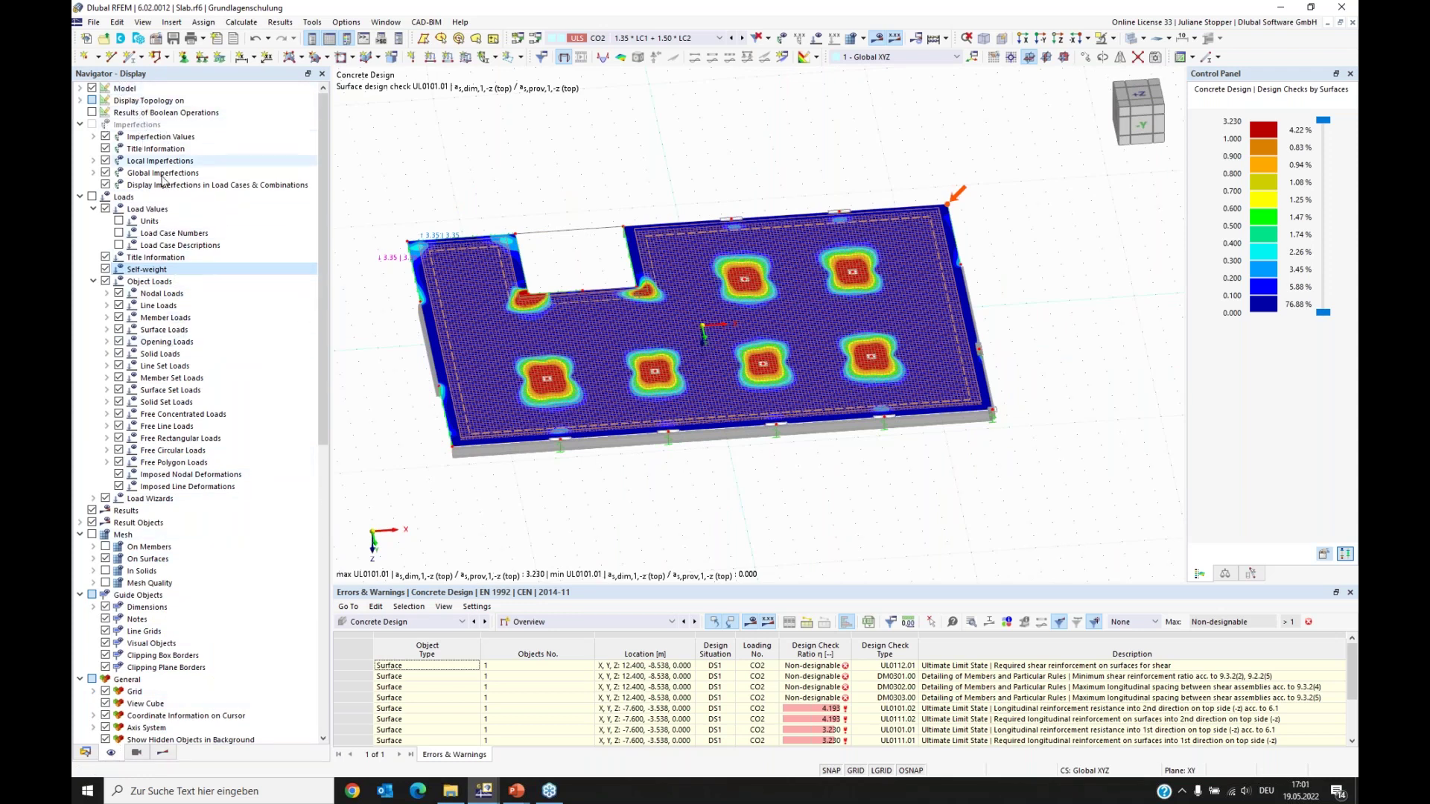
left_click(79, 124)
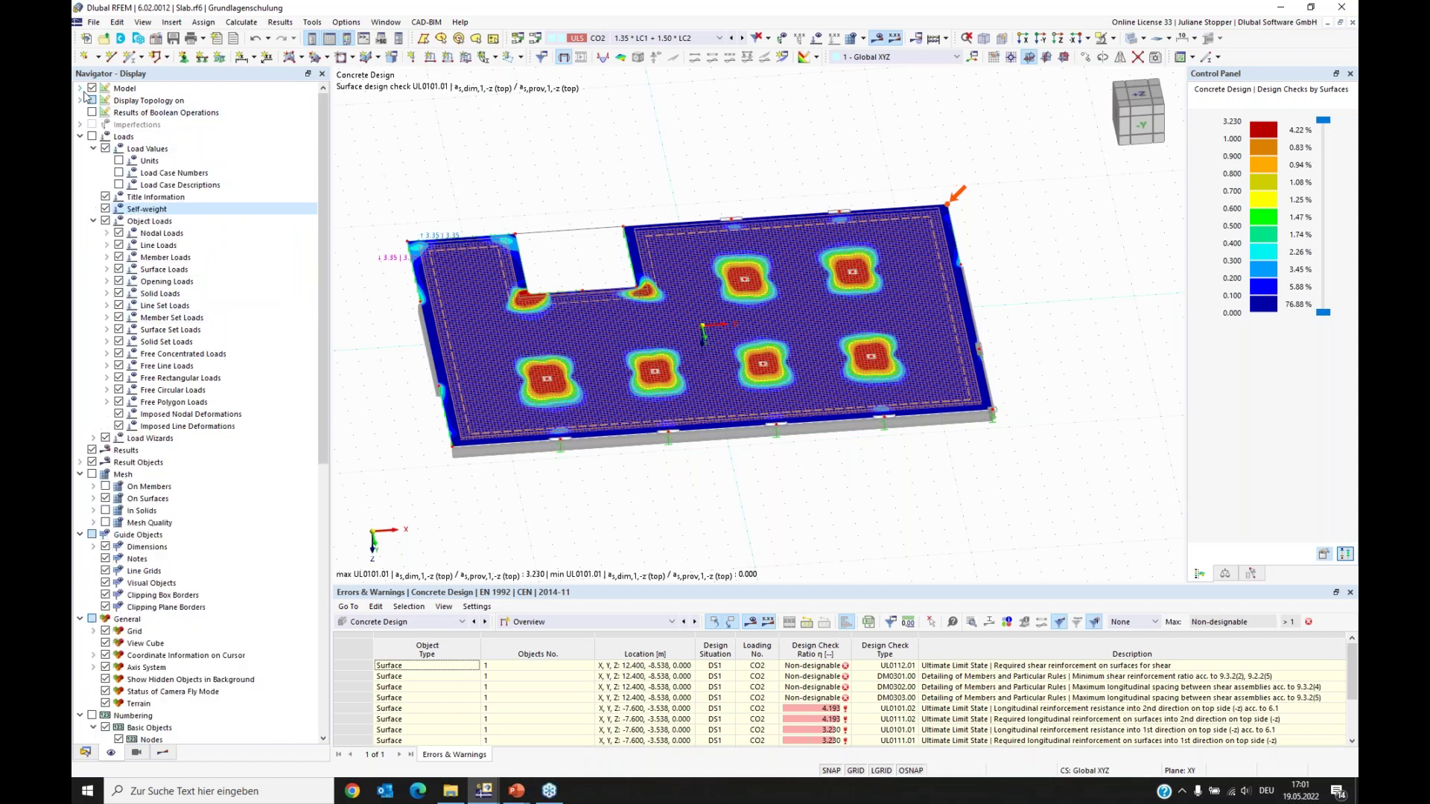
left_click(79, 88)
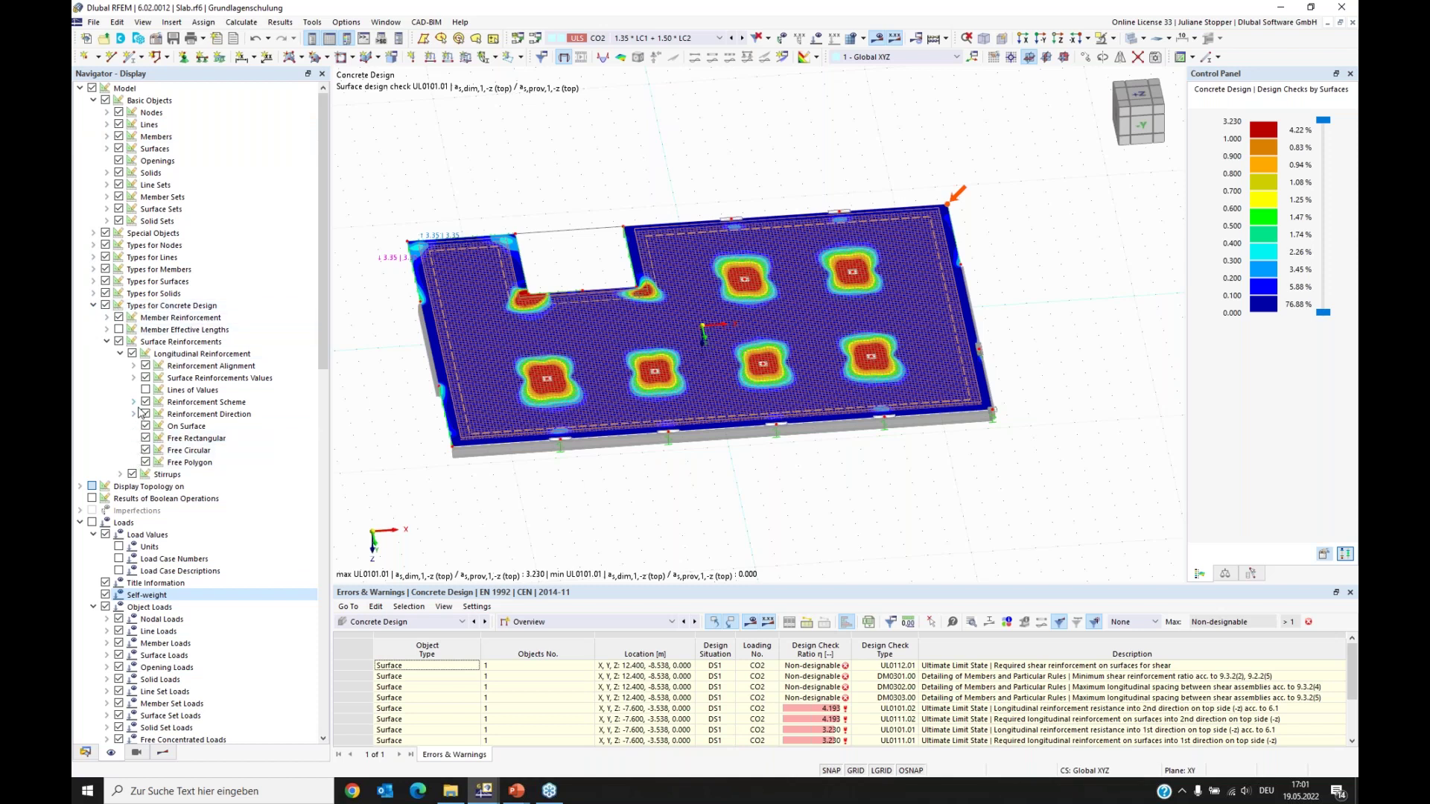
left_click(105, 306)
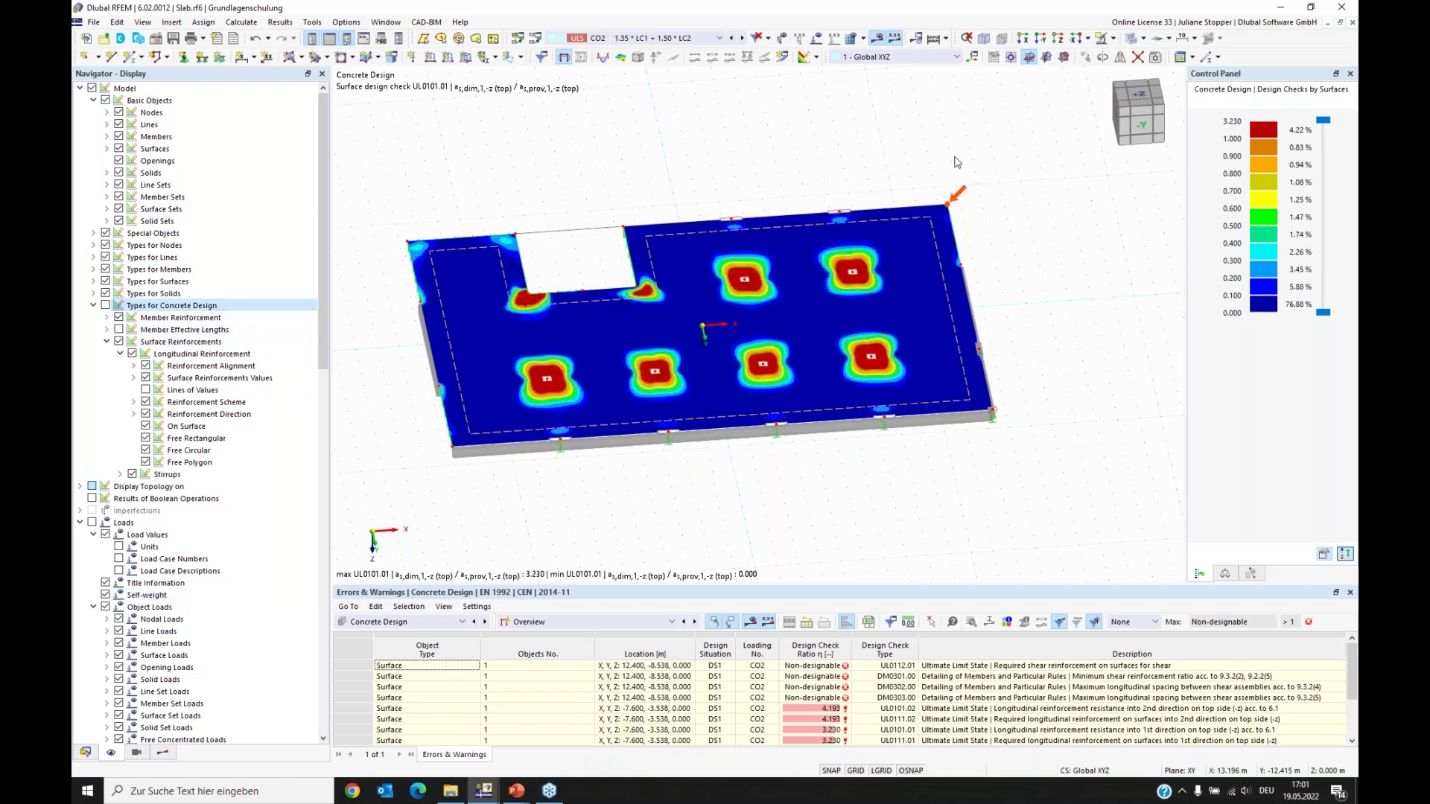
left_click(163, 753)
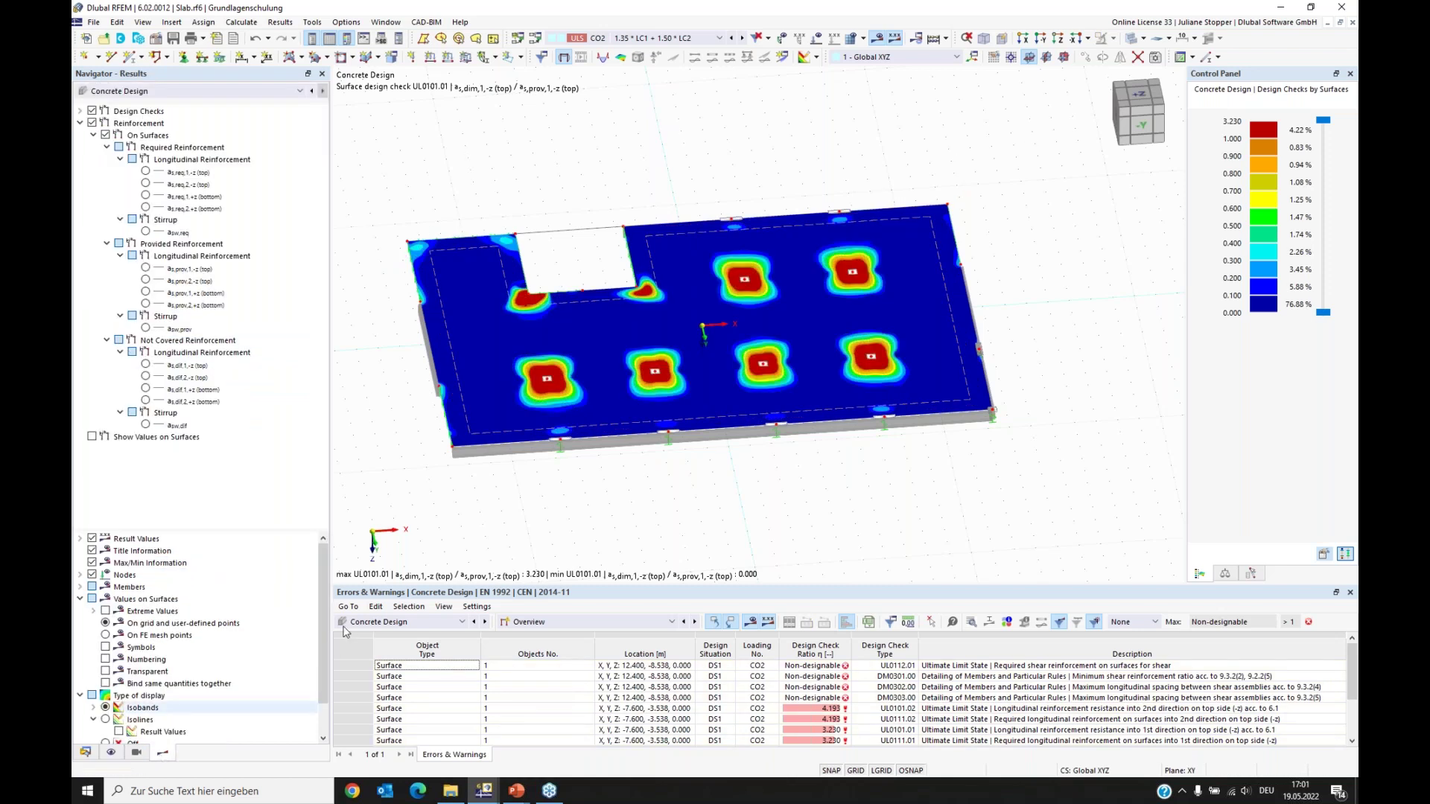
left_click(1064, 57)
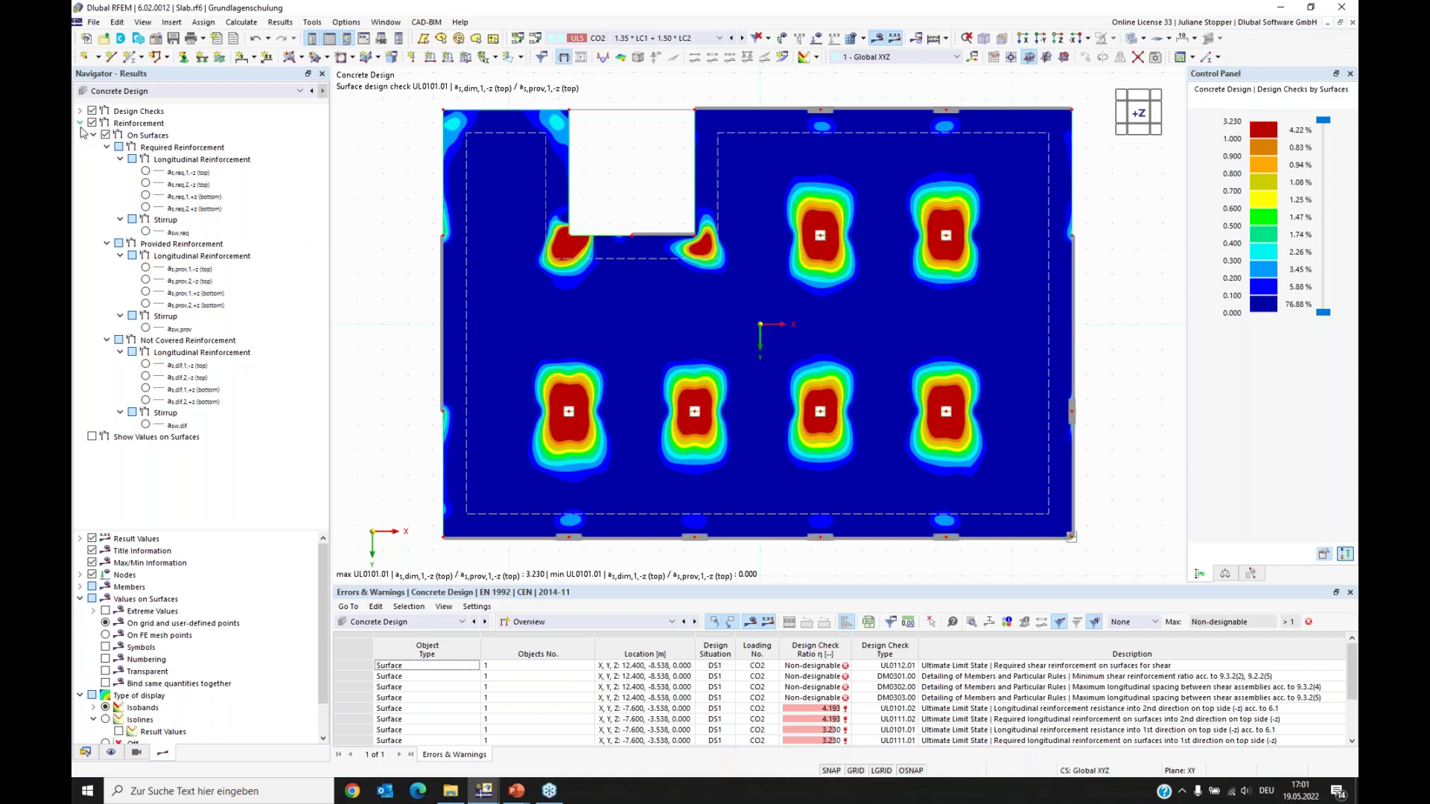
Step: Show the table of design ratios on surfaces by design situation and filter out the detailing checks
left_click_drag(654, 585, 653, 460)
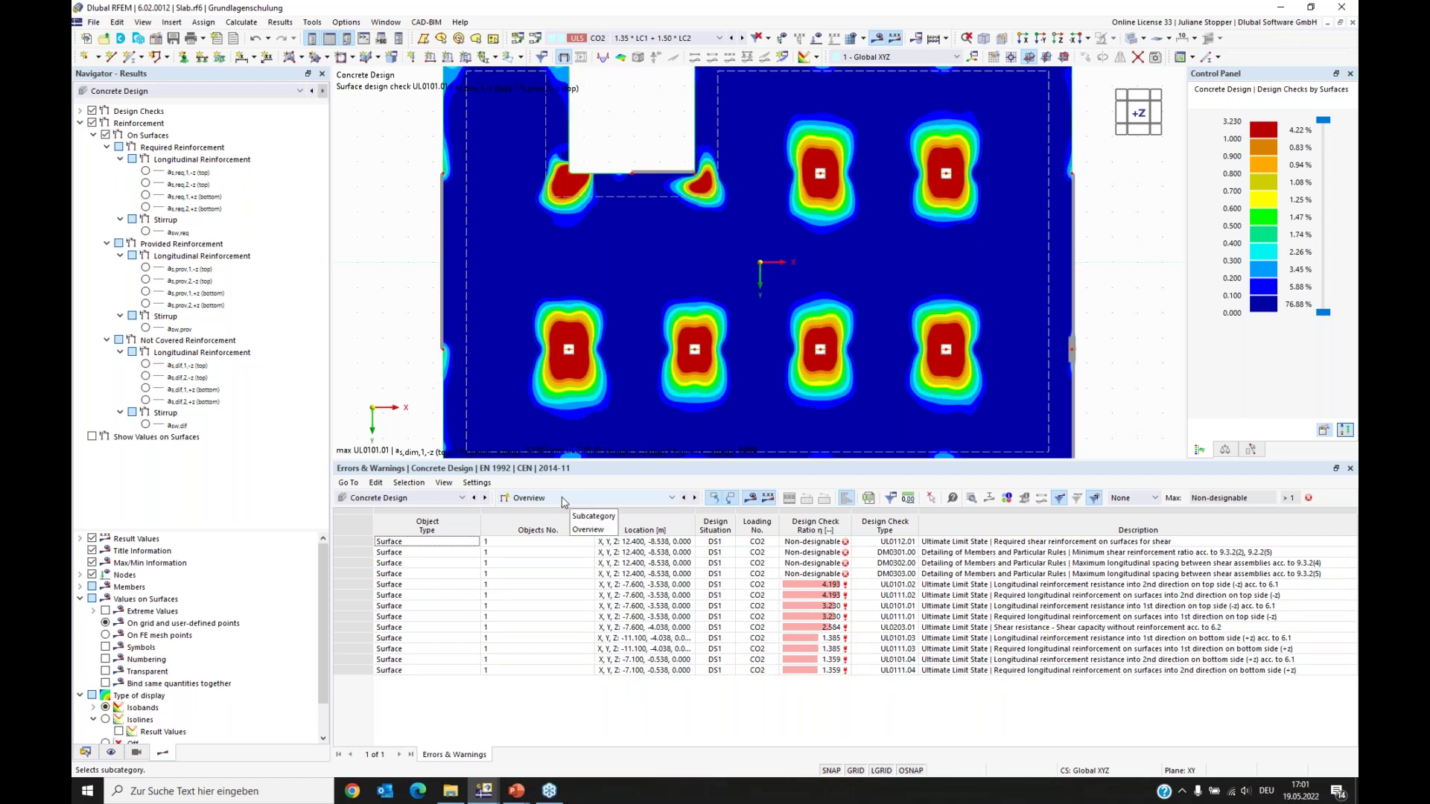
left_click(650, 501)
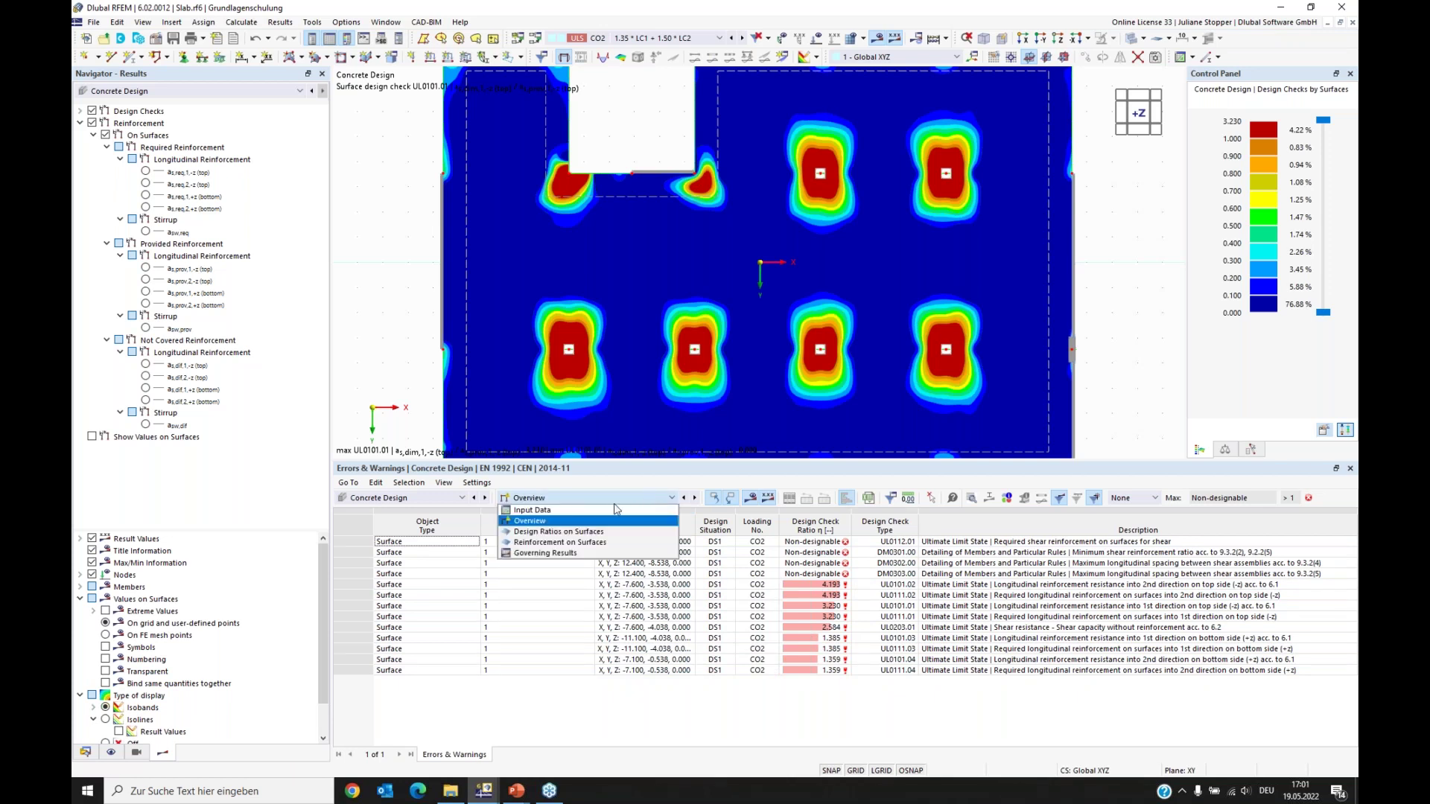
left_click(576, 532)
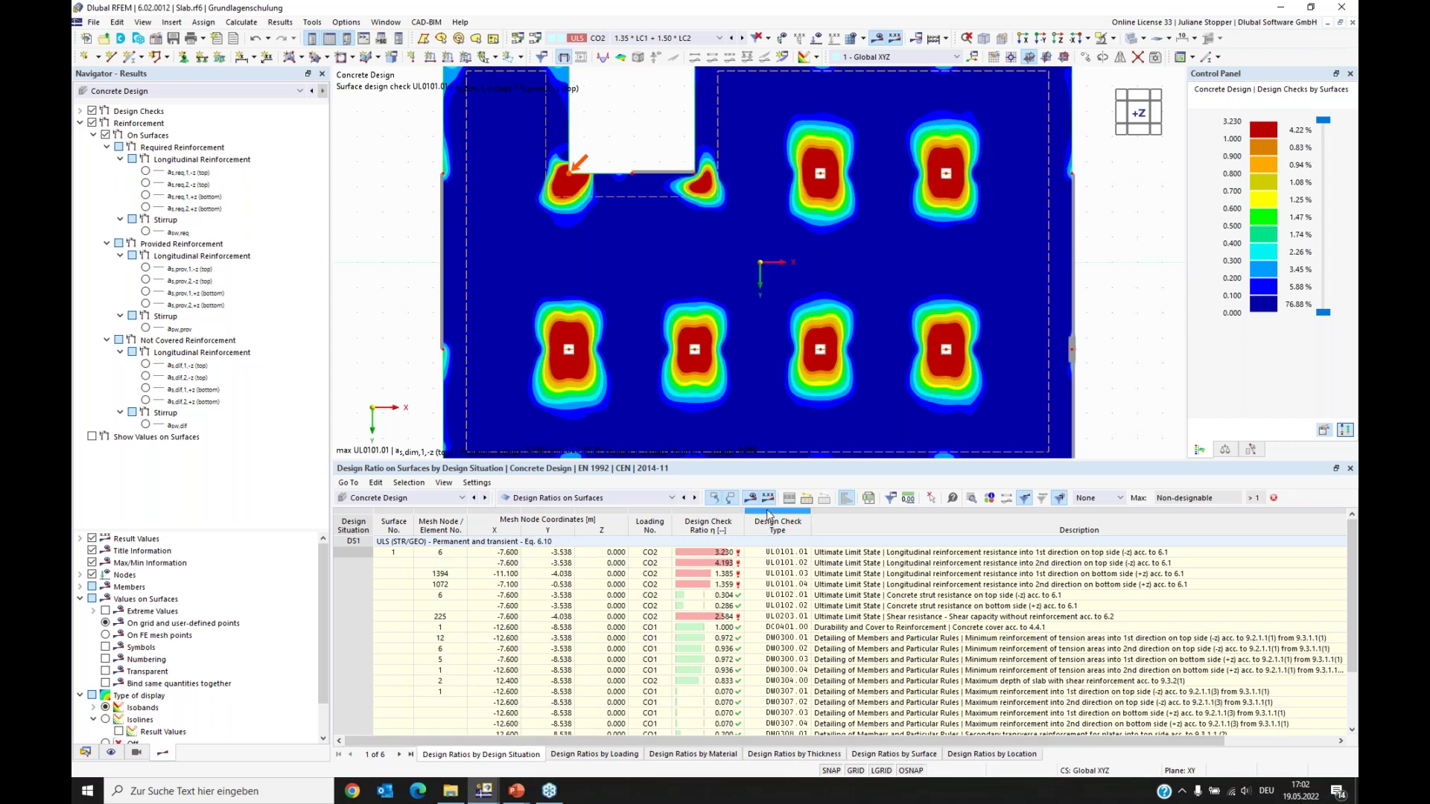
left_click_drag(776, 459, 778, 404)
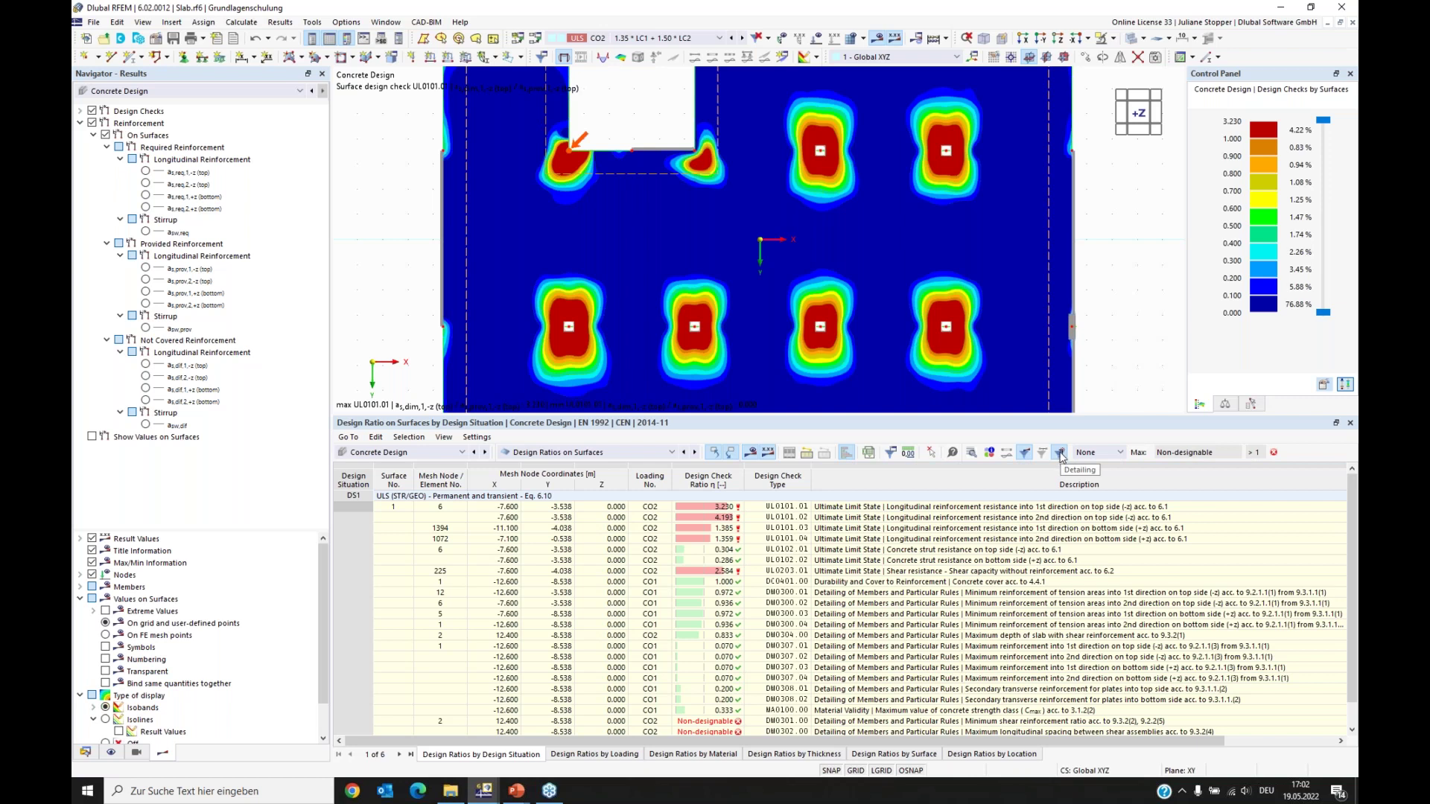
left_click(1061, 454)
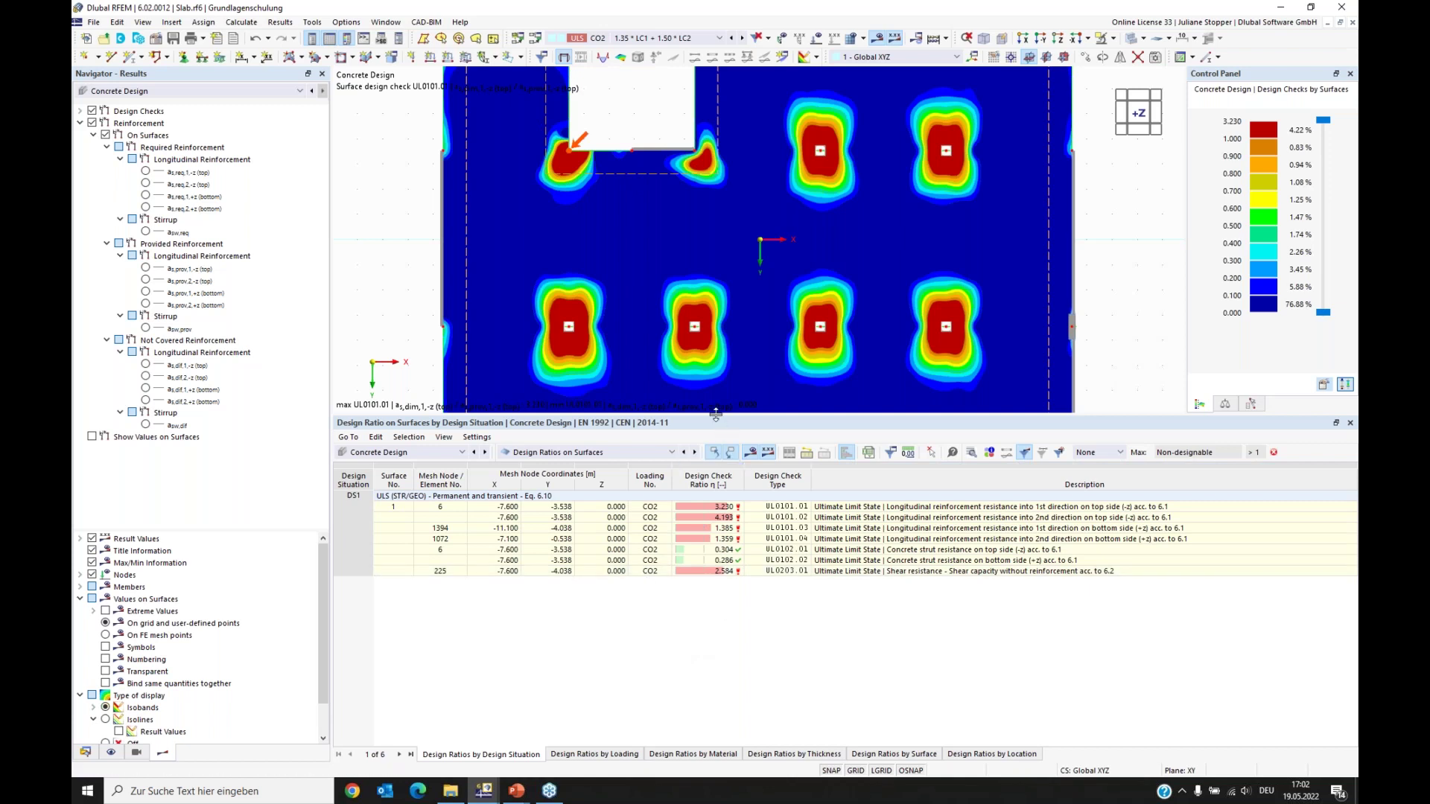
left_click_drag(717, 421, 715, 489)
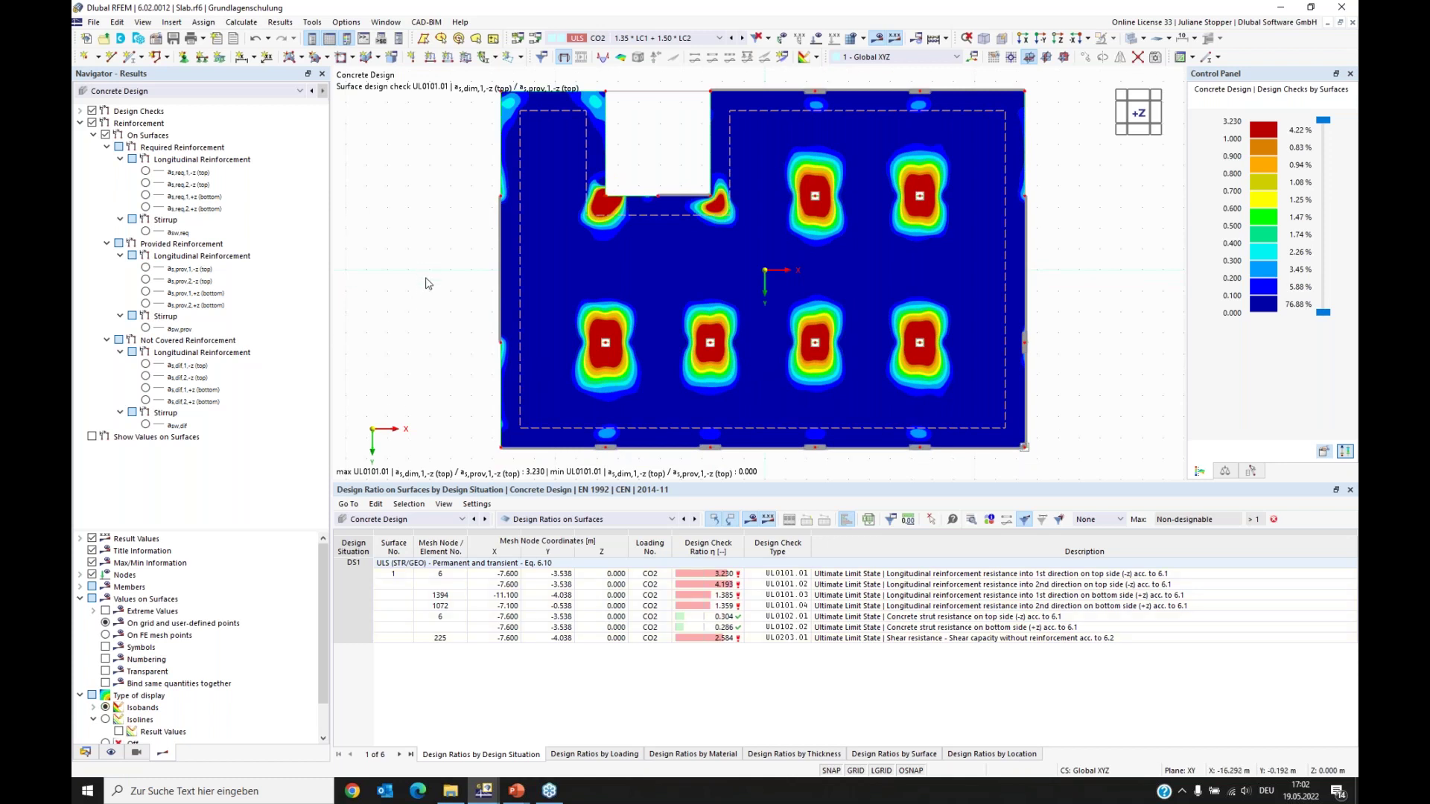
Step: Turn off the reinforcement results and examine the ultimate limit state longitudinal reinforcement checks UL0101.02, UL0101.03 and UL0101.04 on the slab
left_click(81, 124)
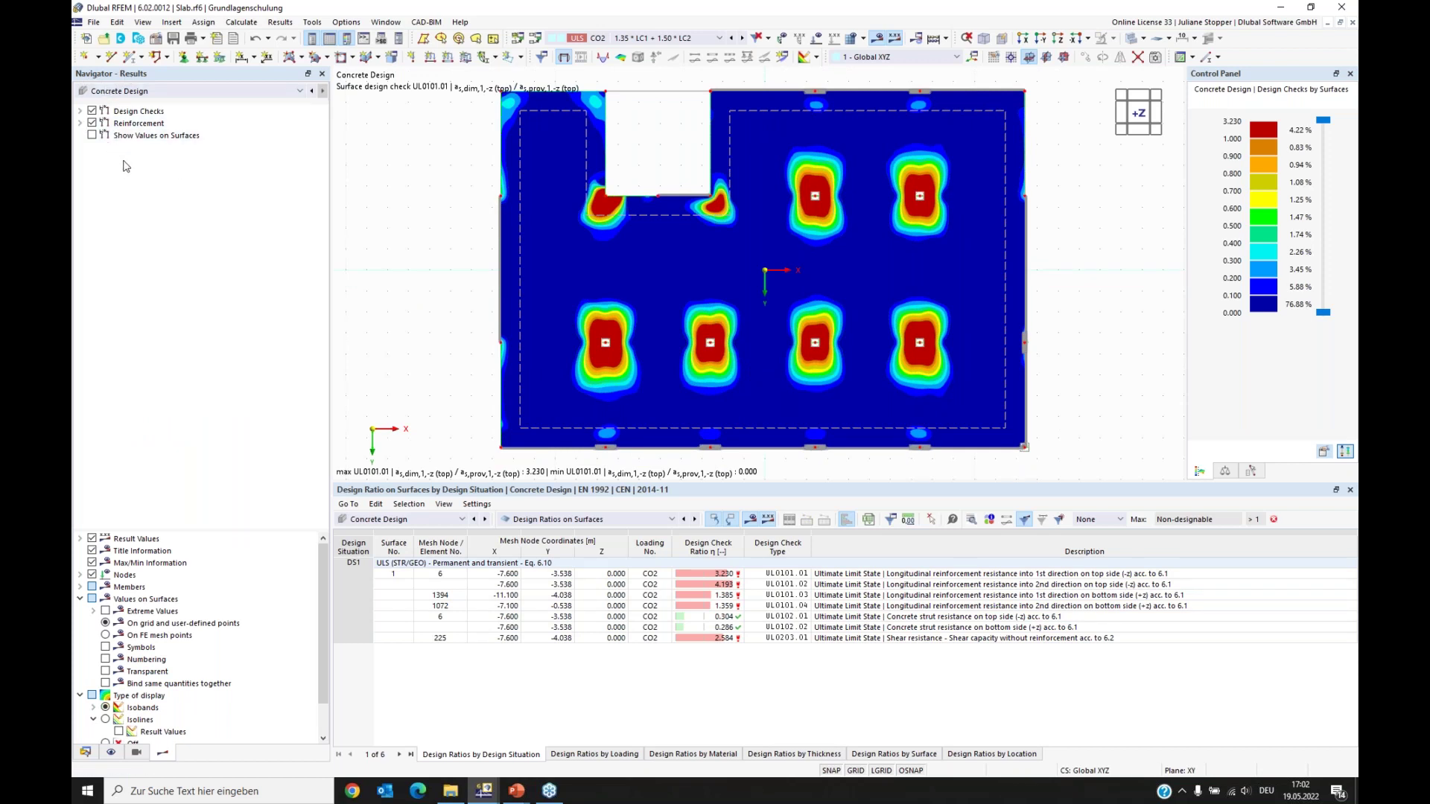
left_click(92, 123)
left_click(80, 111)
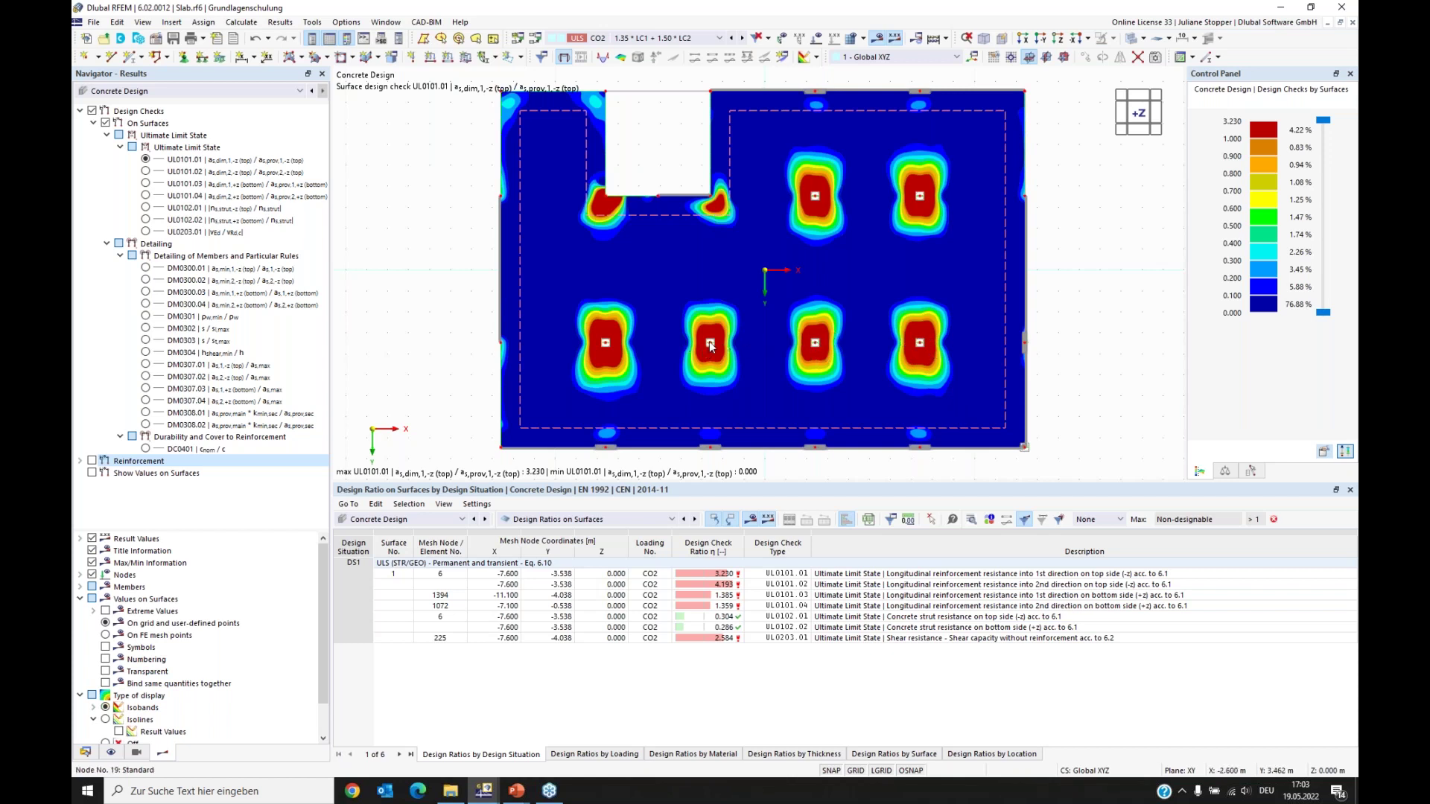
left_click(145, 172)
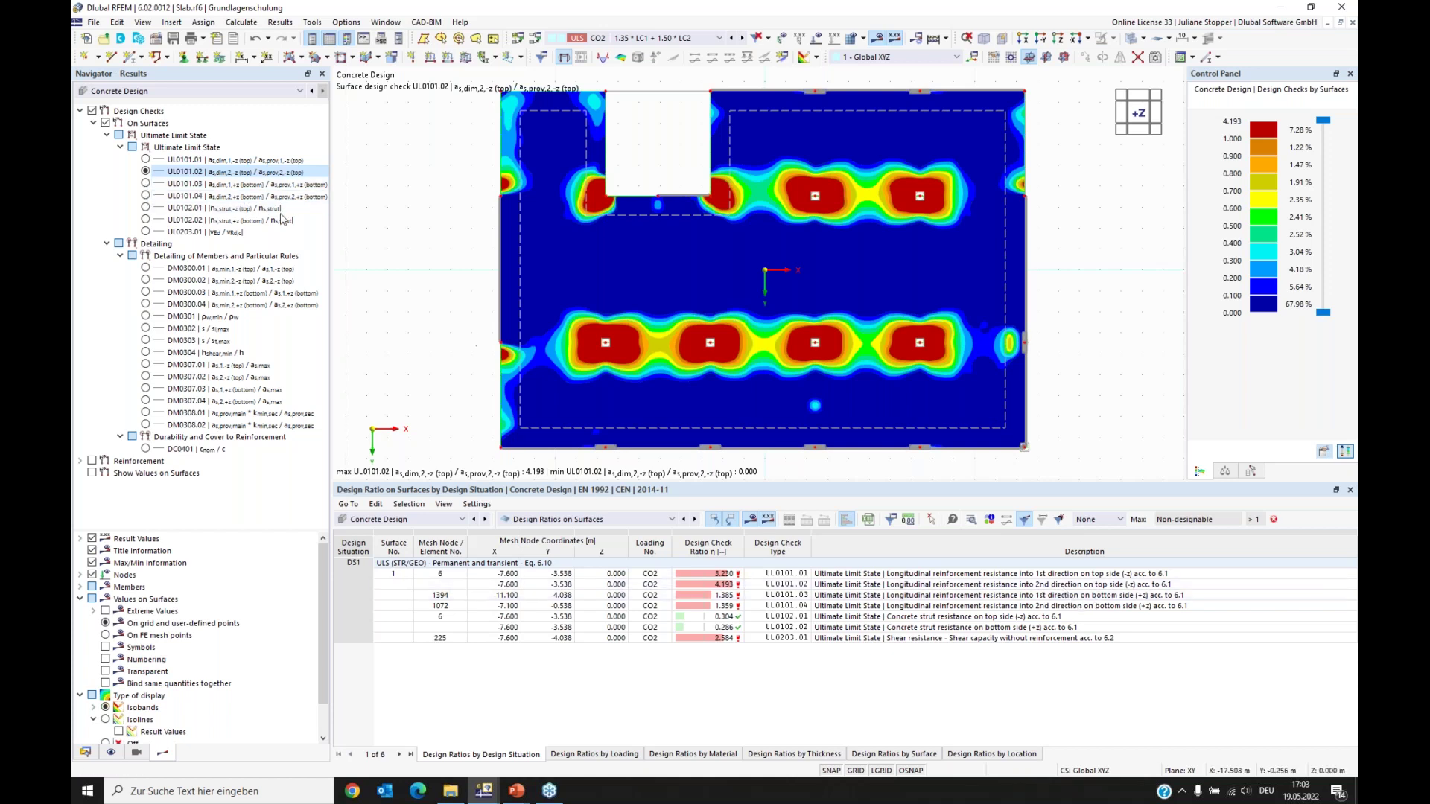
left_click(145, 184)
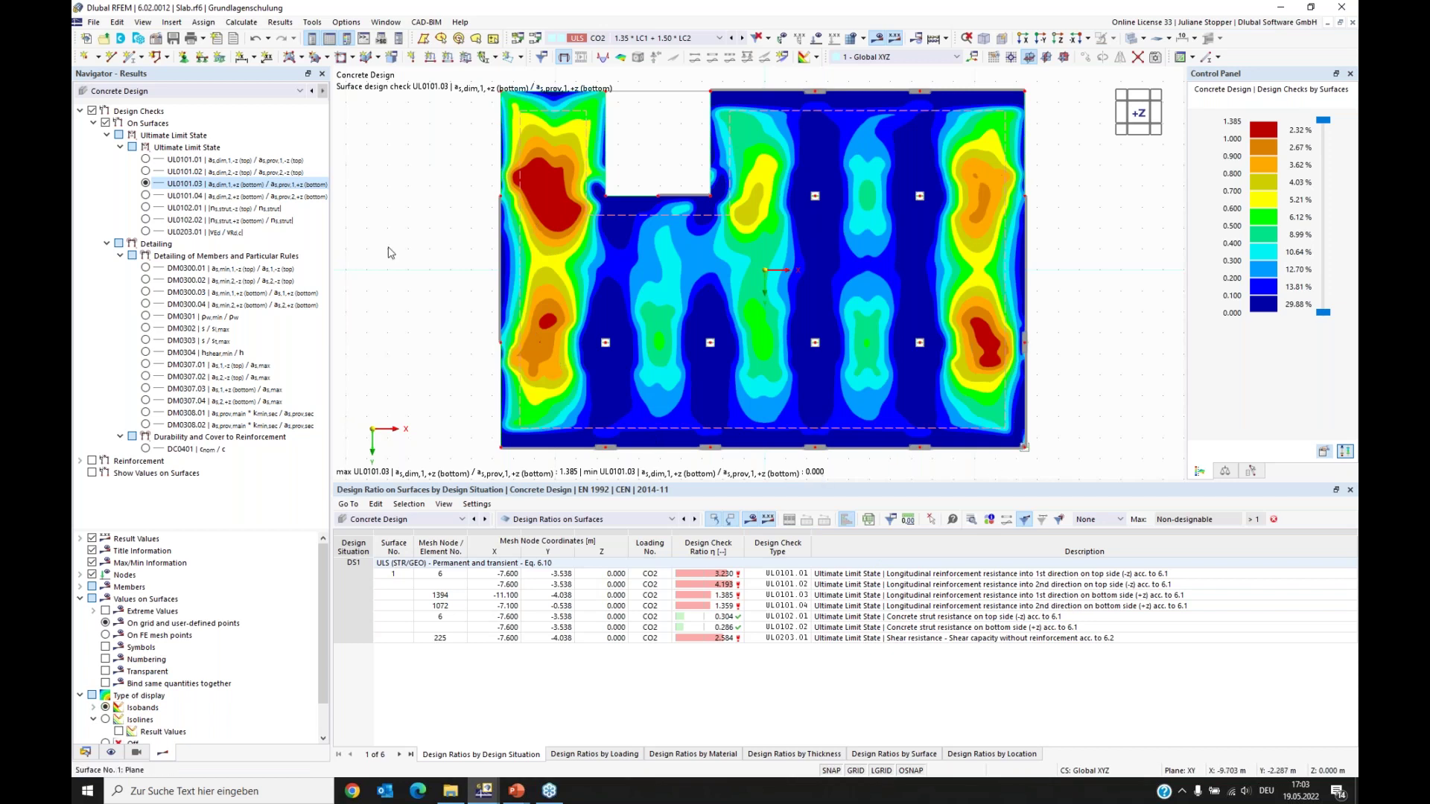
left_click(215, 198)
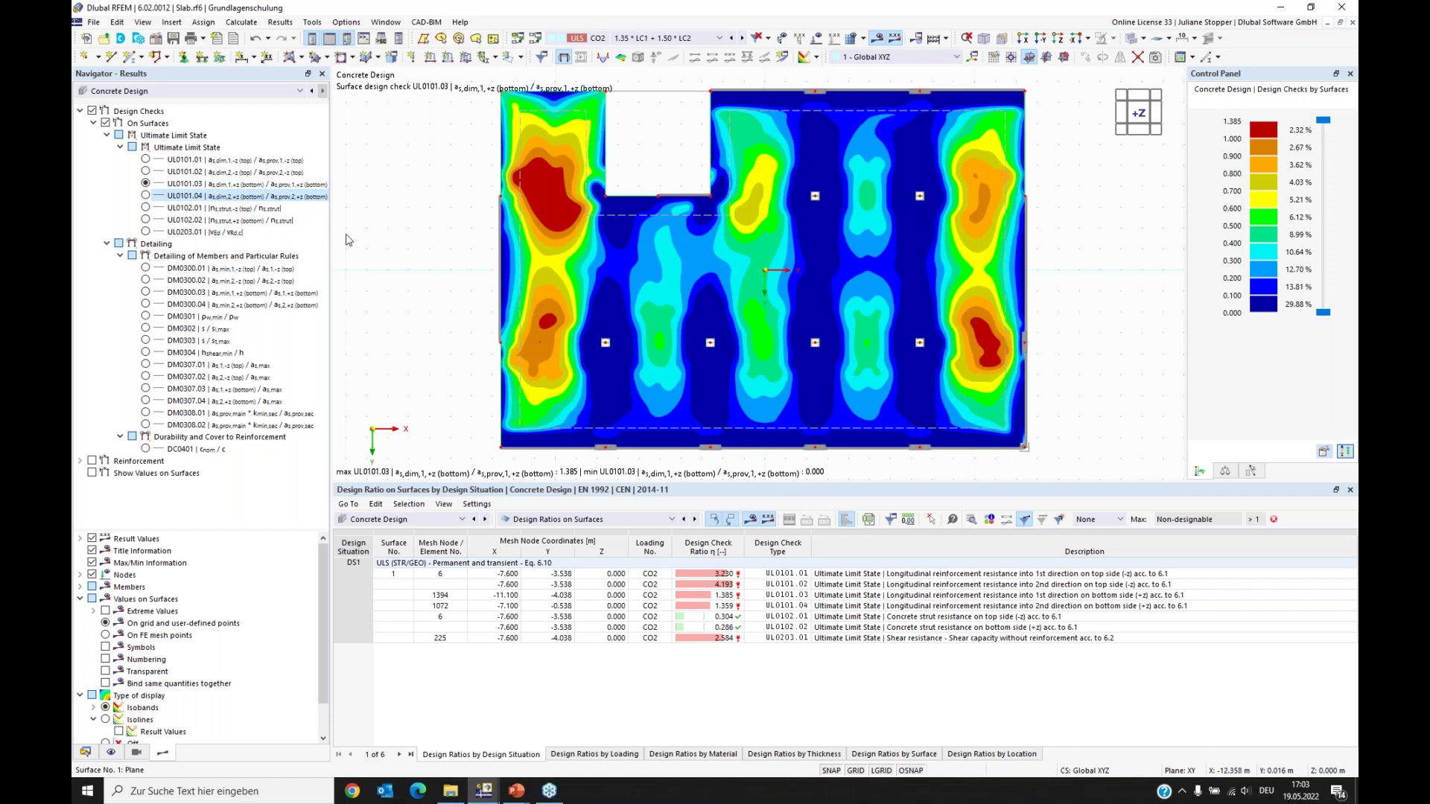
left_click(147, 195)
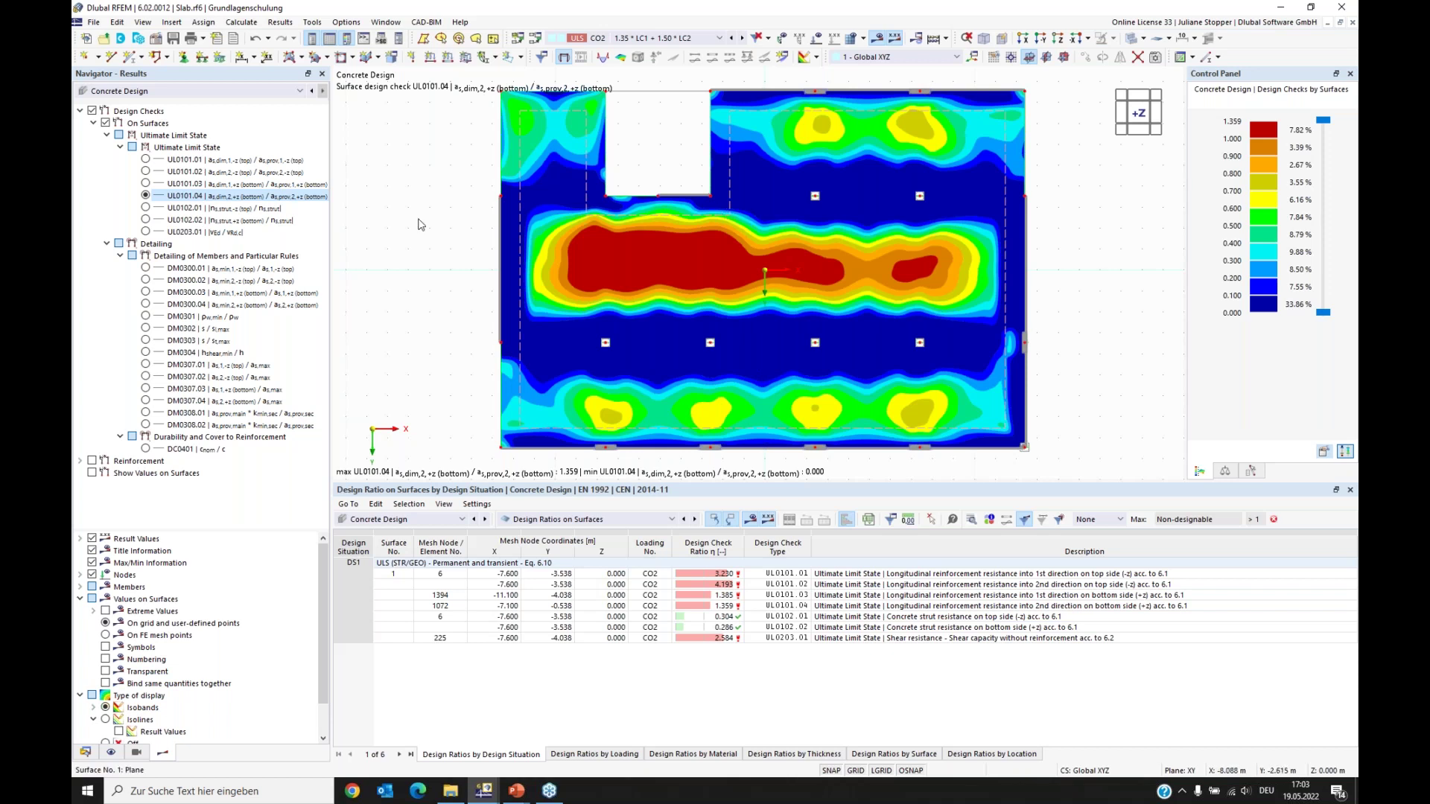
left_click(80, 112)
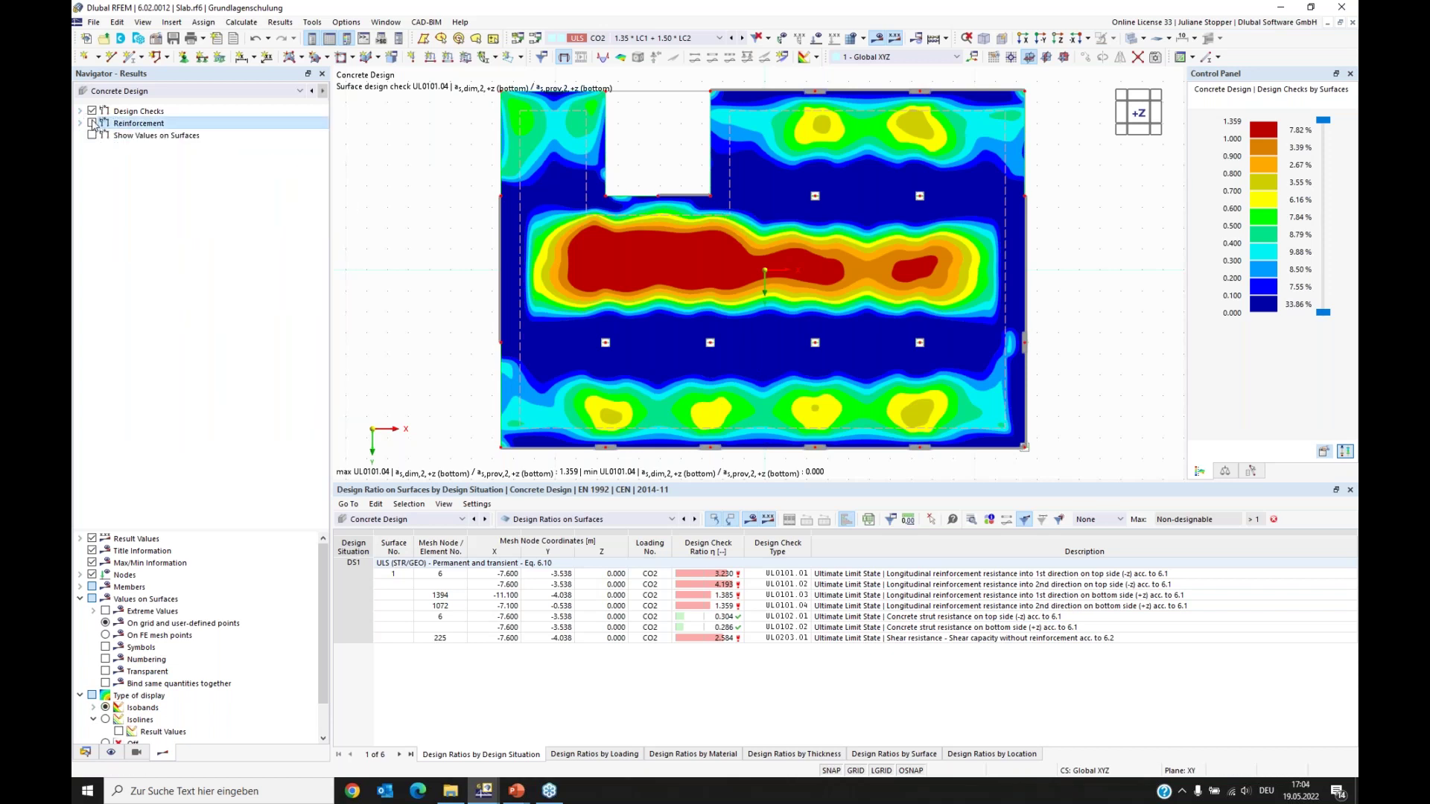
Step: Hide the design checks and view the required longitudinal surface reinforcement for directions 1 and 2 on the top and bottom
left_click(92, 111)
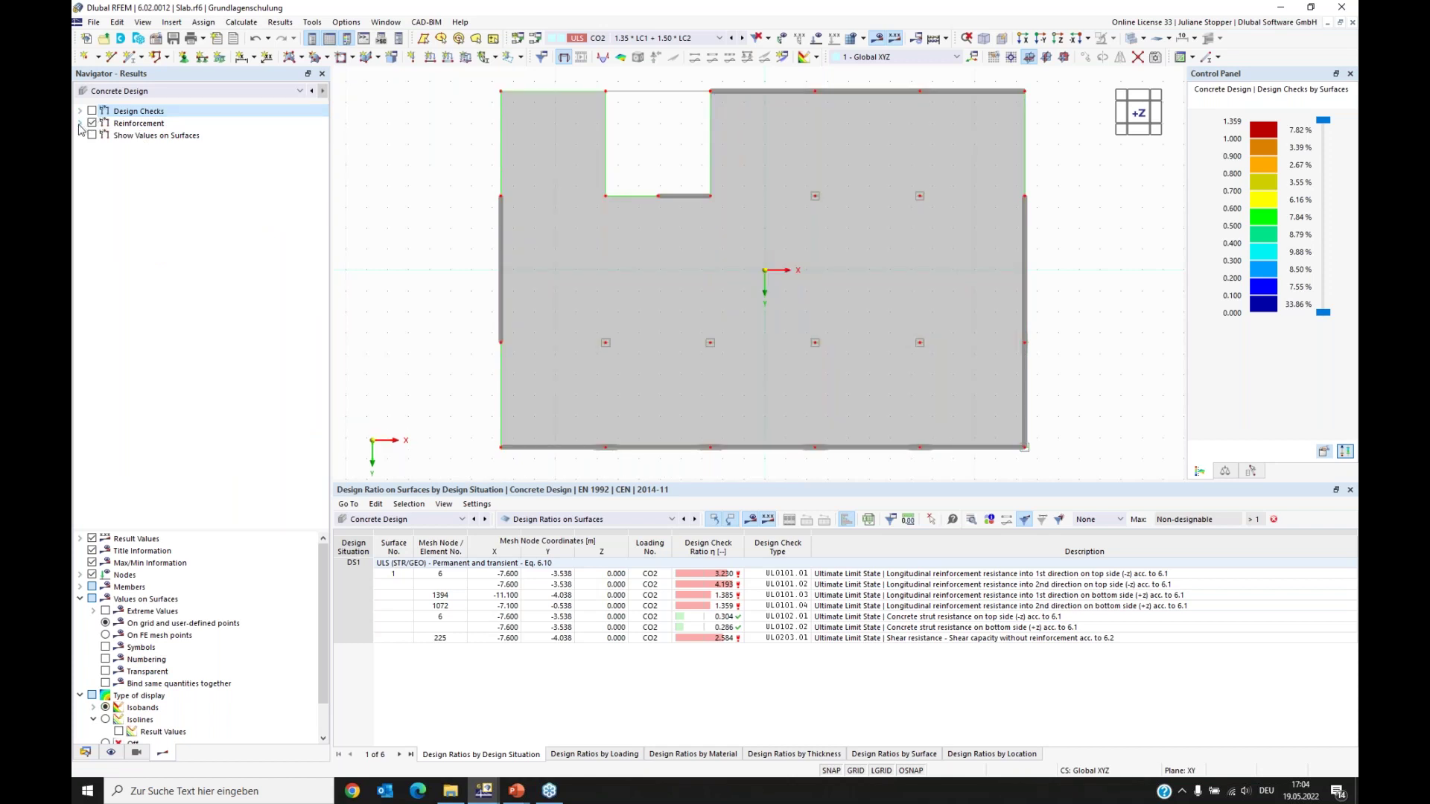
left_click(81, 123)
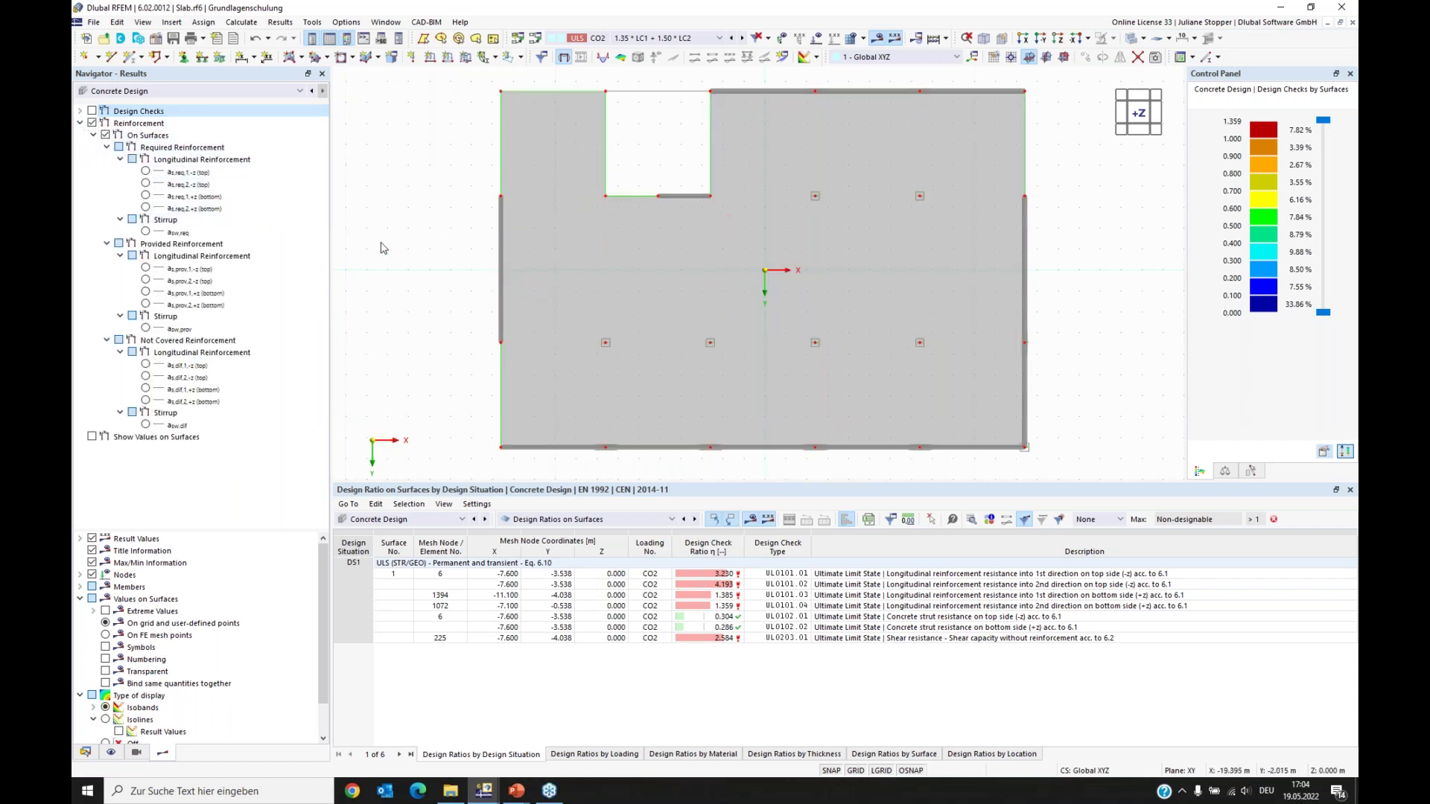
left_click(146, 172)
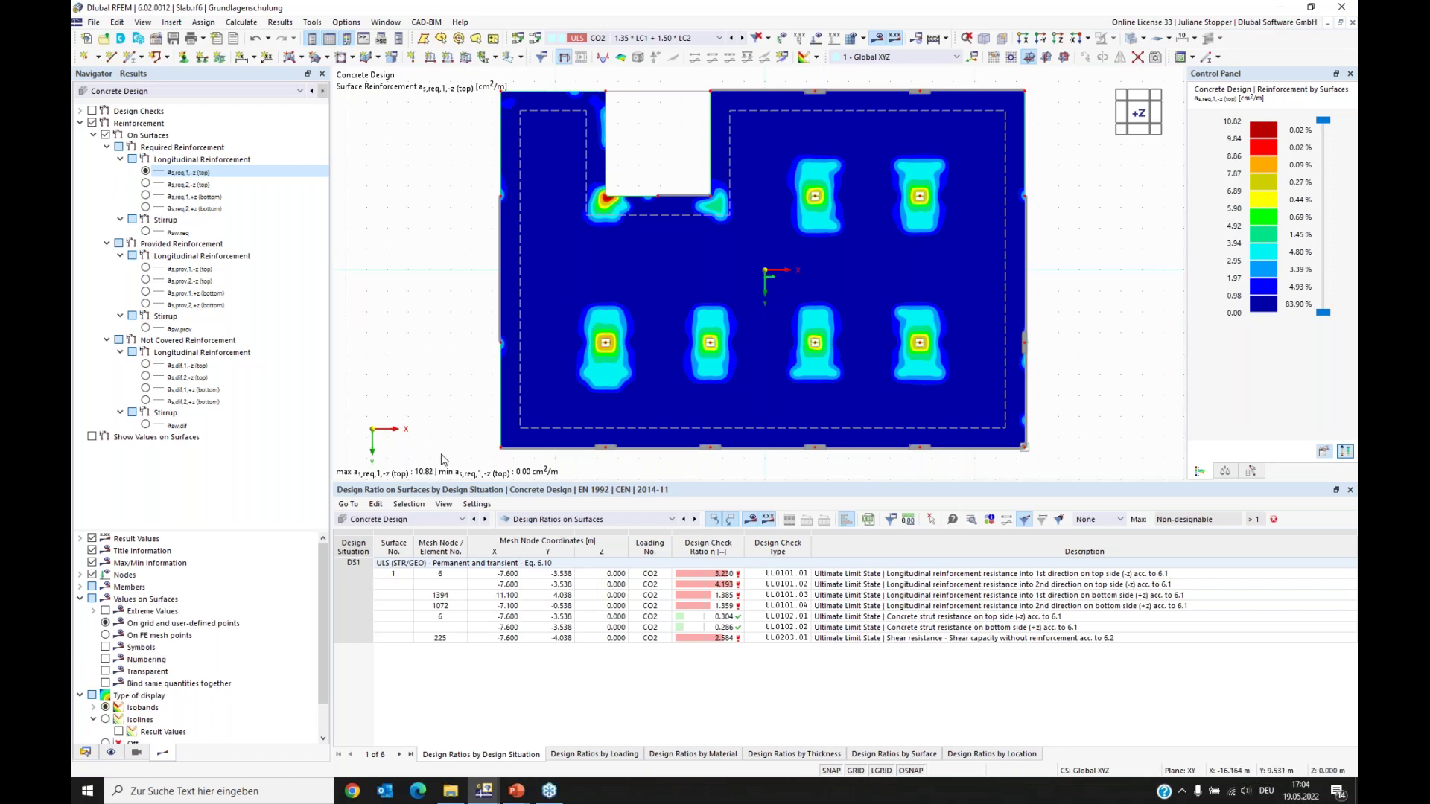
left_click(146, 185)
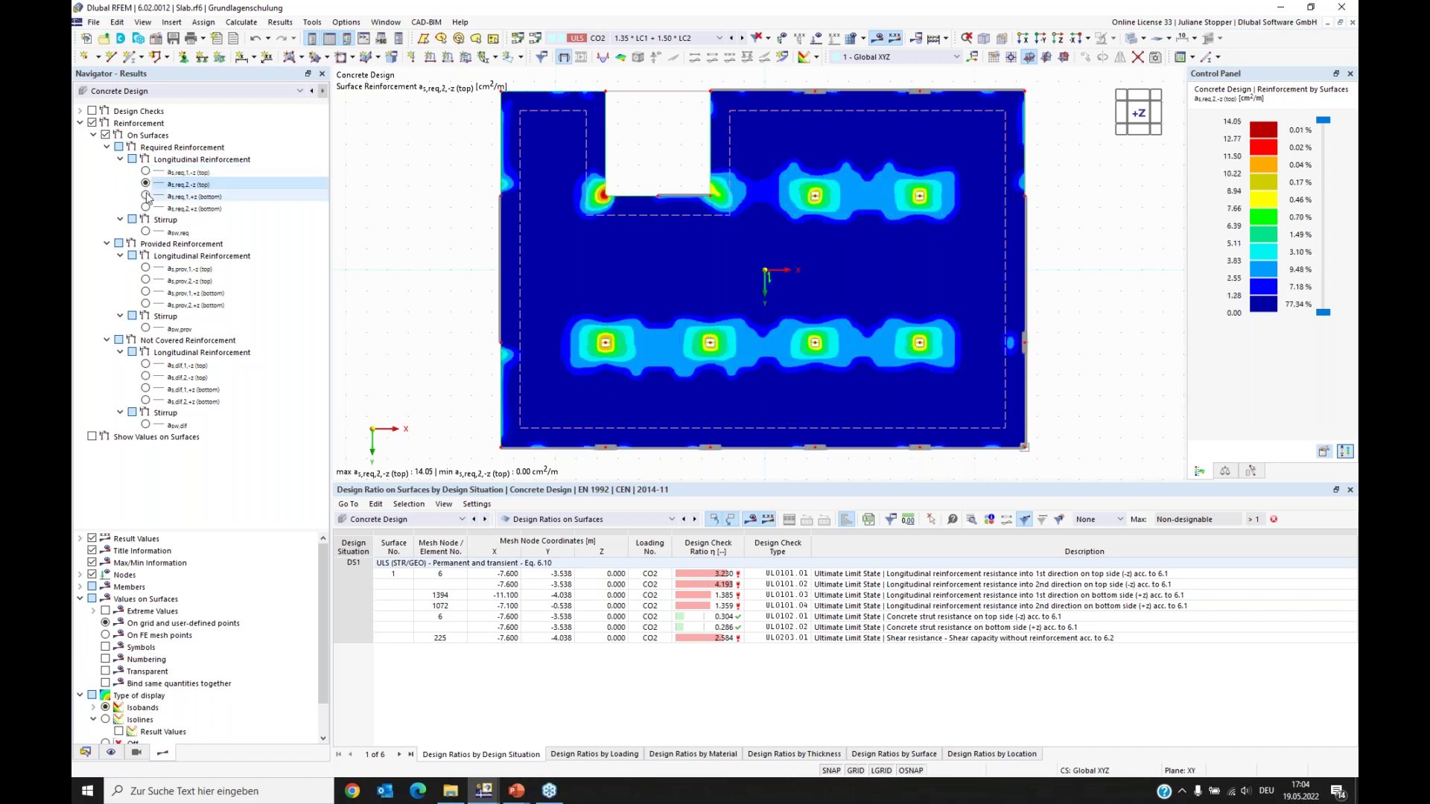
left_click(146, 196)
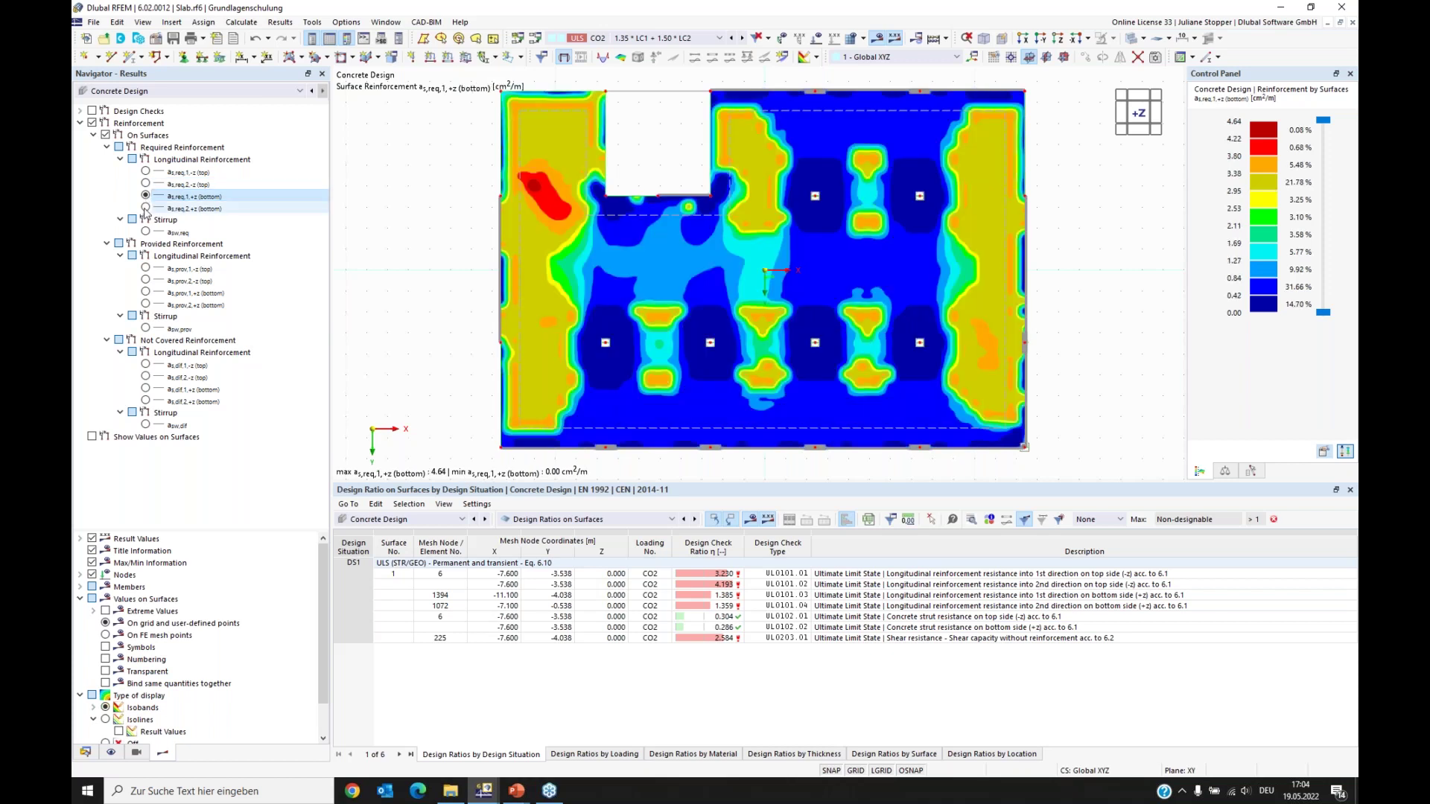
left_click(145, 208)
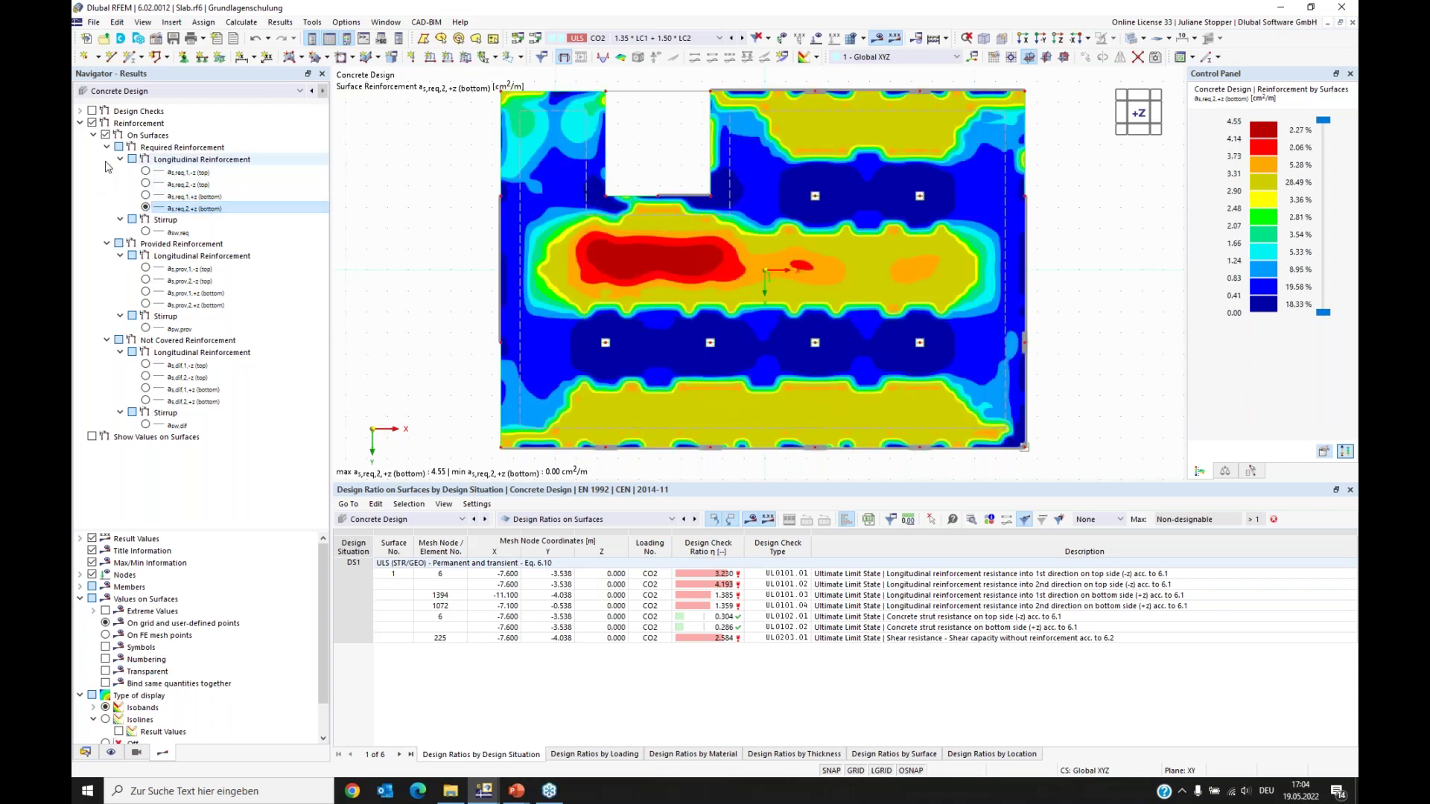
Step: View the provided longitudinal reinforcement for top direction 1 and both bottom directions, and collapse the provided reinforcement group
left_click(145, 269)
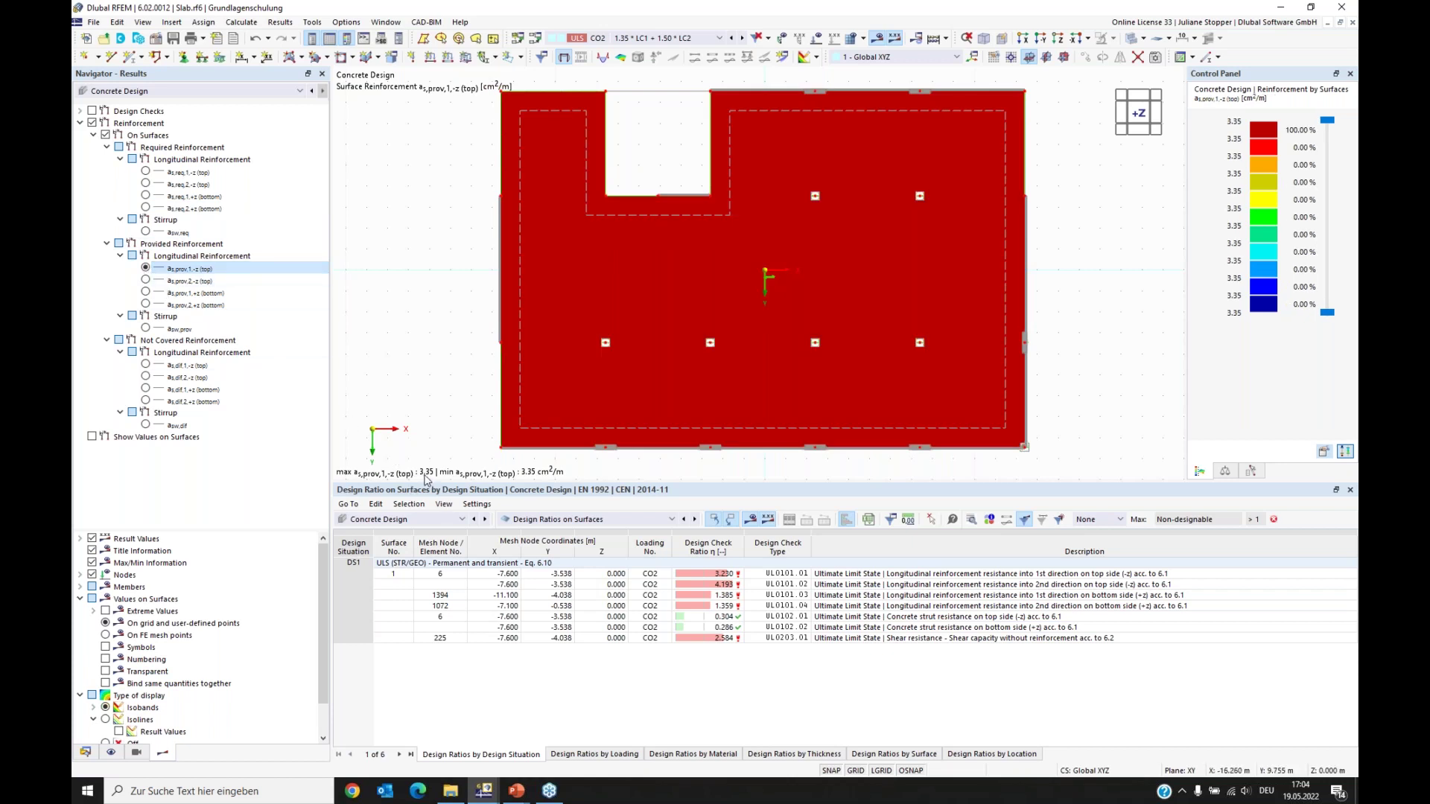
left_click(145, 292)
left_click(145, 305)
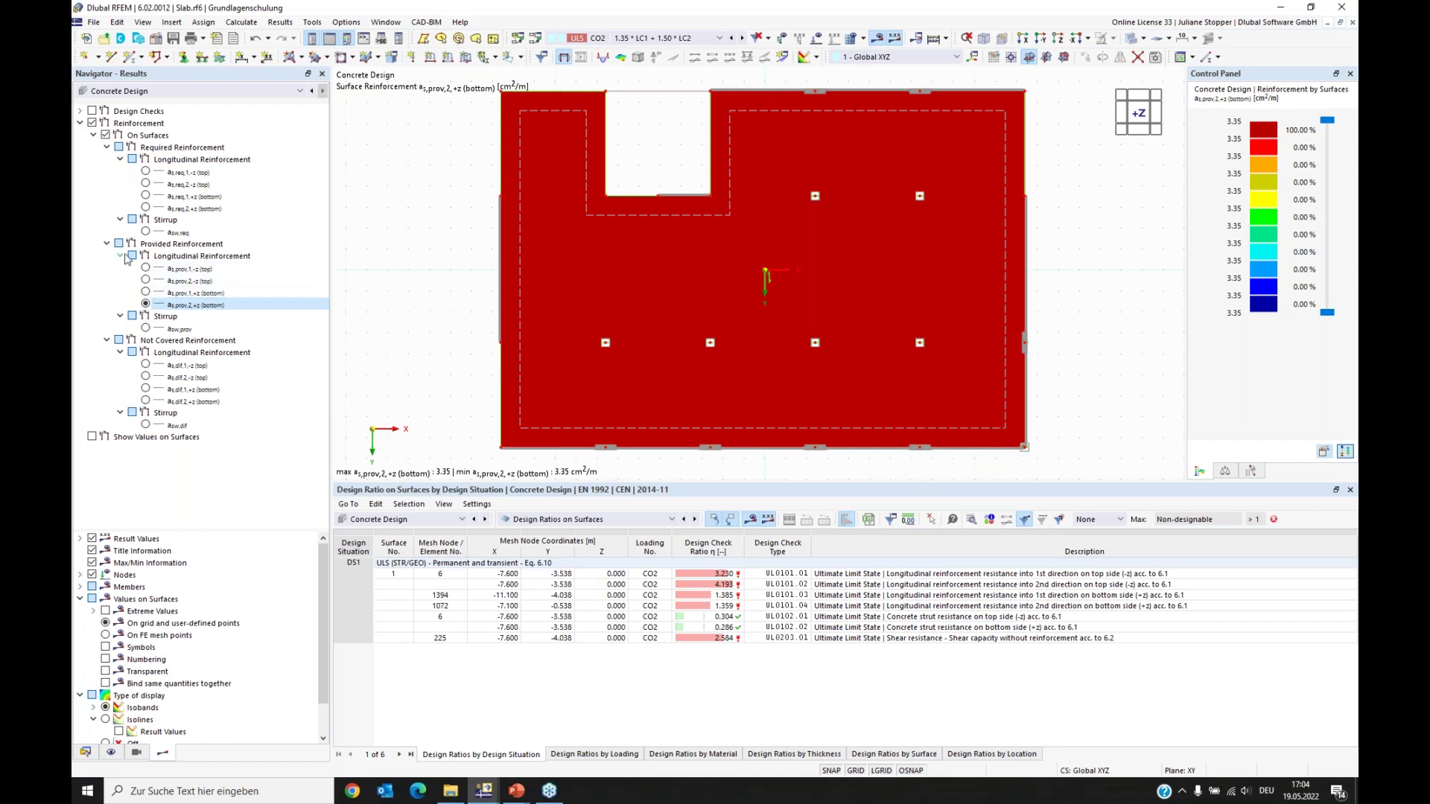
left_click(107, 244)
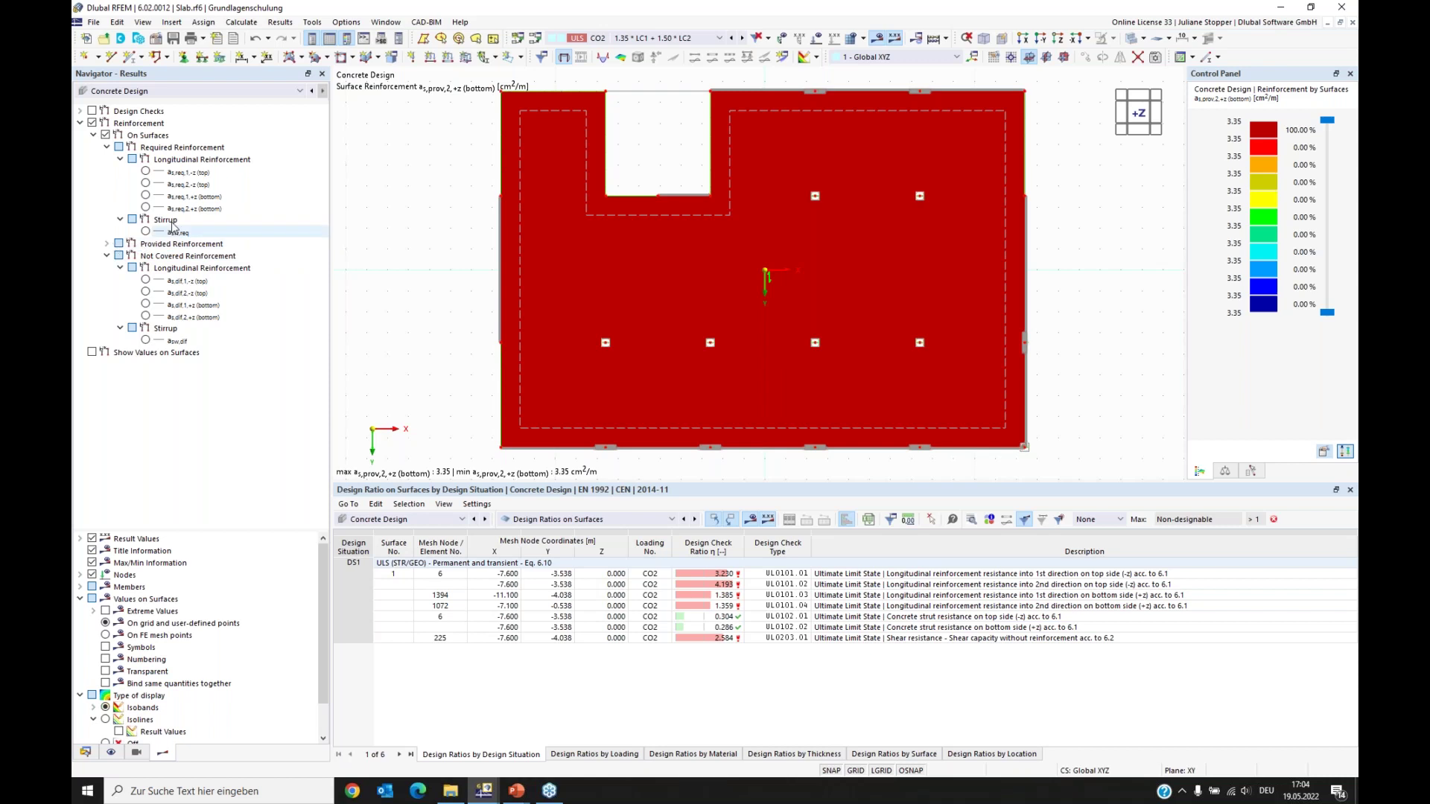
Step: Examine the not covered longitudinal reinforcement on the slab's top and bottom to find where the provided bars are insufficient
left_click(187, 282)
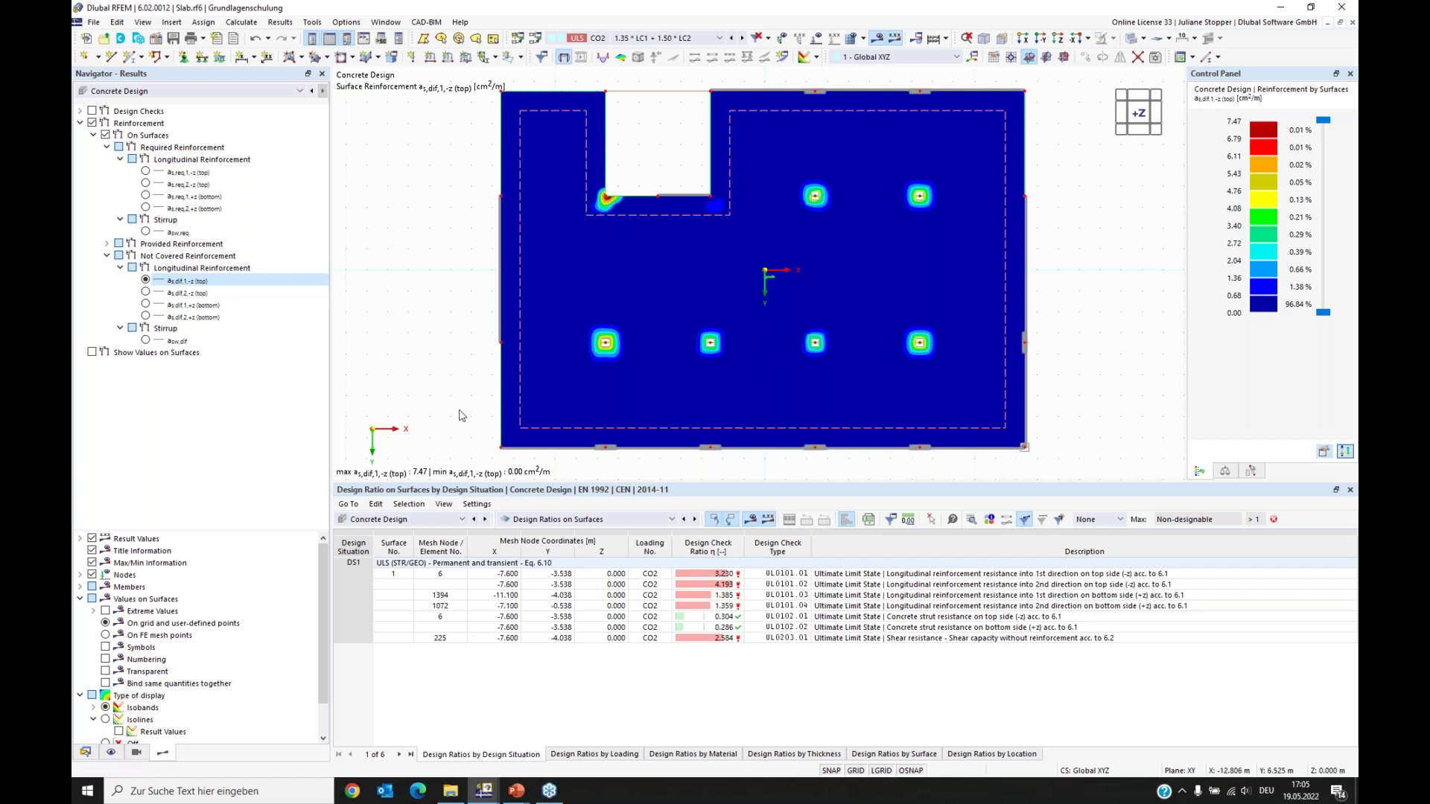
left_click(145, 292)
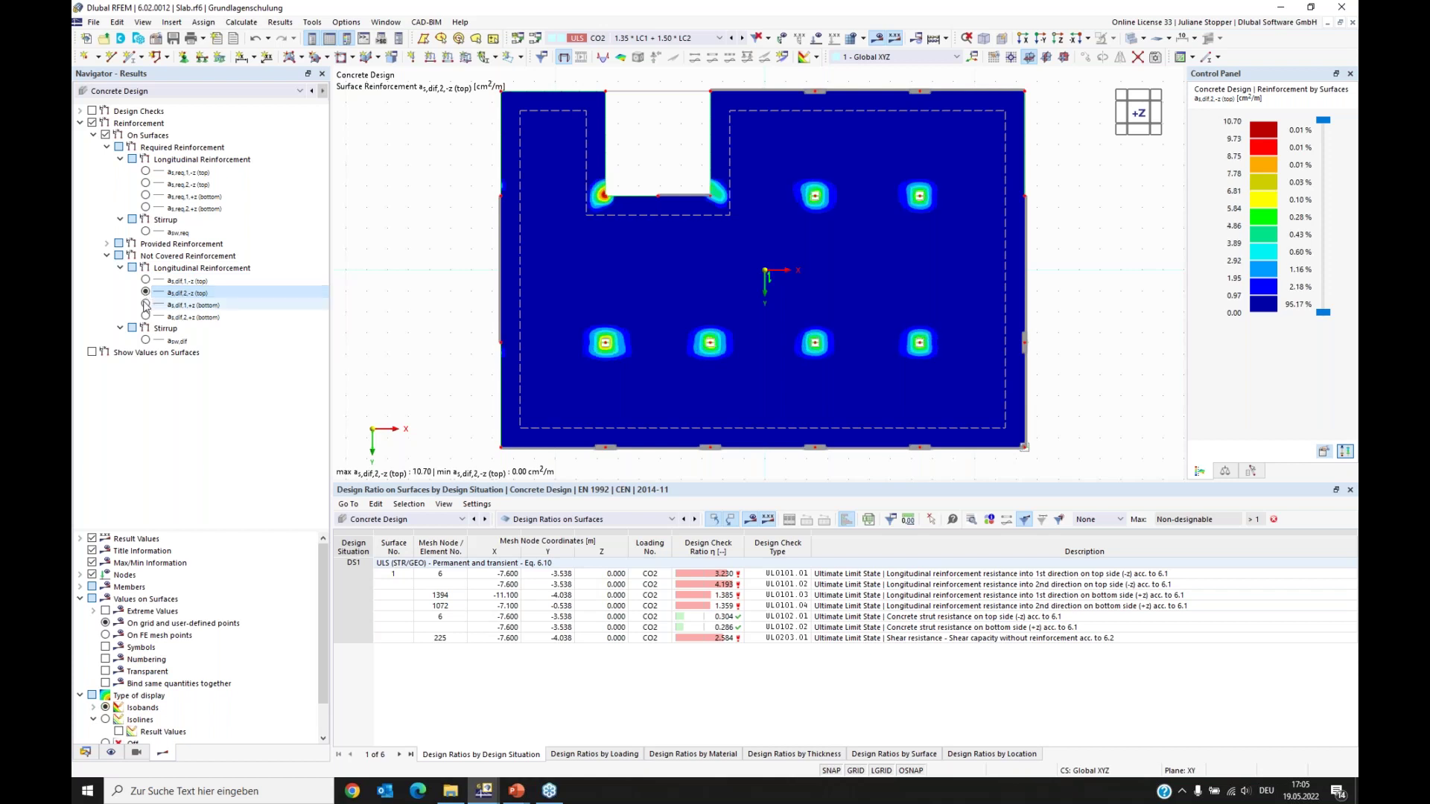
left_click(145, 305)
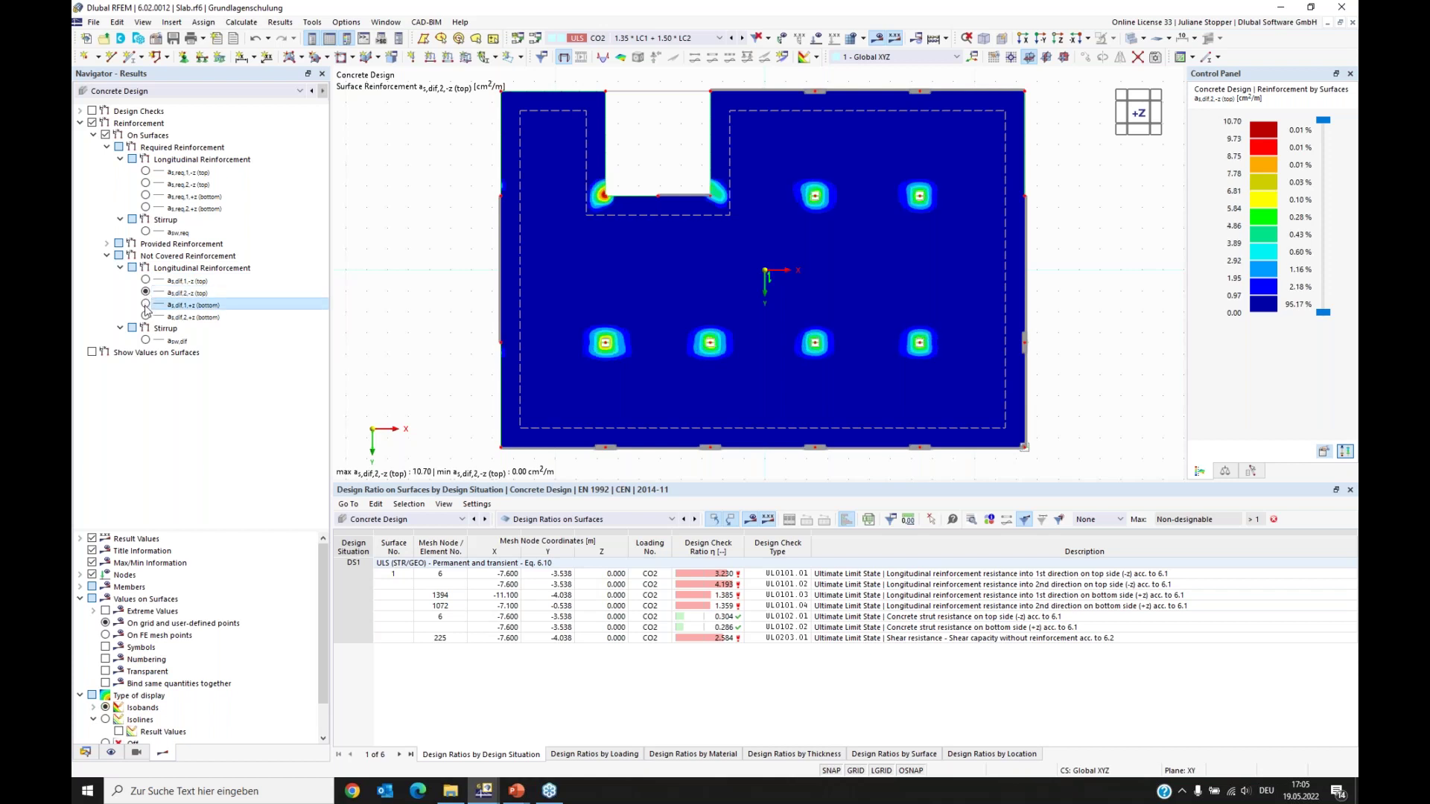
left_click(145, 318)
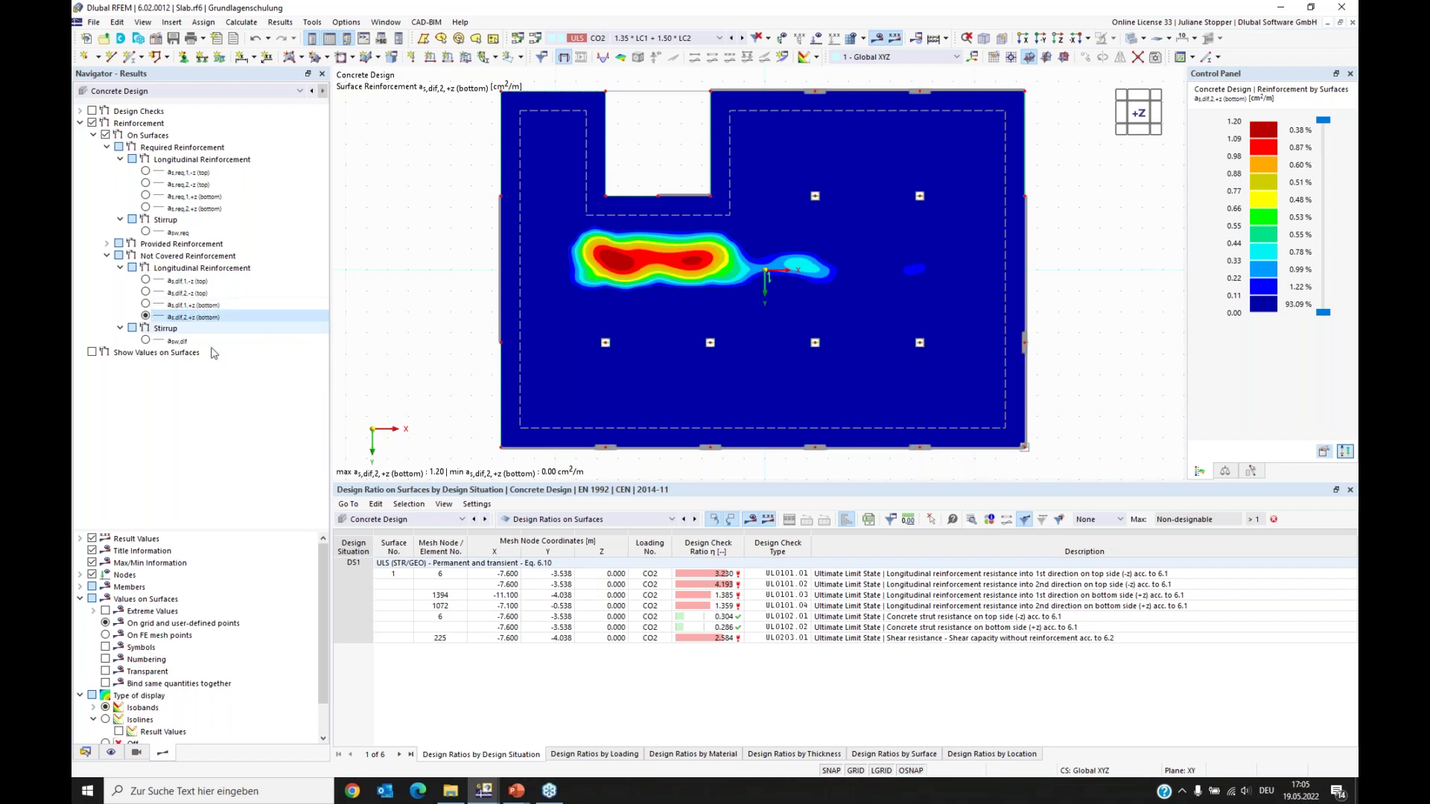
Step: Return to the model data and list the surface reinforcements defined under the types for concrete design
left_click(87, 753)
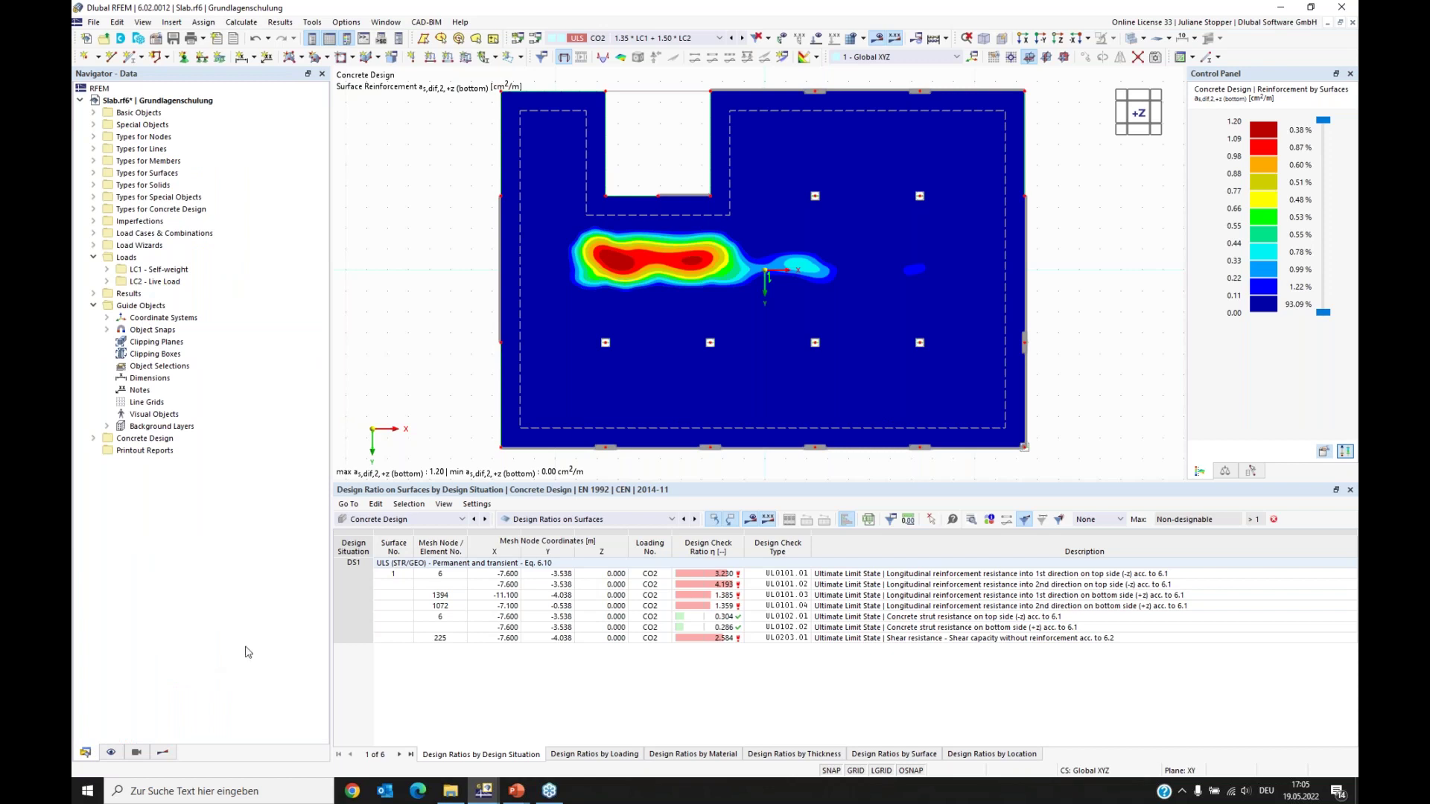
left_click(94, 306)
left_click(93, 257)
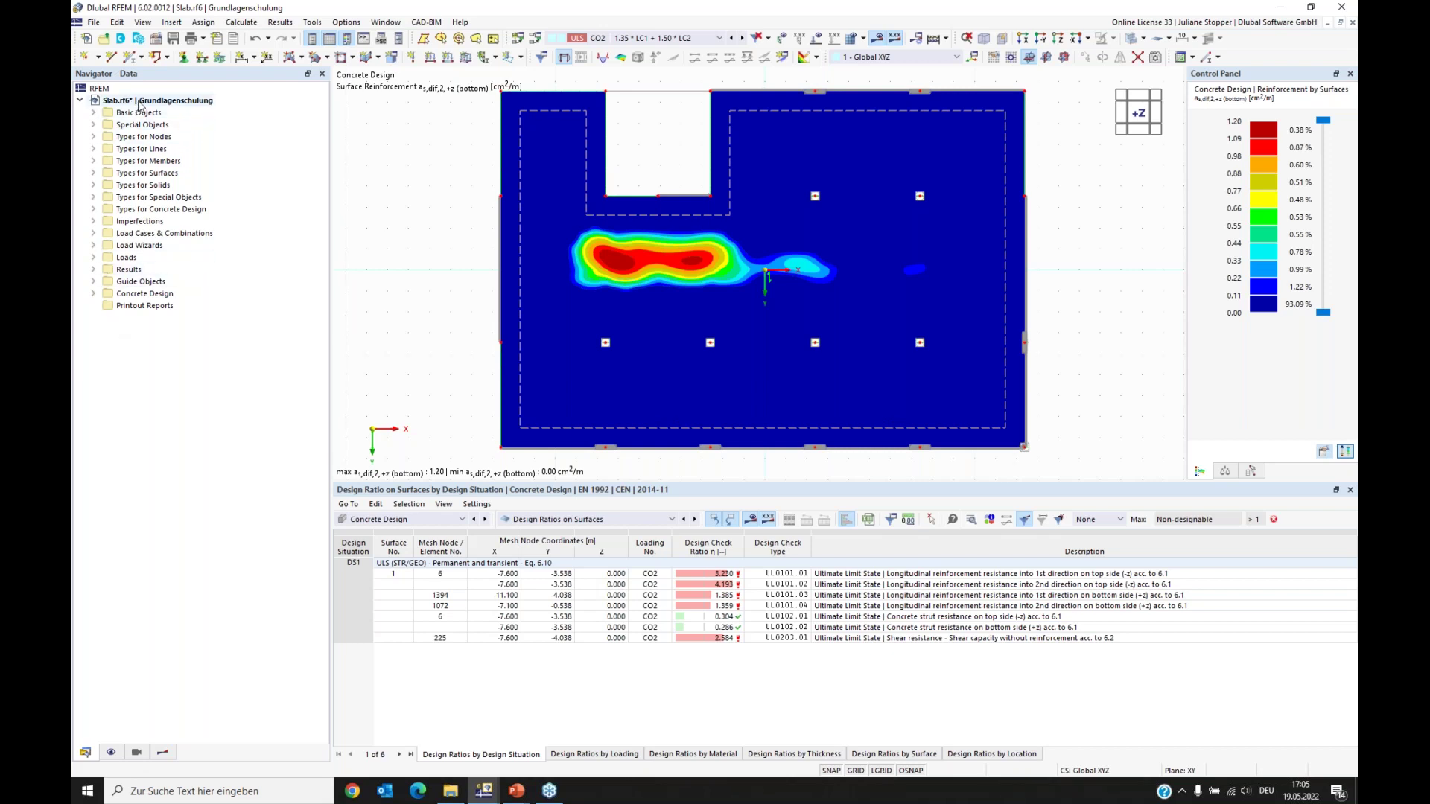
left_click(93, 198)
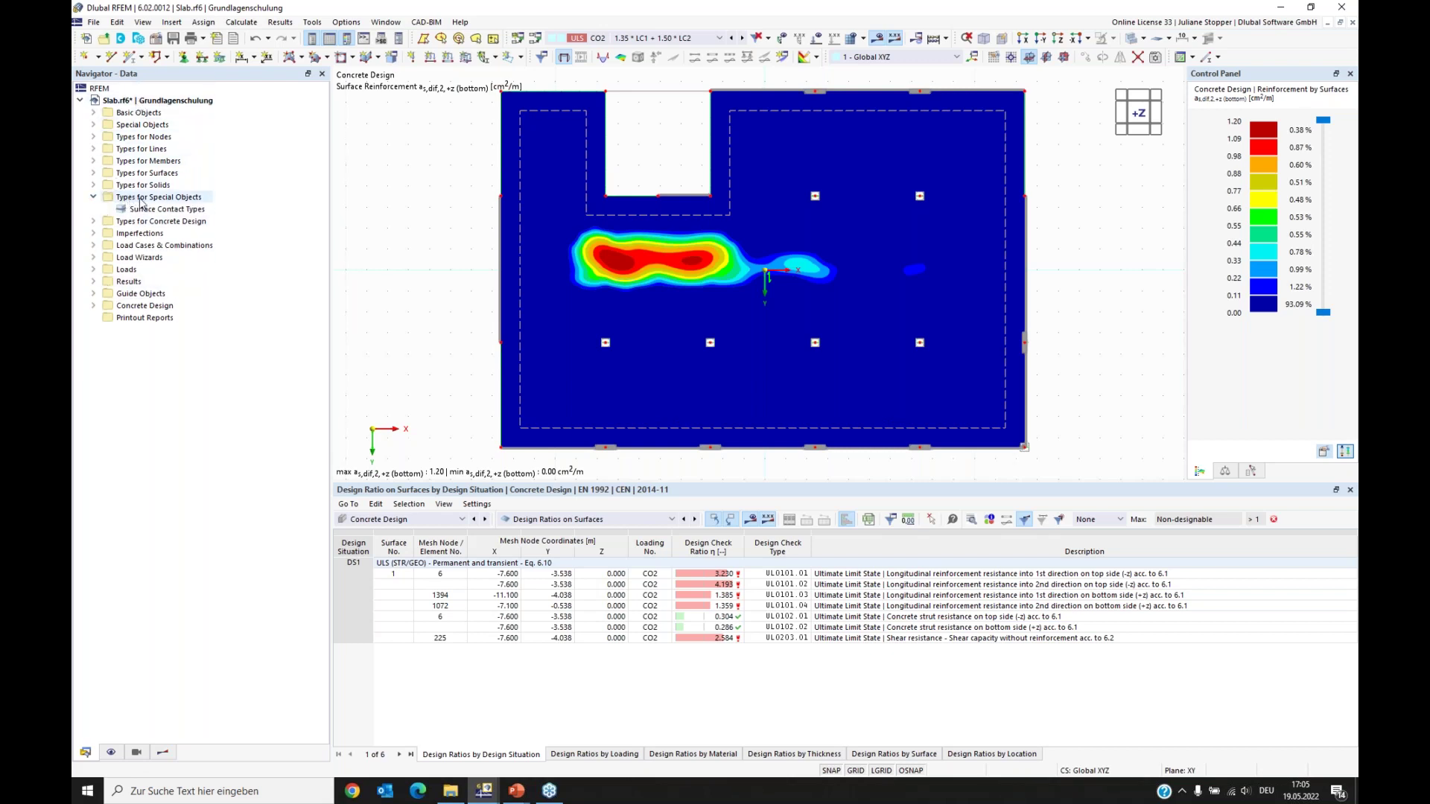
left_click(93, 197)
left_click(94, 210)
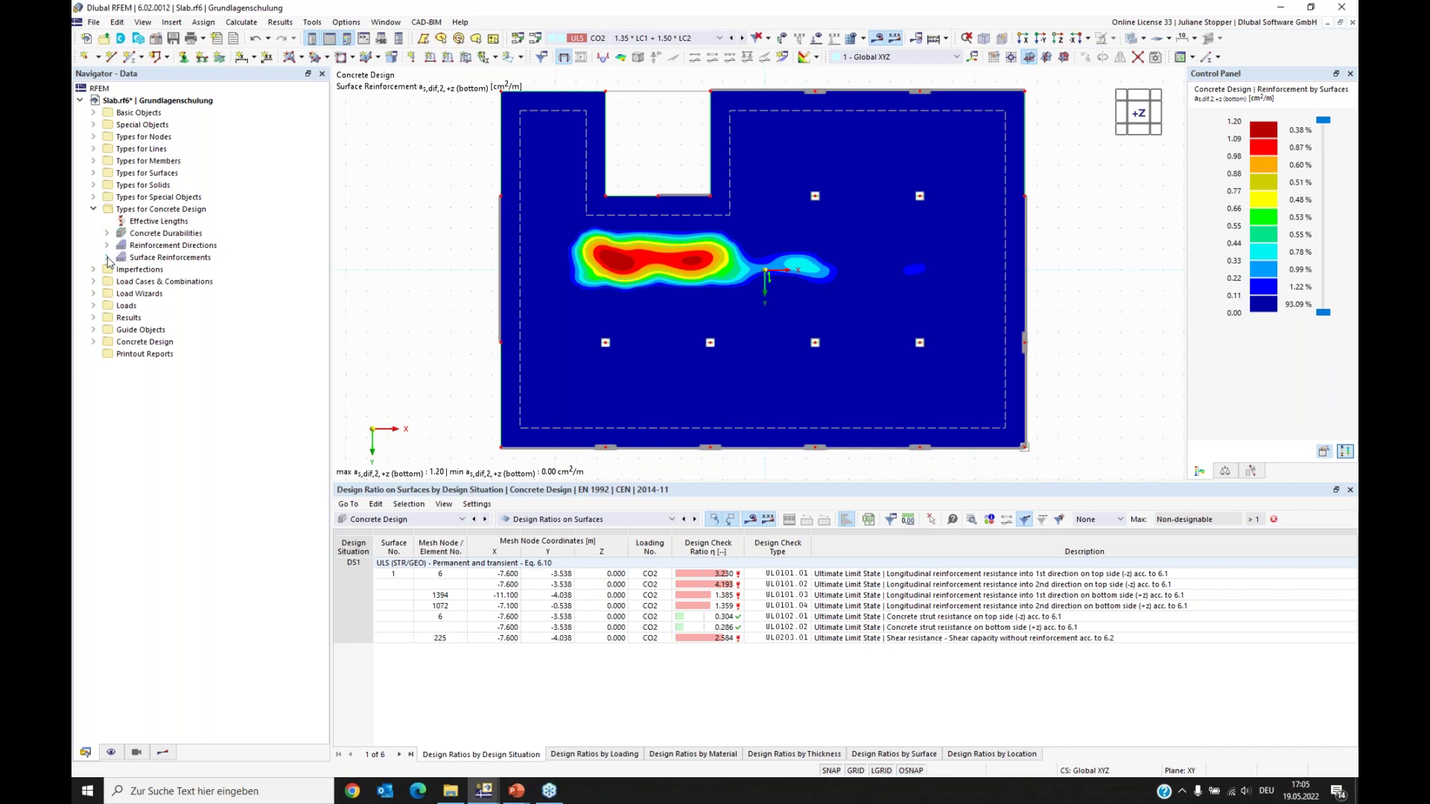
left_click(94, 344)
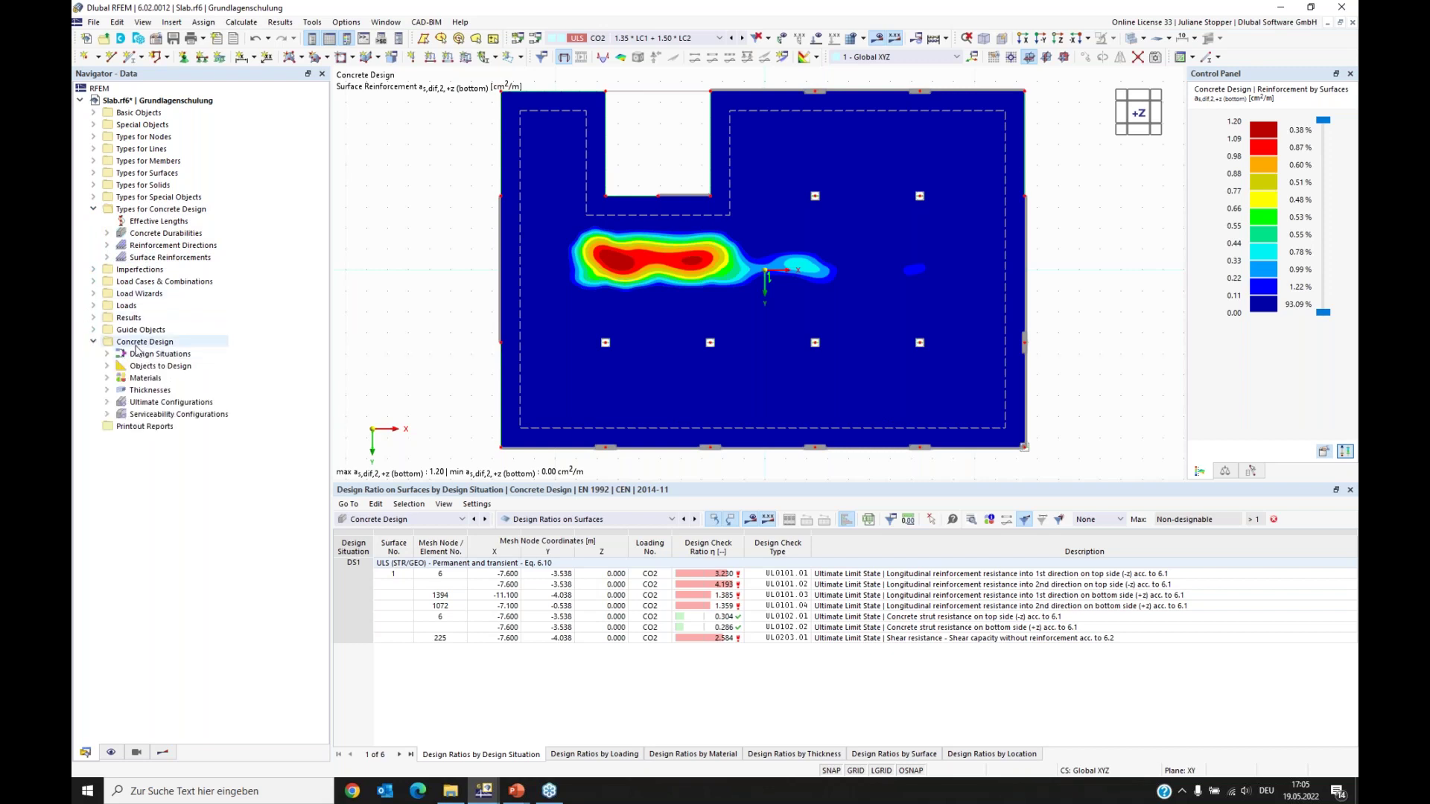
left_click(107, 257)
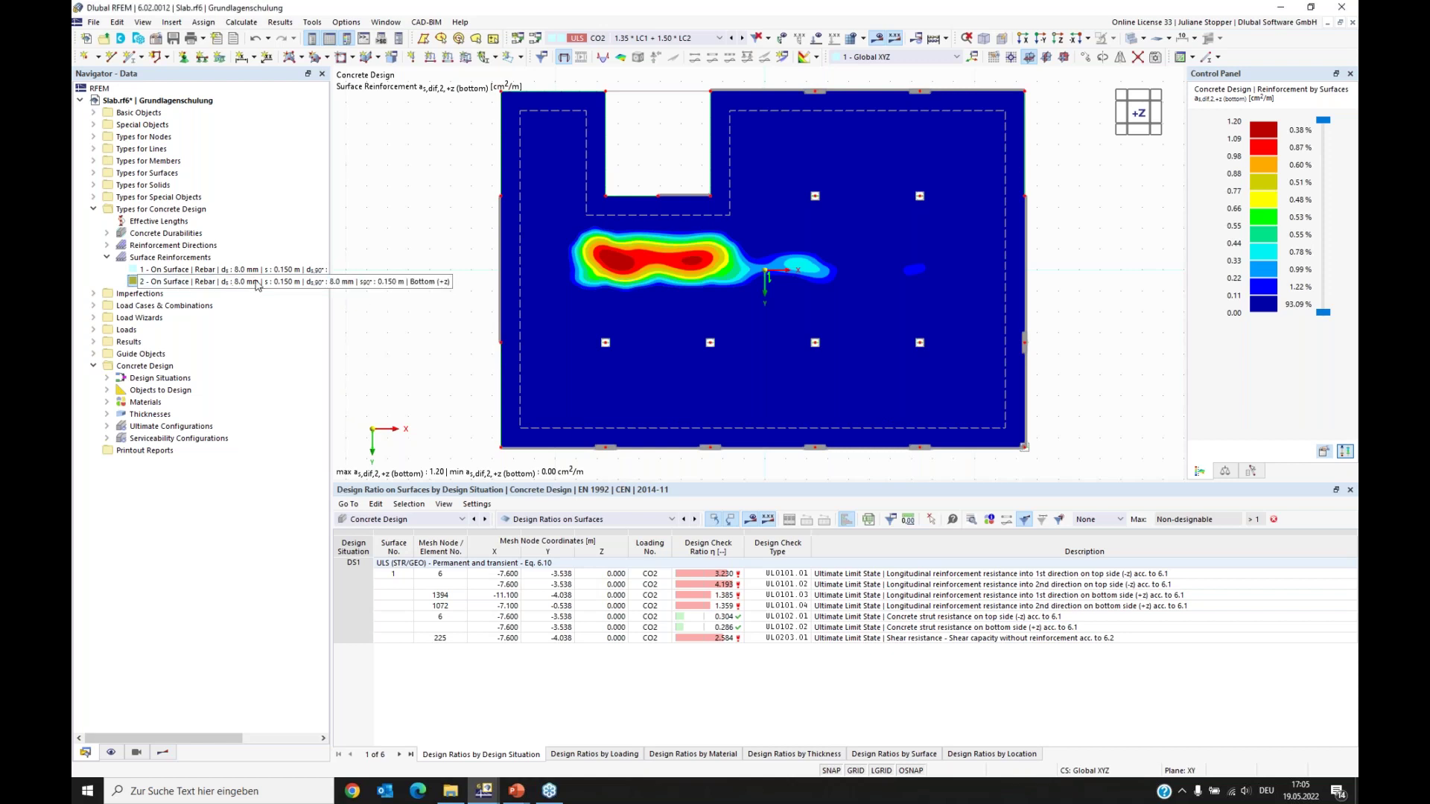
Step: Set the main and transverse bar diameters of bottom surface reinforcement No. 2 to 10 mm and recalculate the concrete design
double_click(257, 283)
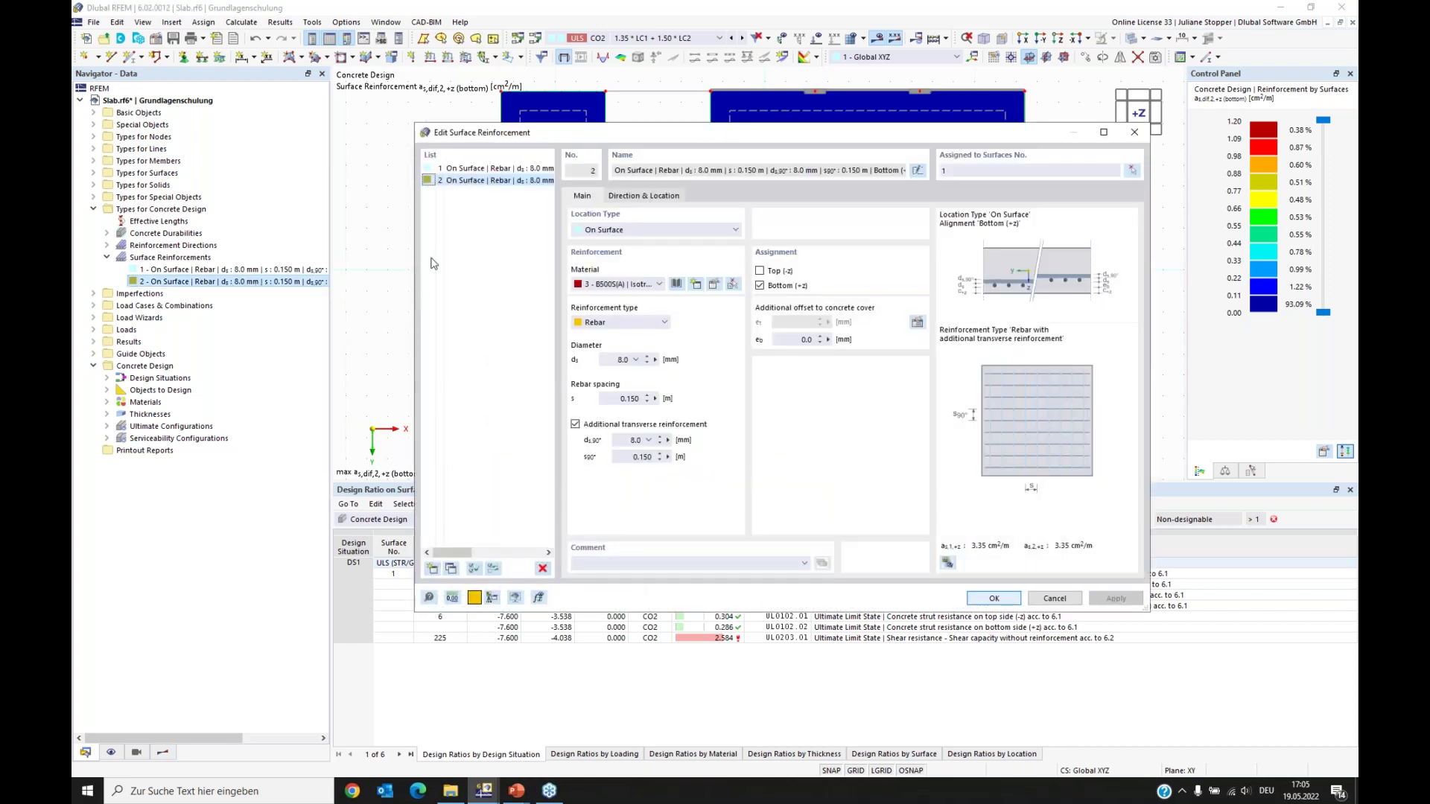
left_click(619, 360)
left_click(632, 441)
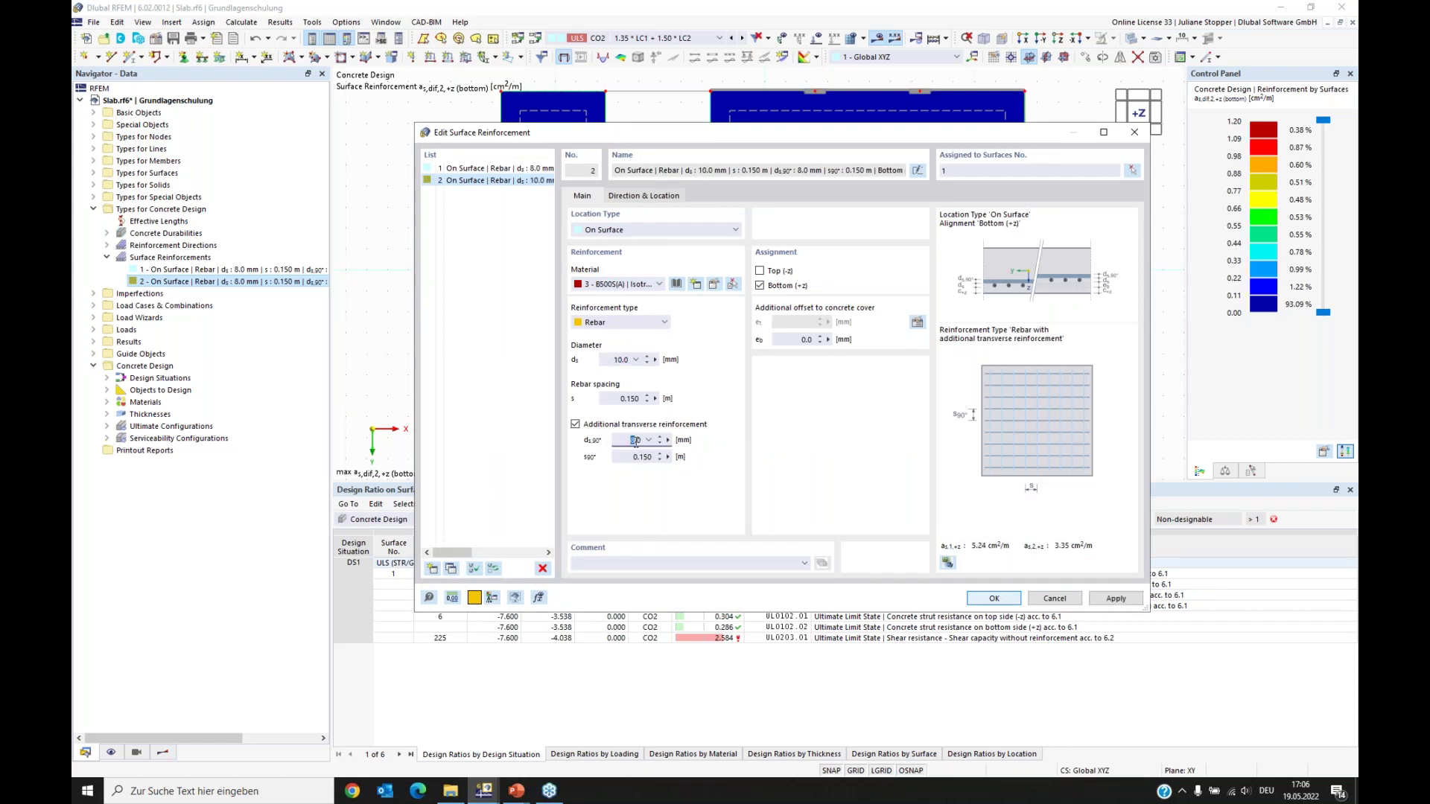
left_click(1010, 603)
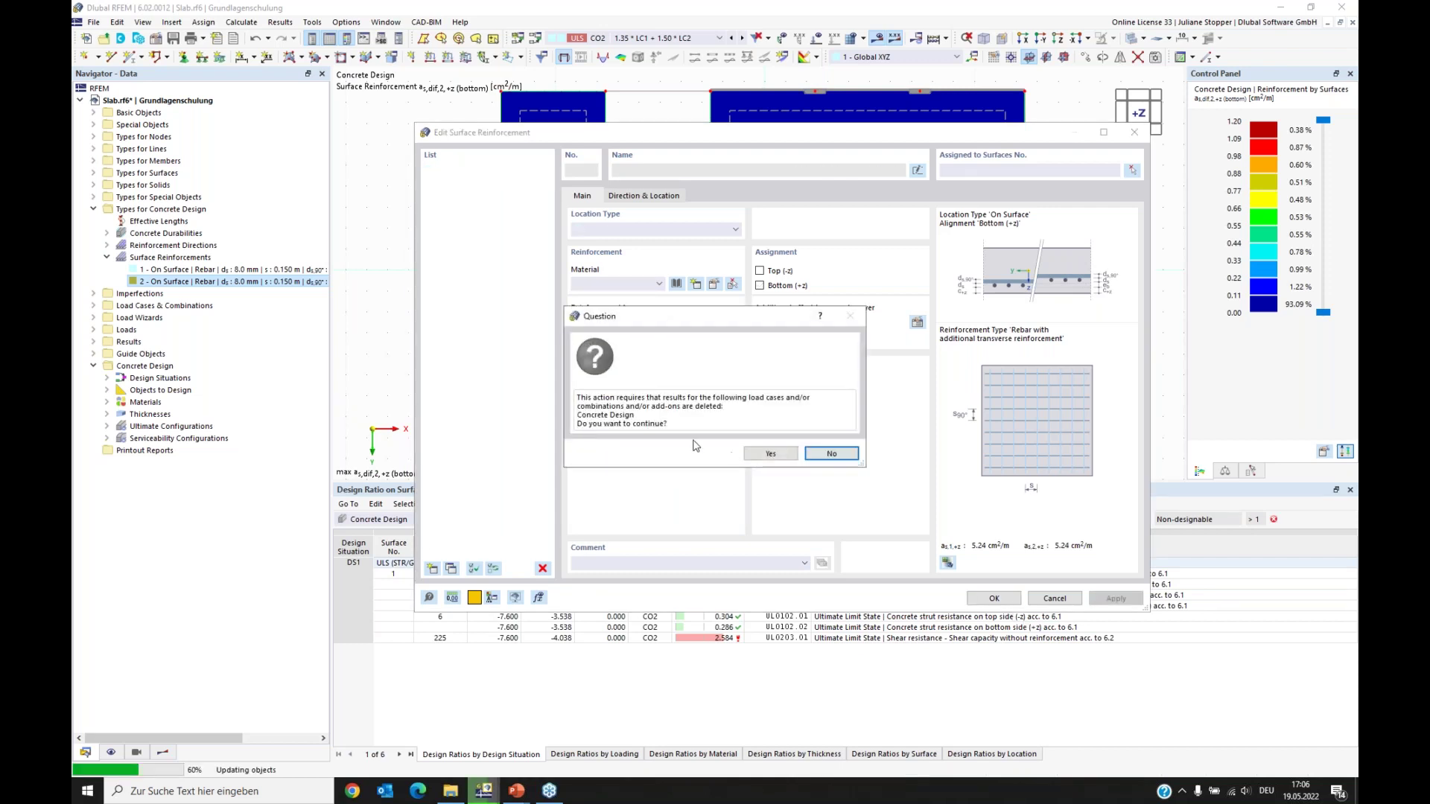
left_click(769, 454)
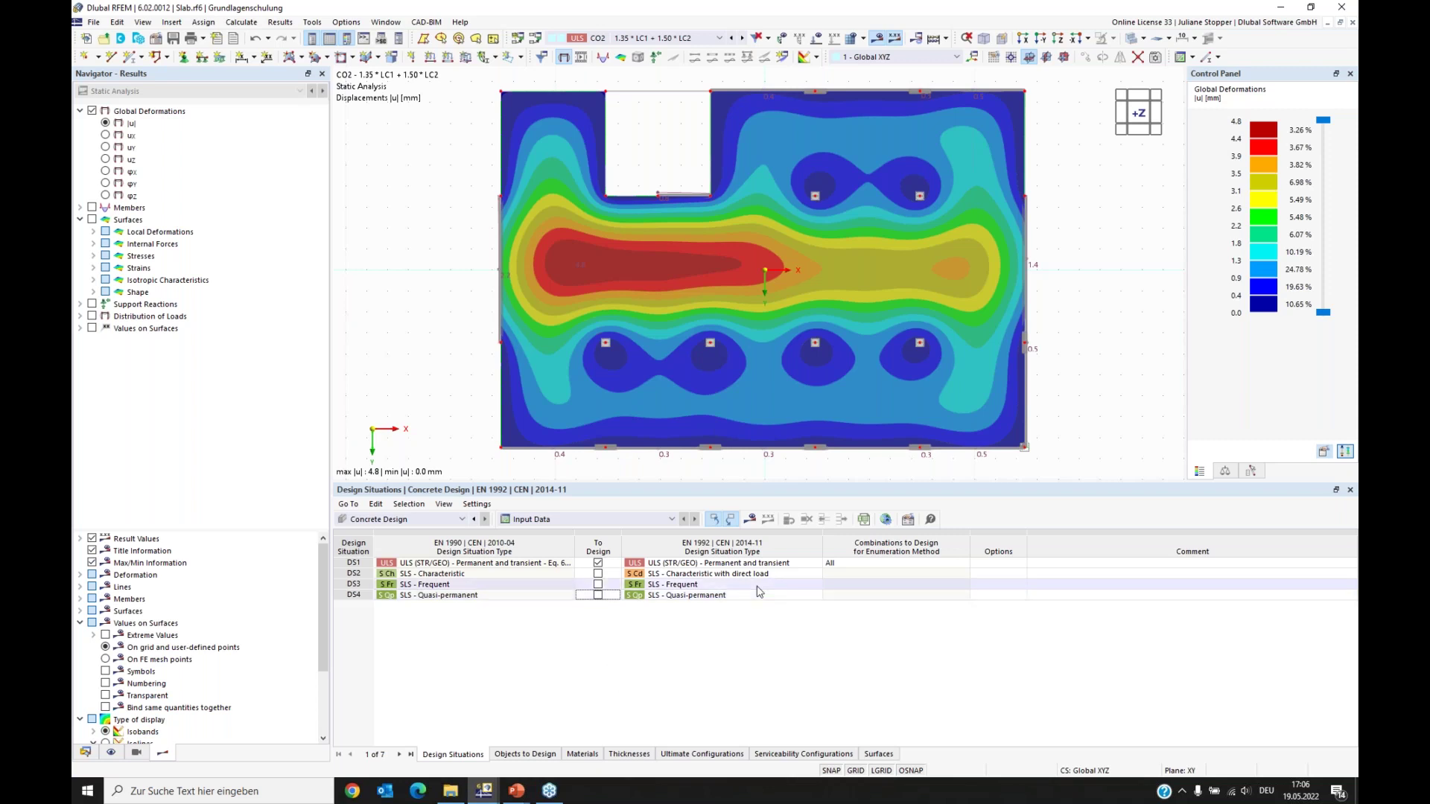
left_click(752, 524)
left_click(767, 450)
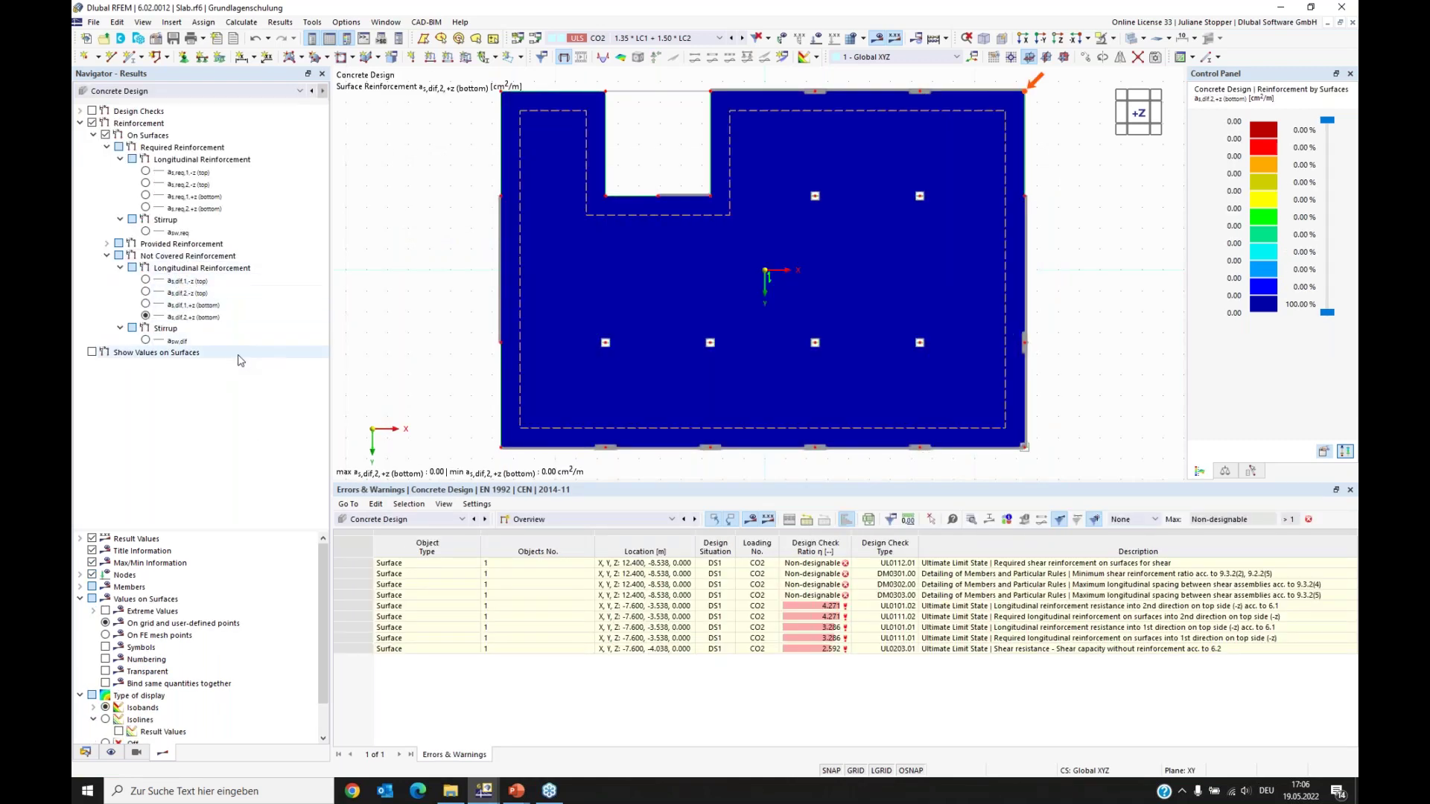
Step: Check the recalculated not covered longitudinal reinforcement on the slab's bottom and top in directions 1 and 2
left_click(146, 305)
left_click(145, 318)
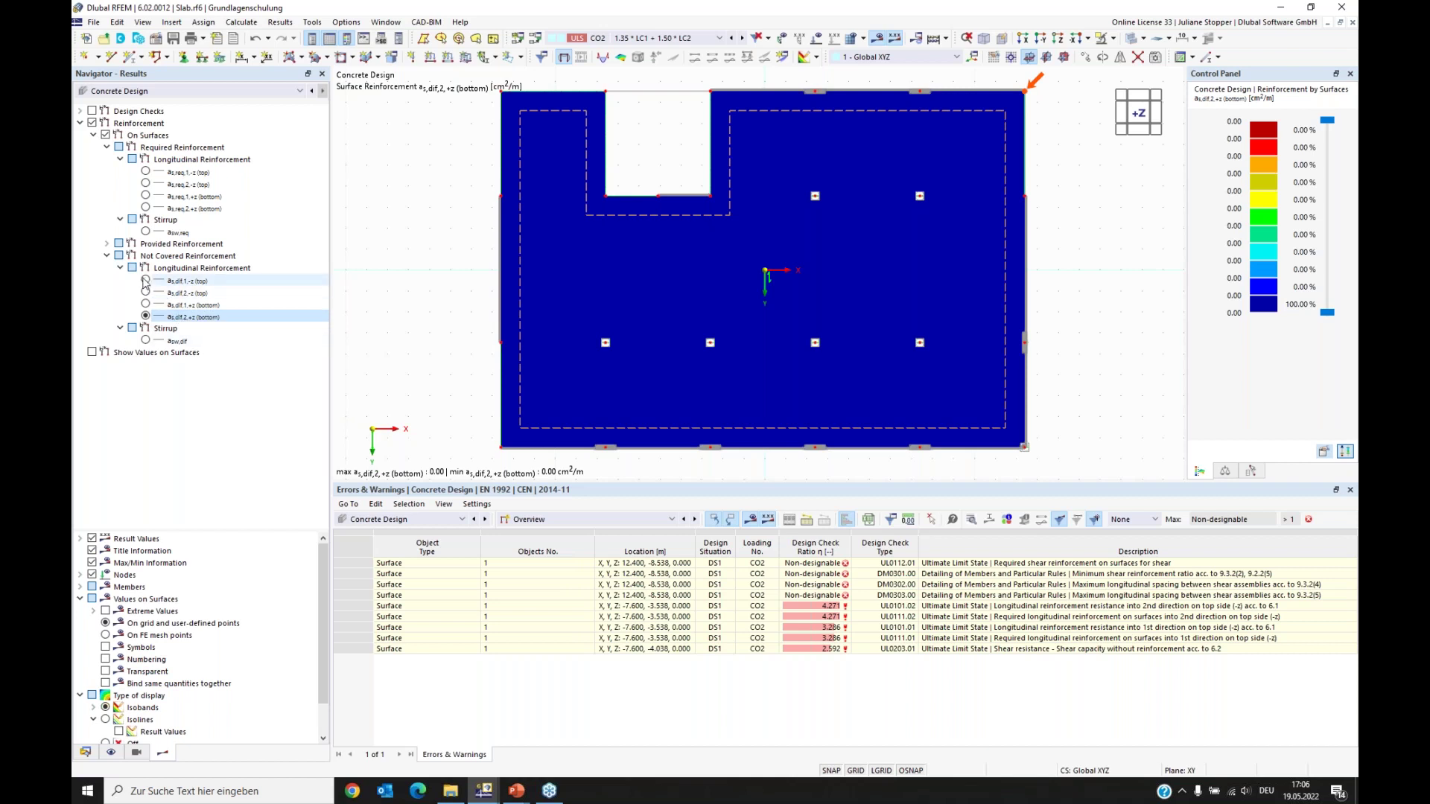
left_click(146, 282)
left_click(145, 292)
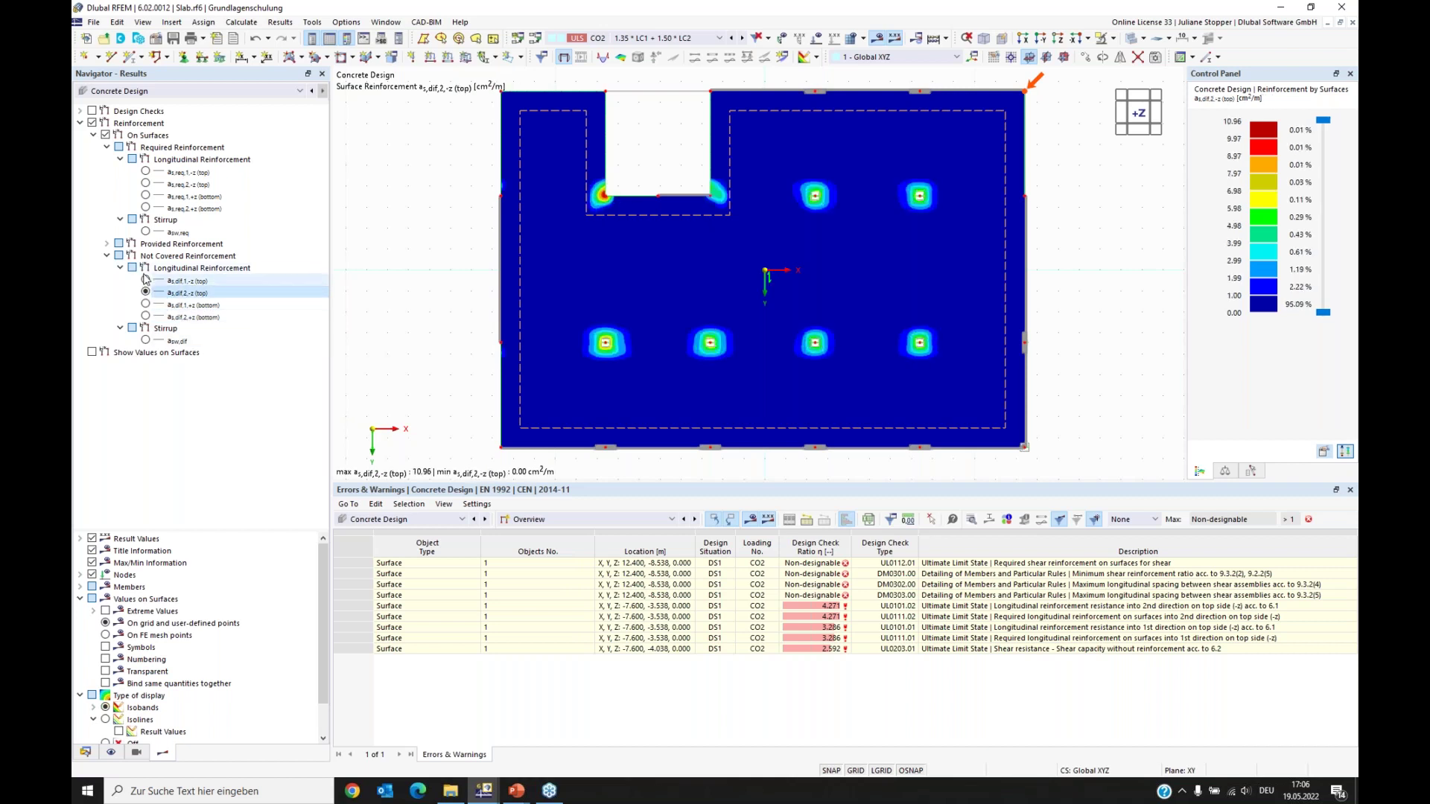
left_click(145, 281)
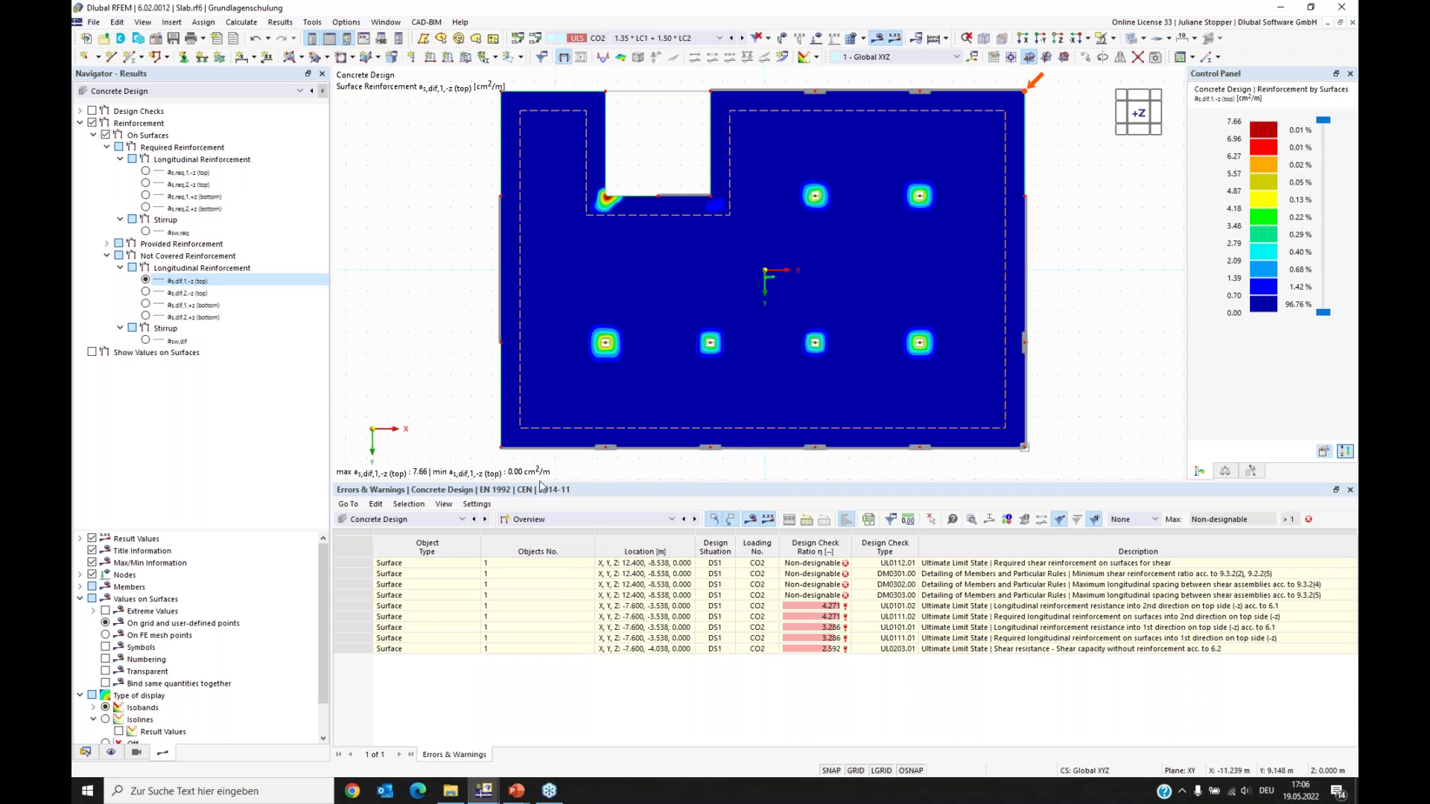
Step: Show the recalculated design ratios on surfaces by design situation and look at the UL0101.01 ratio
left_click(553, 520)
left_click(554, 553)
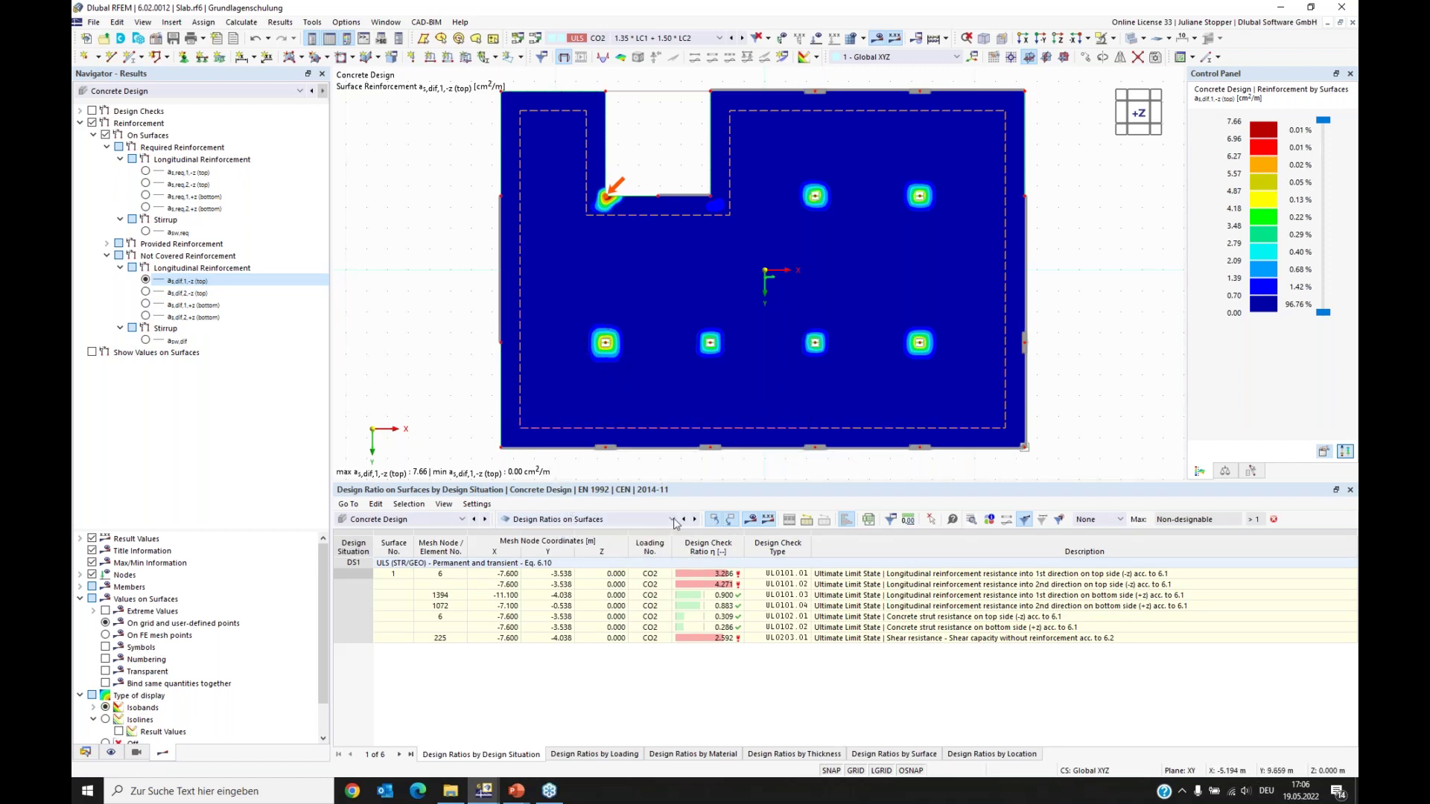
left_click(706, 574)
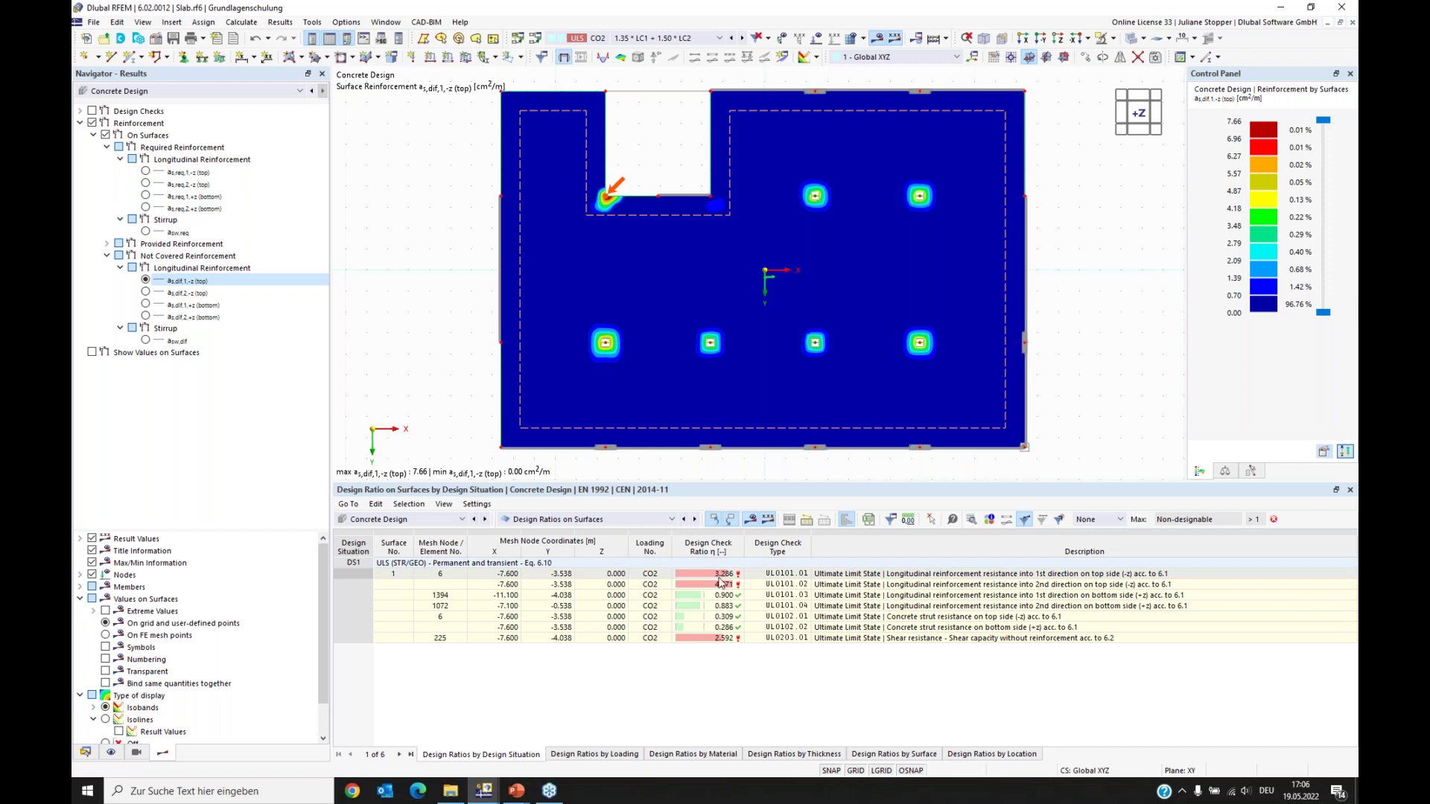
Step: Open the design check details for UL0101.01 and examine the concrete properties and the formulas behind the design check ratio
left_click(779, 575)
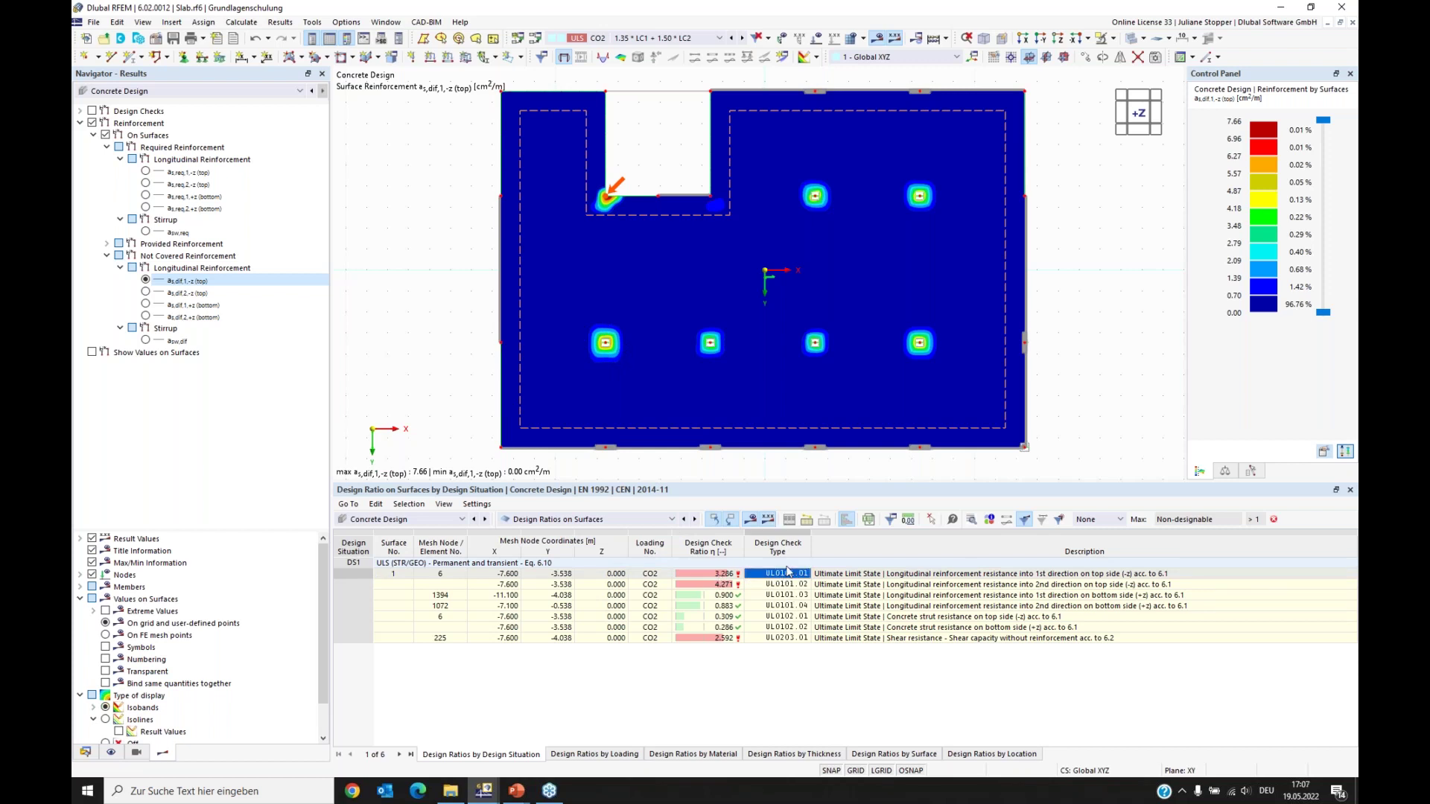
double_click(788, 572)
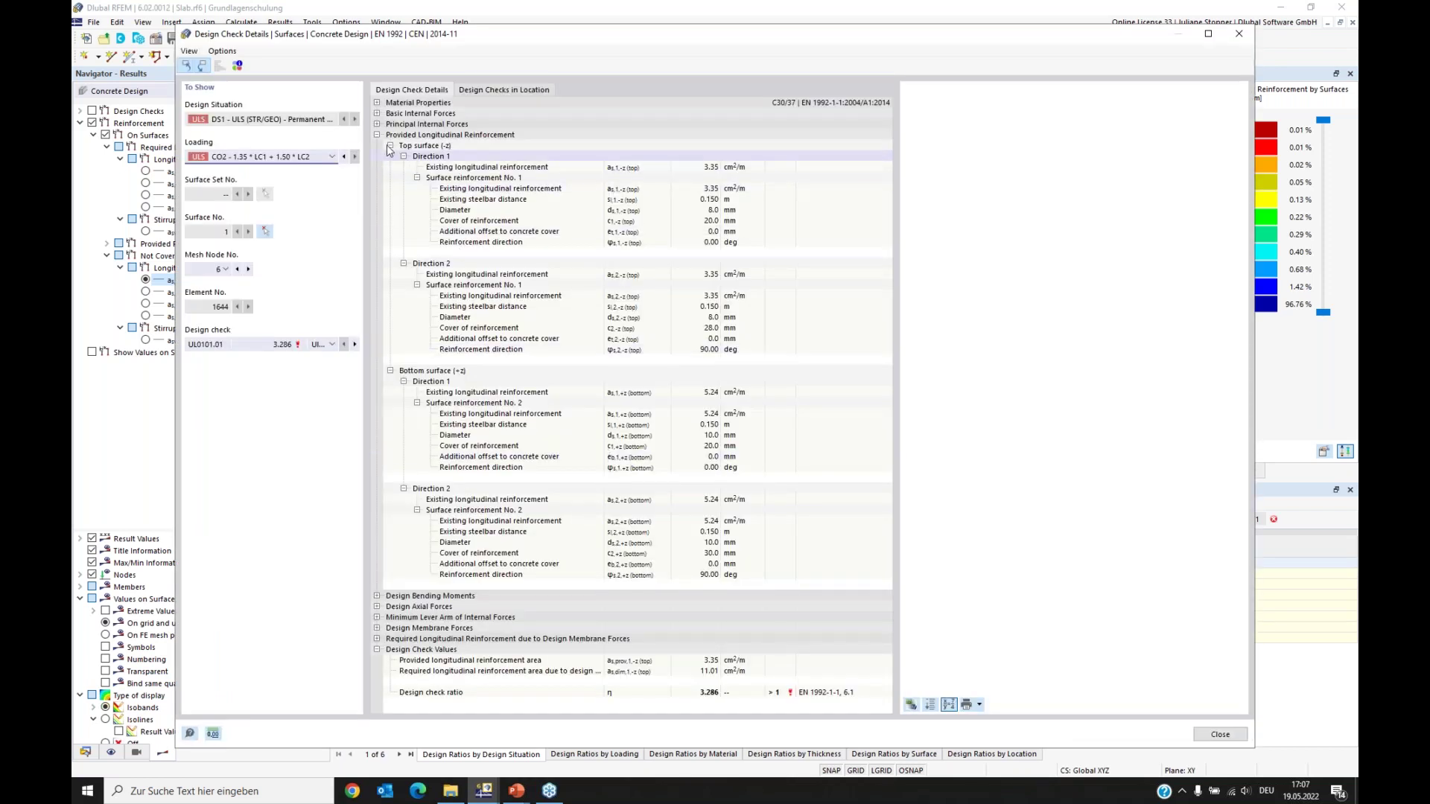
left_click(377, 134)
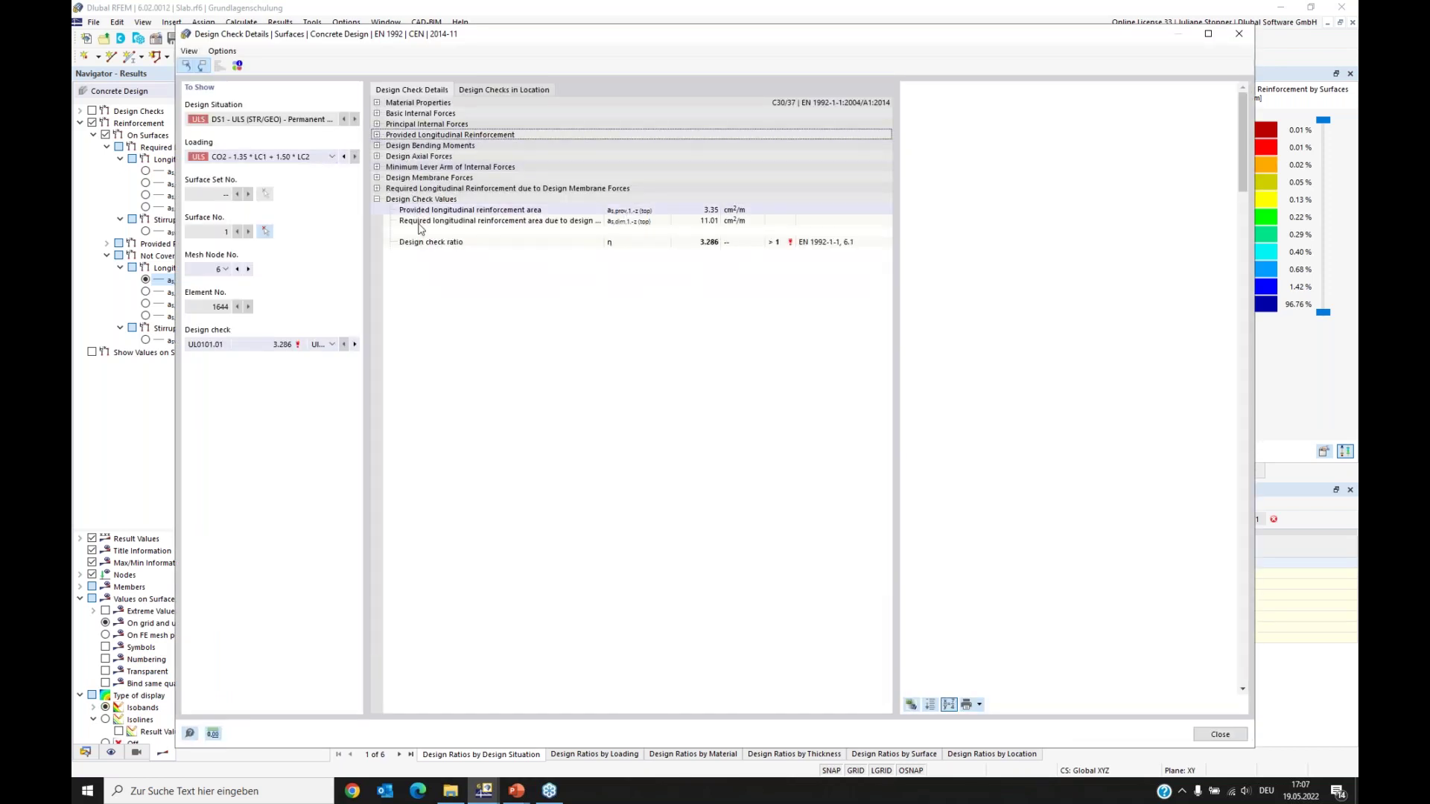
left_click(377, 103)
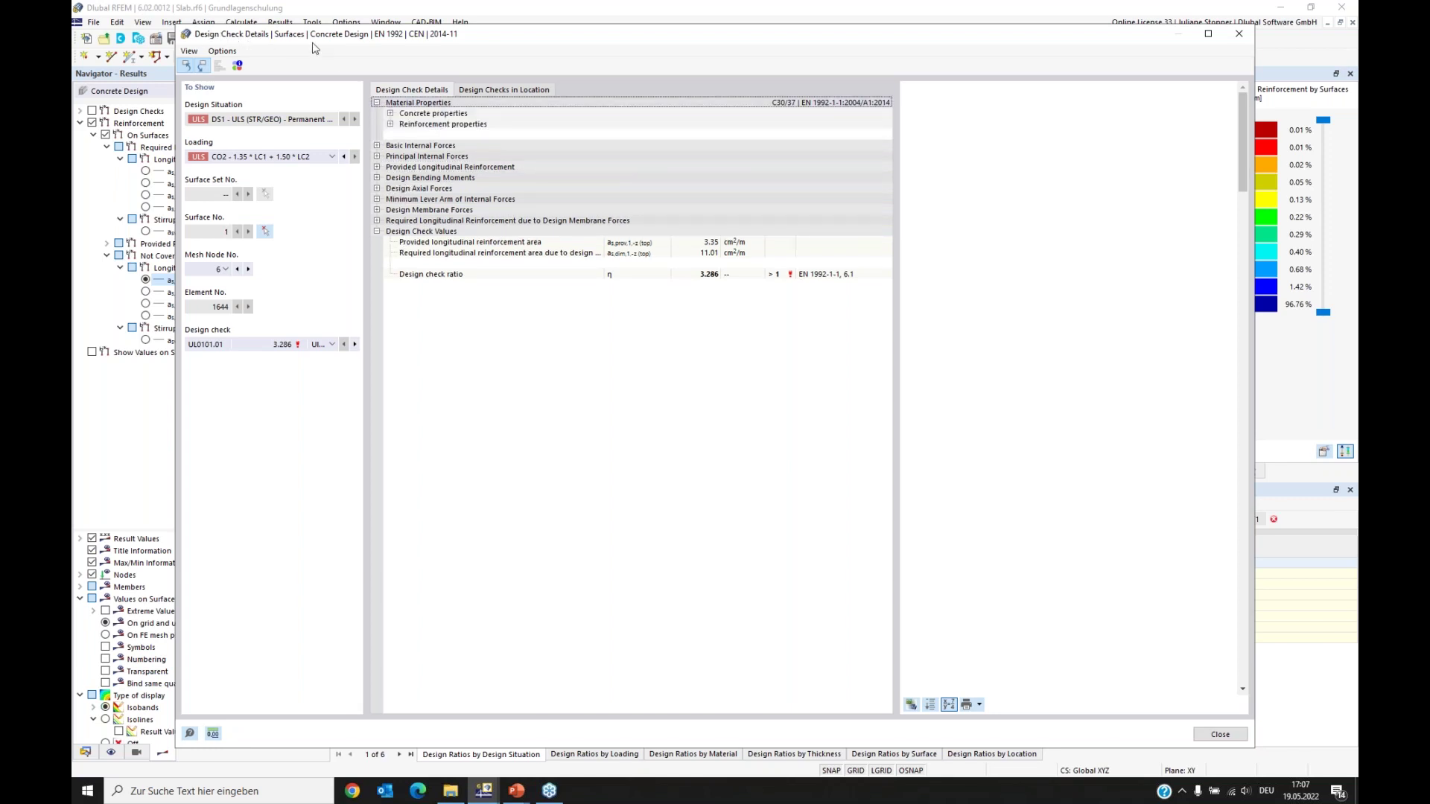
left_click(390, 113)
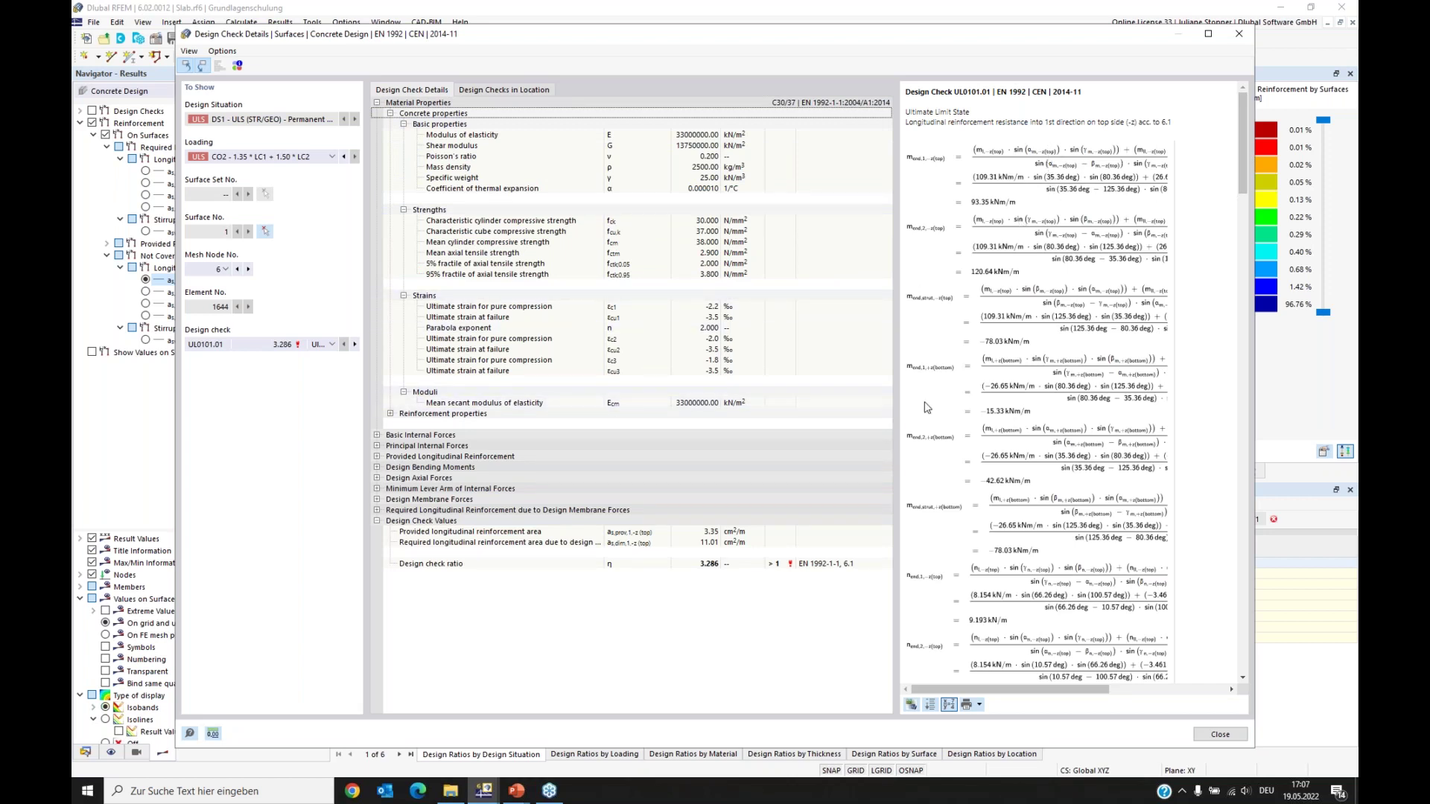
left_click(707, 566)
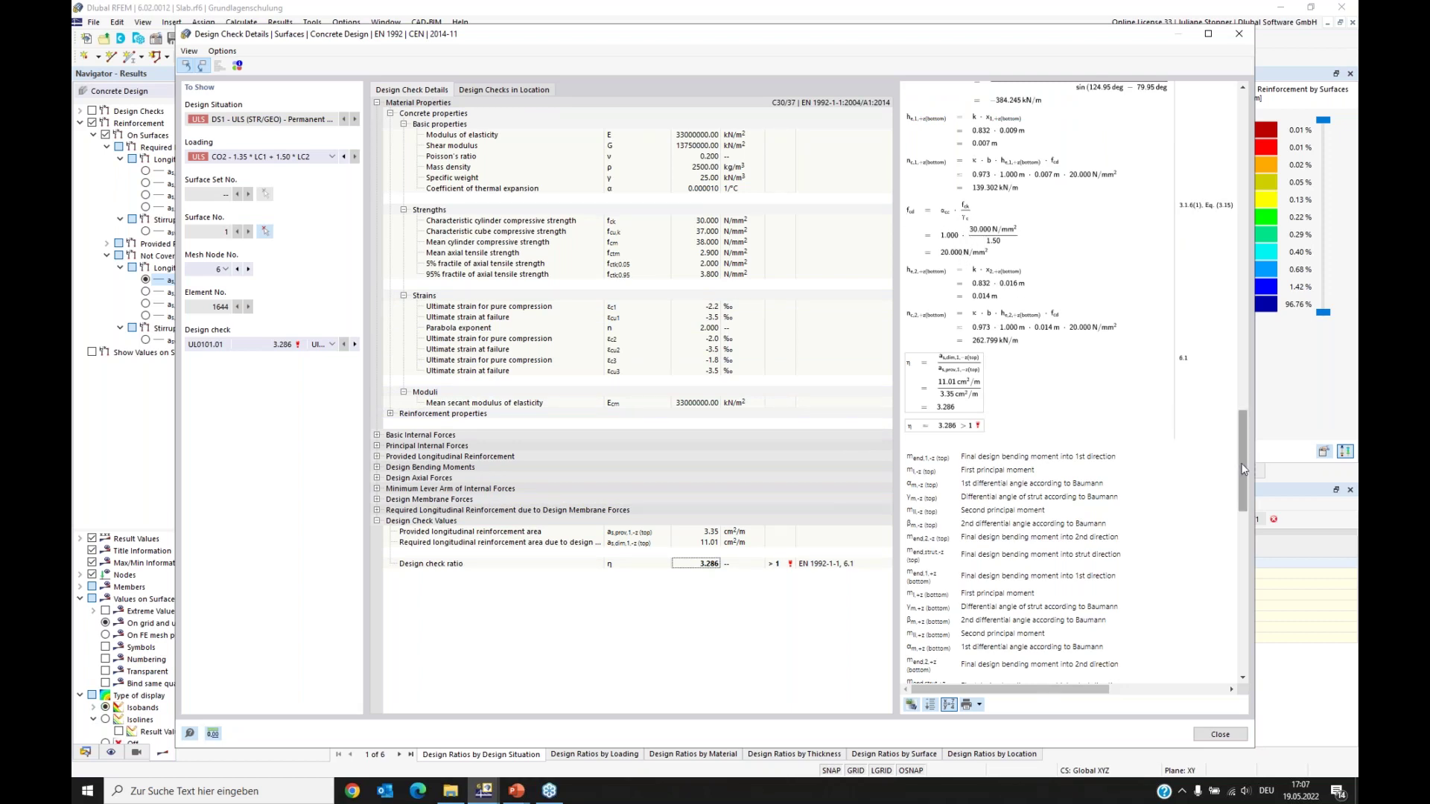
Step: Review the formulas and the minimum lever arm values of internal forces in the design check details, and close the details
left_click_drag(1240, 468, 1241, 454)
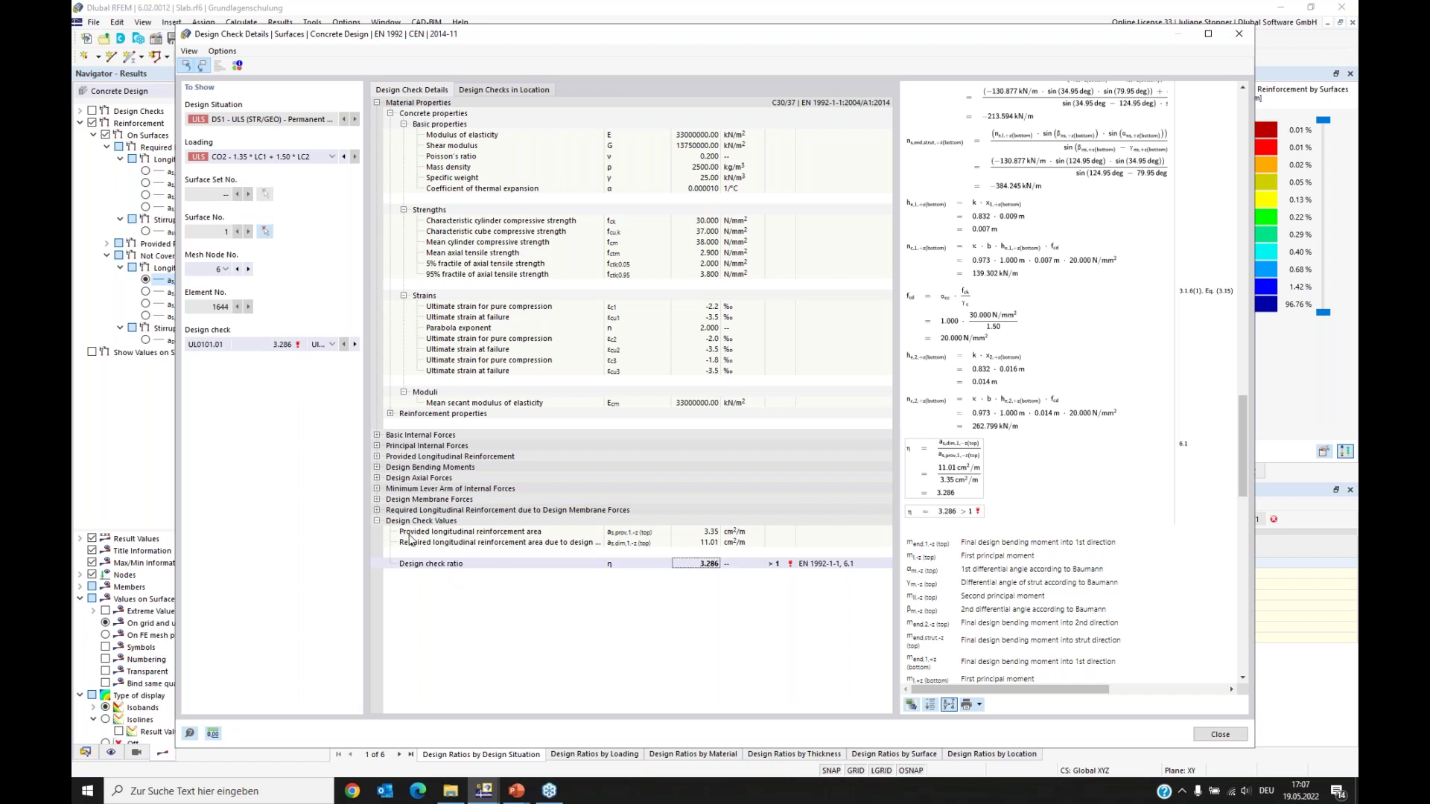
left_click(378, 490)
left_click(377, 489)
left_click(660, 523)
left_click(693, 513)
left_click(694, 521)
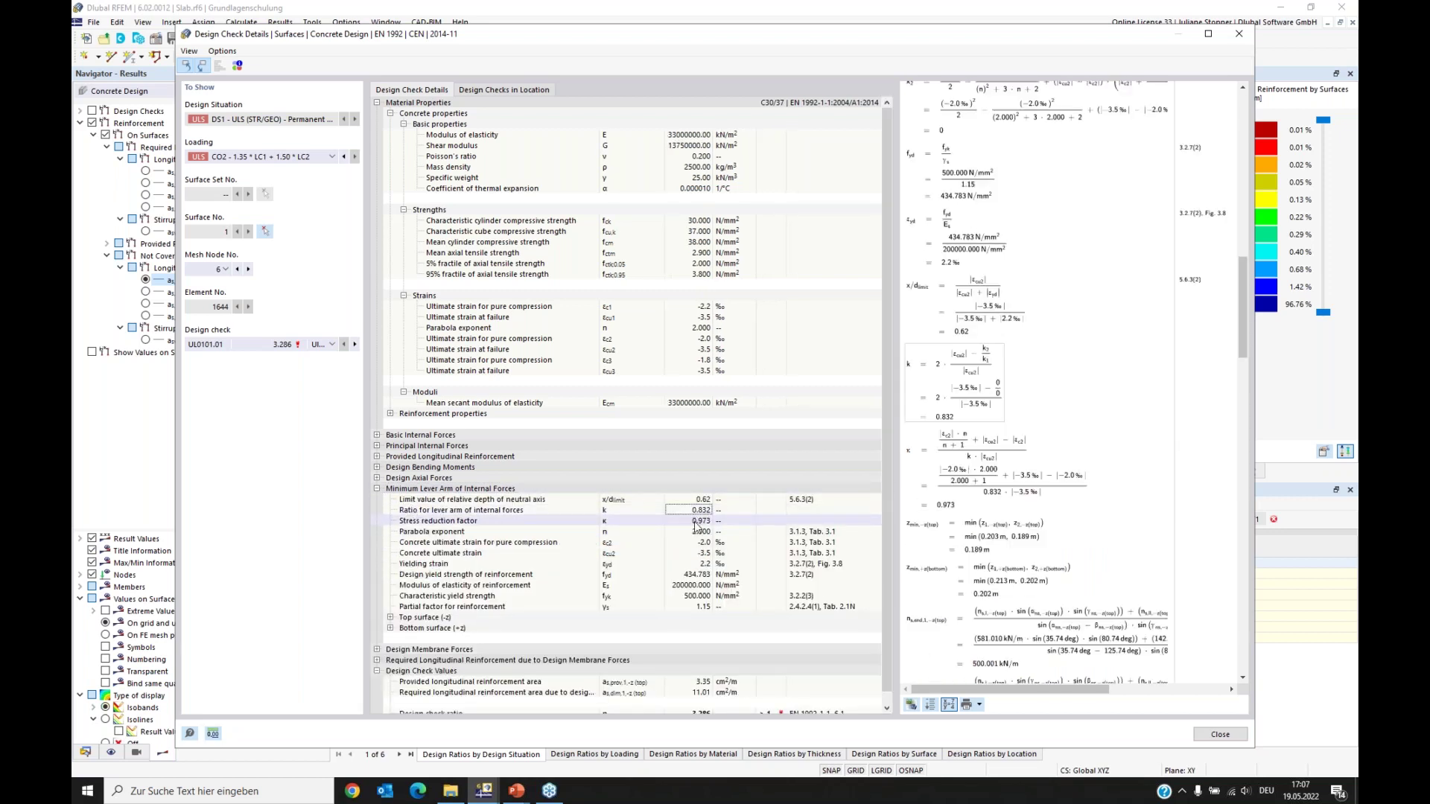
left_click(699, 532)
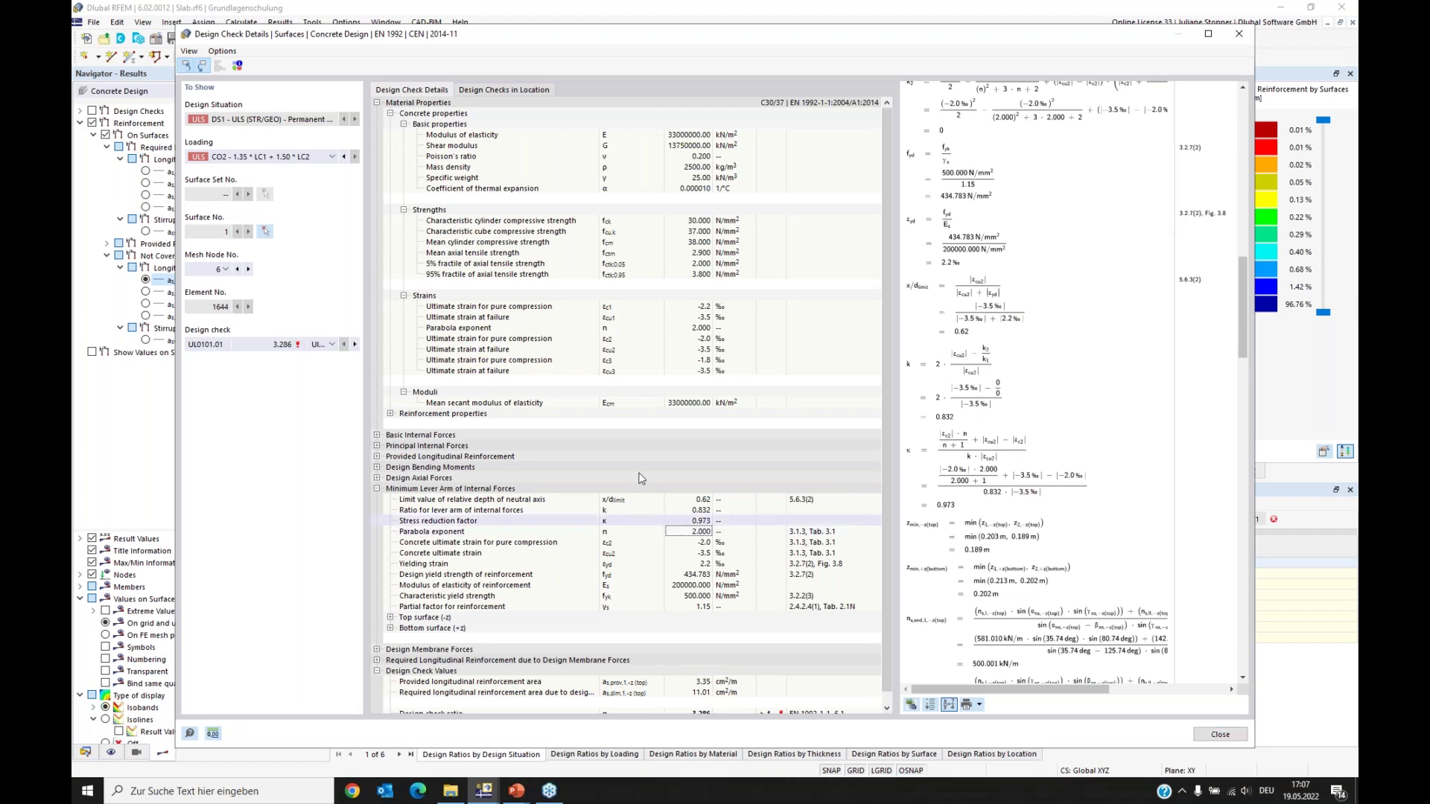
left_click(1220, 735)
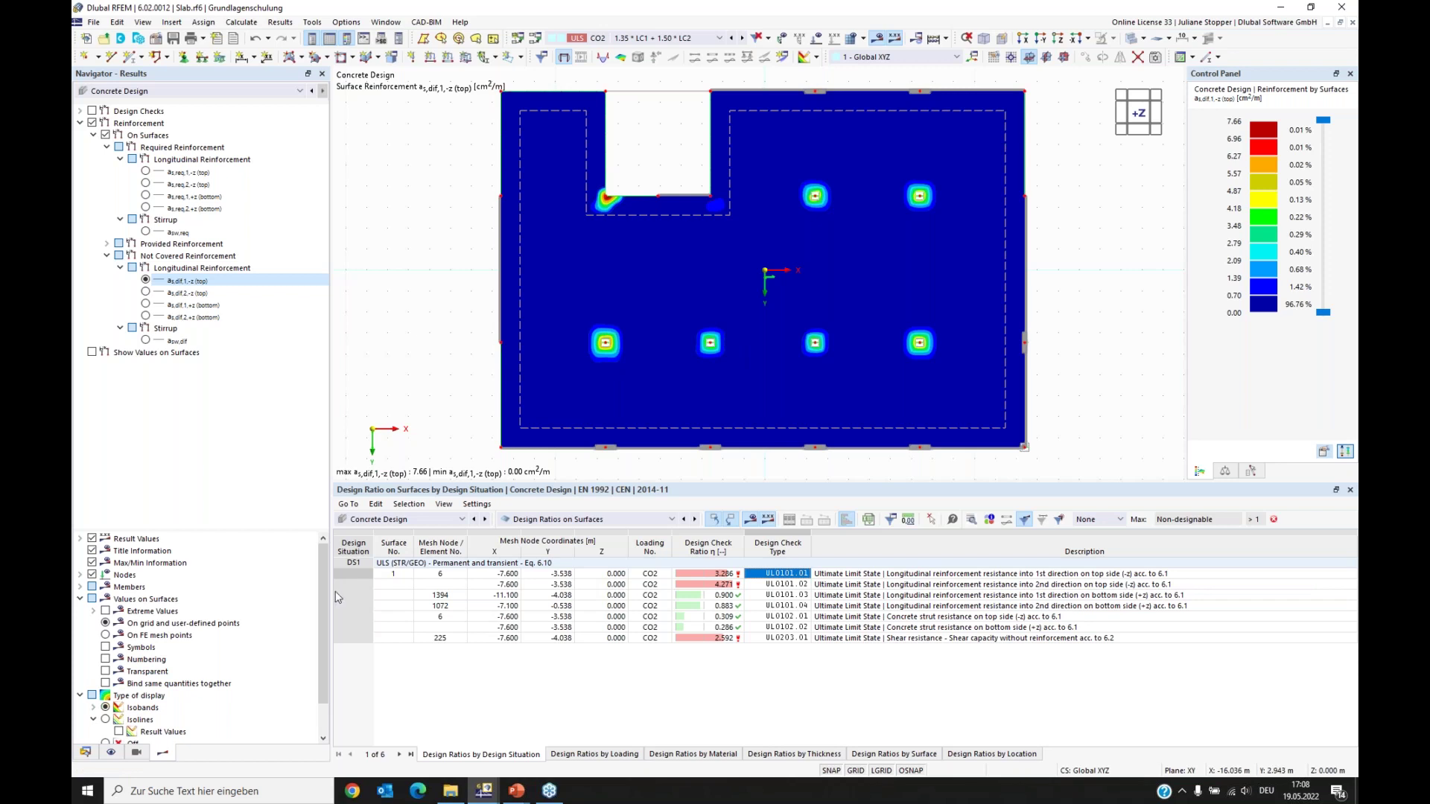
Step: Create a new Free Rectangular surface reinforcement assigned to the top (-z) only, with additional transverse reinforcement
left_click(87, 754)
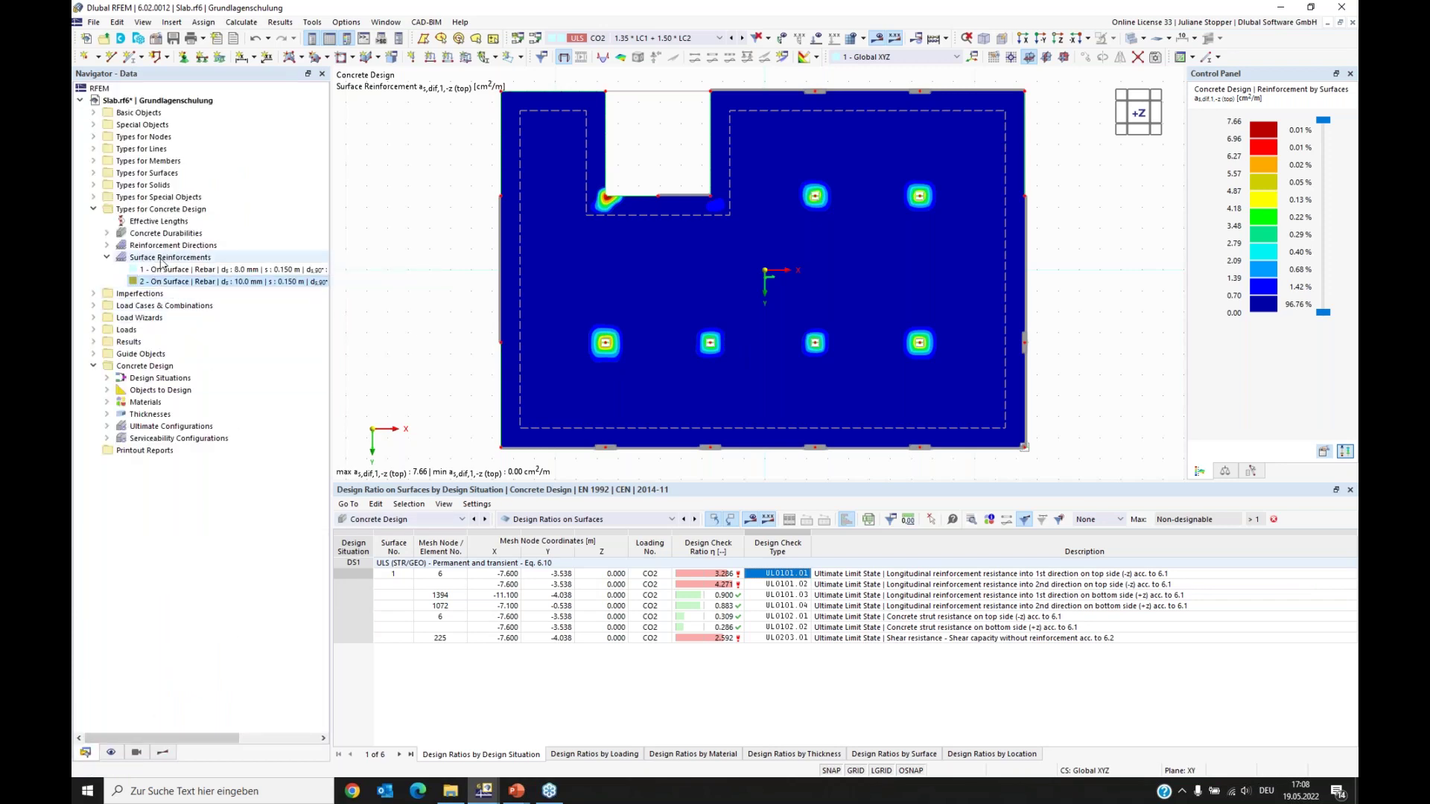
right_click(154, 260)
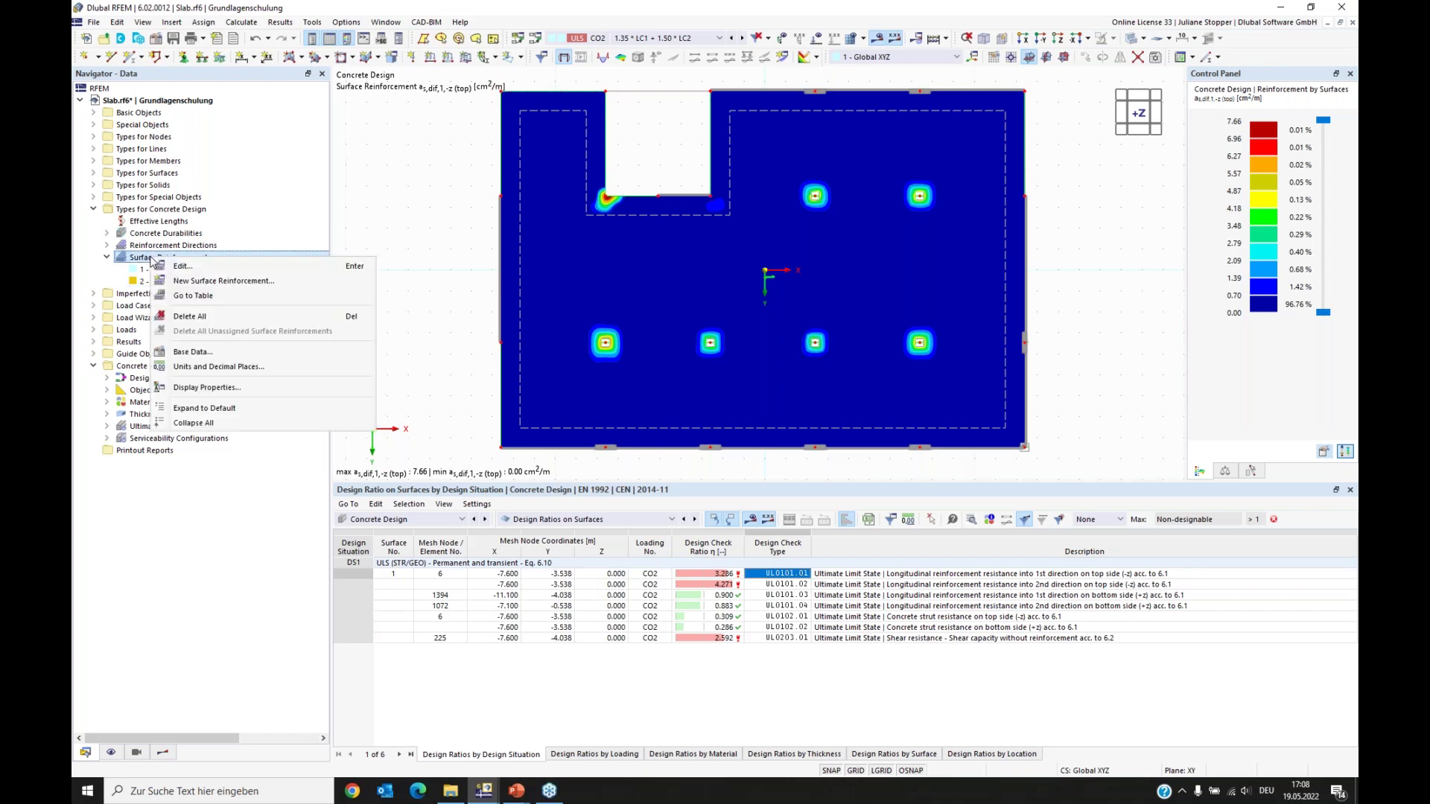
left_click(198, 282)
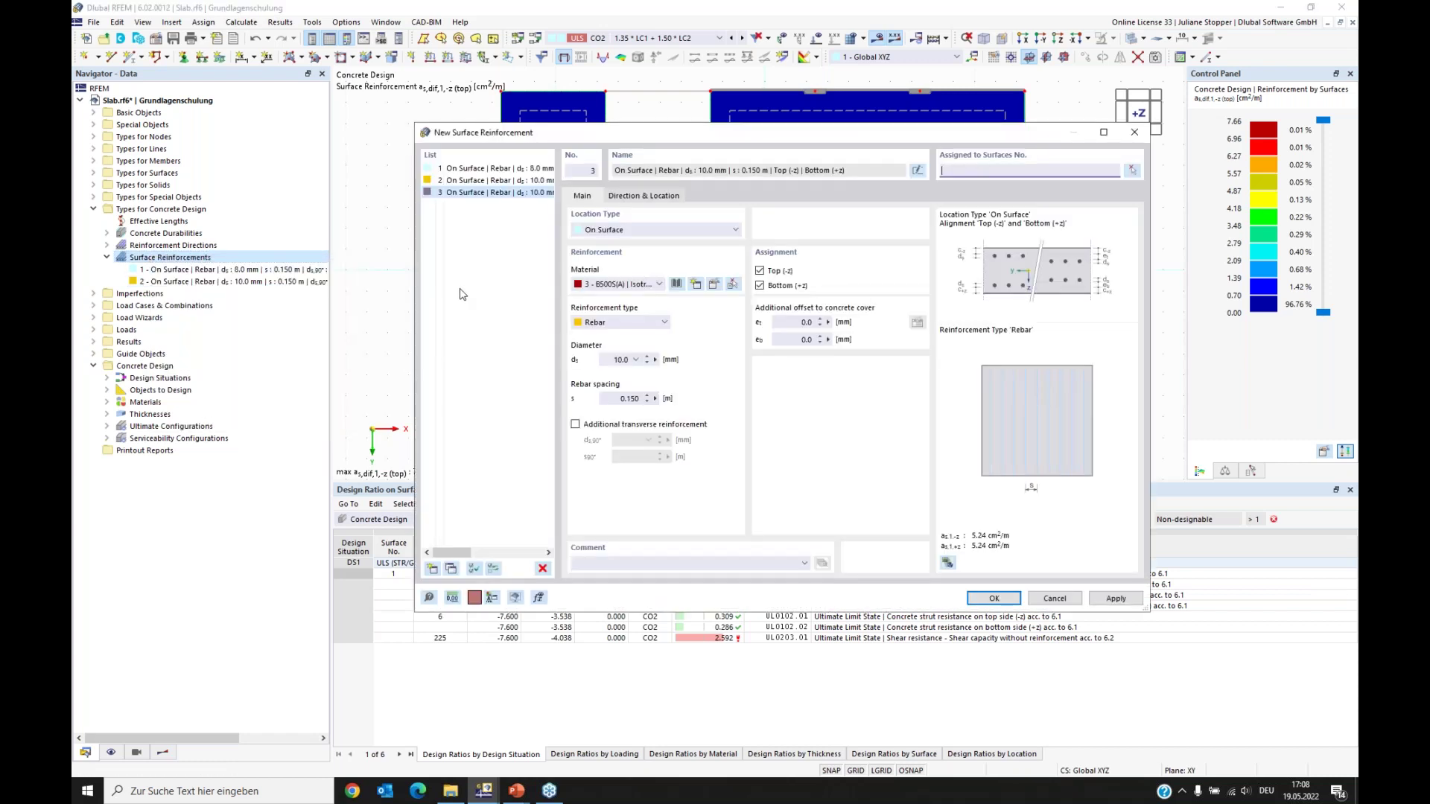
left_click(641, 232)
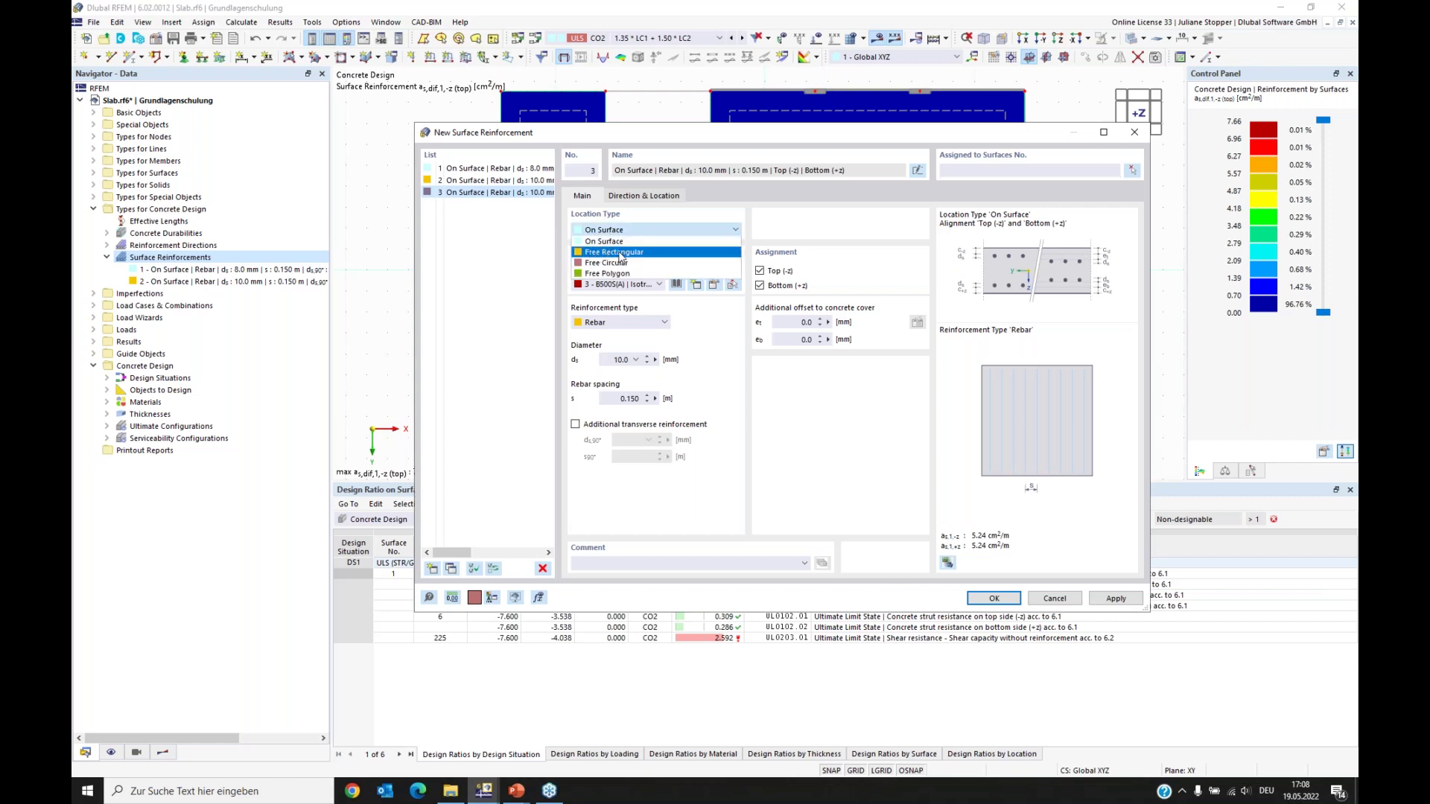
left_click(626, 253)
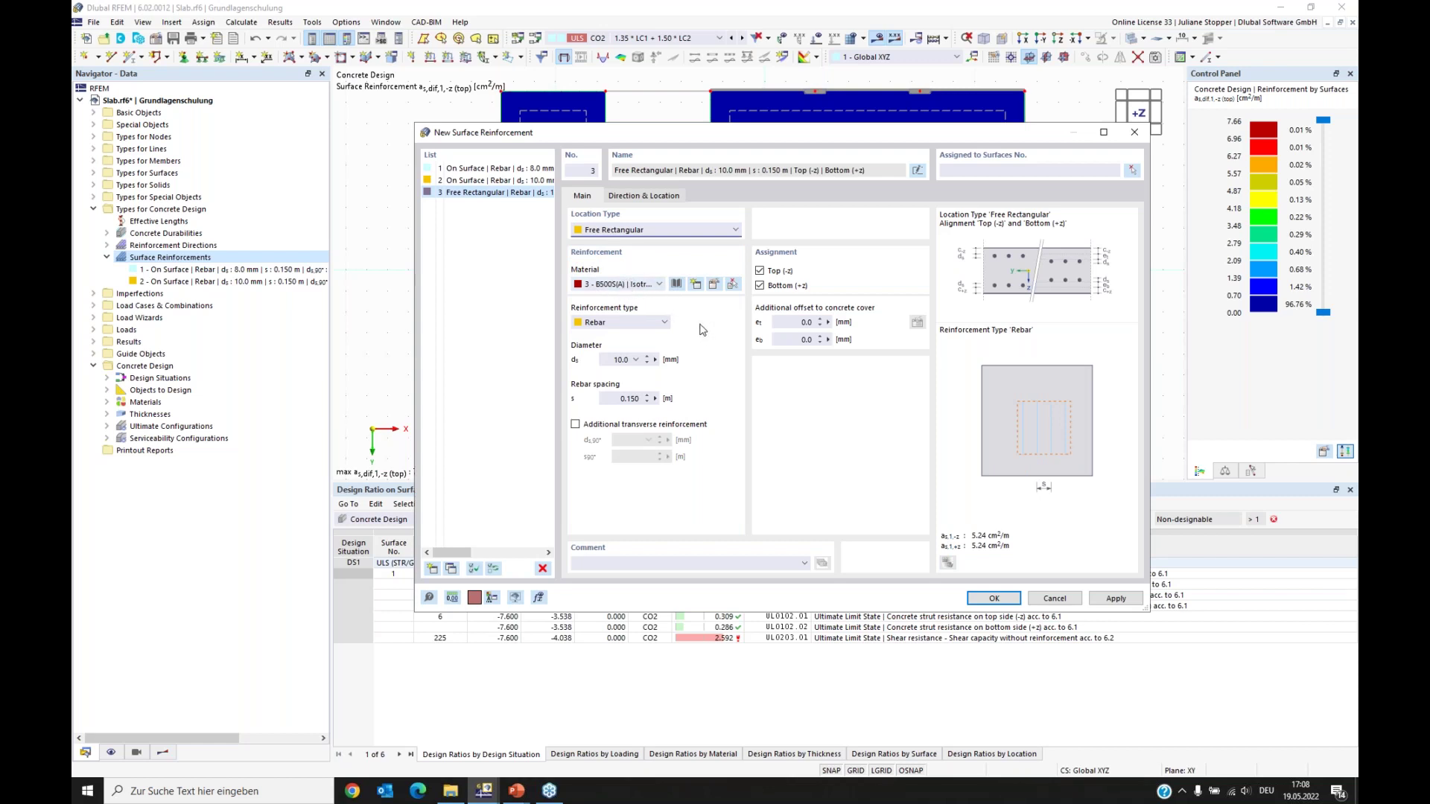
left_click(760, 286)
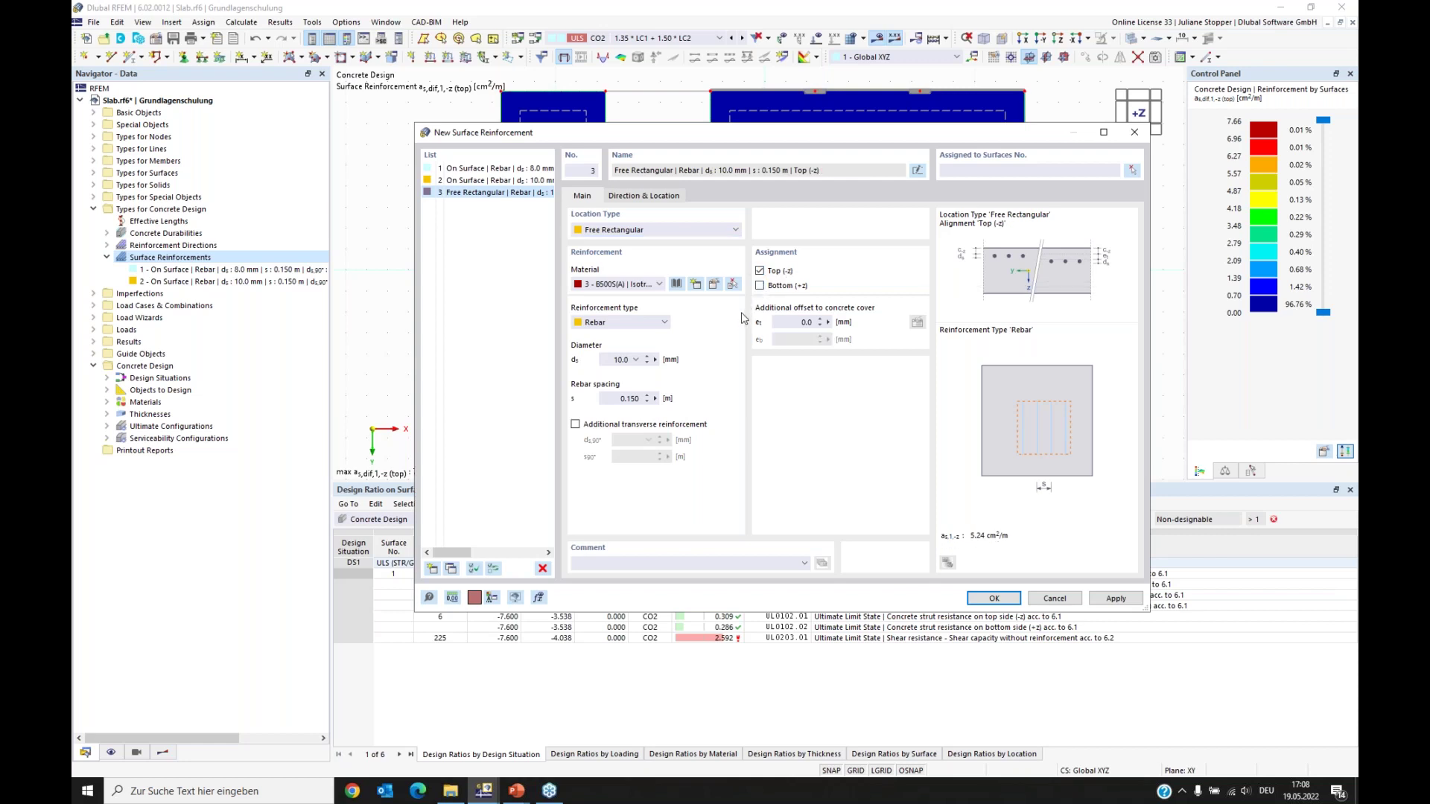
left_click(576, 425)
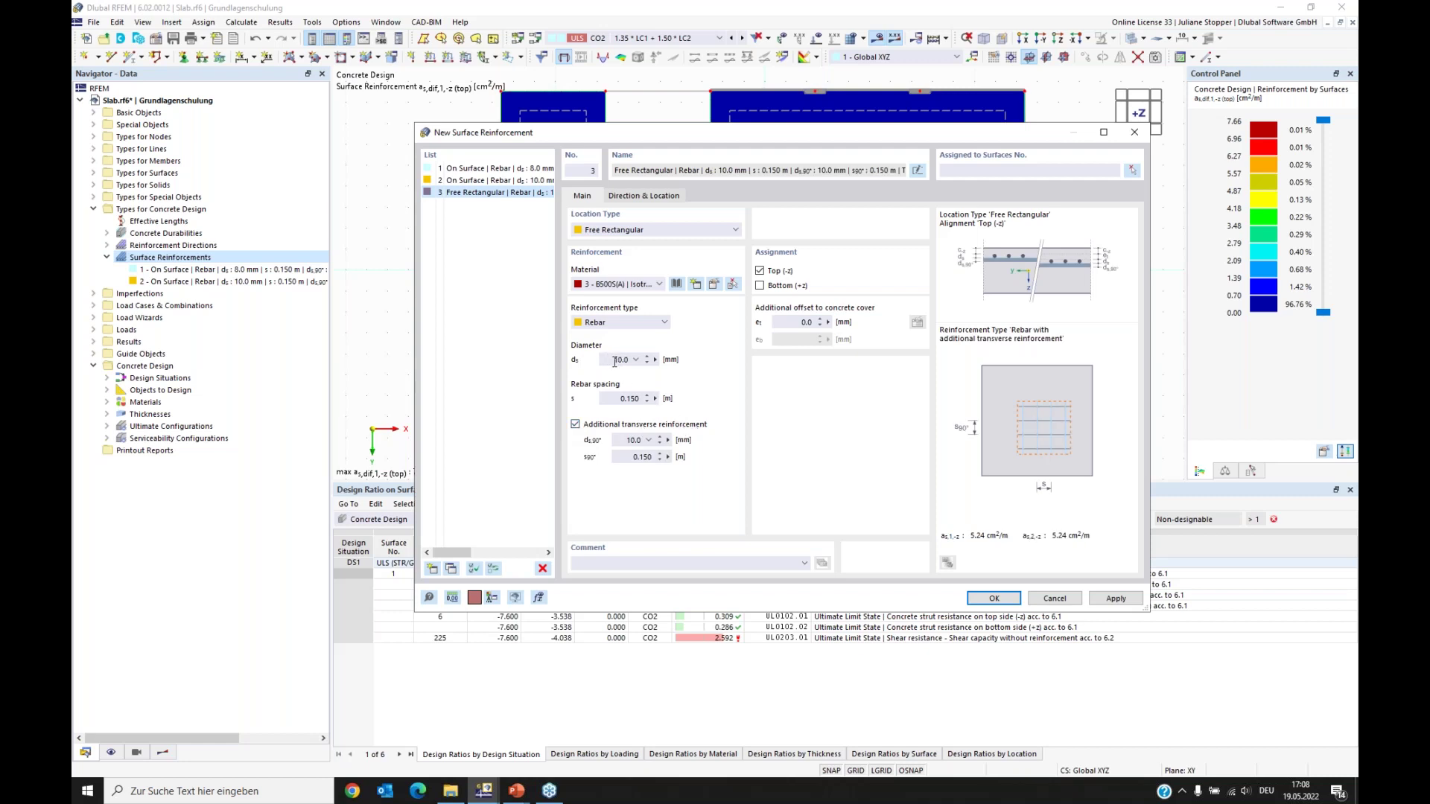
Step: Set the main and transverse bar diameters to 16 mm and both rebar spacings to 0.100 m
left_click_drag(619, 360, 621, 360)
left_click_drag(632, 440, 632, 398)
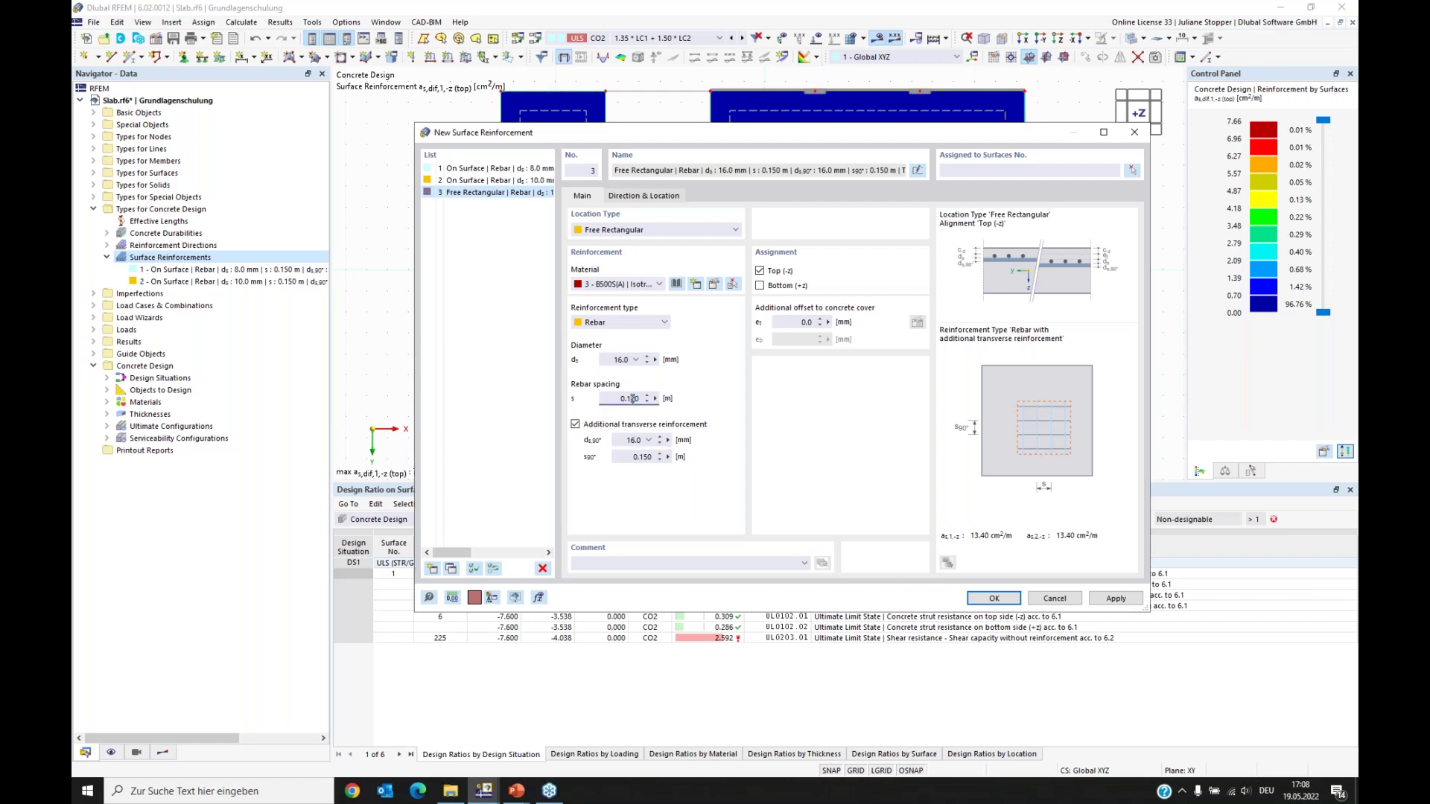
left_click(644, 457)
type("0")
Step: Define the reinforcement location by center and sides, keep direction as,1, and place the center on column node No. 18
left_click(645, 197)
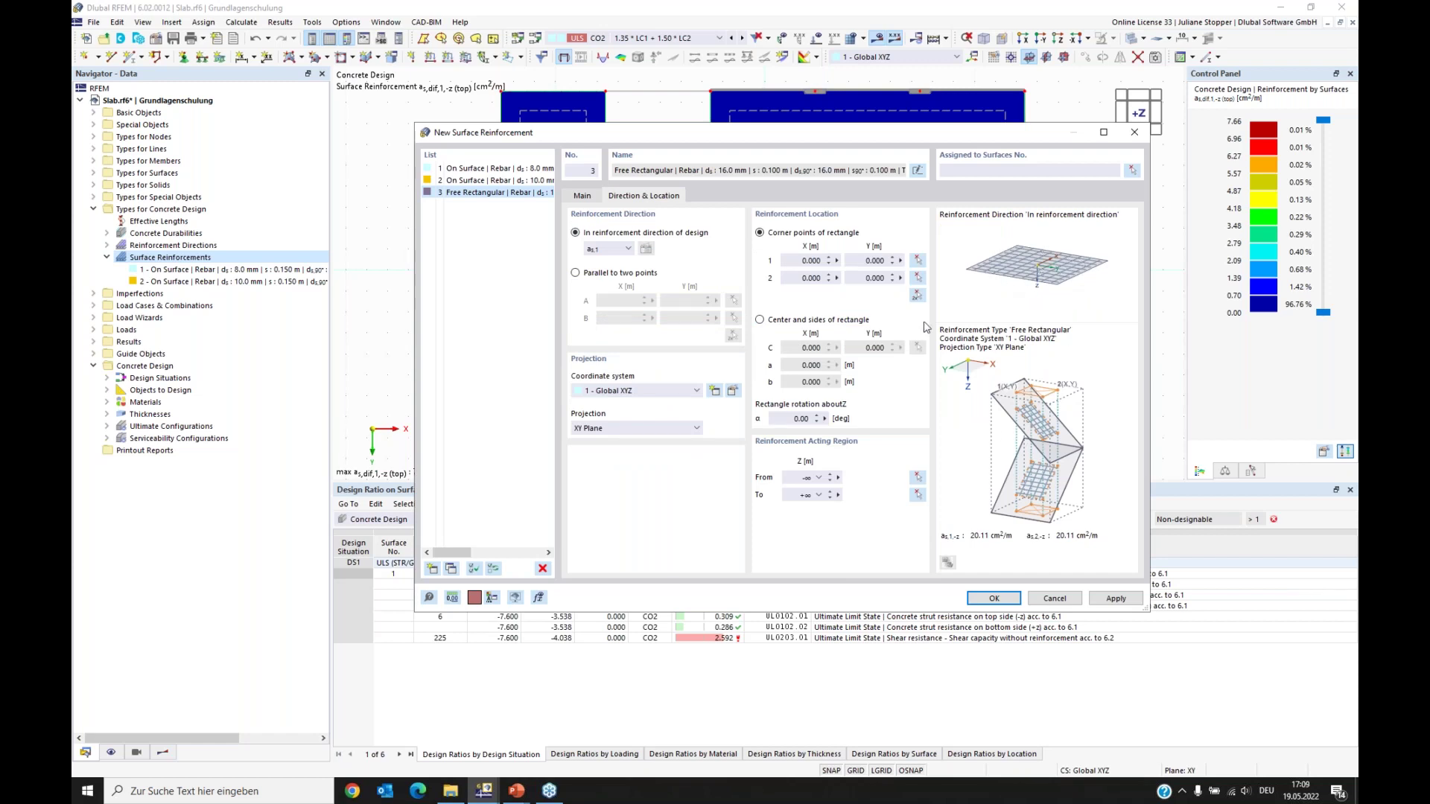
left_click(630, 249)
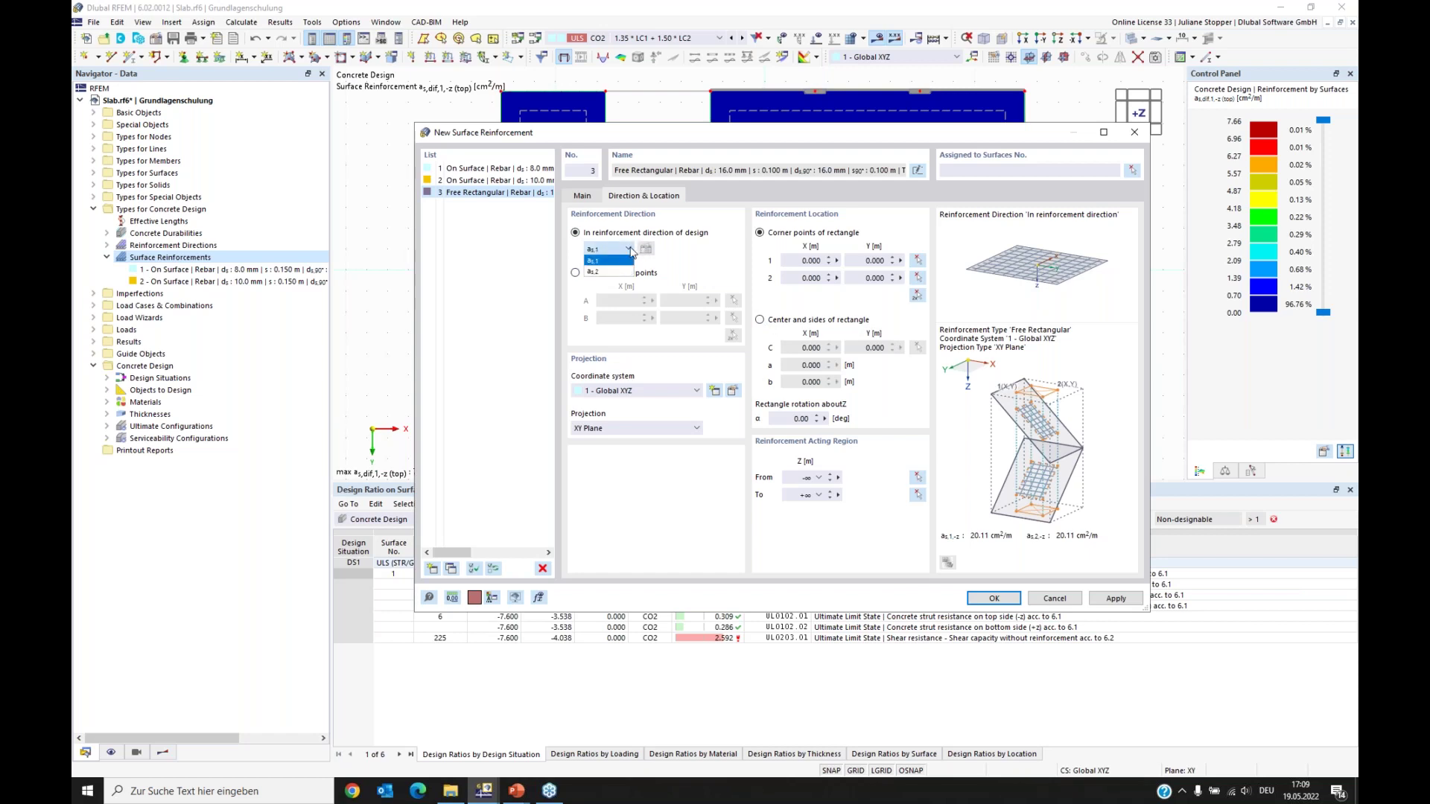
left_click(699, 260)
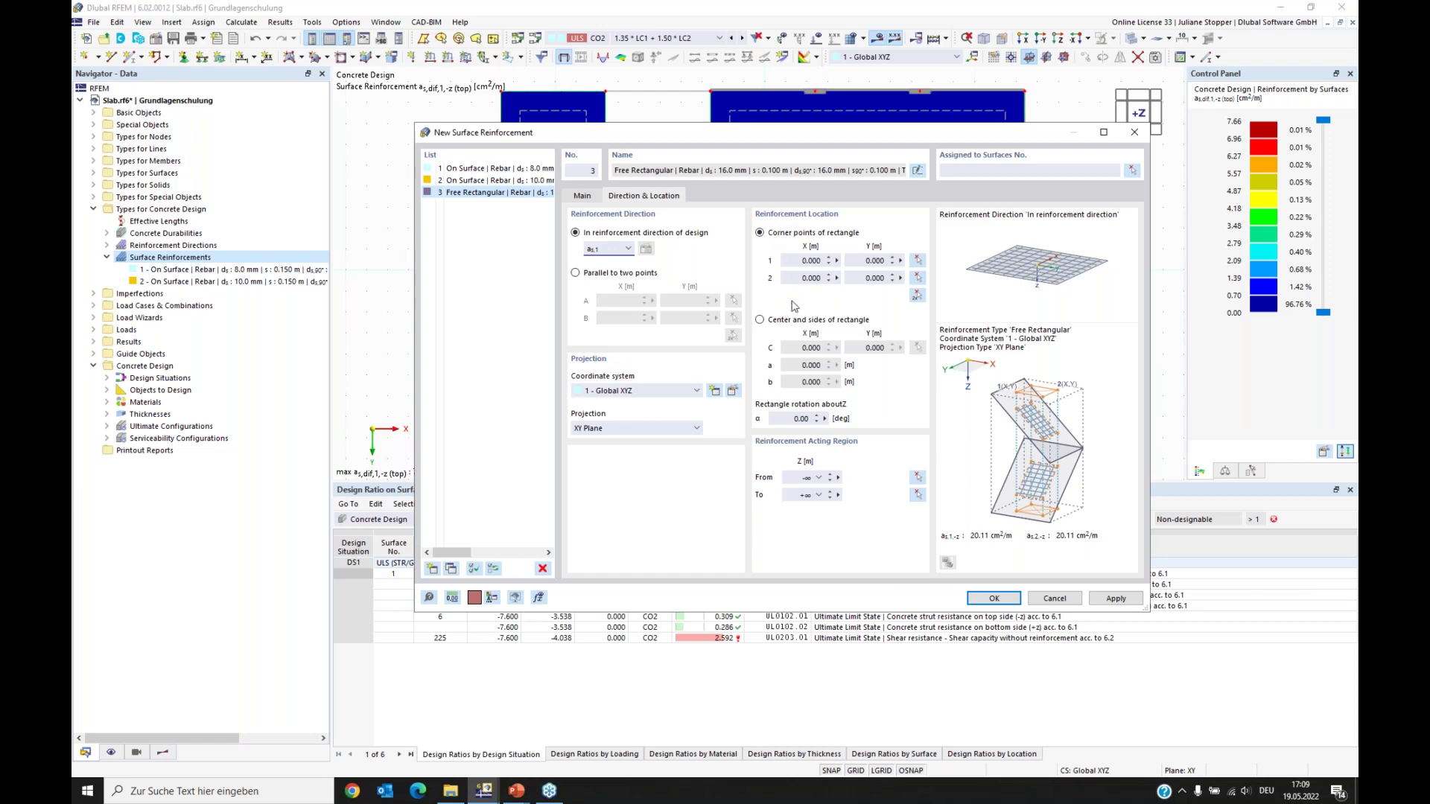
left_click(759, 321)
left_click(919, 348)
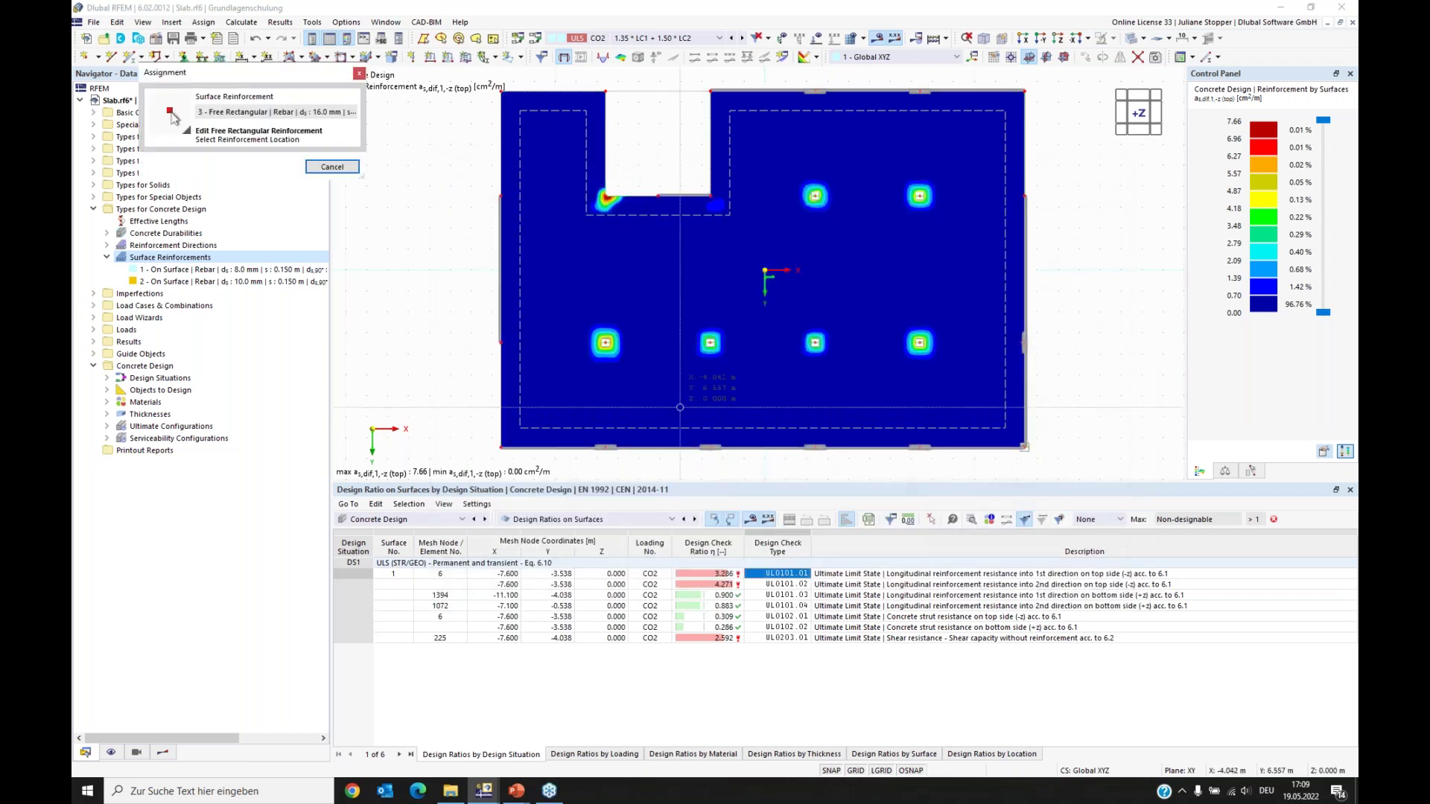
scroll(599, 341, "up", 5)
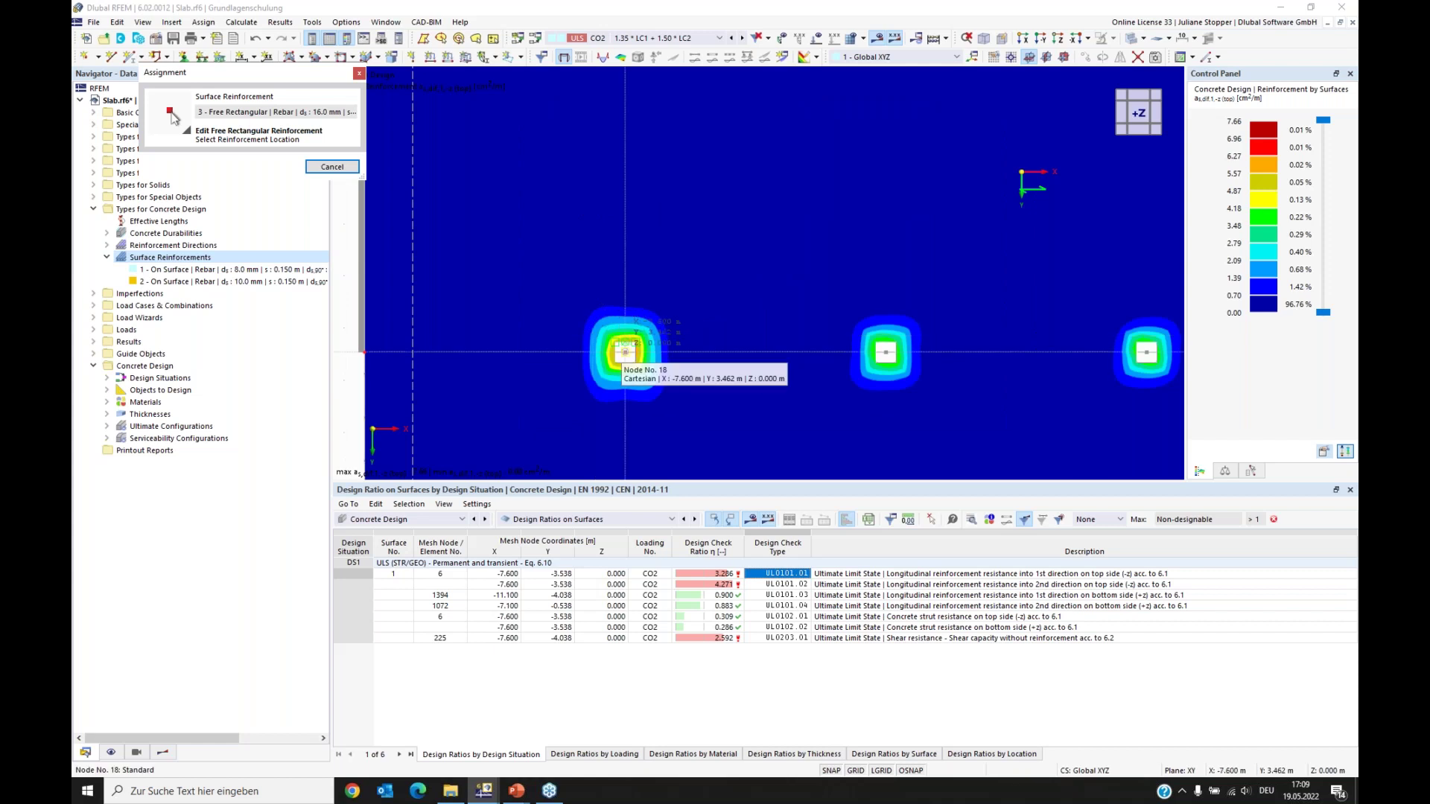
left_click(625, 353)
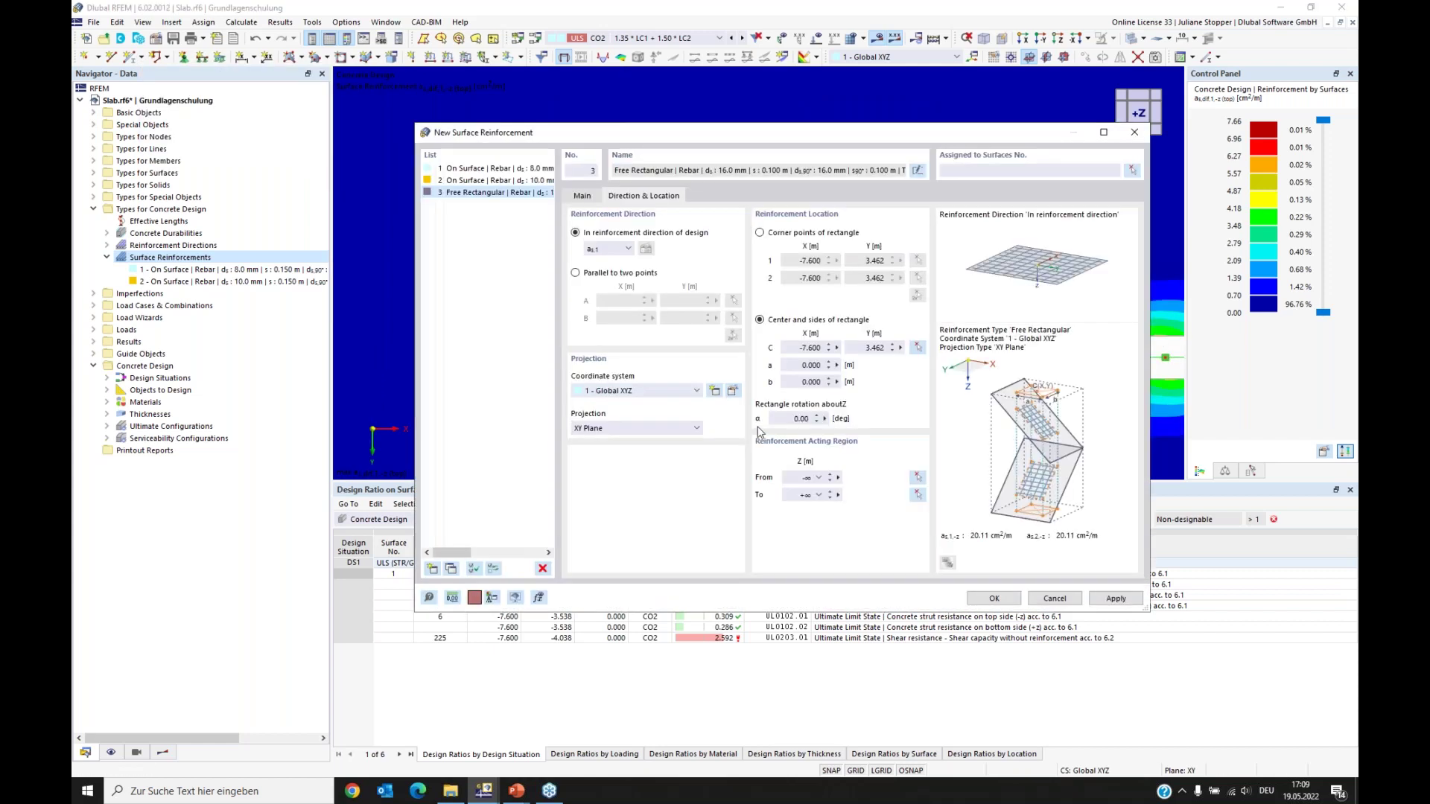
Step: Set the rectangle sides to a = 3 m and b = 4 m, assign the reinforcement to surface 1 and save it
left_click(810, 366)
type("3")
left_click(798, 382)
type("4")
left_click(799, 419)
left_click(996, 169)
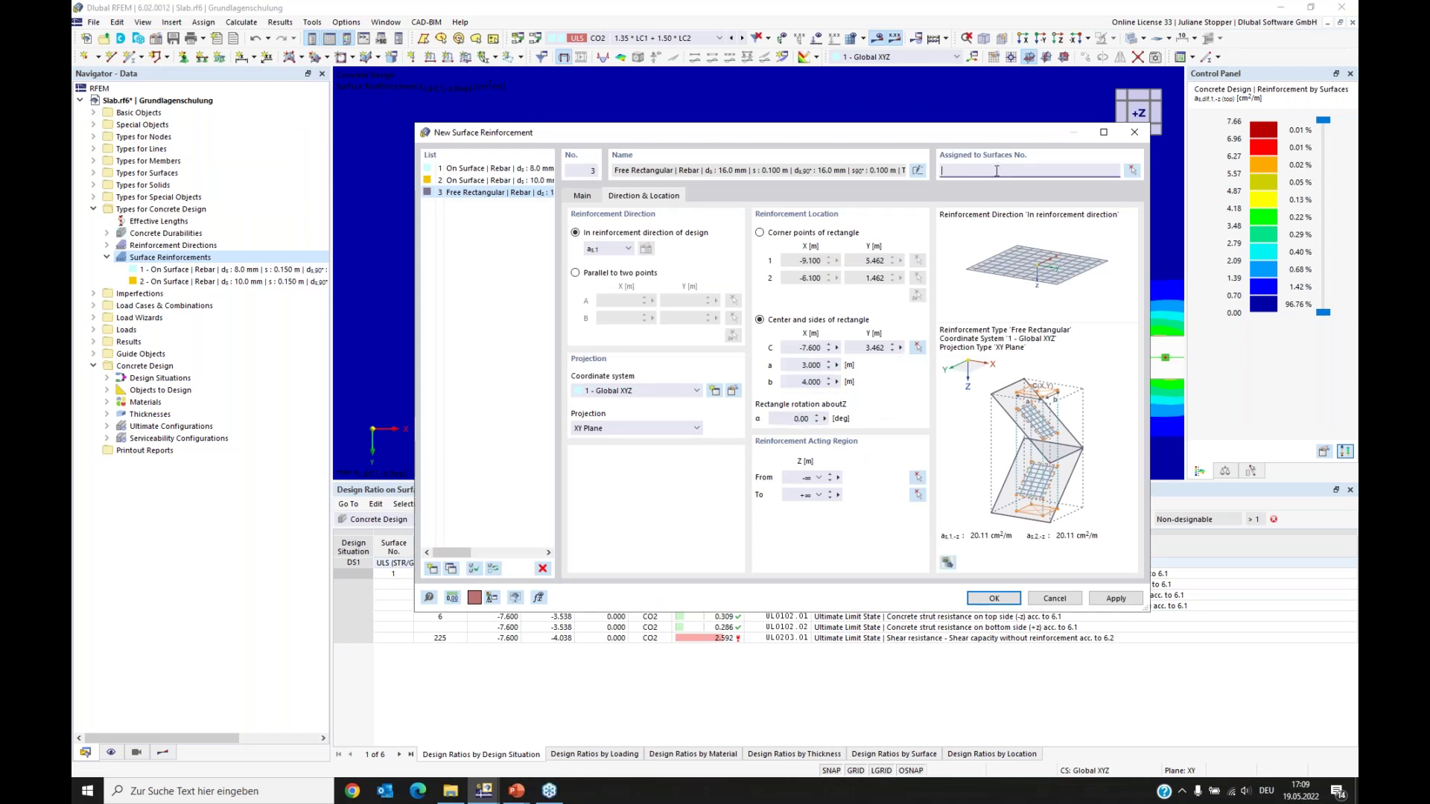
left_click(998, 599)
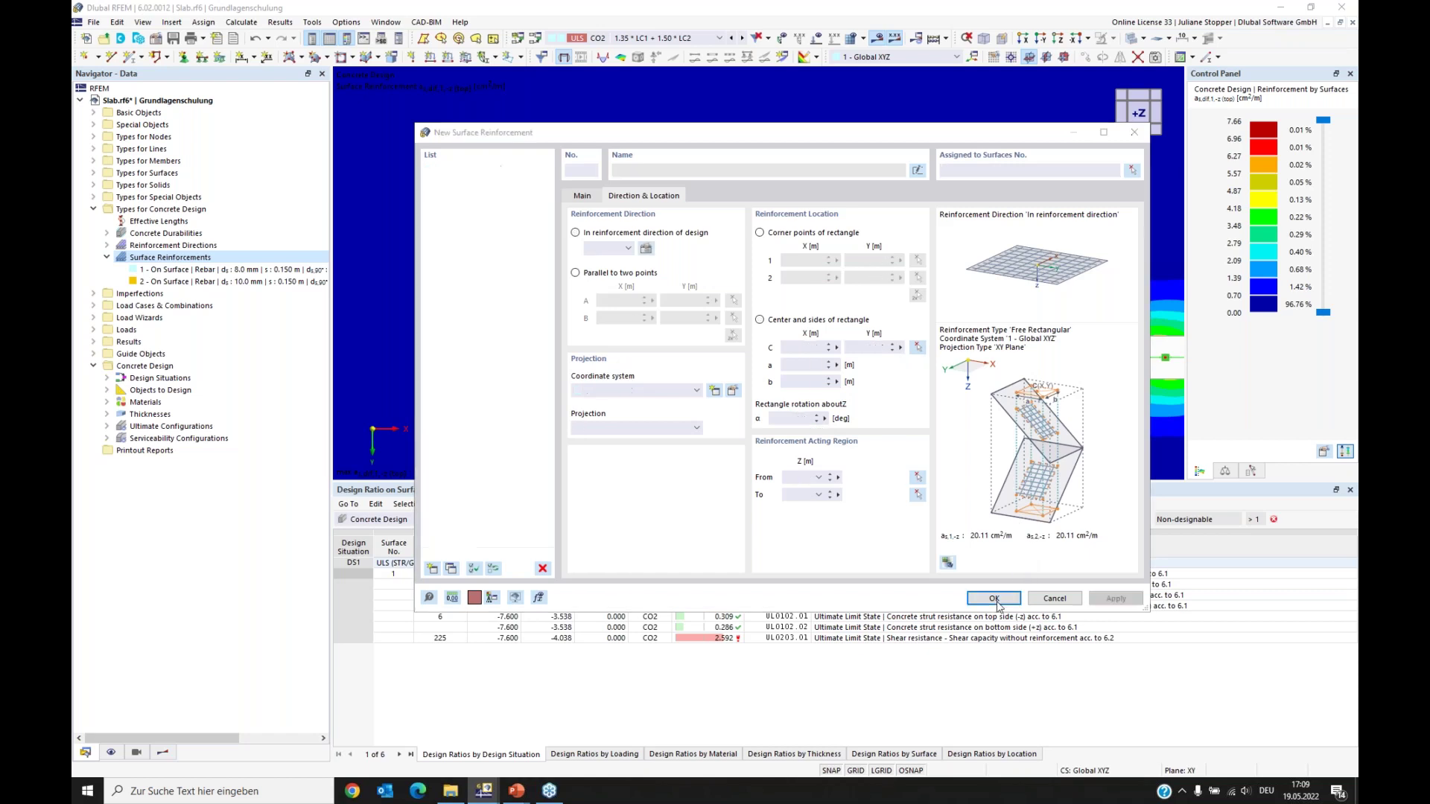
left_click(771, 454)
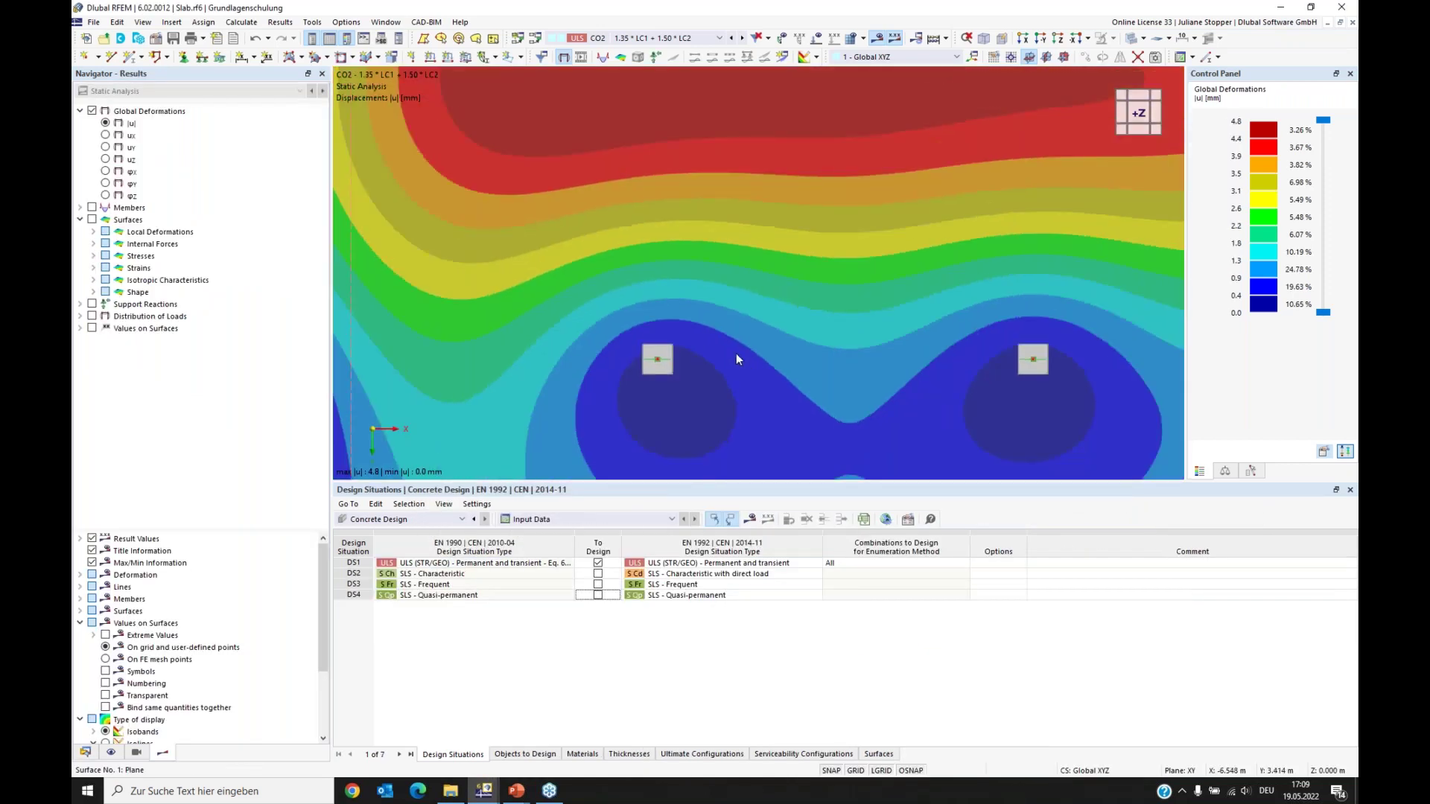
Step: Hide the deformation results and display the concrete design types in the model, with the On Surface reinforcement hidden
left_click(877, 40)
scroll(914, 311, "down", 3)
middle_click_drag(980, 316, 745, 358)
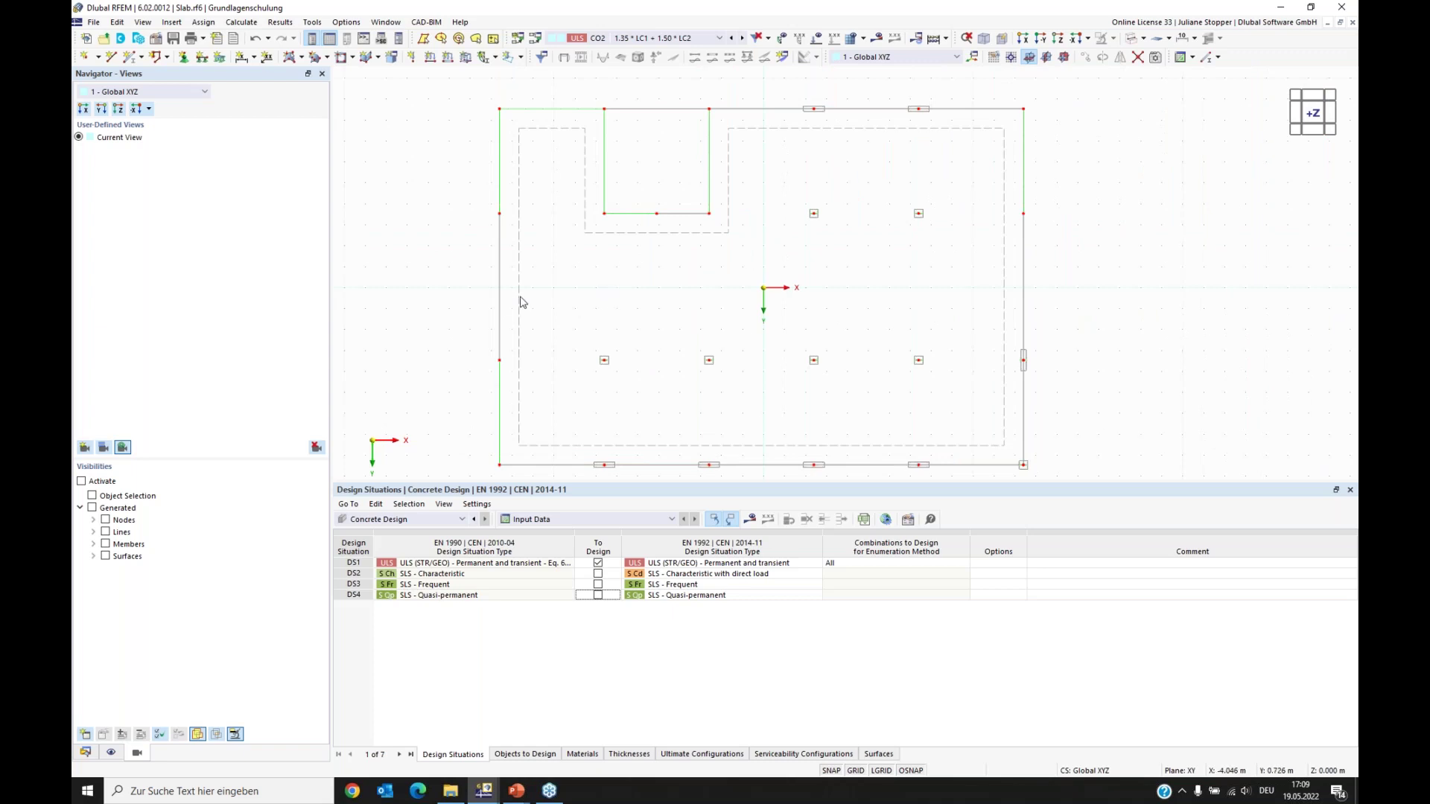
left_click(111, 752)
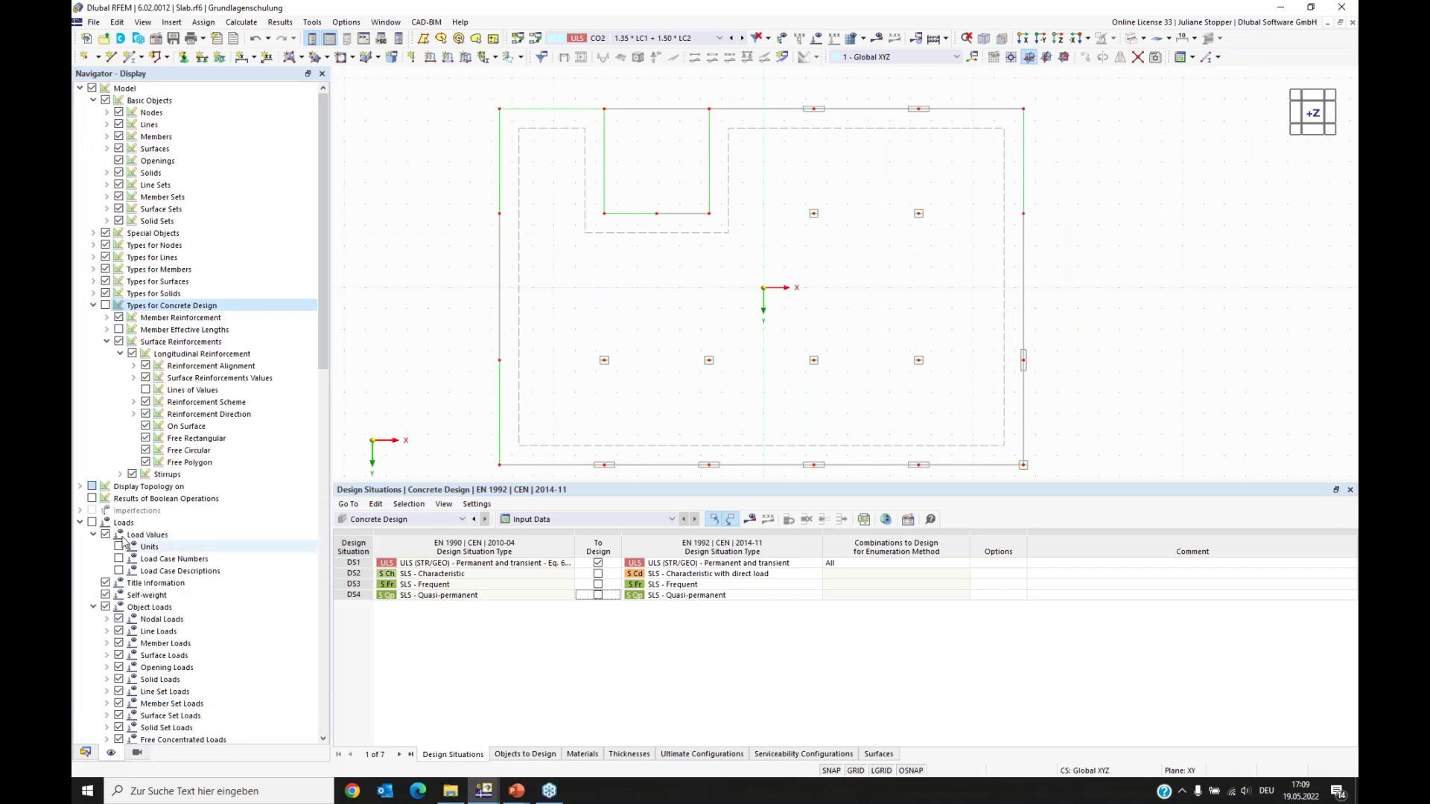
left_click(106, 306)
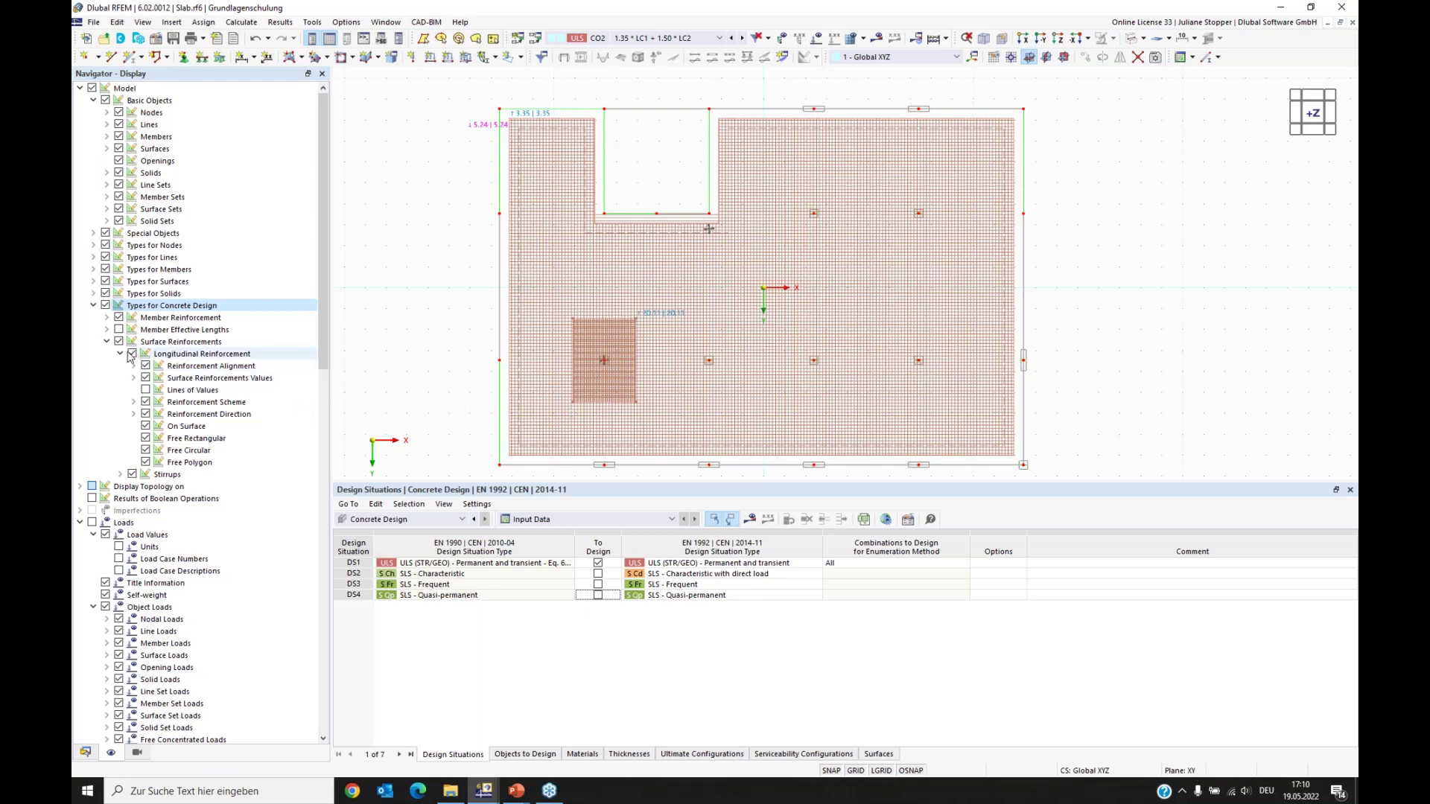
left_click(145, 390)
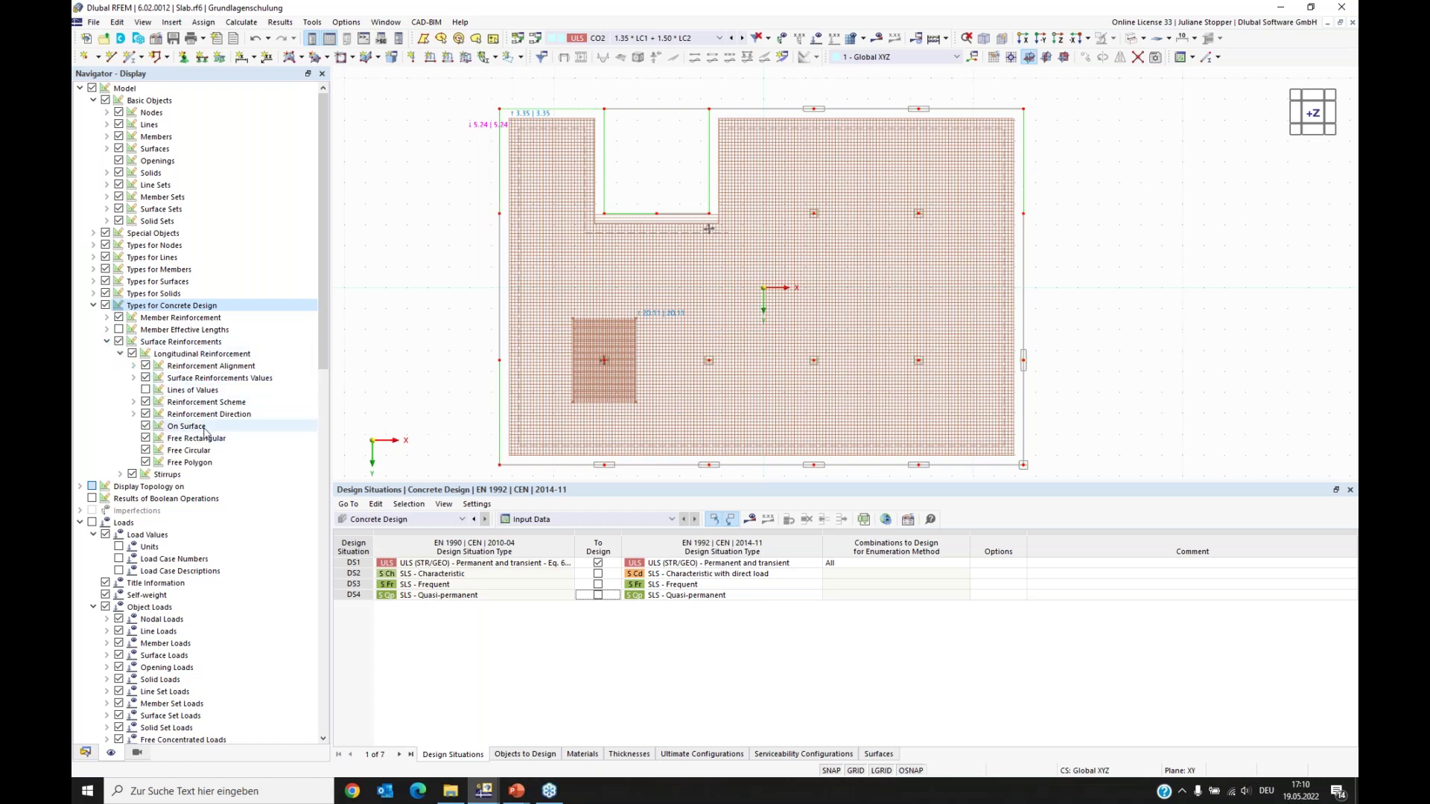
left_click(145, 426)
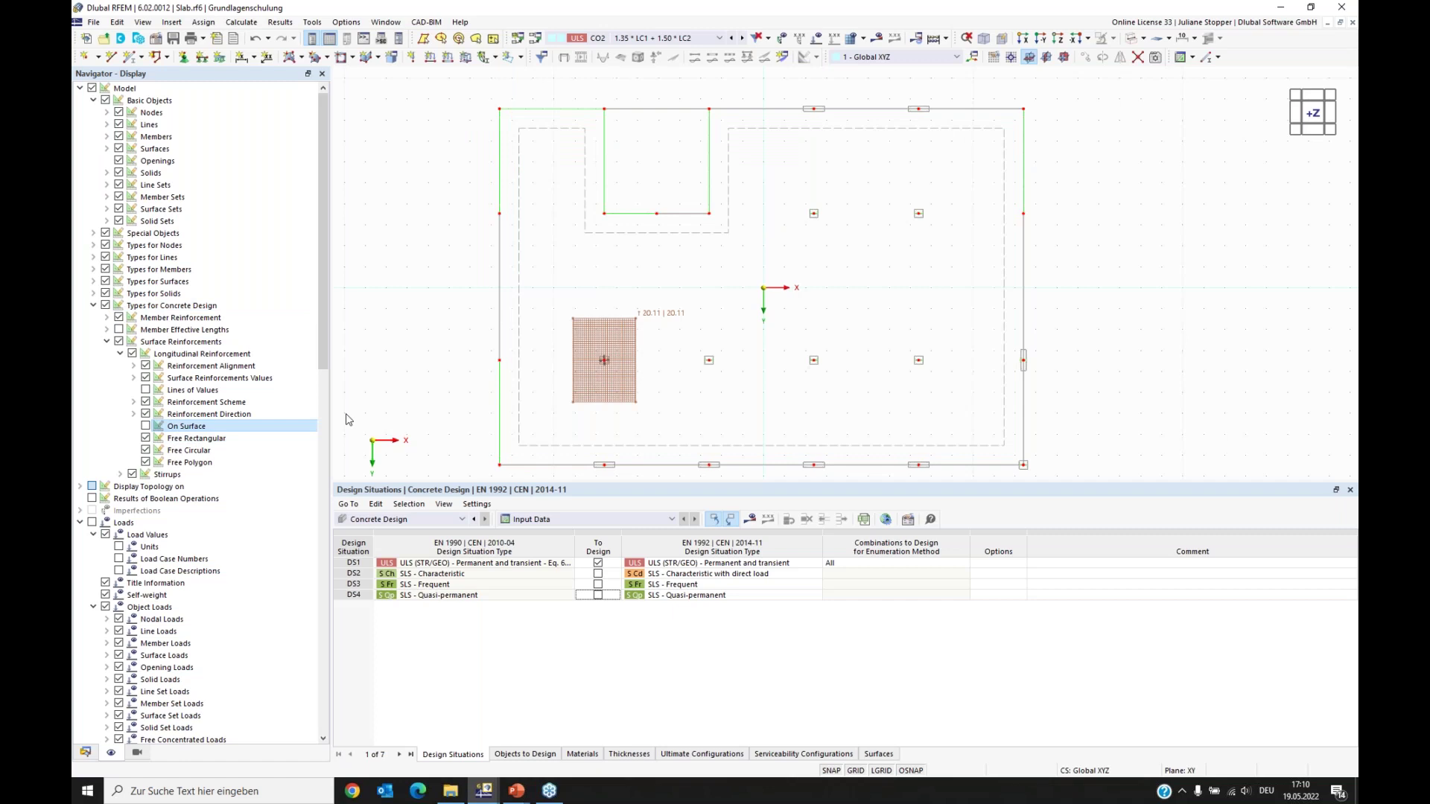
Step: Change the sides of the free rectangular reinforcement to a = 4 m and b = 3 m
double_click(594, 396)
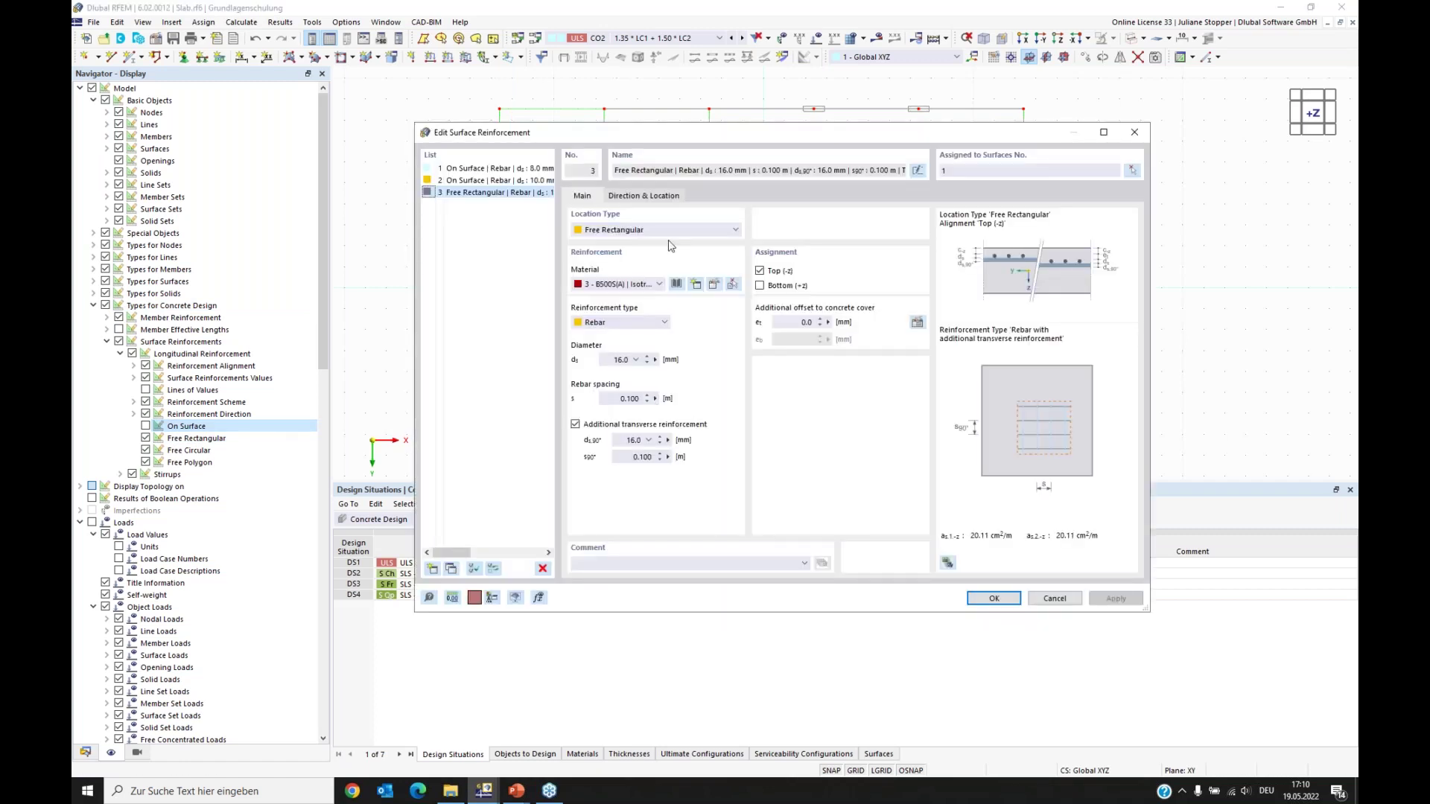
left_click(645, 196)
double_click(792, 365)
type("4")
key("Tab")
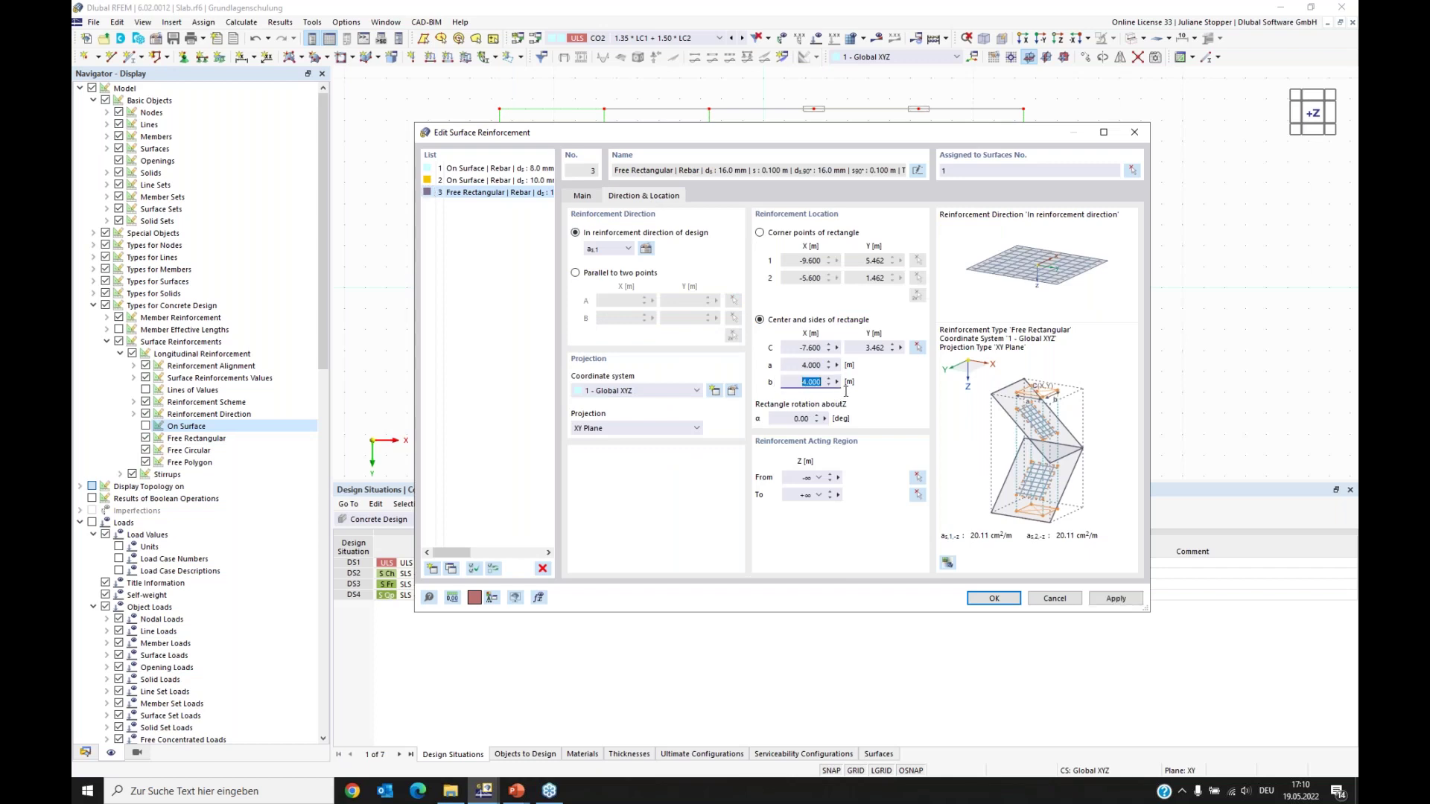
left_click(983, 599)
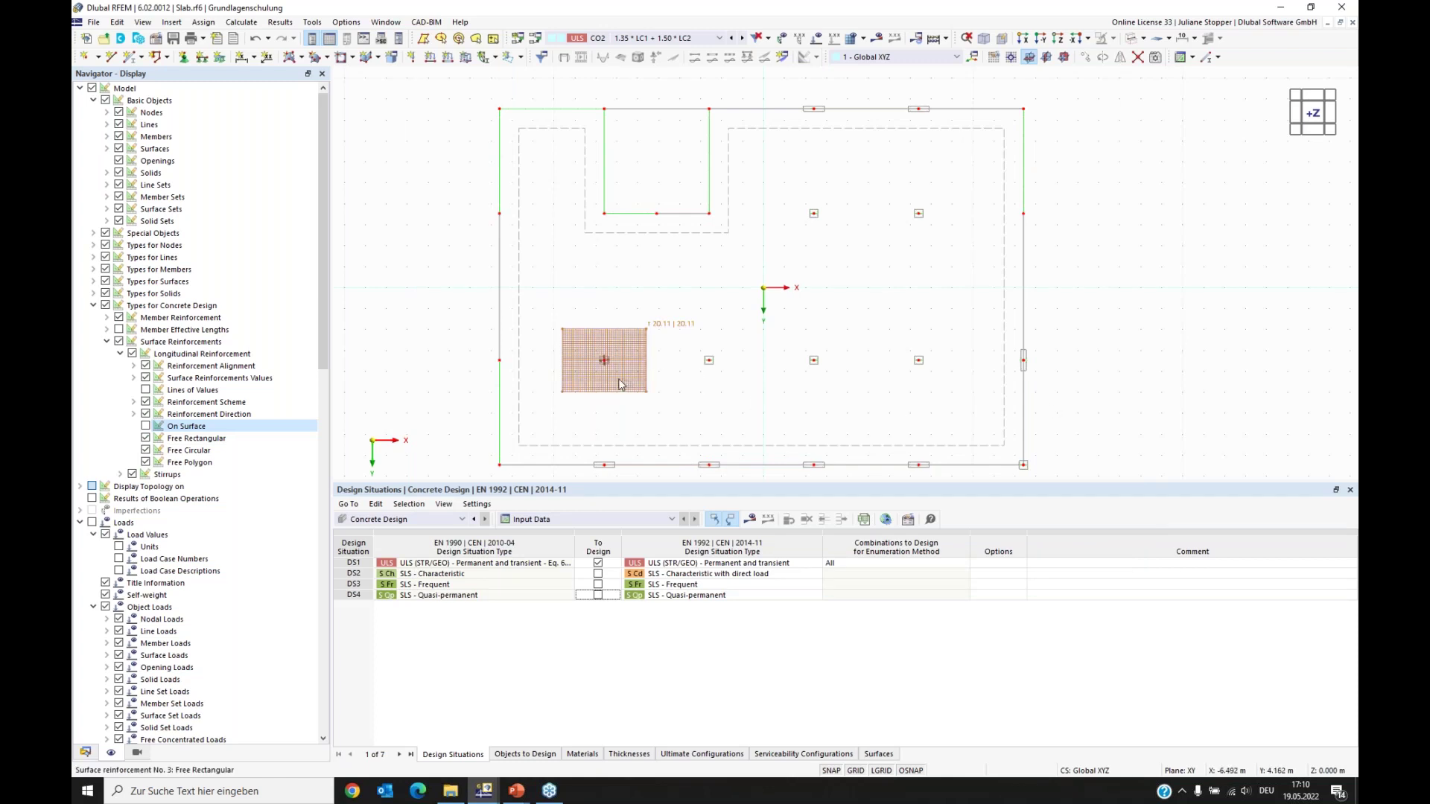
Step: Copy the free rectangular reinforcement in 3 steps with a displacement of X = 5 m, taken between two neighbouring columns, along the column row
left_click(611, 384)
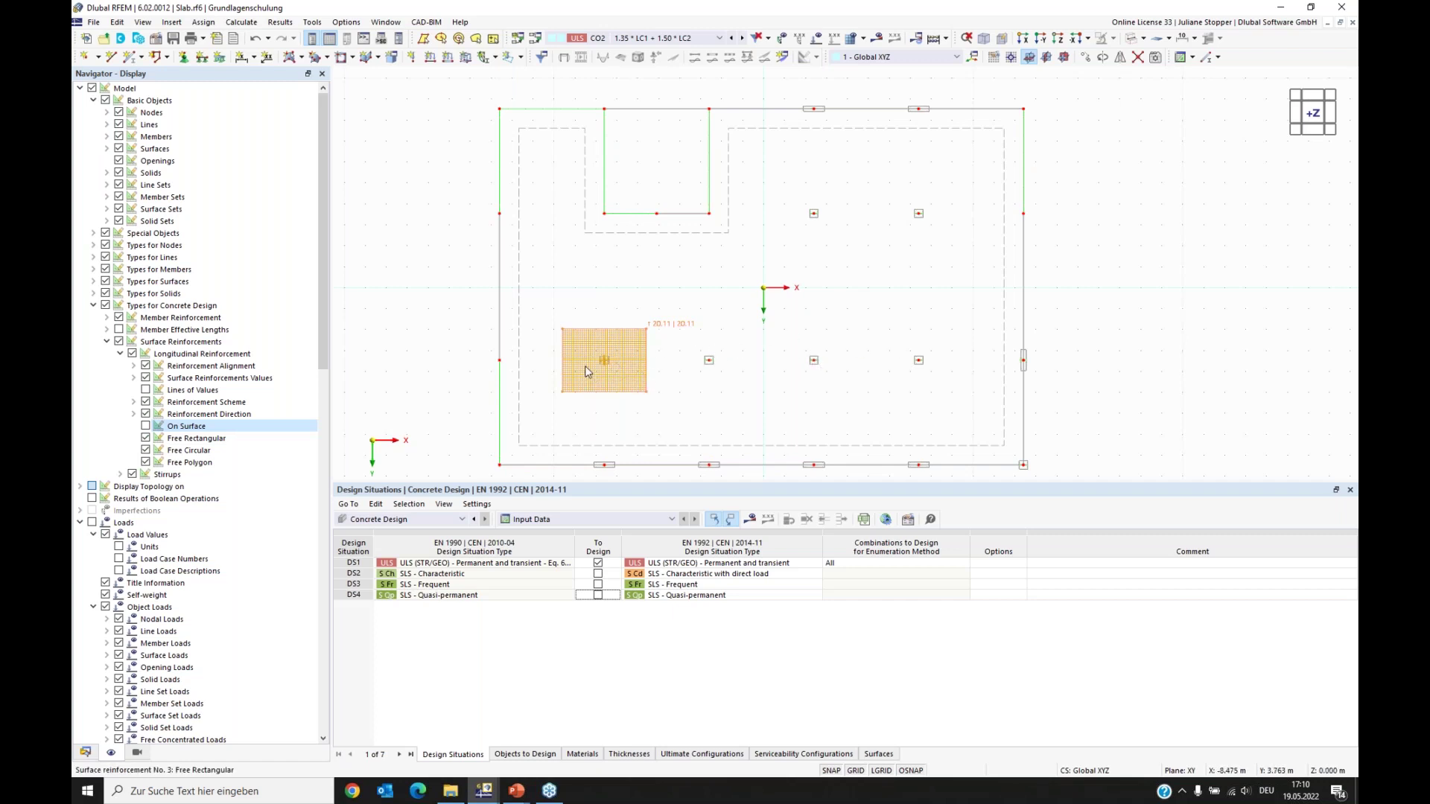
right_click(629, 369)
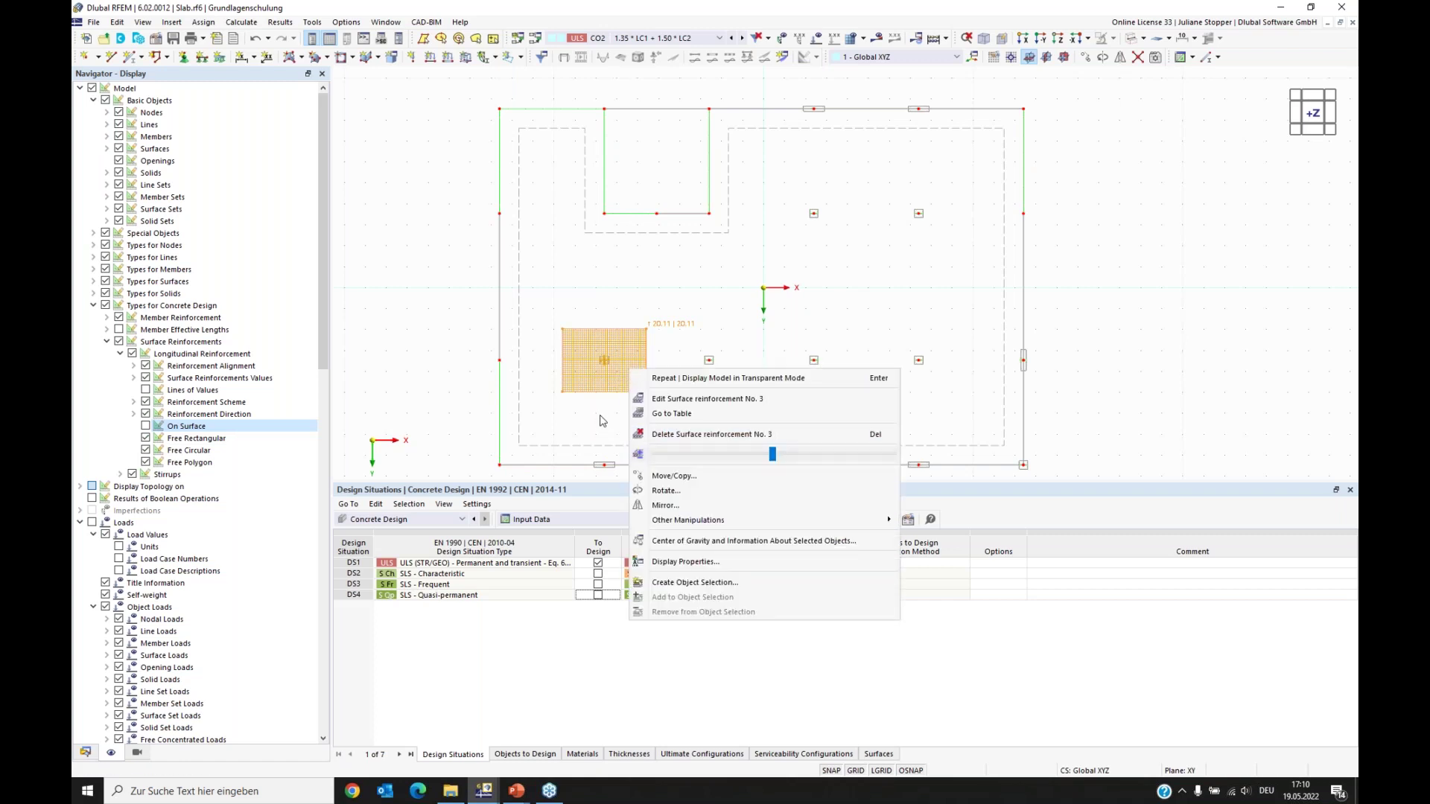
left_click(674, 476)
left_click_drag(673, 222, 400, 156)
left_click_drag(507, 158, 425, 153)
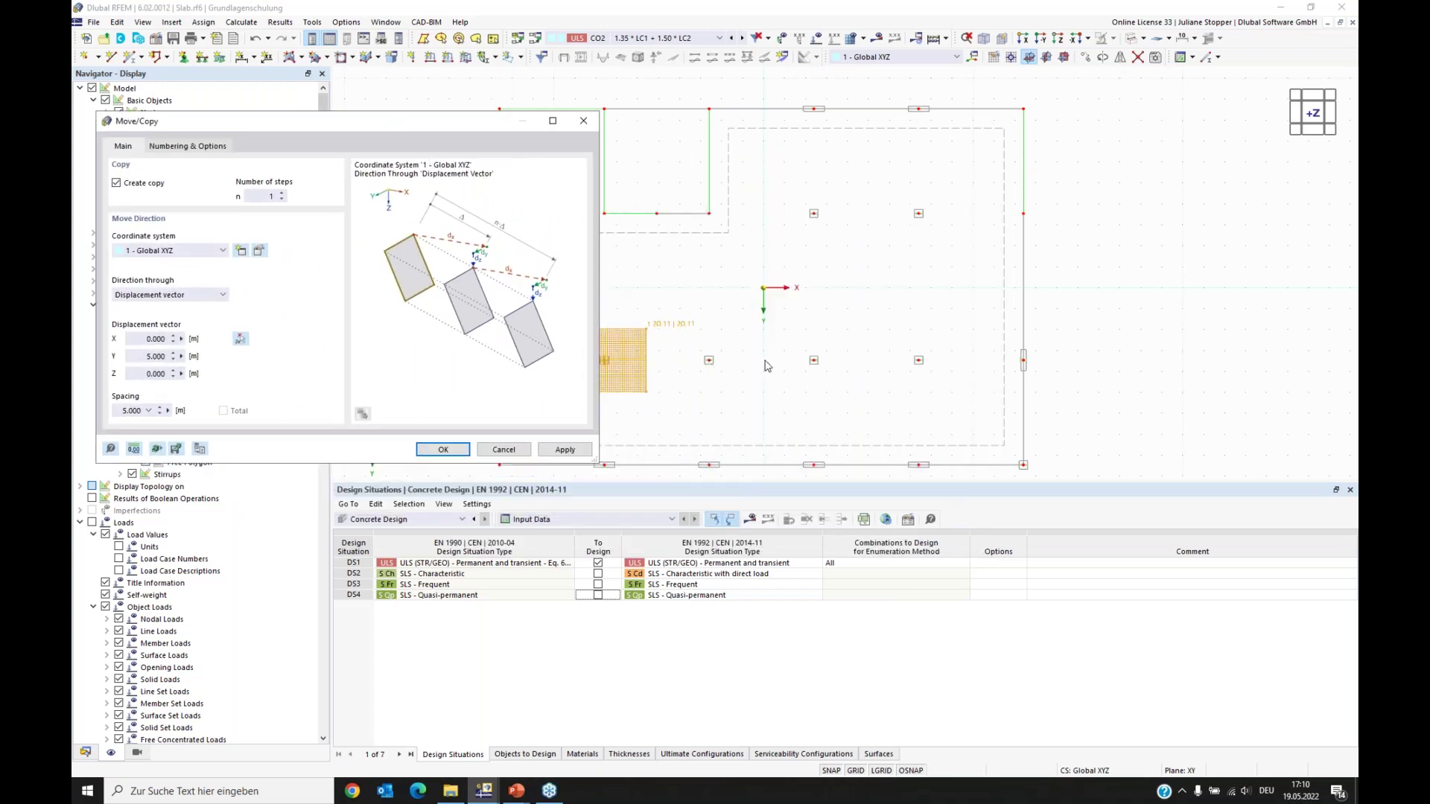
left_click(284, 196)
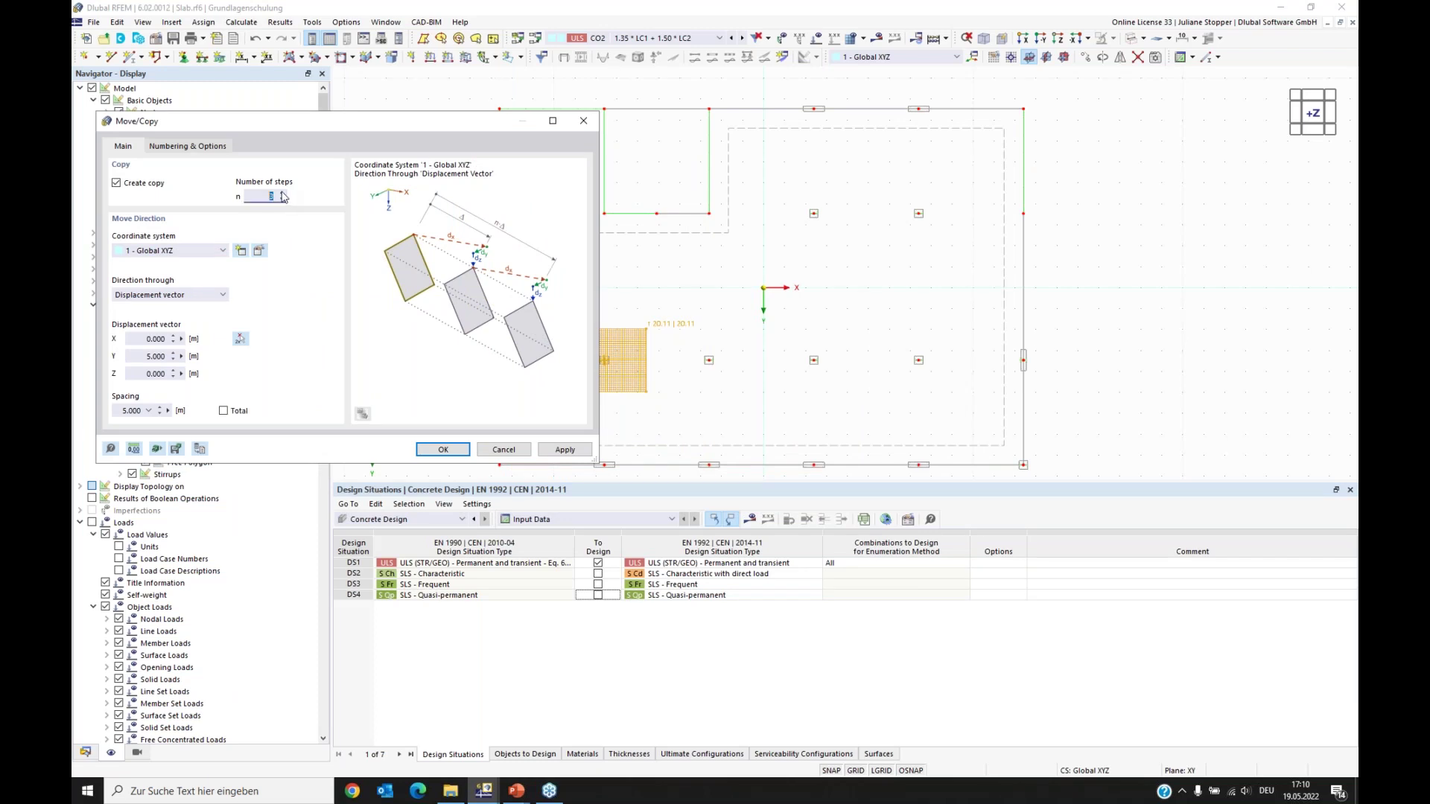
left_click(239, 339)
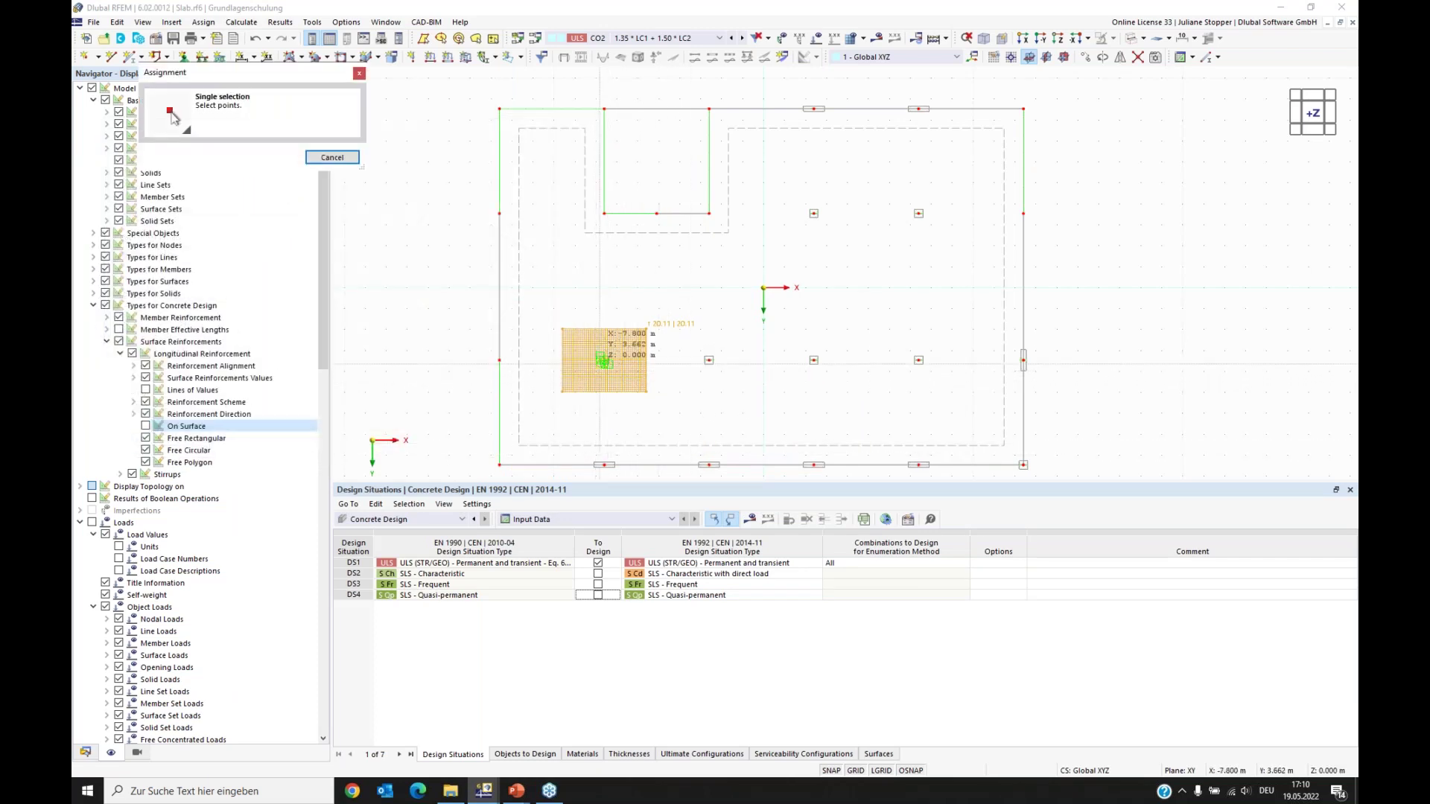
scroll(706, 361, "up", 2)
scroll(706, 361, "up", 1)
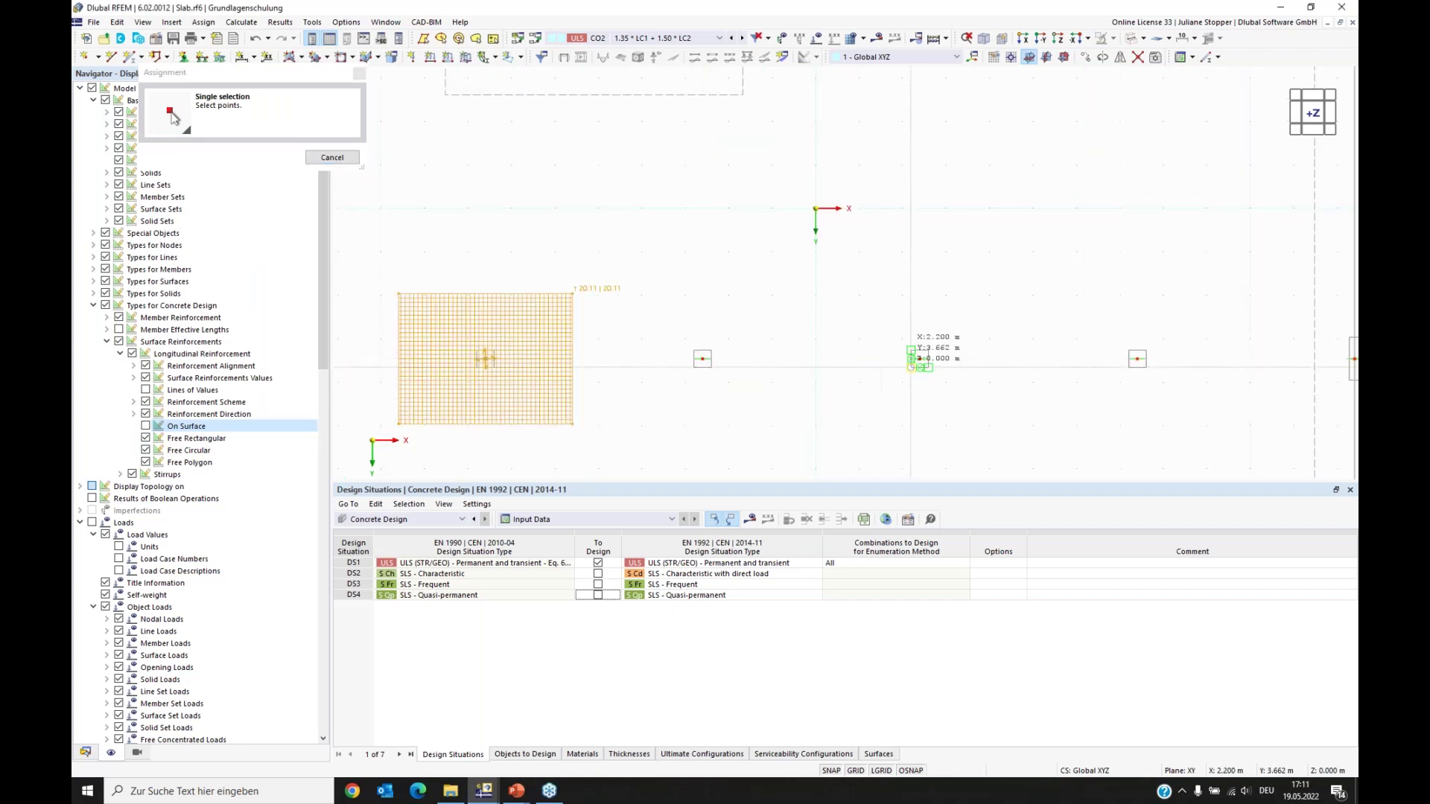
left_click(920, 359)
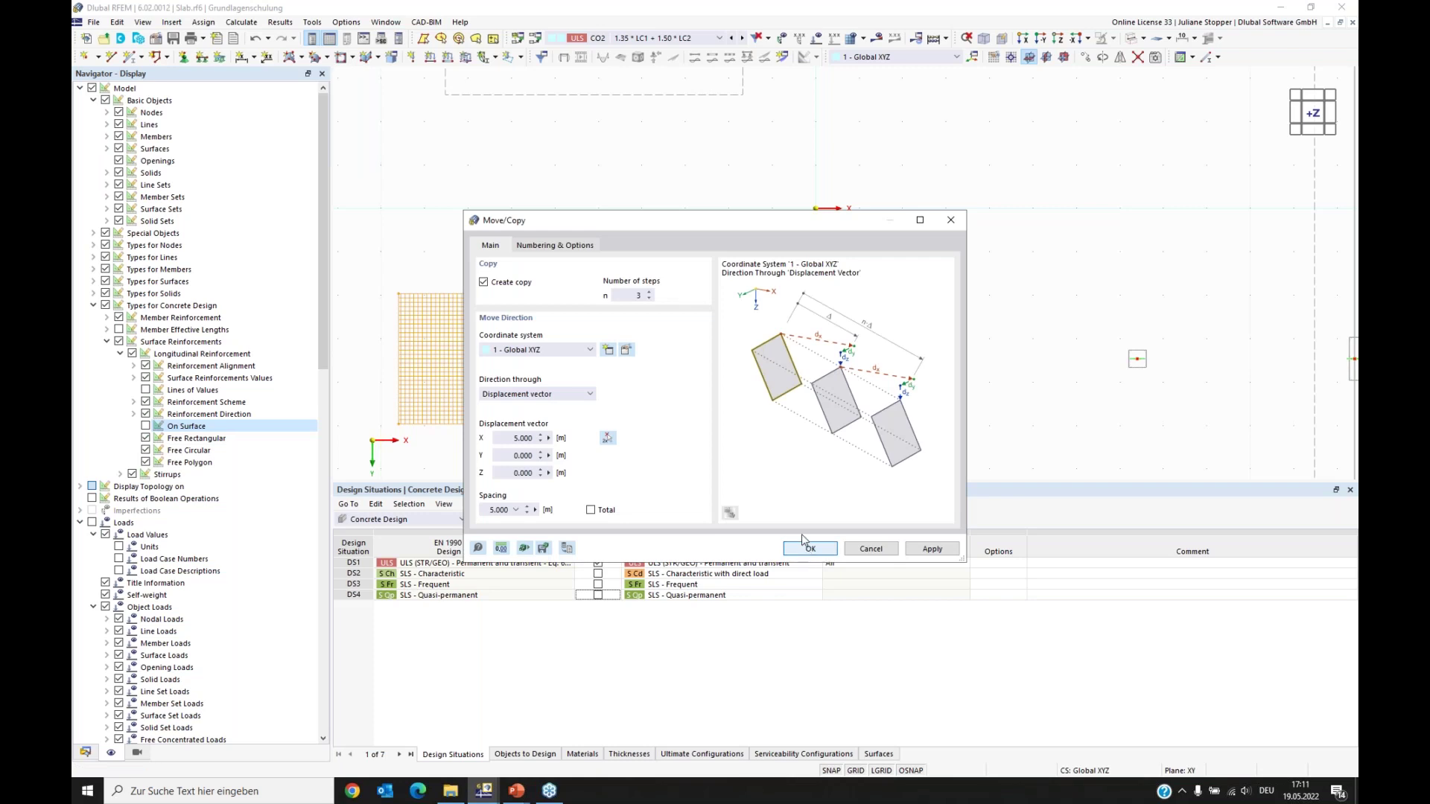
key("Return")
scroll(679, 423, "down", 3)
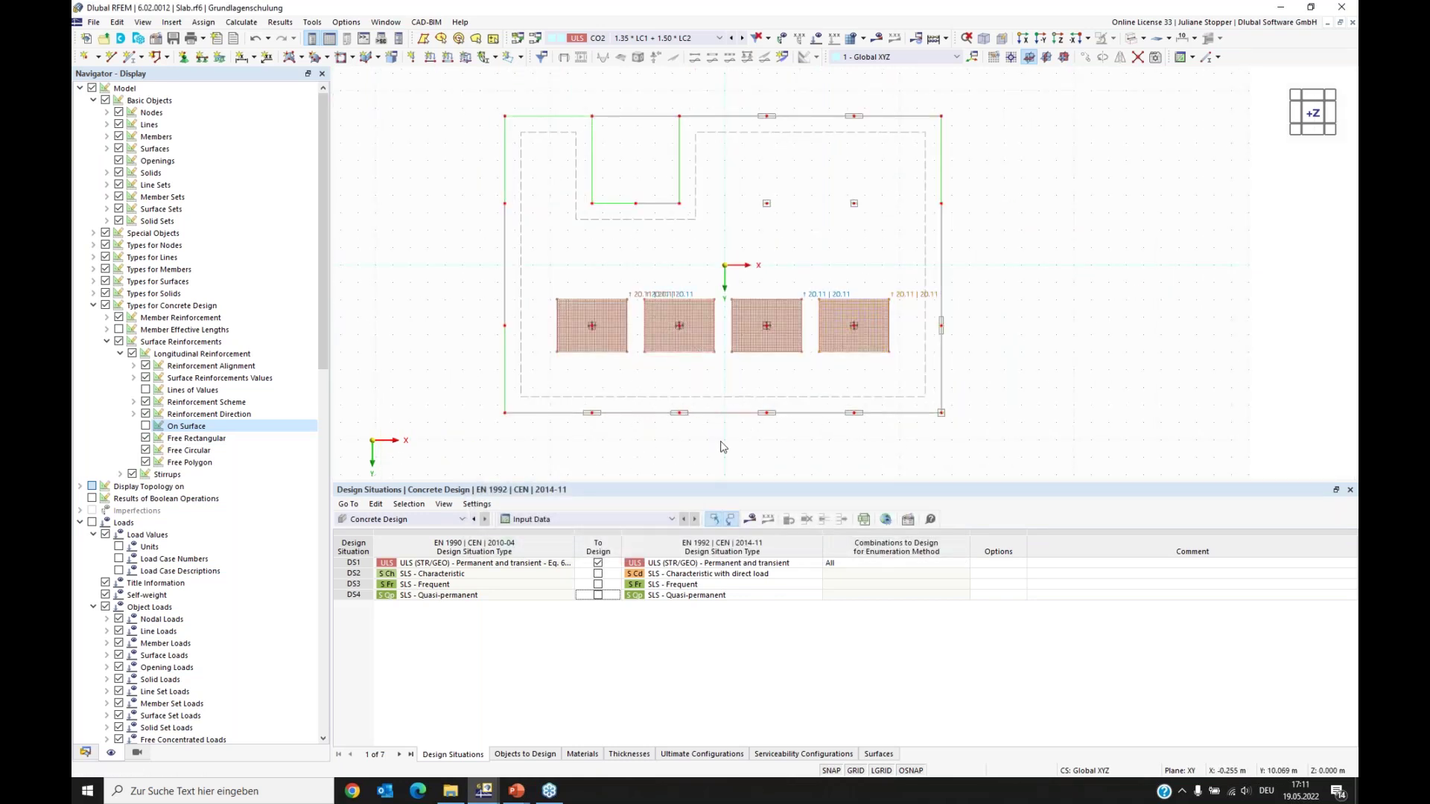
Step: Select all four free rectangular reinforcements of the column row and set up copying them with the number of steps at 1
left_click(599, 348)
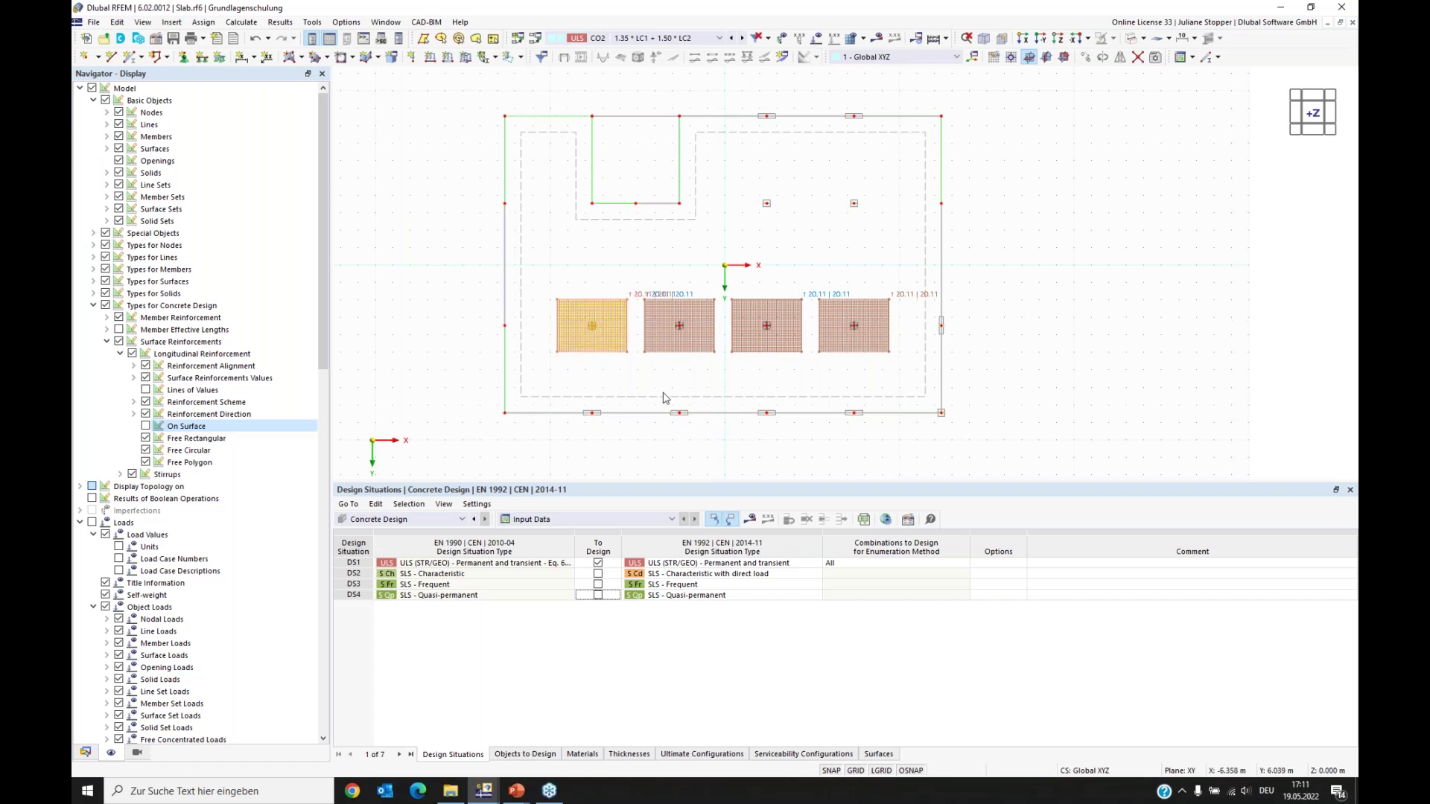
left_click(706, 351, "ctrl")
left_click(778, 352, "ctrl")
left_click(860, 351, "ctrl")
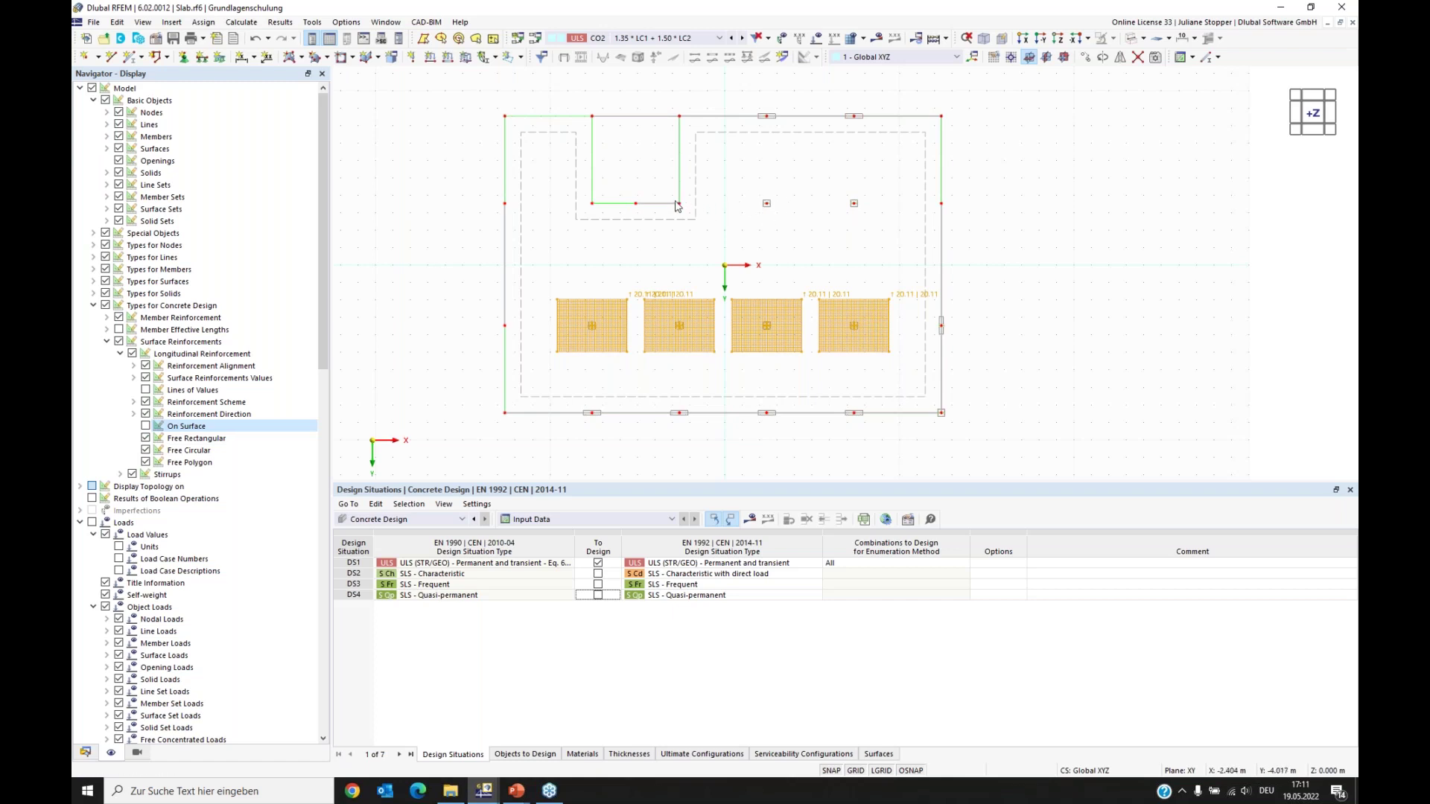
right_click(587, 332)
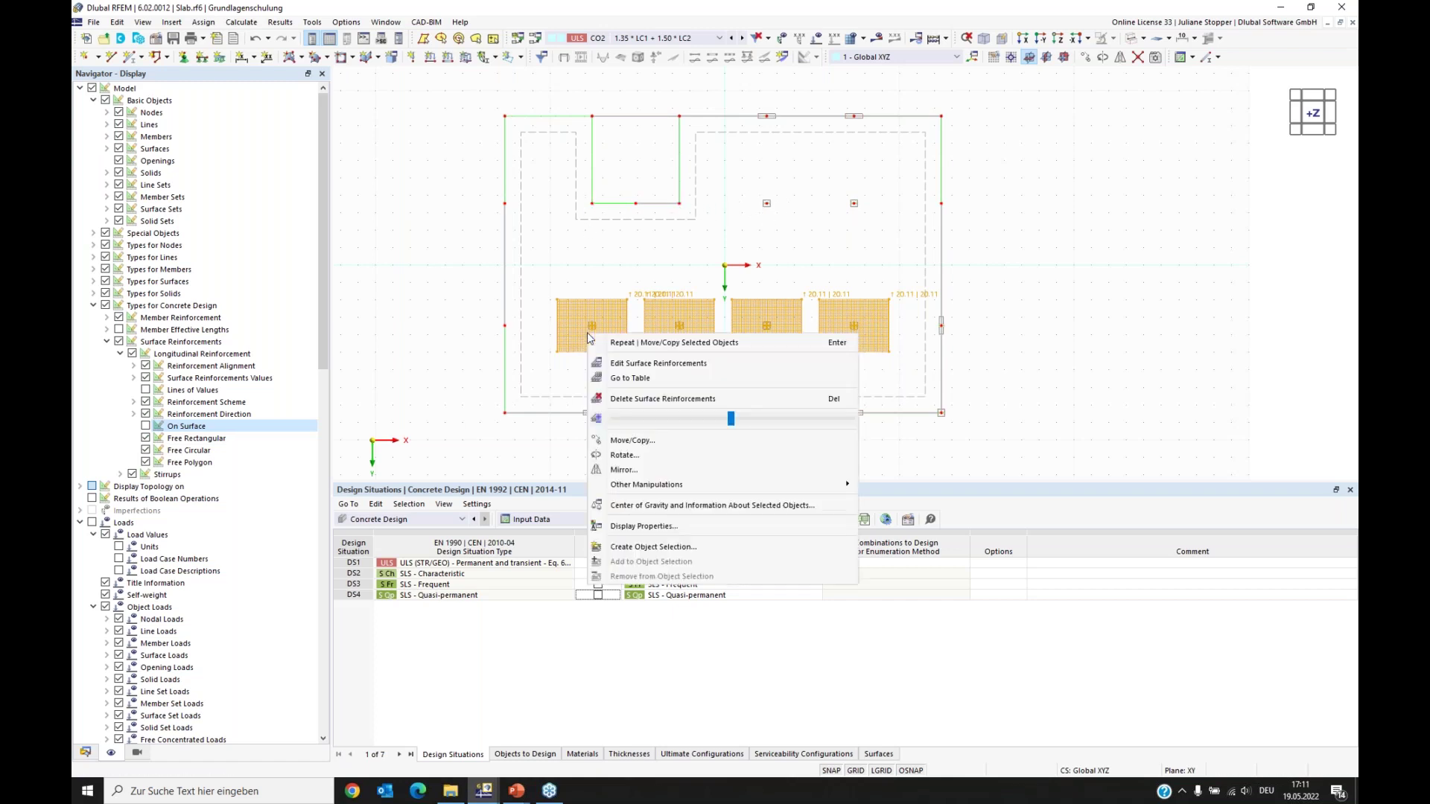
left_click(632, 440)
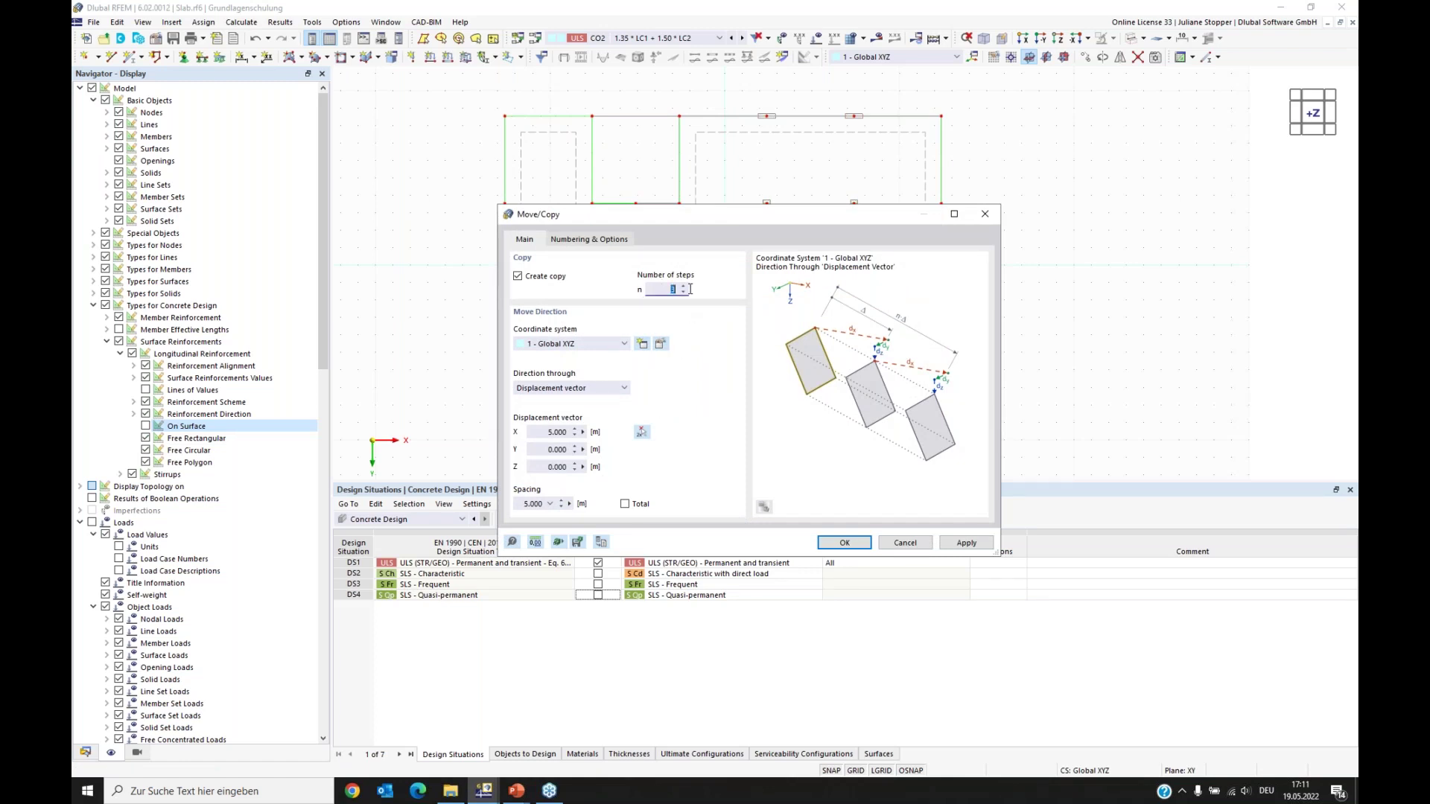
type("1")
left_click(641, 431)
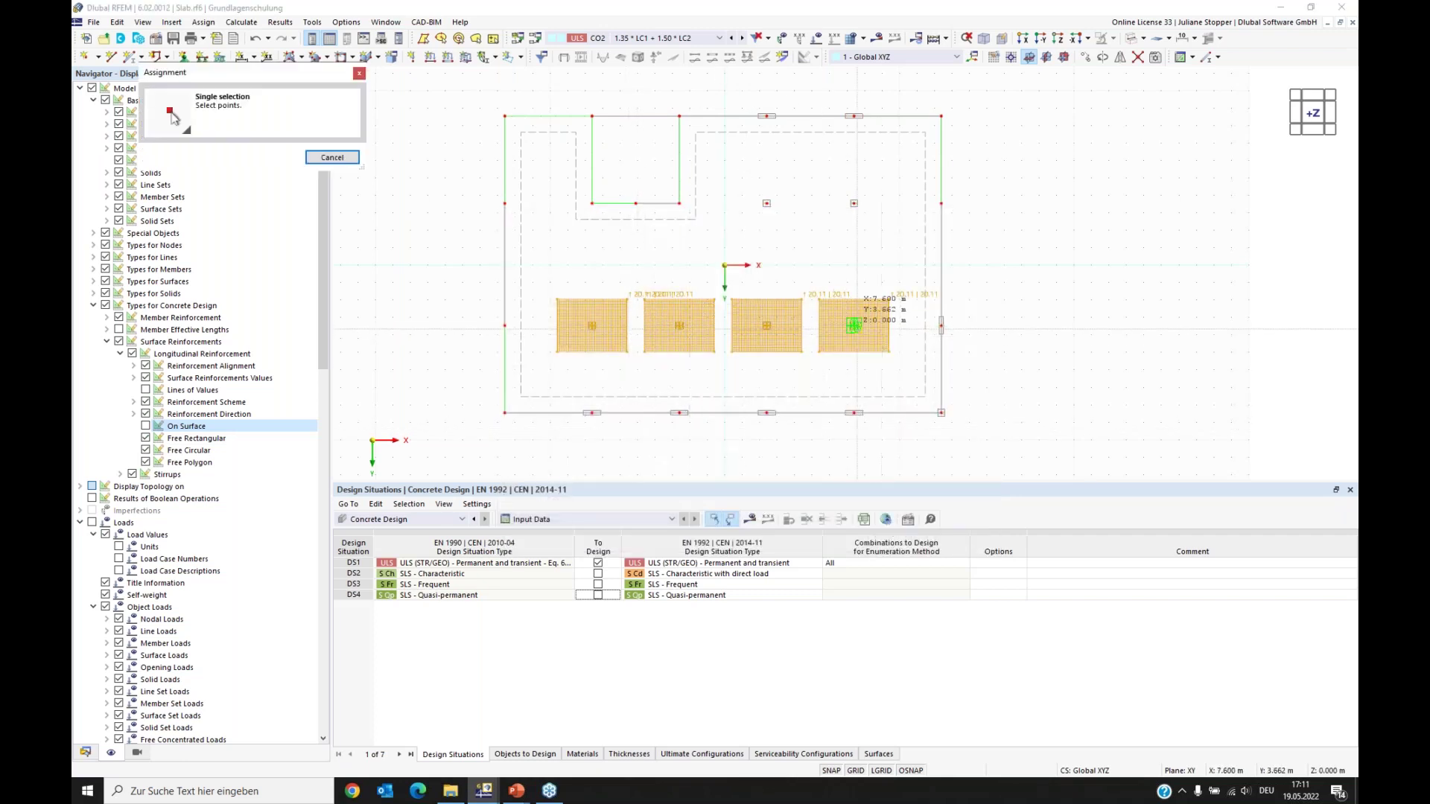
scroll(920, 328, "up", 2)
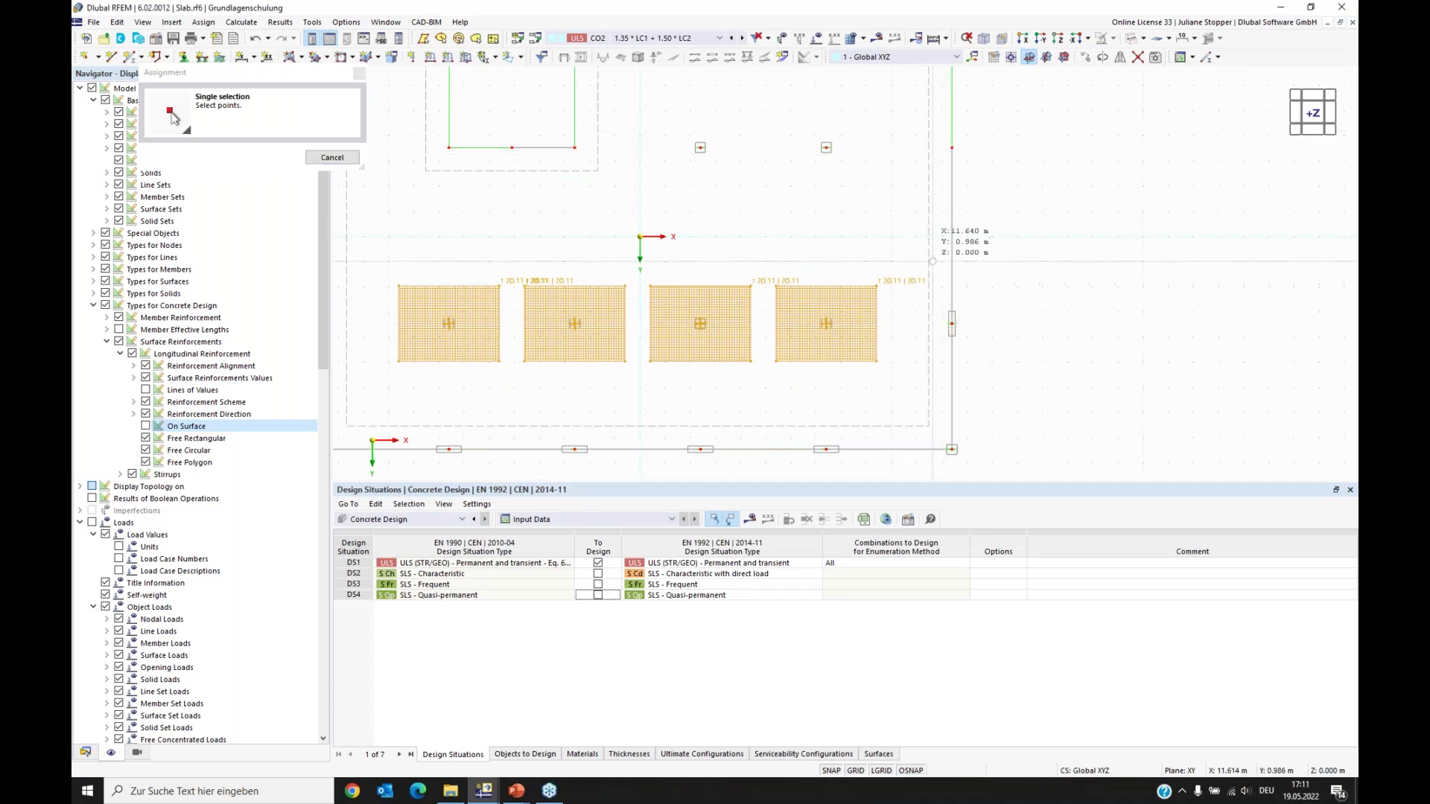
key("Escape")
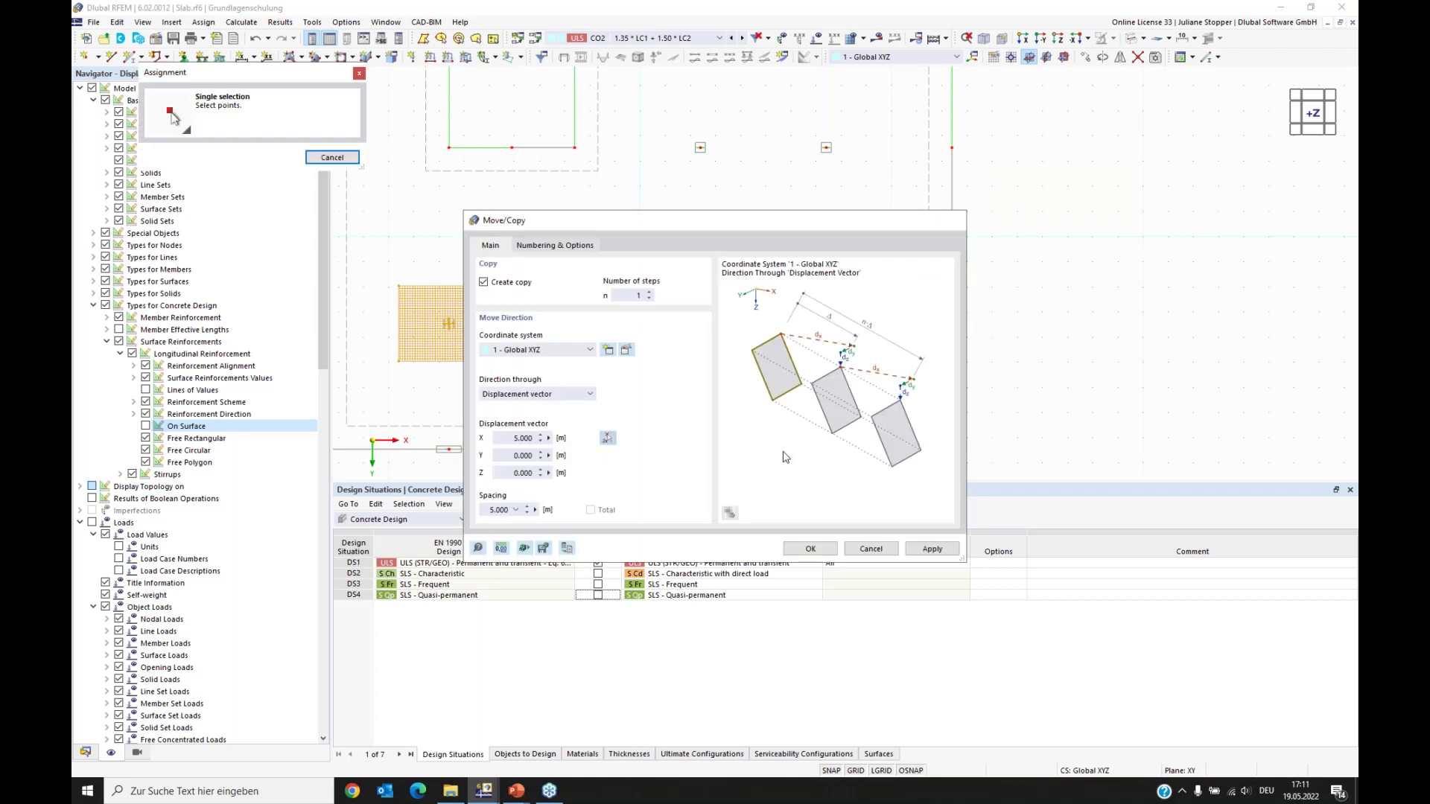
Step: Pick the displacement of Y = -7 m from node No. 21 to node No. 13 and copy the four reinforcements onto the other row
left_click(608, 438)
scroll(930, 346, "up", 5)
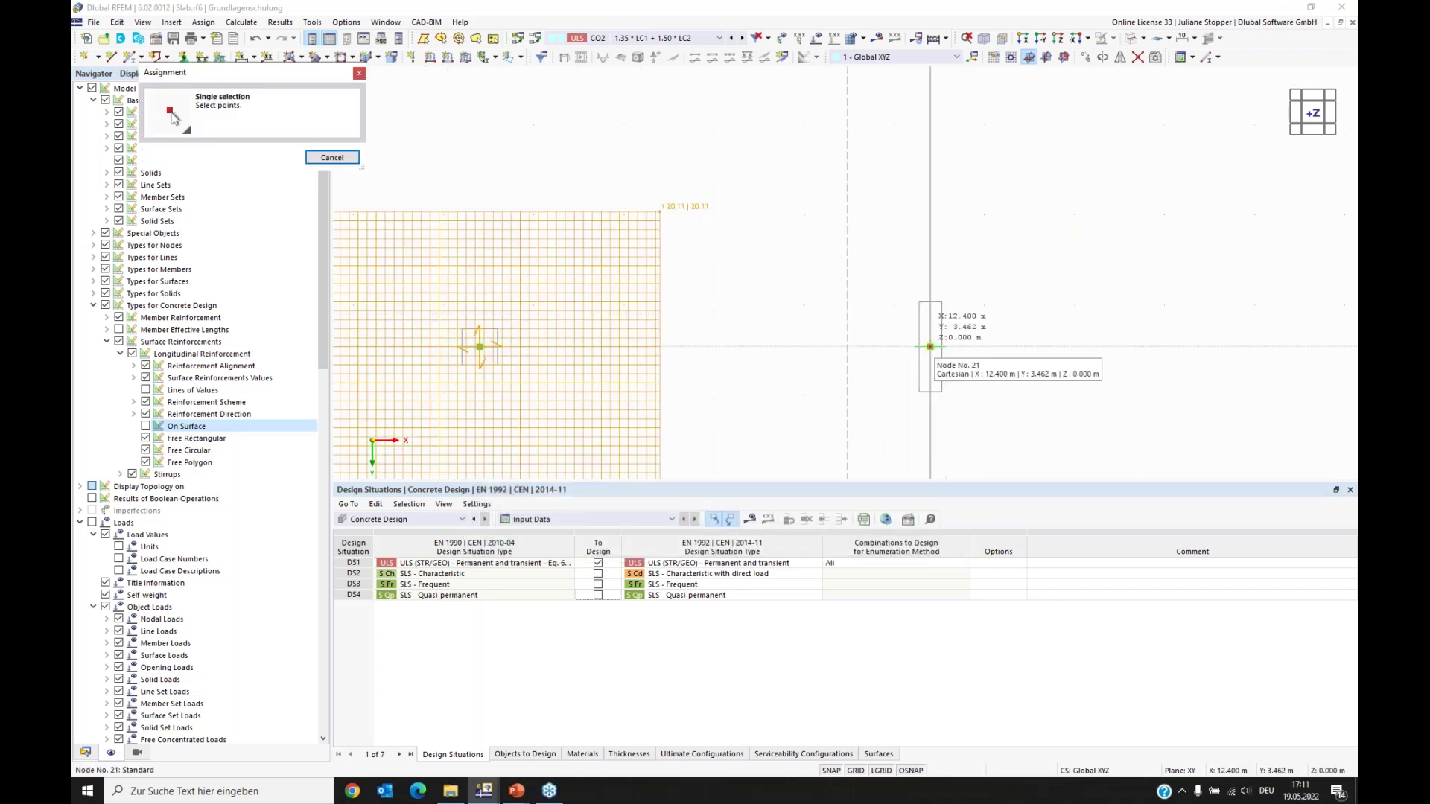
scroll(930, 346, "down", 5)
left_click(932, 136)
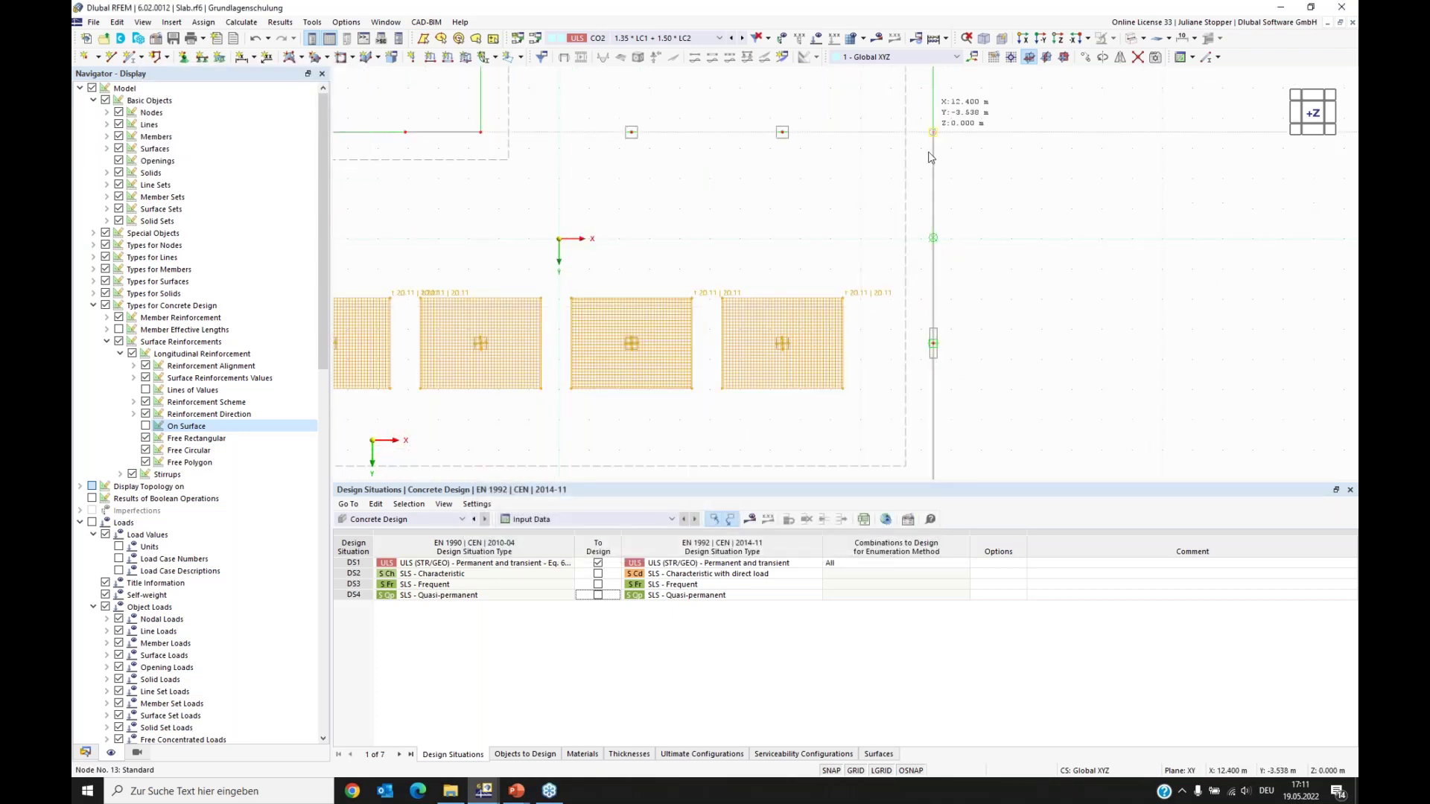
key("Return")
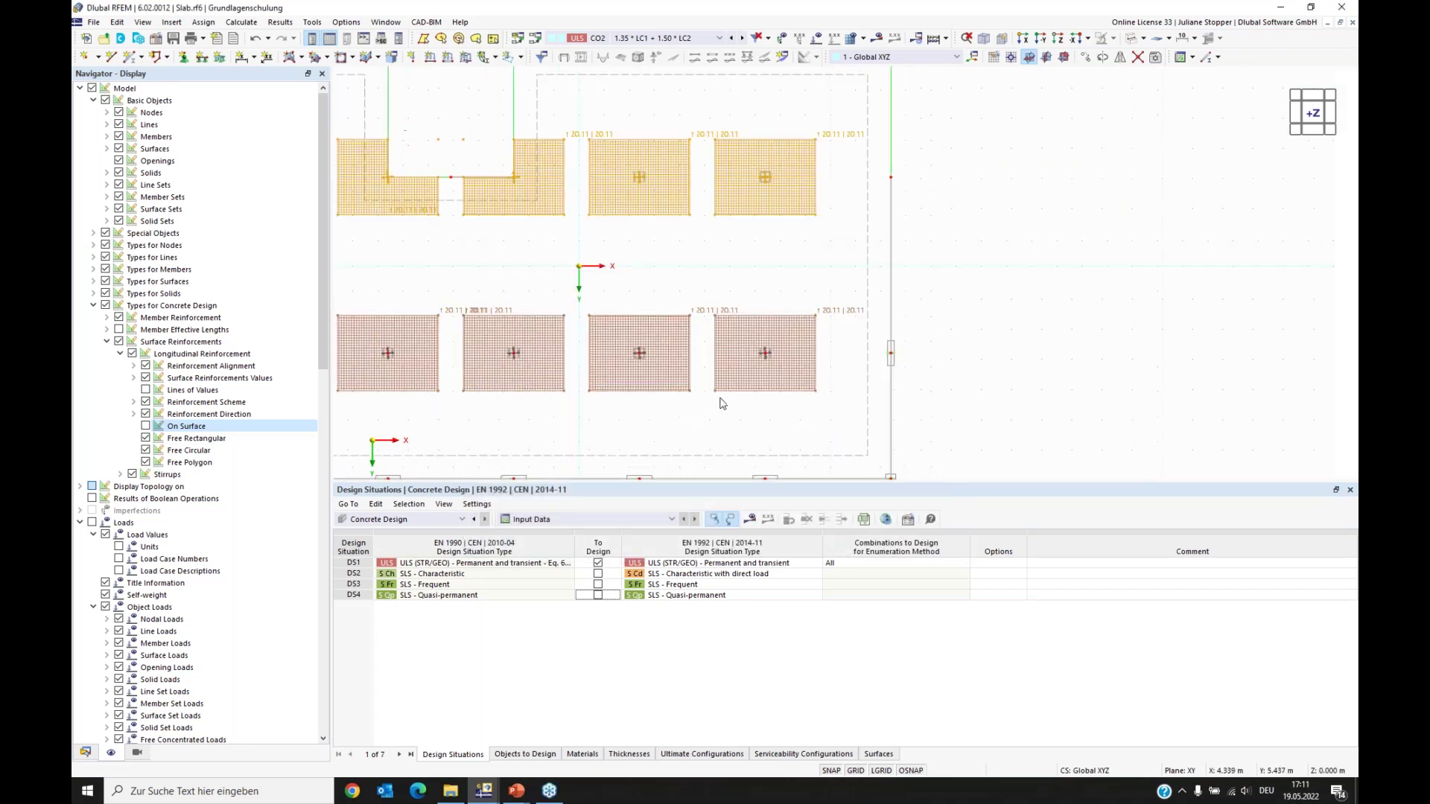
Step: Copy the first reinforcement rectangle of each row once with a displacement of X = -5 m onto the slab edge at negative X
scroll(703, 405, "down", 3)
middle_click_drag(598, 263, 707, 225)
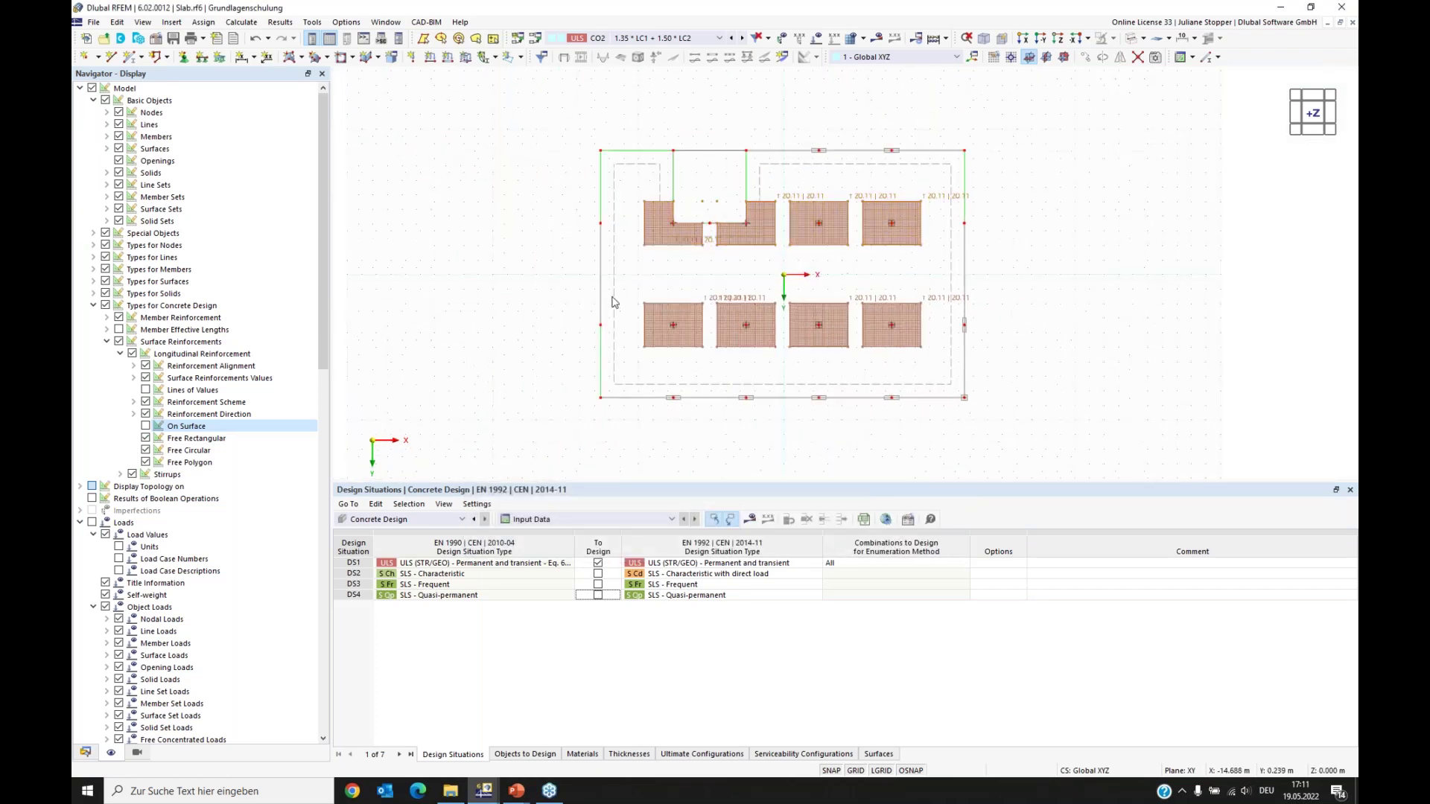
left_click(656, 327)
left_click(654, 244, "ctrl")
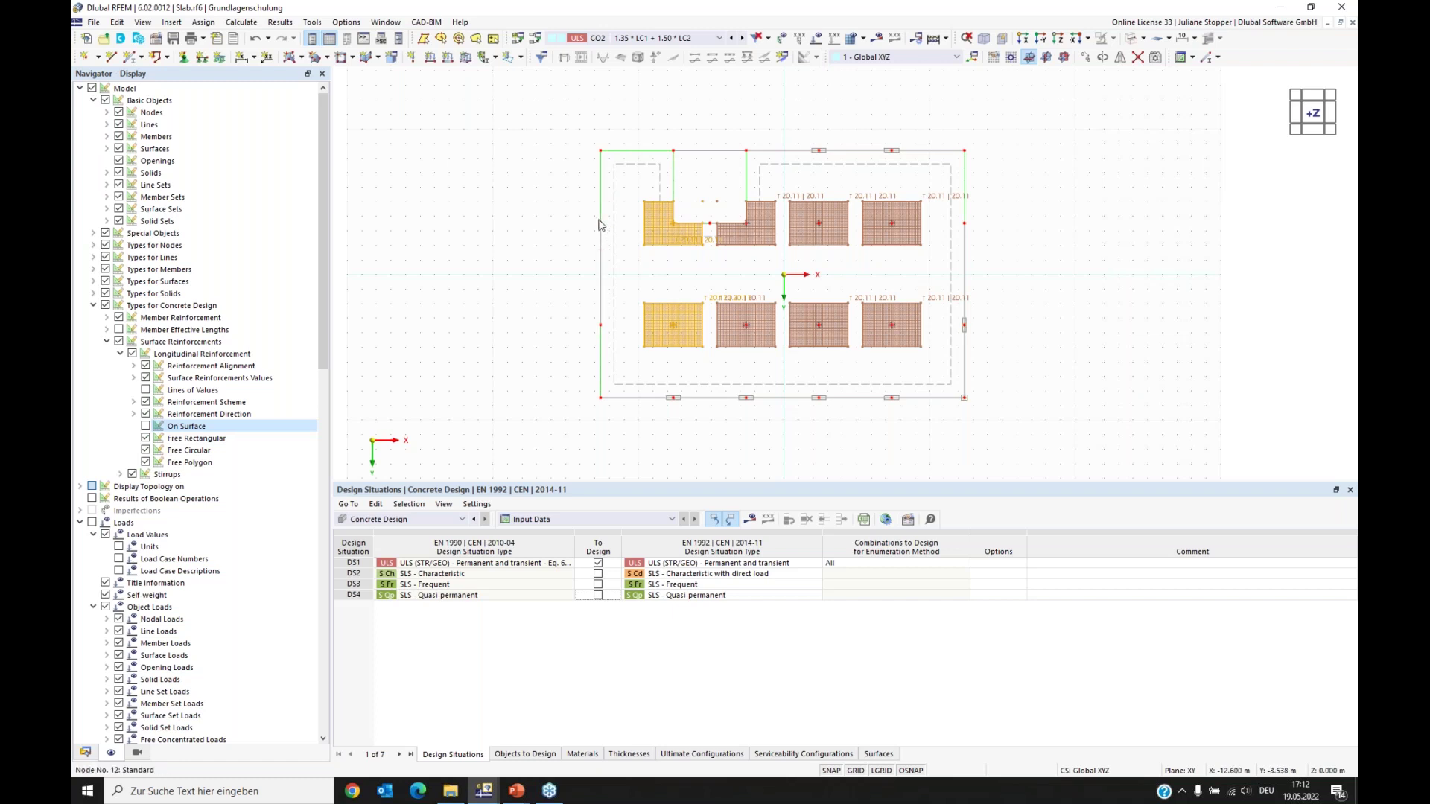
right_click(666, 240)
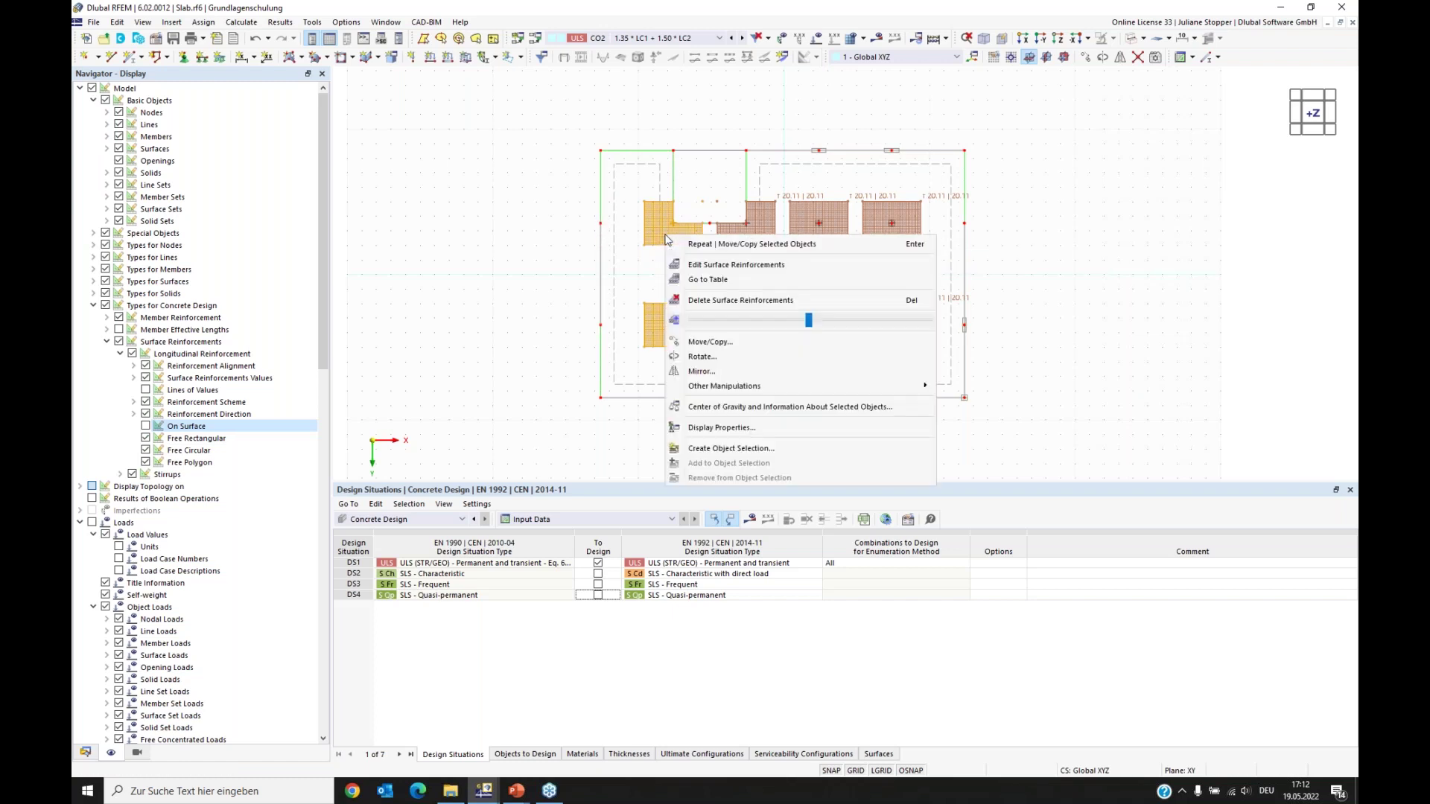
left_click(708, 344)
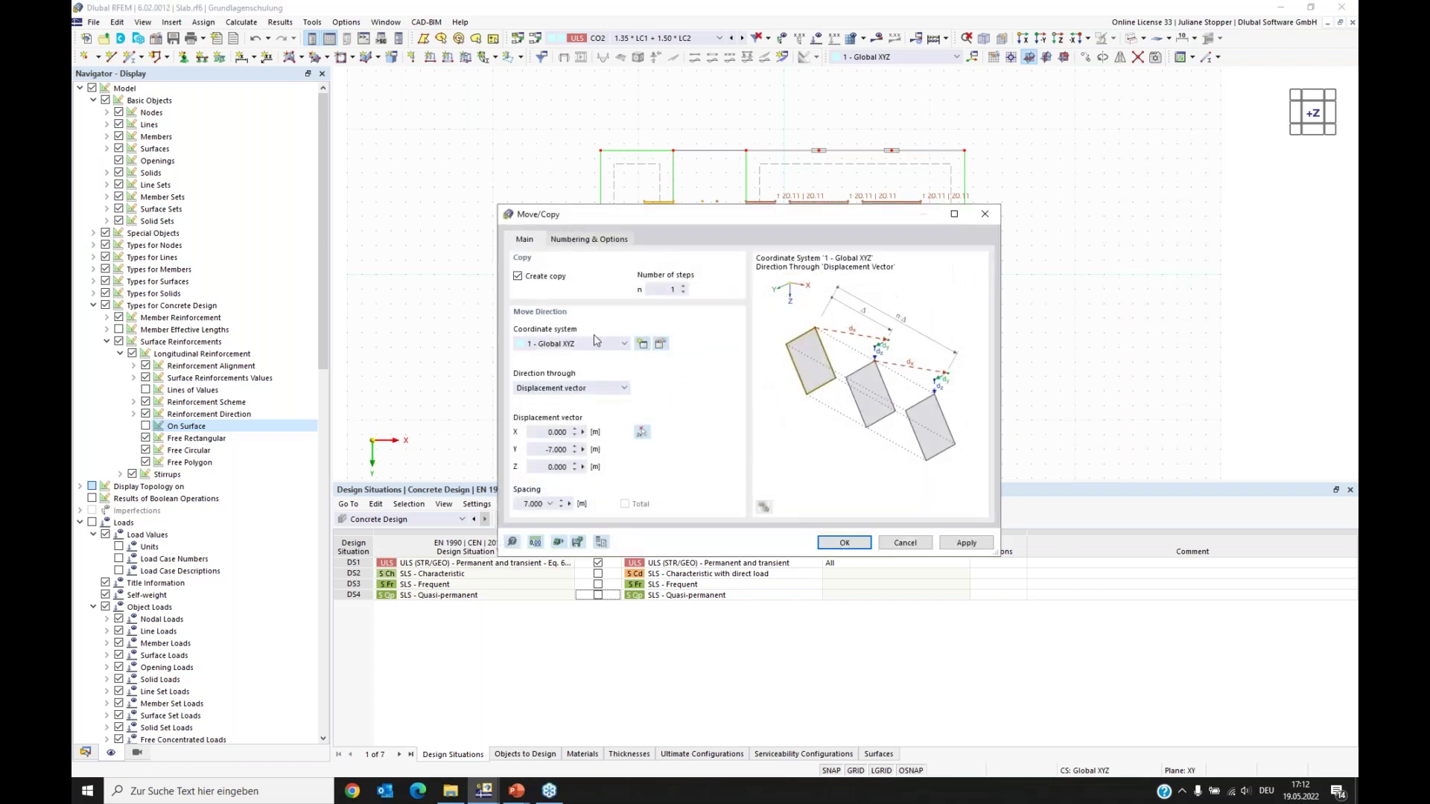
left_click(640, 432)
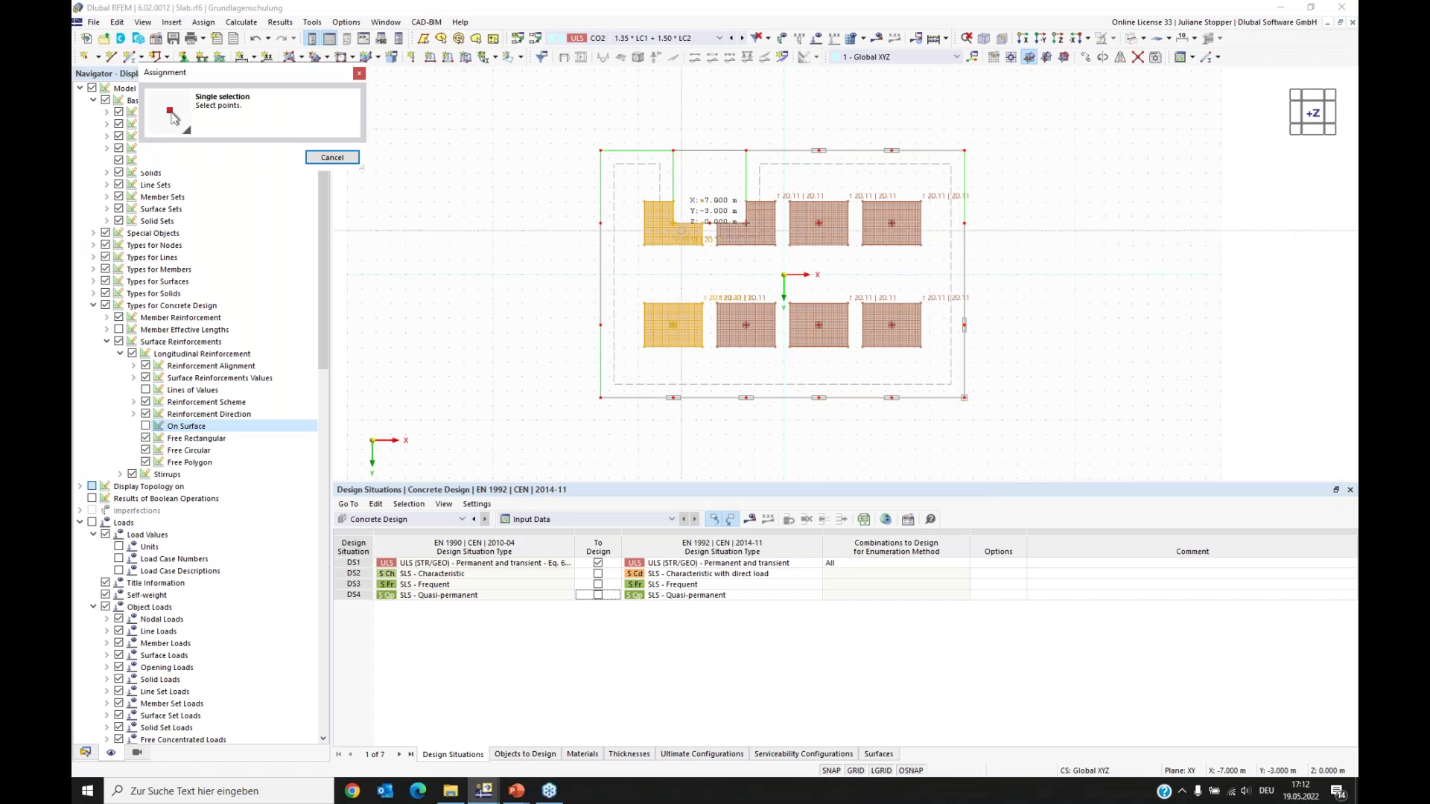
left_click(673, 223)
left_click(600, 223)
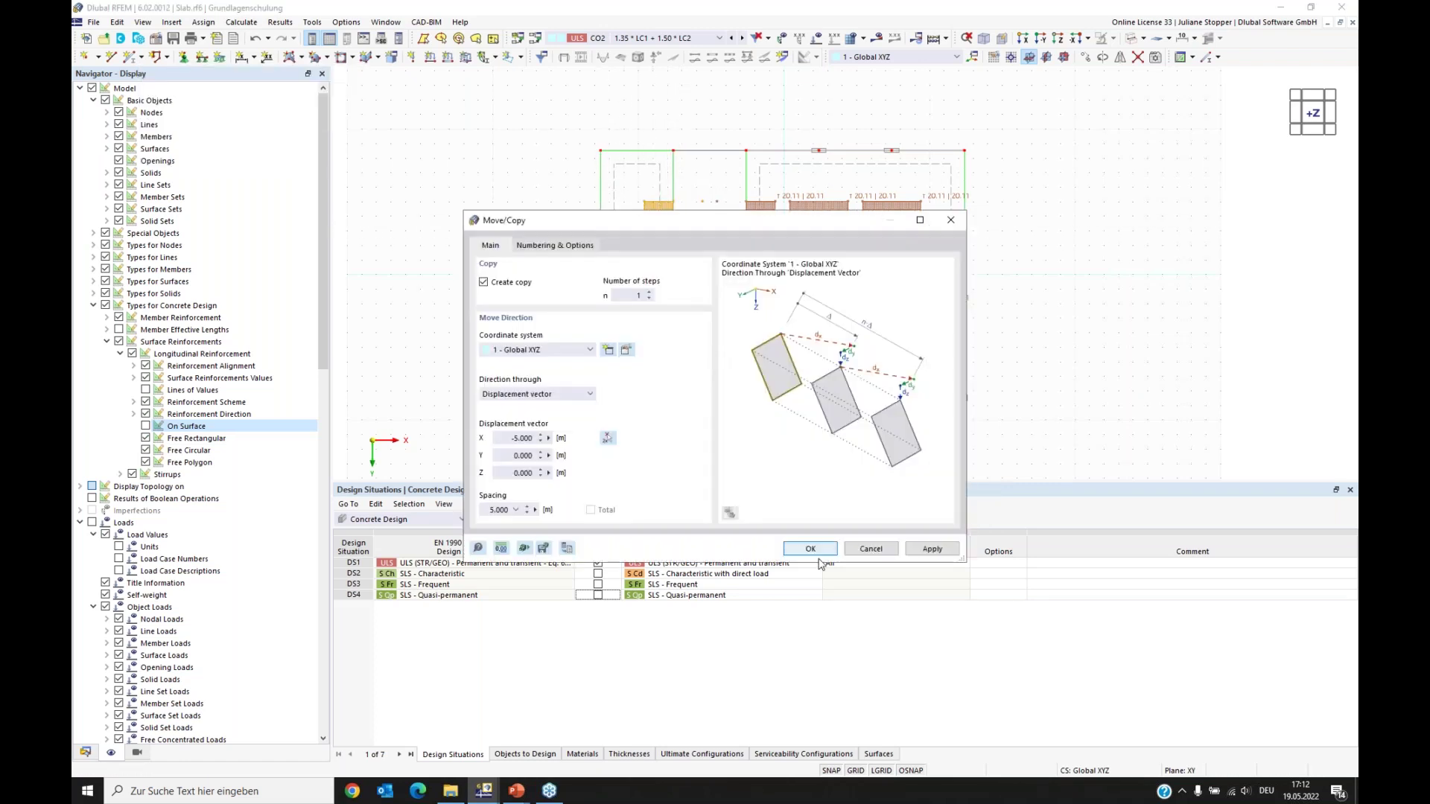
left_click(808, 548)
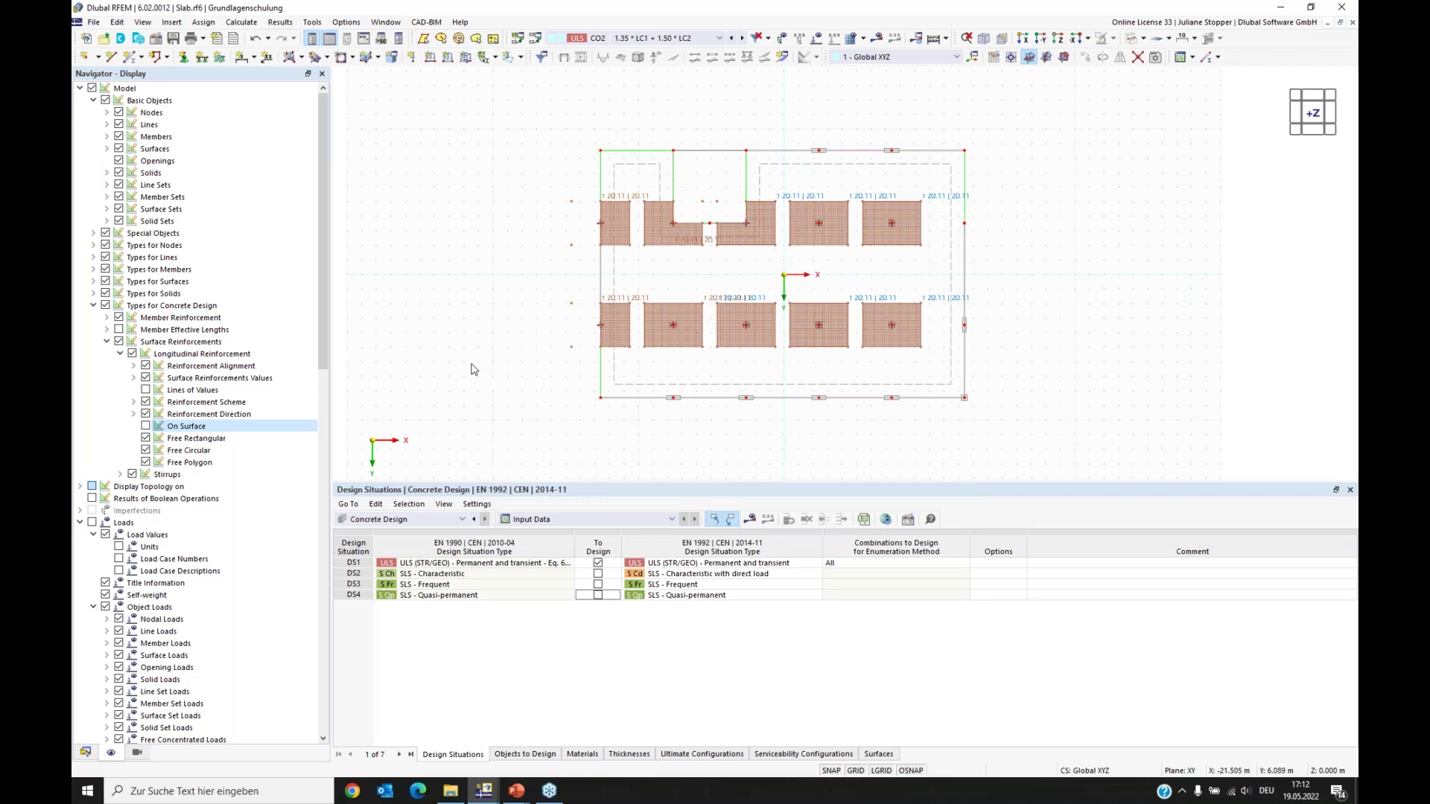
Step: Recalculate the concrete design with the added surface reinforcements and list the design ratios on surfaces
left_click(86, 753)
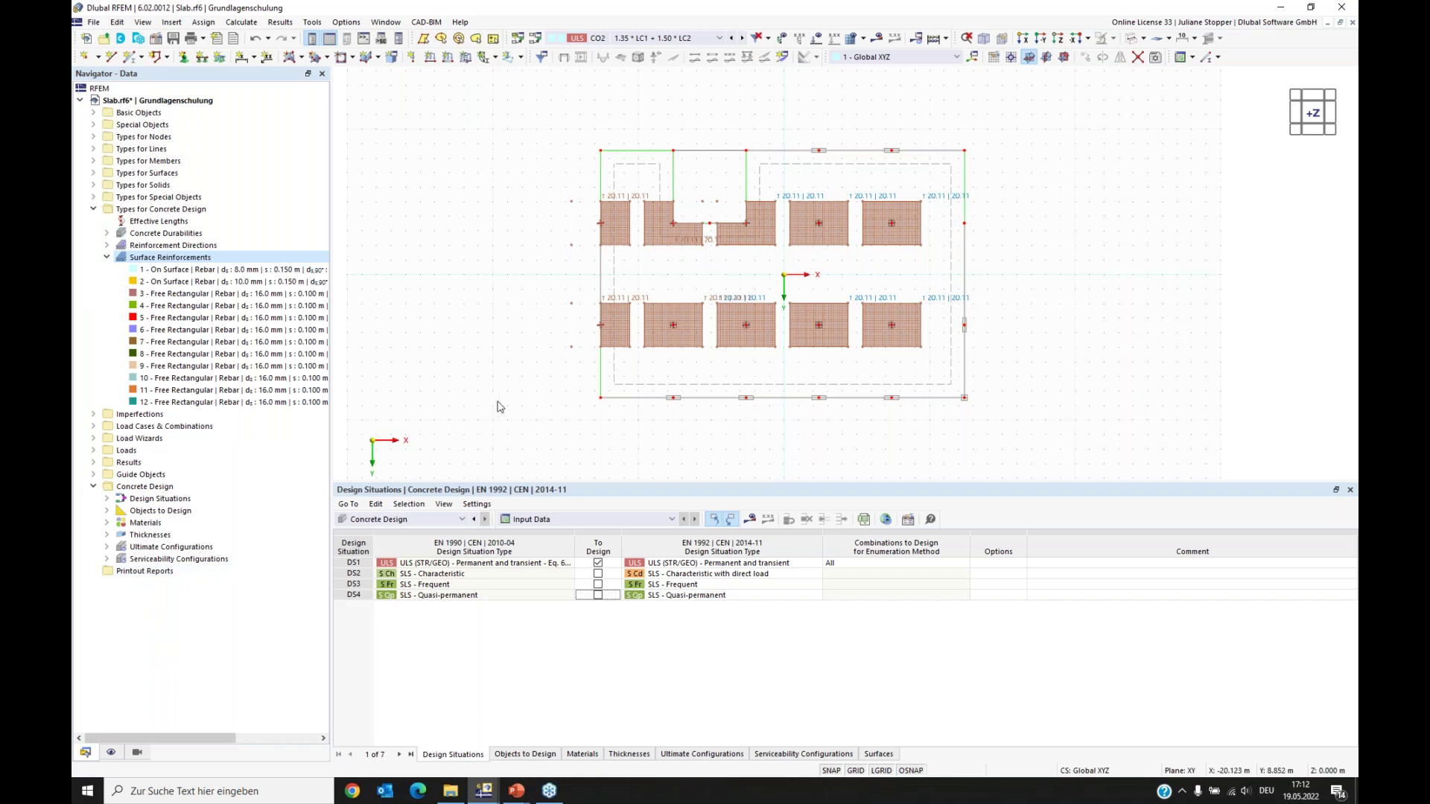
left_click(750, 520)
left_click(771, 451)
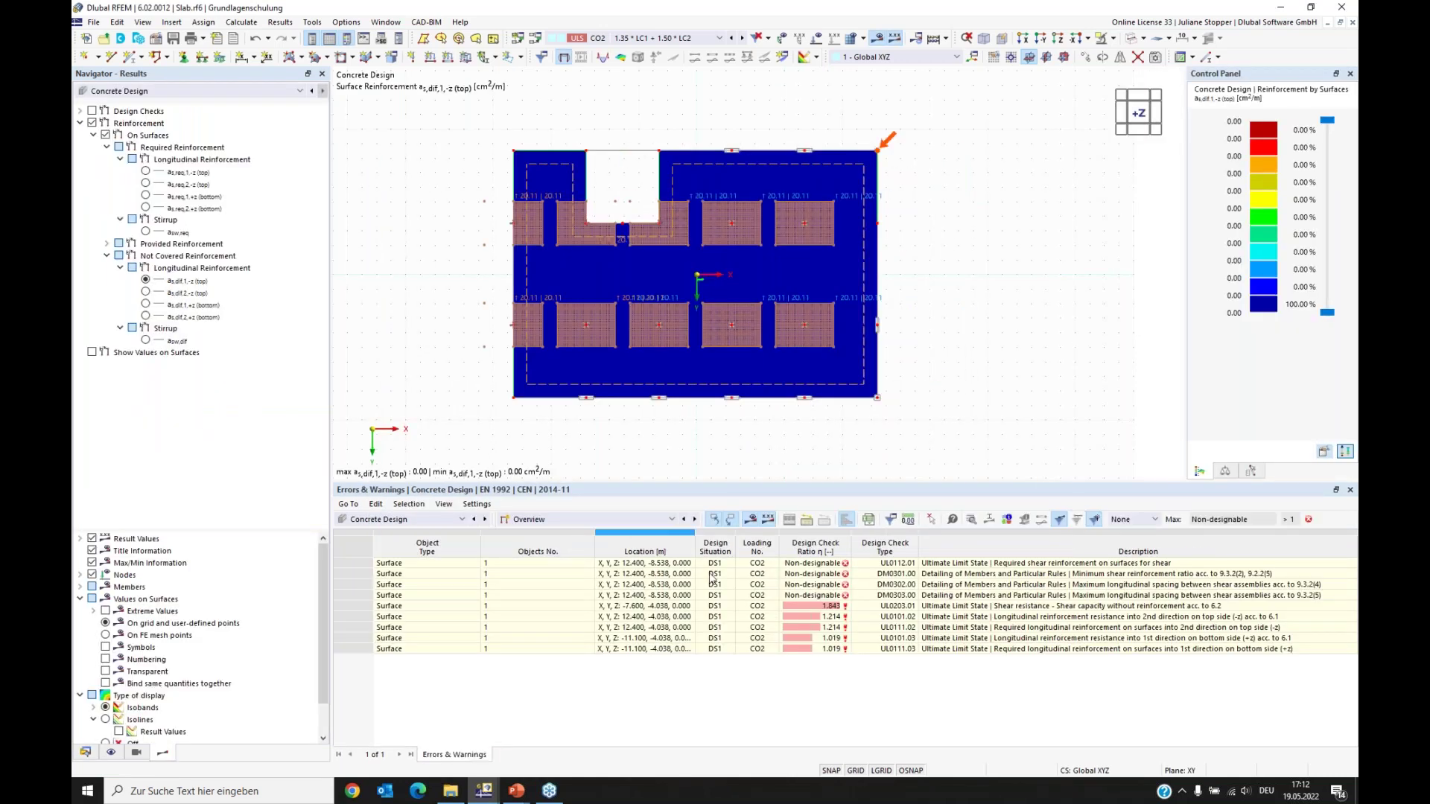
left_click(624, 519)
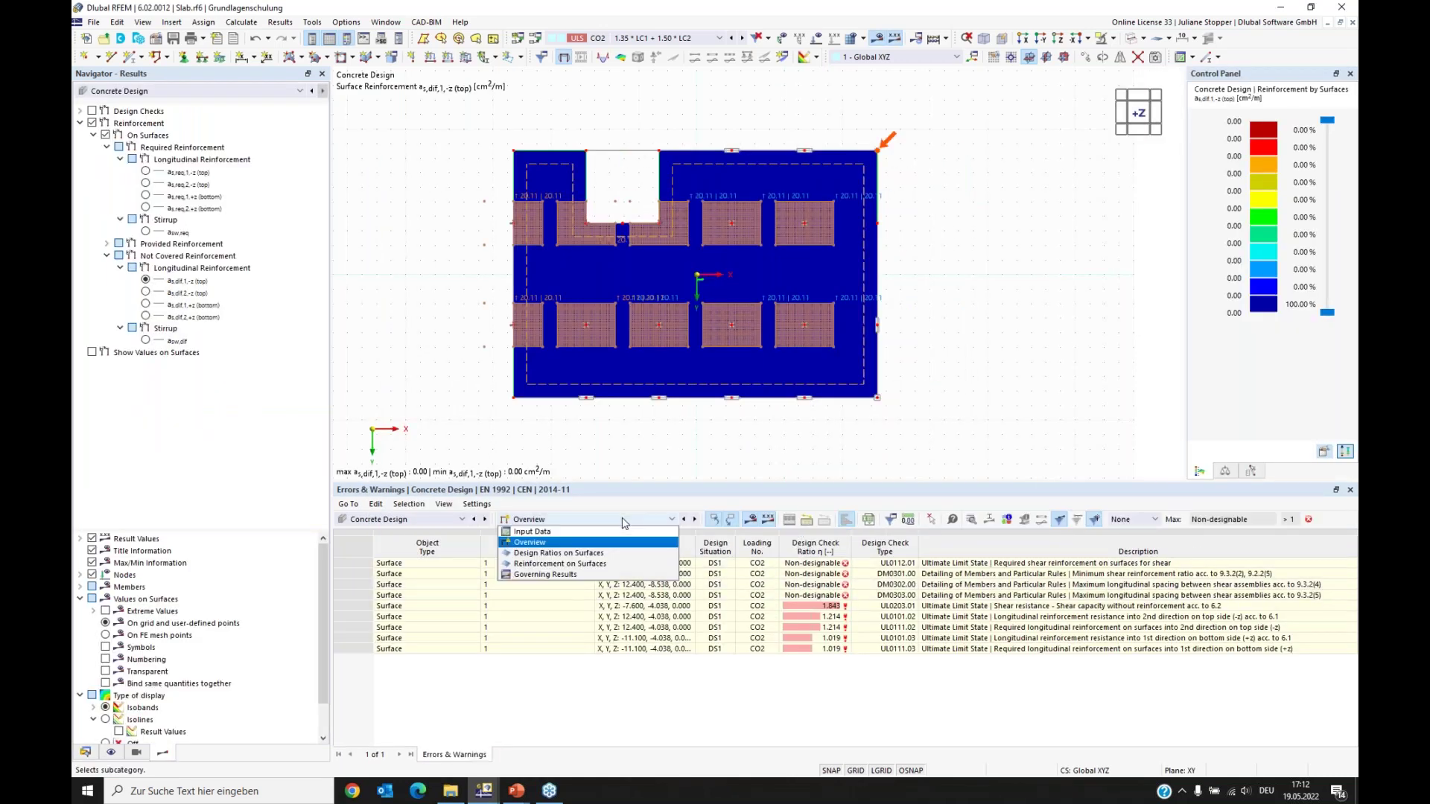
left_click(574, 541)
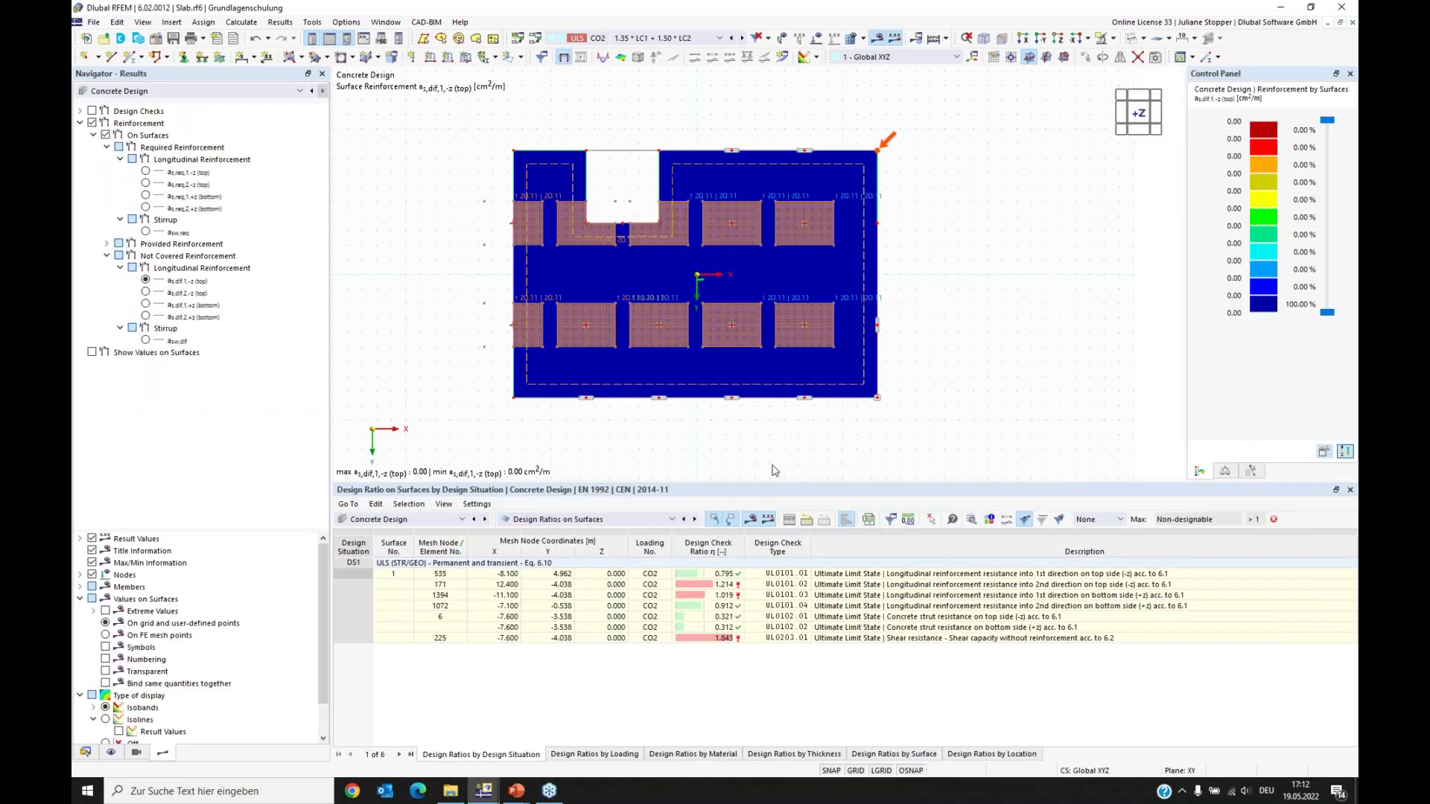
Step: Hide the concrete design types in the model and display the UL0101.01 surface design check in place of the reinforcement results
left_click(111, 752)
left_click(105, 305)
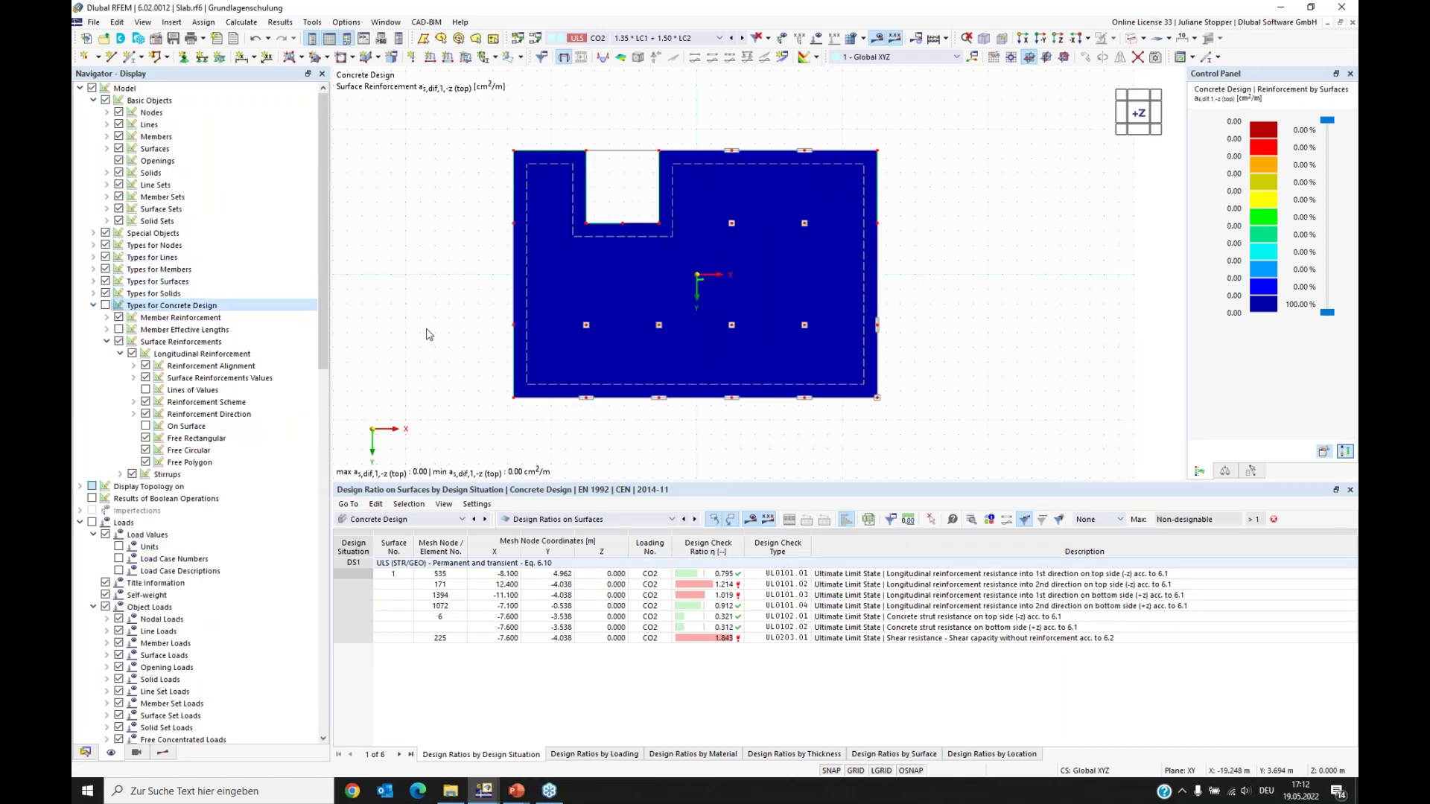
left_click(169, 752)
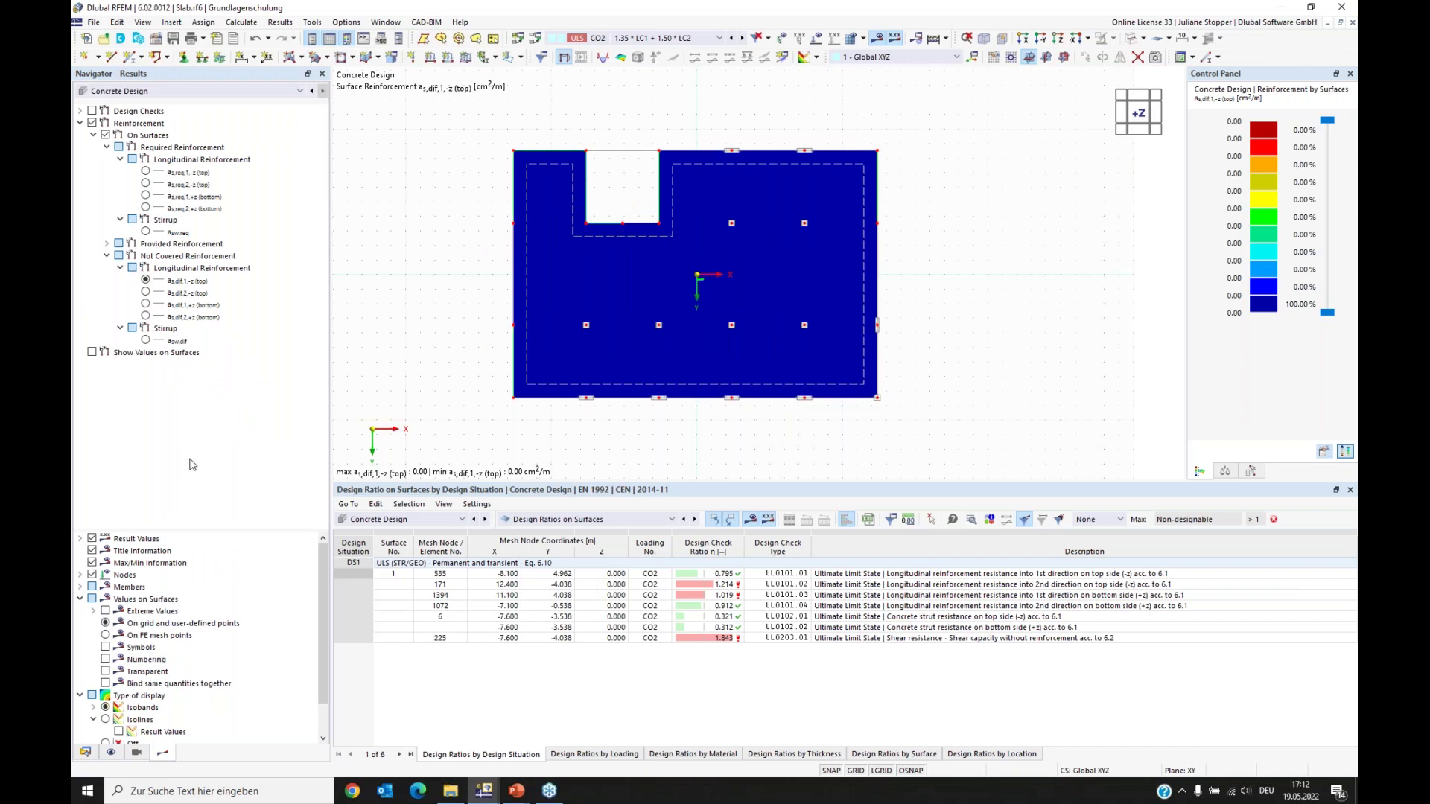
left_click(80, 124)
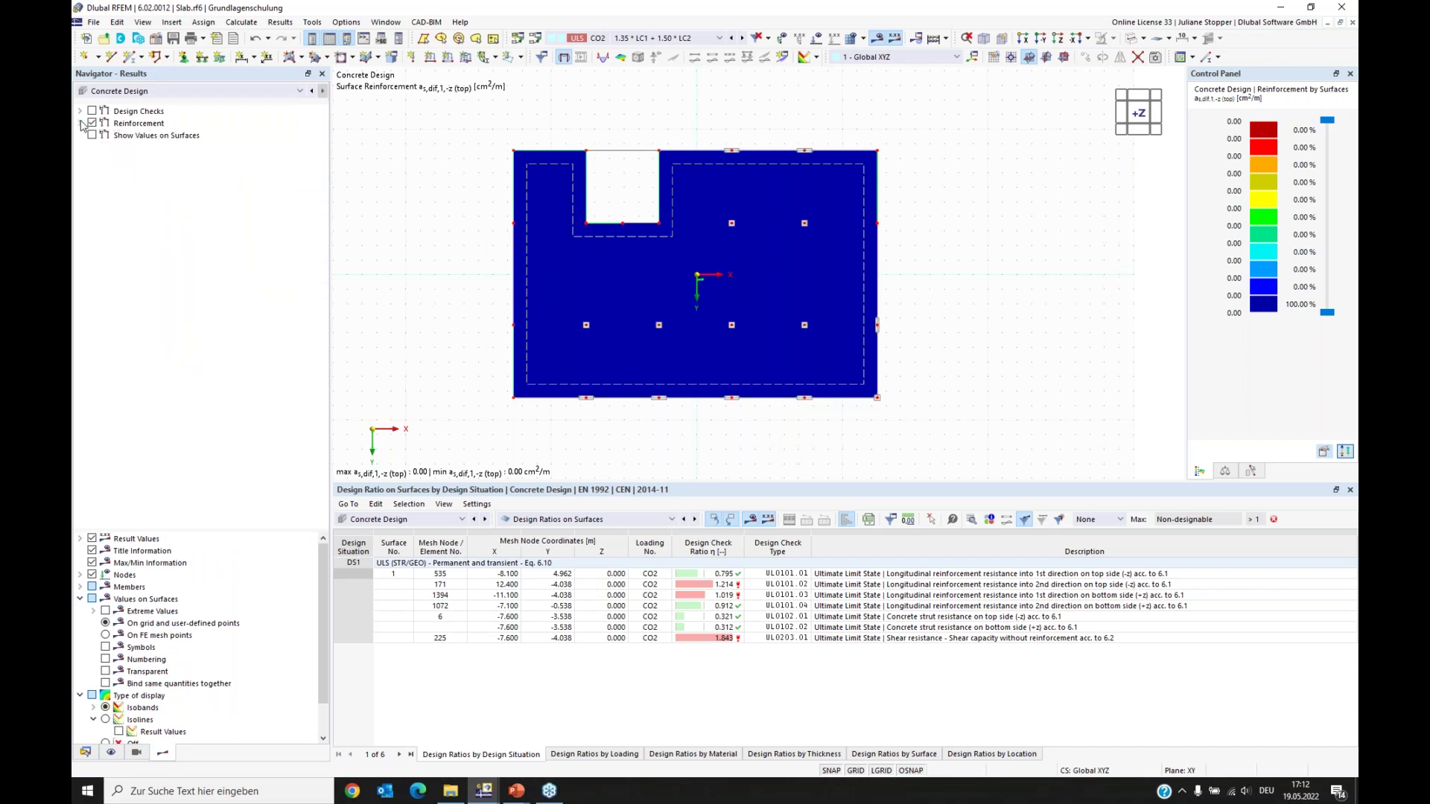
left_click(81, 112)
left_click(146, 159)
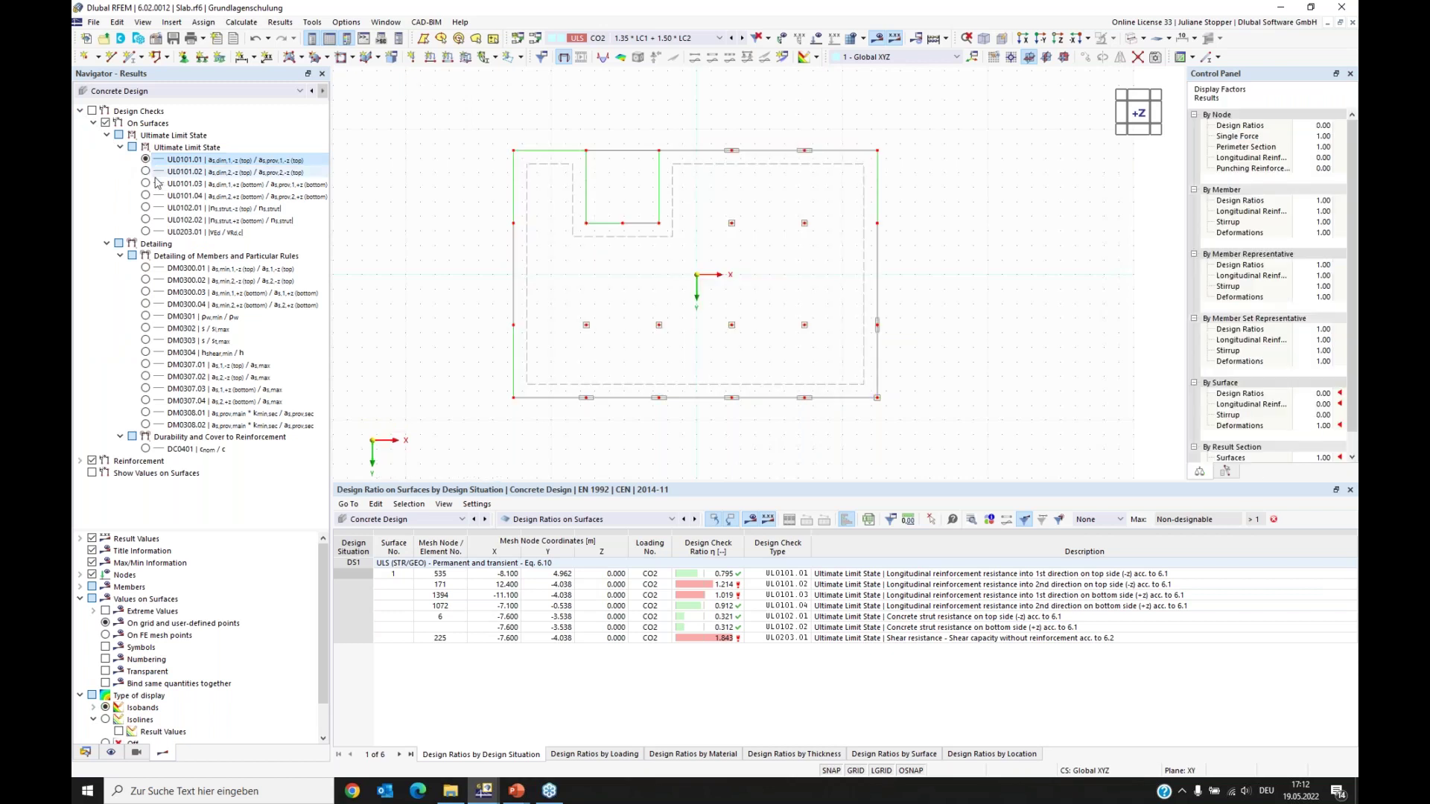
left_click(92, 112)
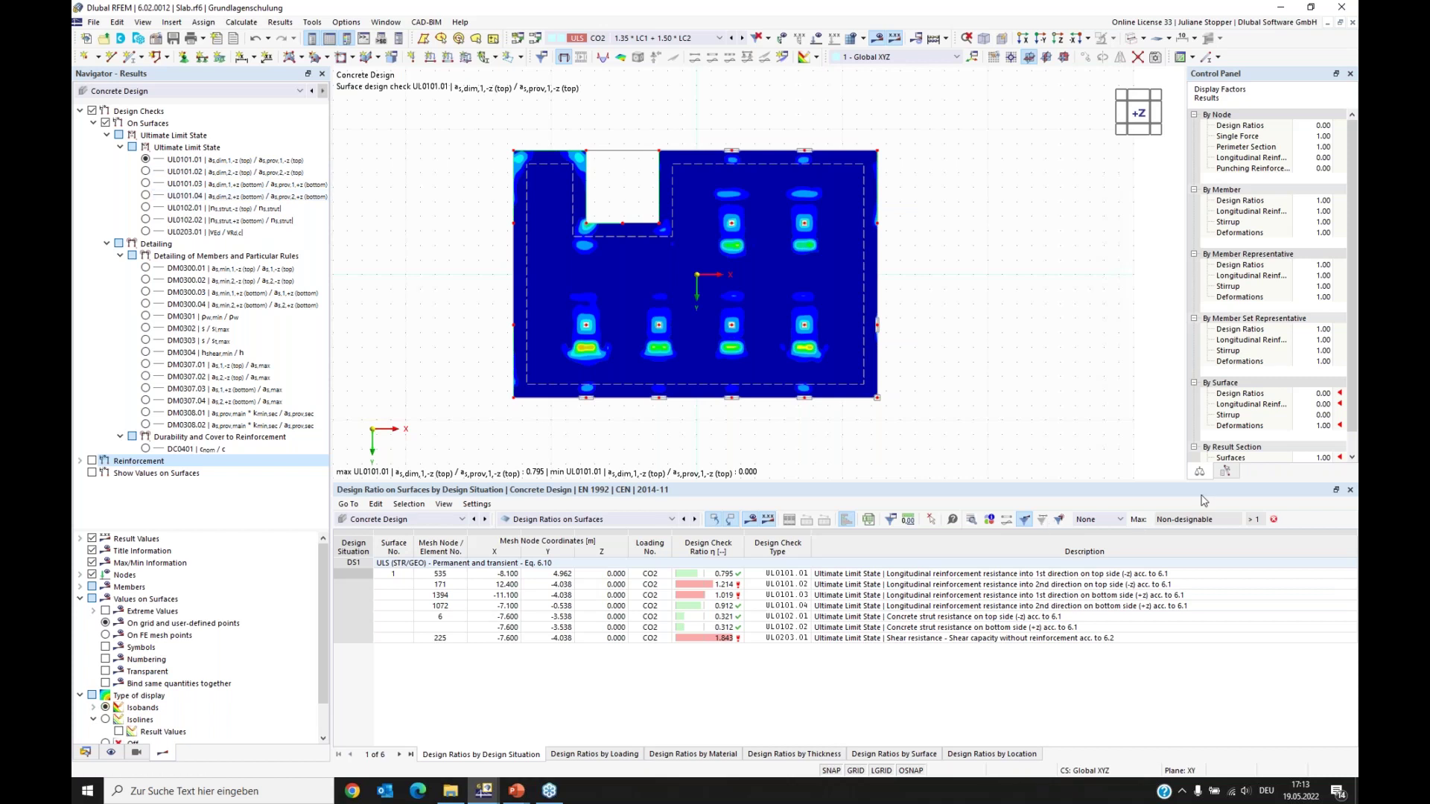
scroll(750, 421, "up", 1)
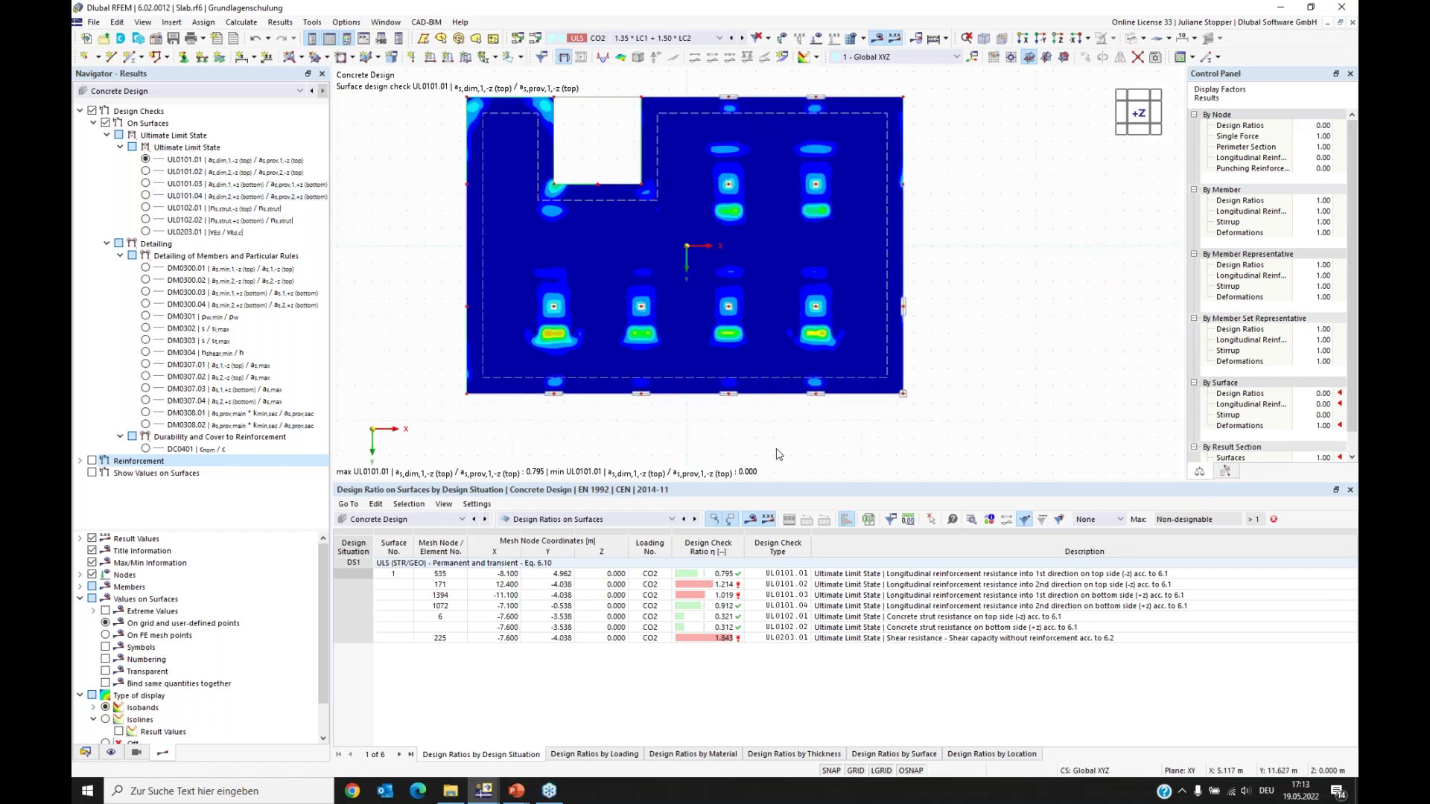
Step: Display the UL0101.02 surface design check, limit the colour scale to ratios above 1.000, and restore the full range
scroll(781, 443, "down", 1)
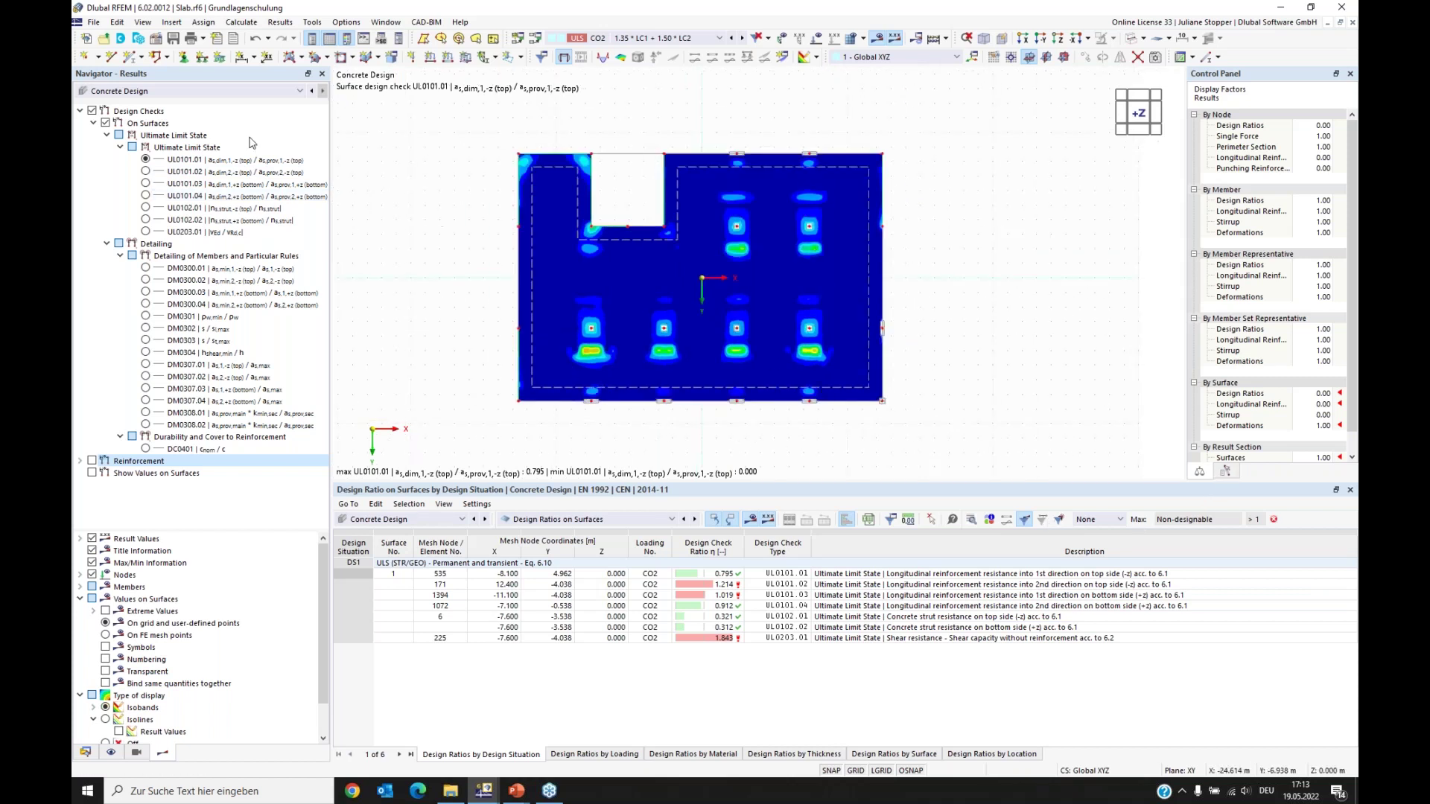
left_click(145, 172)
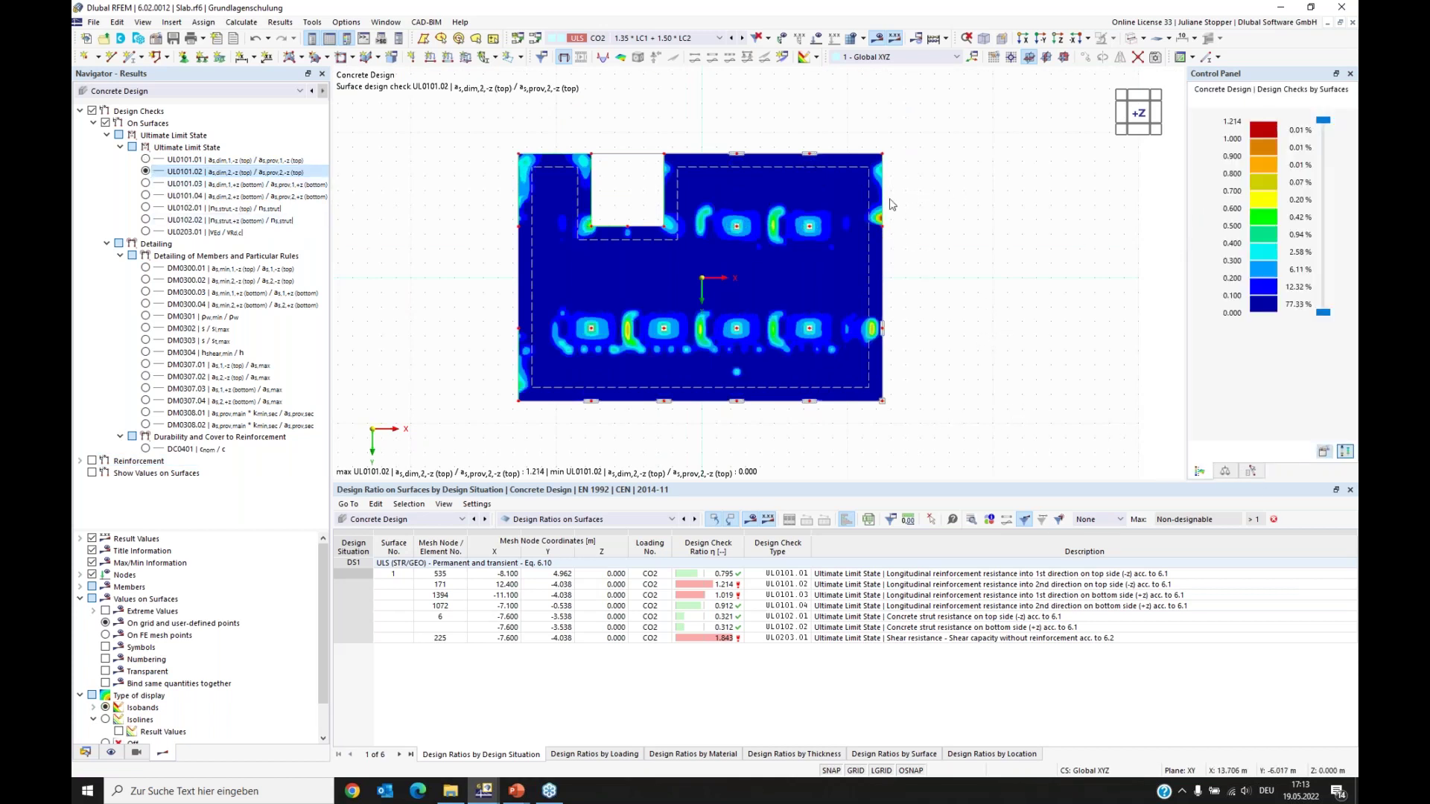
left_click_drag(1323, 312, 1313, 142)
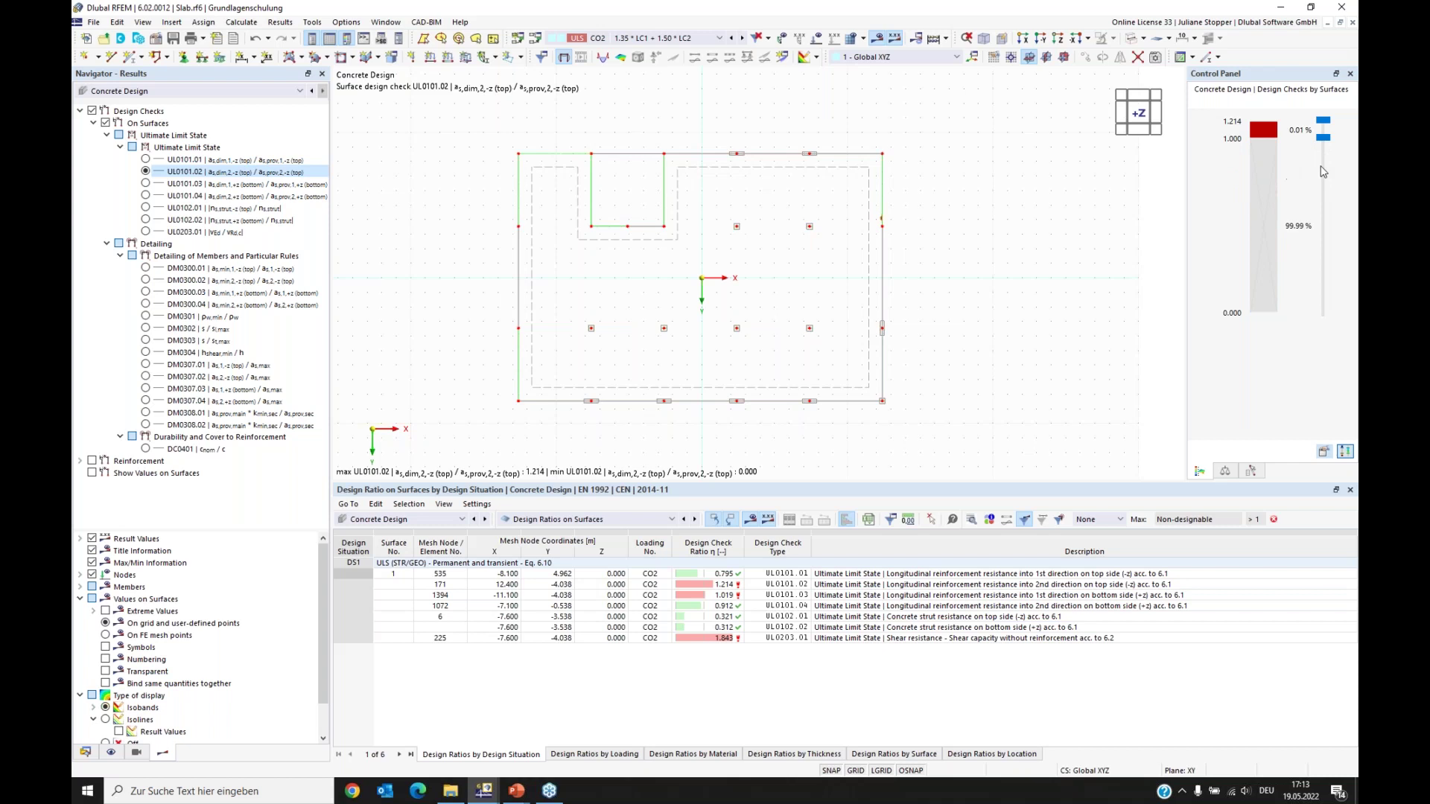
left_click_drag(1321, 143, 1323, 312)
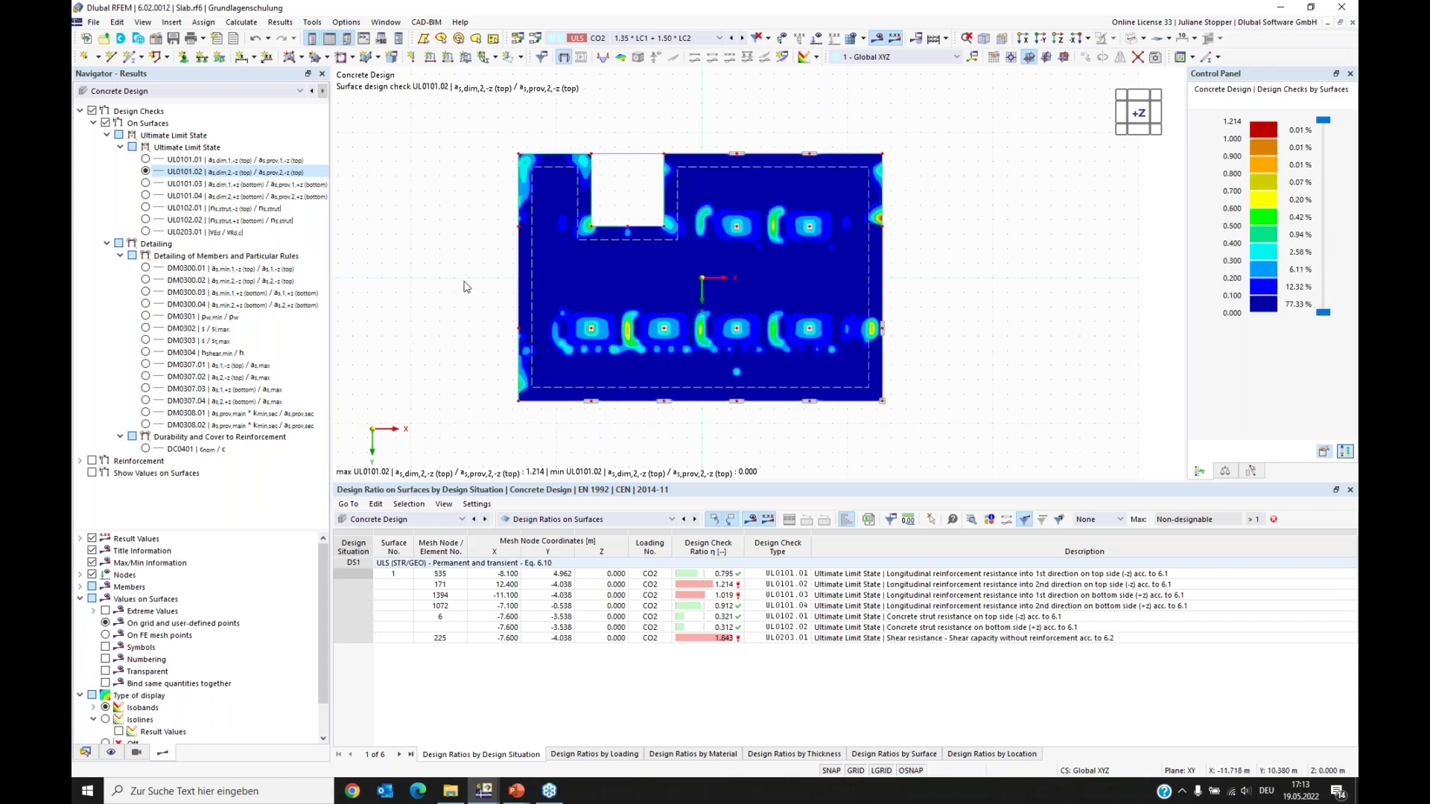
Step: Return to the UL0101.01 surface design check and shrink the results table to give the model view more height
left_click(146, 159)
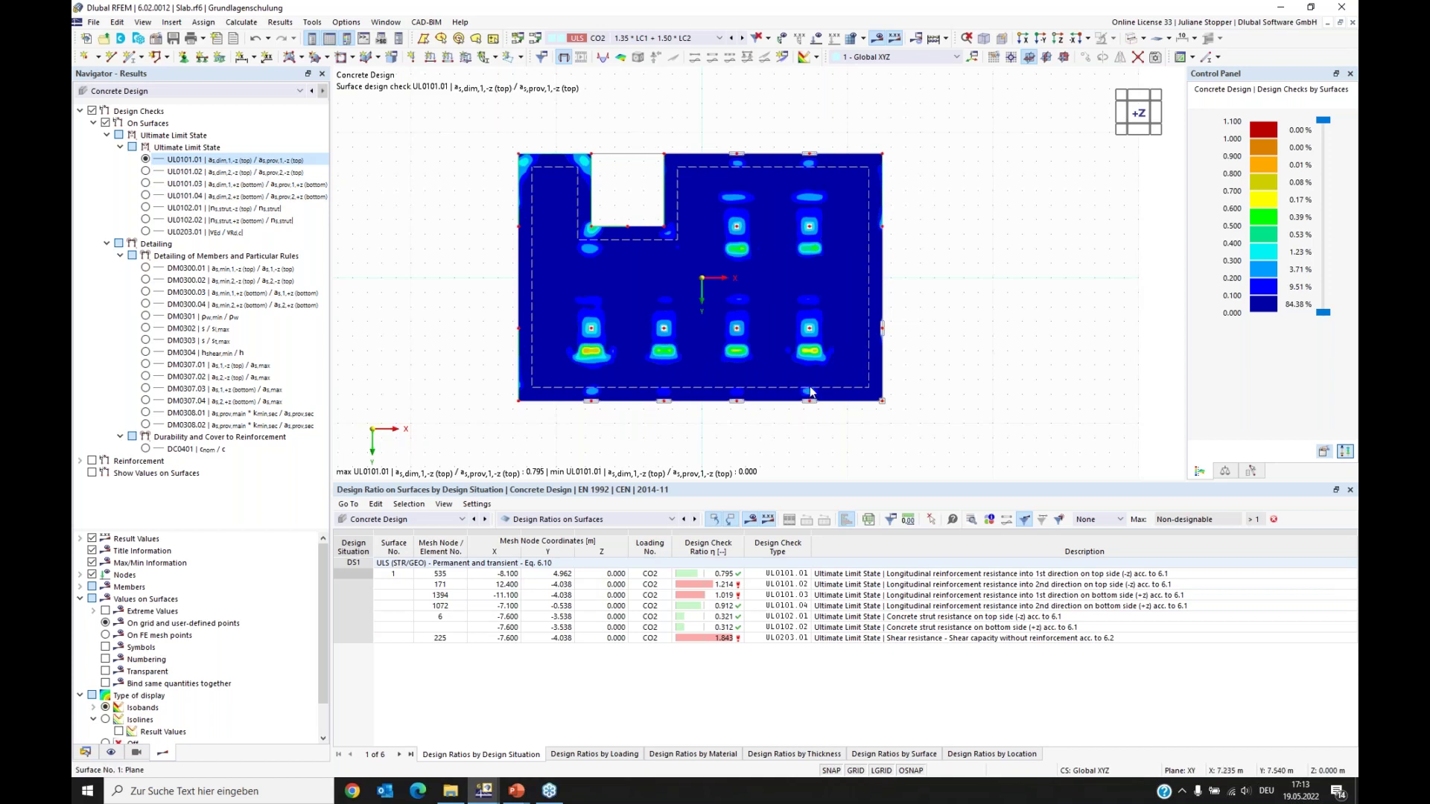
scroll(810, 386, "up", 2)
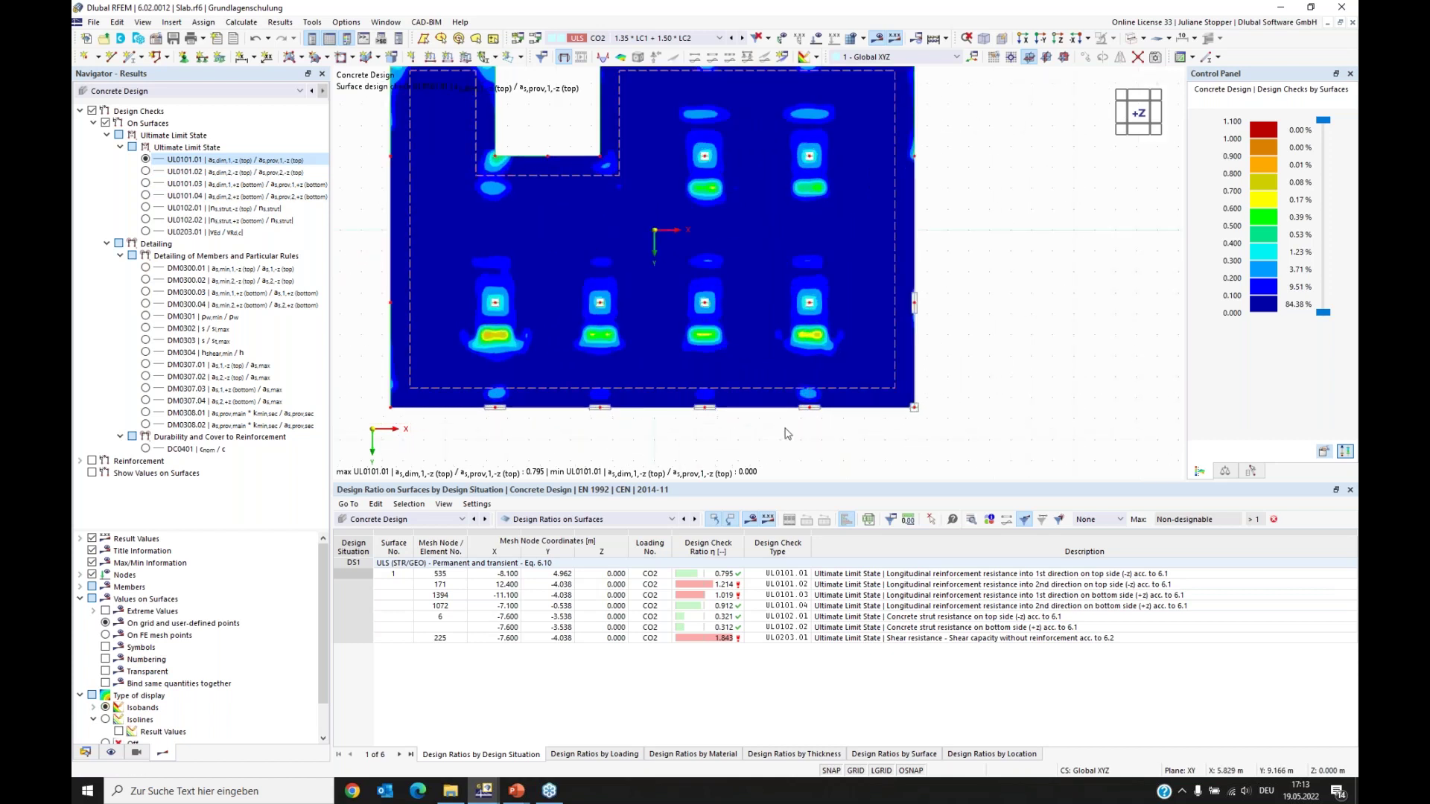
scroll(787, 433, "down", 1)
left_click_drag(799, 481, 562, 527)
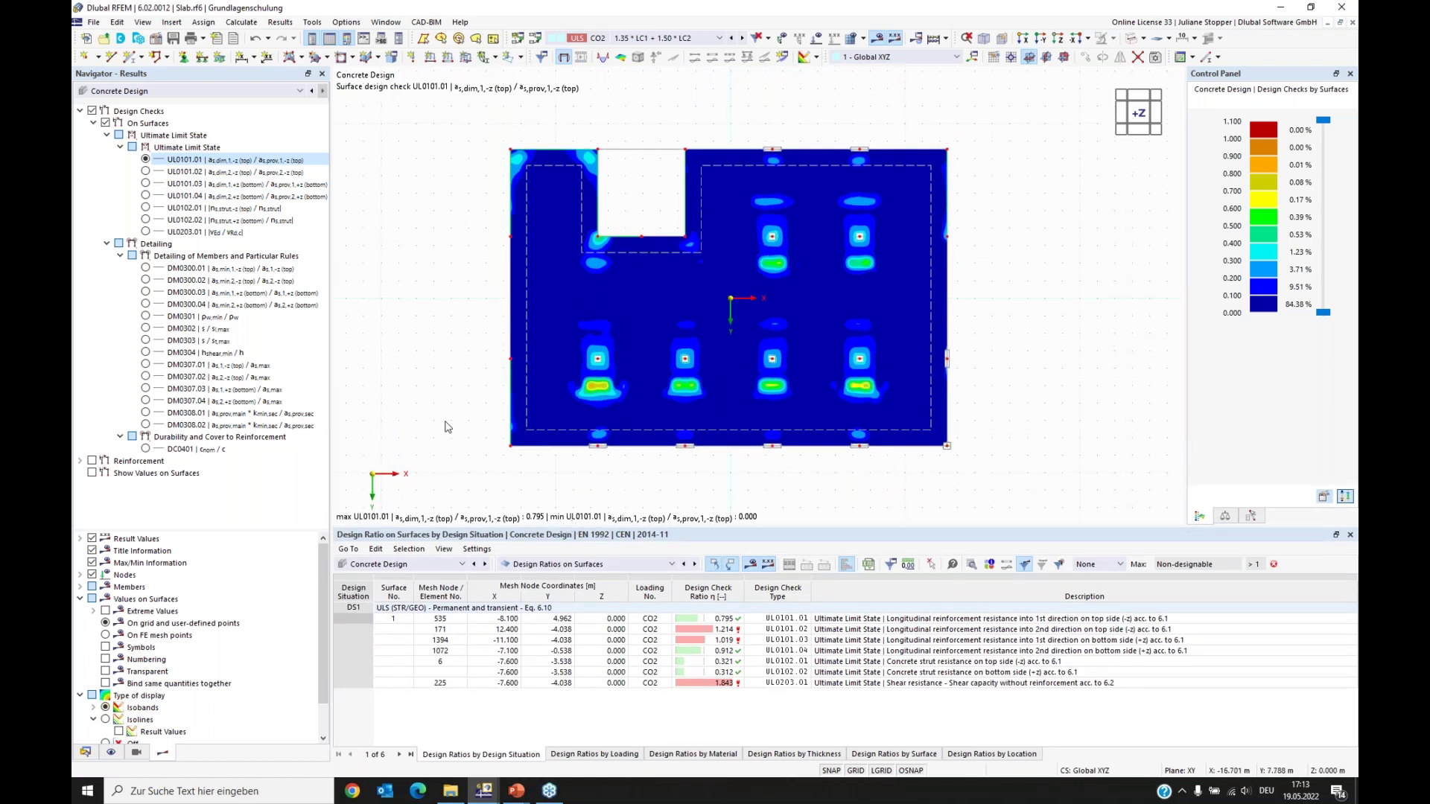
middle_click_drag(449, 416, 473, 403)
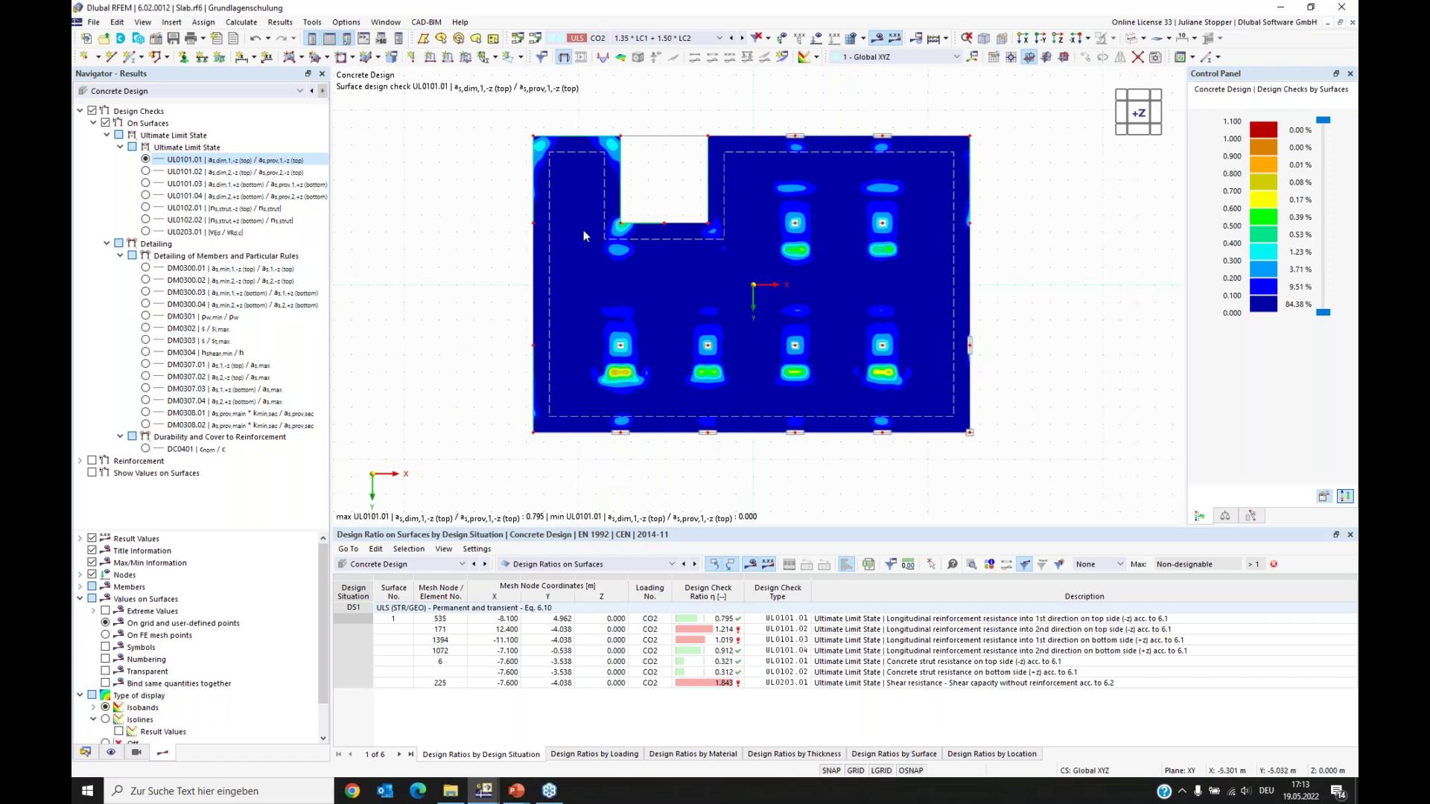
Step: Switch the surface result display from isobands to isolines and turn on their result values
left_click_drag(164, 529, 168, 414)
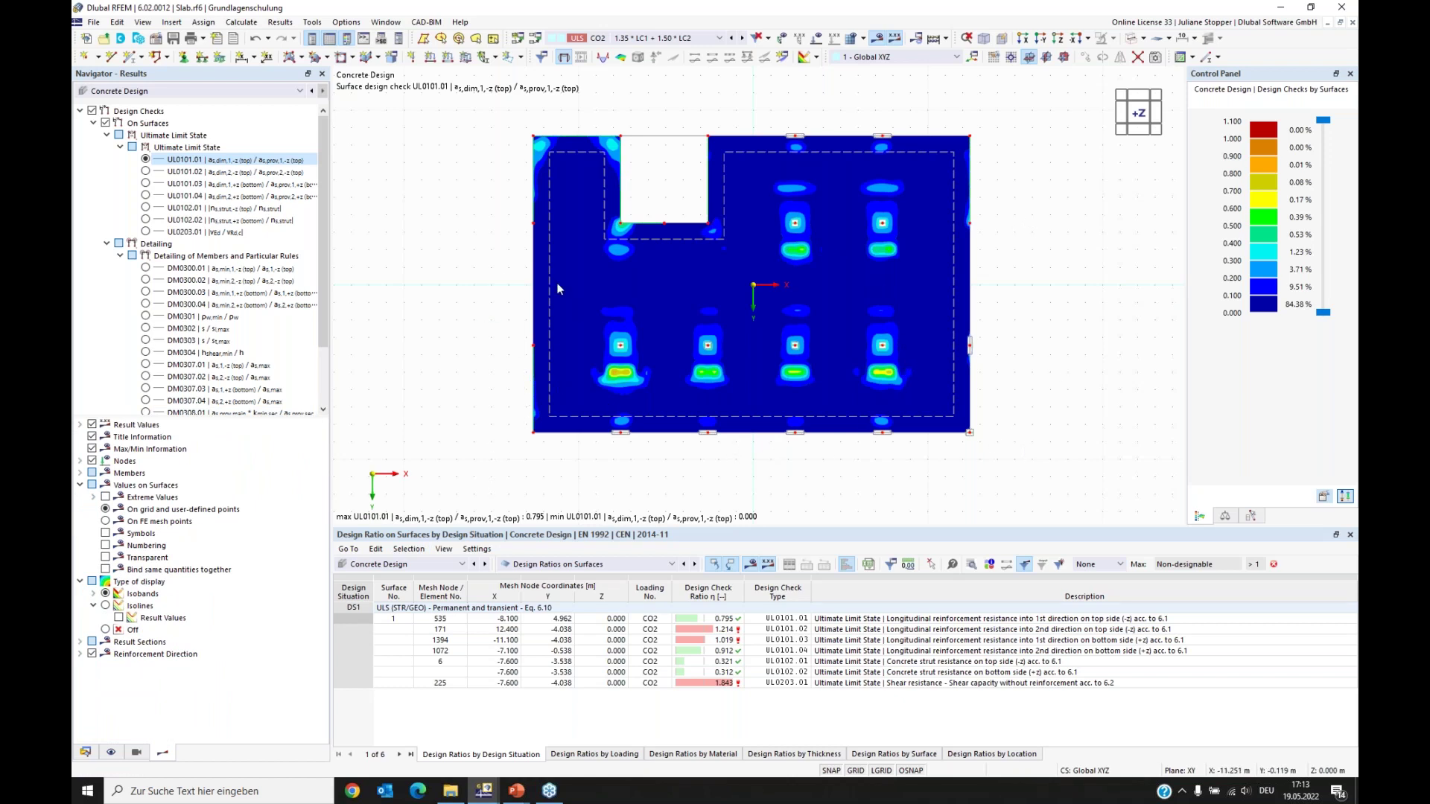
left_click(106, 607)
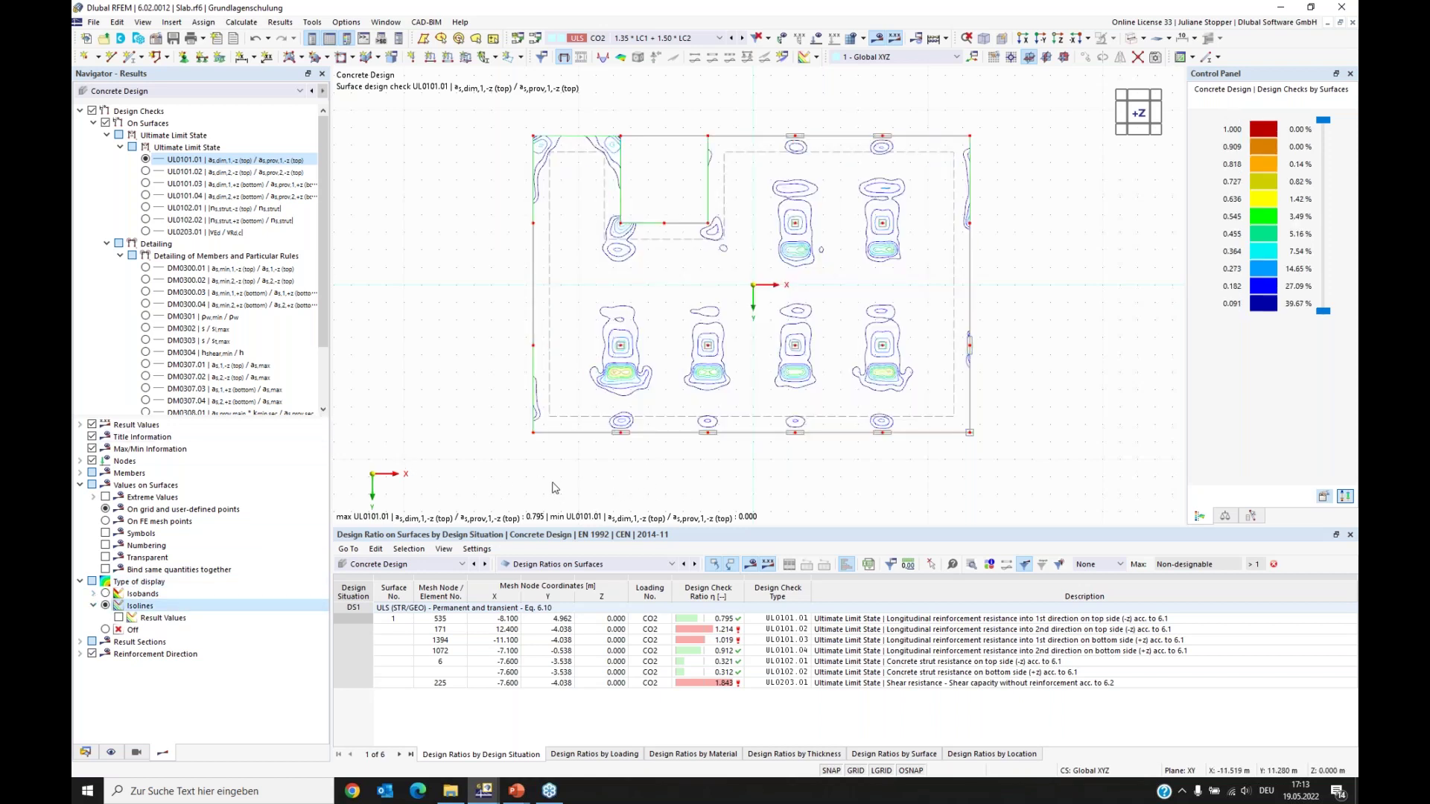
left_click(119, 618)
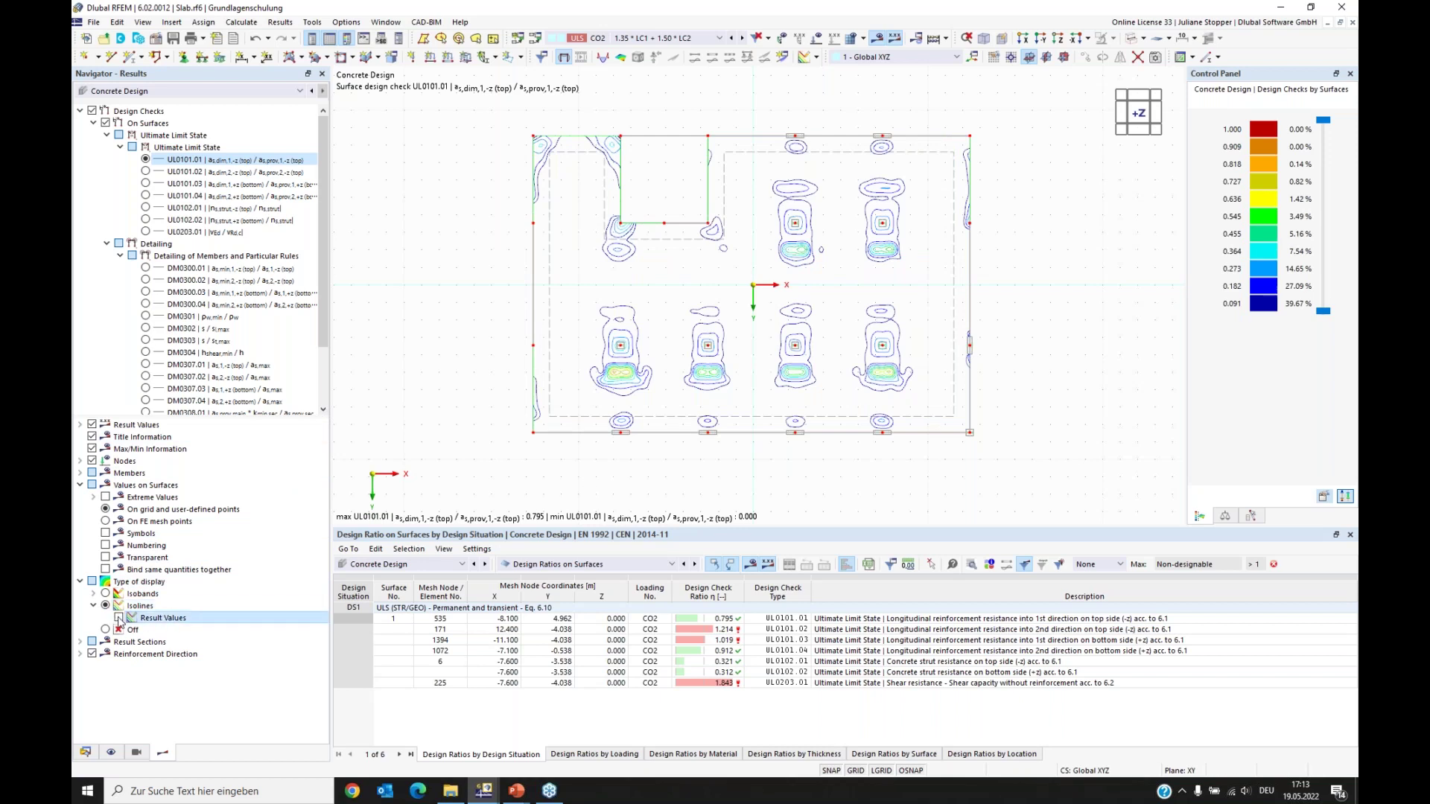
scroll(602, 375, "up", 2)
scroll(602, 374, "up", 4)
scroll(533, 307, "up", 1)
scroll(533, 307, "down", 3)
scroll(632, 226, "down", 1)
middle_click_drag(632, 226, 696, 290)
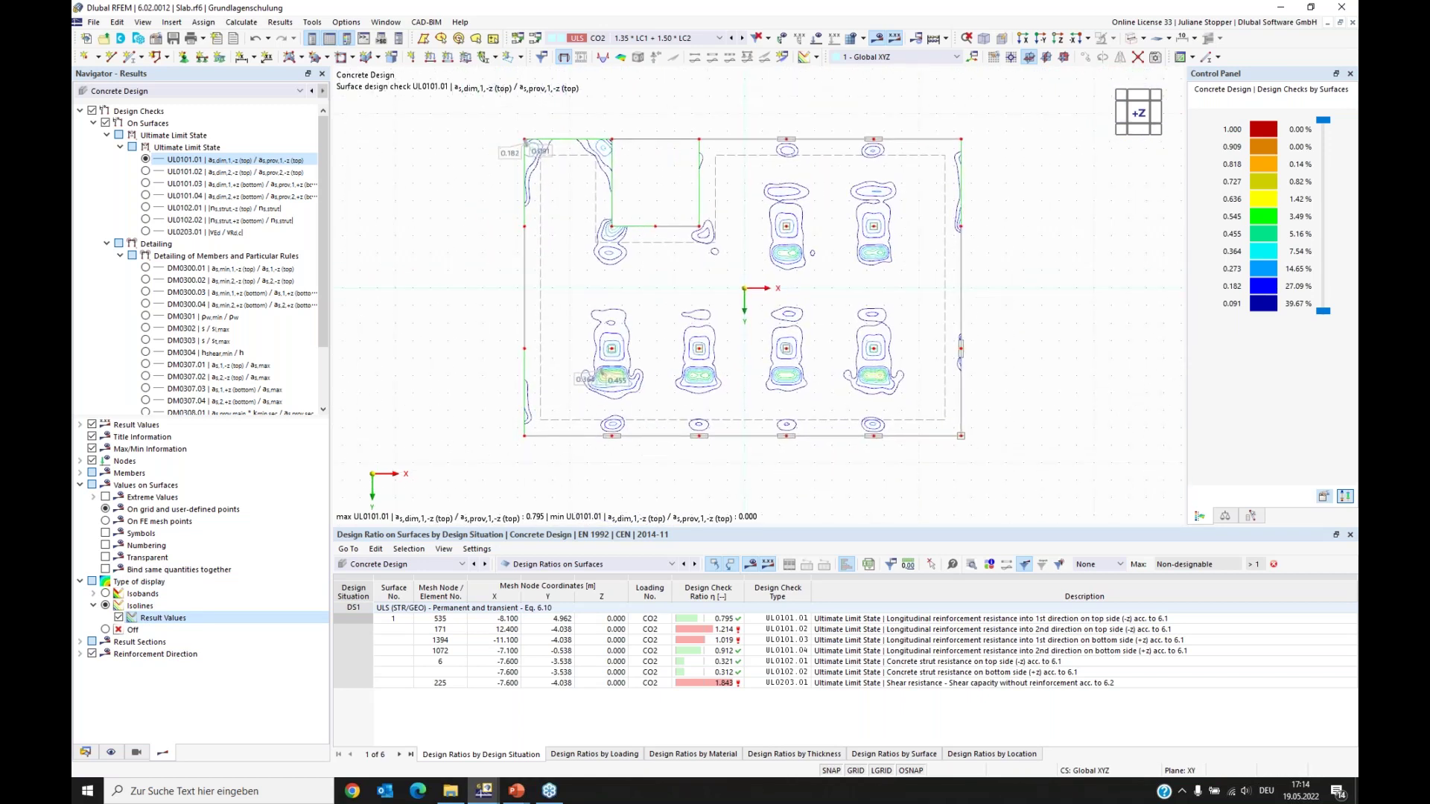
Step: Collapse the design checks, show the result values on the slab surface for inspection, and hide them again
left_click_drag(135, 419, 138, 489)
left_click(80, 111)
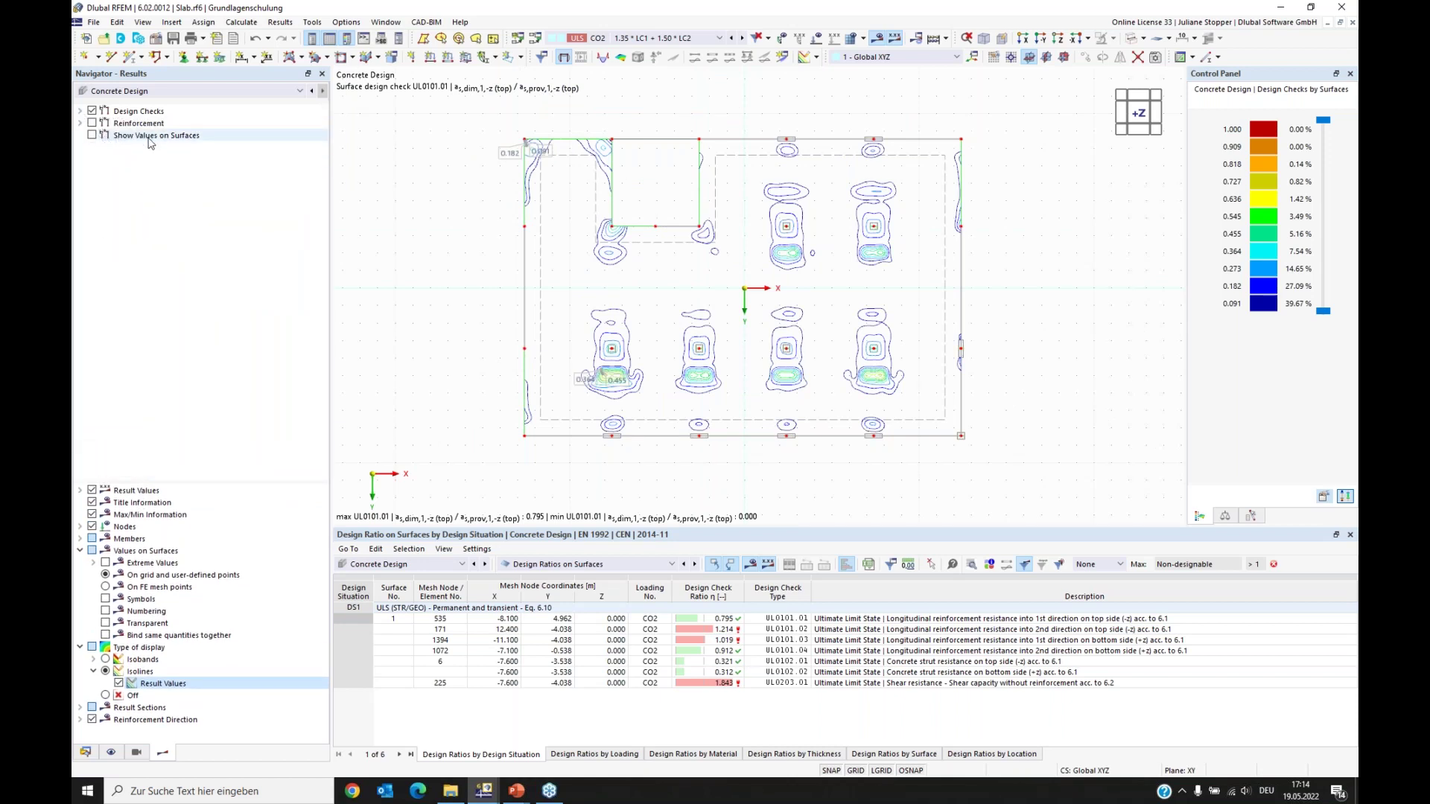
left_click(92, 136)
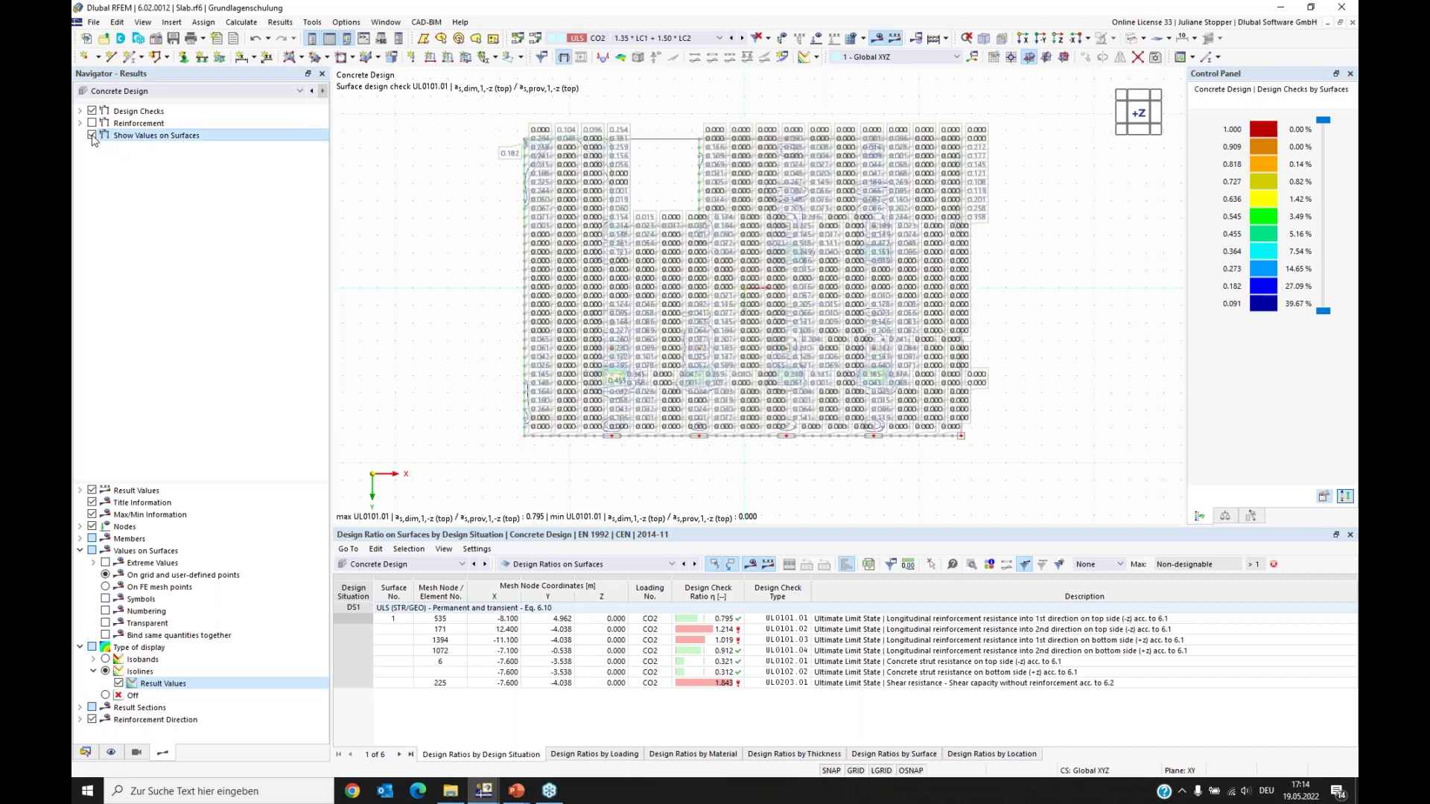
left_click(92, 136)
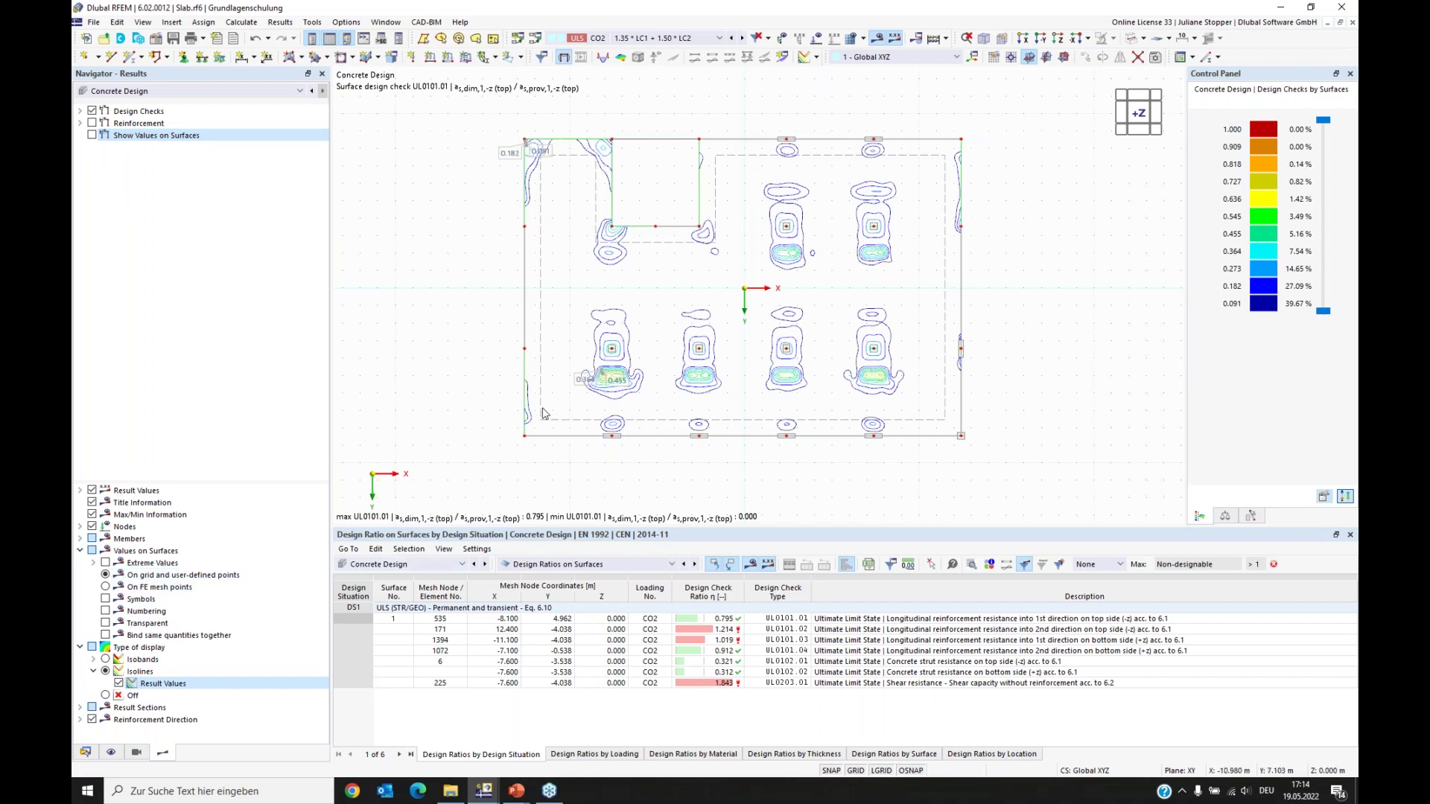
Step: Set the result grid distances b and h of the slab surface to 2 m and accept deleting the concrete design results
double_click(543, 351)
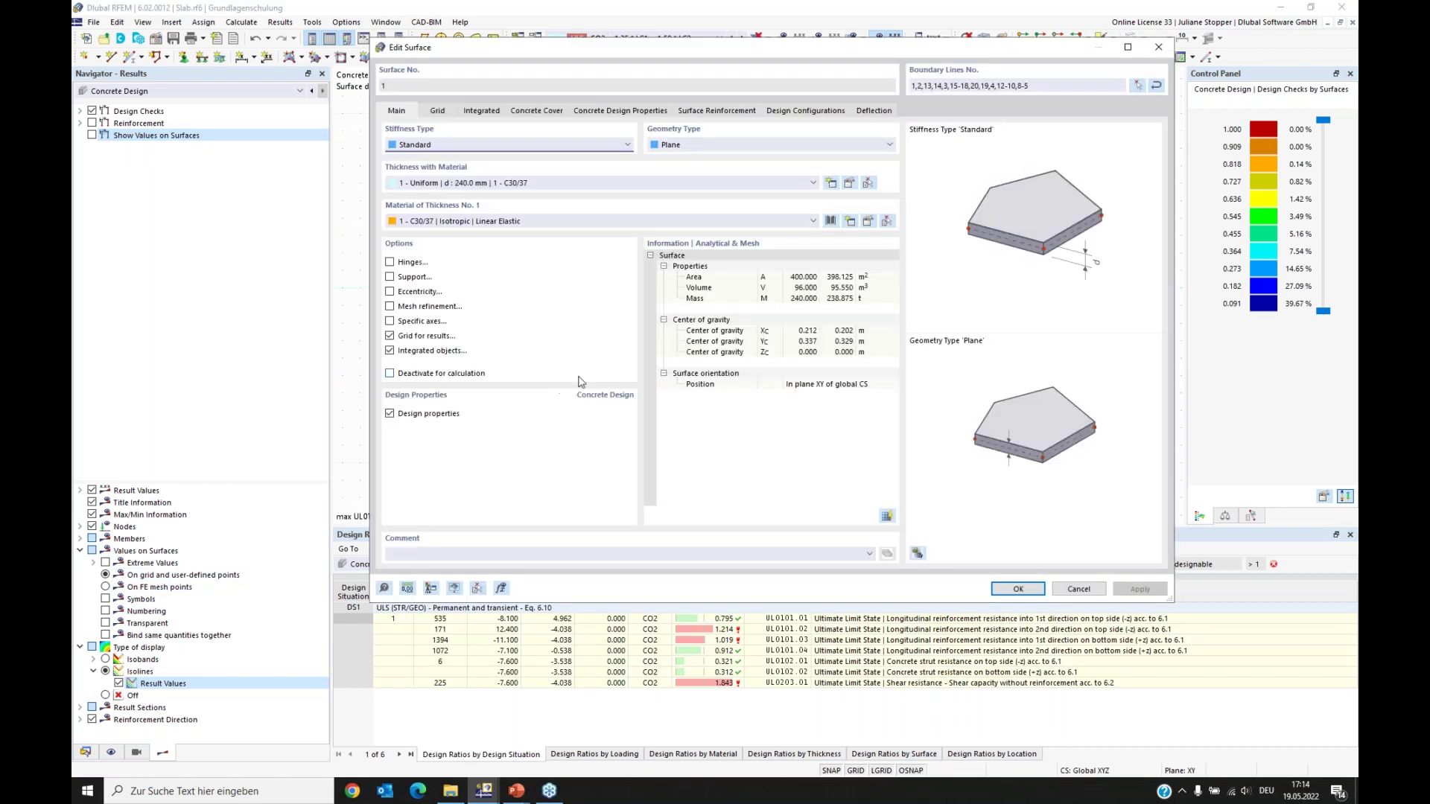
left_click(444, 113)
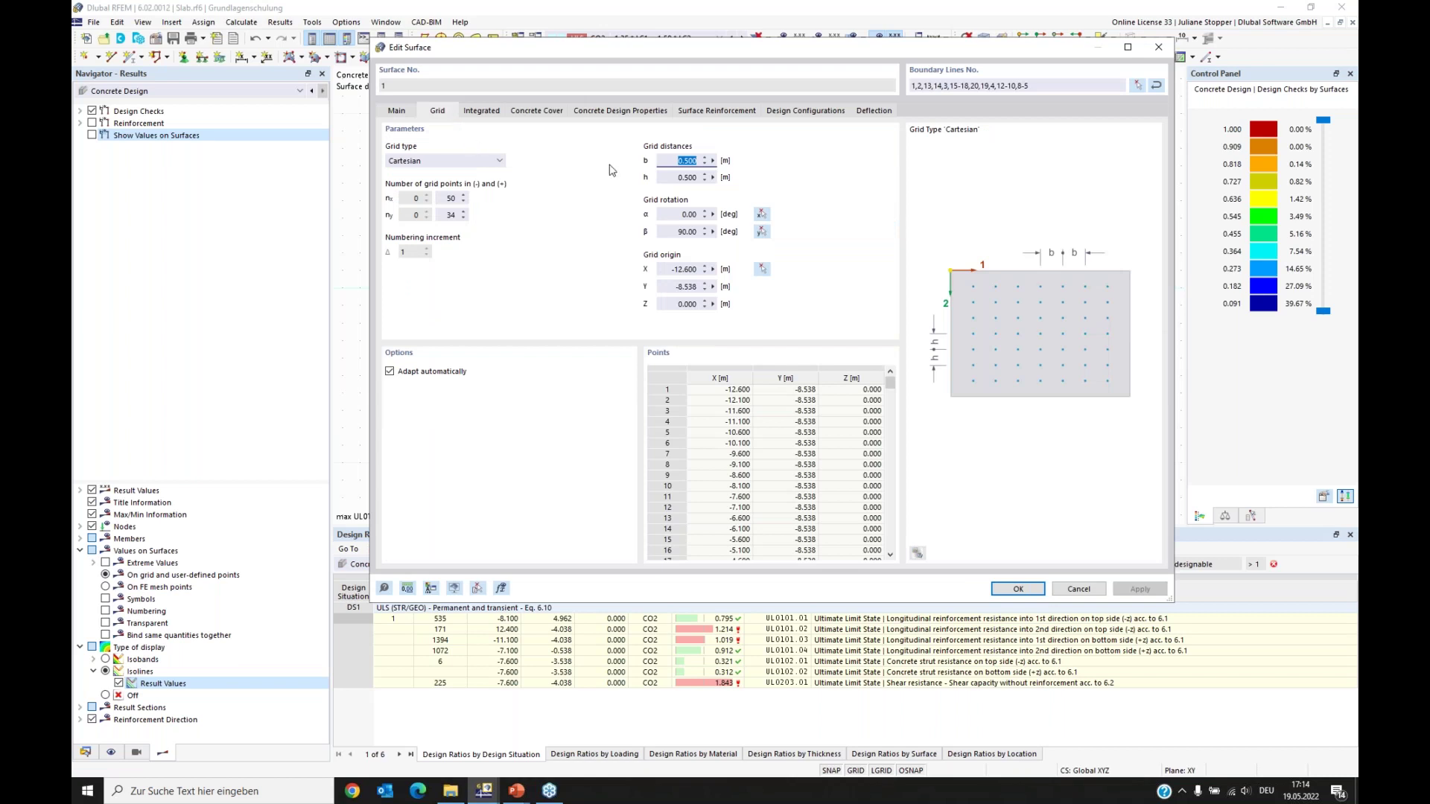
type("2")
key("Tab")
type("2")
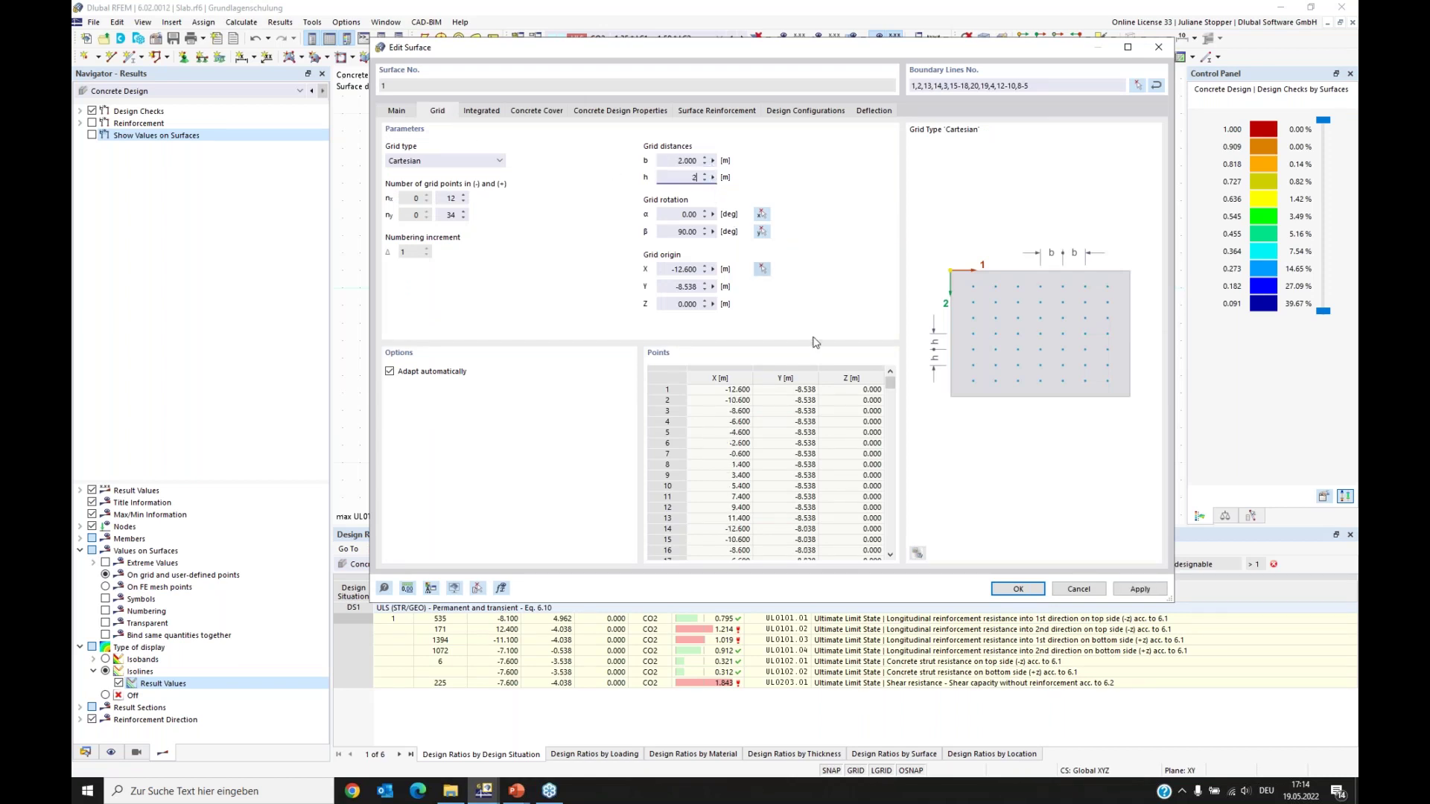
left_click(1019, 589)
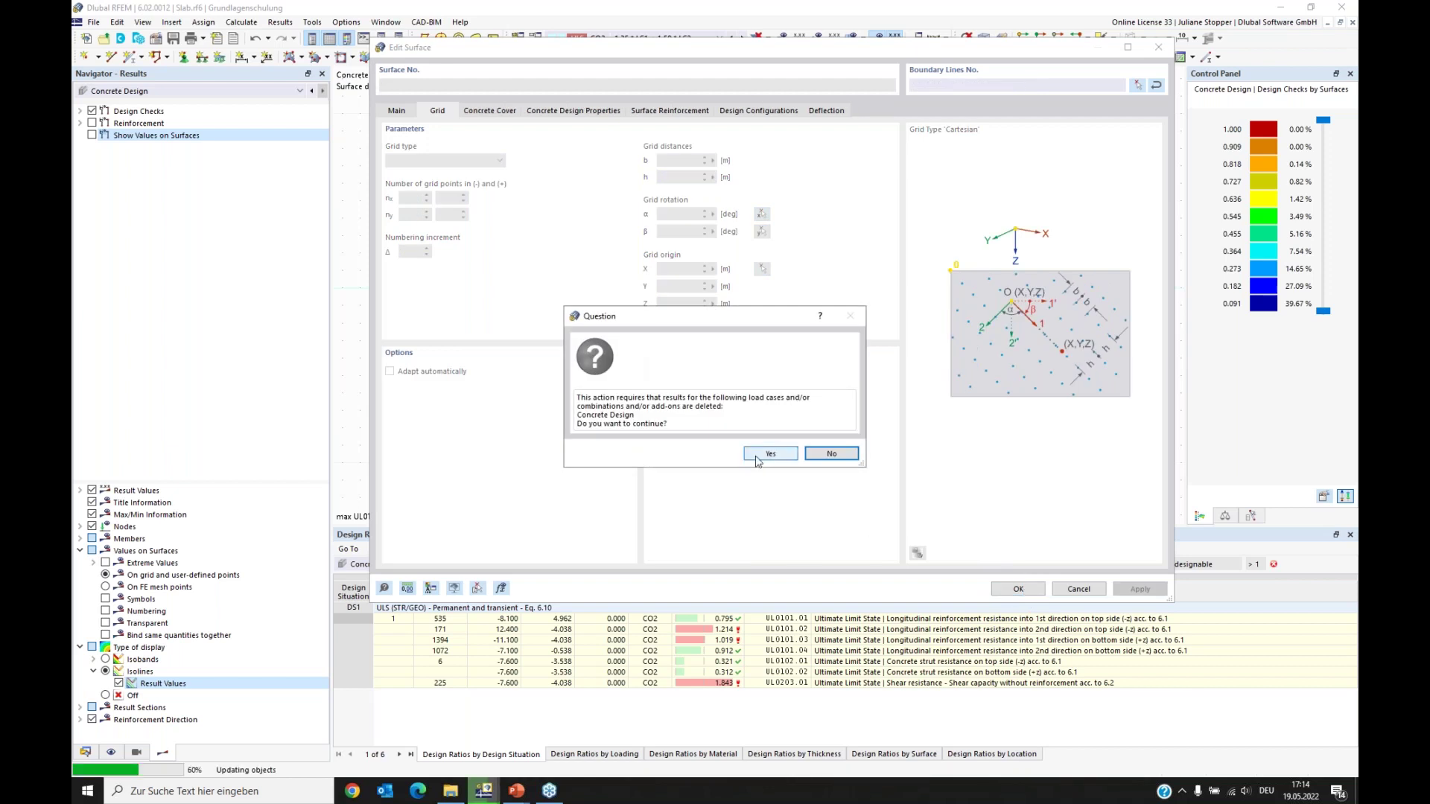
left_click(760, 456)
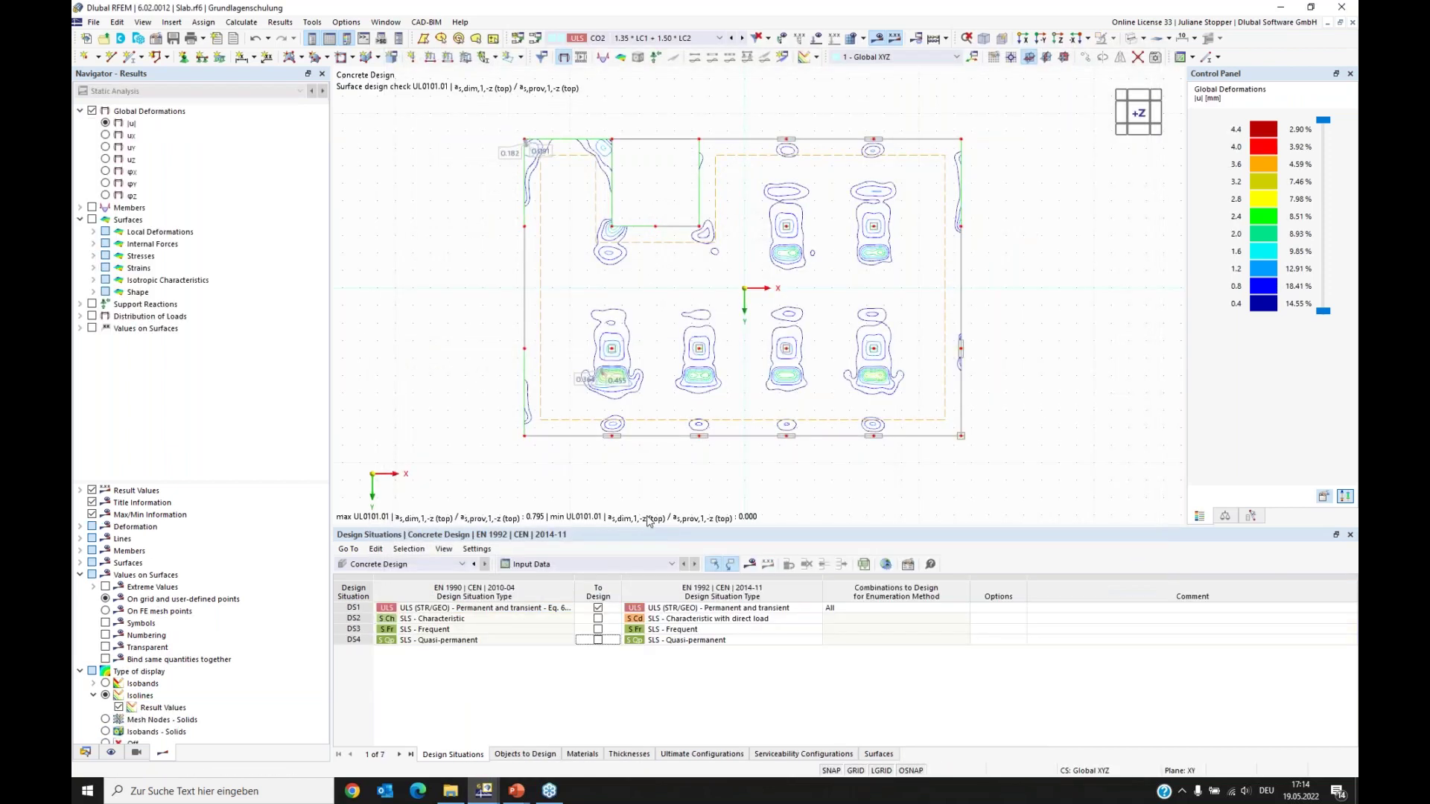
Step: Recalculate the concrete design and show the UL0101.01 values on the surface at the grid points
left_click(750, 565)
left_click(768, 450)
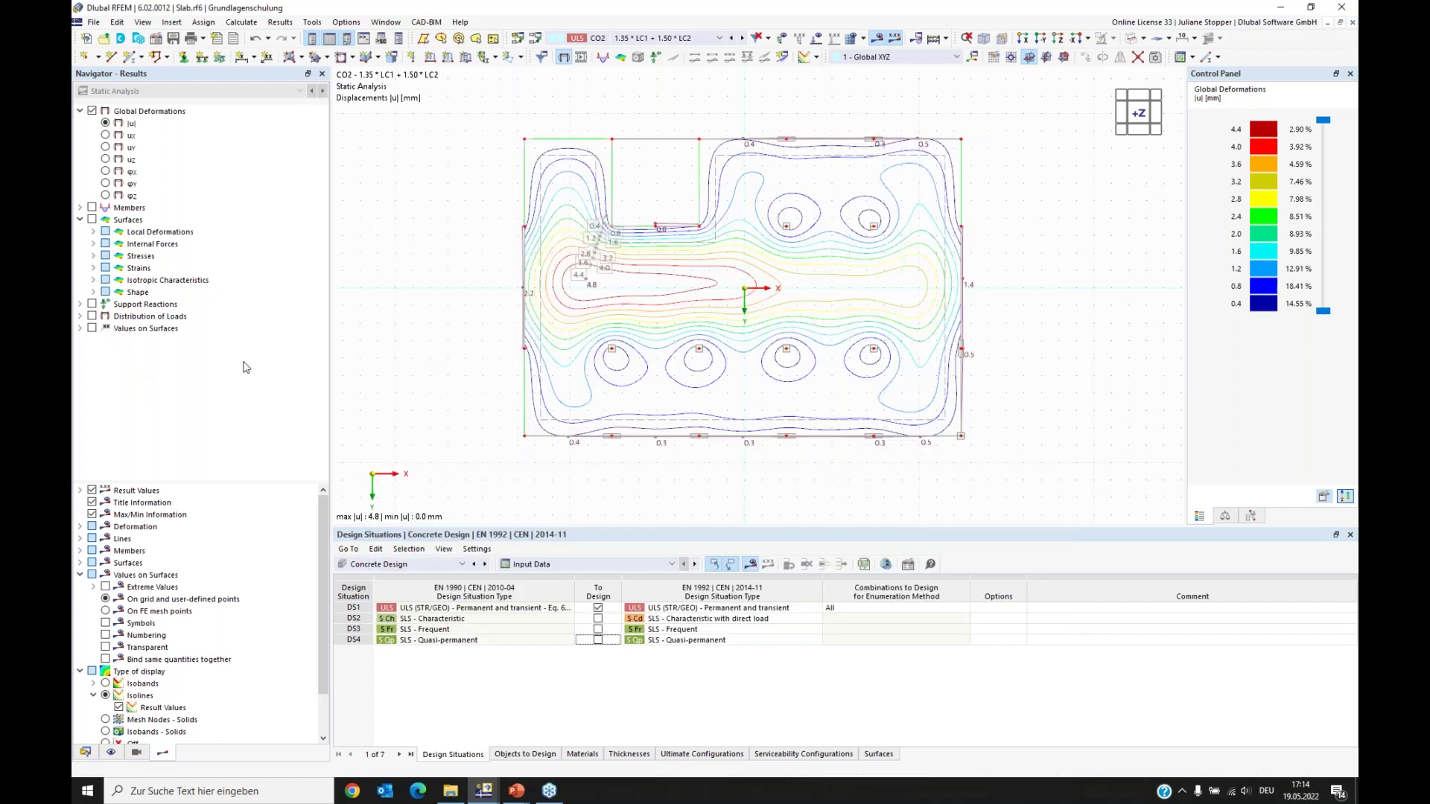
left_click(92, 135)
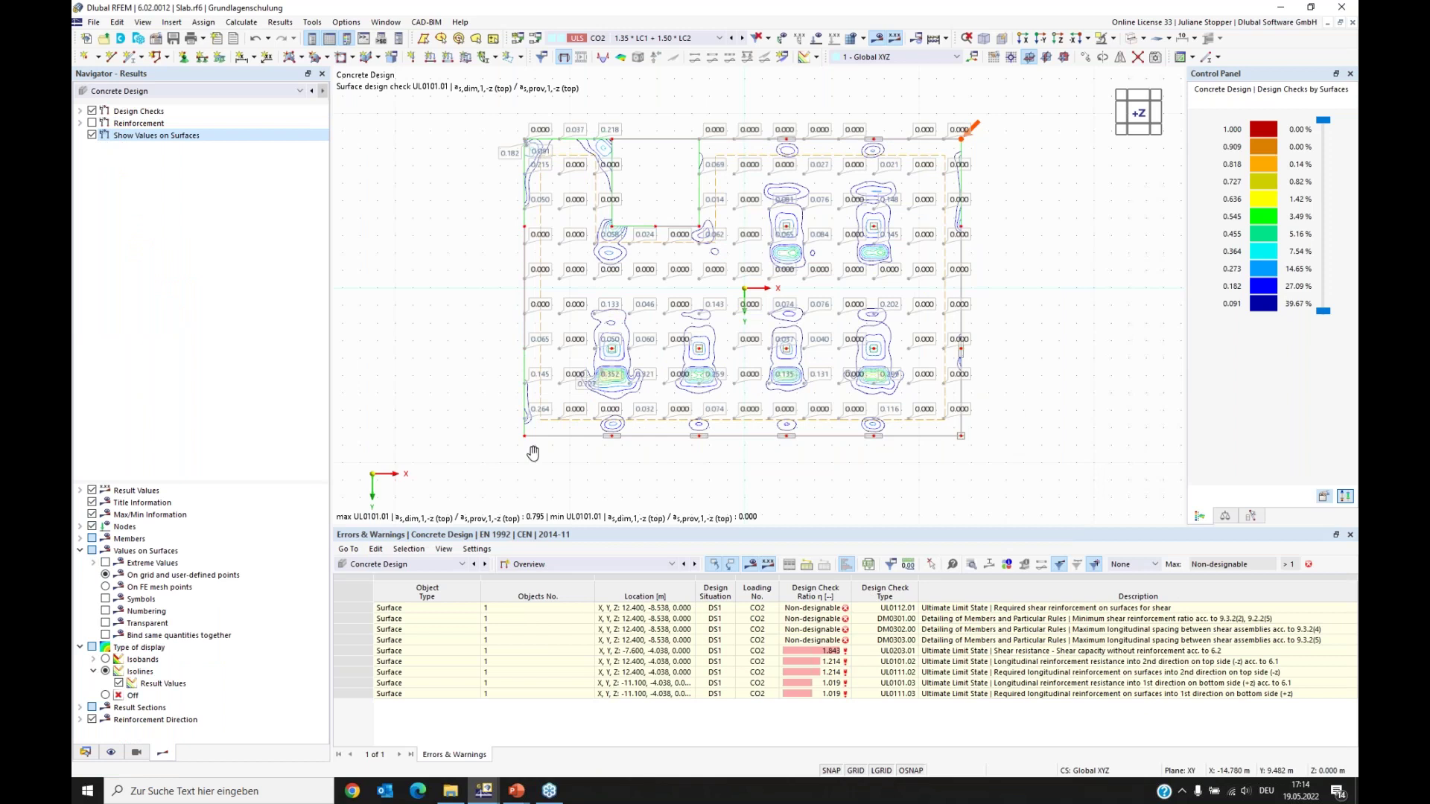
middle_click_drag(533, 452, 546, 454)
scroll(852, 483, "up", 1)
middle_click_drag(928, 478, 879, 503)
middle_click_drag(1111, 337, 1109, 362)
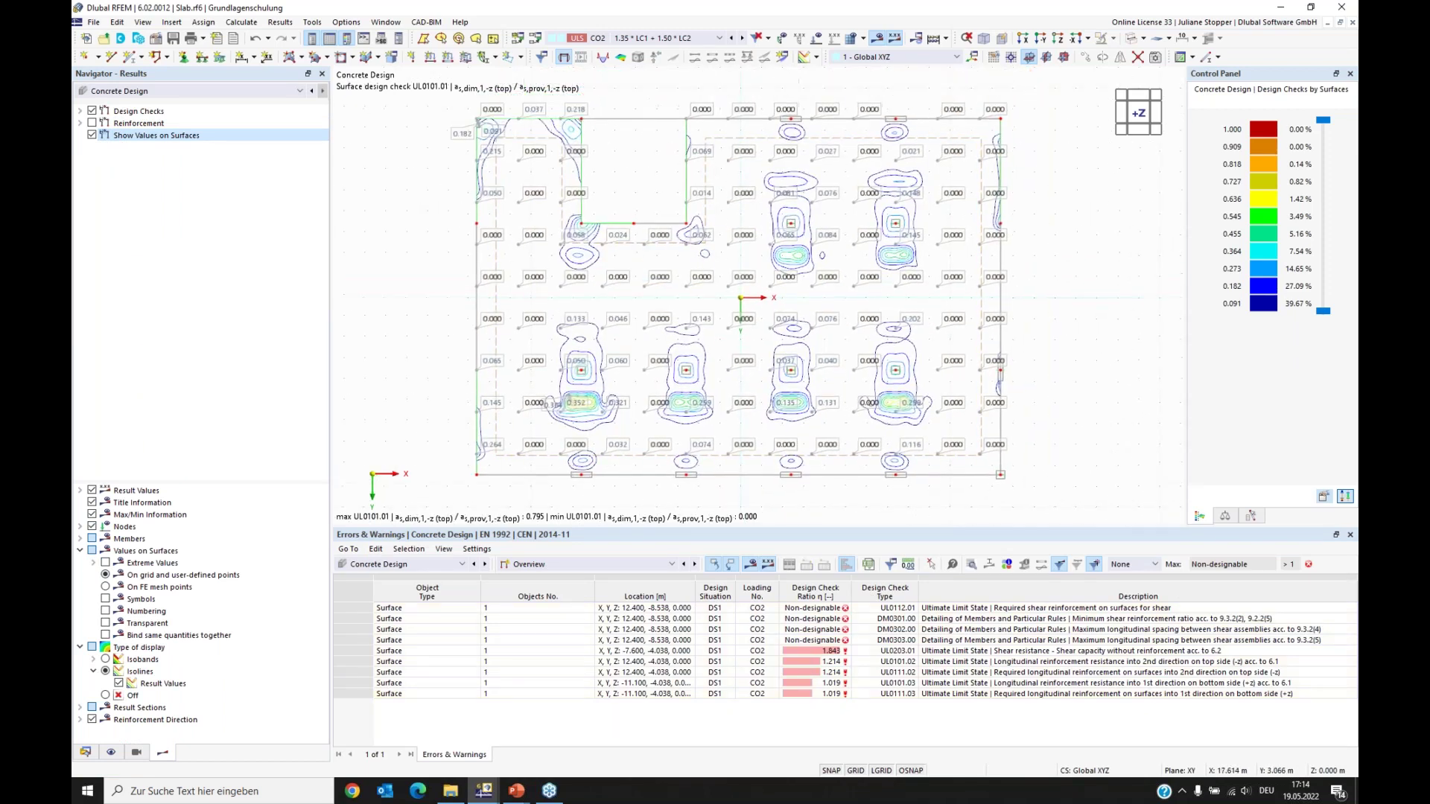